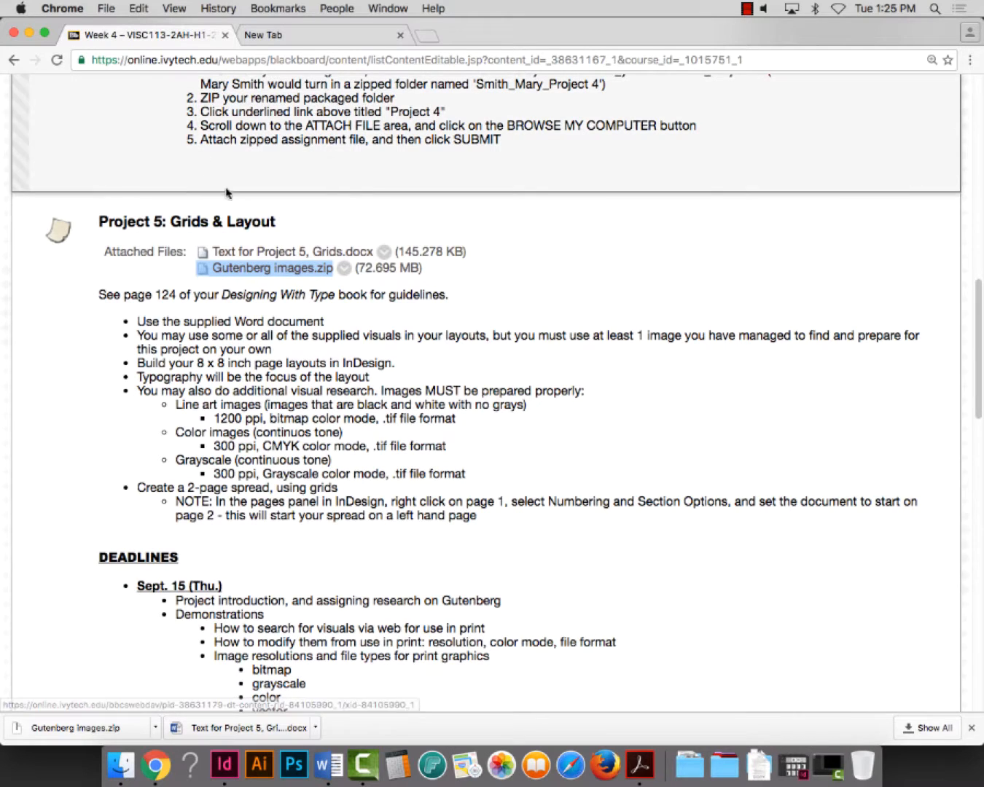
# Extract Gutenberg images.zip in the Project 5 folder and move the zip archive to the Trash
pyautogui.click(30, 34)
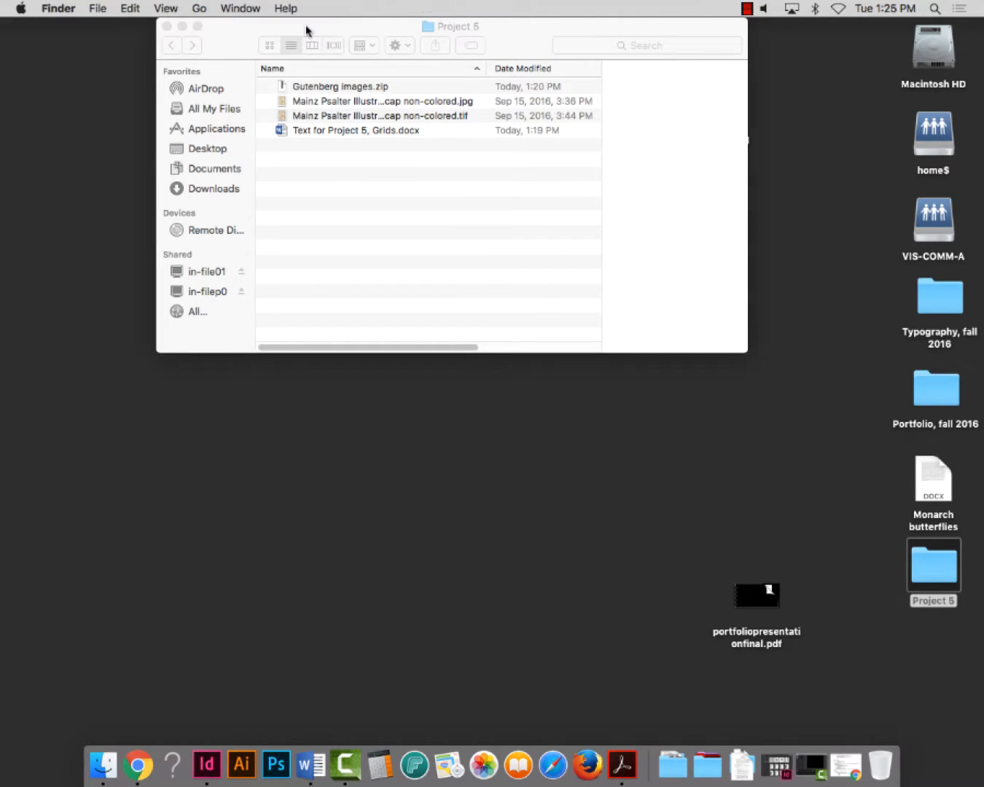
pyautogui.click(285, 87)
pyautogui.doubleClick(286, 88)
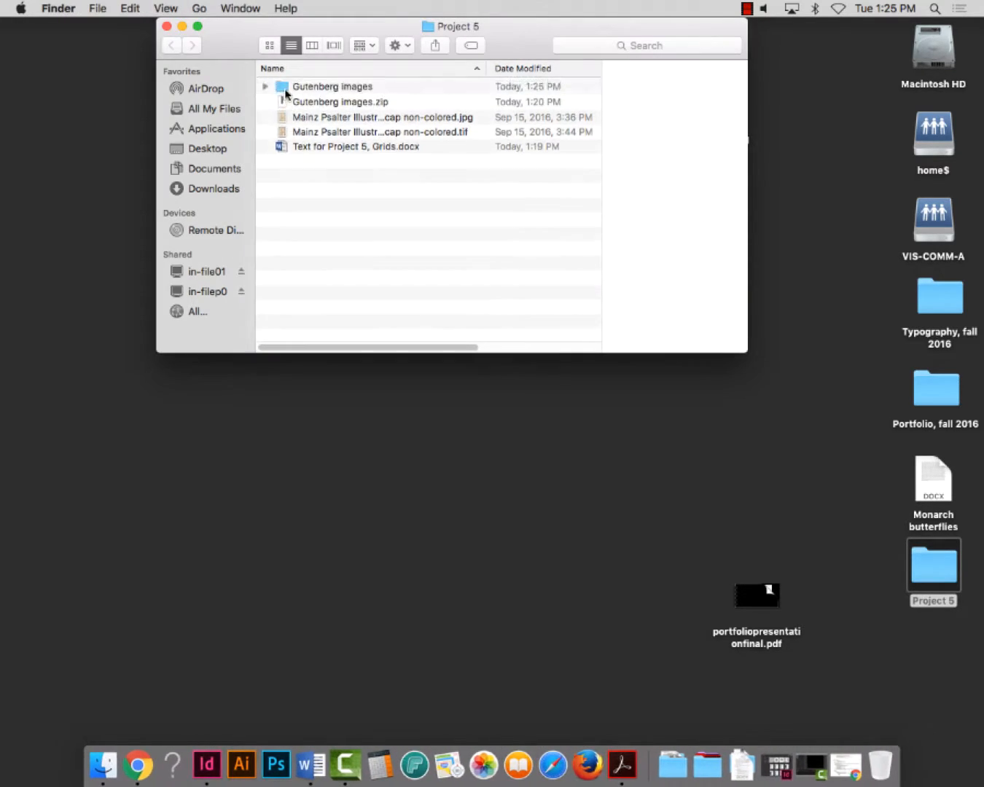
pyautogui.click(266, 86)
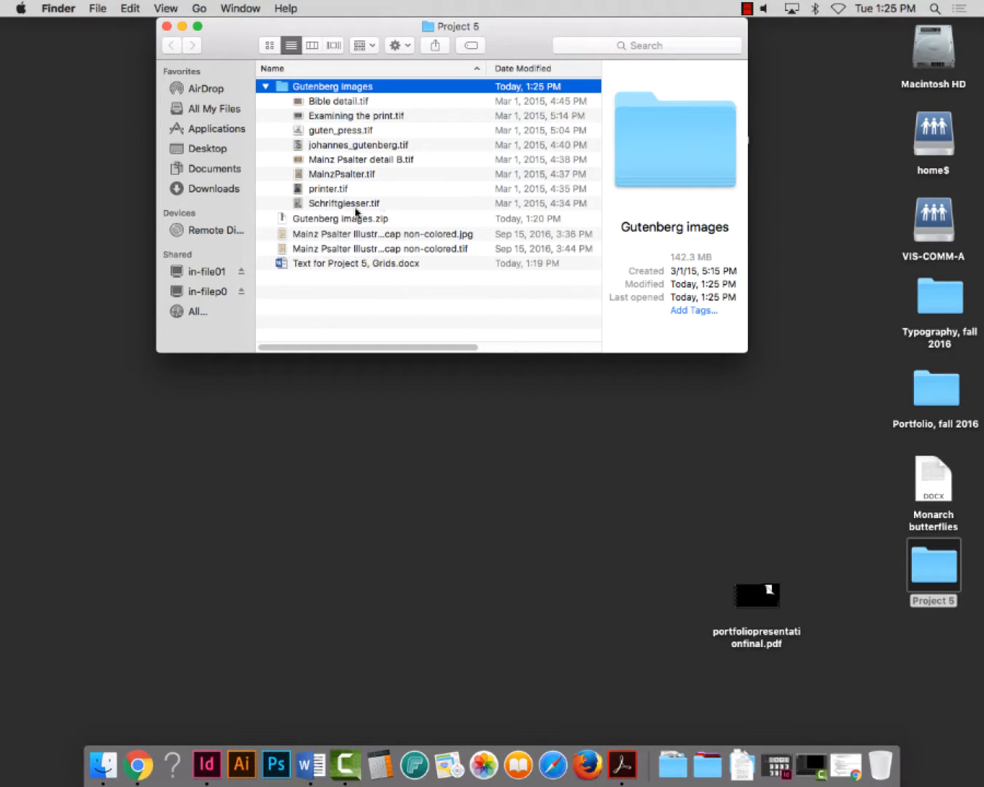
pyautogui.moveTo(283, 218); pyautogui.dragTo(879, 765)
# Look at the Mainz Psalter Illustrated drop cap non-colored.tif image in Preview and close it
pyautogui.click(311, 219)
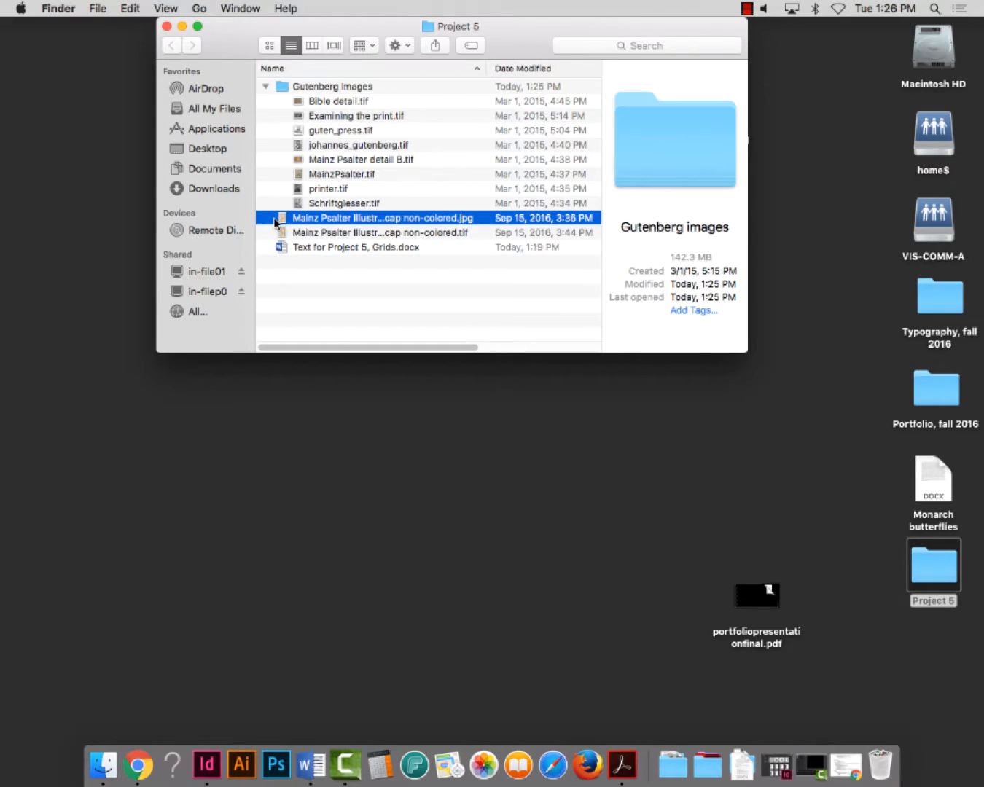
pyautogui.click(298, 232)
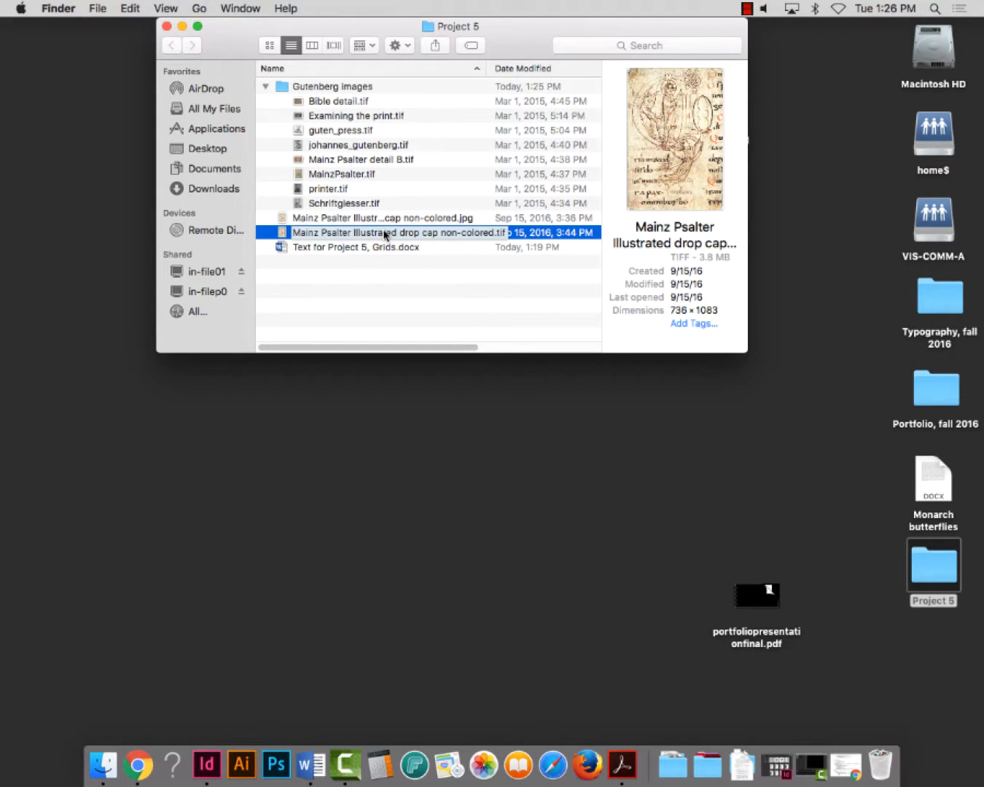
pyautogui.doubleClick(286, 234)
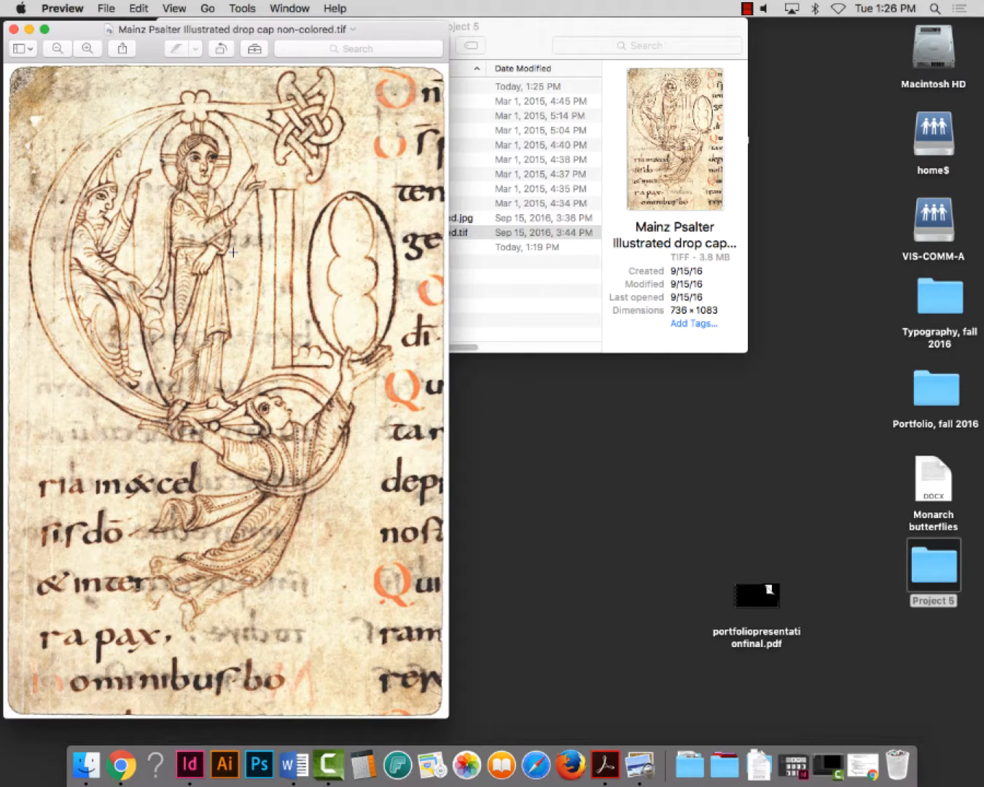
pyautogui.click(14, 29)
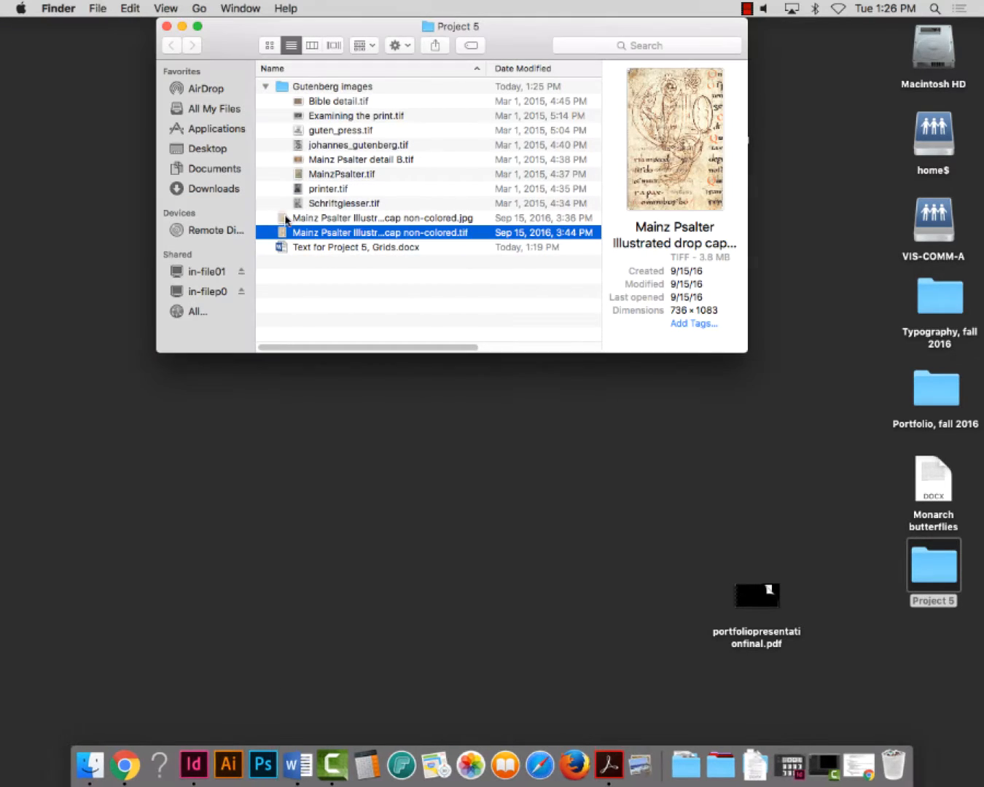
# Move the non-colored Mainz Psalter drop cap JPG and TIF files from the Project 5 folder to the Trash
pyautogui.click(286, 218)
pyautogui.keyDown('shift'); pyautogui.click(291, 233); pyautogui.keyUp('shift')
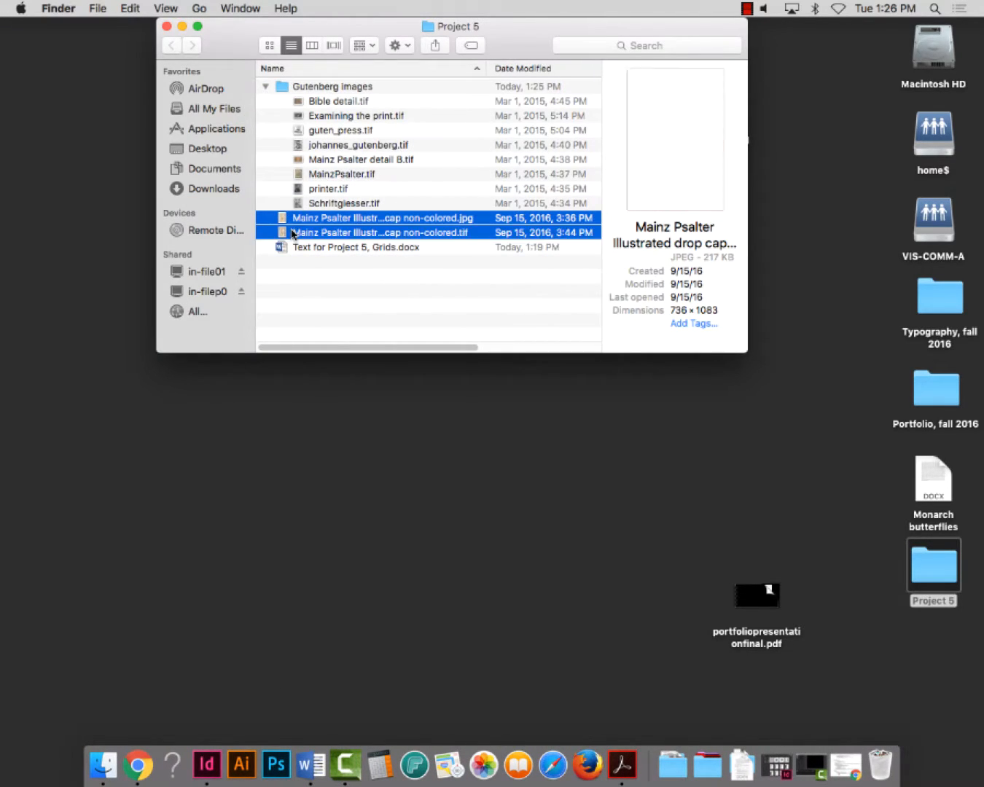
pyautogui.press('super+BackSpace')
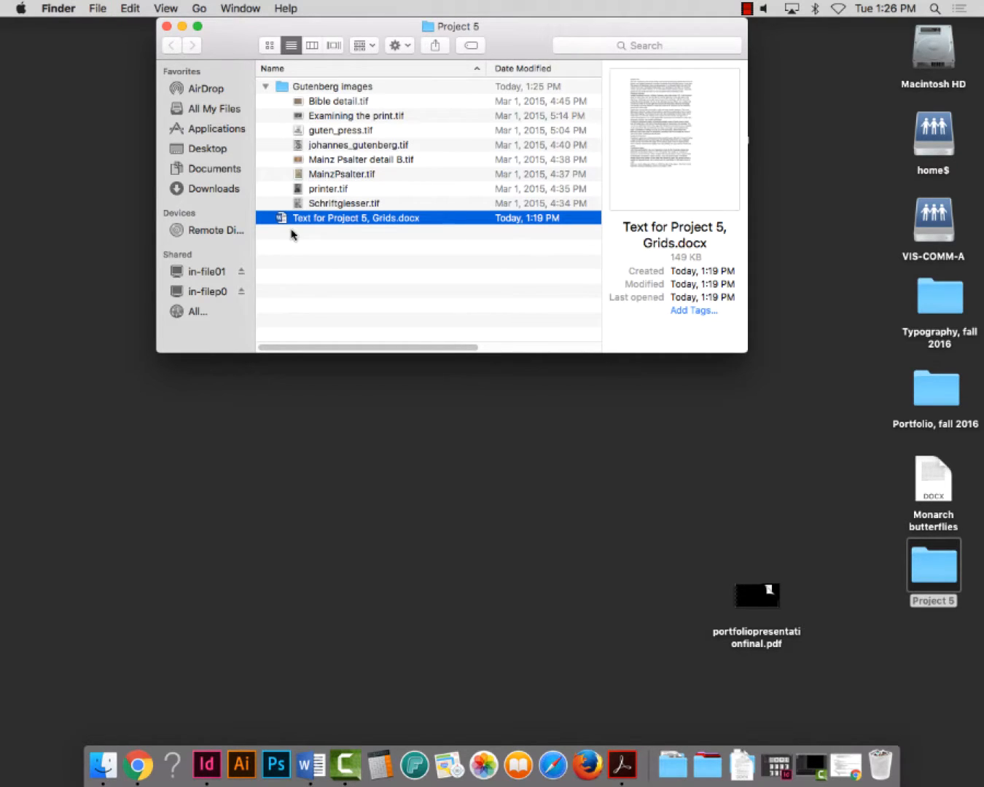
pyautogui.click(337, 238)
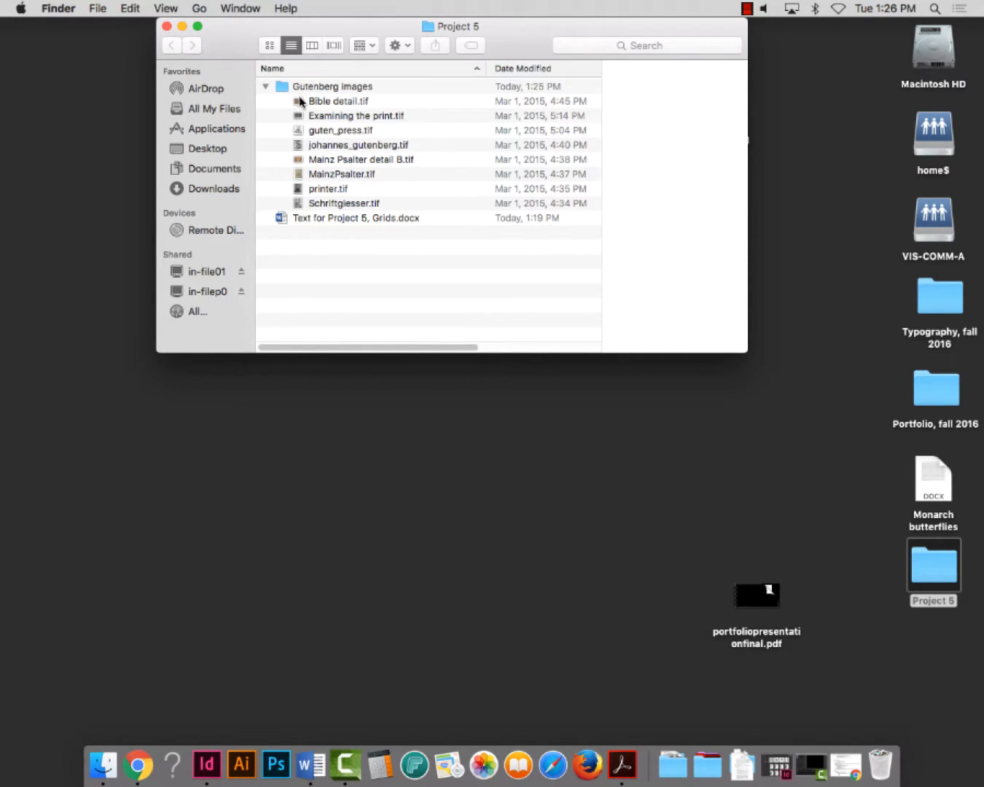
# Show the Project 5 folder contents as icons and open the Gutenberg images folder
pyautogui.moveTo(279, 106); pyautogui.dragTo(336, 205)
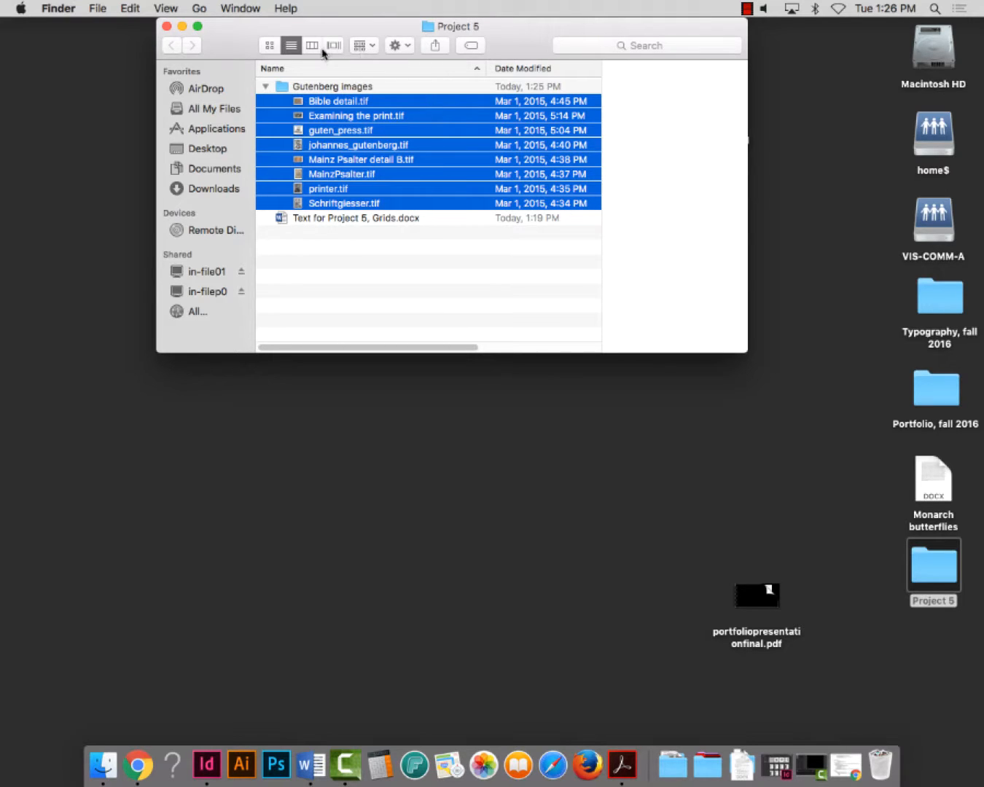
pyautogui.click(268, 47)
pyautogui.doubleClick(314, 103)
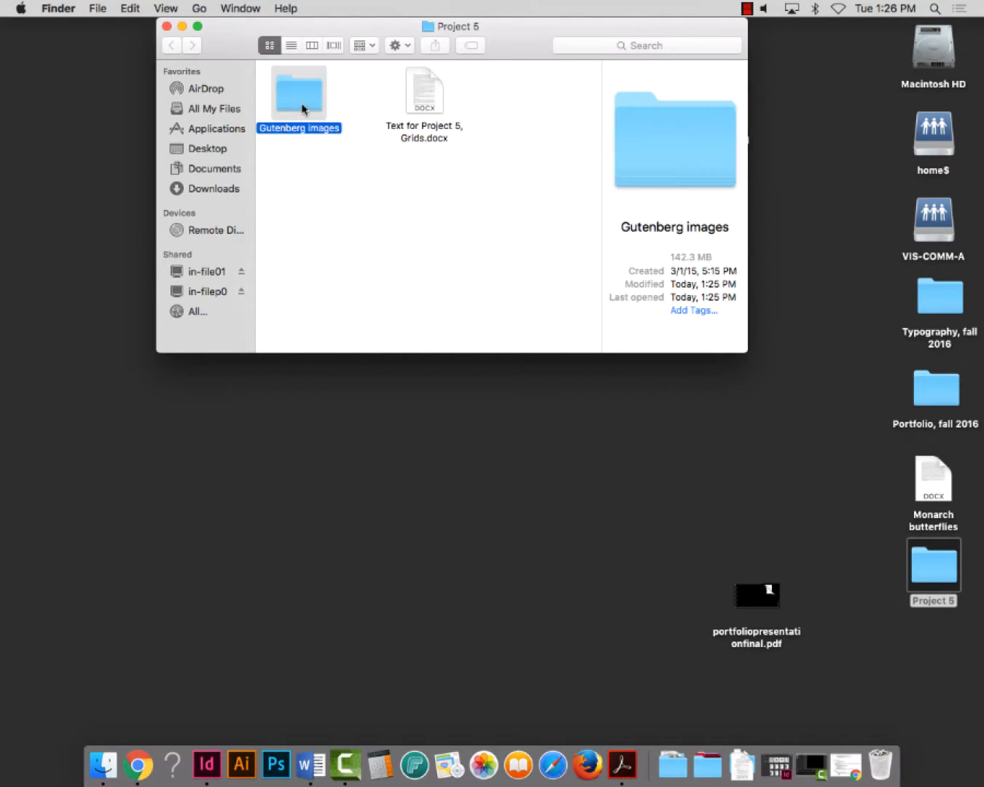
# Examine the preview of each supplied picture in the Gutenberg images folder, from Bible detail.tif through Schriftgiesser.tif
pyautogui.click(305, 106)
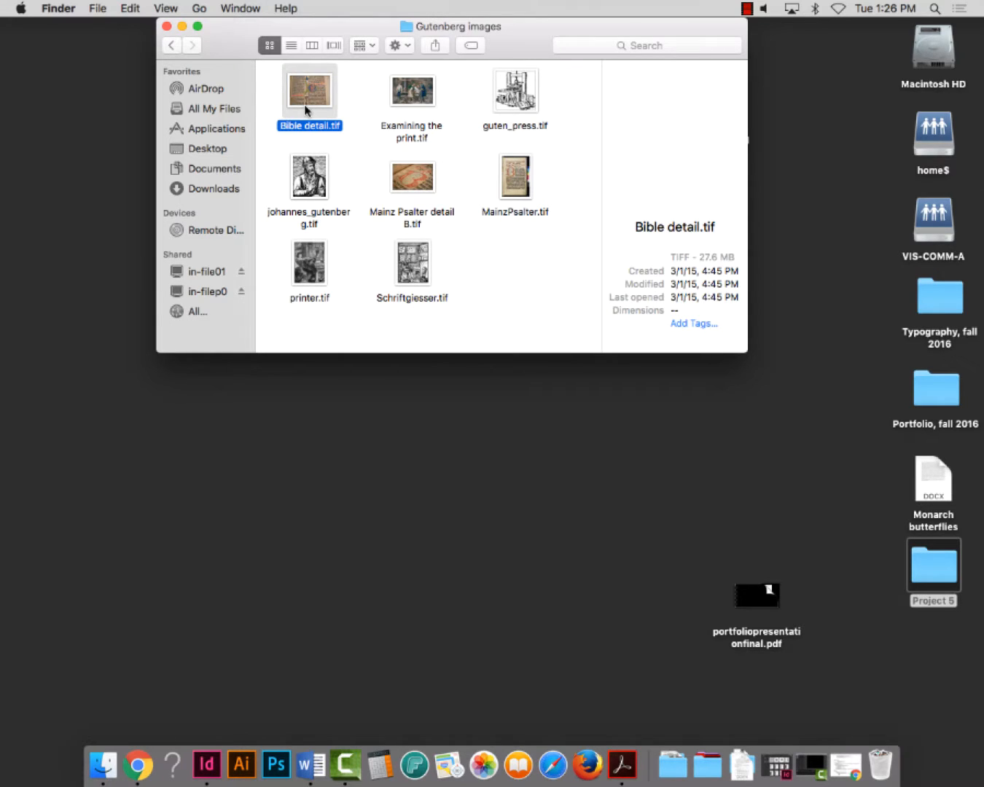
pyautogui.click(422, 103)
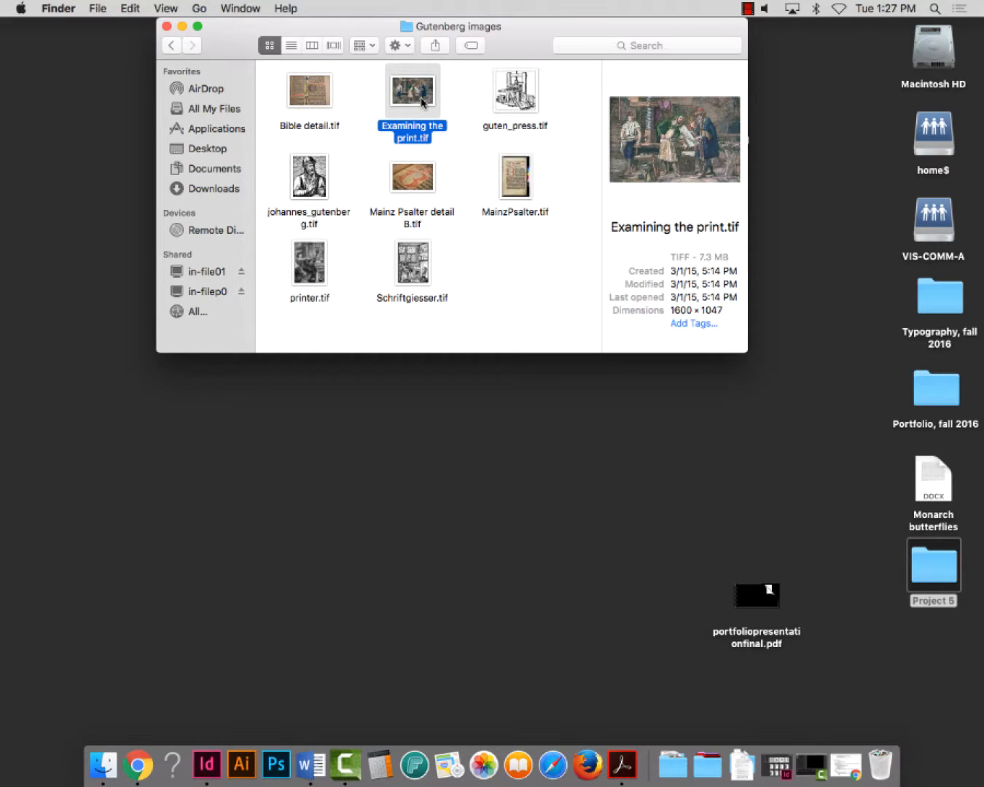
pyautogui.click(514, 100)
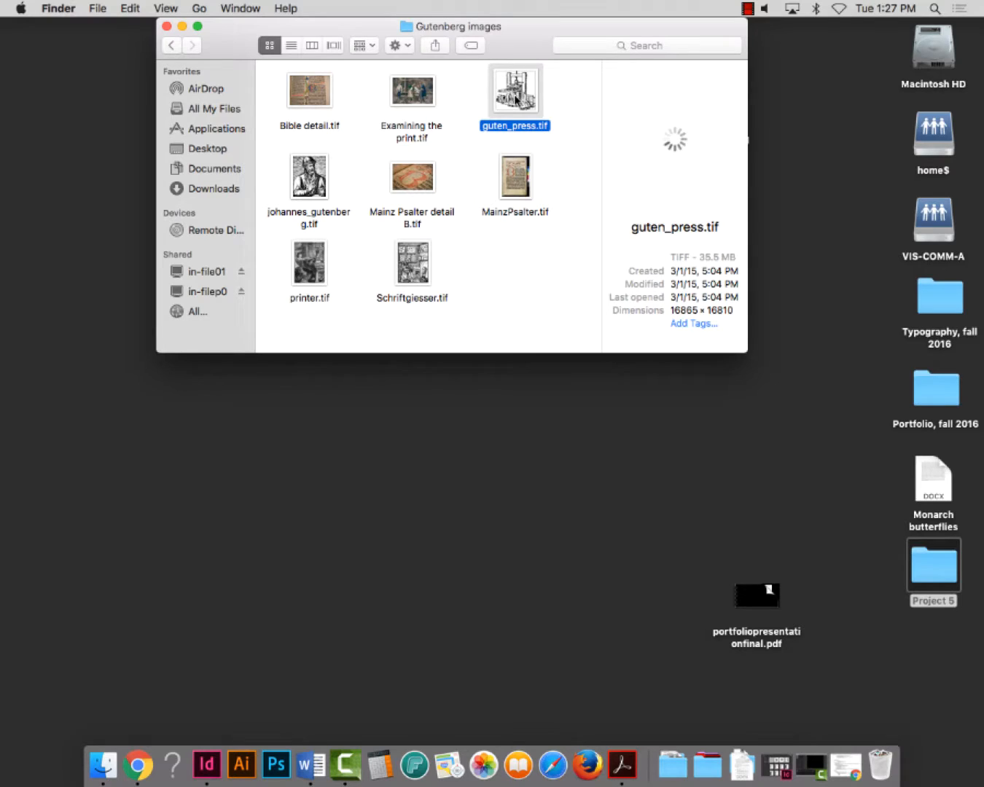
pyautogui.click(311, 179)
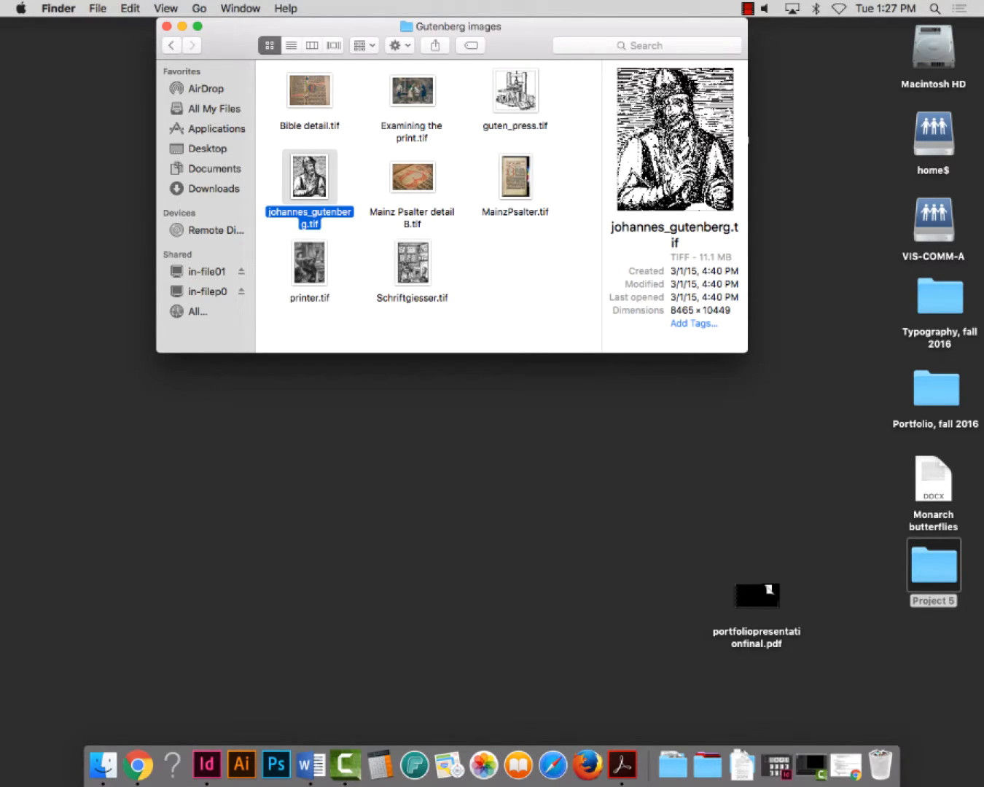
pyautogui.click(416, 176)
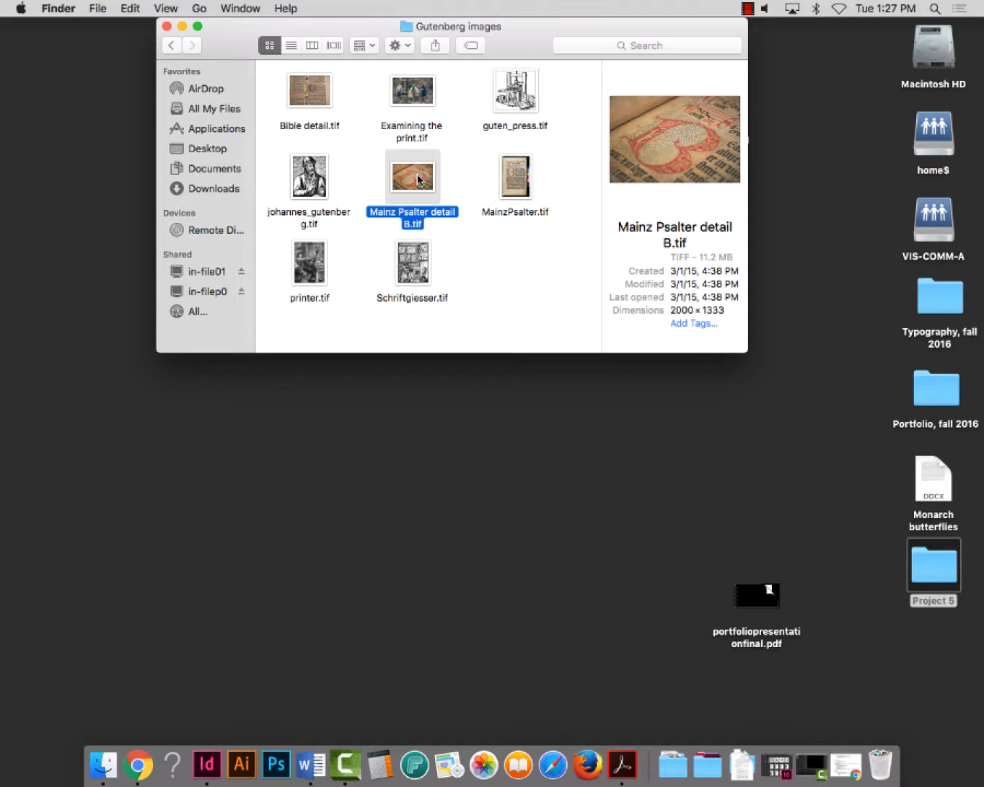
pyautogui.click(517, 176)
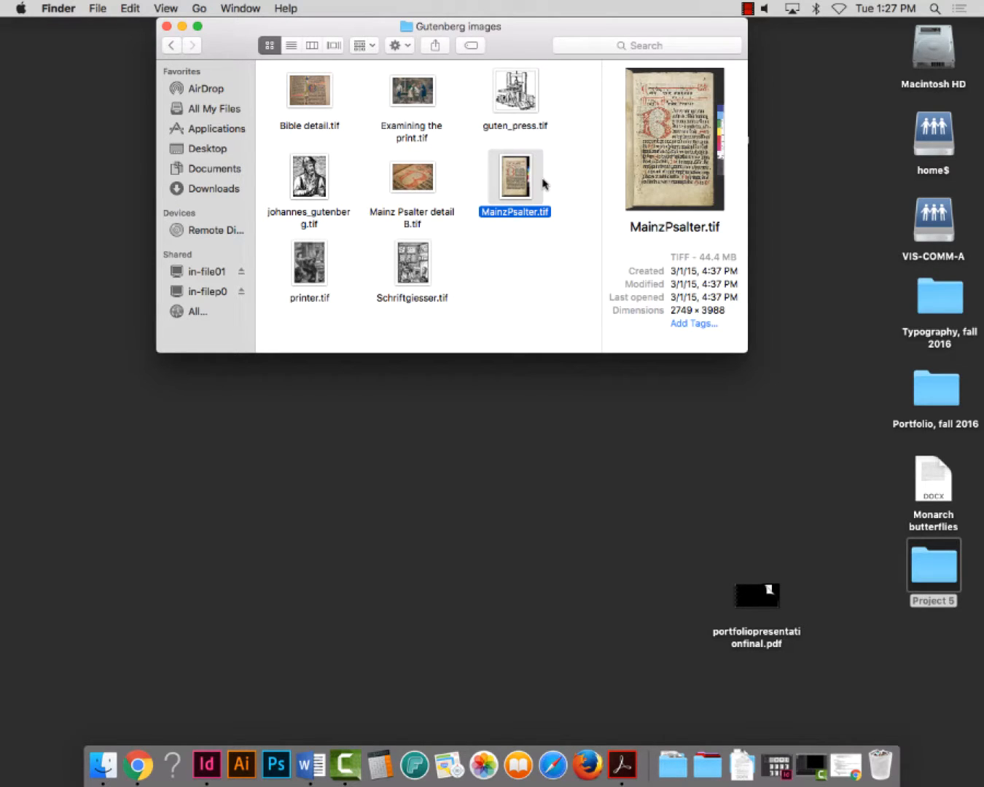
pyautogui.click(325, 273)
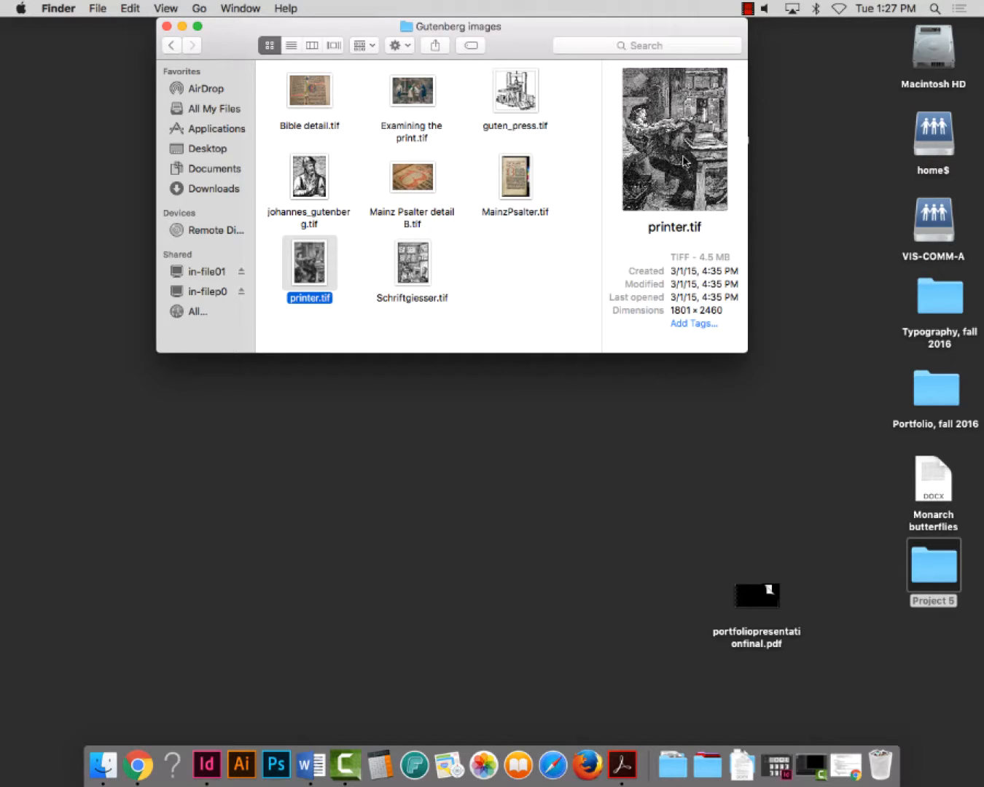
pyautogui.click(436, 273)
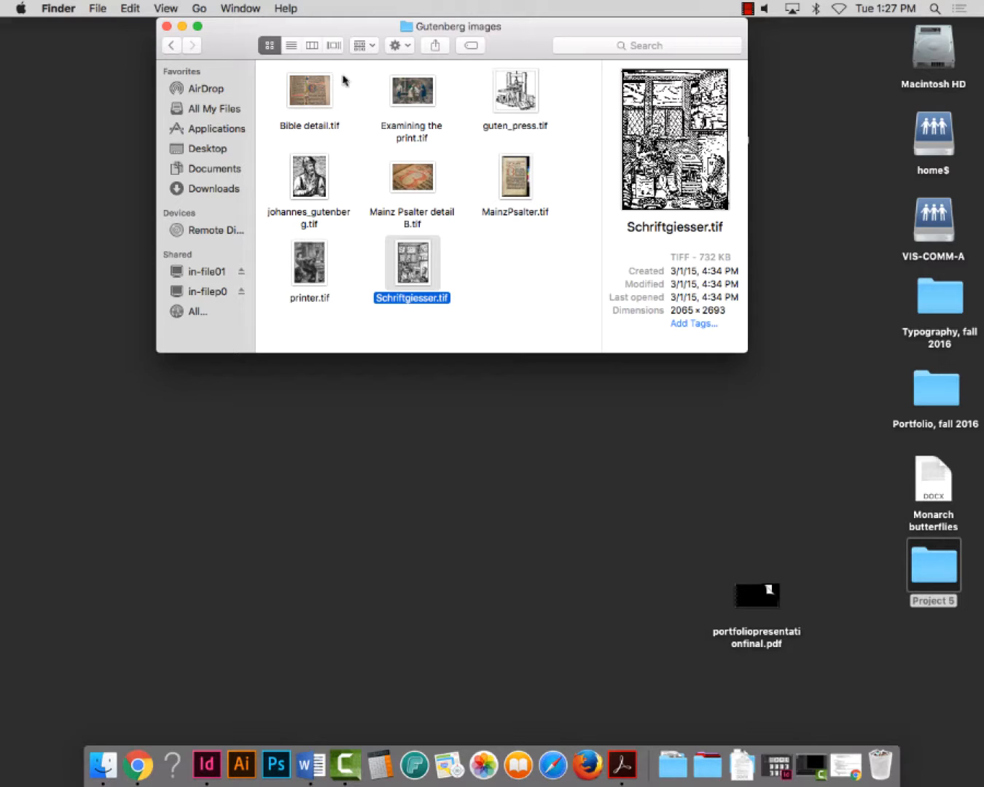
pyautogui.click(496, 270)
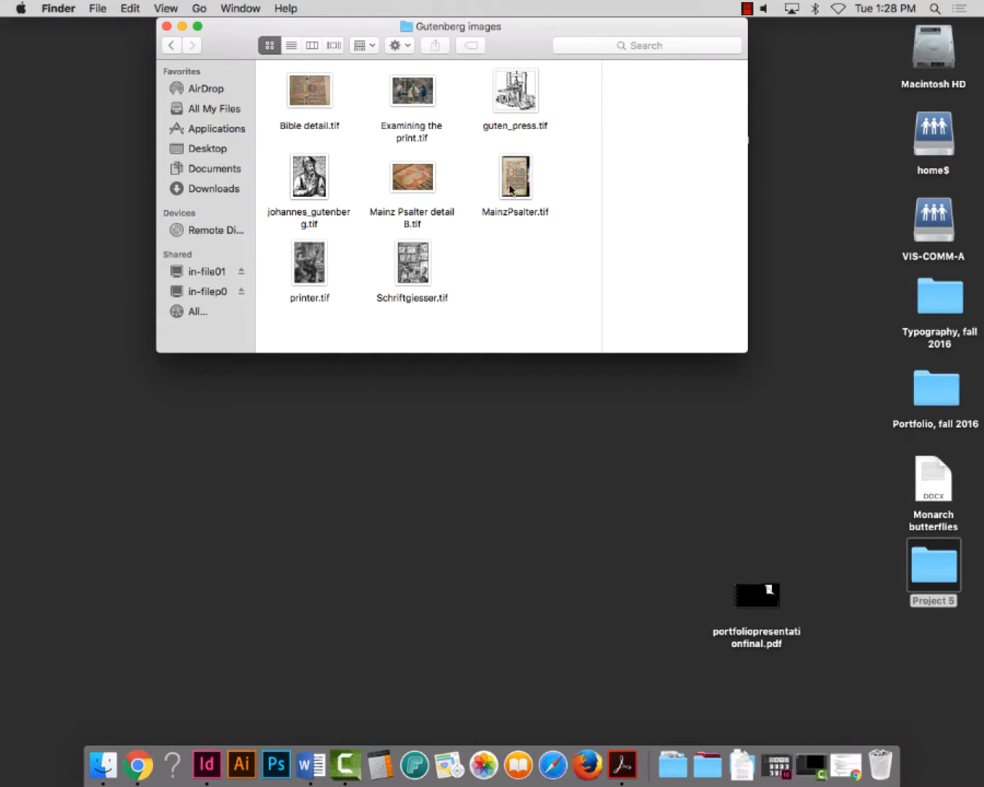
# Check the Project 5 brief in Chrome and start a new document in InDesign
pyautogui.click(182, 27)
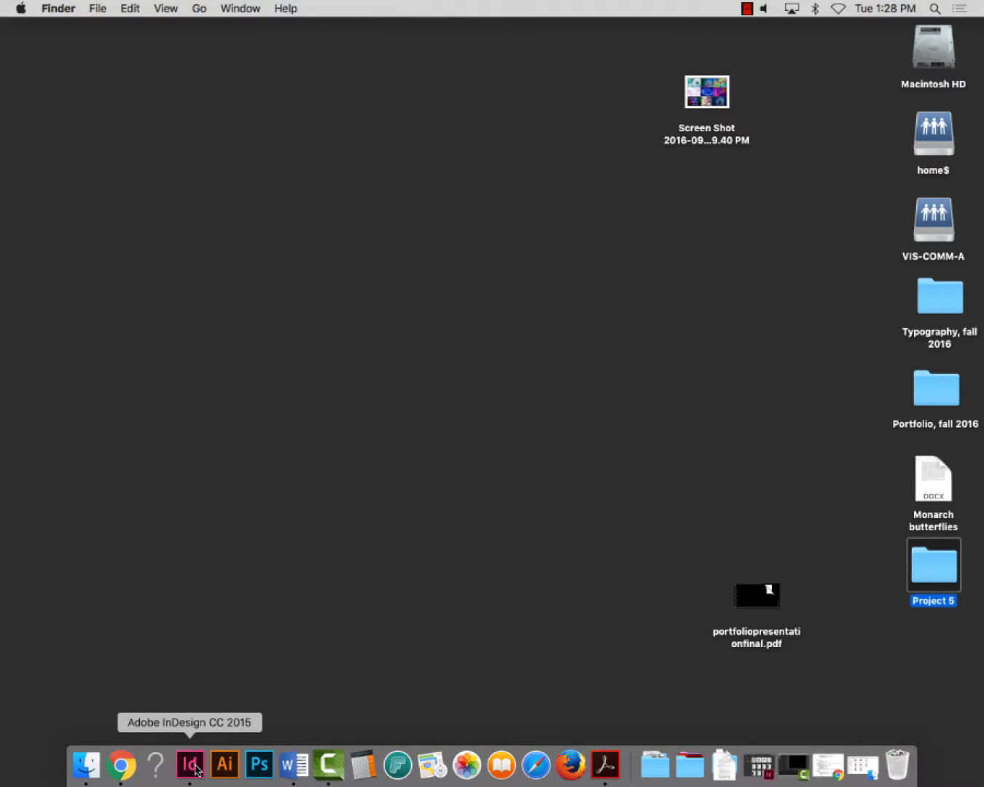
pyautogui.click(121, 766)
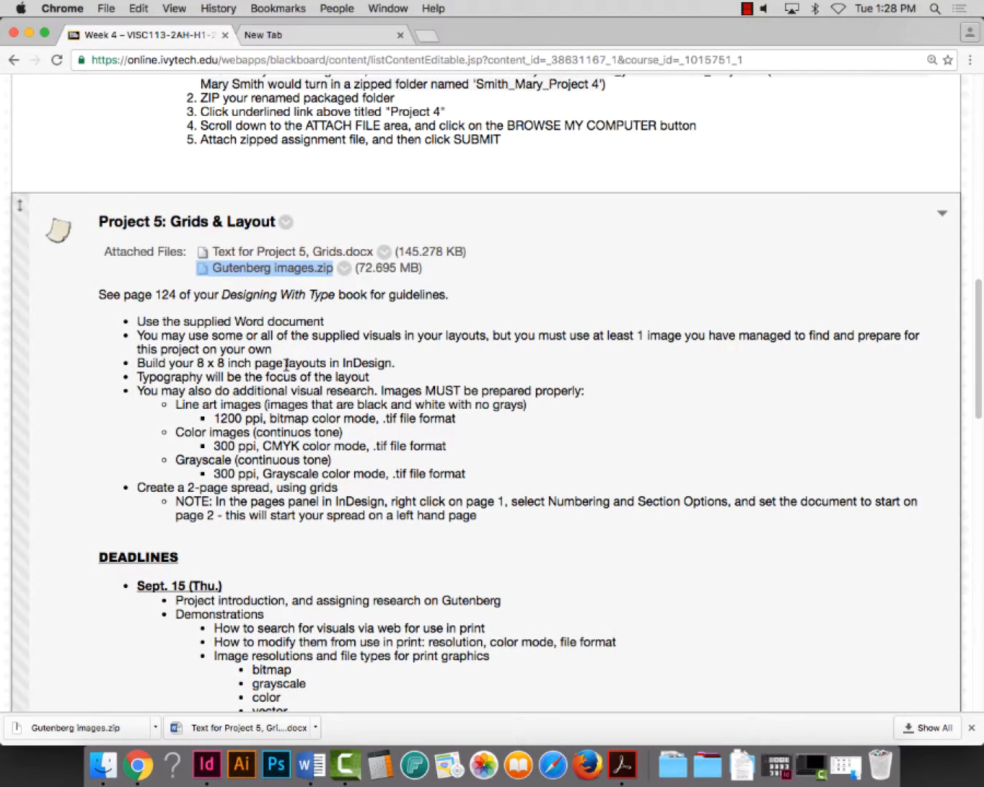
pyautogui.click(208, 765)
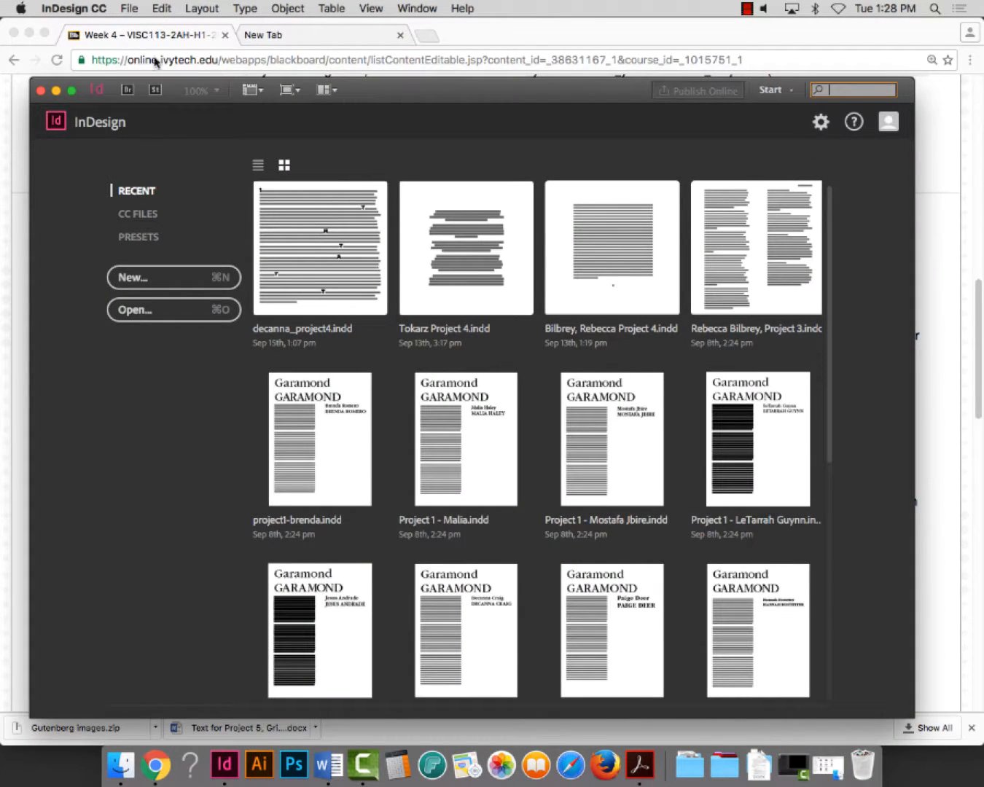
pyautogui.click(125, 7)
pyautogui.moveTo(134, 34)
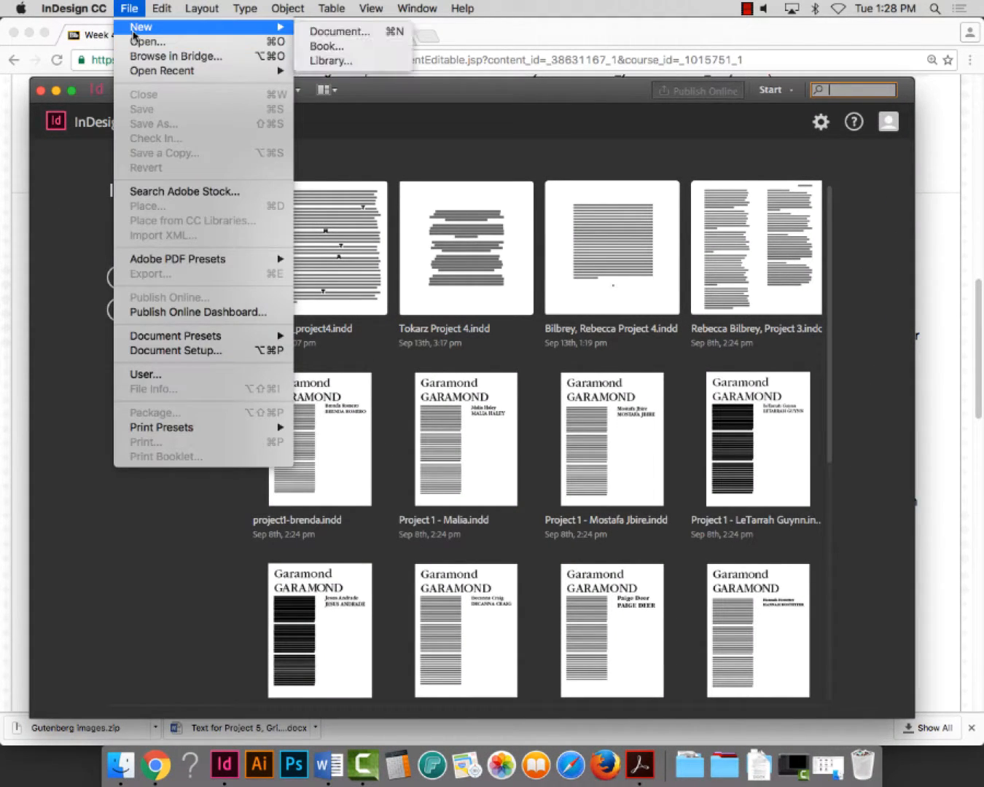
pyautogui.click(348, 33)
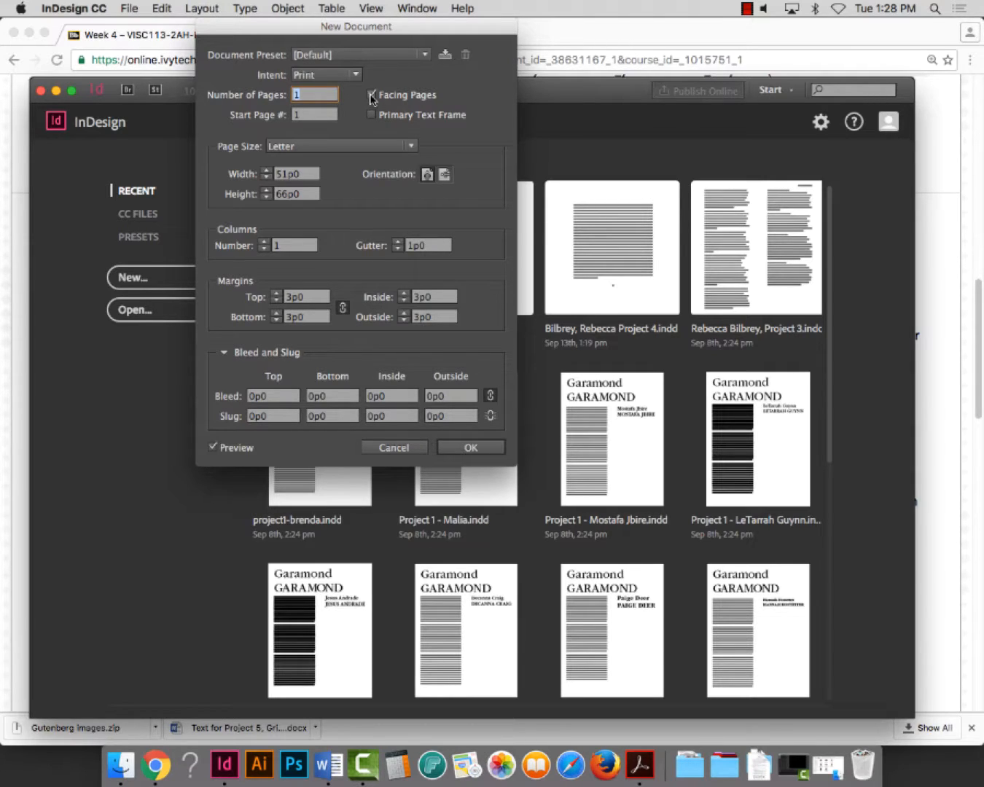
# Set the new document to 2 pages with the start page number 22
pyautogui.write('2')
pyautogui.click(310, 115)
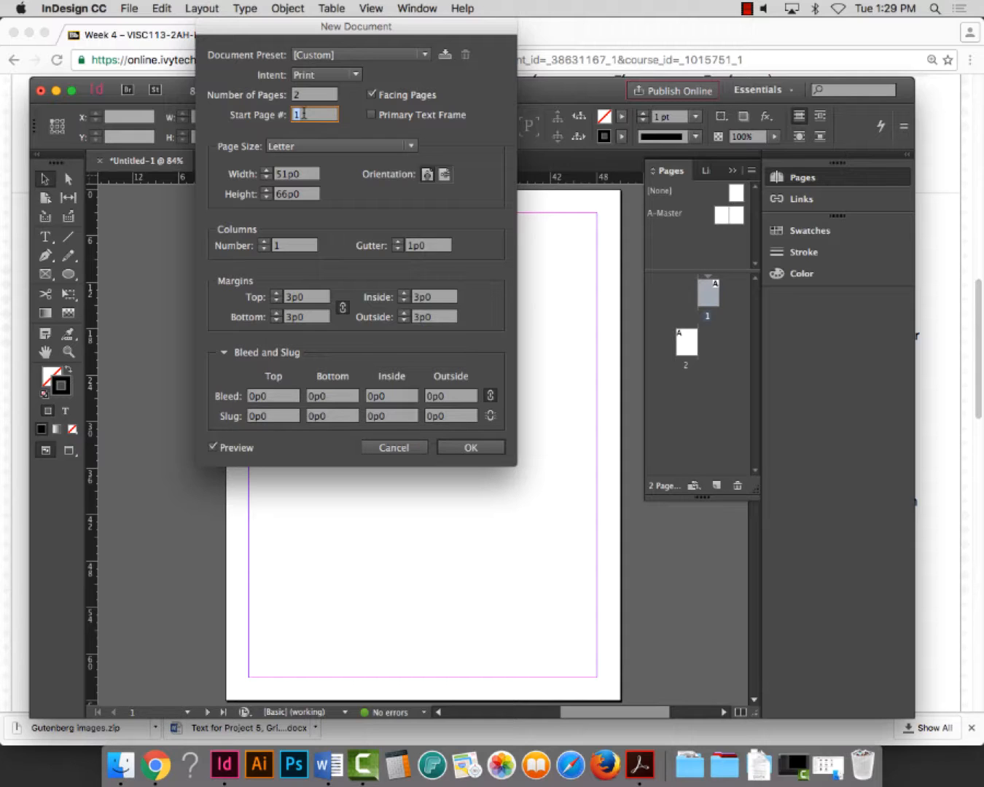
pyautogui.write('2')
pyautogui.doubleClick(308, 115)
pyautogui.write('22')
pyautogui.press('Tab')
# Set the new document's page width and height to 8 in each
pyautogui.write('8 in')
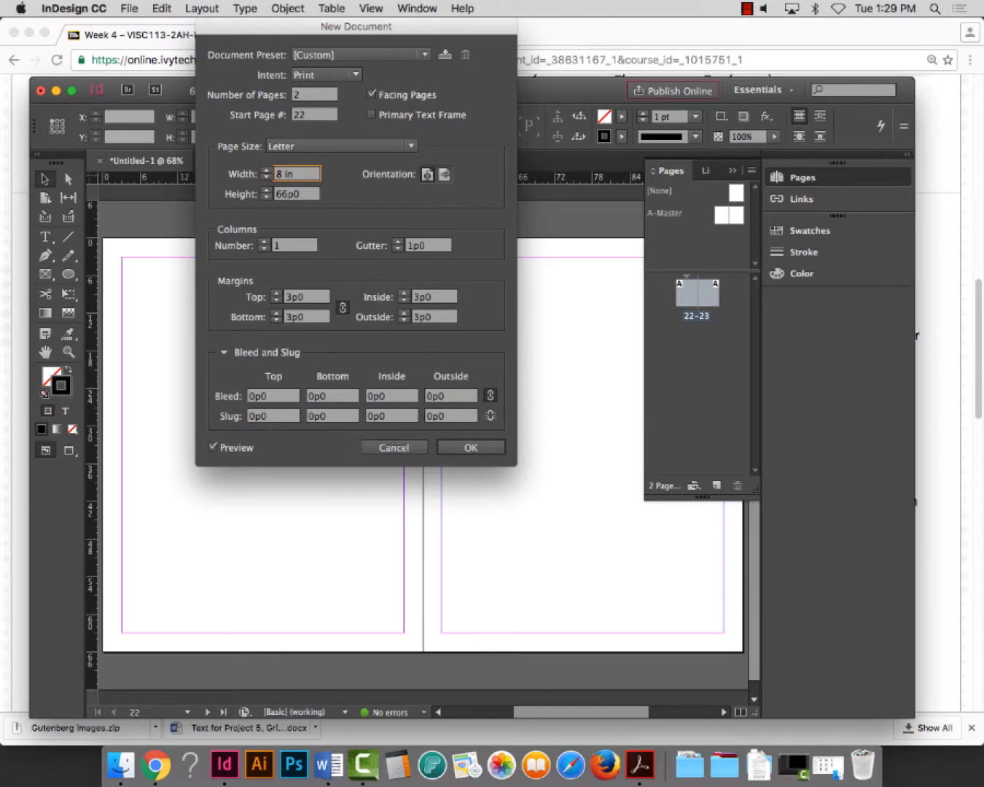
pyautogui.press('Tab')
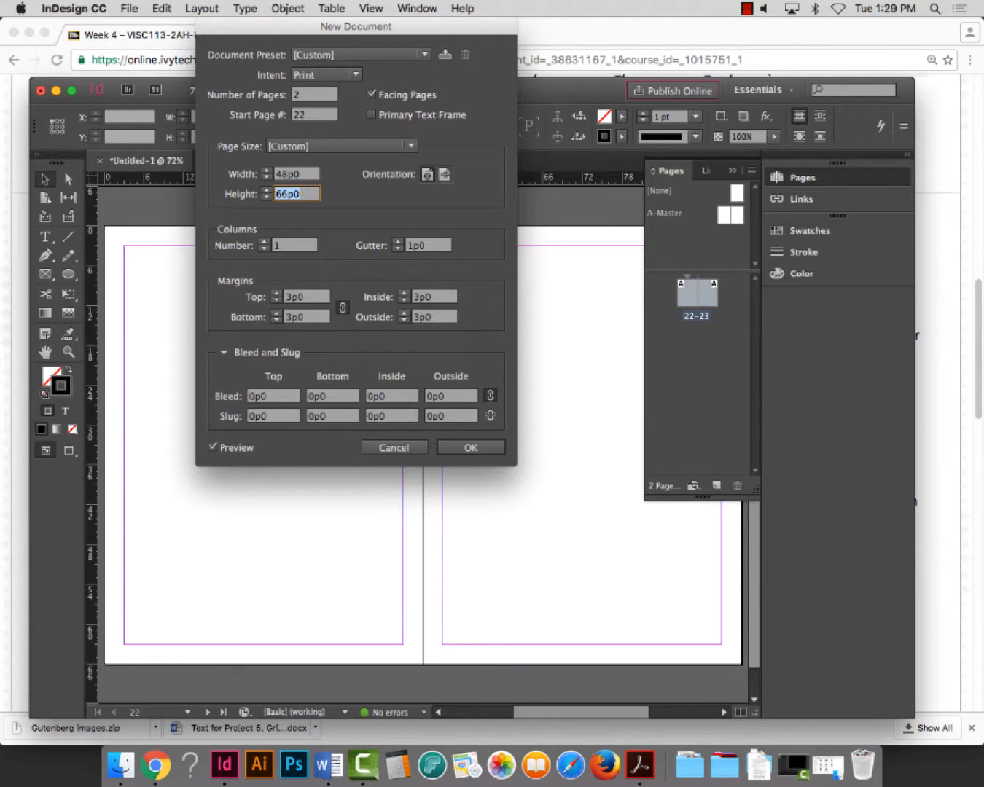
pyautogui.write('8 in')
pyautogui.press('Tab')
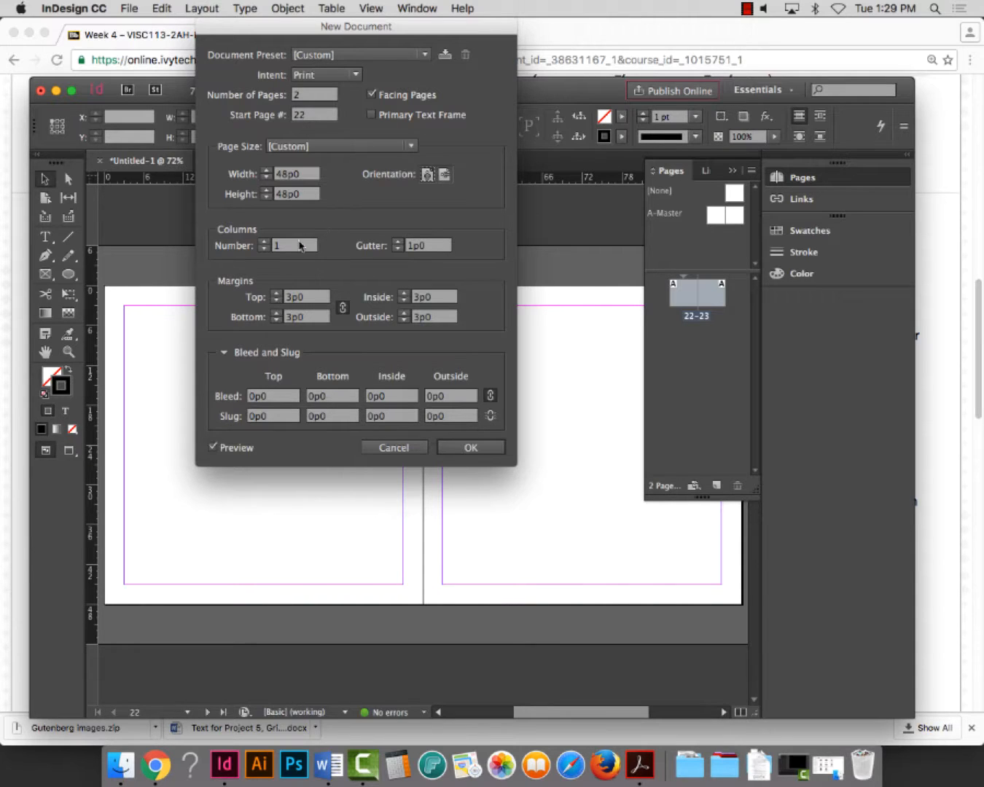
# Set the number of columns for the new document to 2
pyautogui.click(276, 246)
pyautogui.write('2')
pyautogui.press('Tab')
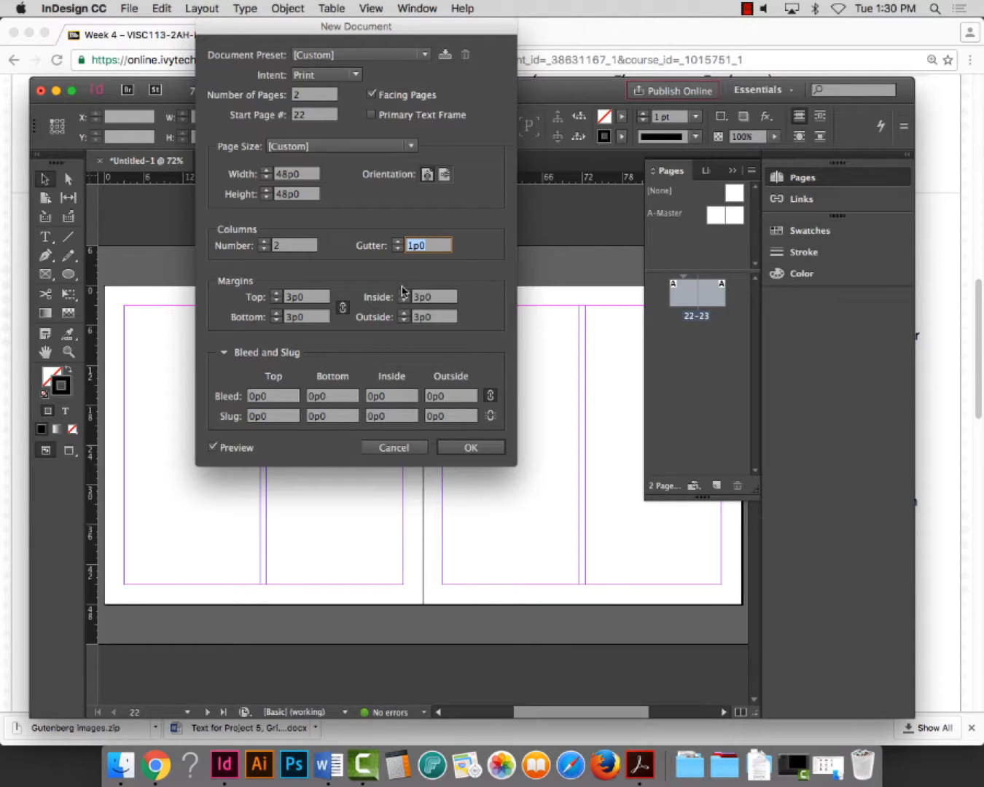
# Unlink the margin values and set the bottom margin to 5p0 and the outside margin to 6p0
pyautogui.click(343, 306)
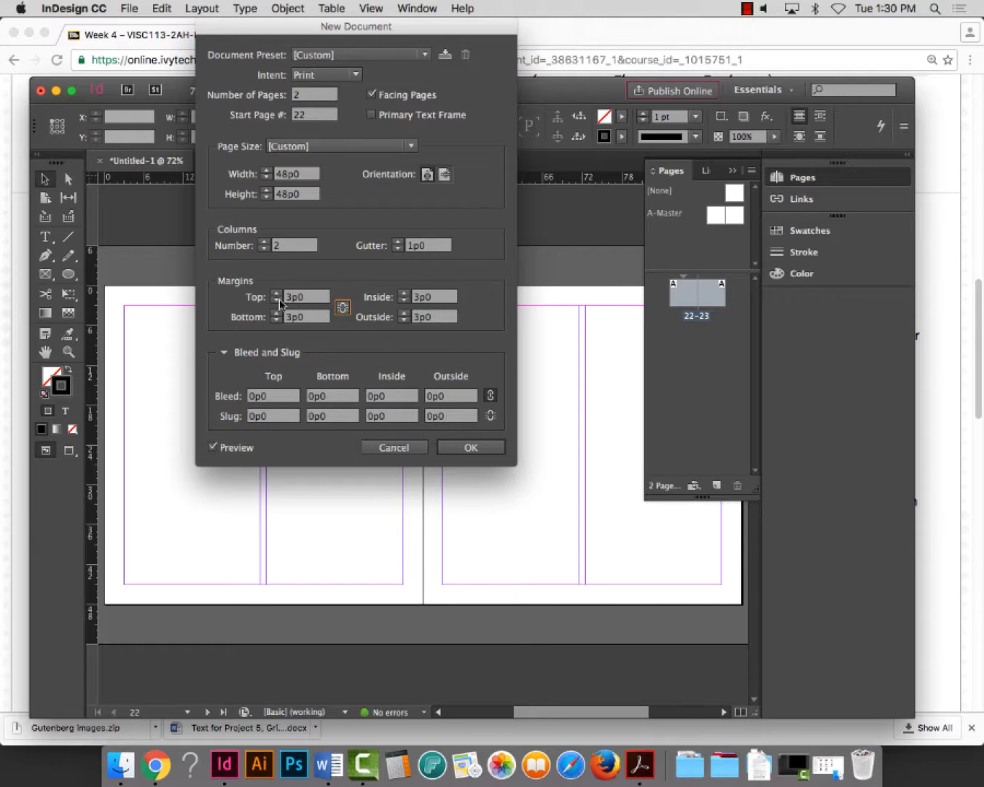
pyautogui.doubleClick(315, 315)
pyautogui.write('5p0')
pyautogui.press('Tab')
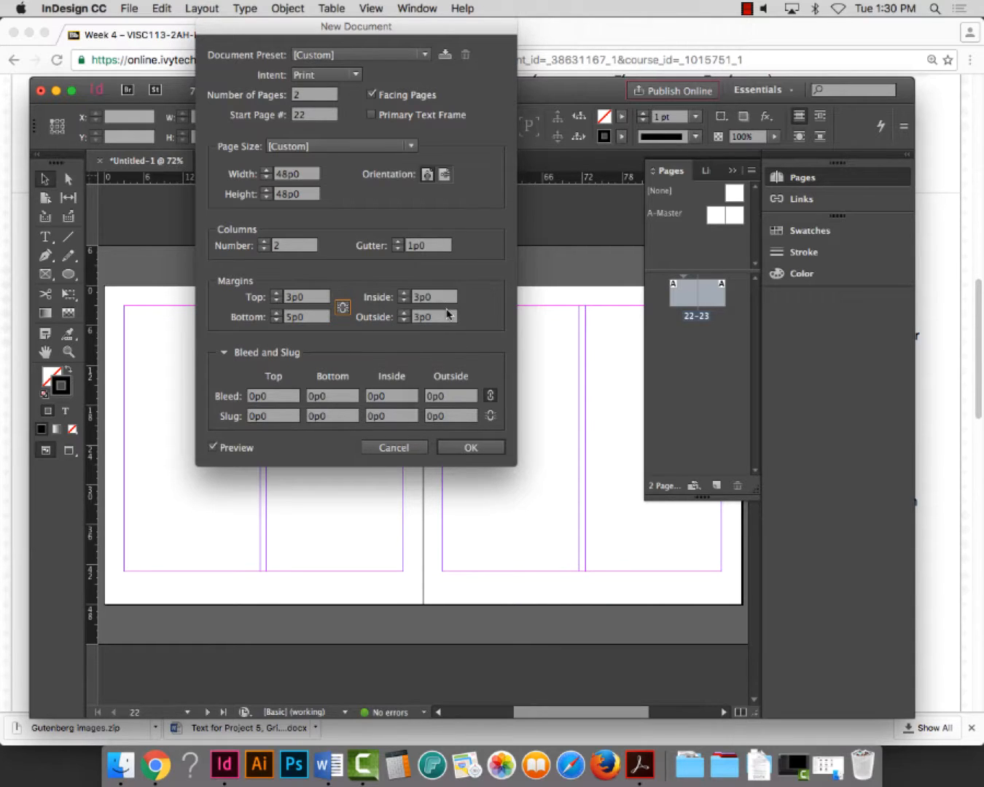
pyautogui.doubleClick(423, 318)
pyautogui.moveTo(423, 318); pyautogui.dragTo(413, 319)
pyautogui.write('6')
pyautogui.press('Tab')
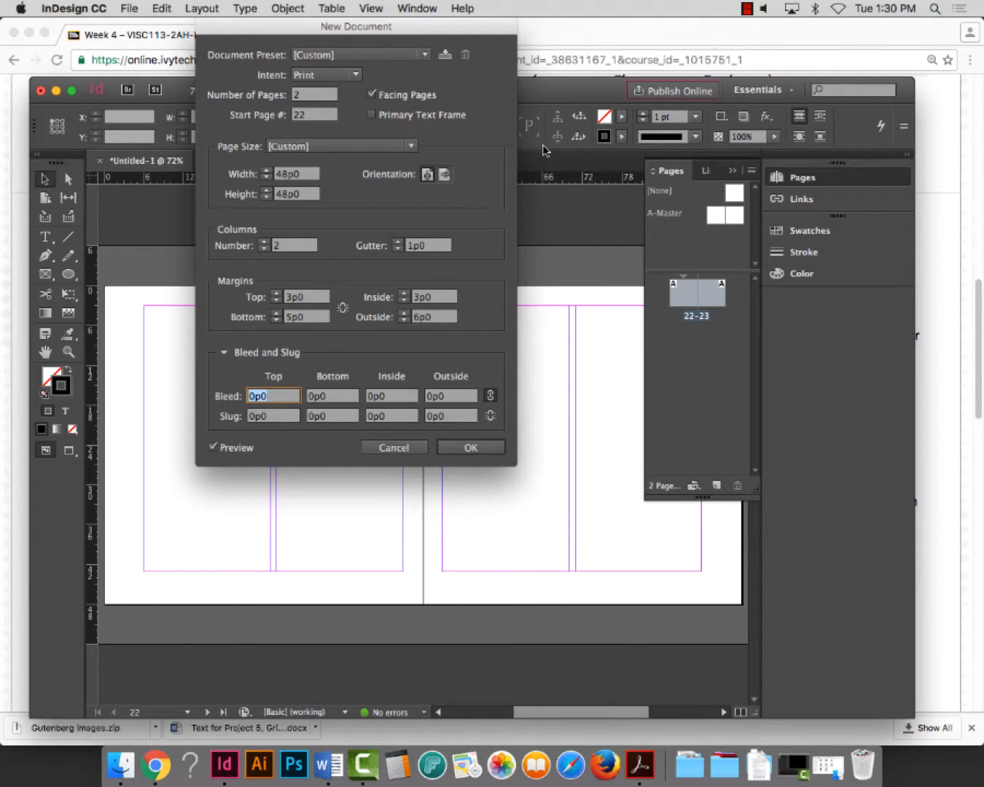
# Try a bottom margin of 7p0 for the new document
pyautogui.doubleClick(308, 318)
pyautogui.write('7')
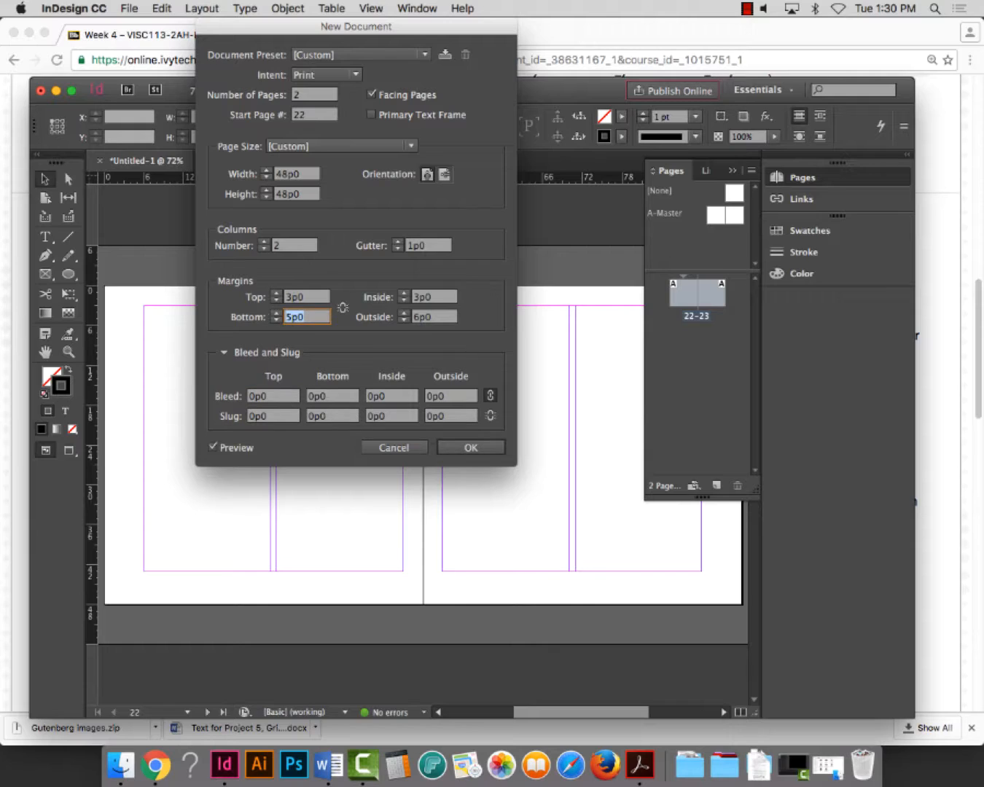
pyautogui.press('Tab')
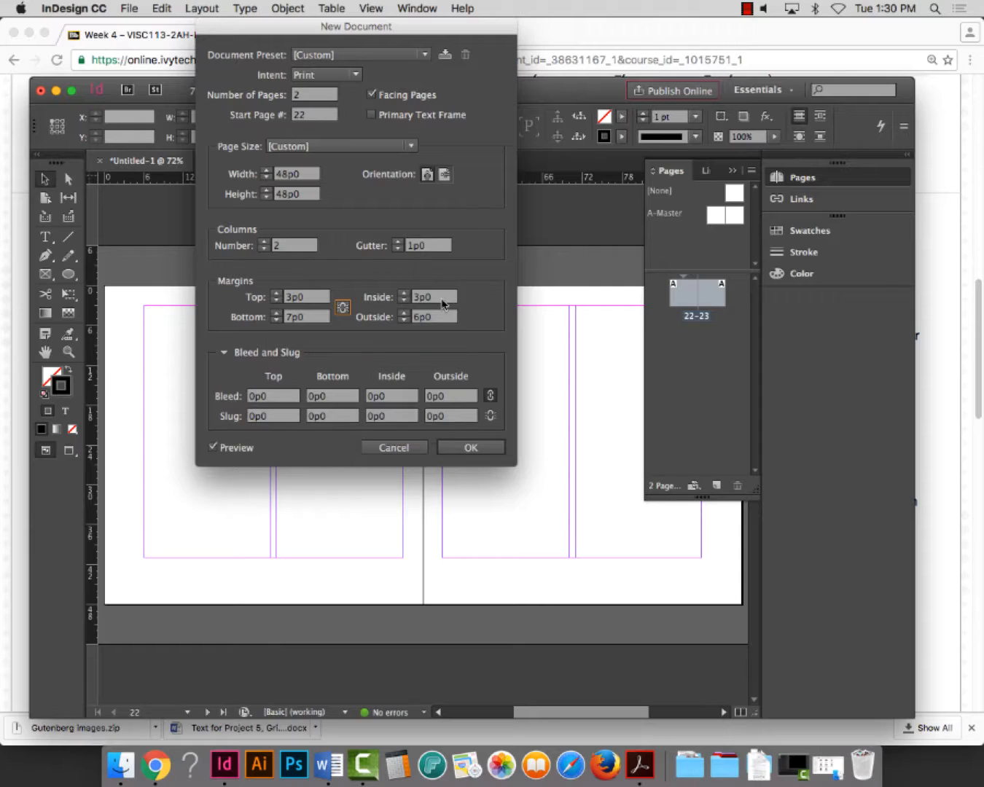
# Set the new document's outside margin to 4p0 and its bottom margin to 5p0
pyautogui.click(439, 317)
pyautogui.write('4')
pyautogui.click(310, 320)
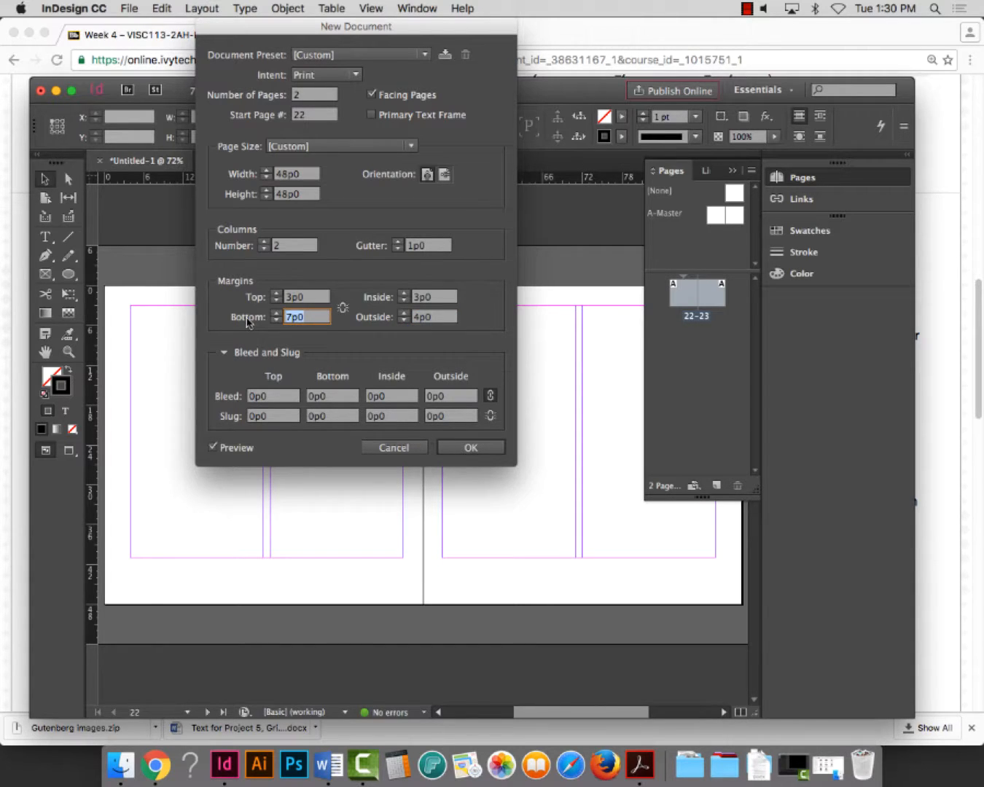
pyautogui.write('5')
pyautogui.press('Tab')
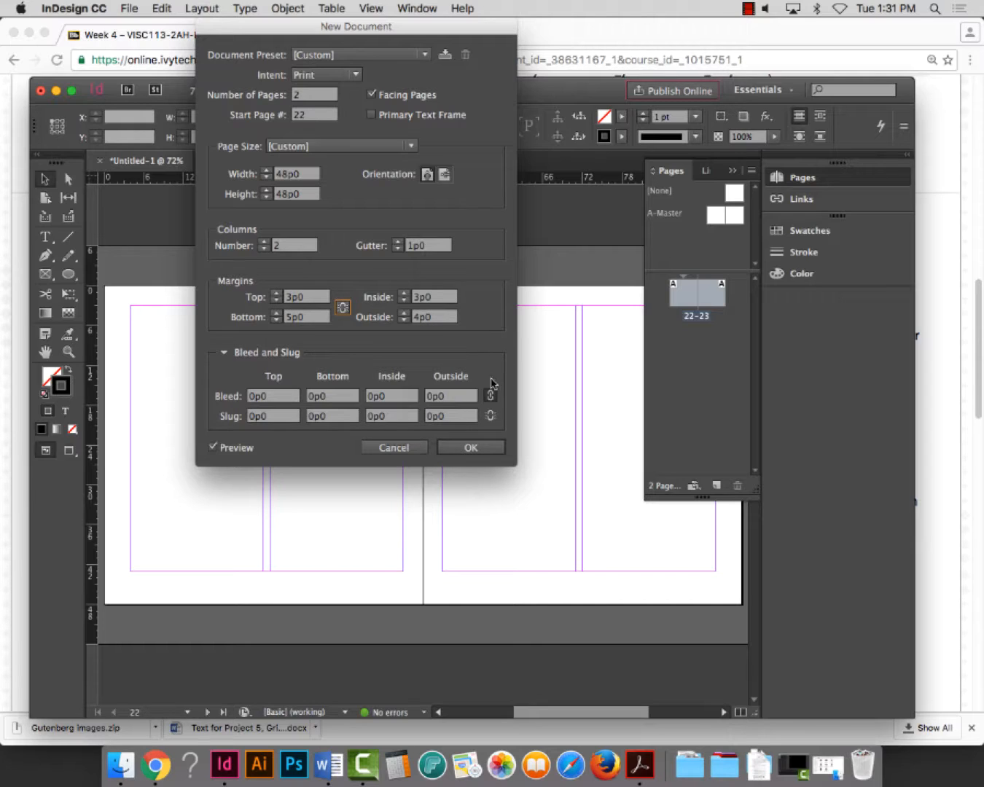
# Set the bleed to 0p9 on all sides and create the document
pyautogui.moveTo(282, 398); pyautogui.dragTo(246, 397)
pyautogui.write('p9')
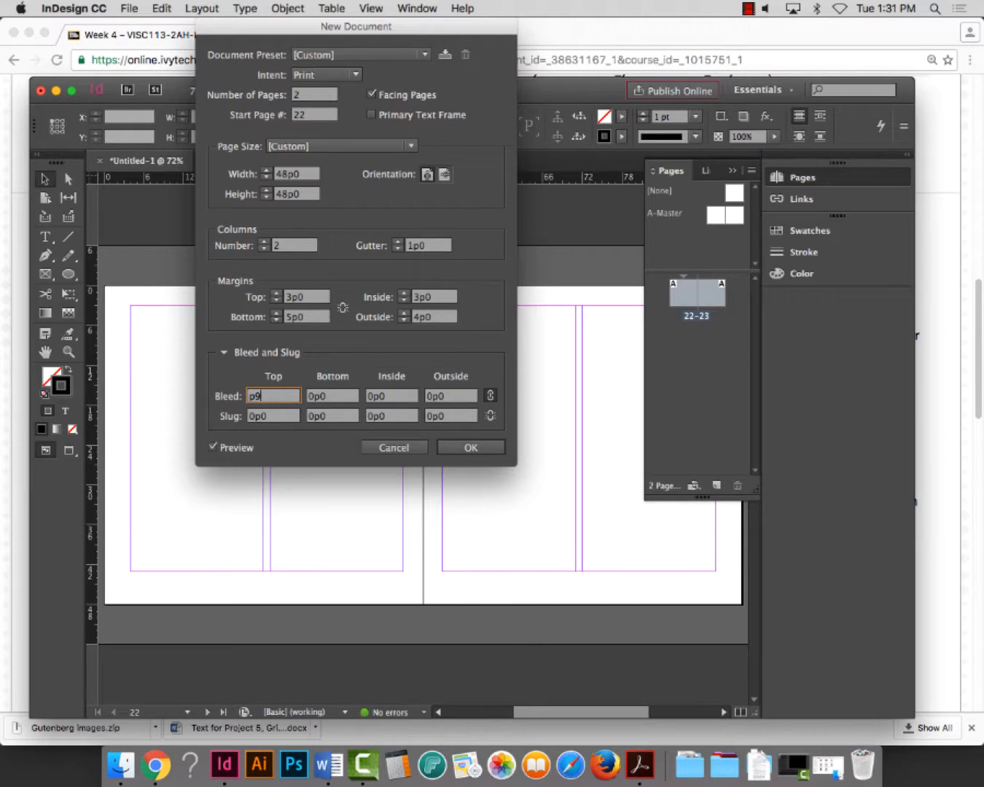
pyautogui.press('Tab')
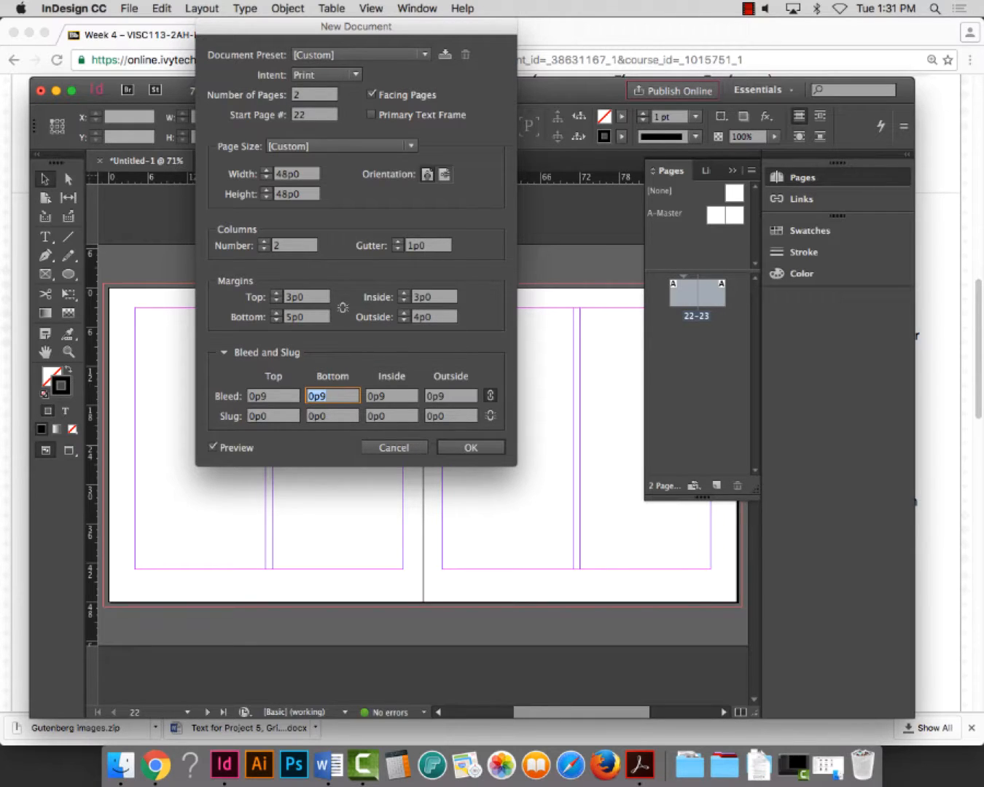
pyautogui.click(483, 449)
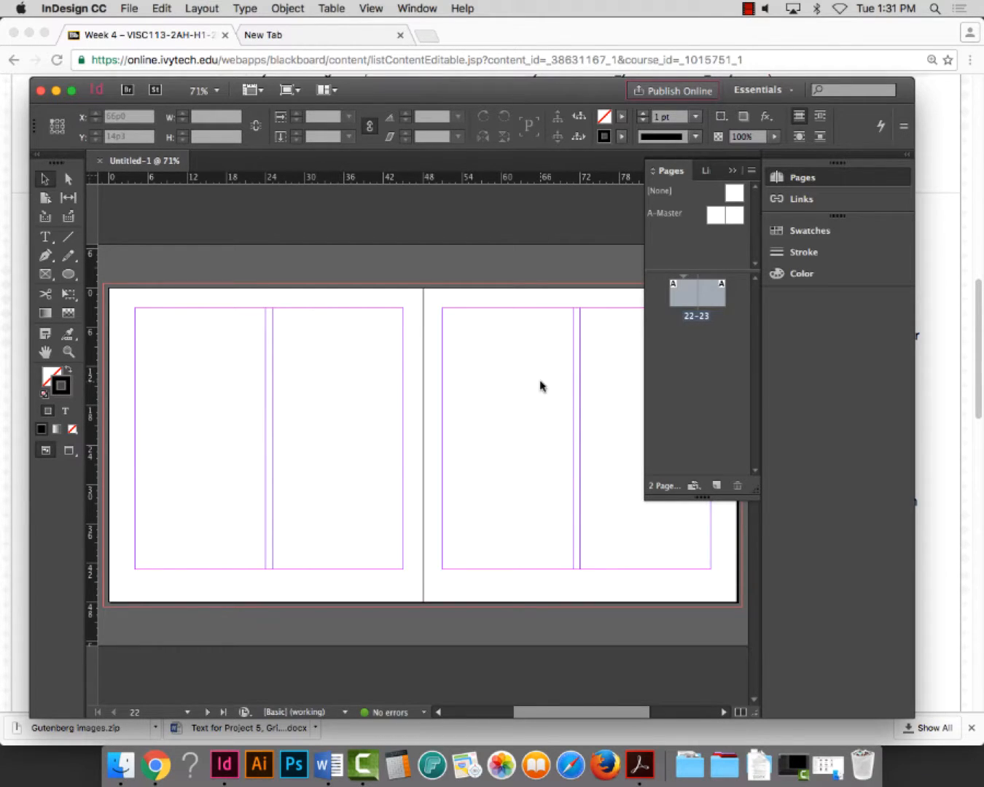
# Change the section's page numbering to start at 11 from the first page's numbering options
pyautogui.doubleClick(683, 298)
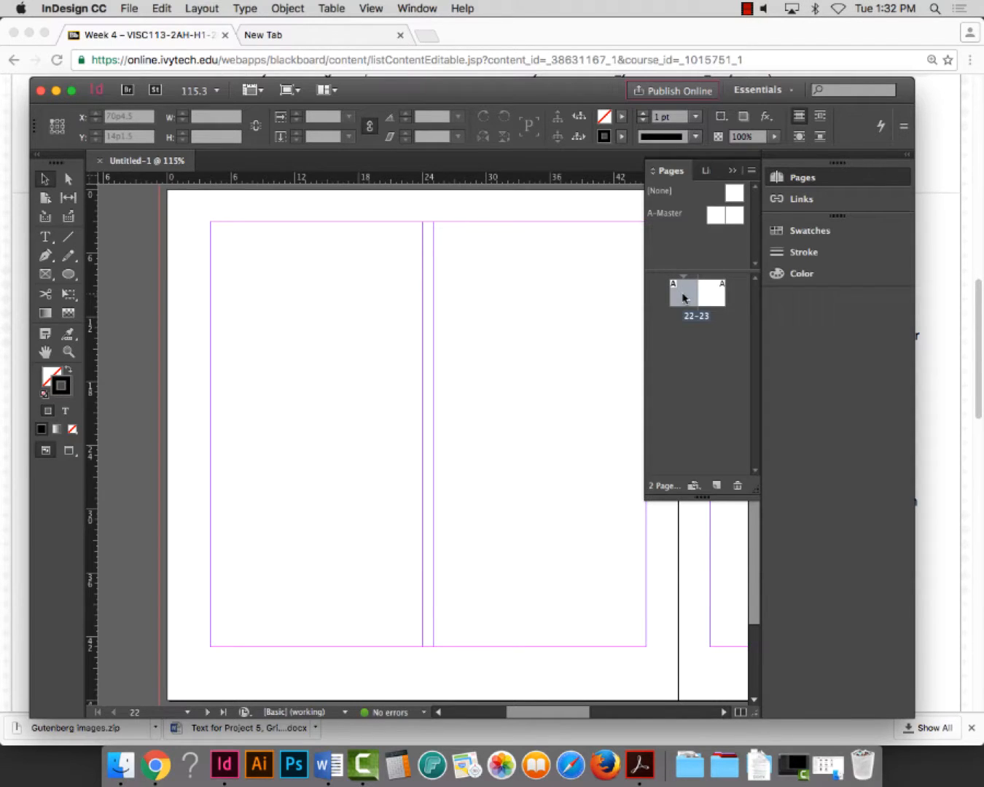
pyautogui.rightClick(683, 297)
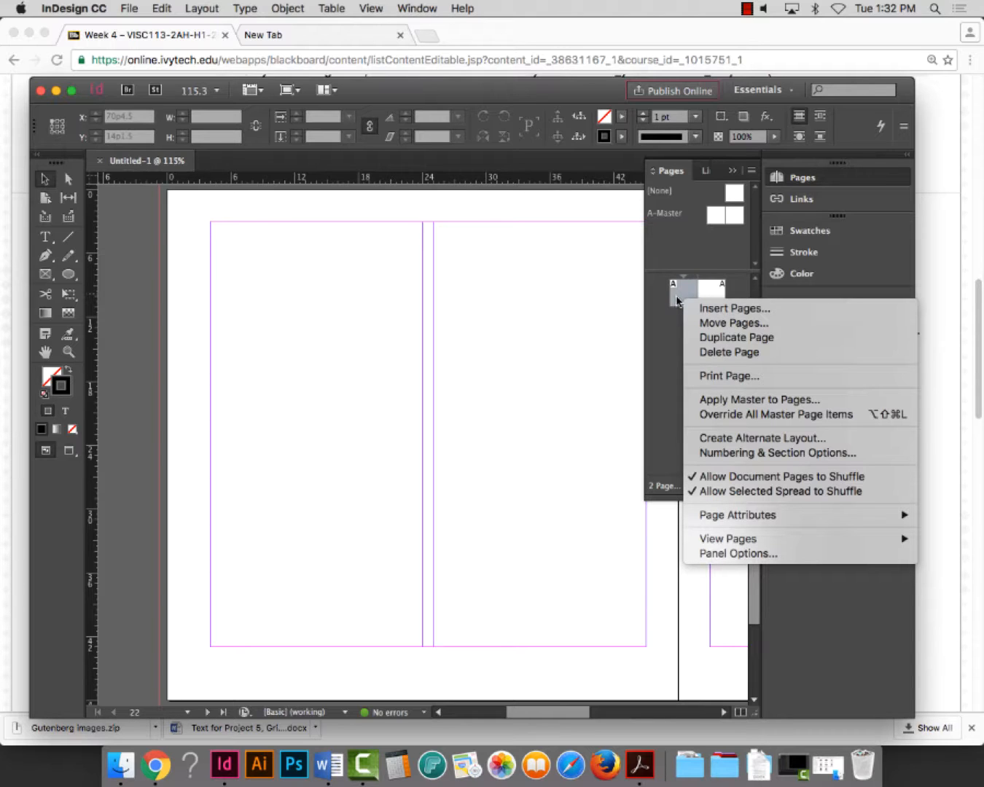
pyautogui.click(760, 457)
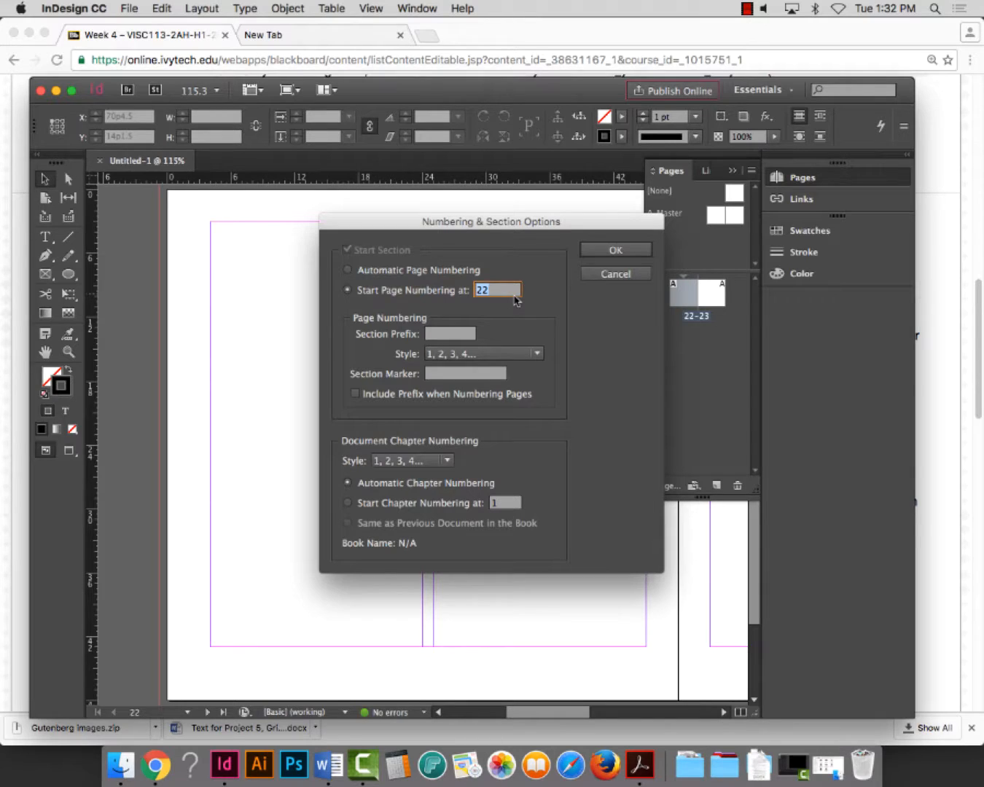
pyautogui.write('11')
pyautogui.click(608, 250)
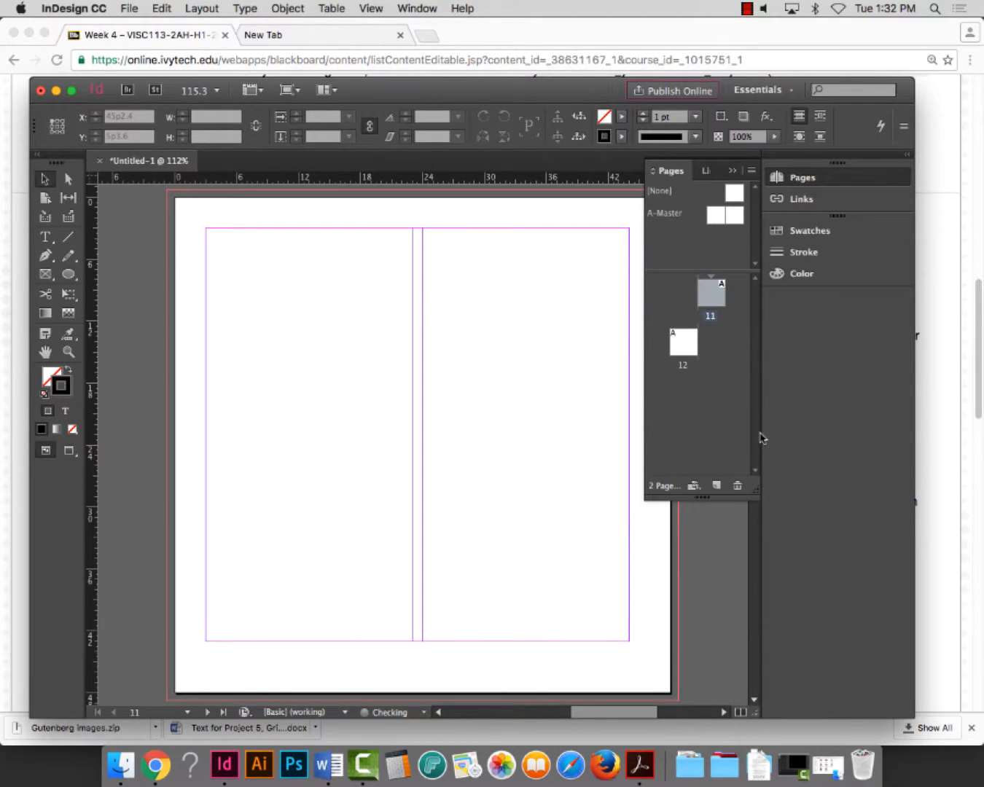
# Enlarge the application window and set the first page's section numbering to start at 22
pyautogui.click(71, 91)
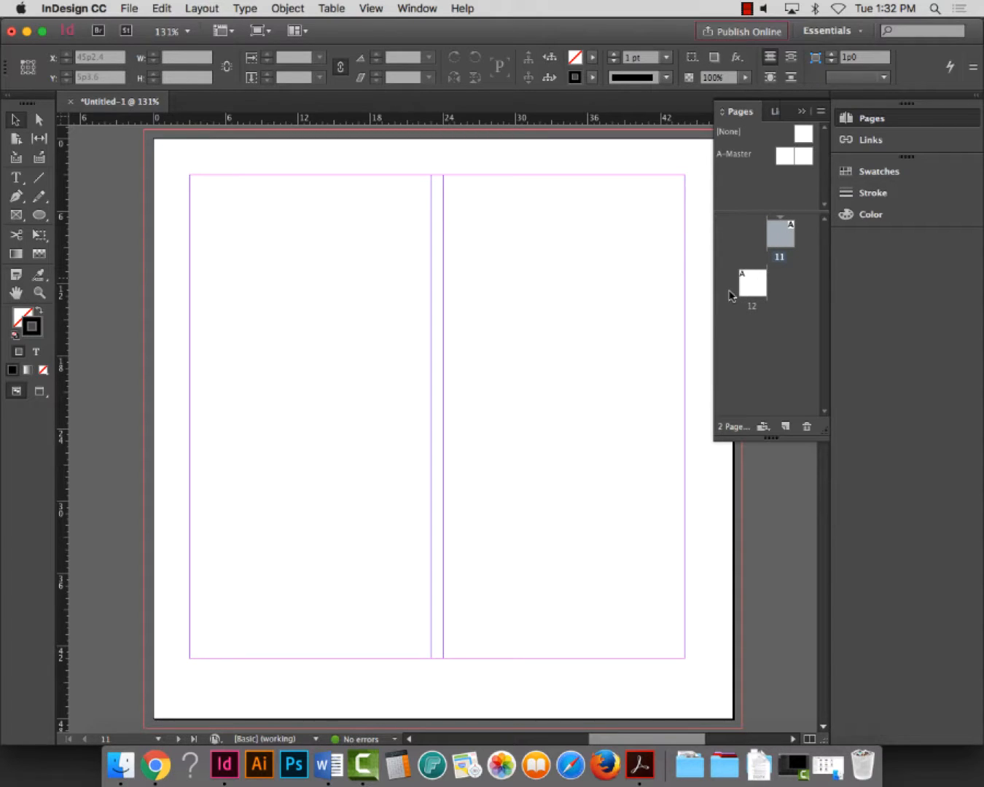
pyautogui.rightClick(786, 235)
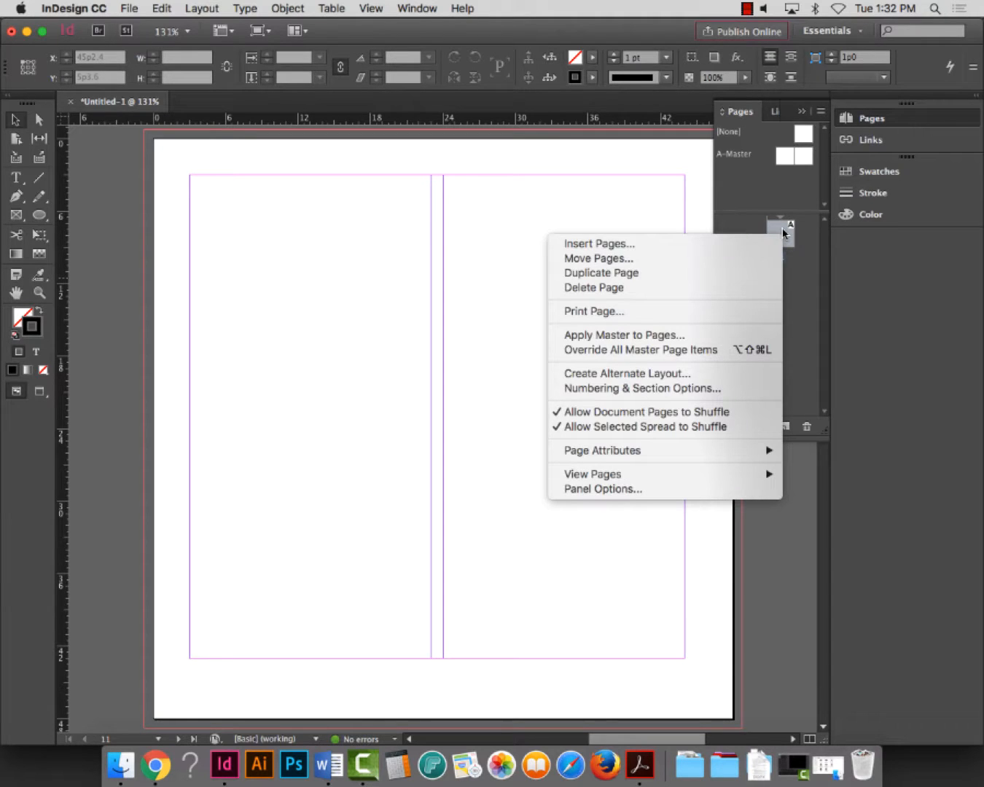
pyautogui.click(663, 388)
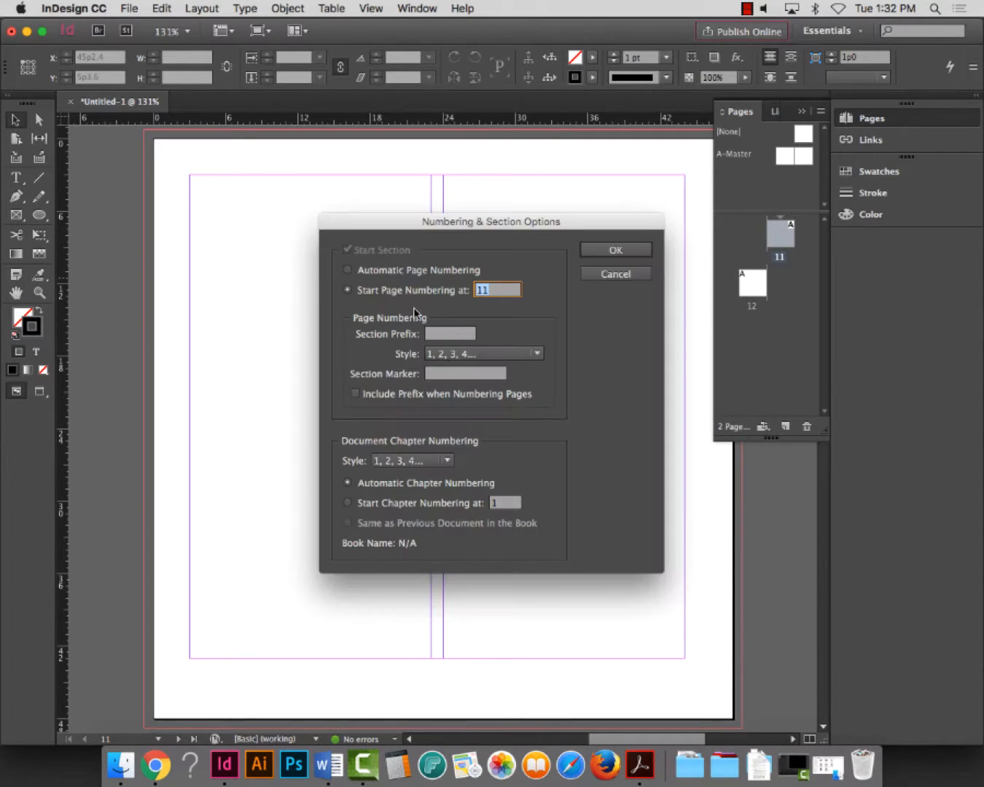
pyautogui.write('22')
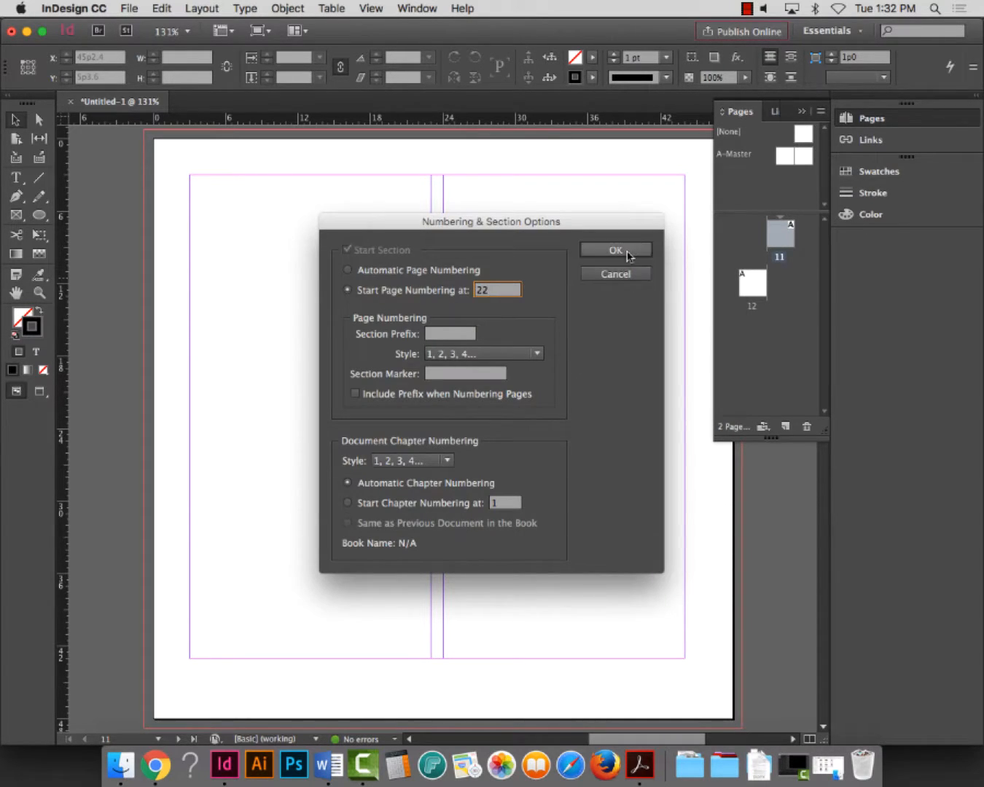
pyautogui.click(624, 251)
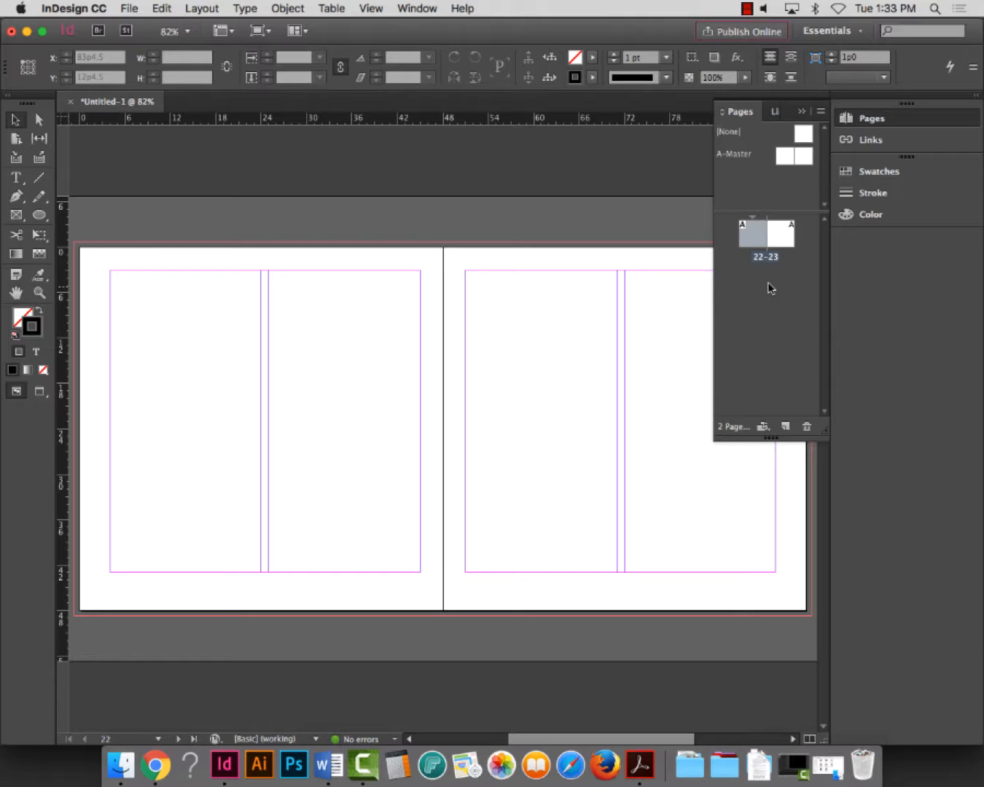
# Add a second spread with pages 24-25 and set both of its pages to 3 columns
pyautogui.click(785, 428)
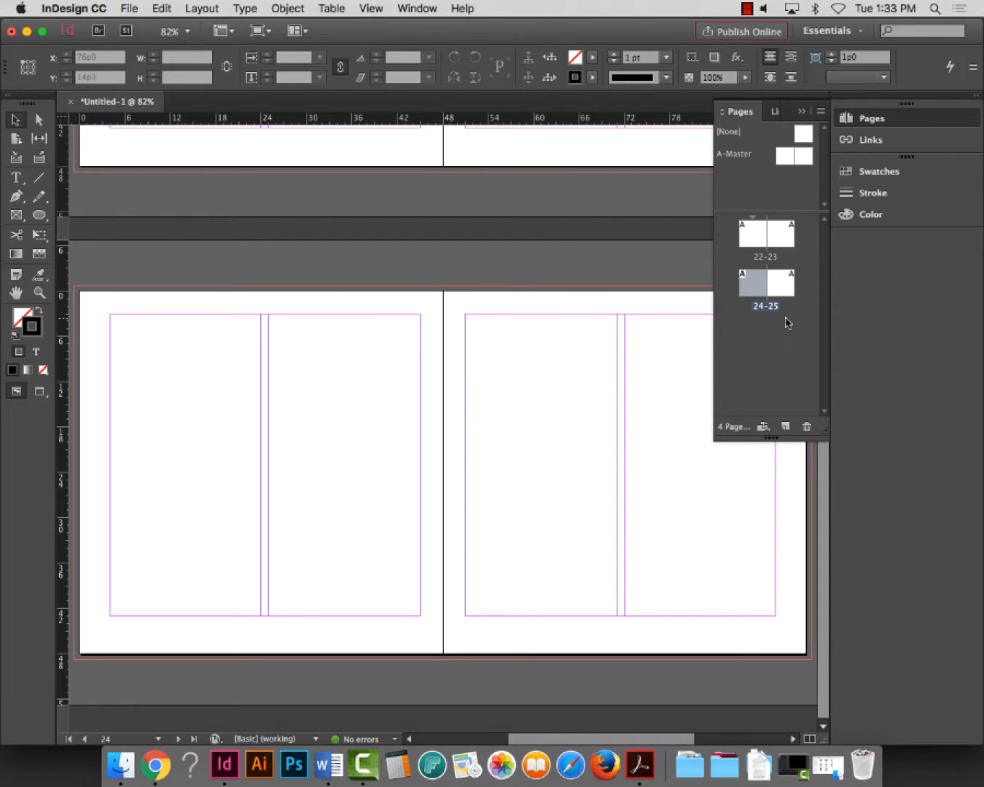
pyautogui.keyDown('shift'); pyautogui.click(783, 293); pyautogui.keyUp('shift')
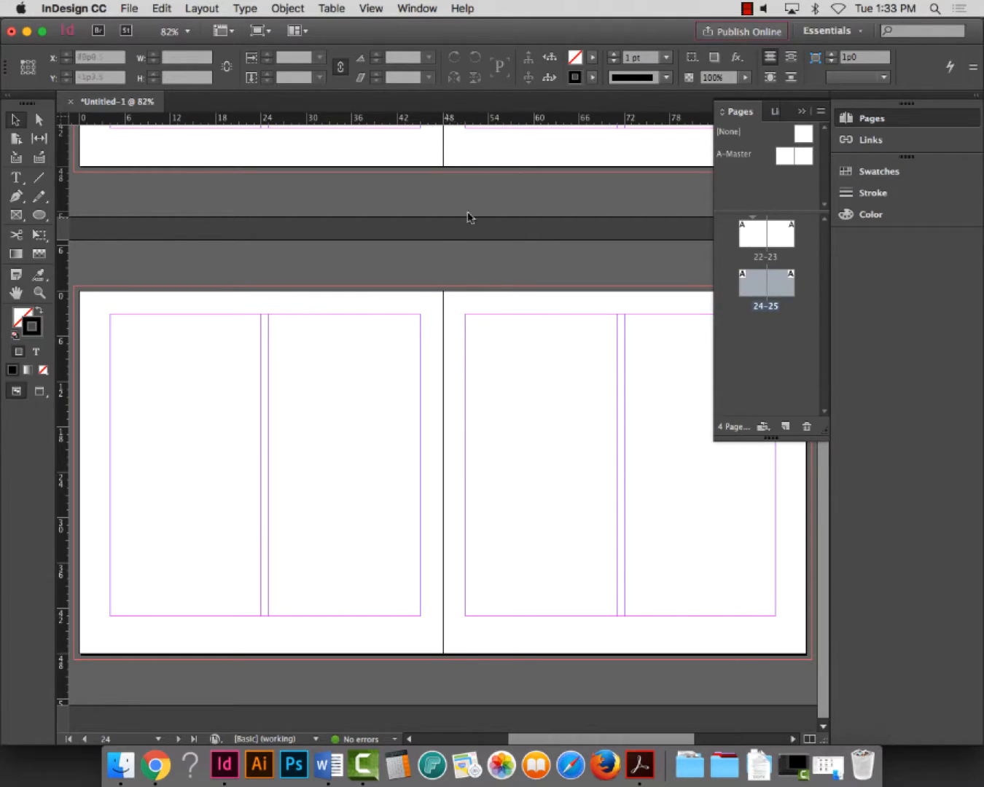
pyautogui.click(203, 7)
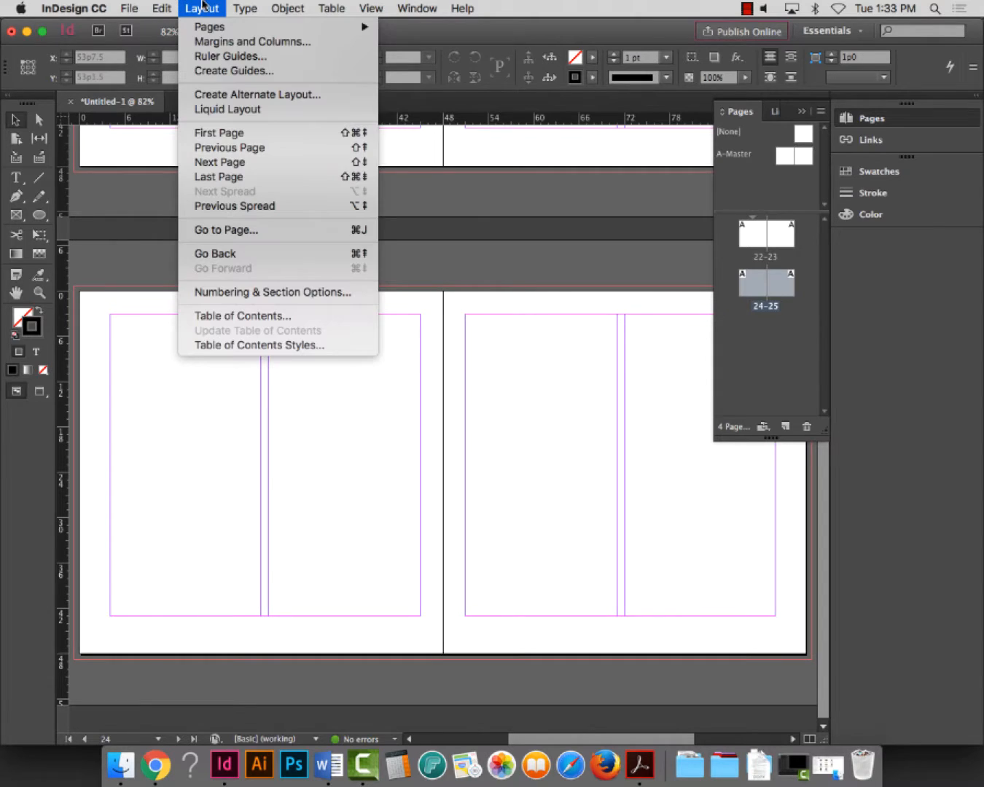
pyautogui.click(215, 43)
pyautogui.click(359, 211)
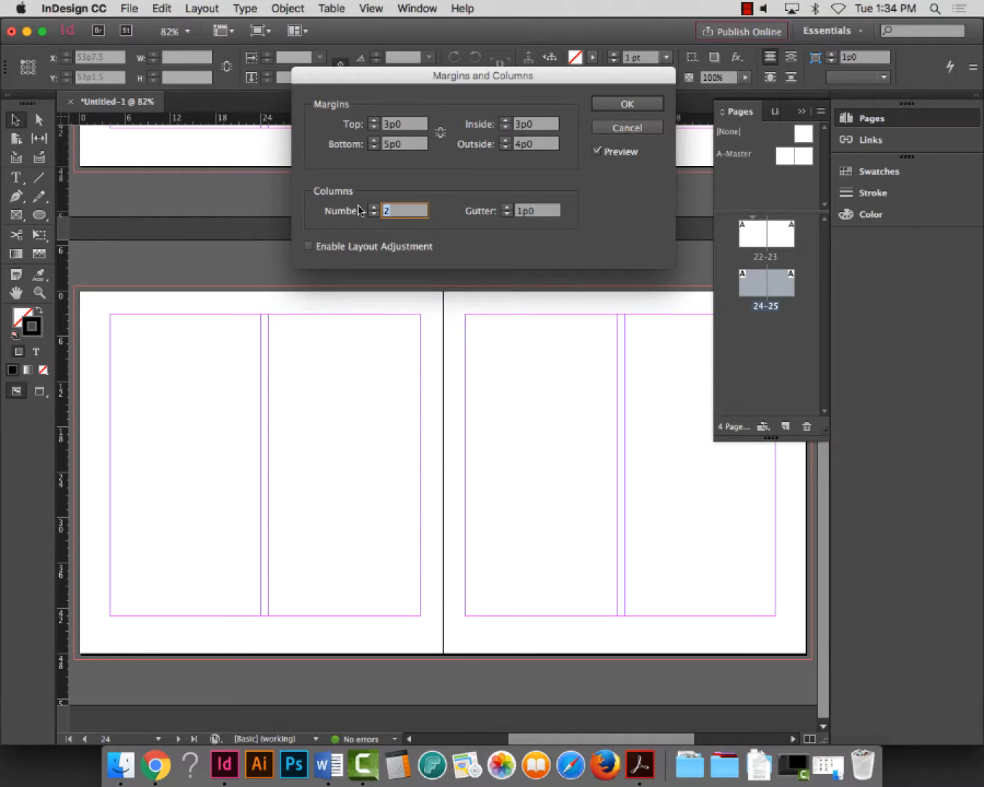
pyautogui.write('3')
pyautogui.press('Tab')
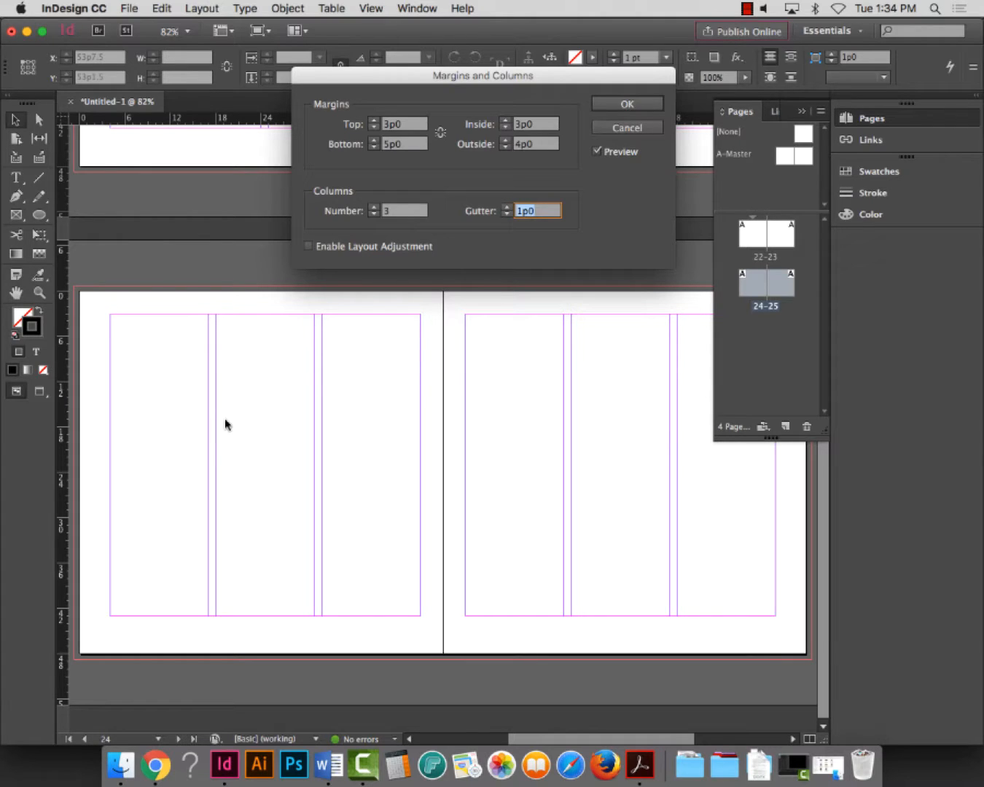
pyautogui.click(631, 104)
# Add a third spread with pages 26-27 at the end of the document
pyautogui.scroll(5, 494, 380)
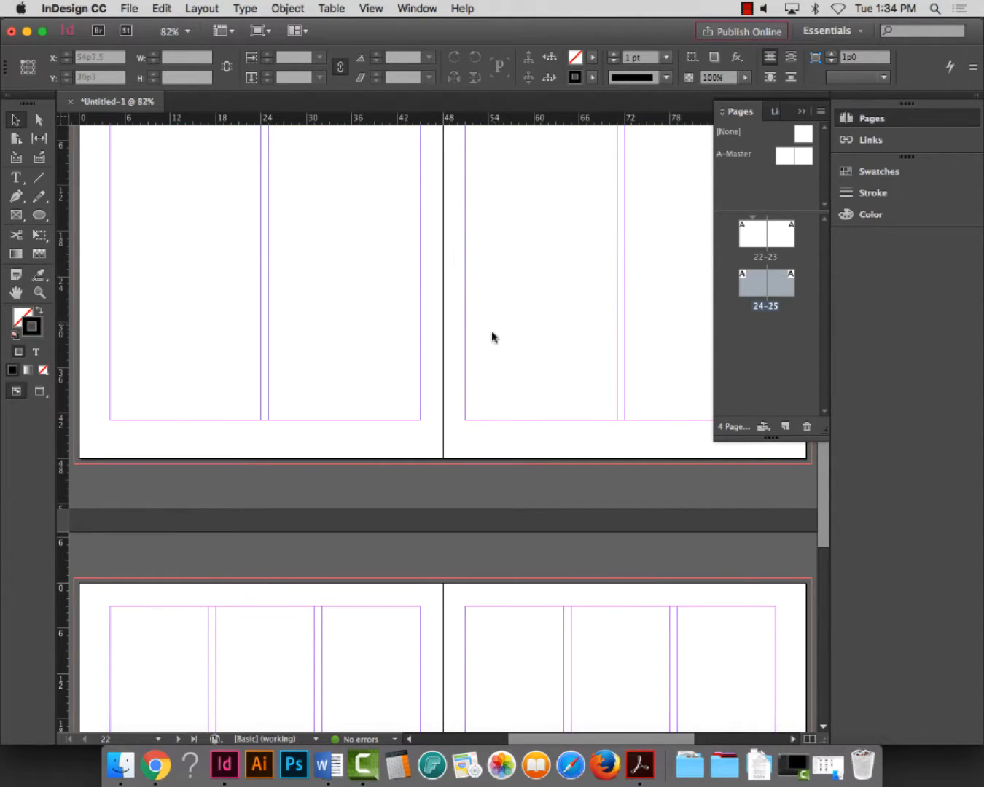
pyautogui.scroll(-5, 483, 348)
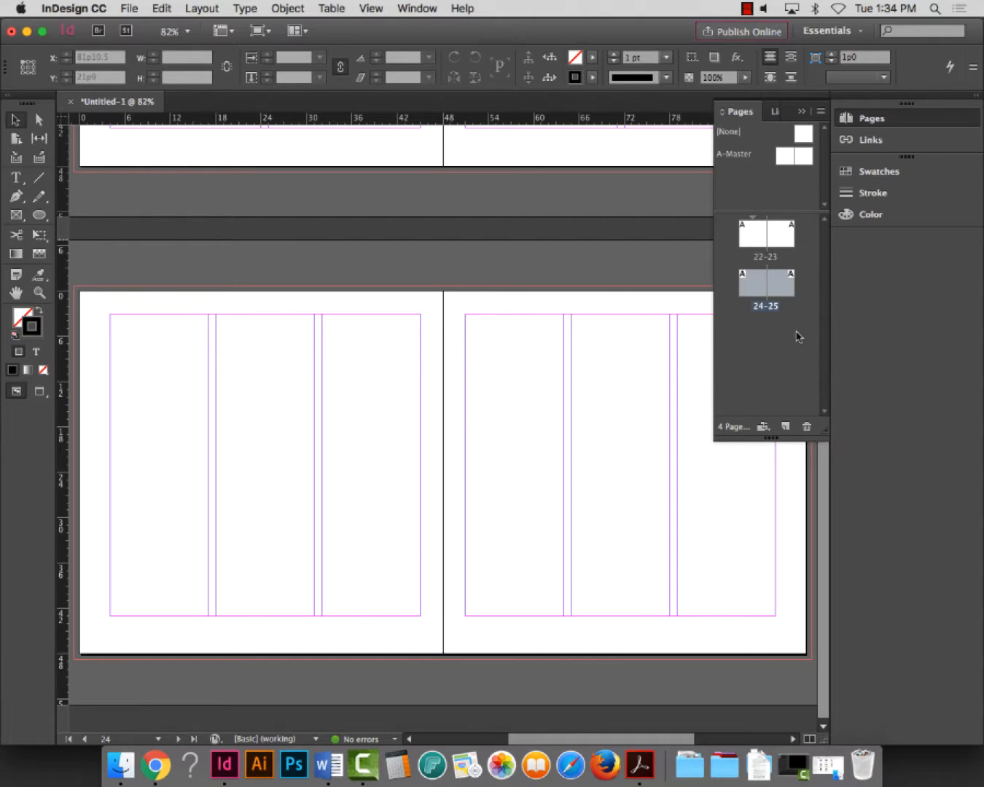
pyautogui.click(785, 429)
pyautogui.click(785, 429)
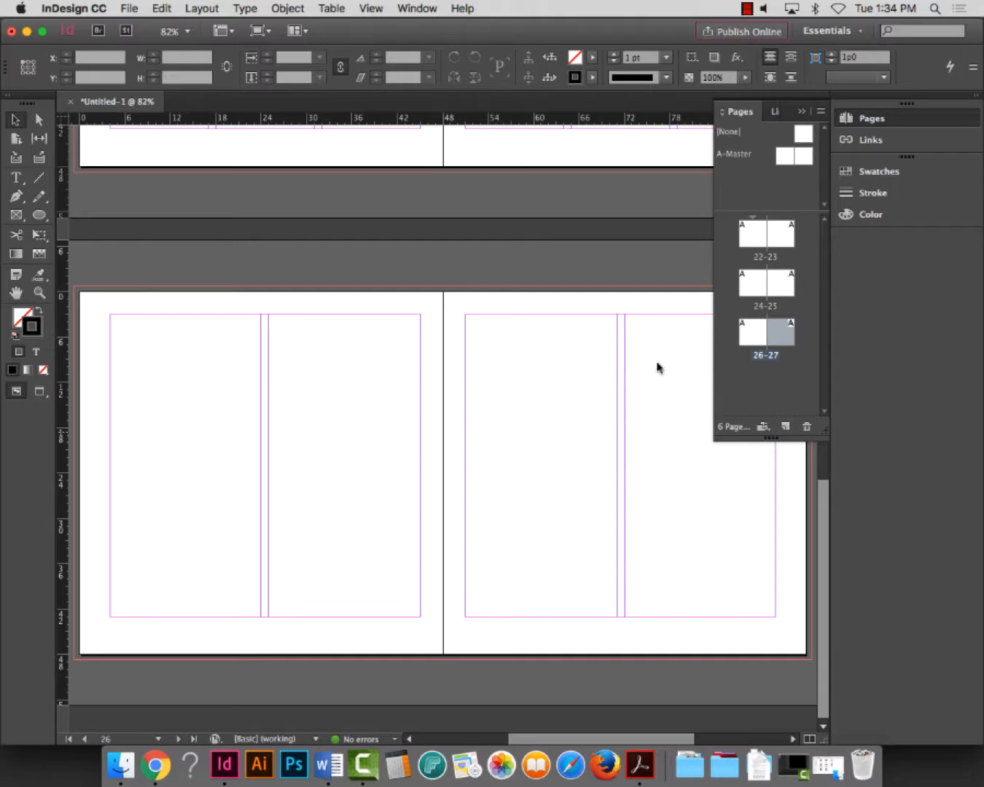
pyautogui.click(195, 8)
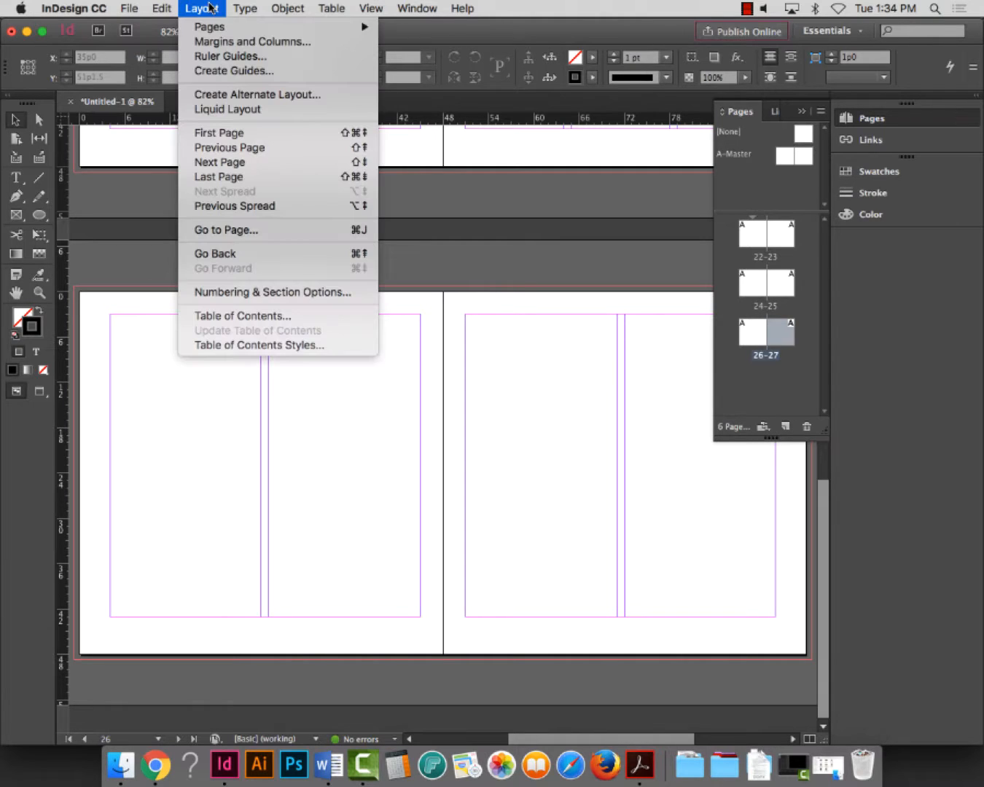
pyautogui.click(208, 43)
pyautogui.doubleClick(408, 211)
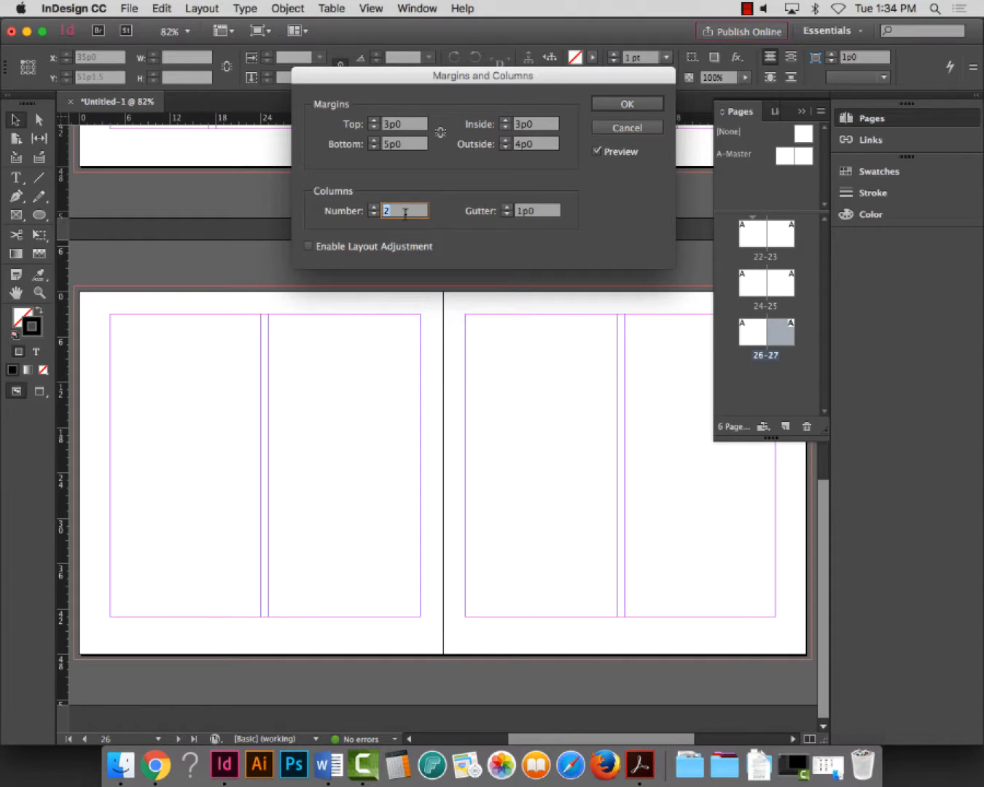
pyautogui.write('3')
pyautogui.press('Tab')
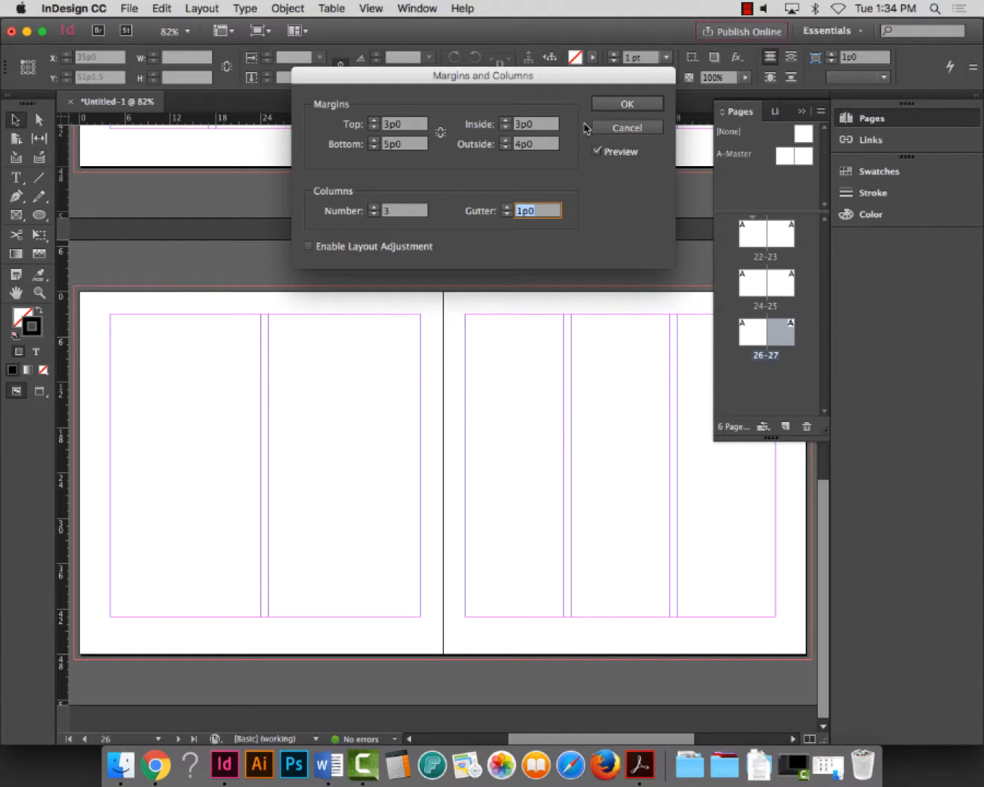
pyautogui.click(618, 131)
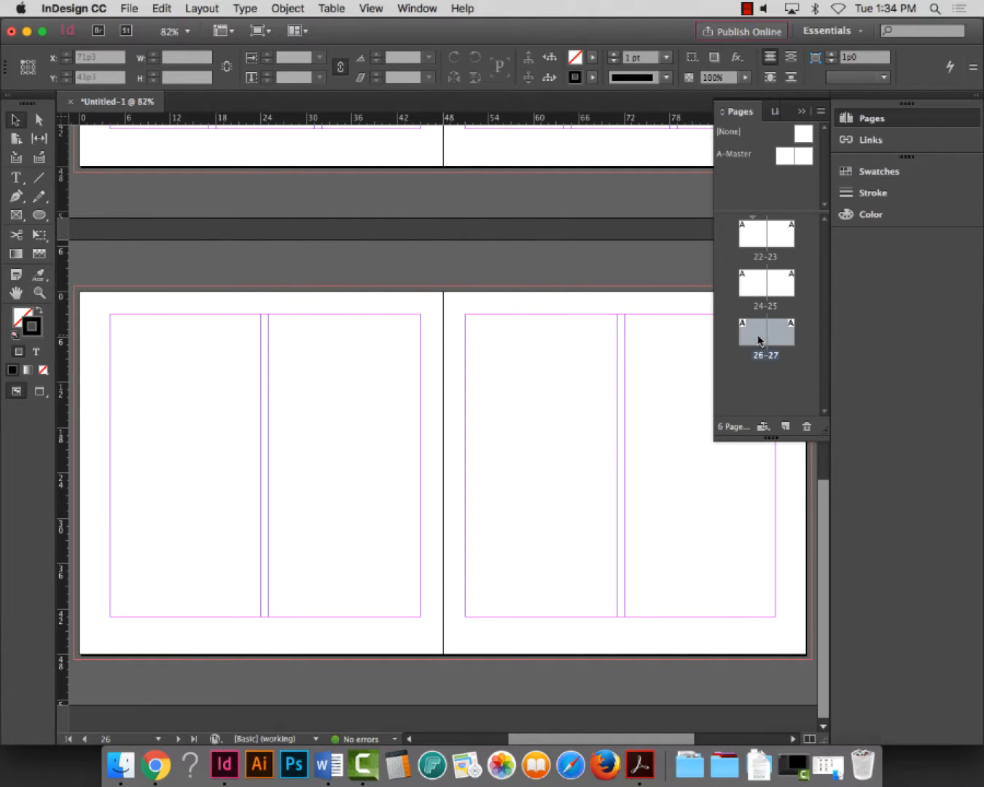
# Set the number of columns to 4 on both pages of the 26-27 spread
pyautogui.click(202, 9)
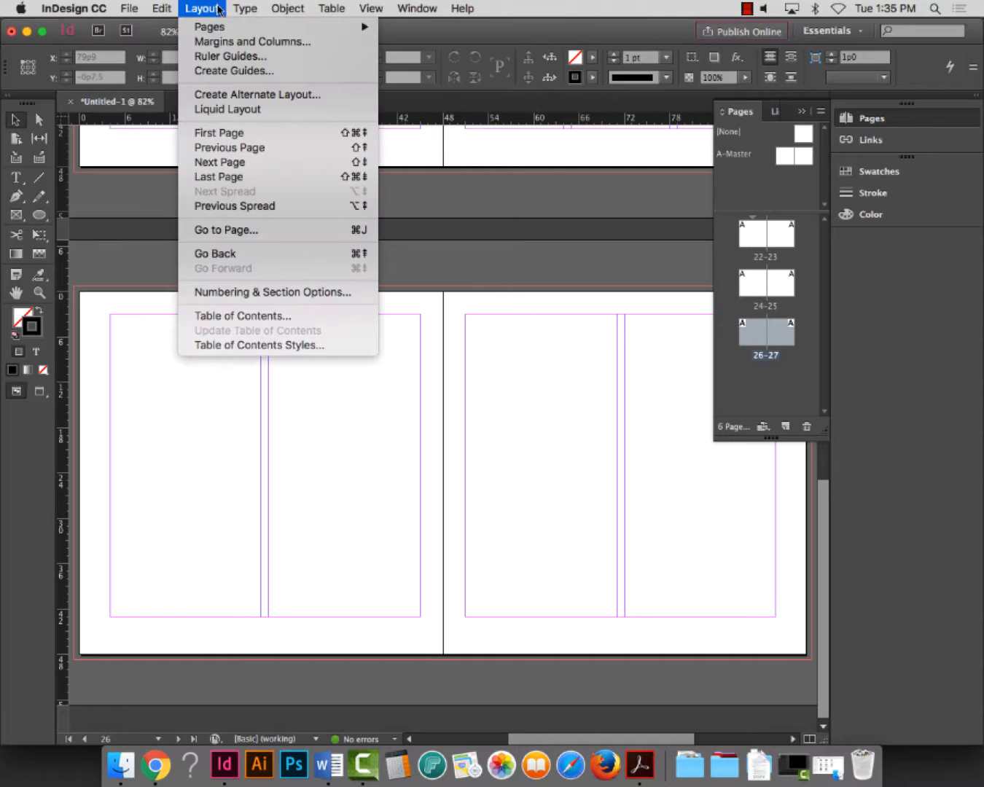
pyautogui.click(234, 41)
pyautogui.moveTo(400, 210); pyautogui.dragTo(371, 211)
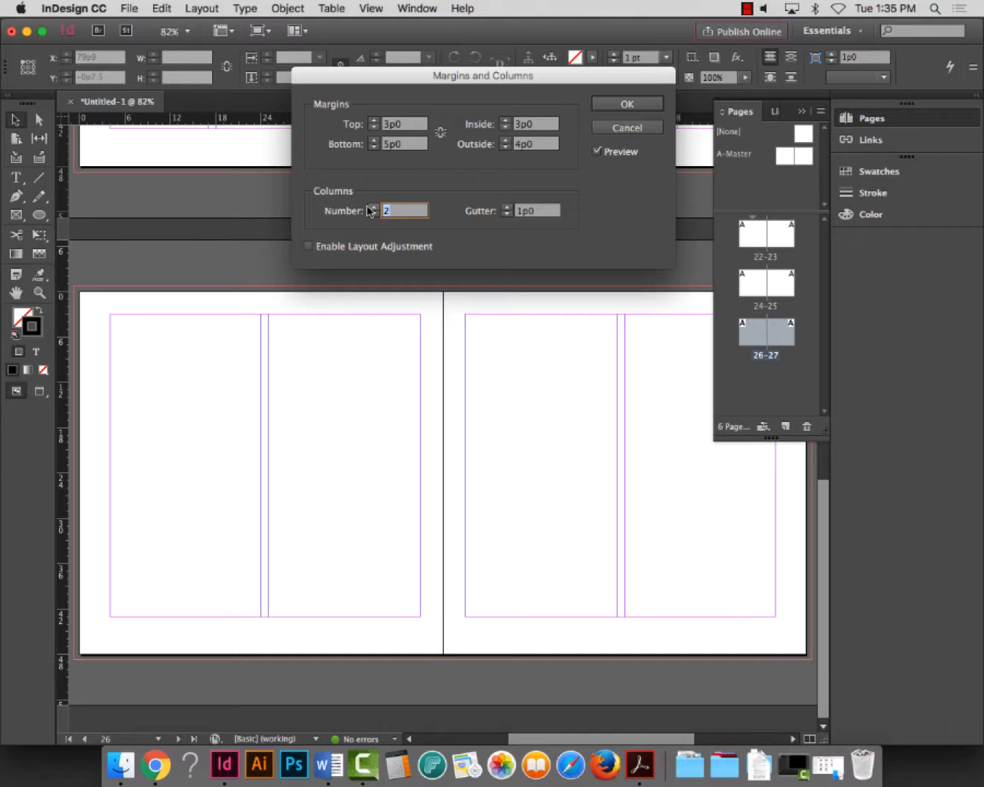
pyautogui.write('4')
pyautogui.click(633, 103)
# Add a fourth spread with pages 28-29 and select both of its pages
pyautogui.scroll(10, 410, 508)
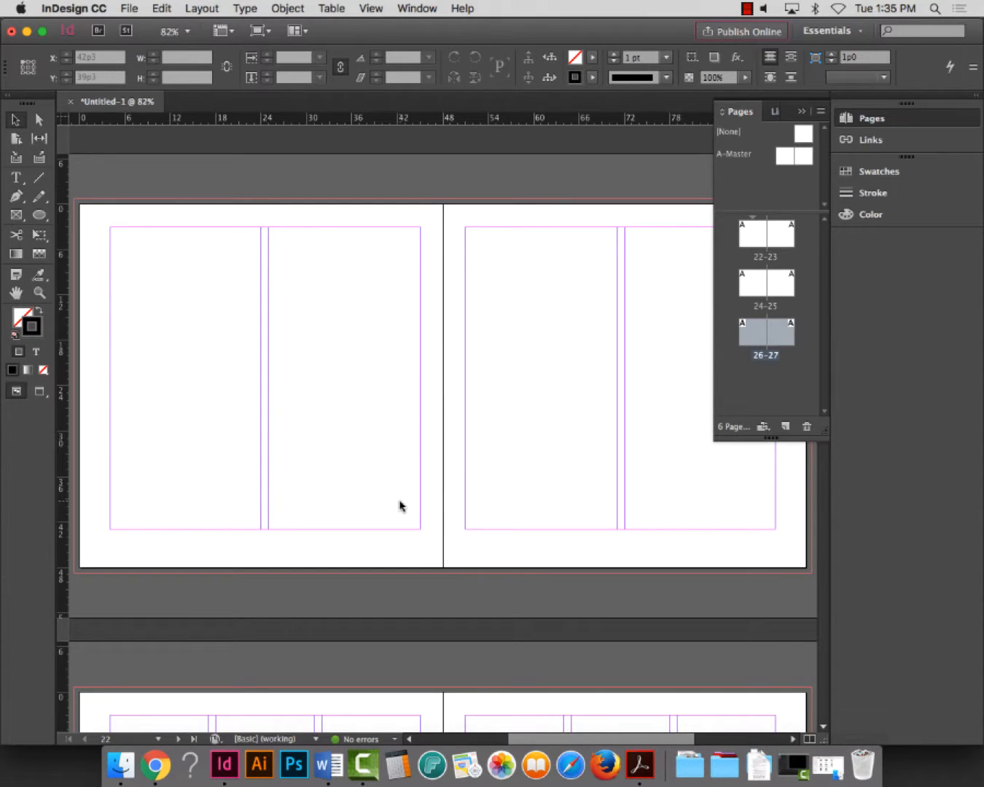
pyautogui.press('super+minus')
pyautogui.press('super+minus')
pyautogui.press('super+minus')
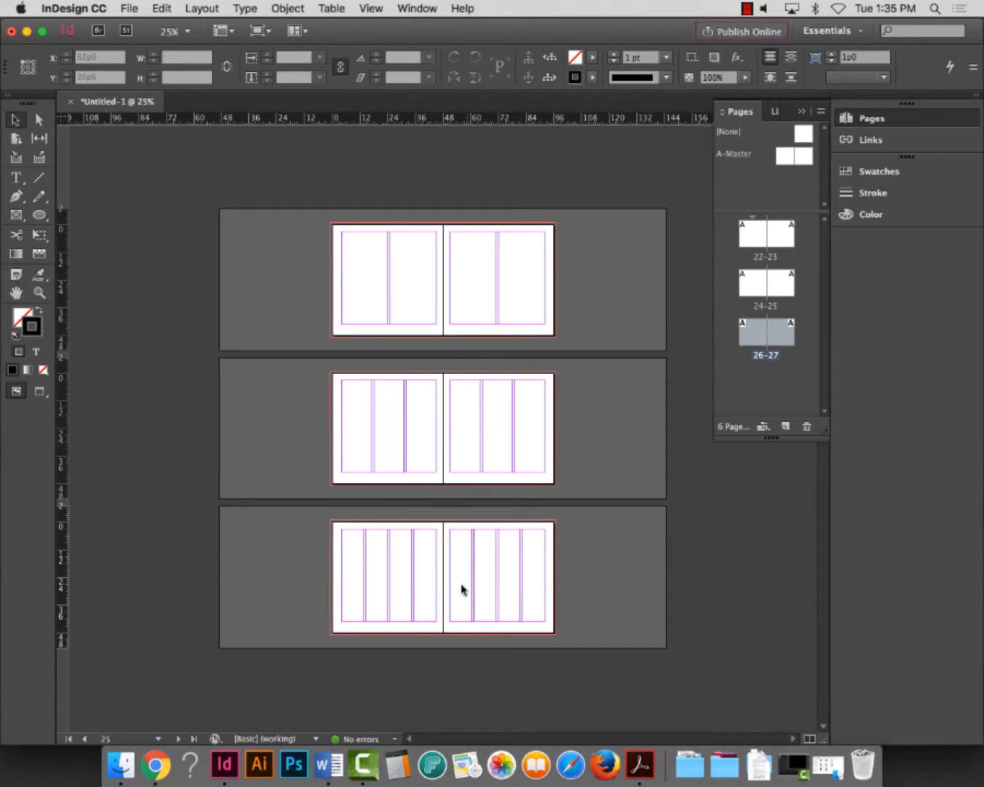
pyautogui.click(785, 426)
pyautogui.click(784, 425)
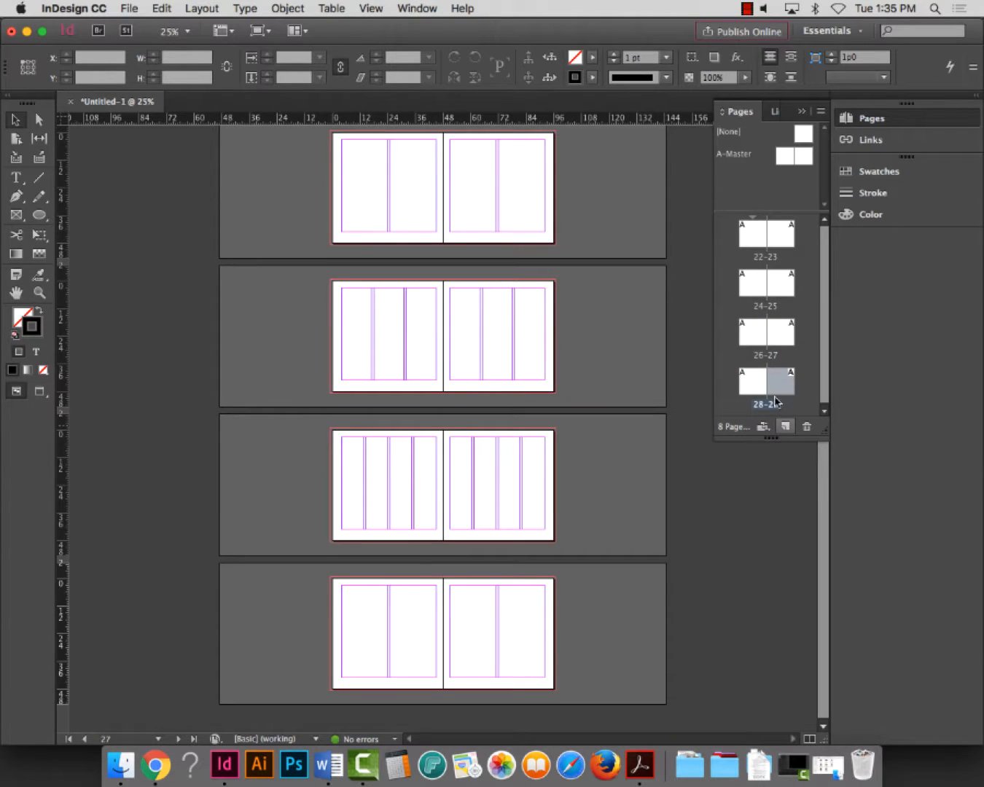
pyautogui.click(774, 400)
# Set the number of columns to 5 on both pages of the 28-29 spread
pyautogui.click(205, 7)
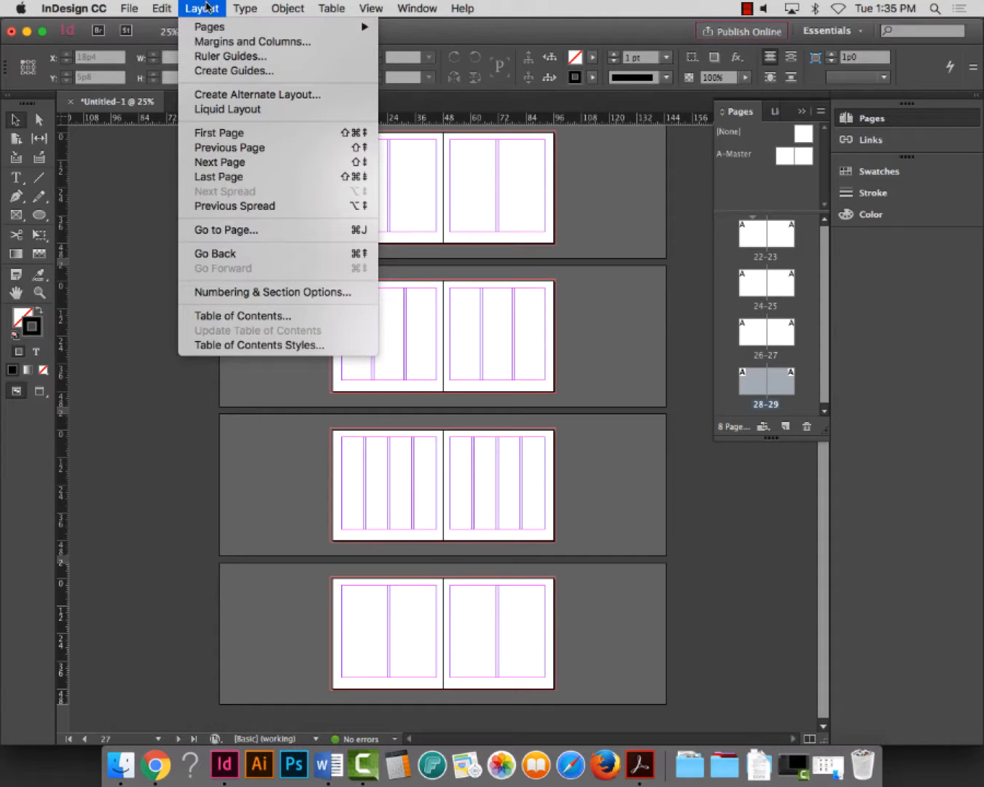
pyautogui.click(216, 42)
pyautogui.click(412, 211)
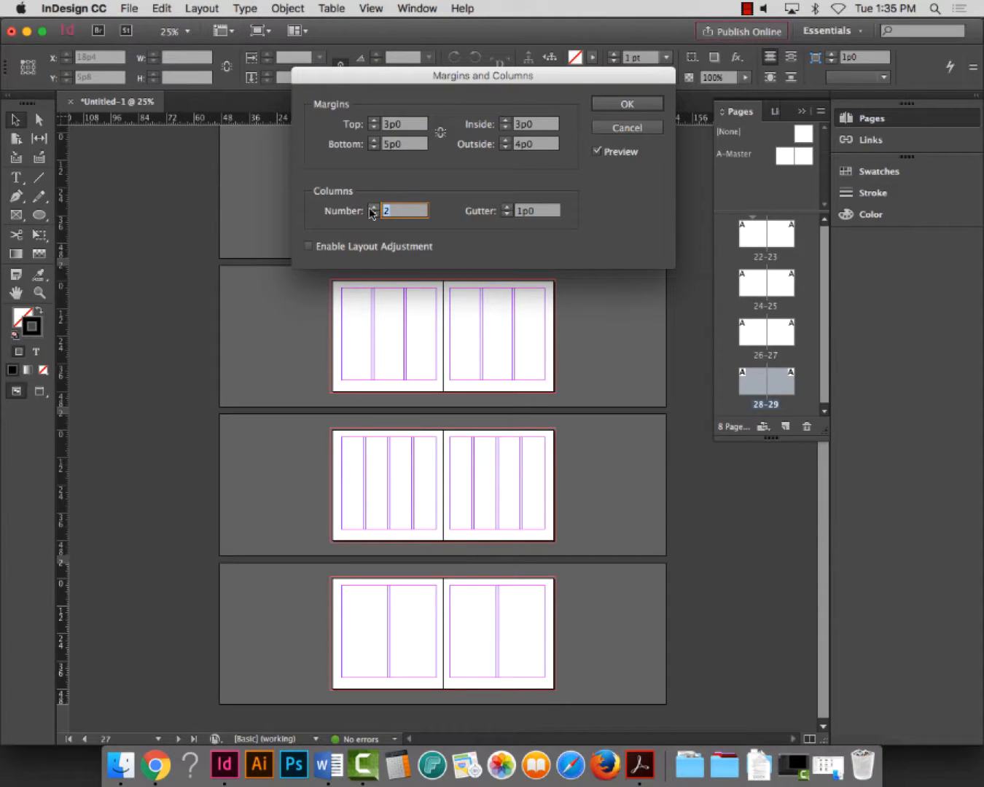
pyautogui.write('5')
pyautogui.press('Tab')
pyautogui.click(640, 104)
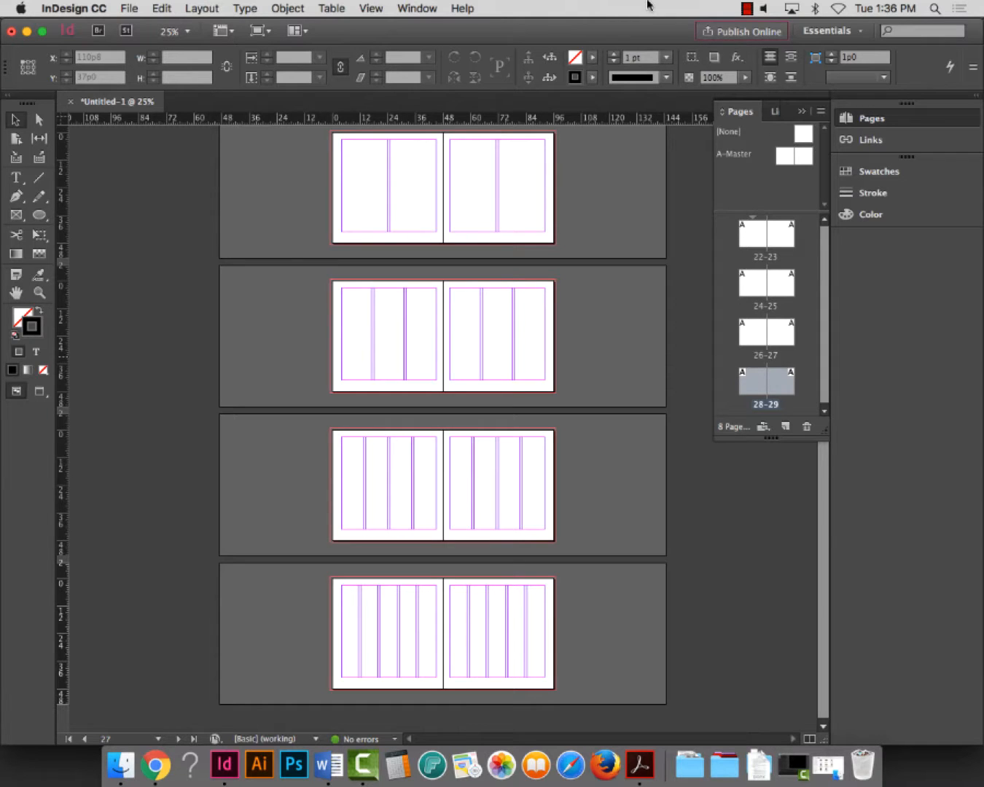
# Add a fifth spread with pages 30-31 and set page 31 to 6 columns
pyautogui.click(786, 428)
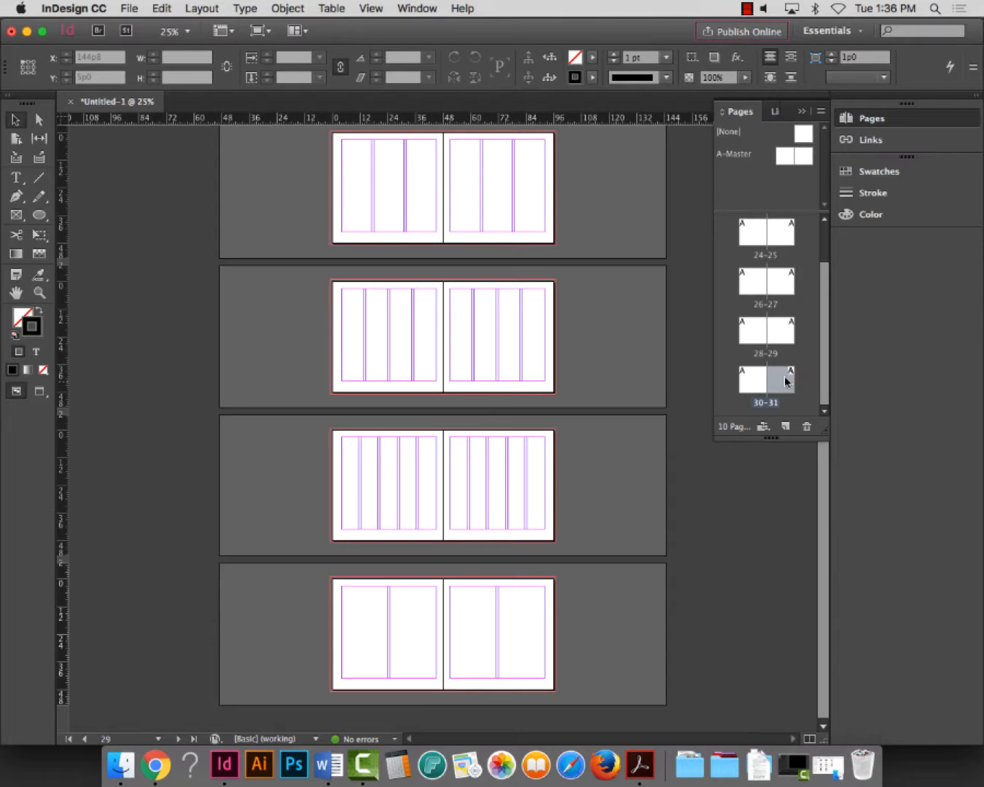
pyautogui.click(211, 7)
pyautogui.click(219, 42)
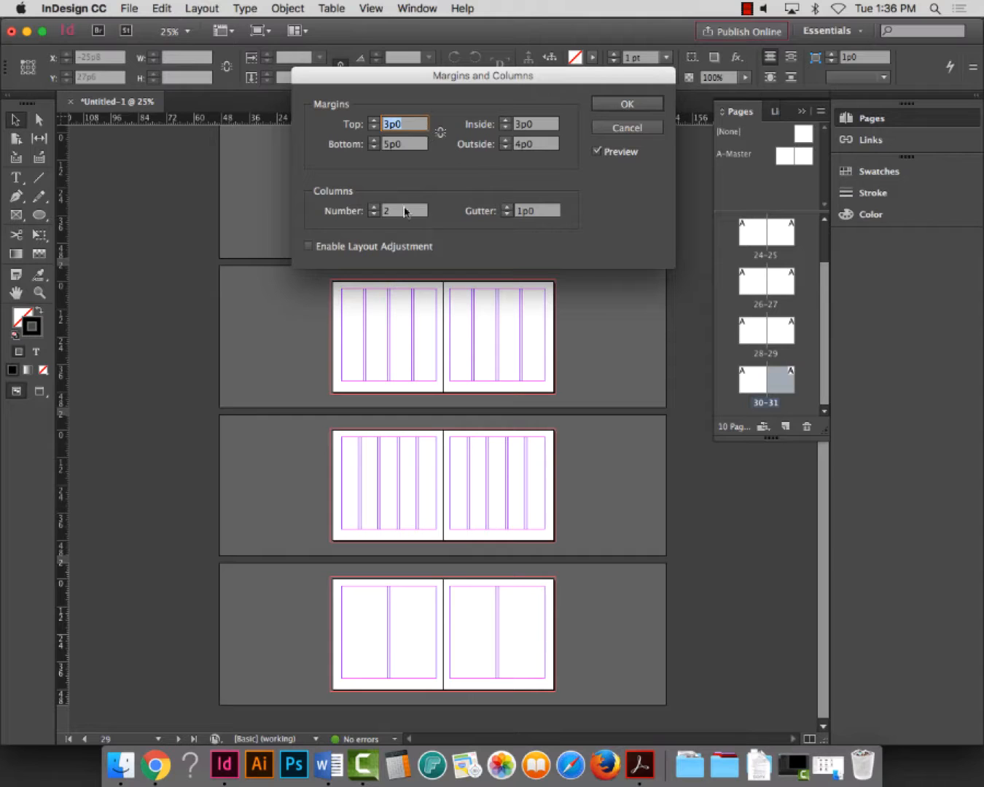
pyautogui.click(370, 212)
pyautogui.write('6')
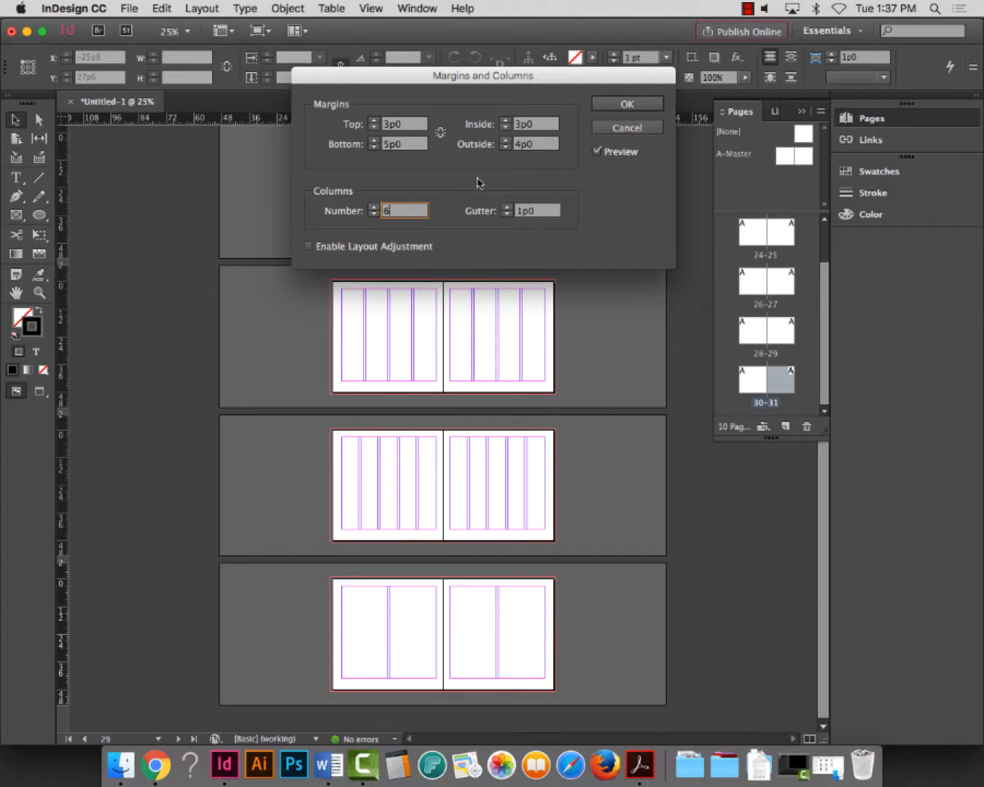
pyautogui.click(625, 105)
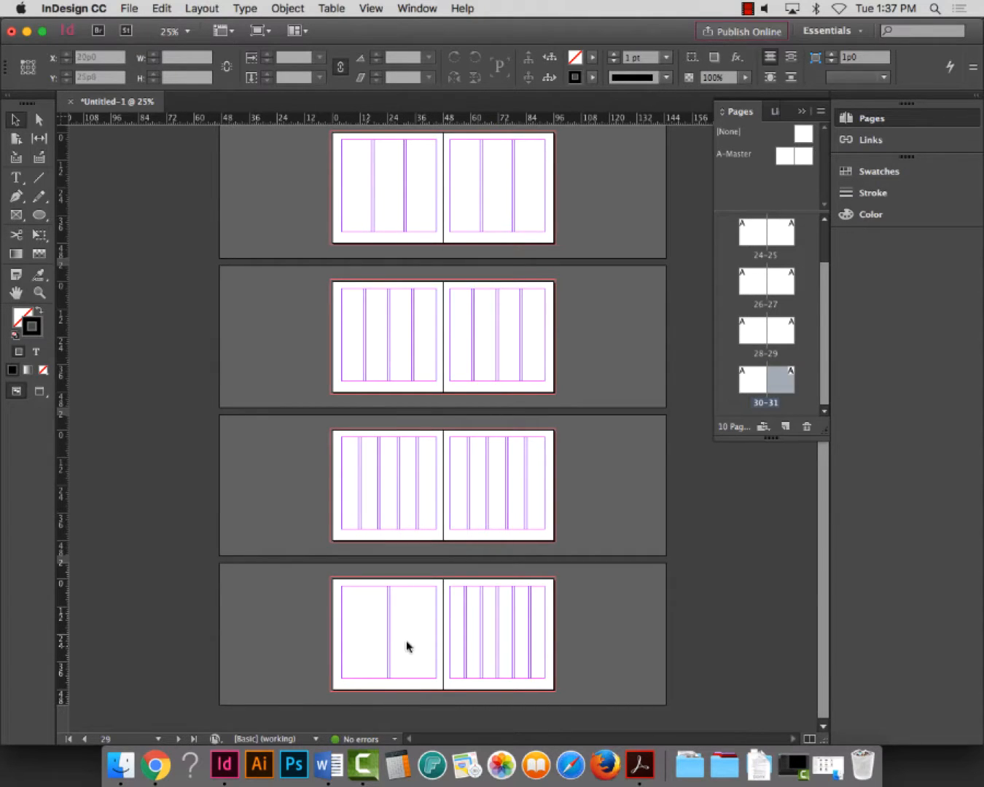
# Select both pages of the 30-31 spread and set their number of columns to 6
pyautogui.keyDown('shift'); pyautogui.click(757, 380); pyautogui.keyUp('shift')
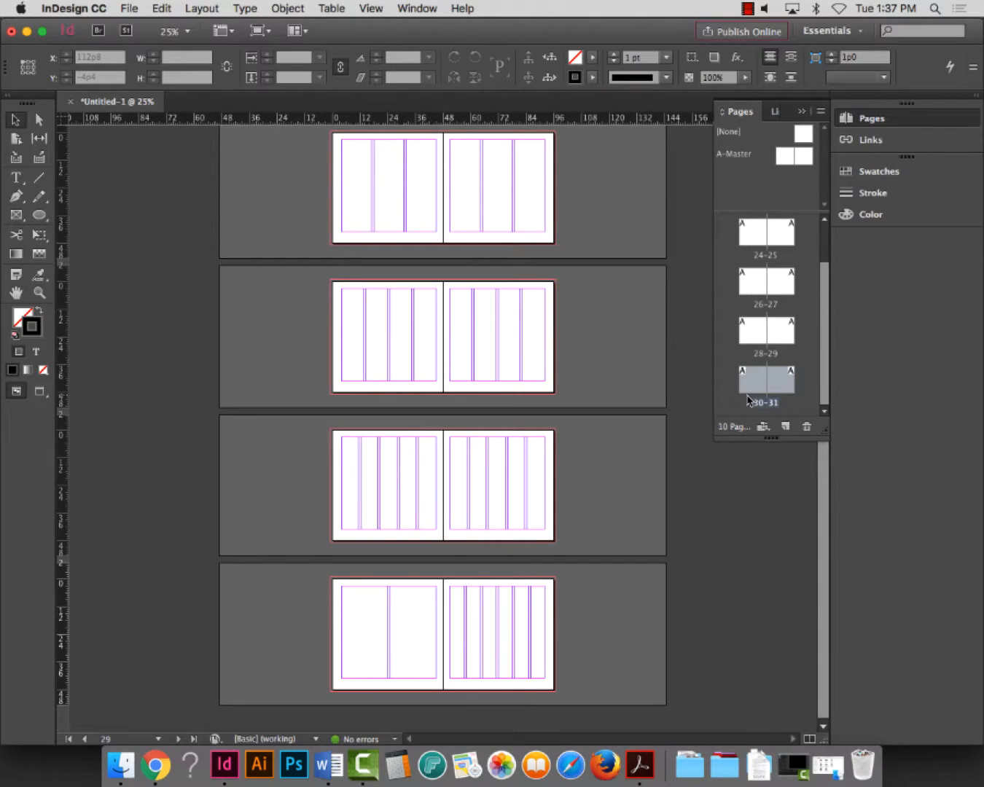
pyautogui.click(202, 8)
pyautogui.click(207, 40)
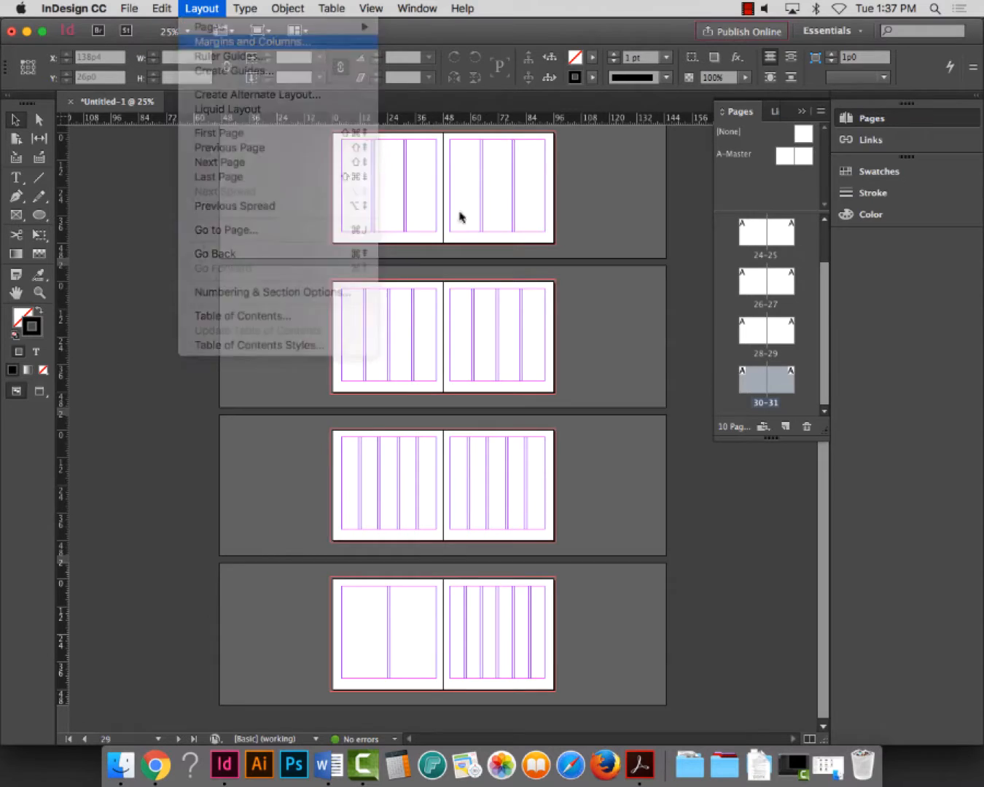
pyautogui.click(381, 212)
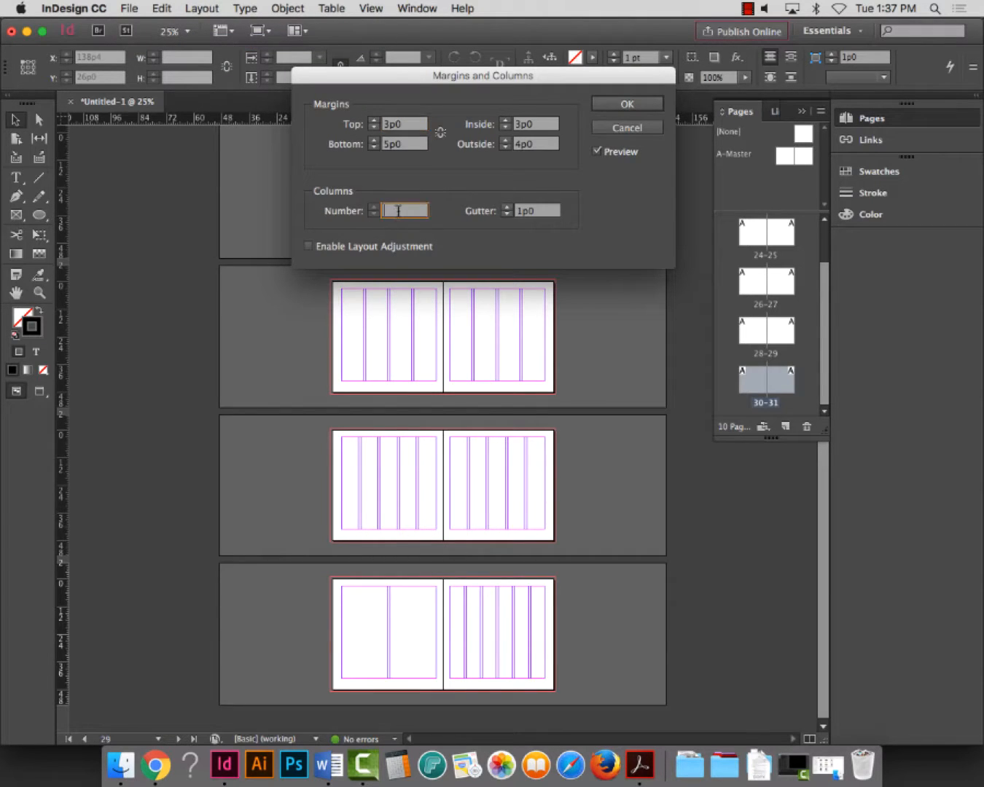
pyautogui.write('6')
pyautogui.click(597, 152)
pyautogui.click(597, 151)
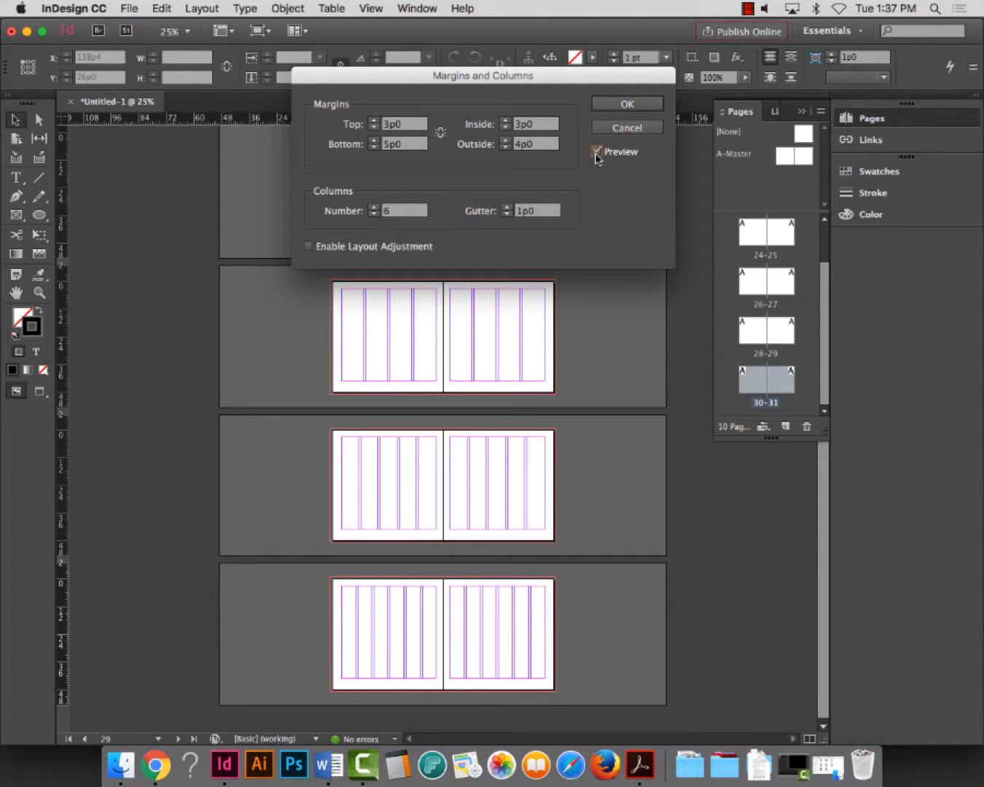
pyautogui.click(384, 210)
pyautogui.press('Tab')
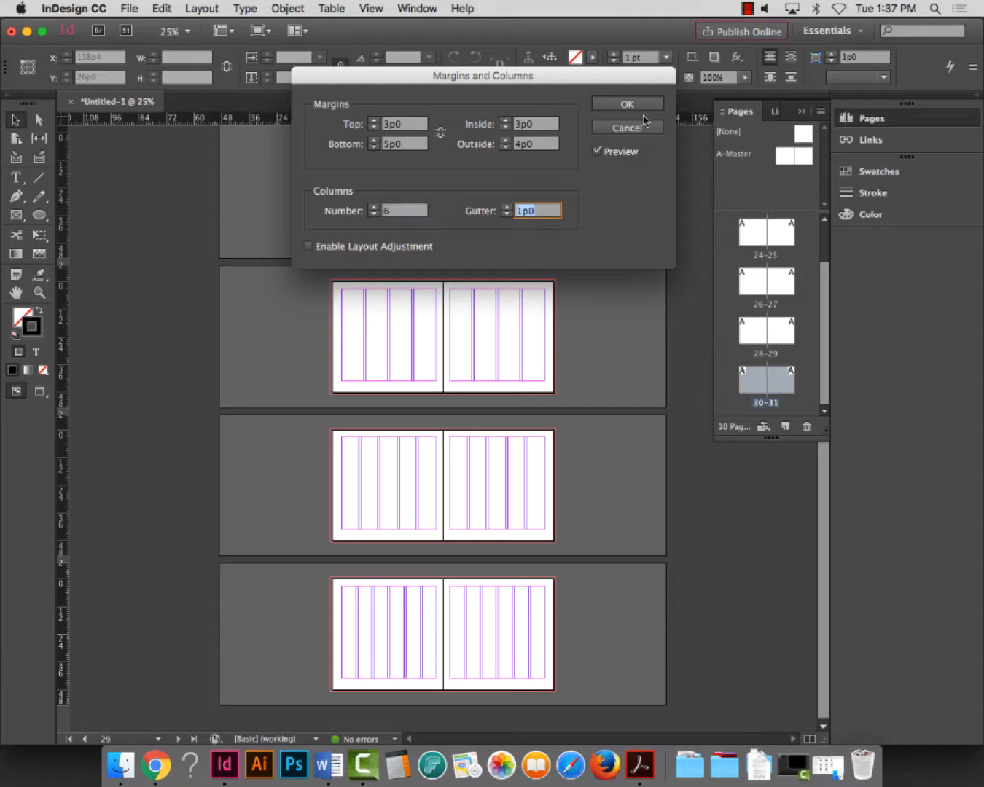
pyautogui.click(644, 119)
# Look over the column grids of all five spreads, from pages 22-23 to 30-31
pyautogui.scroll(3, 570, 519)
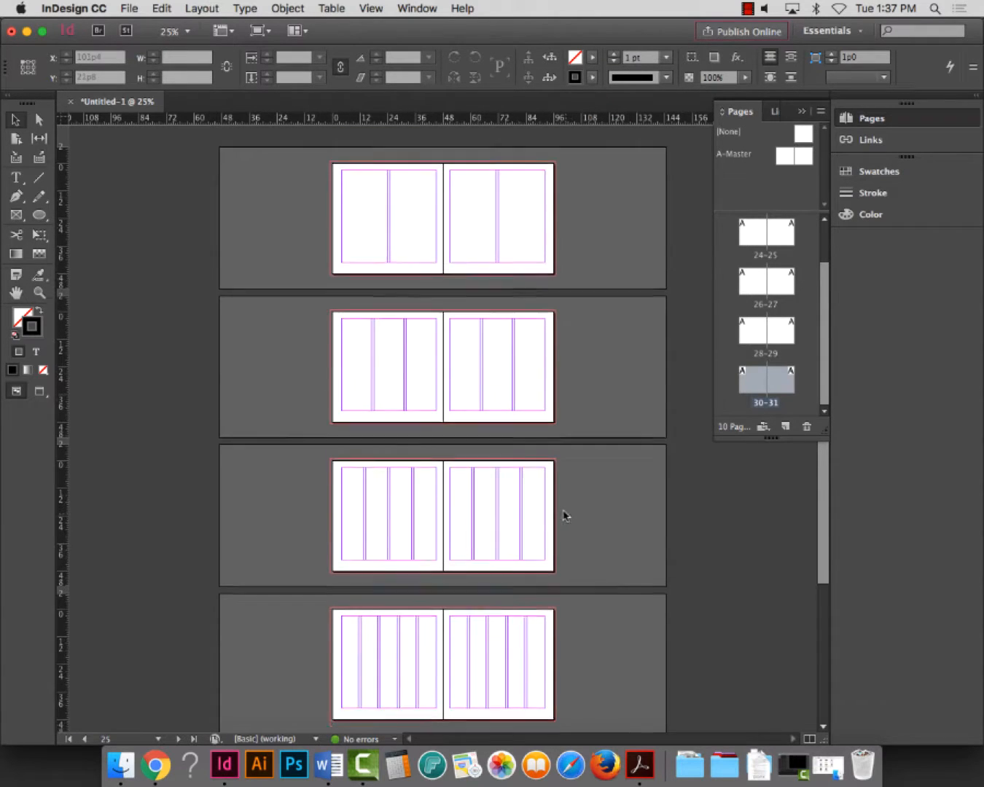
pyautogui.scroll(-4, 564, 516)
pyautogui.press('super+minus')
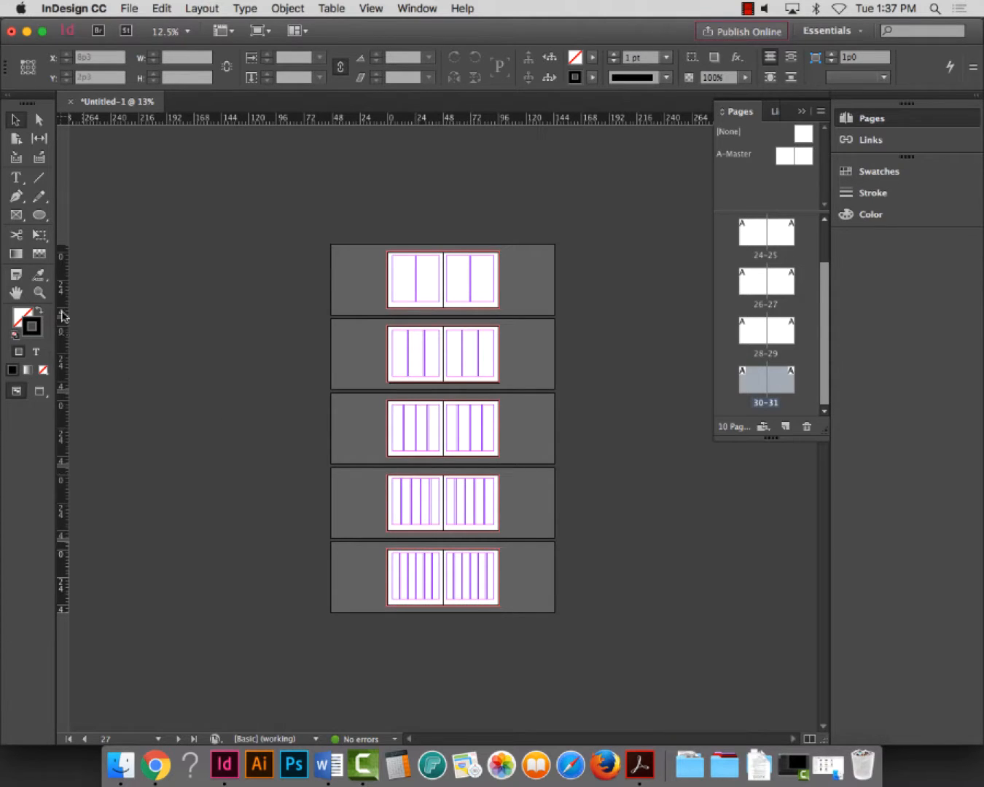
pyautogui.click(39, 292)
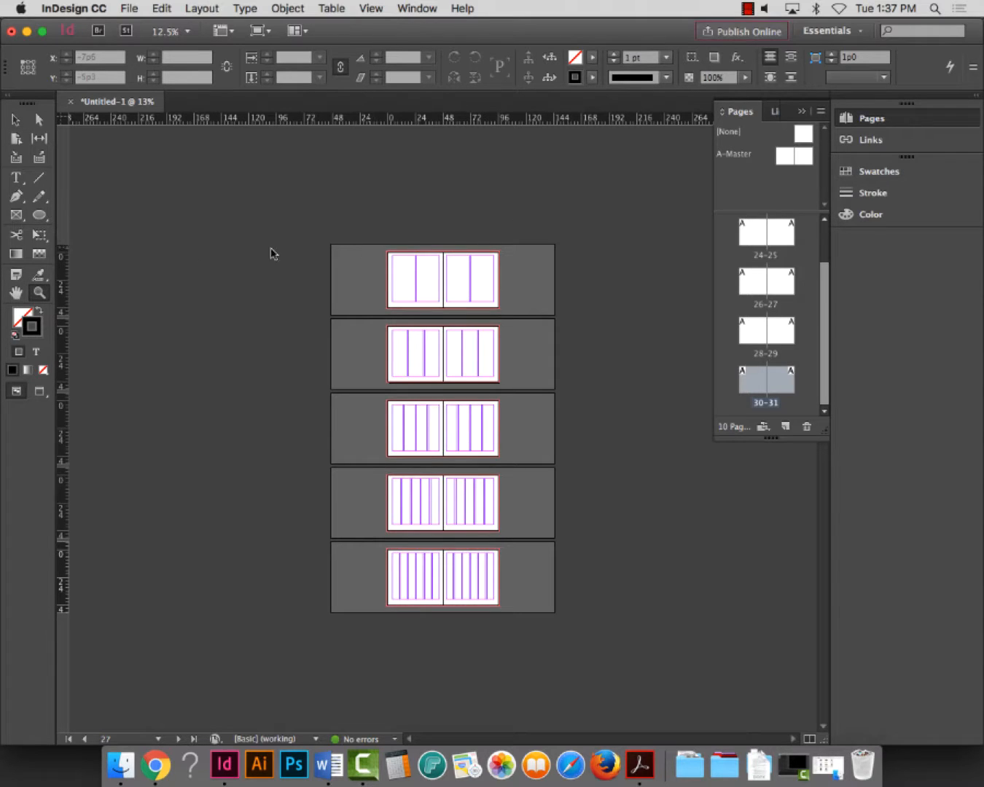
pyautogui.moveTo(438, 298); pyautogui.dragTo(736, 465)
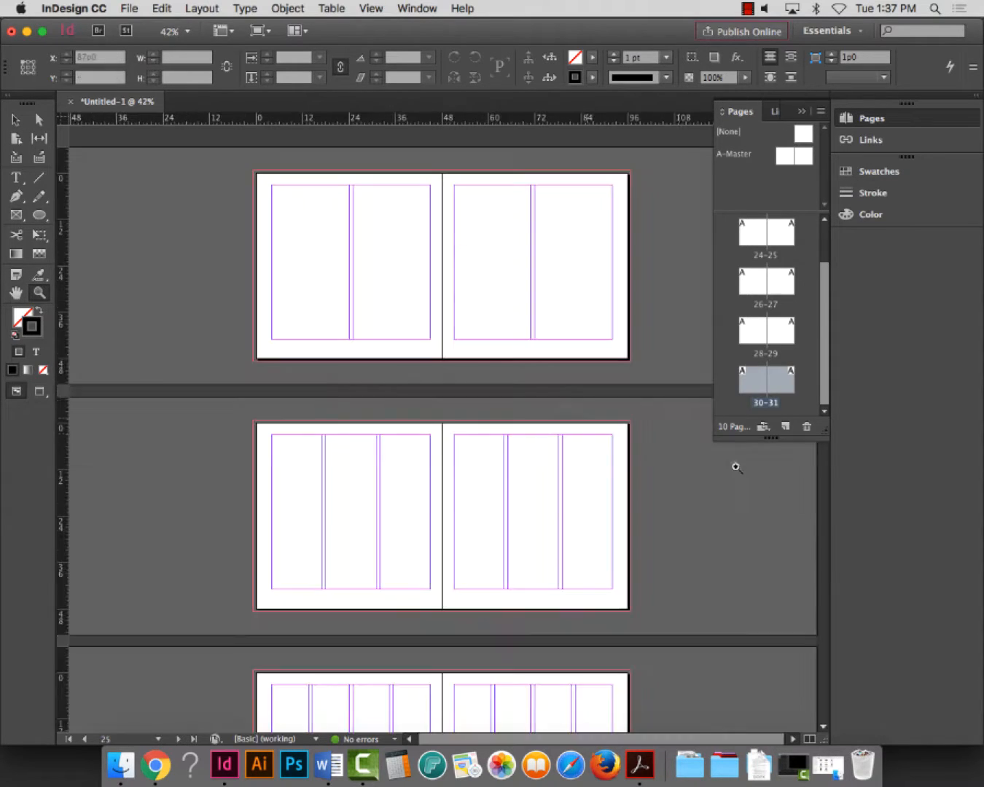
pyautogui.scroll(-5, 88, 273)
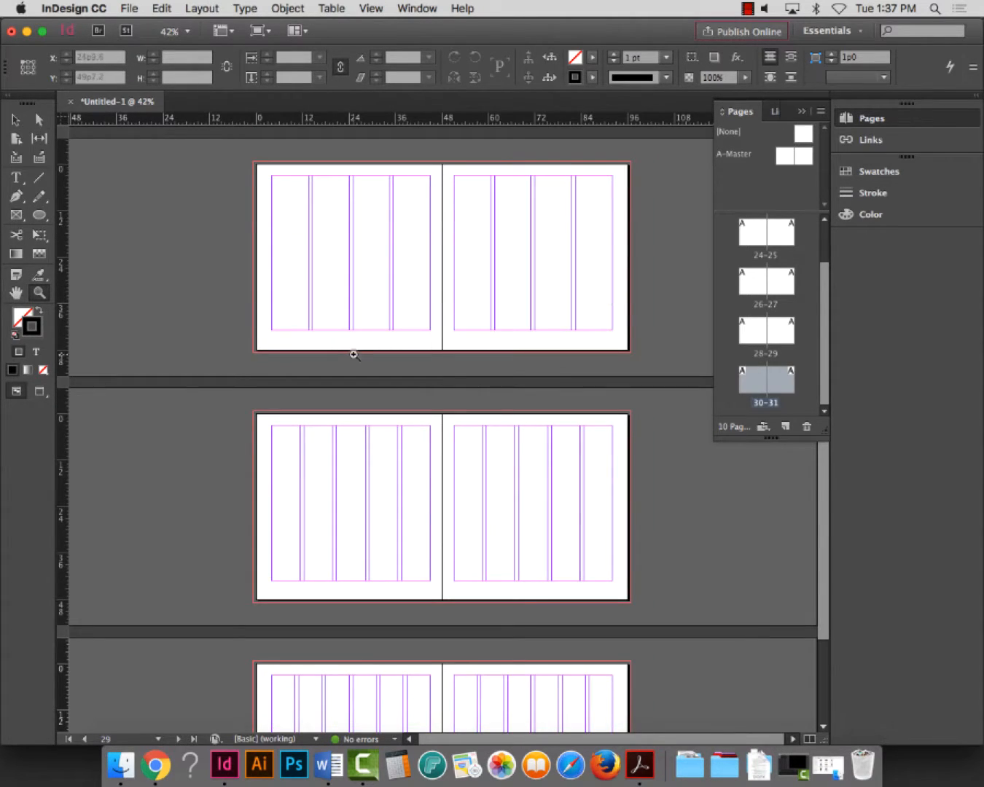
pyautogui.scroll(-3, 501, 388)
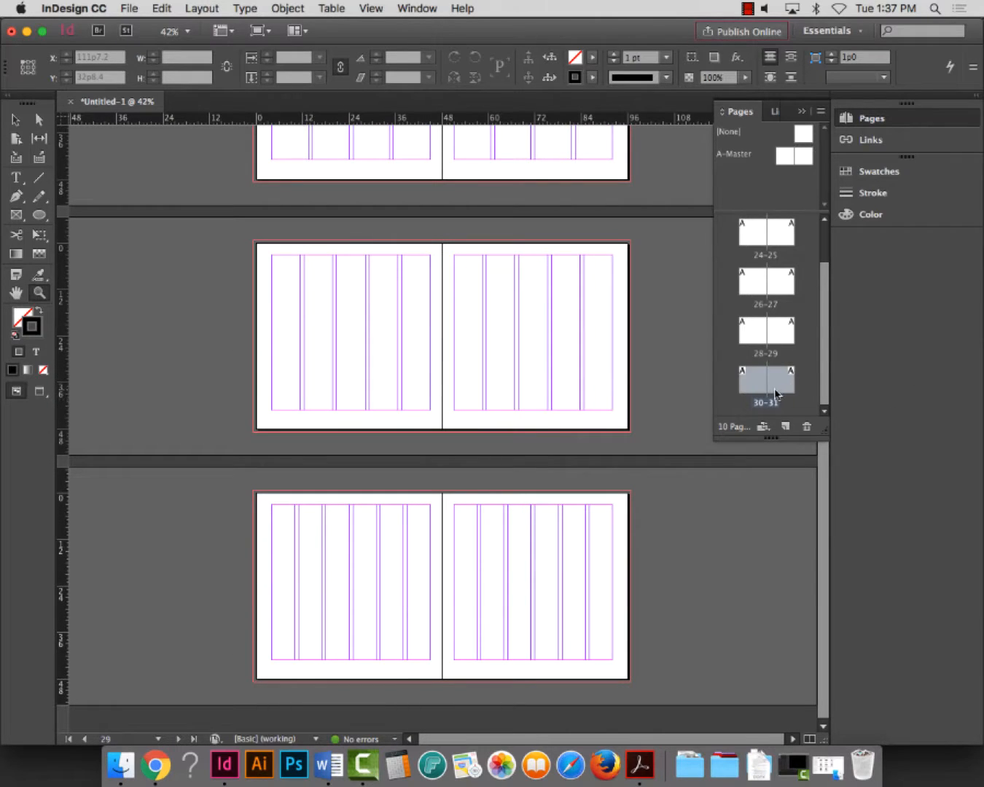
# Delete the 28-29 and 30-31 spreads and add a new 28-29 spread at the end of the document
pyautogui.click(808, 428)
pyautogui.click(807, 428)
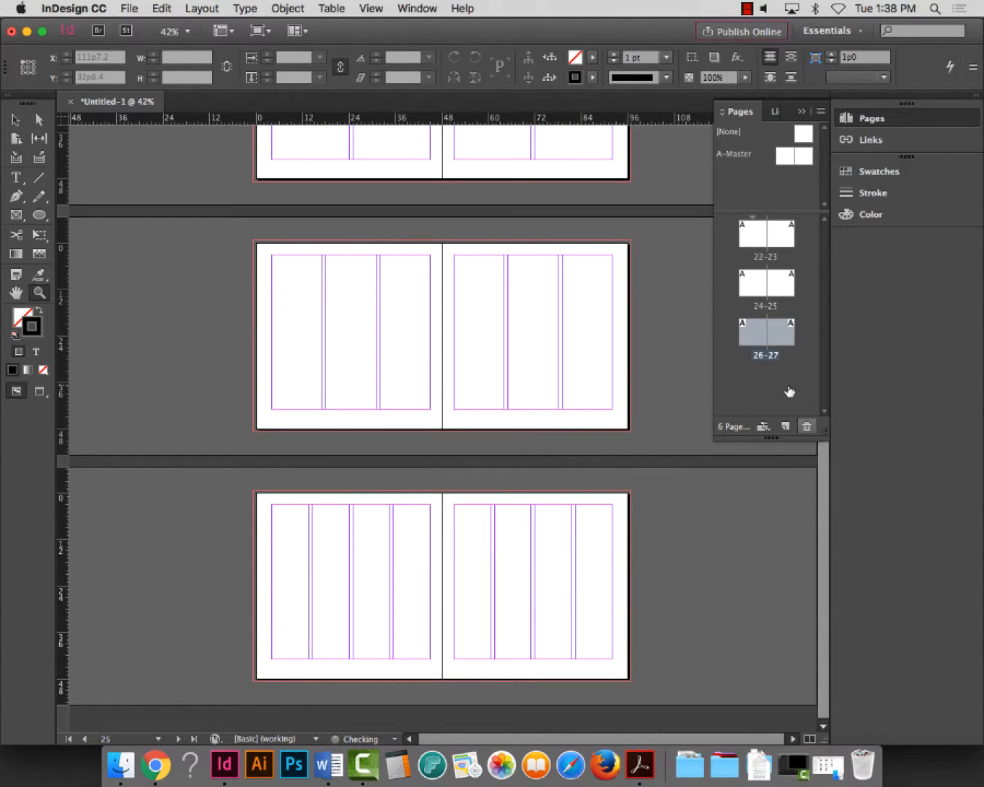
pyautogui.click(785, 426)
pyautogui.click(15, 119)
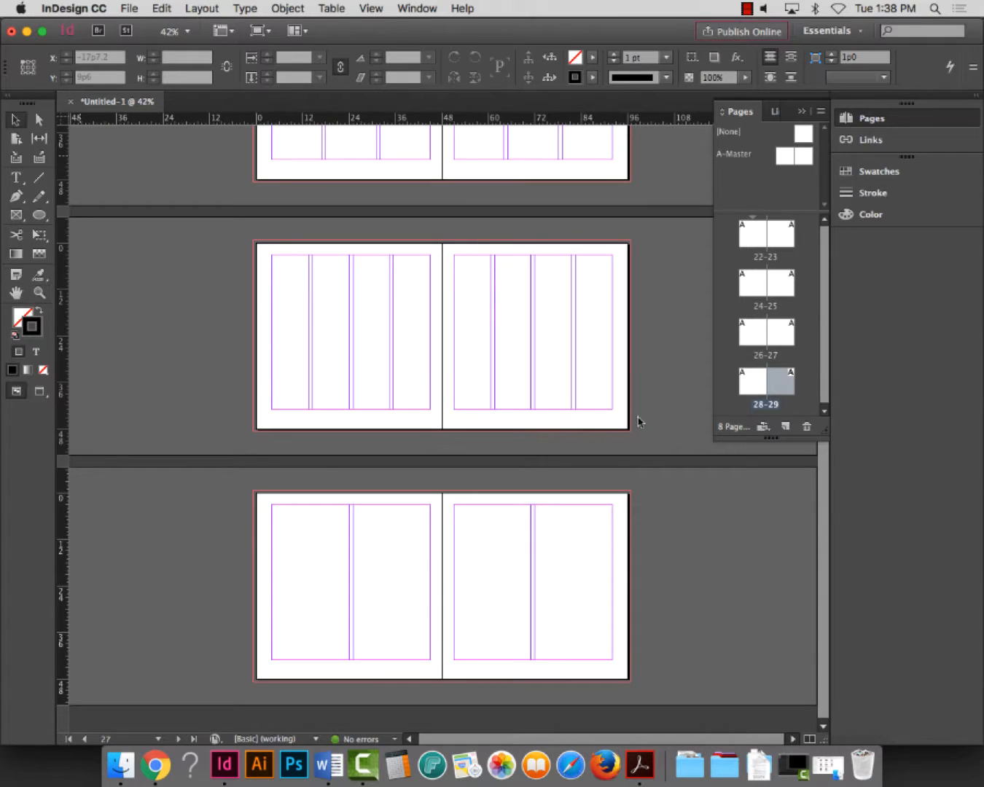
# Set the number of columns to 6 on page 29 only
pyautogui.click(210, 10)
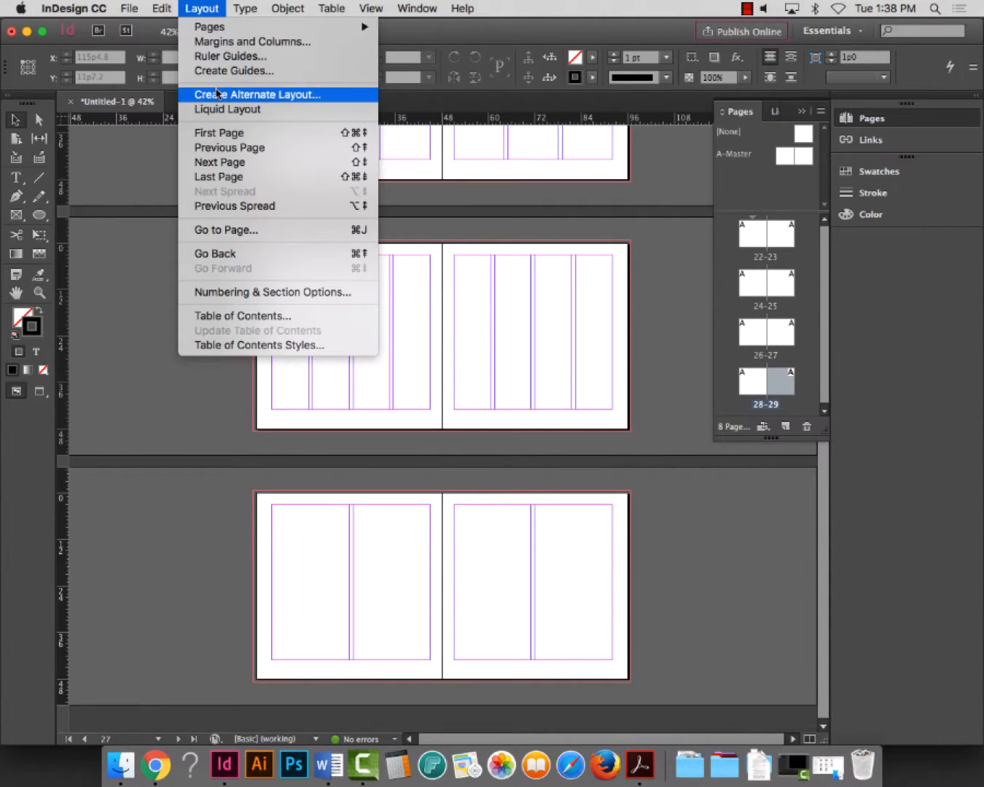
pyautogui.press('Return')
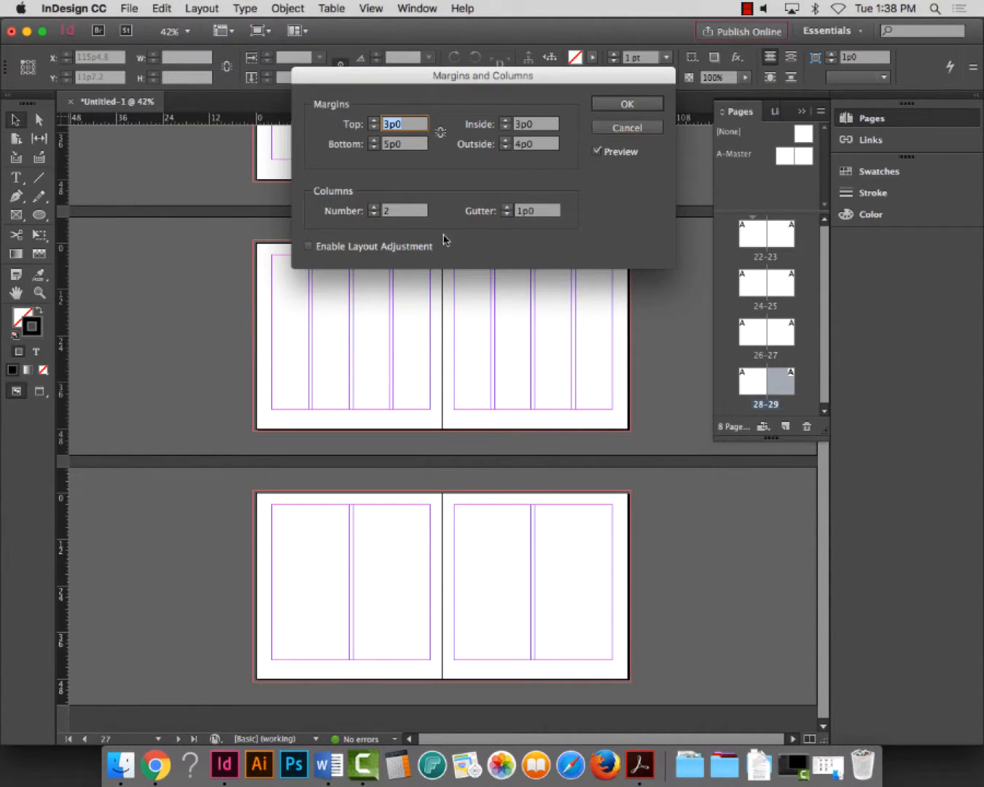
pyautogui.doubleClick(399, 212)
pyautogui.write('6')
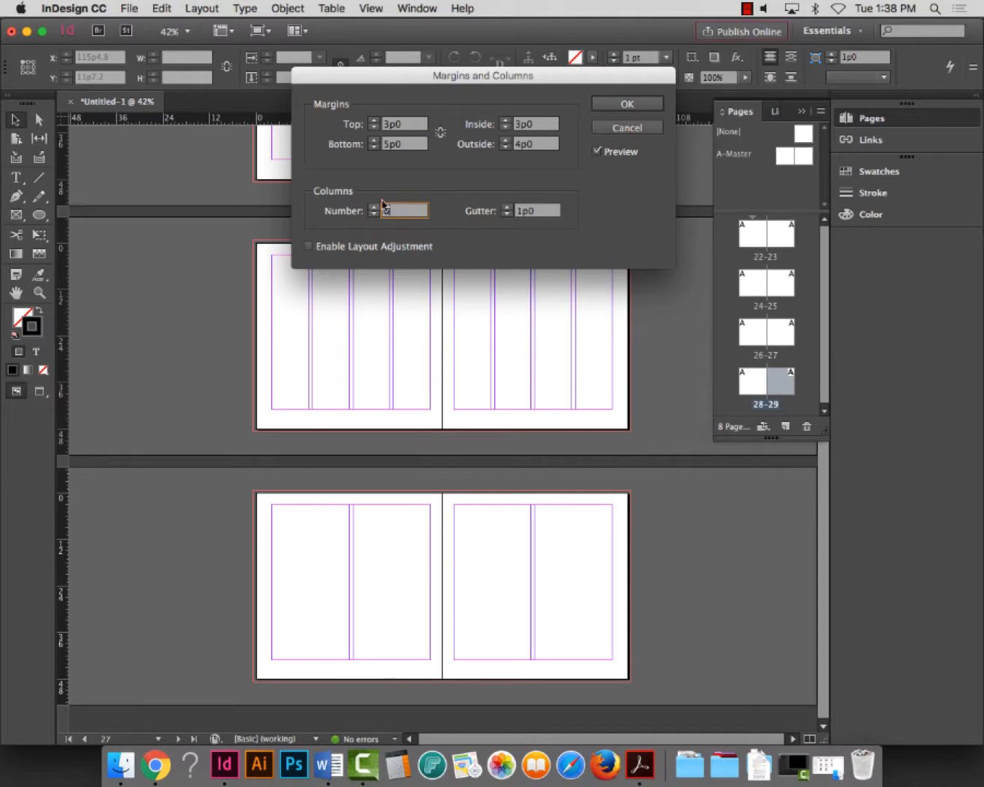
pyautogui.click(628, 104)
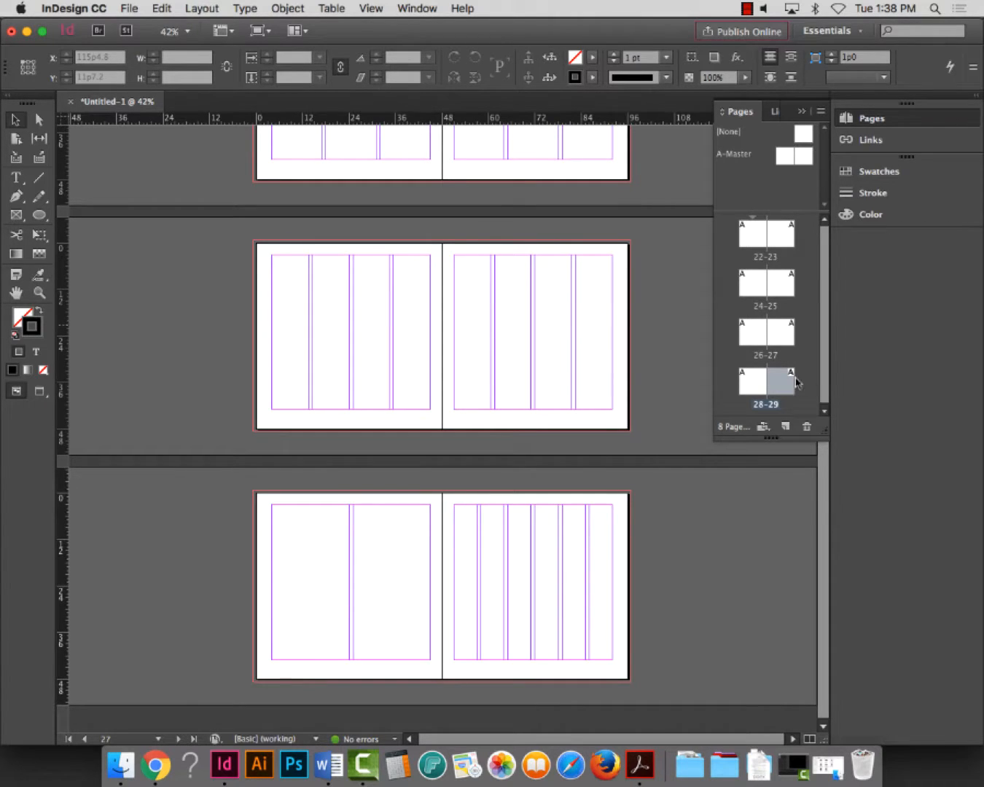
# Insert a page after page 26 and undo the insertion
pyautogui.click(752, 380)
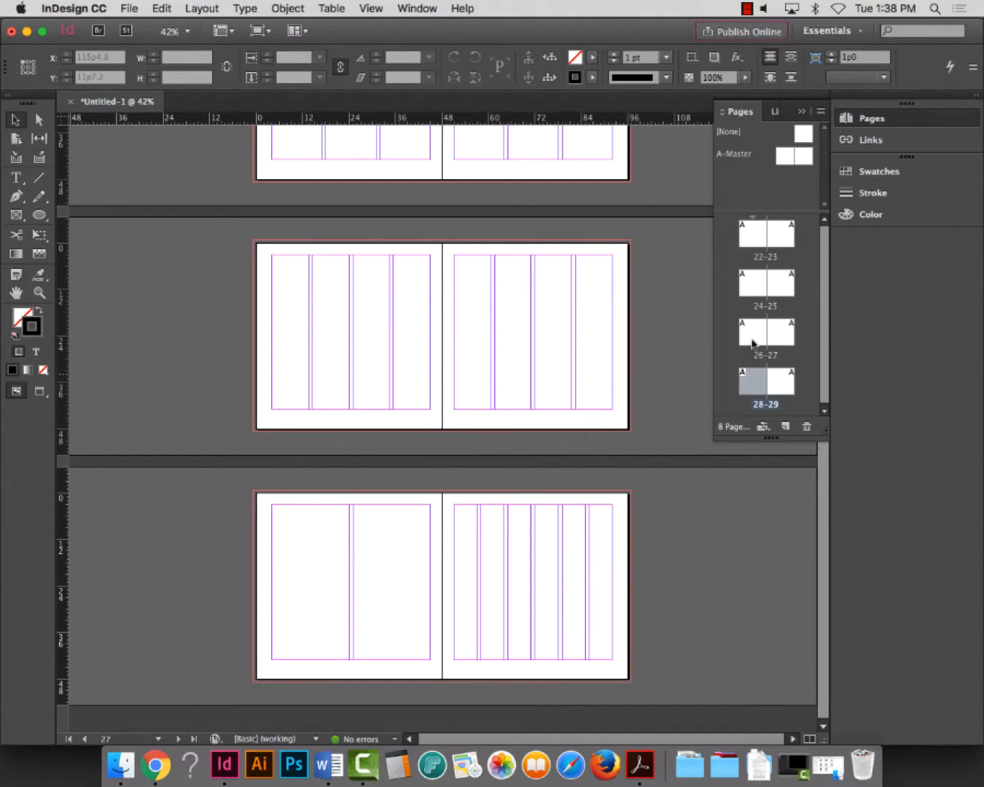
pyautogui.click(752, 341)
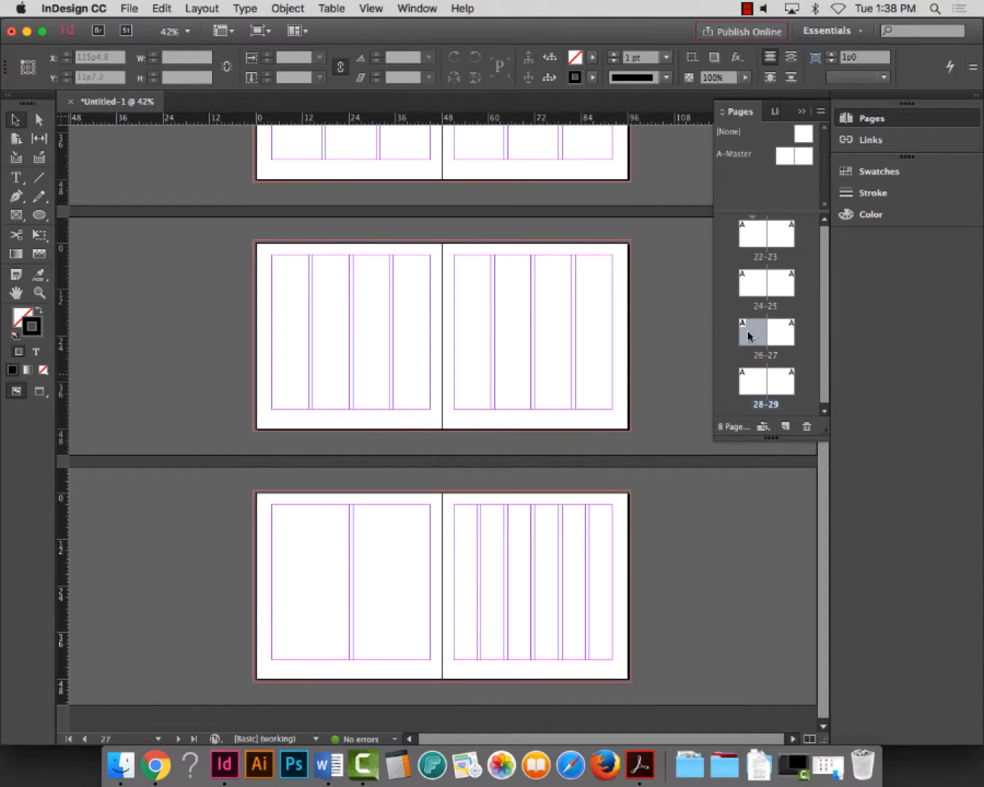
pyautogui.click(786, 428)
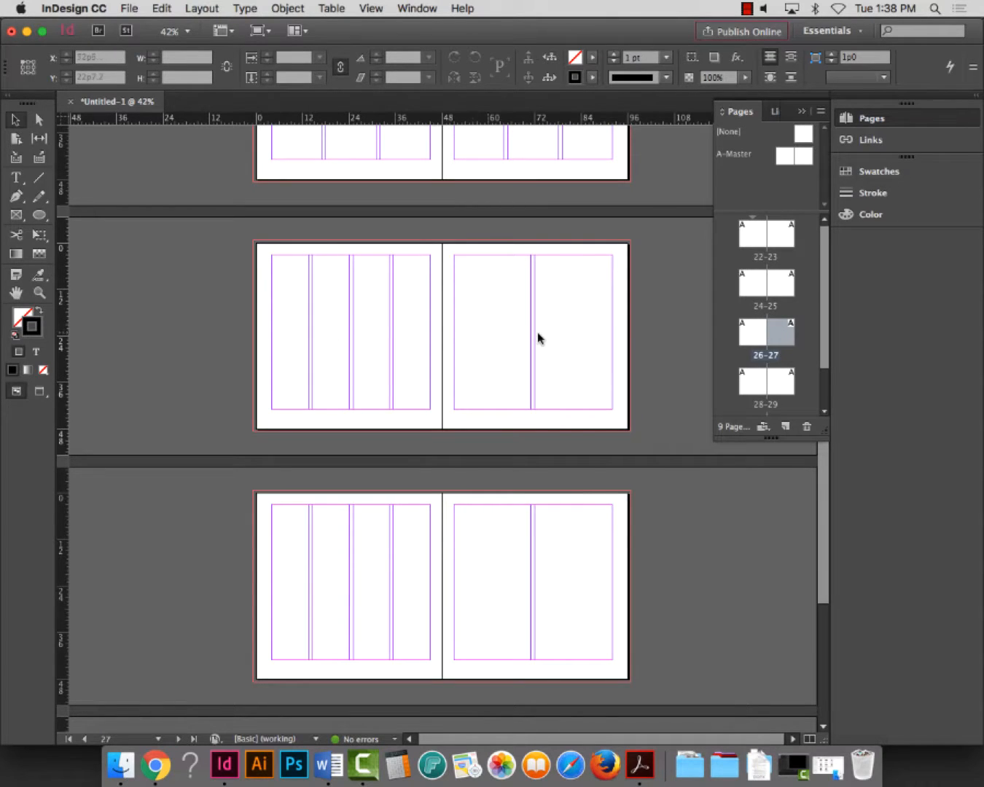
pyautogui.press('super+z')
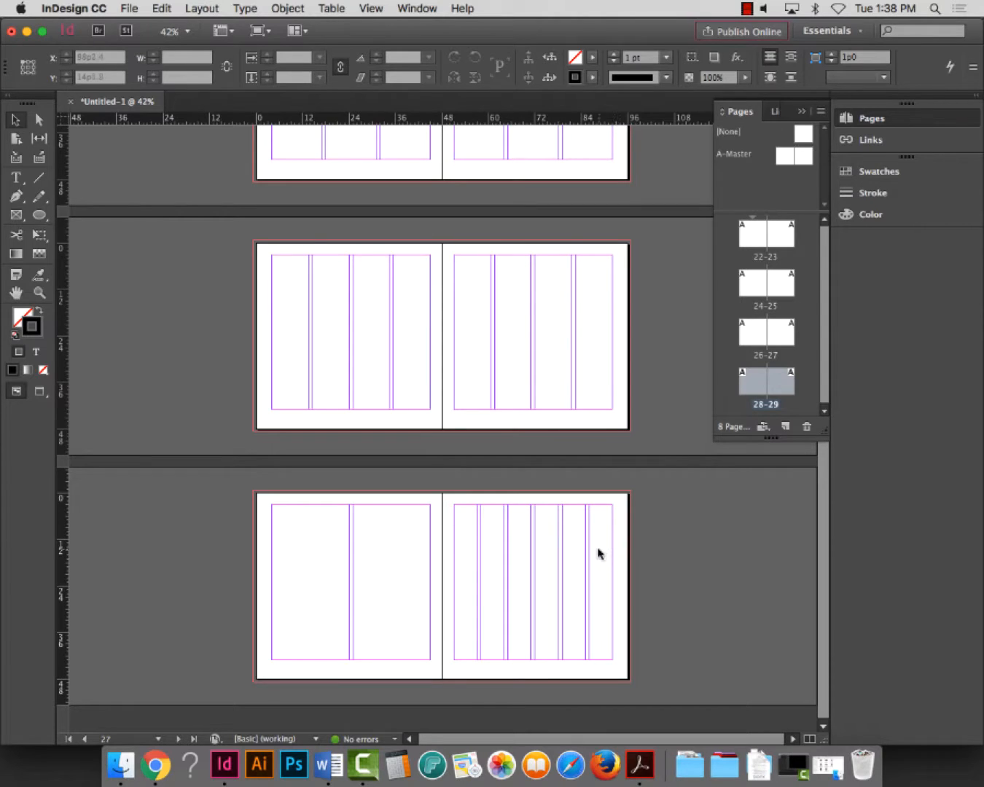
# Select page 28 of the last spread and set its number of columns to 6
pyautogui.doubleClick(752, 380)
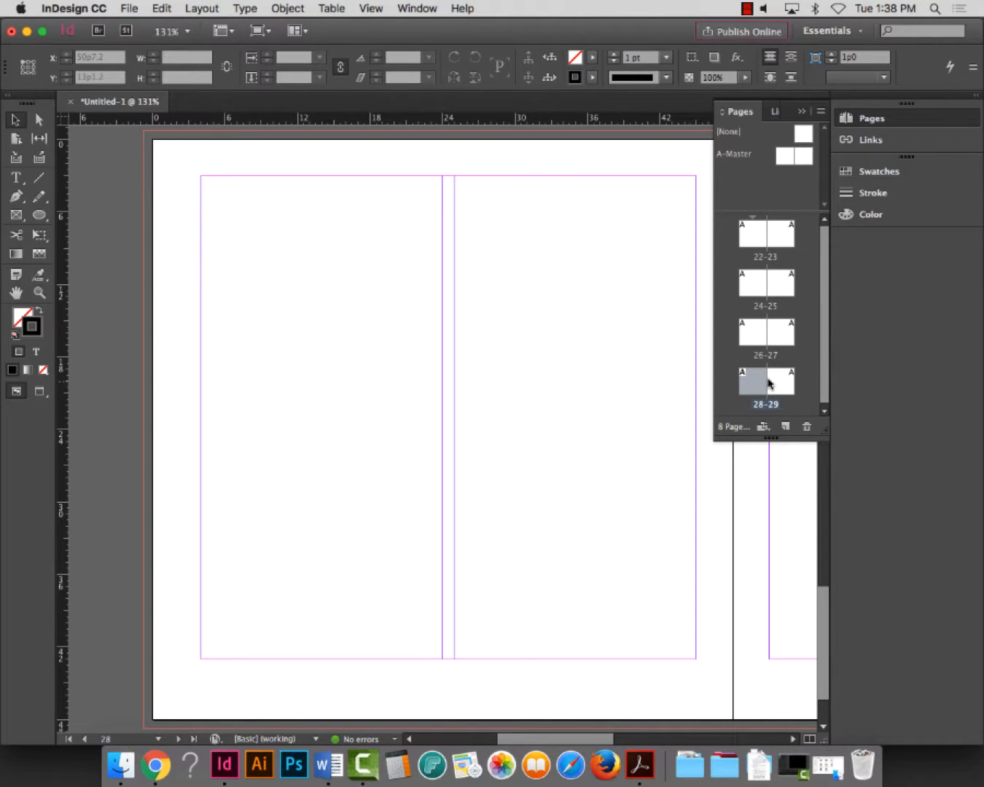
pyautogui.press('super+minus')
pyautogui.press('super+minus')
pyautogui.press('super+minus')
pyautogui.press('super+minus')
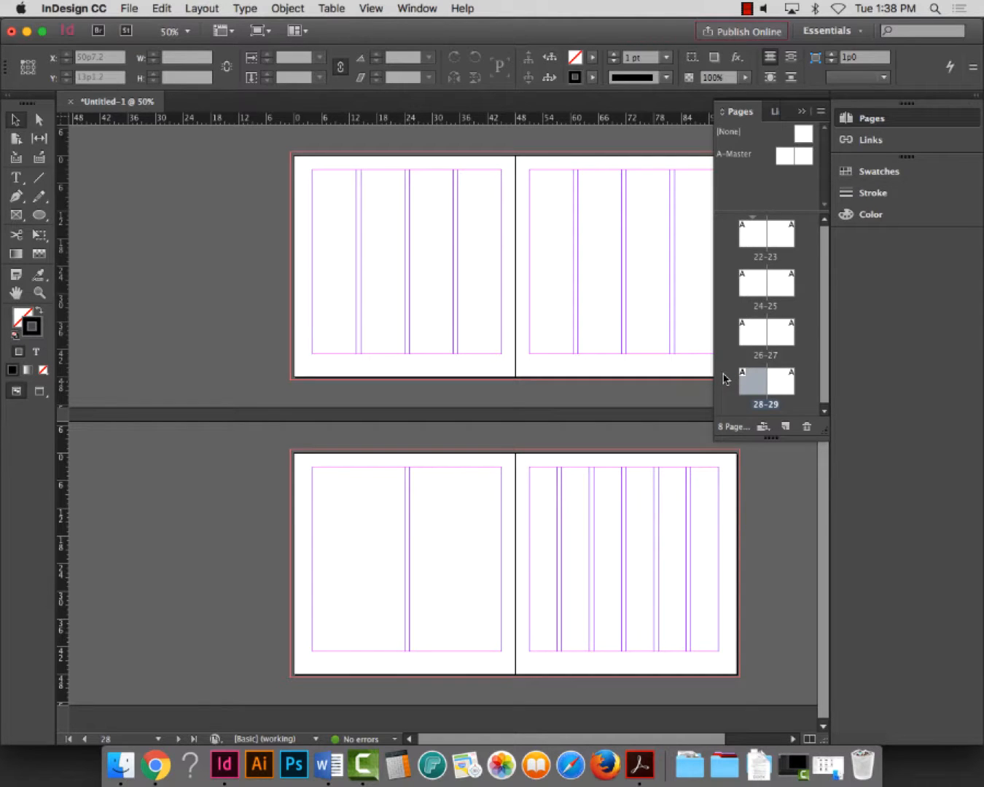
pyautogui.click(193, 9)
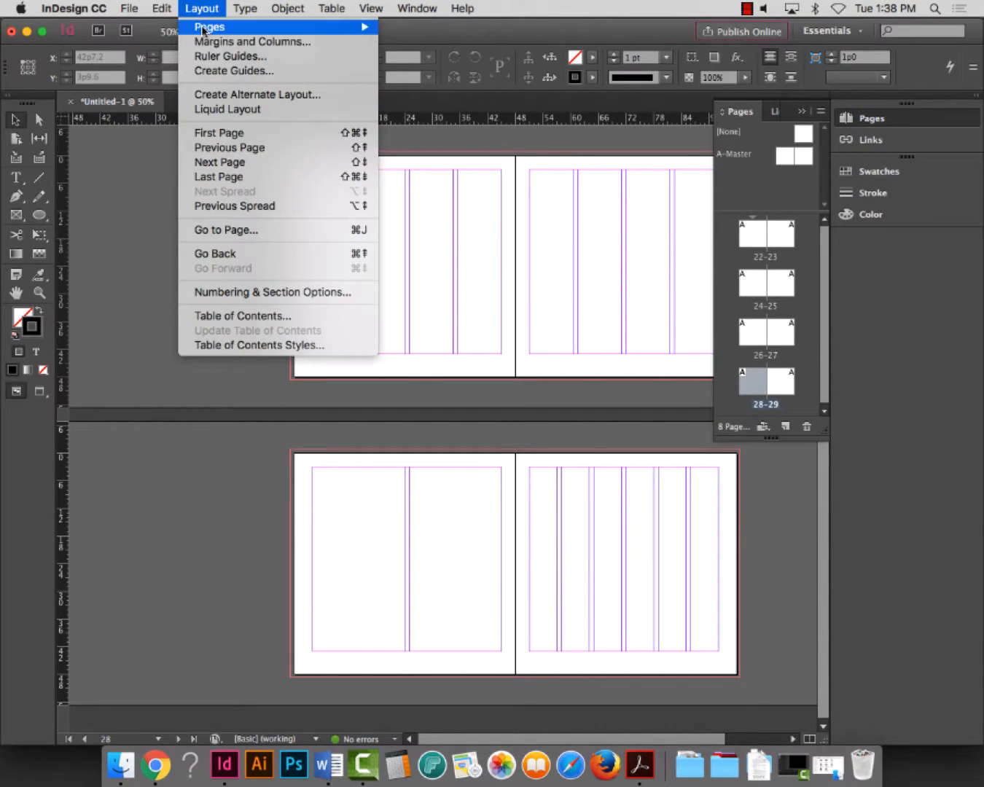
pyautogui.click(212, 42)
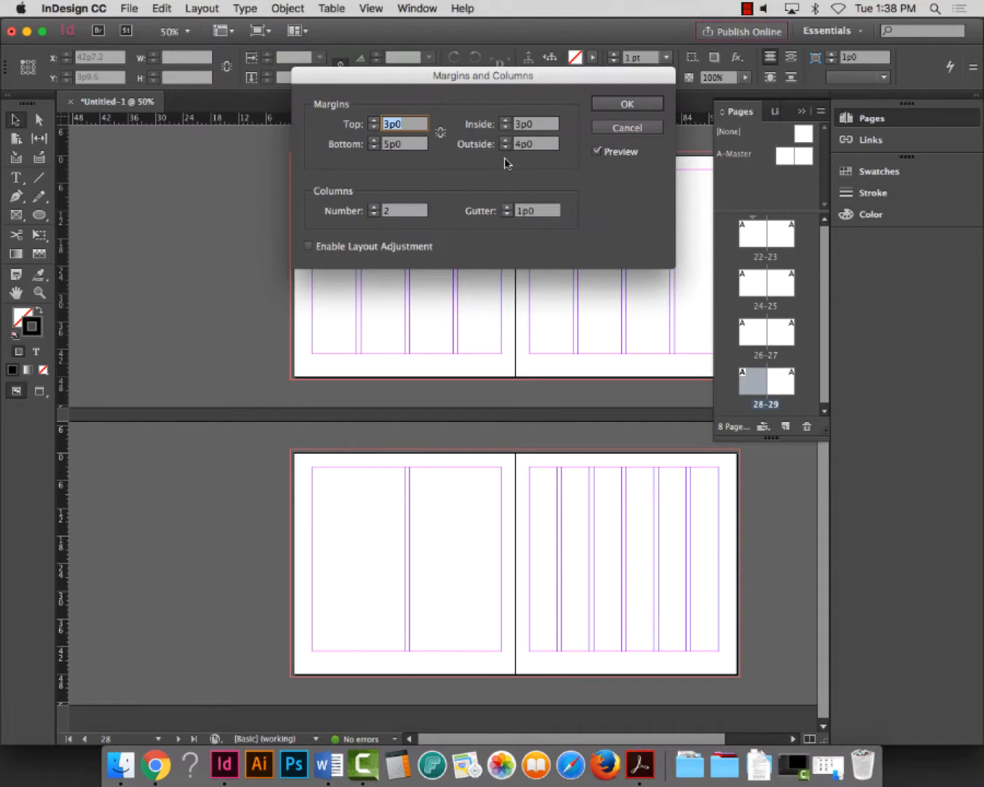
pyautogui.click(348, 212)
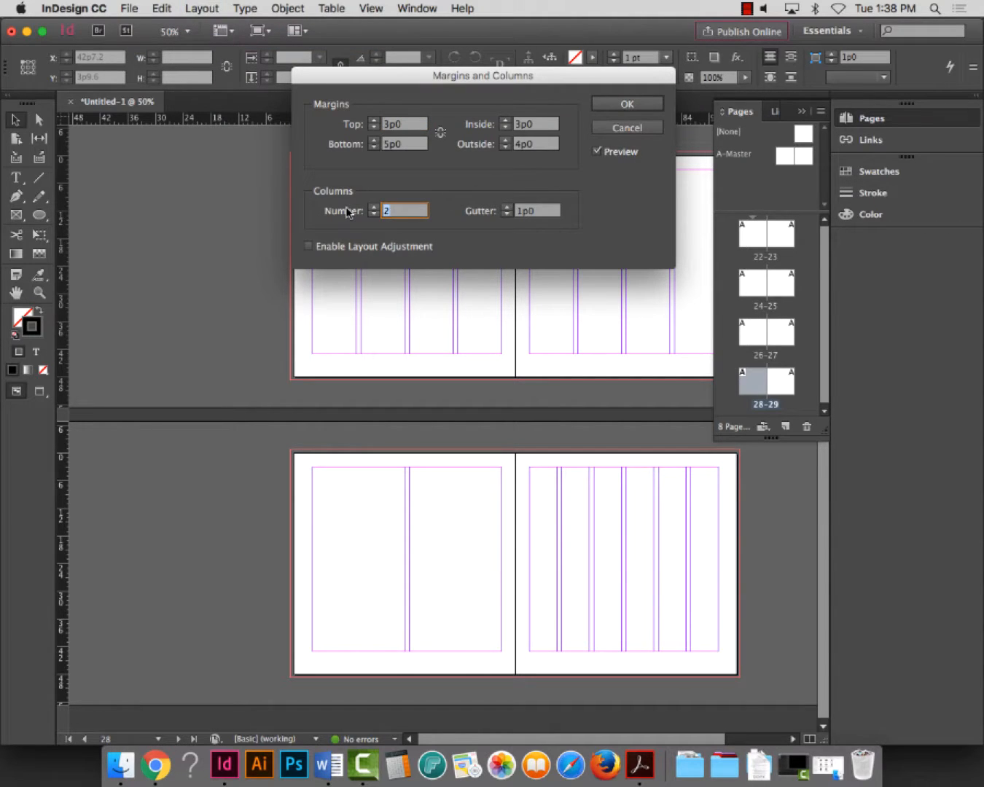
pyautogui.write('6')
pyautogui.click(626, 105)
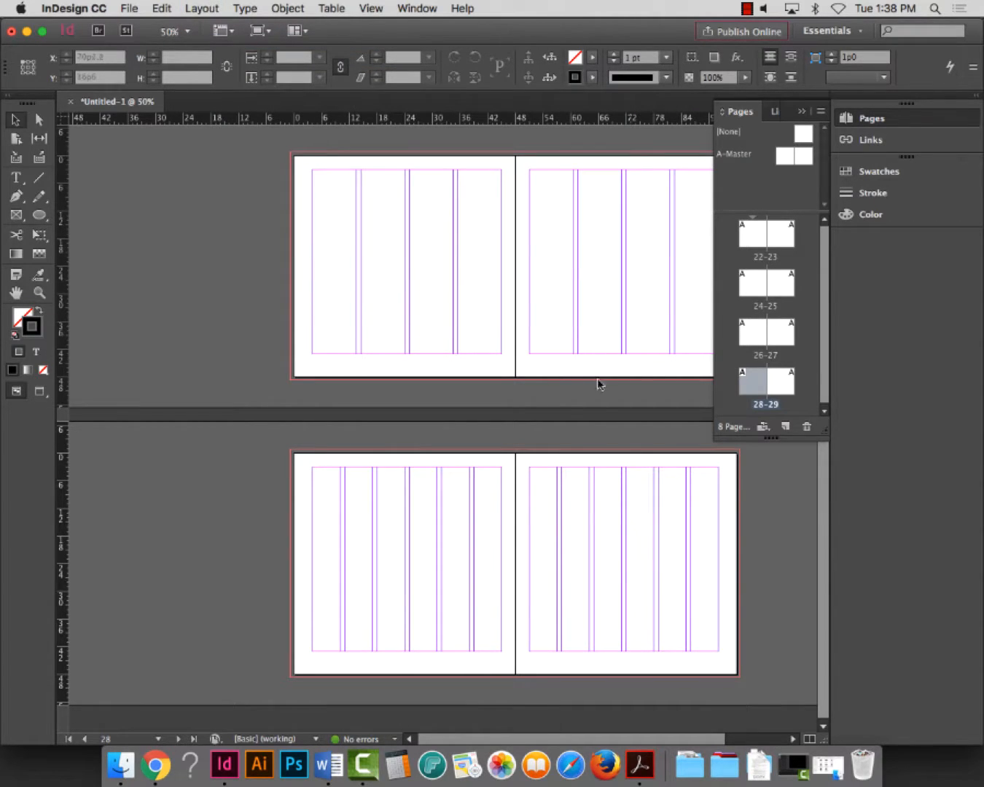
pyautogui.scroll(1, 471, 498)
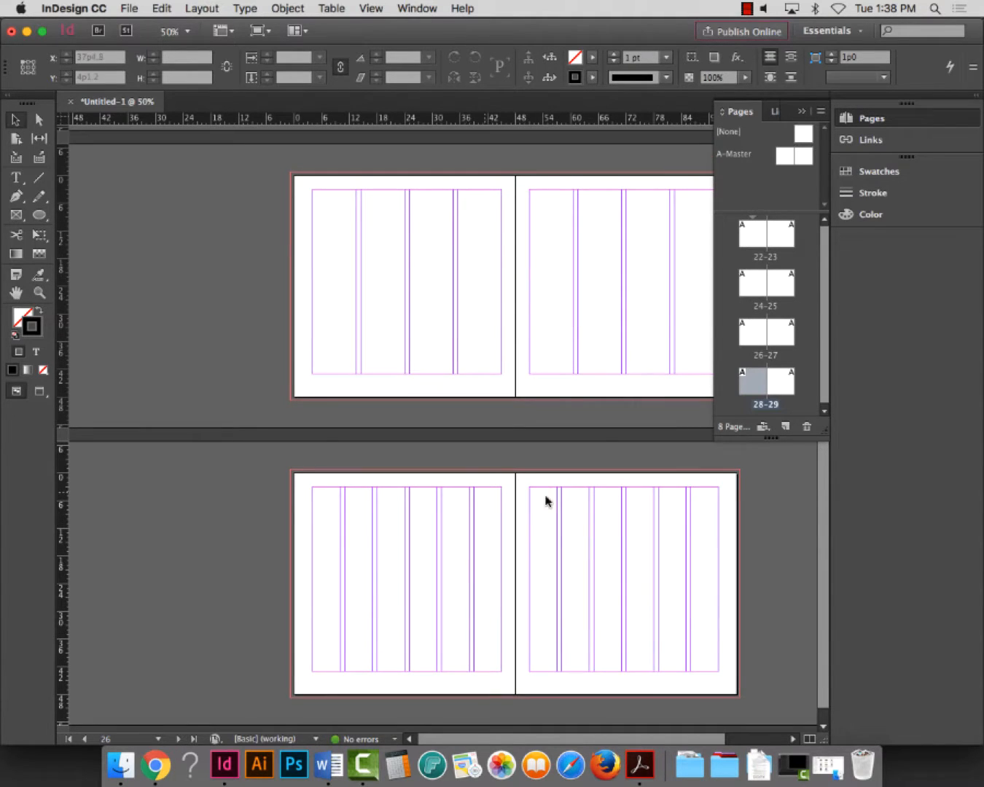
# Select both pages of the 28-29 spread and set their number of columns to 5
pyautogui.scroll(-1, 572, 503)
pyautogui.scroll(3, 575, 501)
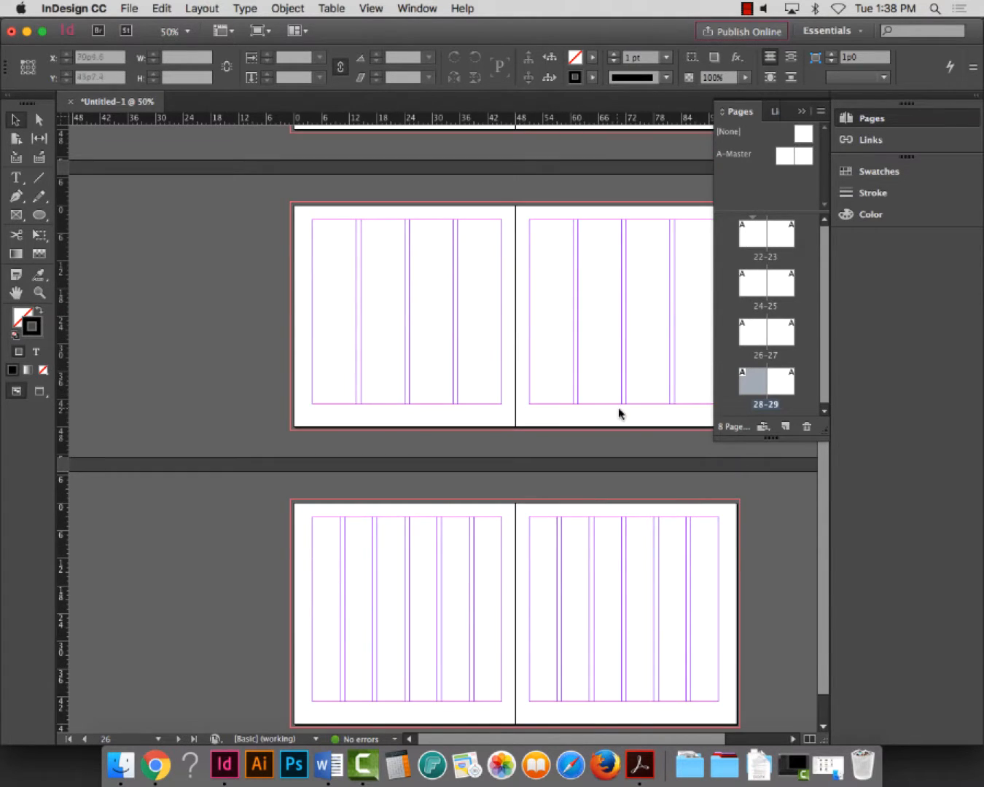
pyautogui.scroll(2, 618, 493)
pyautogui.scroll(-3, 618, 493)
pyautogui.scroll(3, 618, 491)
pyautogui.scroll(-4, 616, 492)
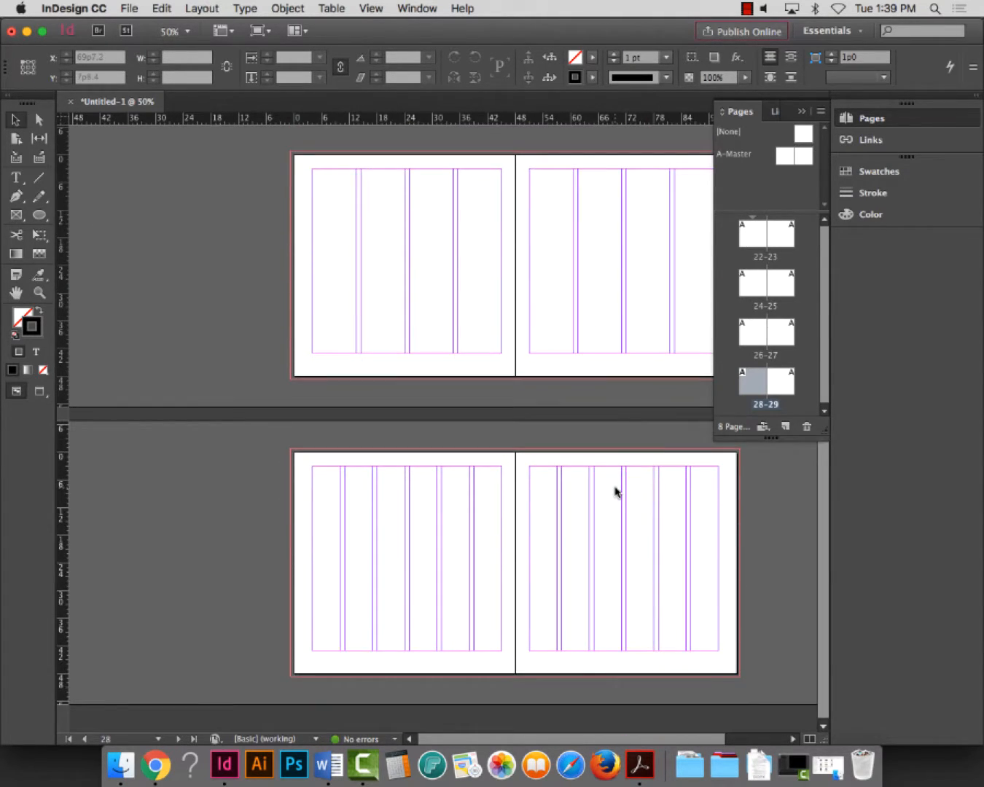
pyautogui.click(785, 393)
pyautogui.click(200, 10)
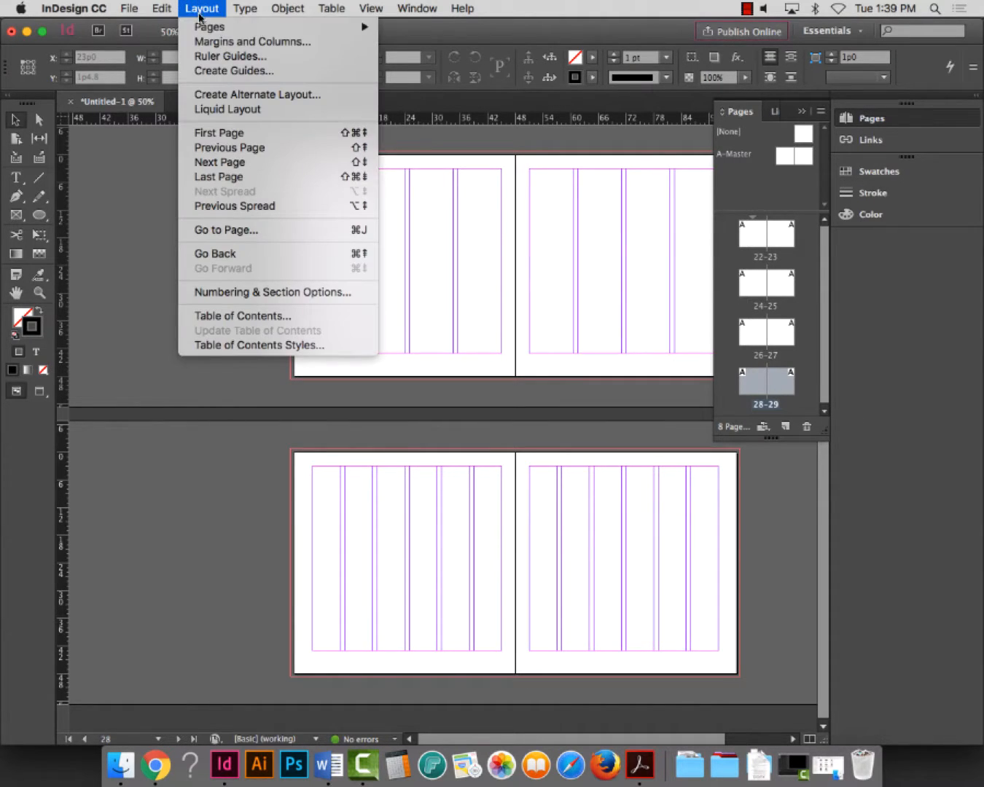
pyautogui.click(212, 45)
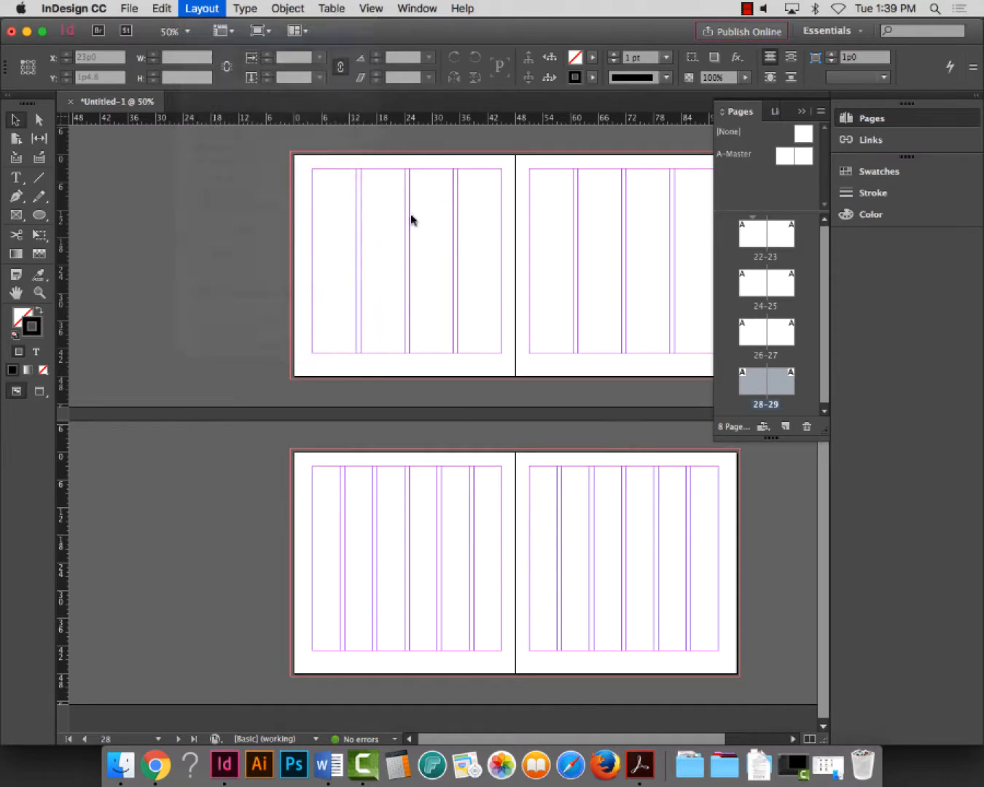
pyautogui.doubleClick(396, 213)
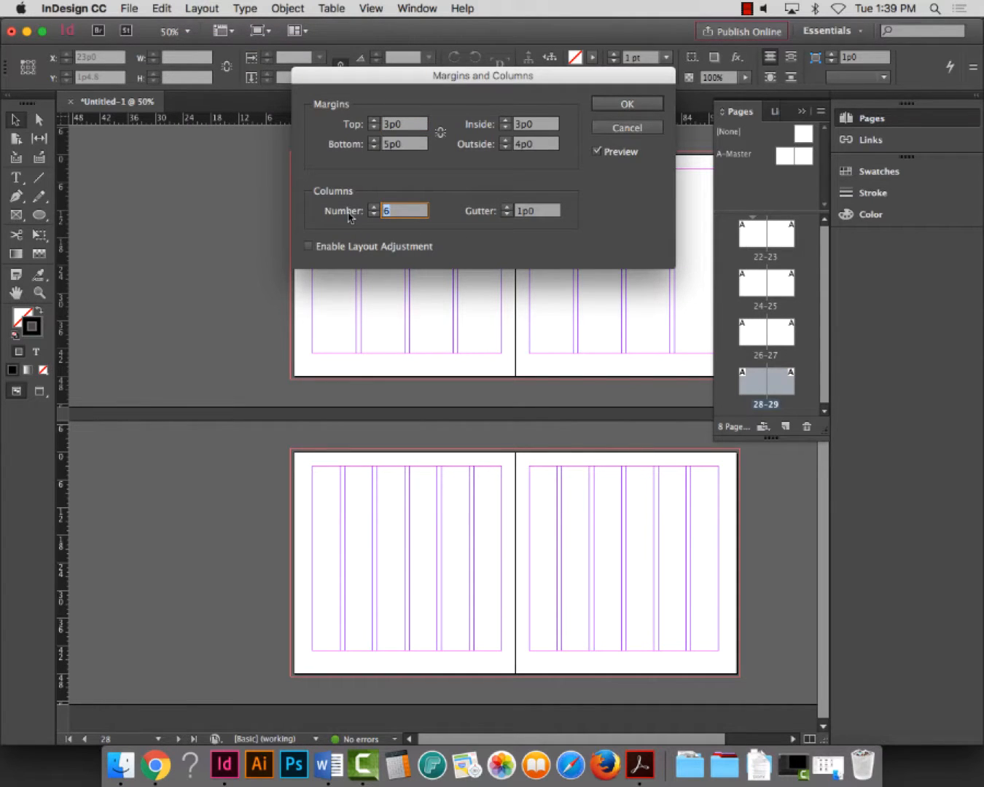
pyautogui.write('5')
pyautogui.press('Tab')
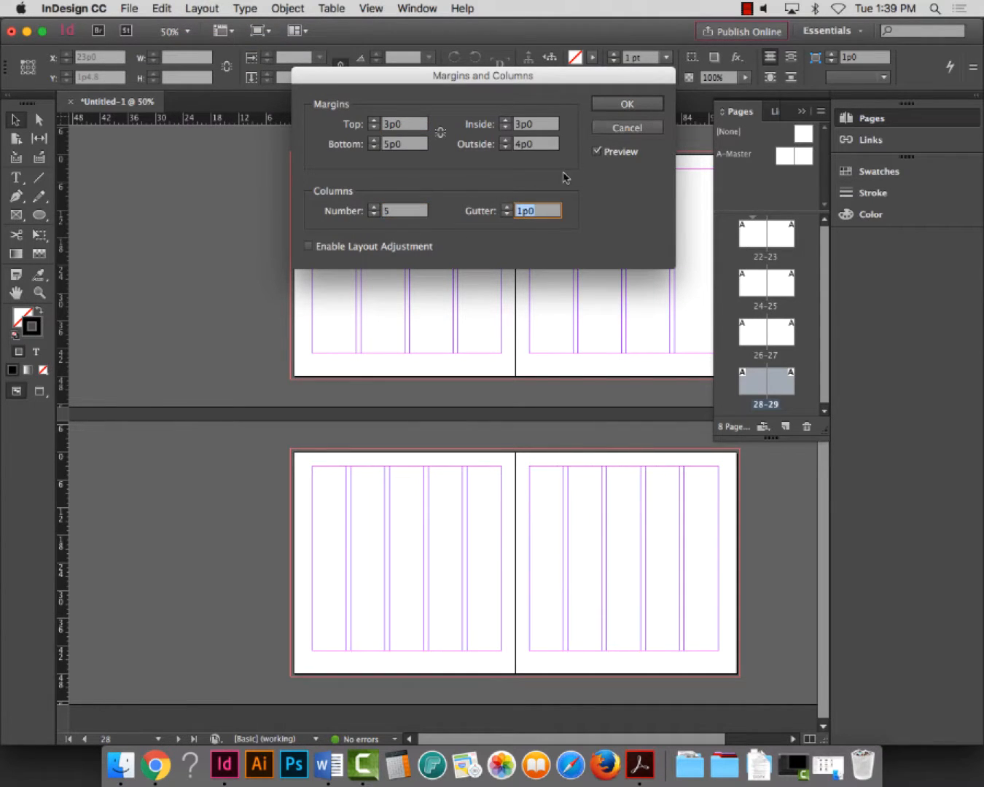
pyautogui.click(638, 106)
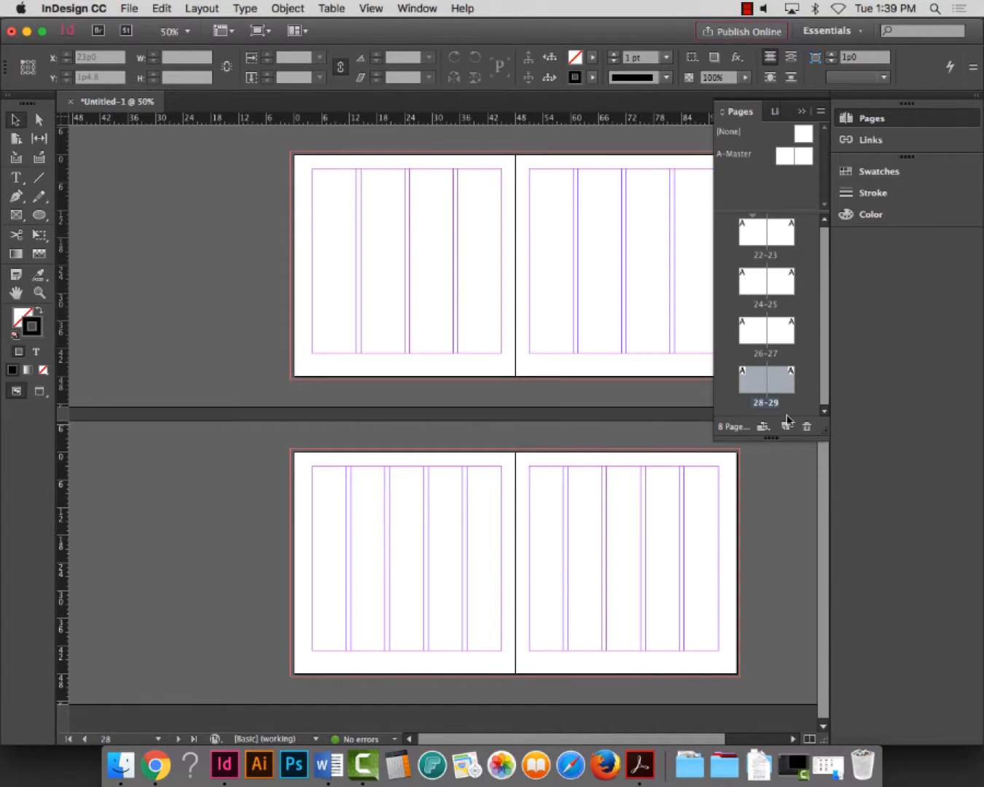
# Add a 30-31 spread after page 29 and set the number of columns on both its pages to 6
pyautogui.click(779, 382)
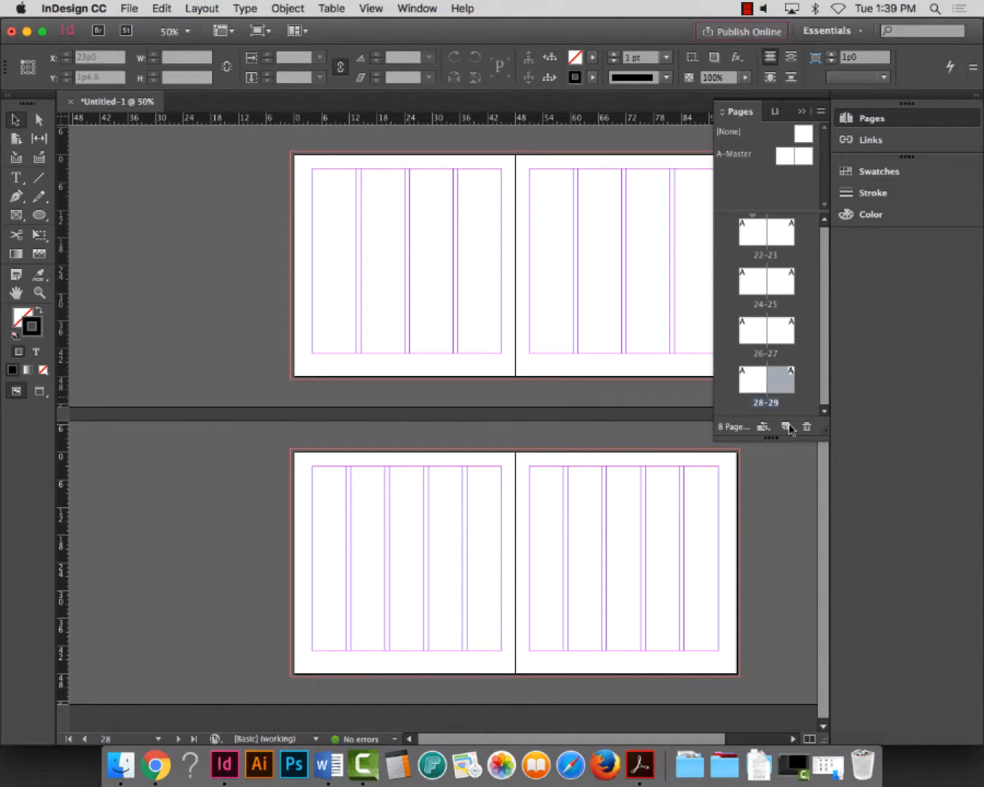
pyautogui.click(787, 429)
pyautogui.click(755, 390)
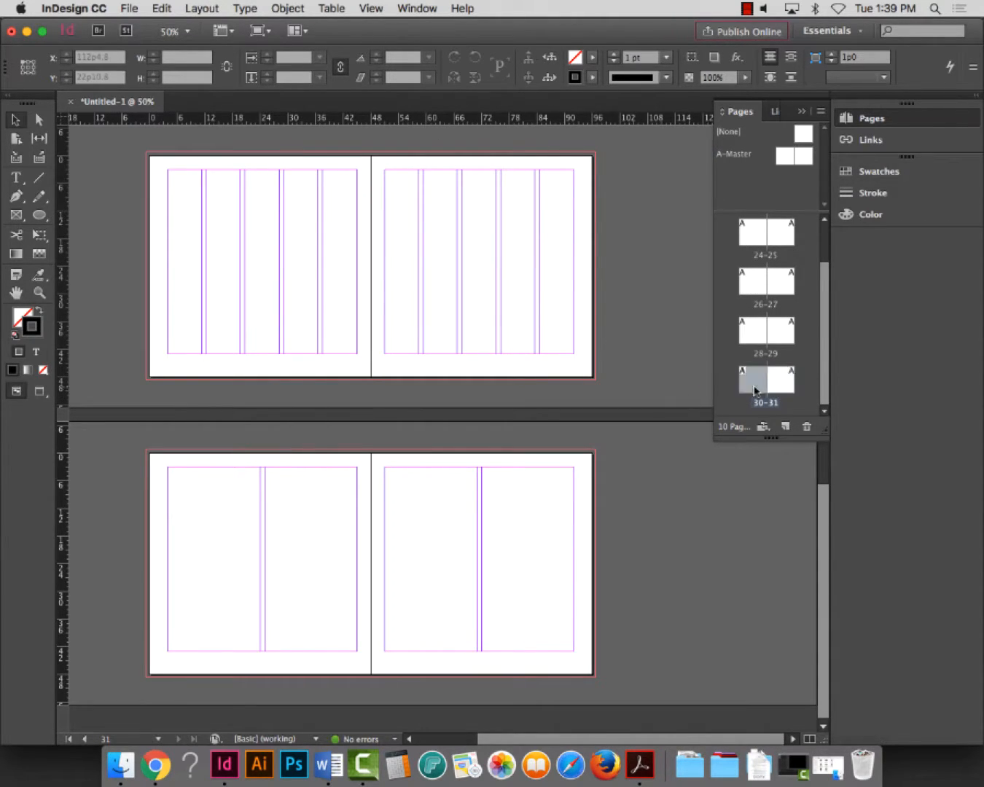
pyautogui.keyDown('shift'); pyautogui.click(783, 381); pyautogui.keyUp('shift')
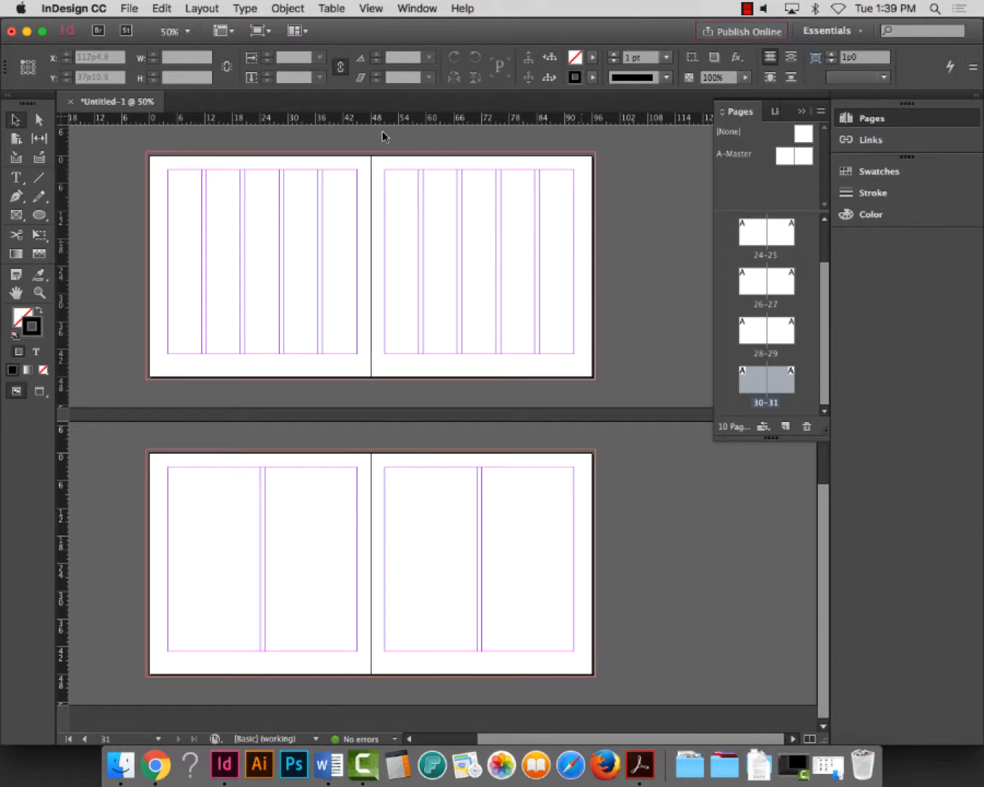
pyautogui.click(199, 8)
pyautogui.click(218, 38)
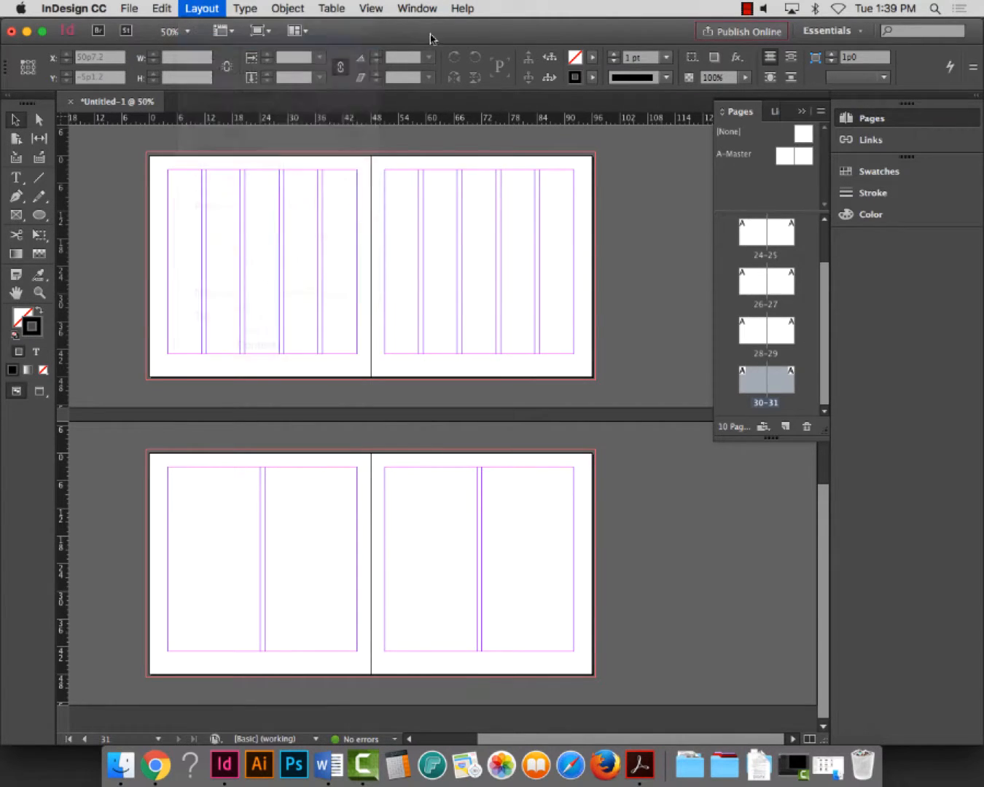
pyautogui.click(407, 212)
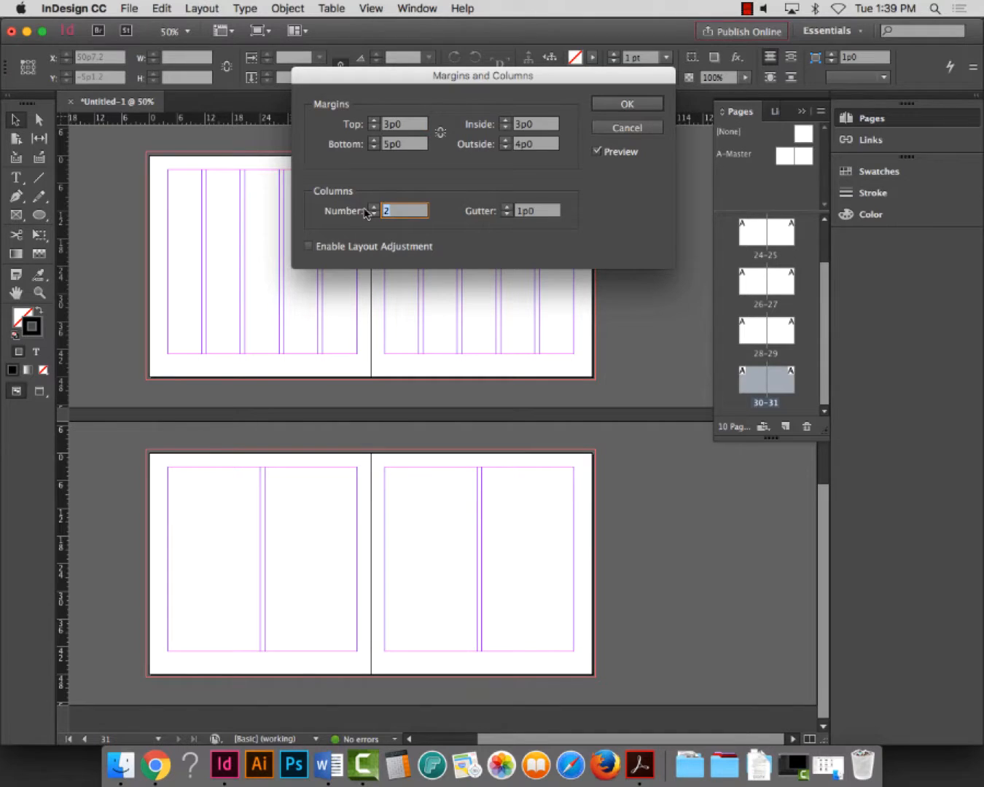
pyautogui.write('6')
pyautogui.press('Tab')
pyautogui.click(627, 104)
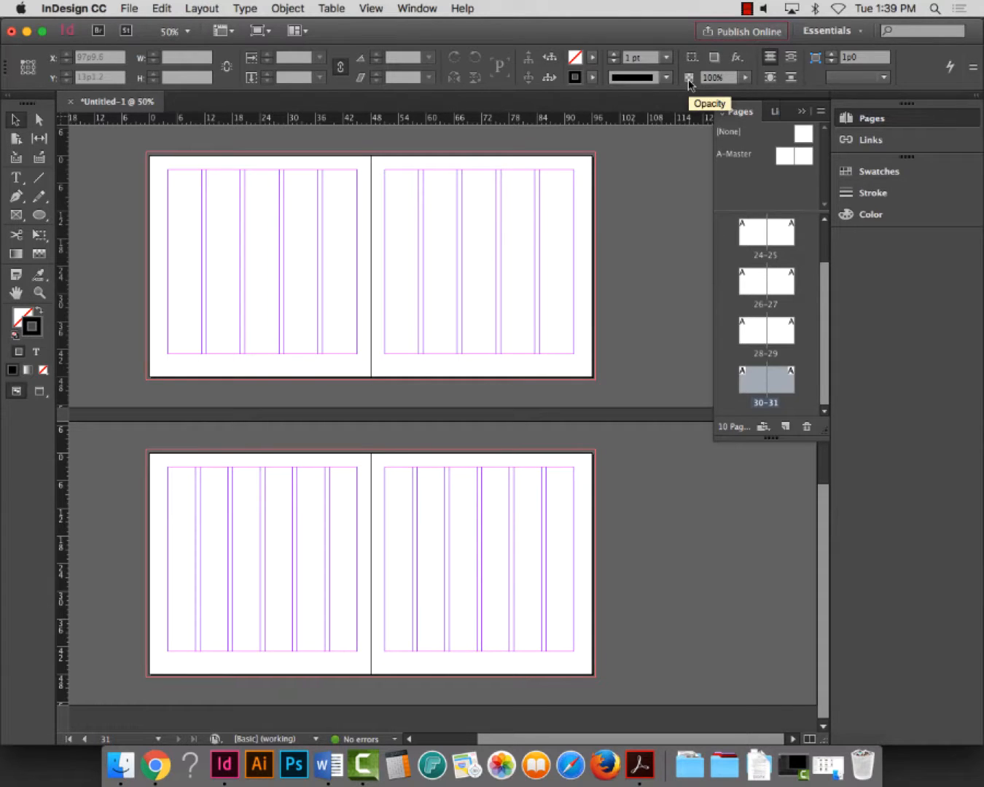
# On the A-Master's right page, add a text frame about 4p11 by 0p11 near the upper outer corner and enter the first name
pyautogui.doubleClick(733, 156)
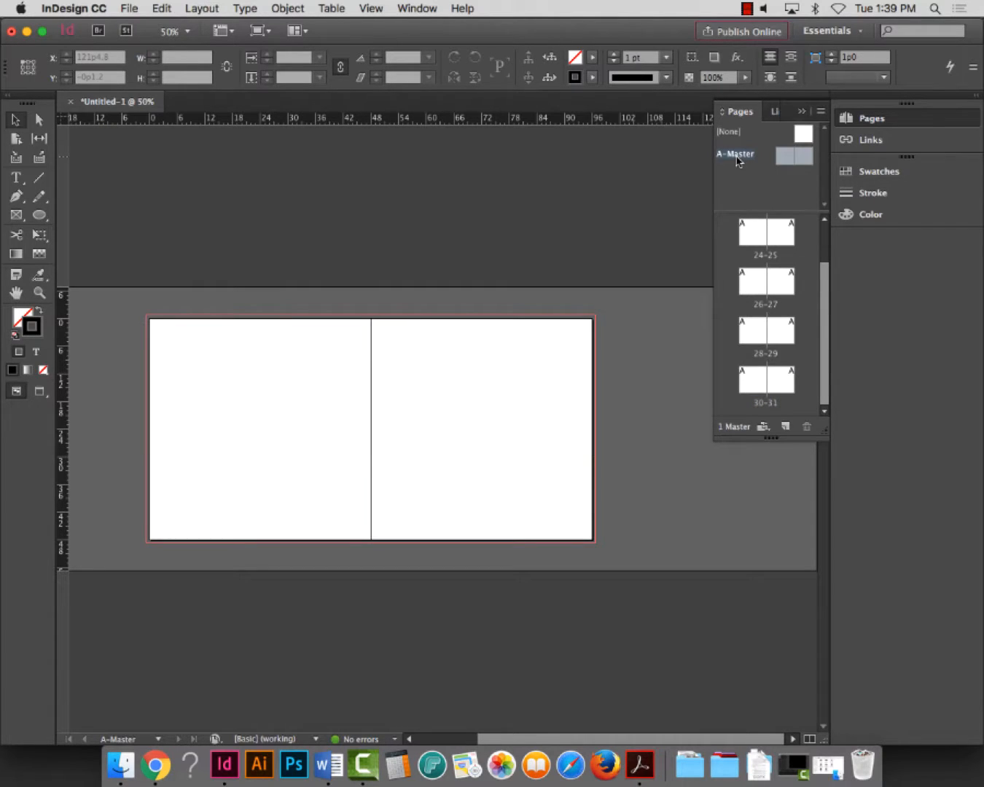
pyautogui.click(39, 292)
pyautogui.moveTo(528, 310); pyautogui.dragTo(633, 345)
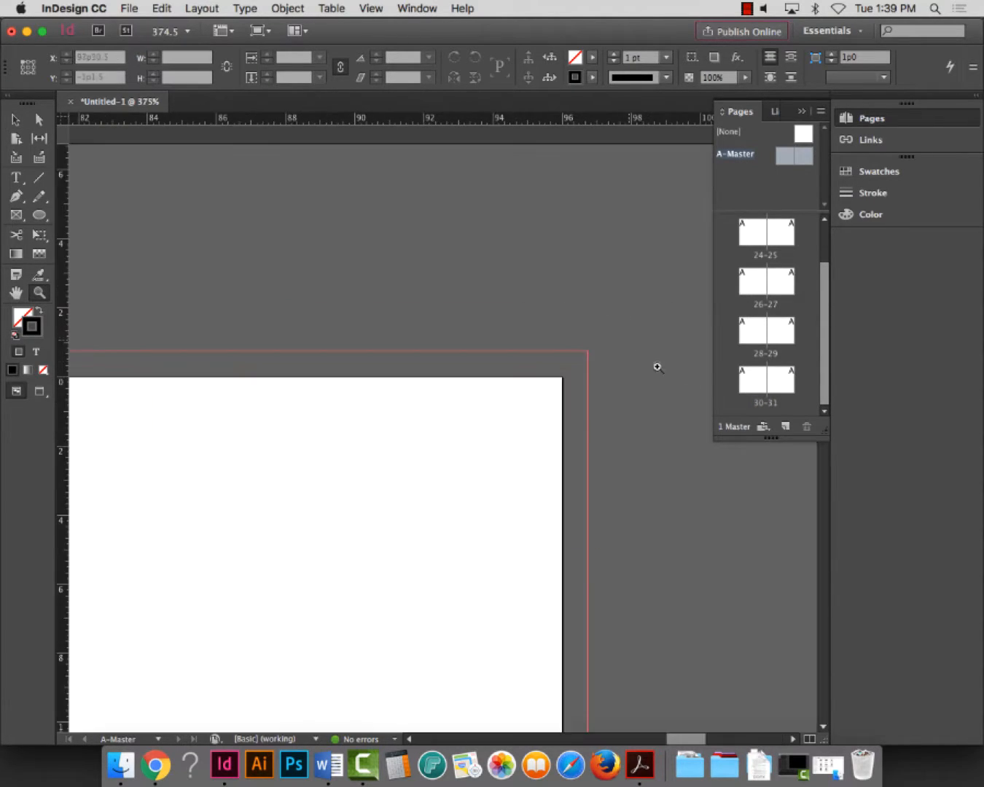
pyautogui.moveTo(347, 344); pyautogui.dragTo(679, 452)
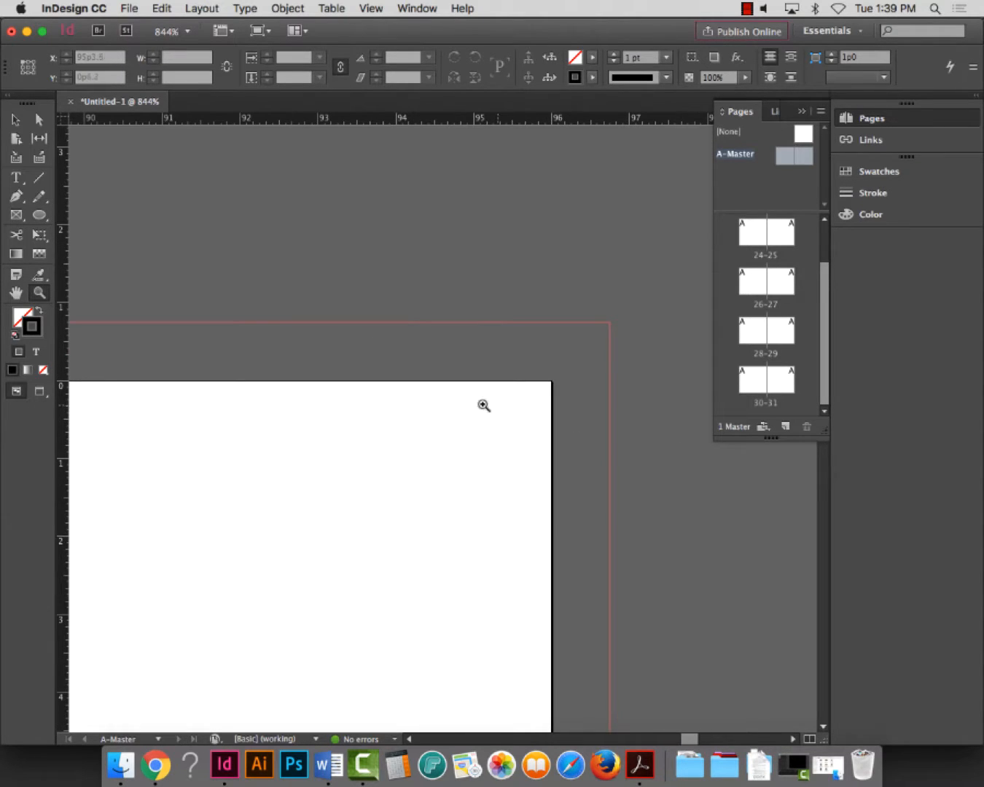
pyautogui.click(16, 177)
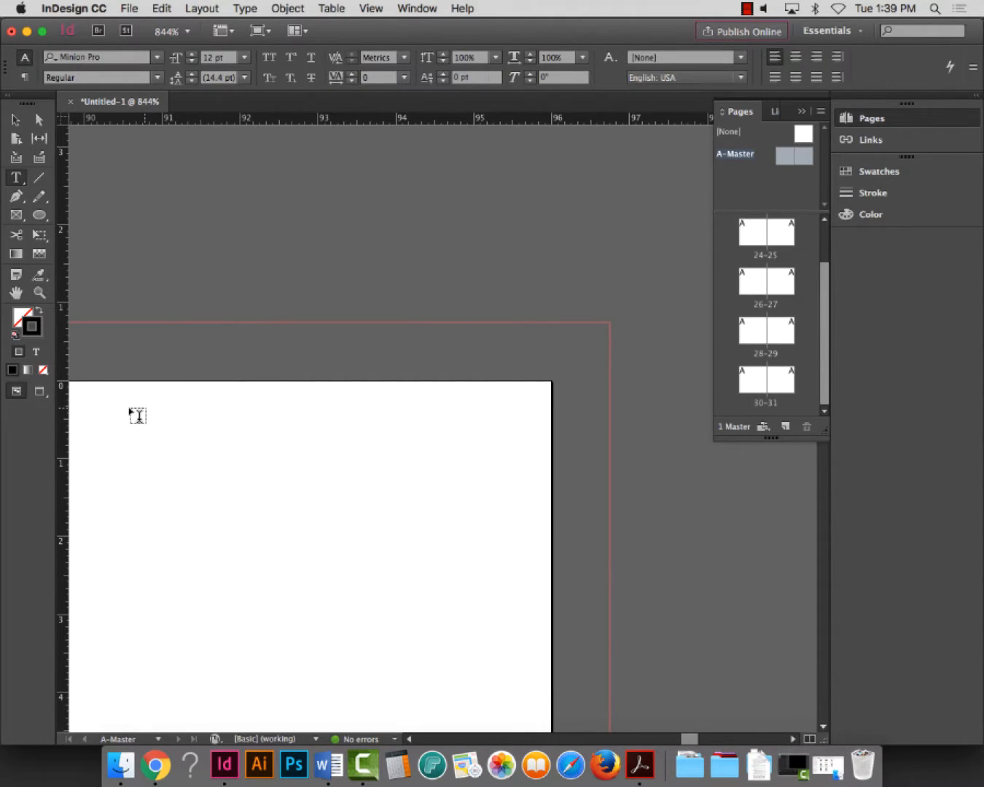
pyautogui.moveTo(107, 404); pyautogui.dragTo(490, 471)
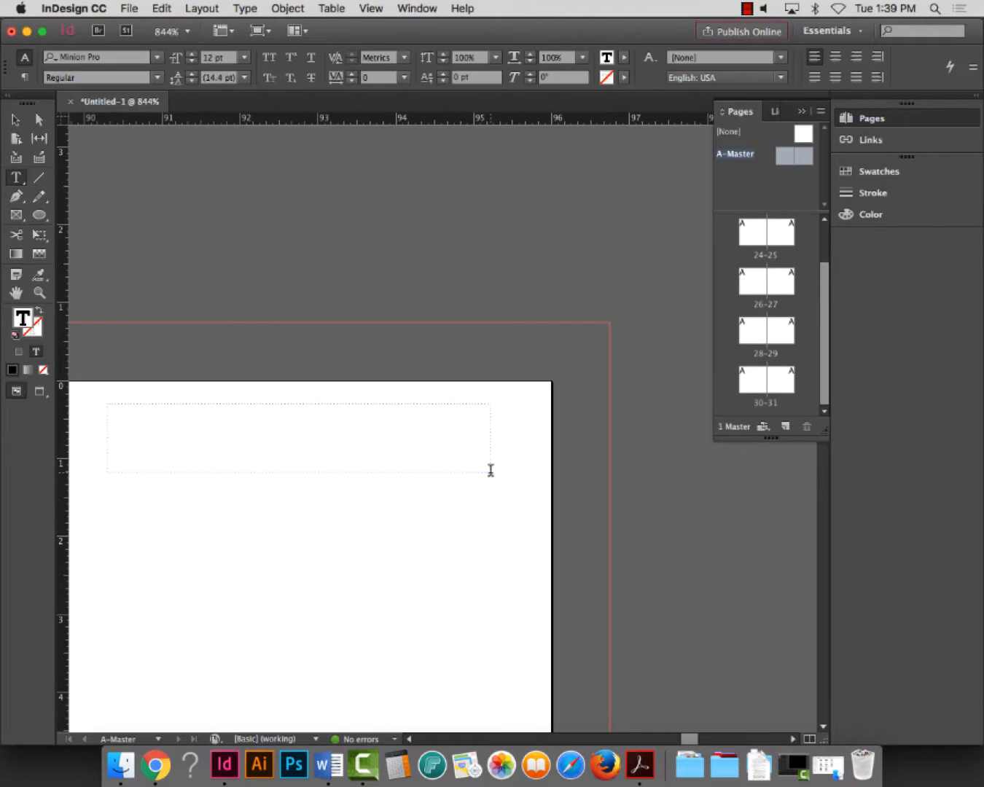
pyautogui.write('Rebecc')
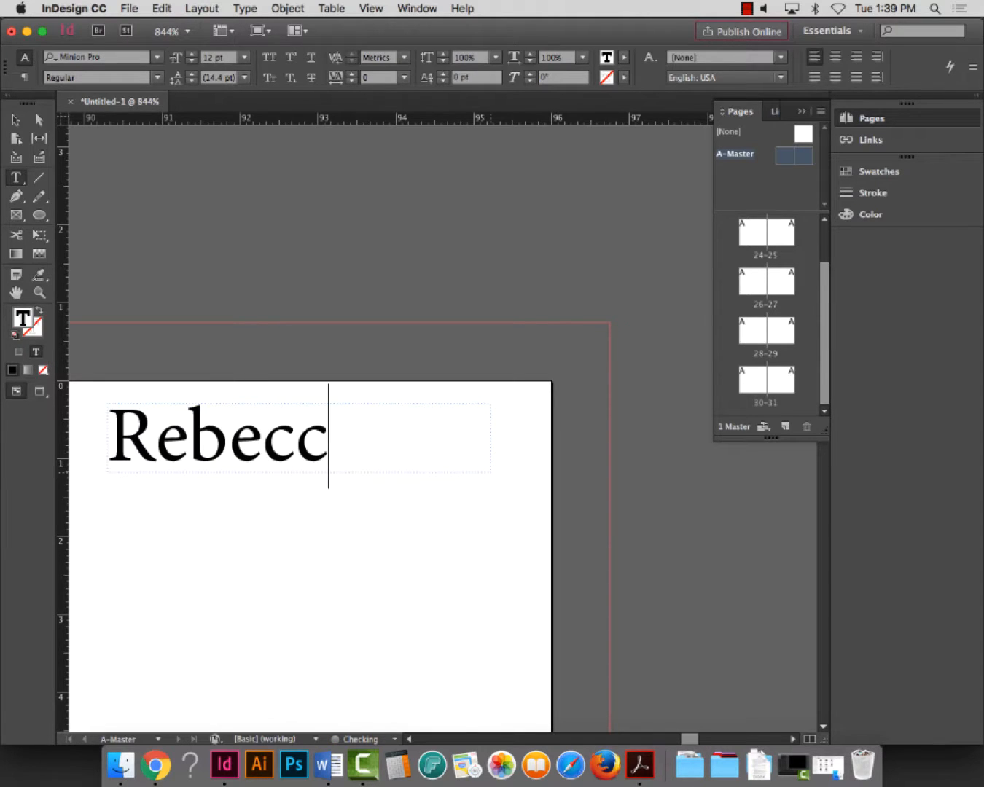
pyautogui.write('a')
pyautogui.press('super+0')
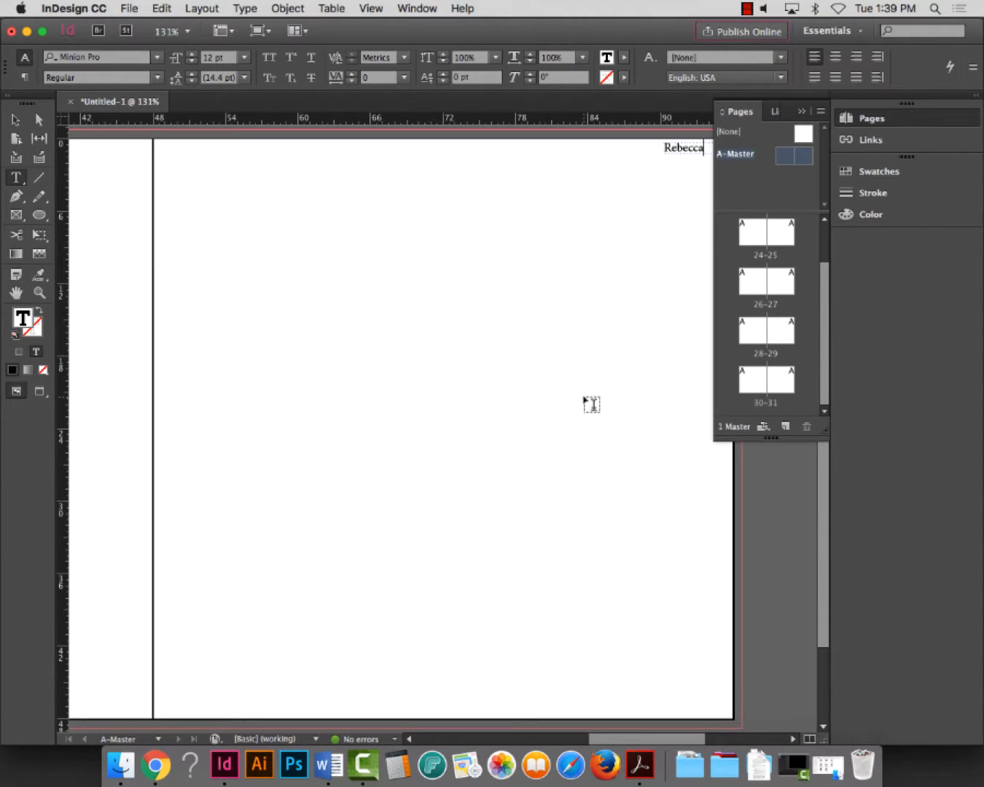
pyautogui.press('super+1')
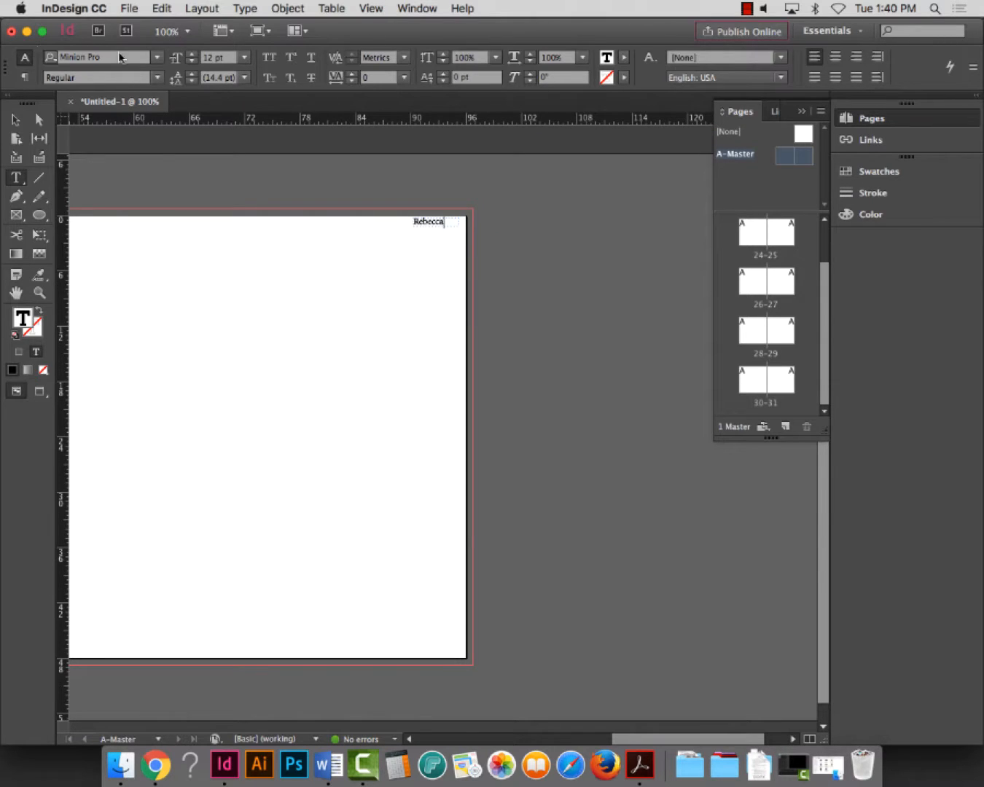
# Scale down the name's text frame and move it closer to the upper outer corner of the right master page, then deselect it
pyautogui.click(15, 120)
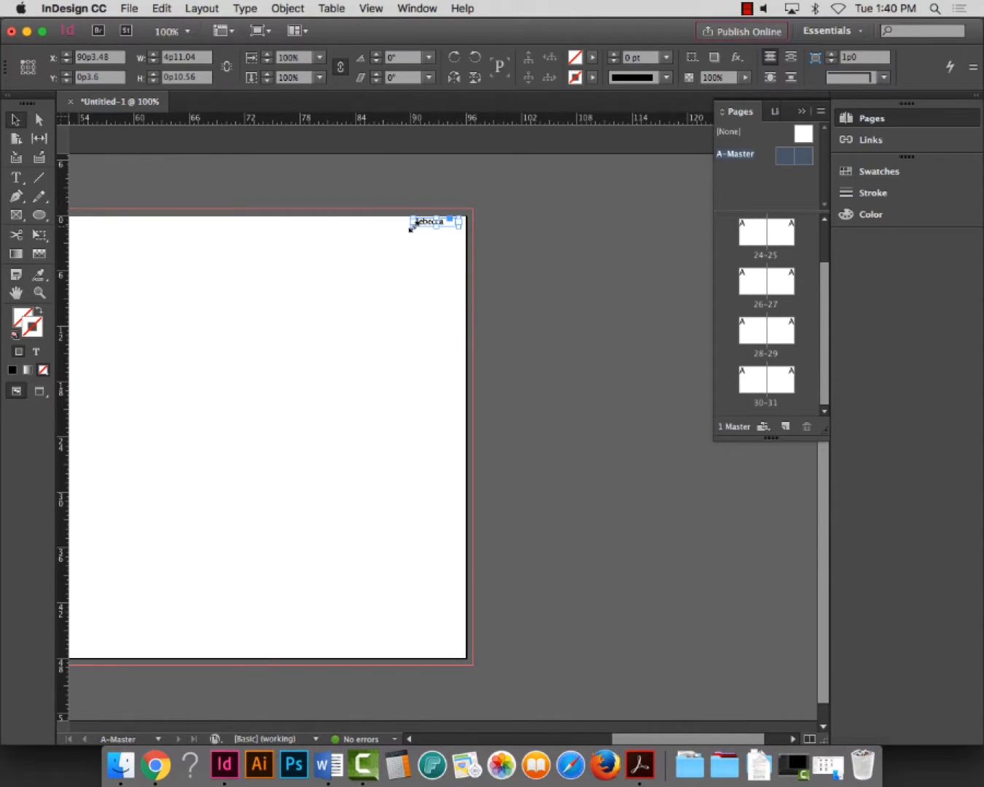
pyautogui.moveTo(410, 228); pyautogui.dragTo(446, 223)
pyautogui.click(459, 249)
pyautogui.click(530, 237)
pyautogui.click(572, 235)
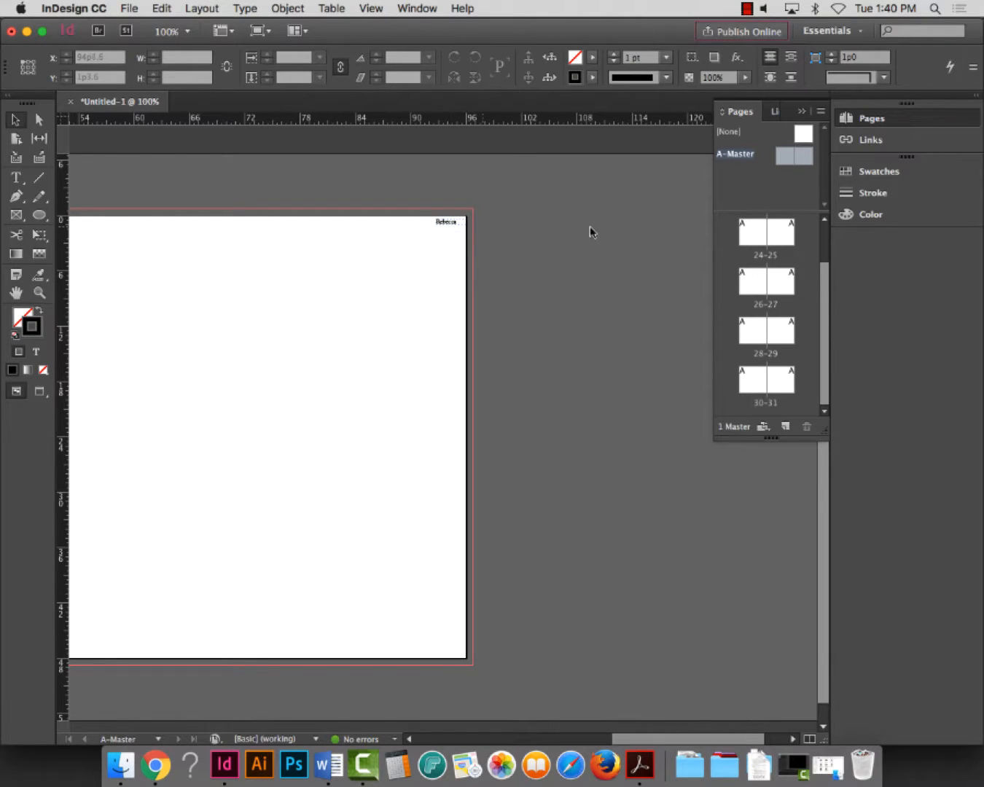
# Review the document spreads from 22-23 to 30-31, examining the master-page name on the right pages and the column grids
pyautogui.doubleClick(786, 239)
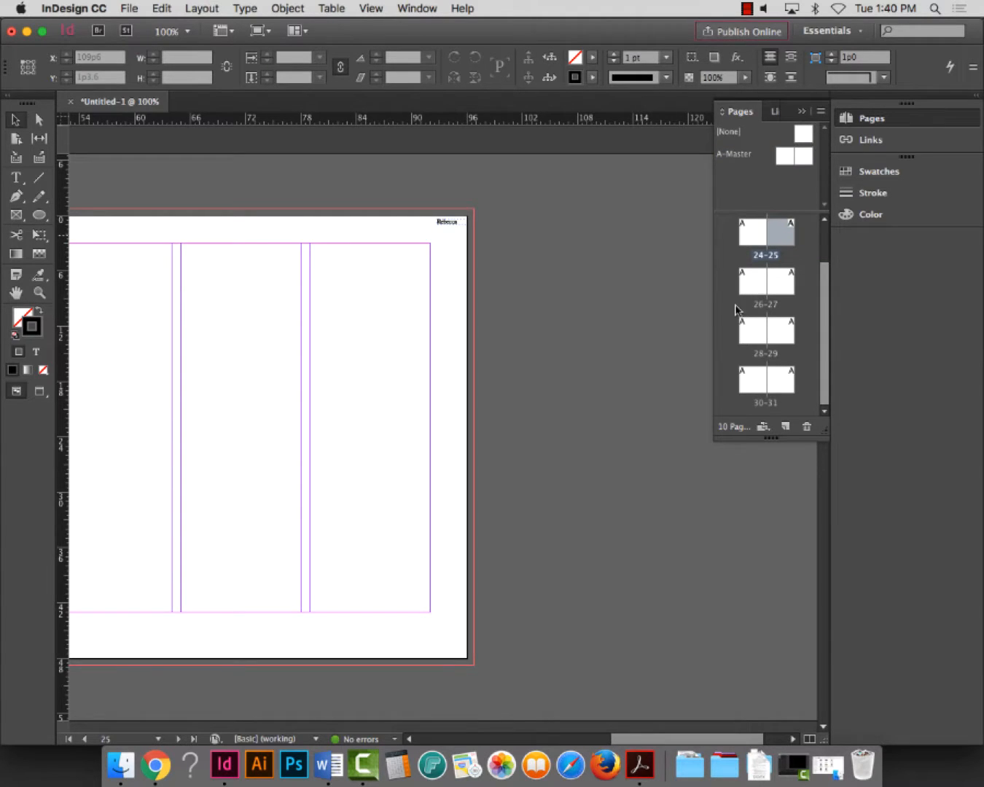
pyautogui.scroll(10, 440, 289)
pyautogui.scroll(-15, 440, 289)
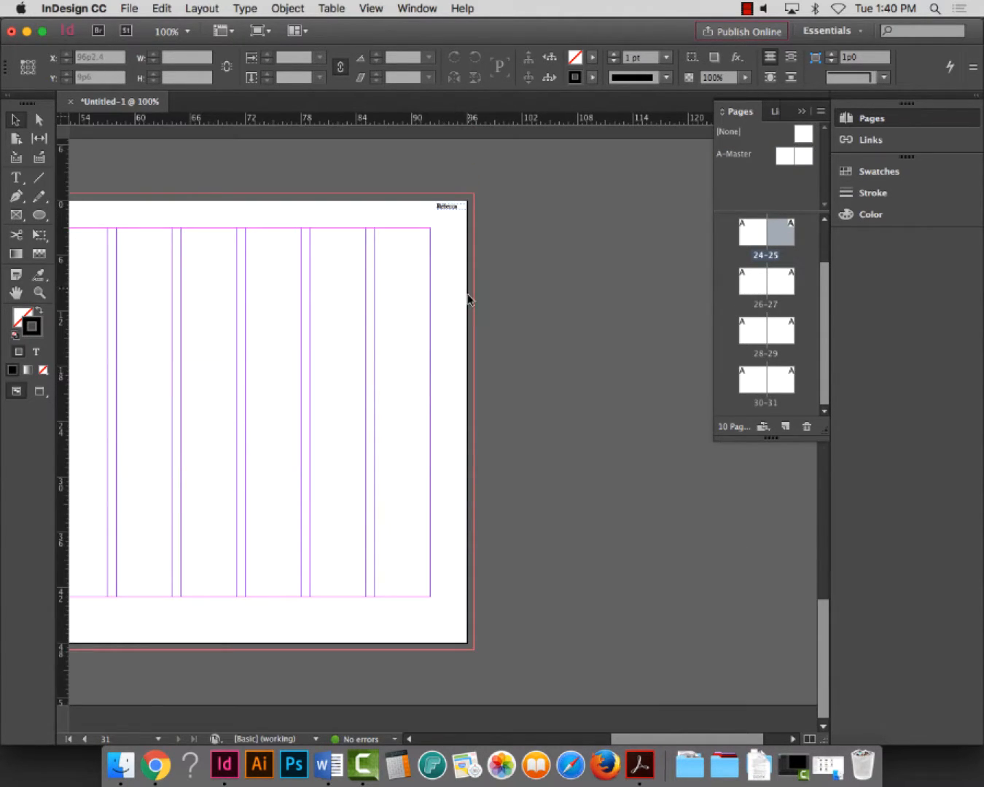
pyautogui.scroll(10, 466, 299)
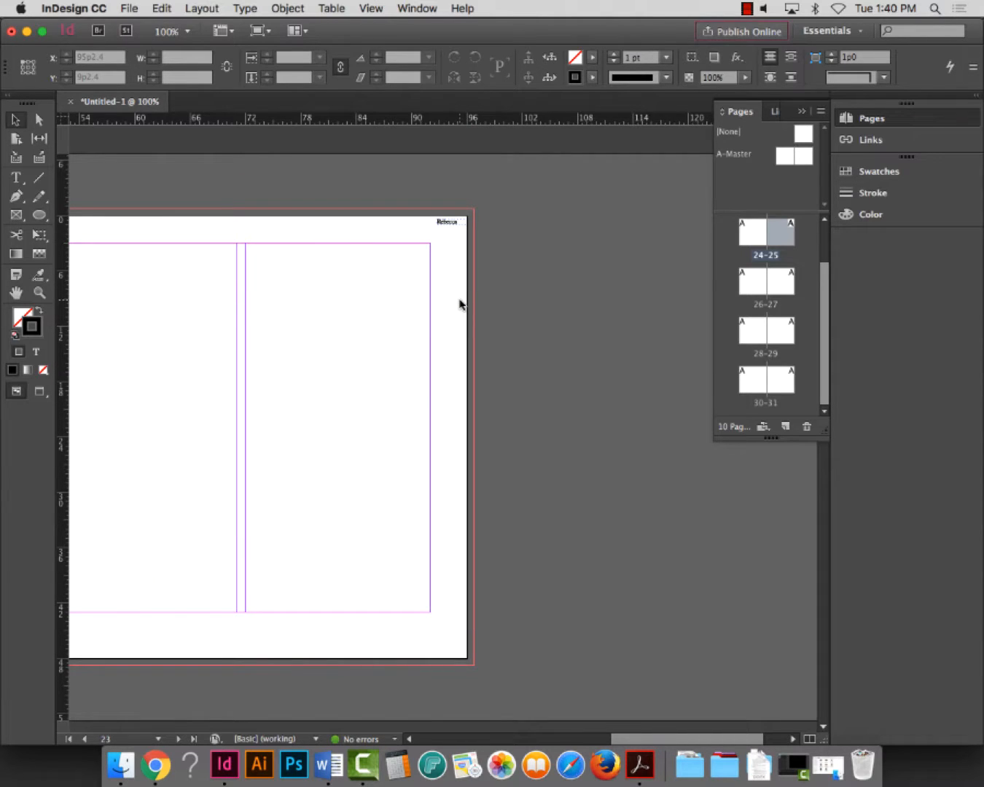
pyautogui.press('super+0')
pyautogui.press('super+minus')
pyautogui.press('super+minus')
pyautogui.press('super+minus')
pyautogui.press('super+minus')
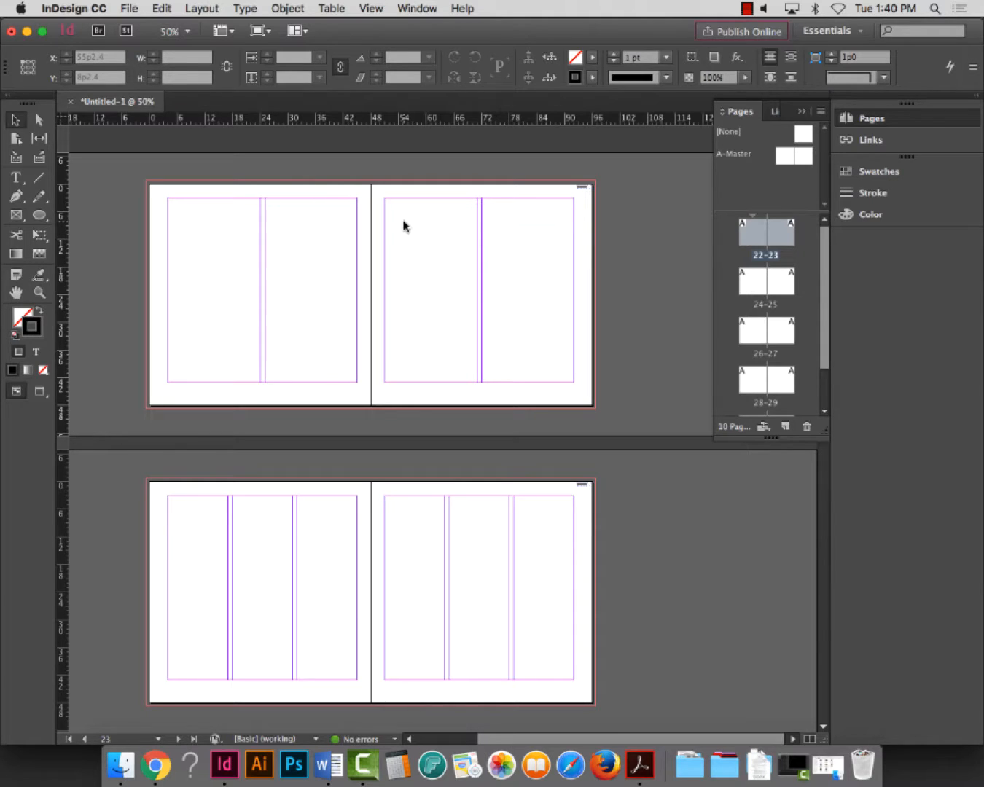
pyautogui.scroll(-10, 621, 344)
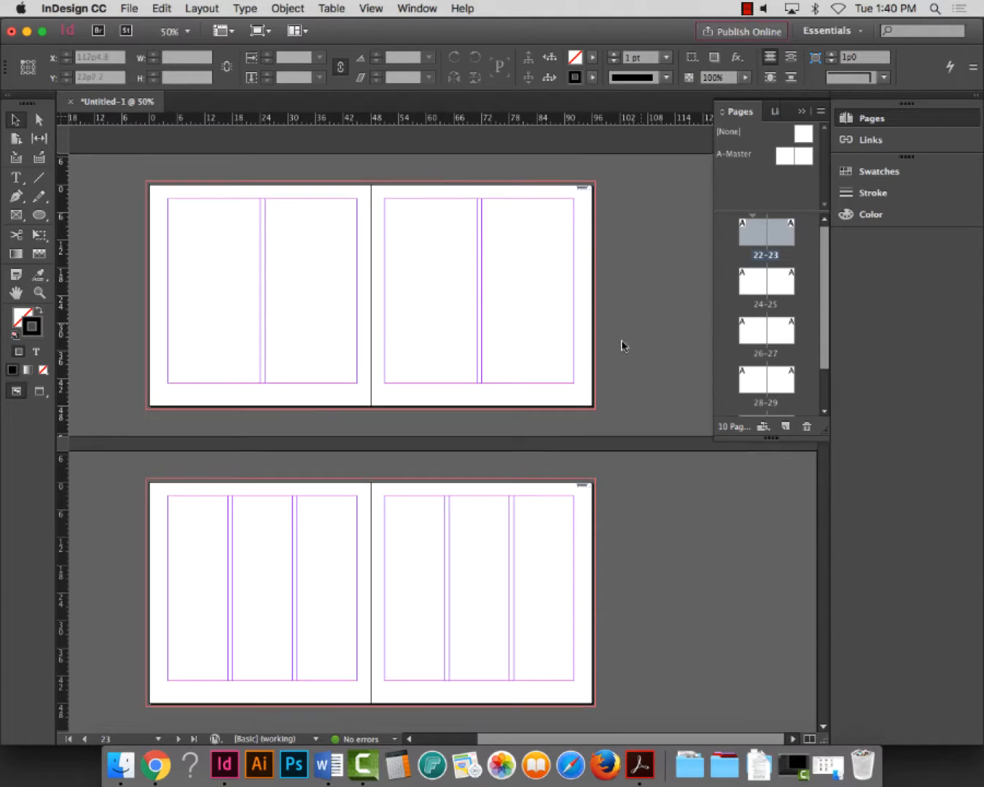
pyautogui.scroll(10, 413, 626)
pyautogui.scroll(-10, 385, 418)
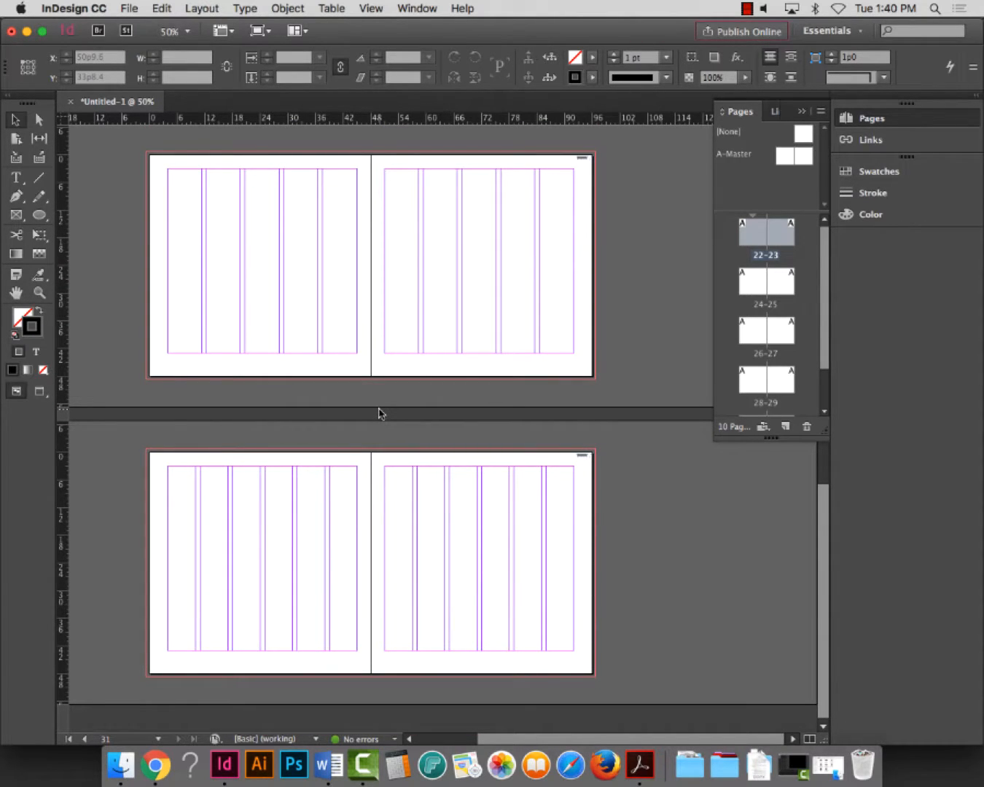
pyautogui.scroll(10, 378, 414)
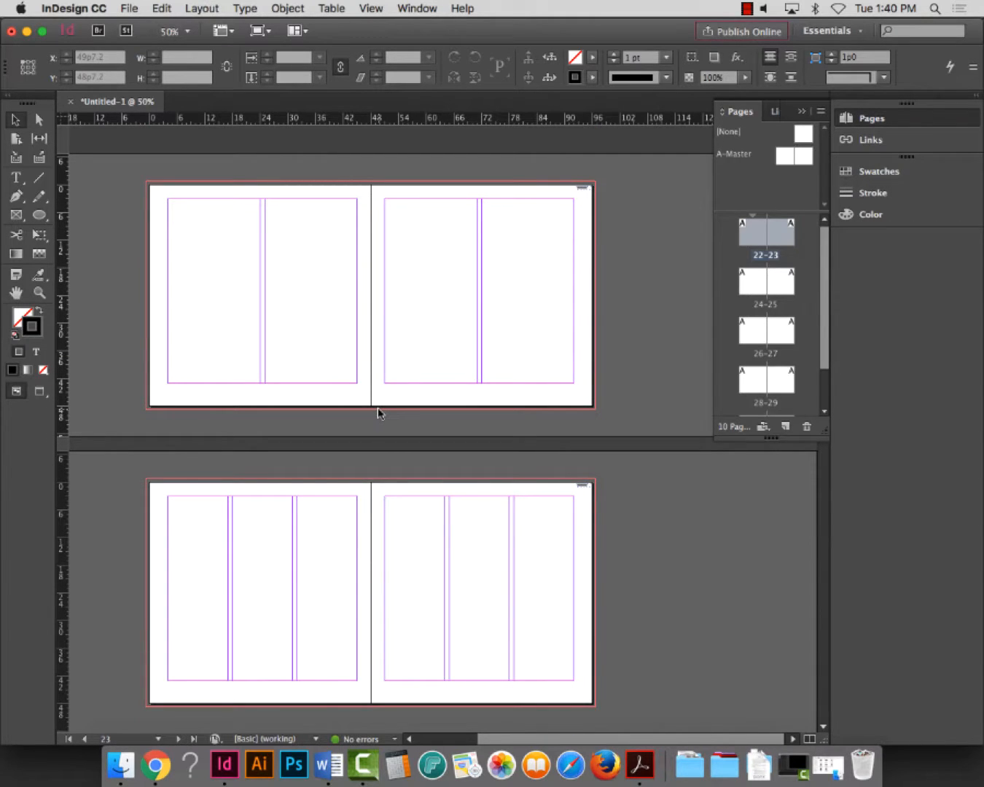
pyautogui.scroll(-10, 411, 409)
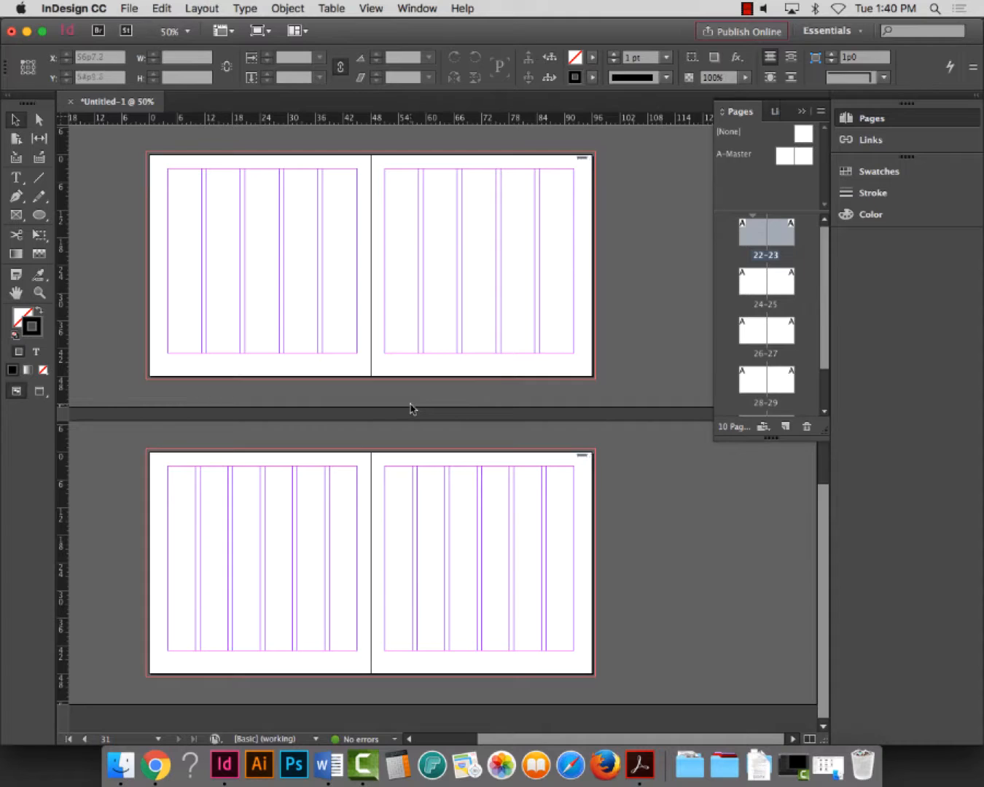
pyautogui.scroll(10, 412, 409)
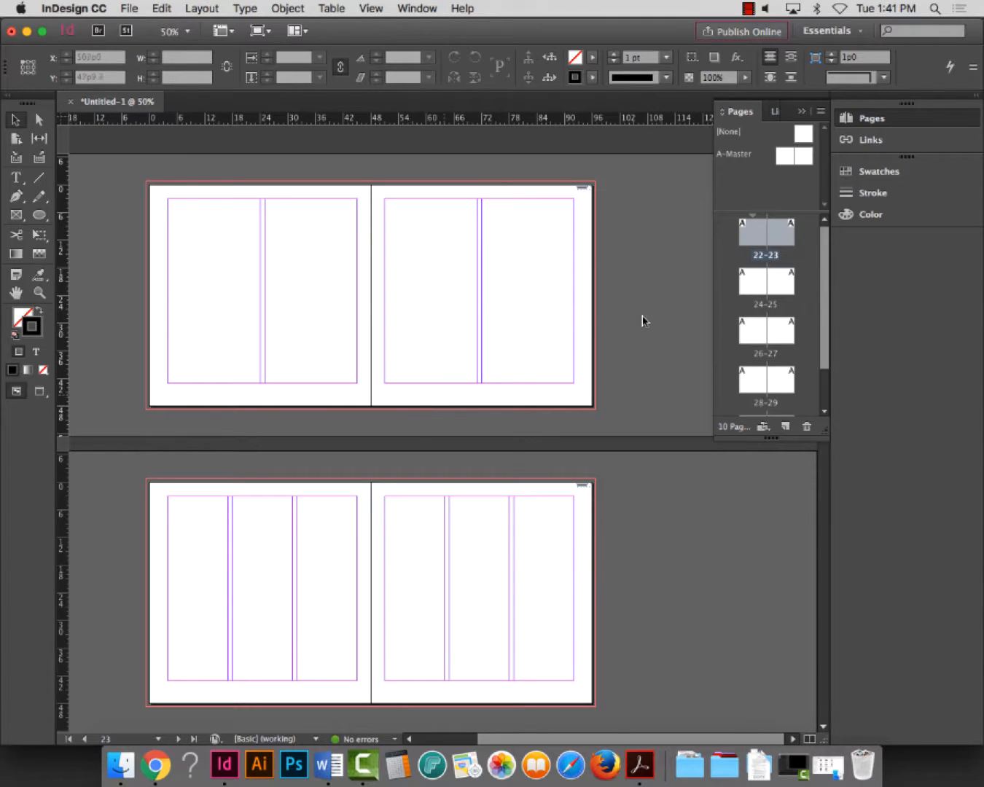
# Zoom in on the 22-23 spread and collapse the panel dock to icons to make room for the right page
pyautogui.doubleClick(758, 241)
pyautogui.click(39, 292)
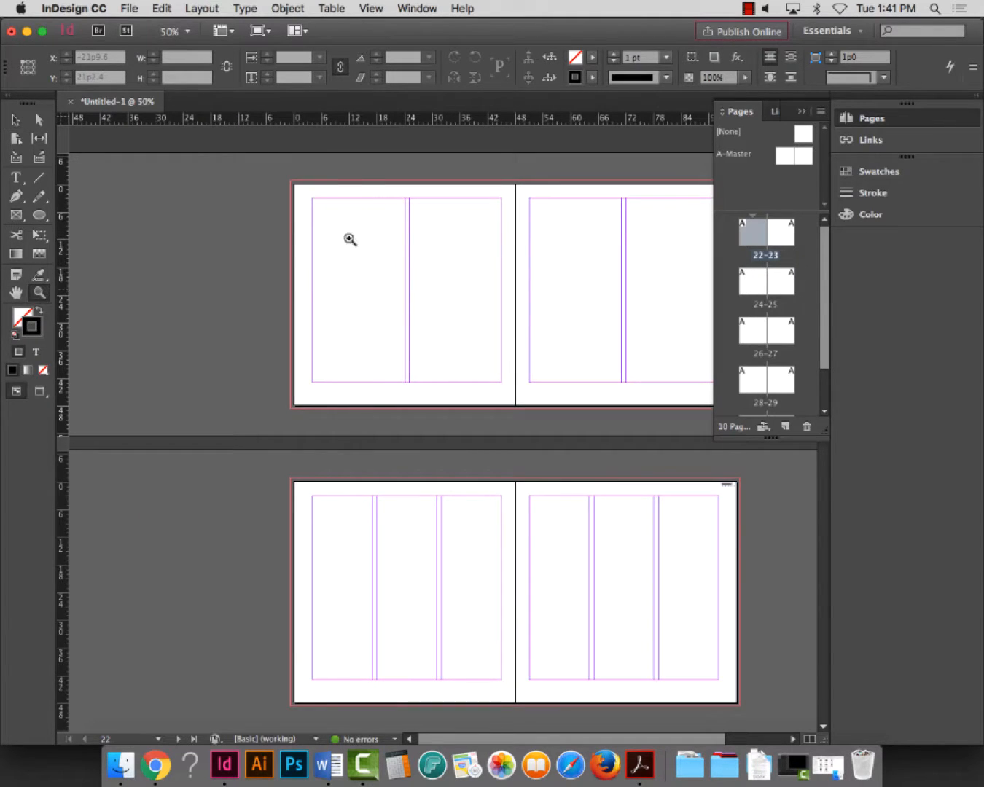
pyautogui.moveTo(265, 164); pyautogui.dragTo(656, 465)
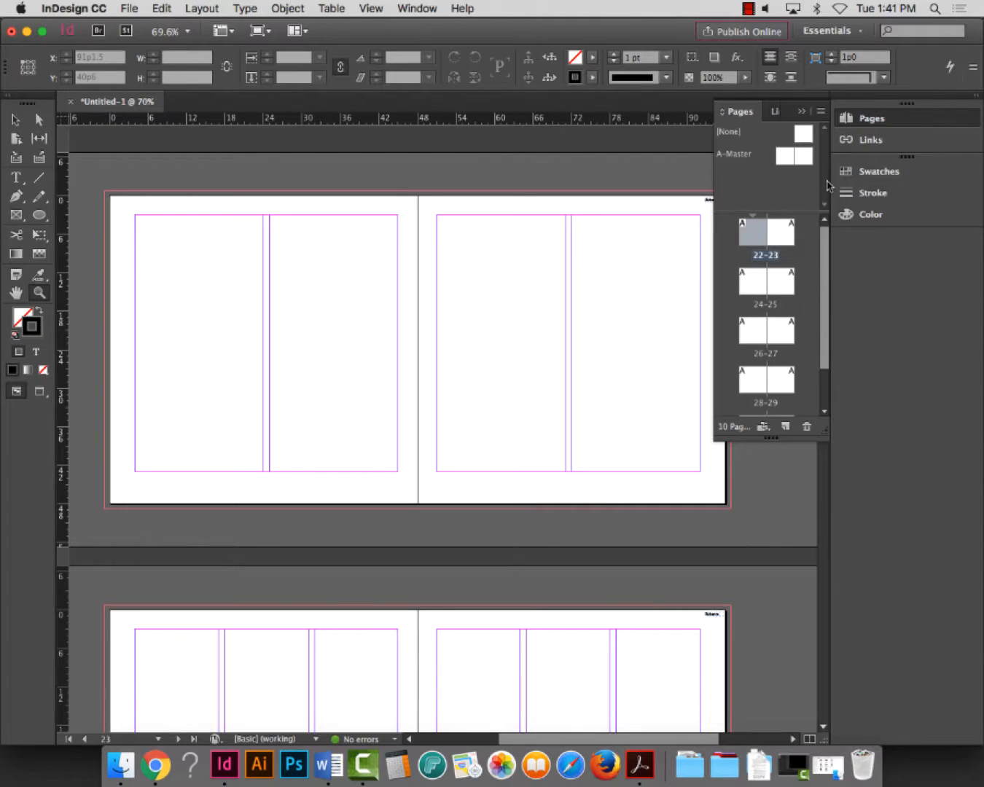
pyautogui.moveTo(830, 192); pyautogui.dragTo(969, 193)
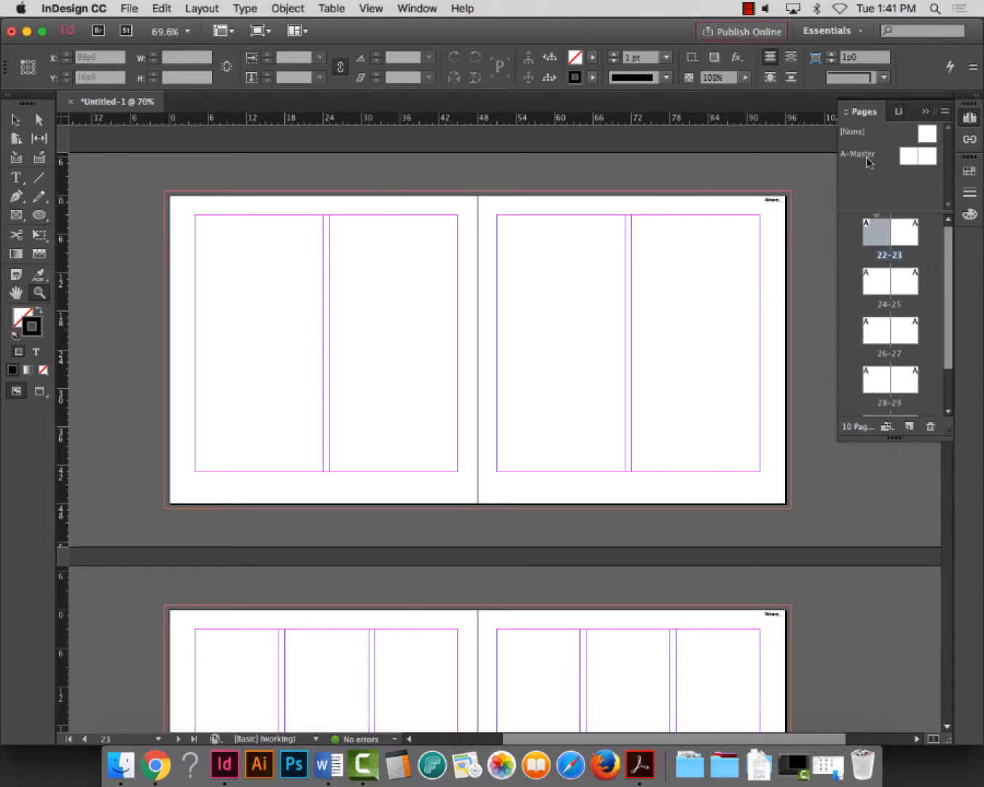
# Examine the full 22-23 spread, and switch to Chrome to check the Project 5 files and requirements on the assignment page
pyautogui.doubleClick(912, 245)
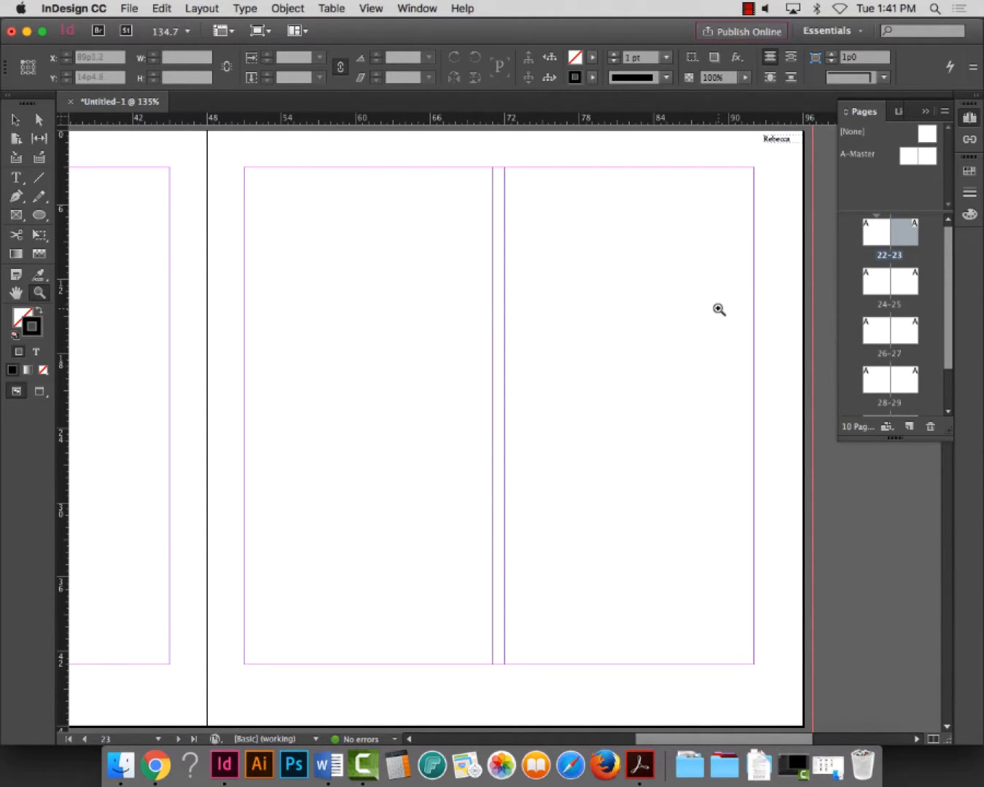
pyautogui.press('super+0')
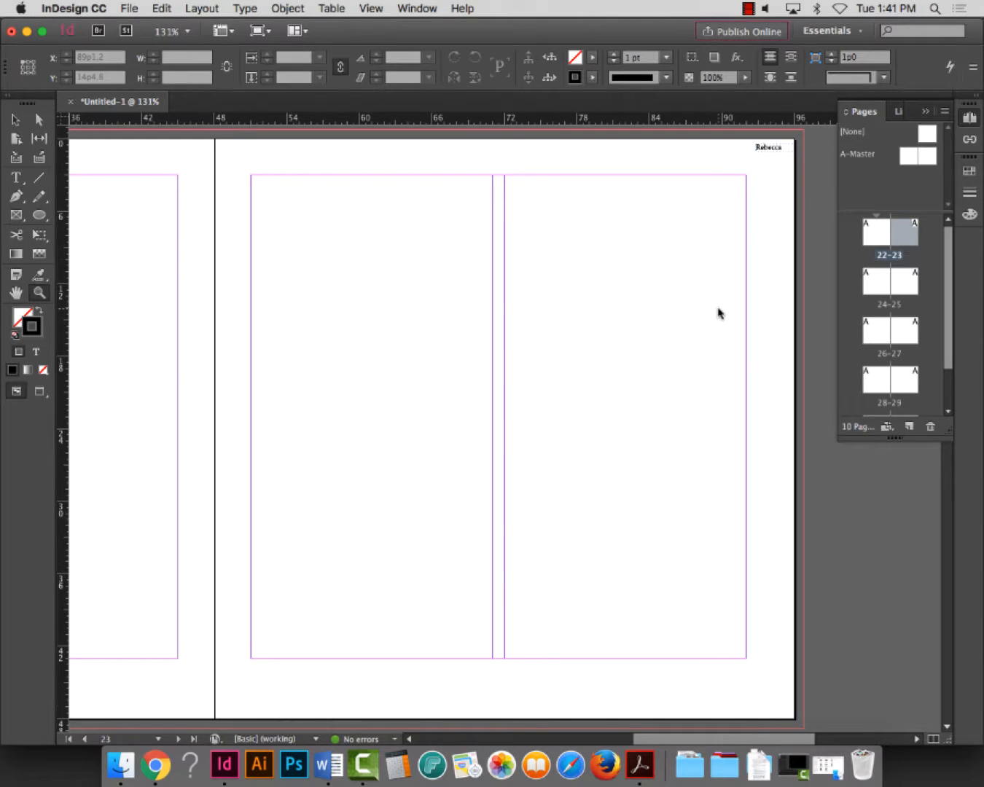
pyautogui.press('super+minus')
pyautogui.press('super+minus')
pyautogui.press('super+minus')
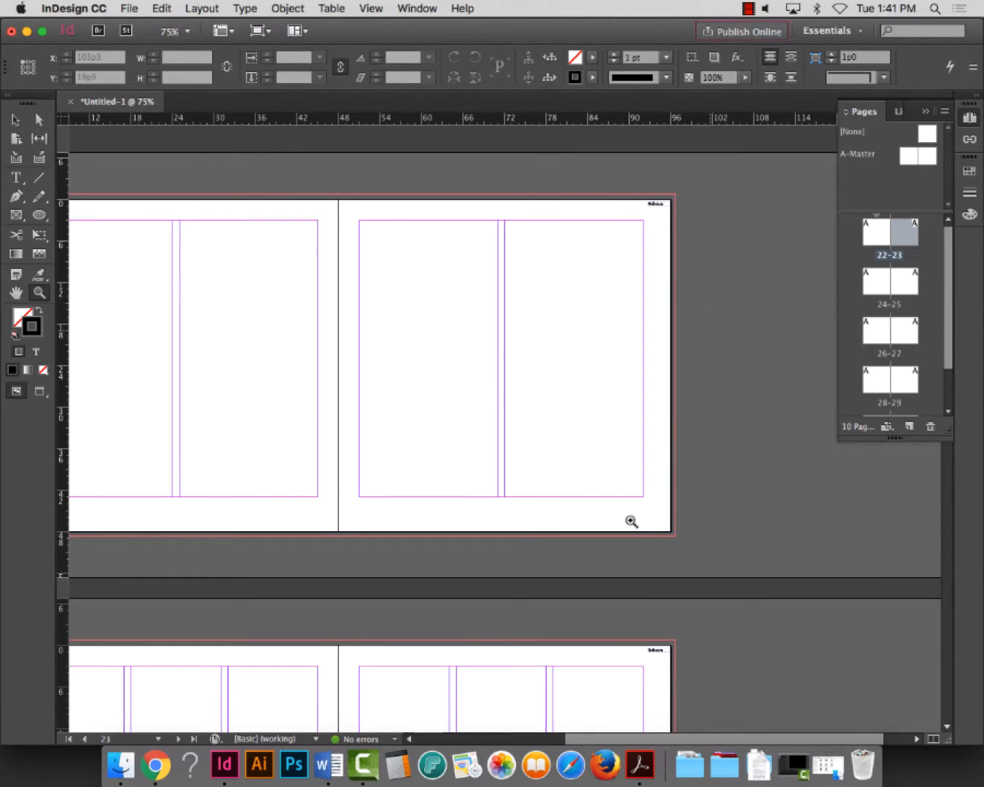
pyautogui.moveTo(800, 738); pyautogui.dragTo(746, 738)
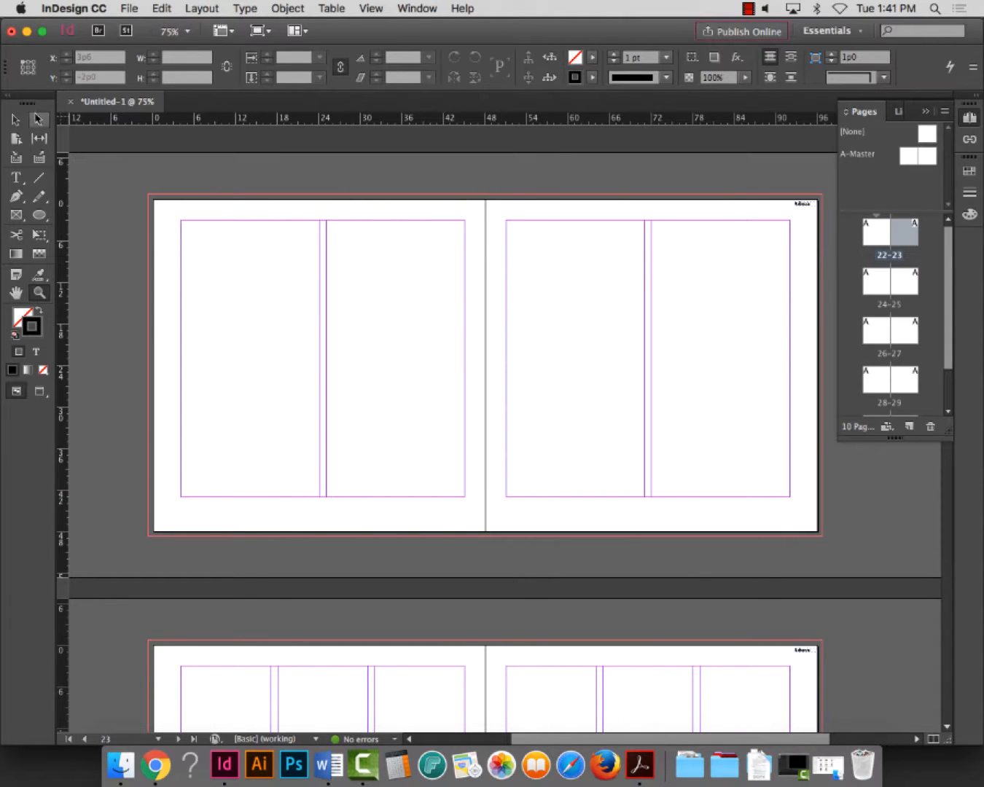
pyautogui.click(27, 31)
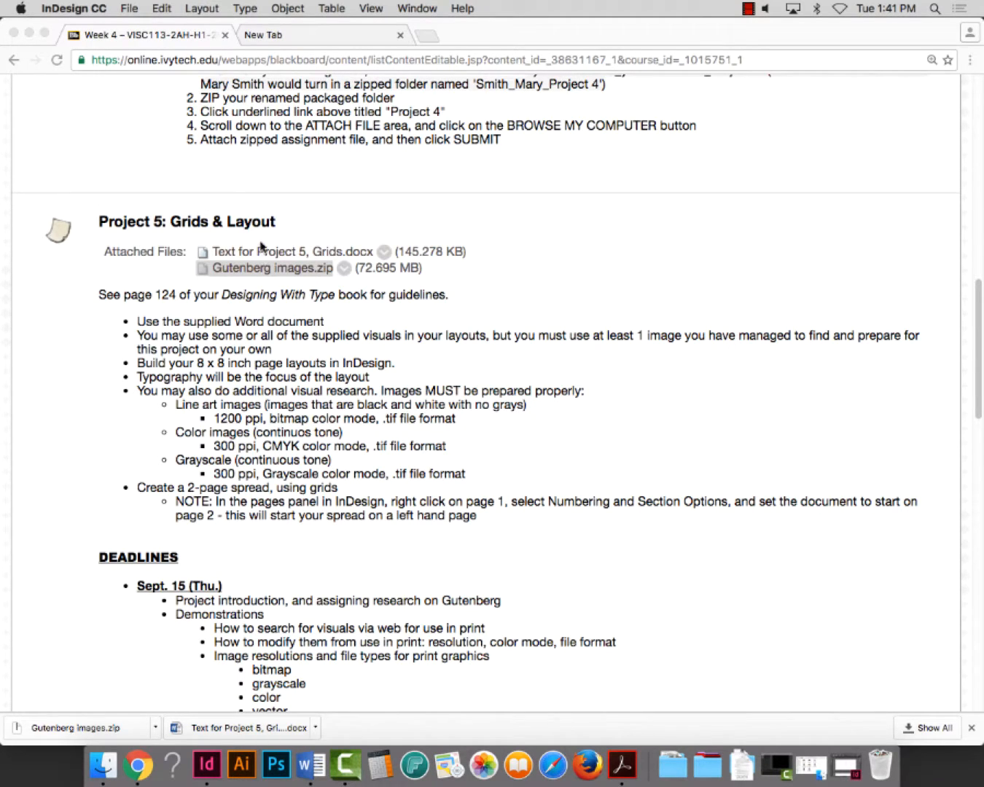
pyautogui.click(207, 764)
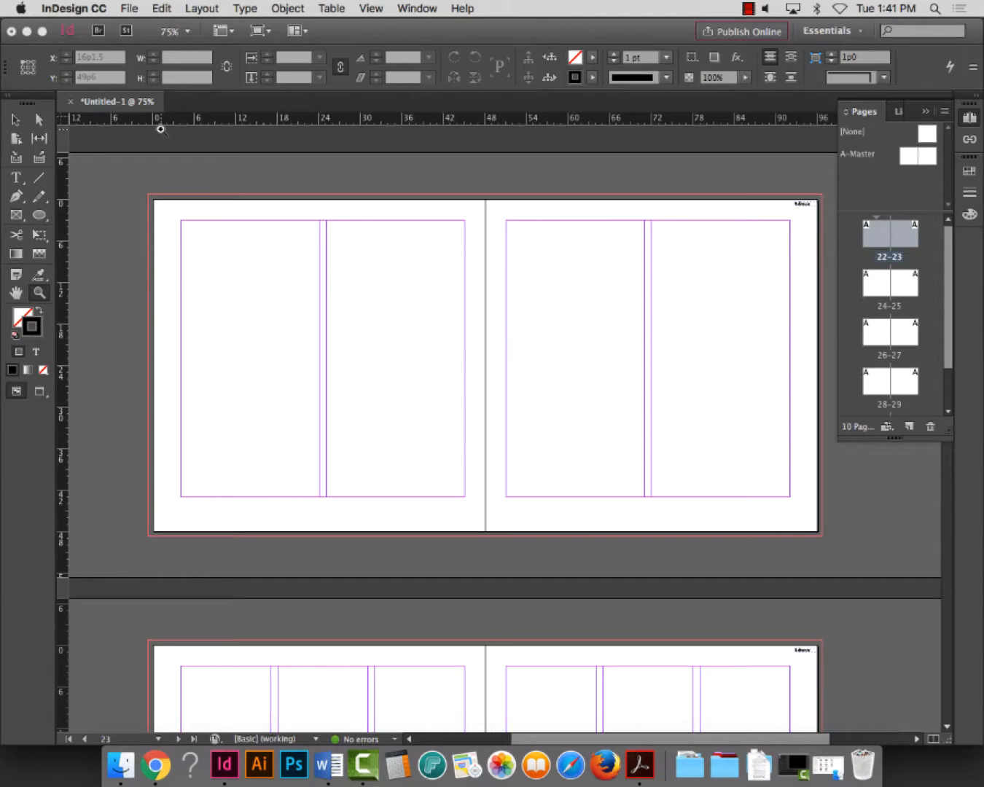
# Load Text for Project 5, Grids.docx from the Desktop's Project 5 folder for placing
pyautogui.click(131, 9)
pyautogui.click(164, 207)
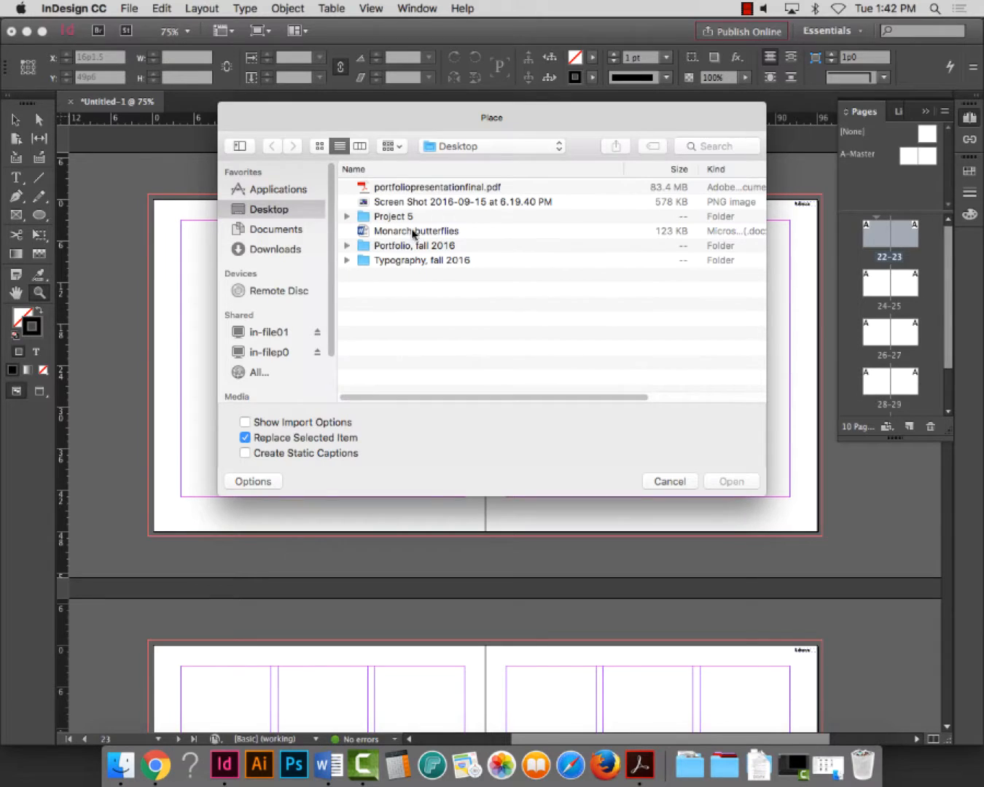
pyautogui.click(385, 221)
pyautogui.doubleClick(385, 219)
pyautogui.click(405, 204)
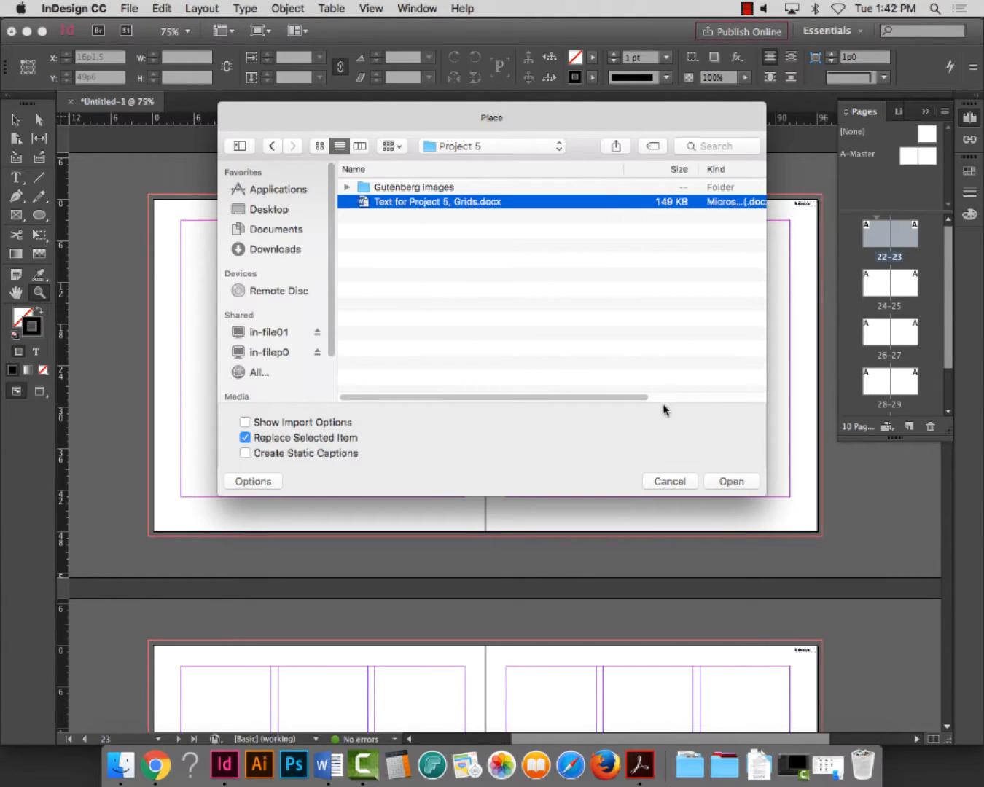
pyautogui.click(743, 487)
# Try to place the loaded text at the upper outer margin corner of page 22's first column
pyautogui.click(186, 277)
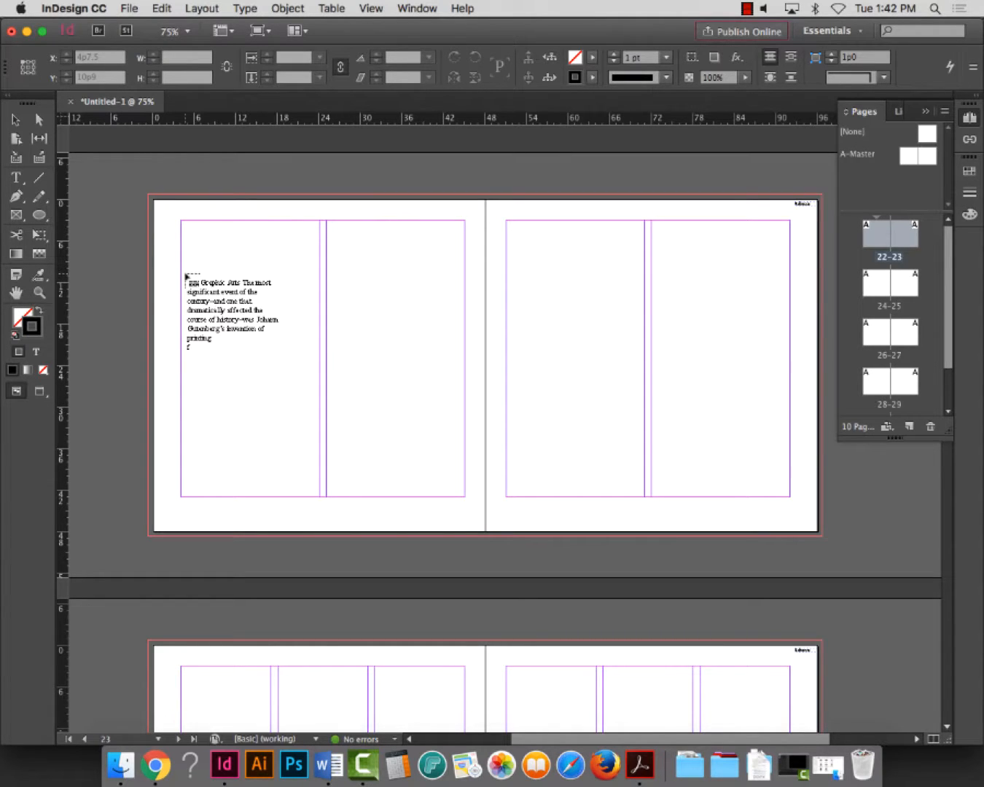
pyautogui.moveTo(186, 276); pyautogui.dragTo(182, 224)
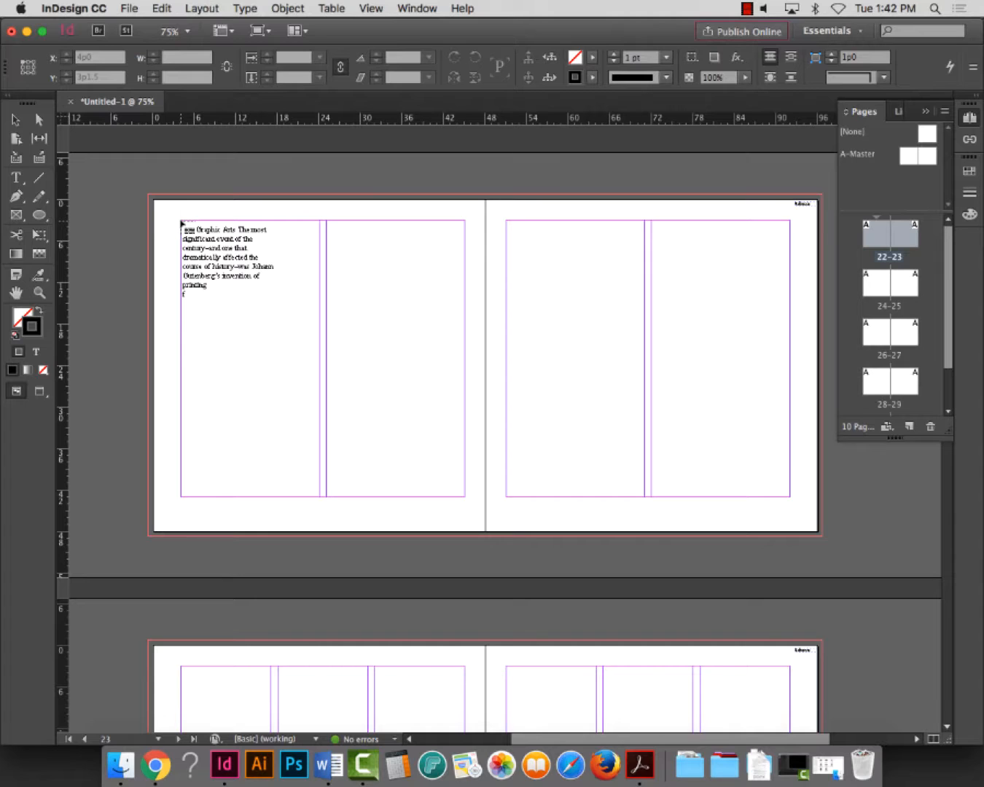
pyautogui.moveTo(182, 222); pyautogui.dragTo(182, 221)
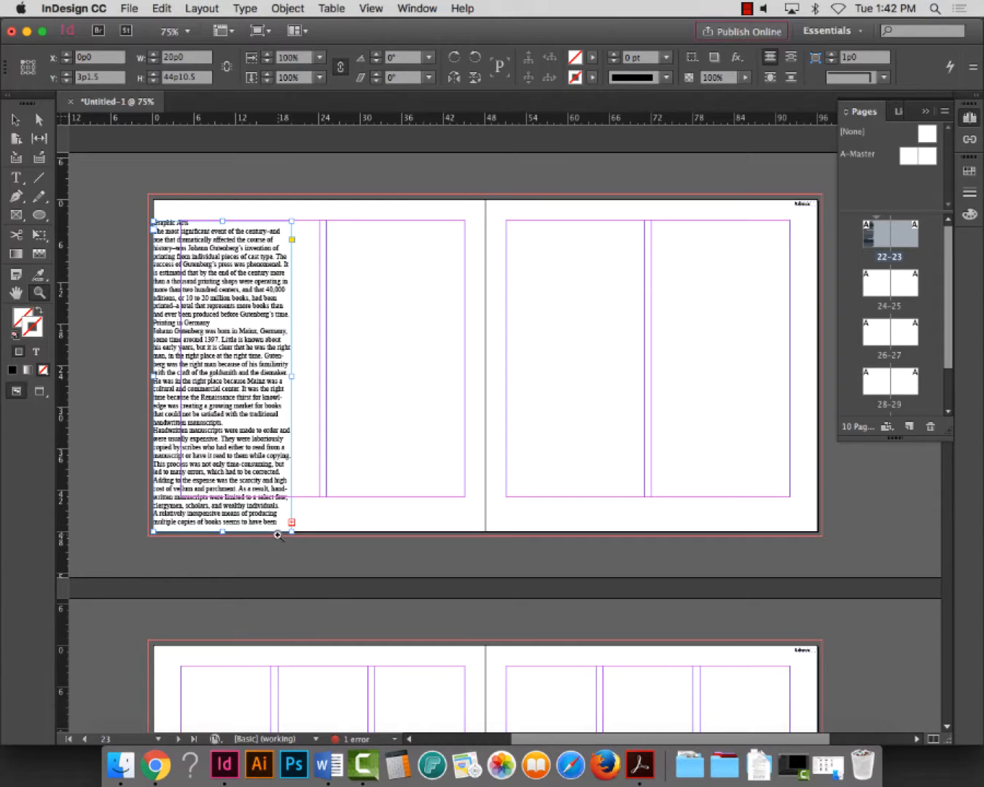
pyautogui.moveTo(279, 495); pyautogui.dragTo(181, 222)
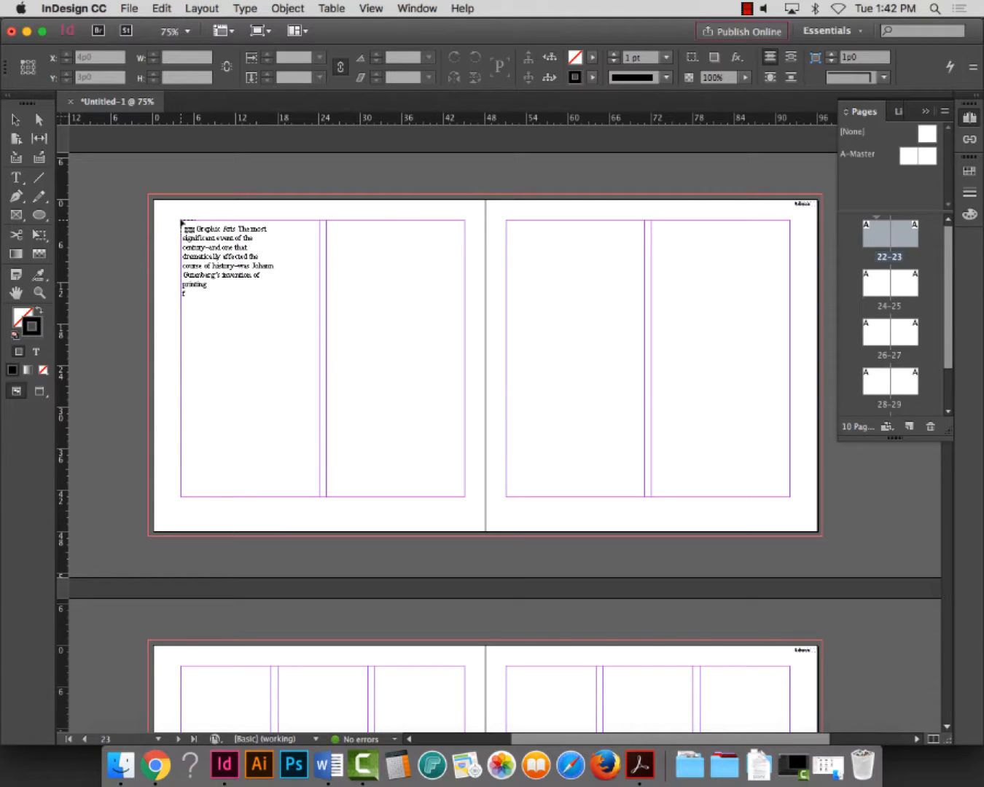
pyautogui.keyDown('shift'); pyautogui.click(180, 220); pyautogui.keyUp('shift')
pyautogui.press('super+equal')
pyautogui.press('super+equal')
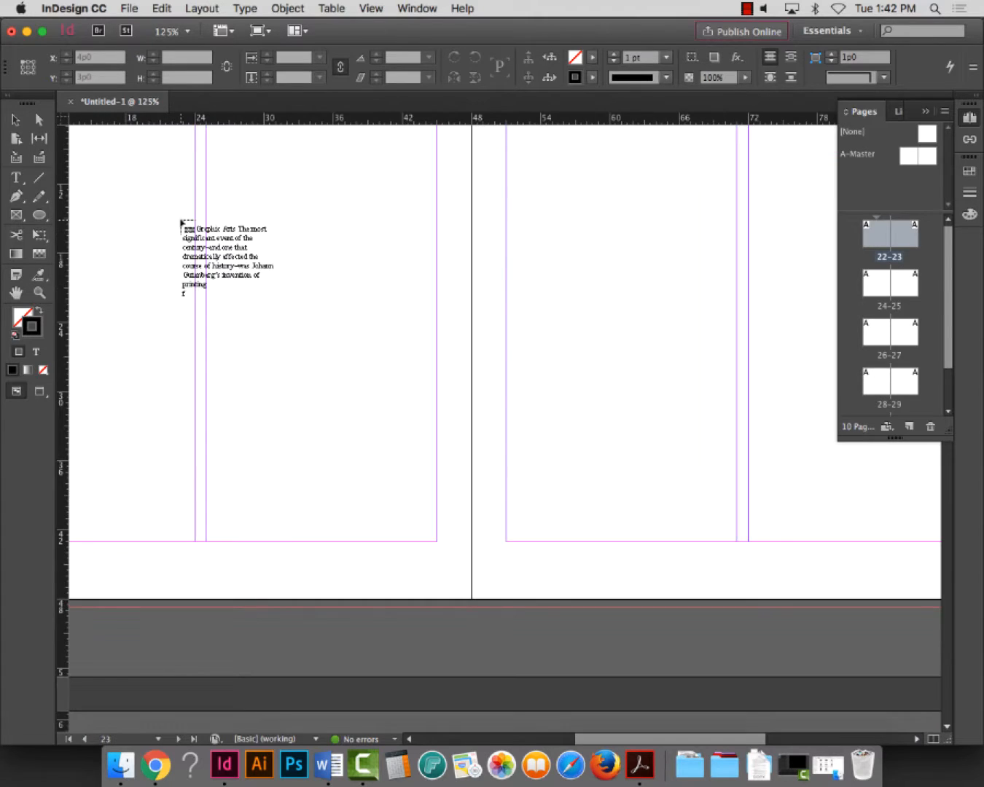
pyautogui.moveTo(249, 275); pyautogui.dragTo(519, 372)
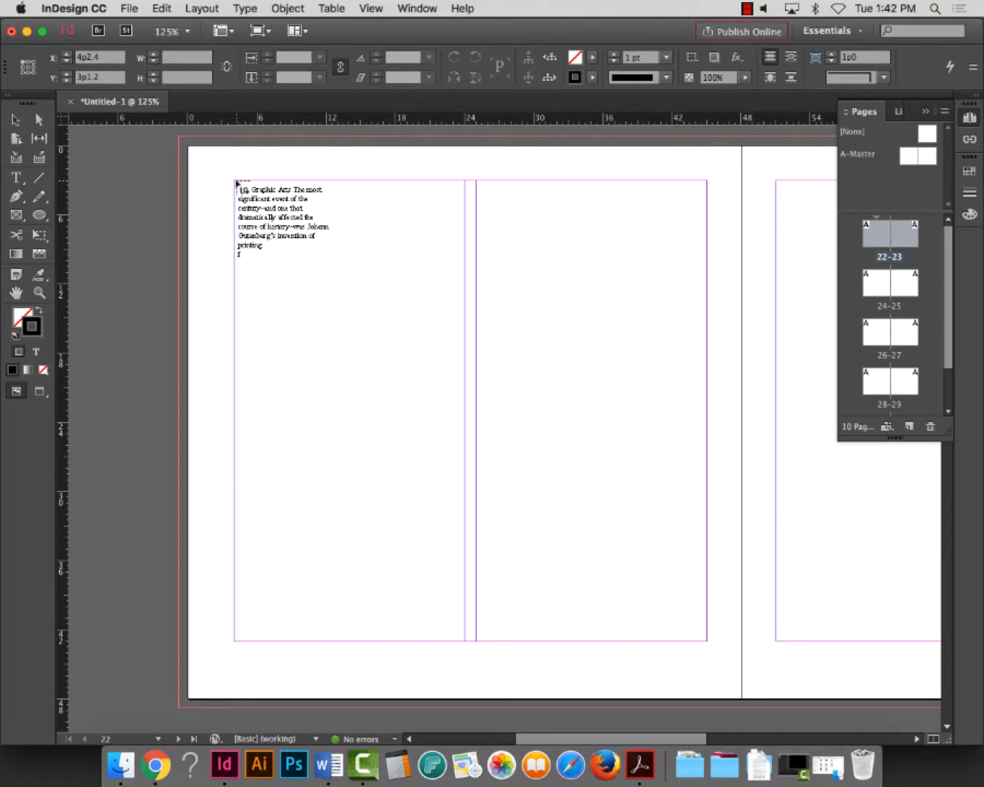
pyautogui.press('super+Tab')
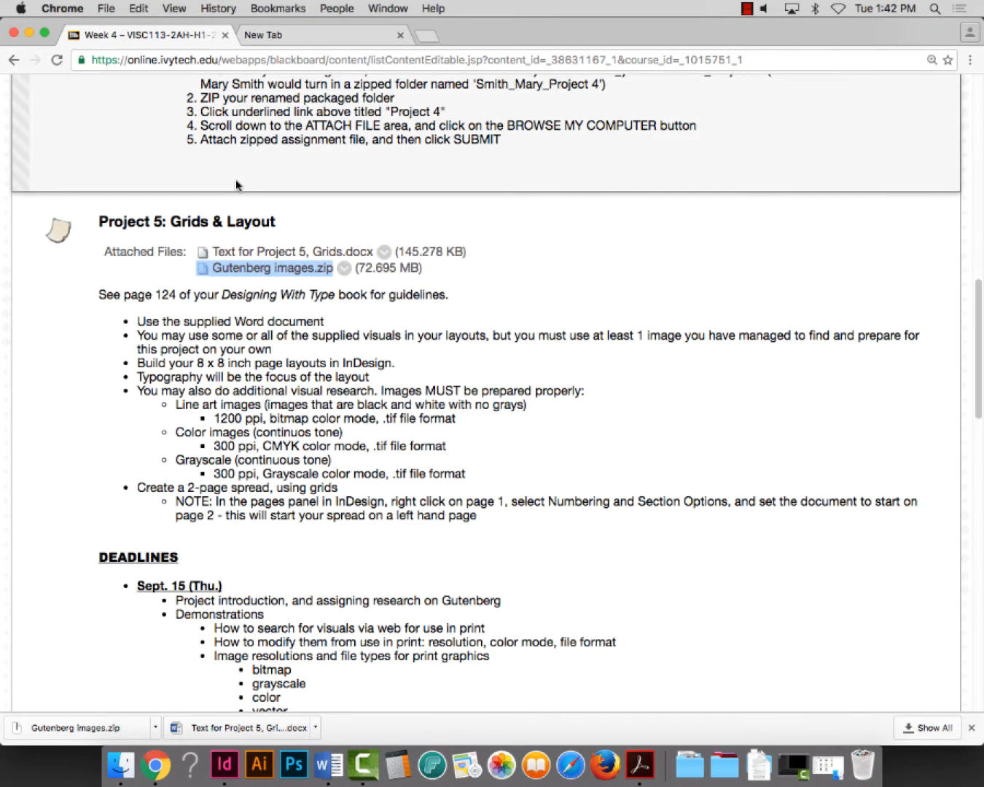
pyautogui.click(226, 765)
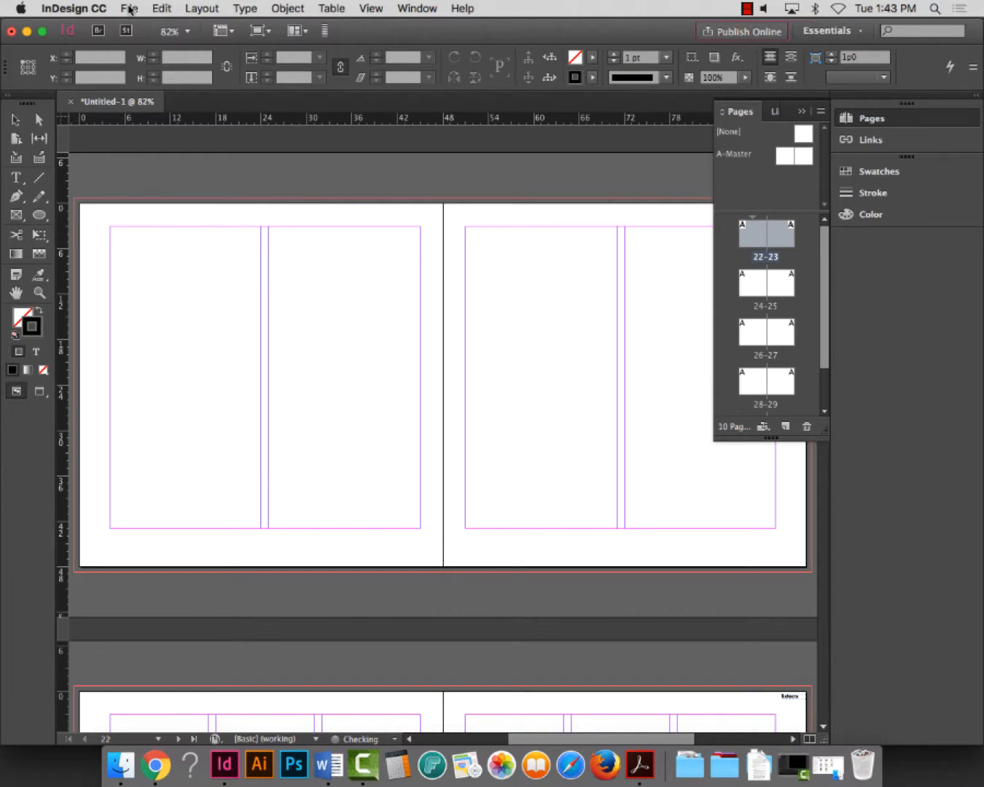
# Save the document in the Desktop's Project 5 folder under the first name followed by "Project 5"
pyautogui.click(129, 9)
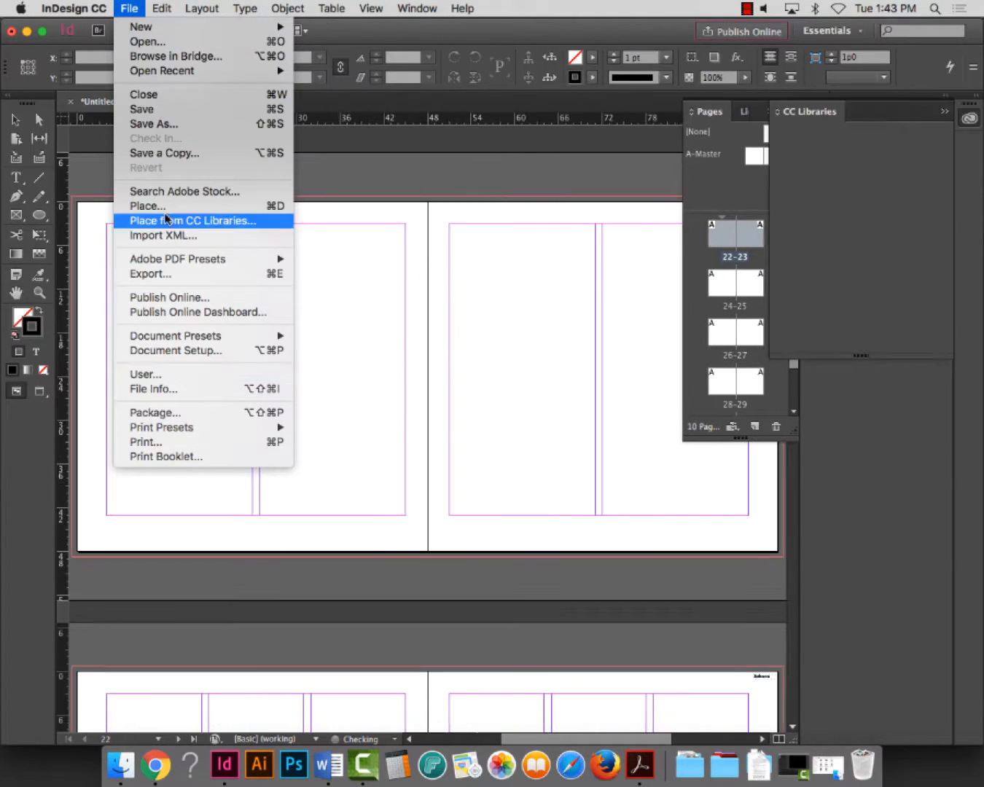
pyautogui.click(152, 124)
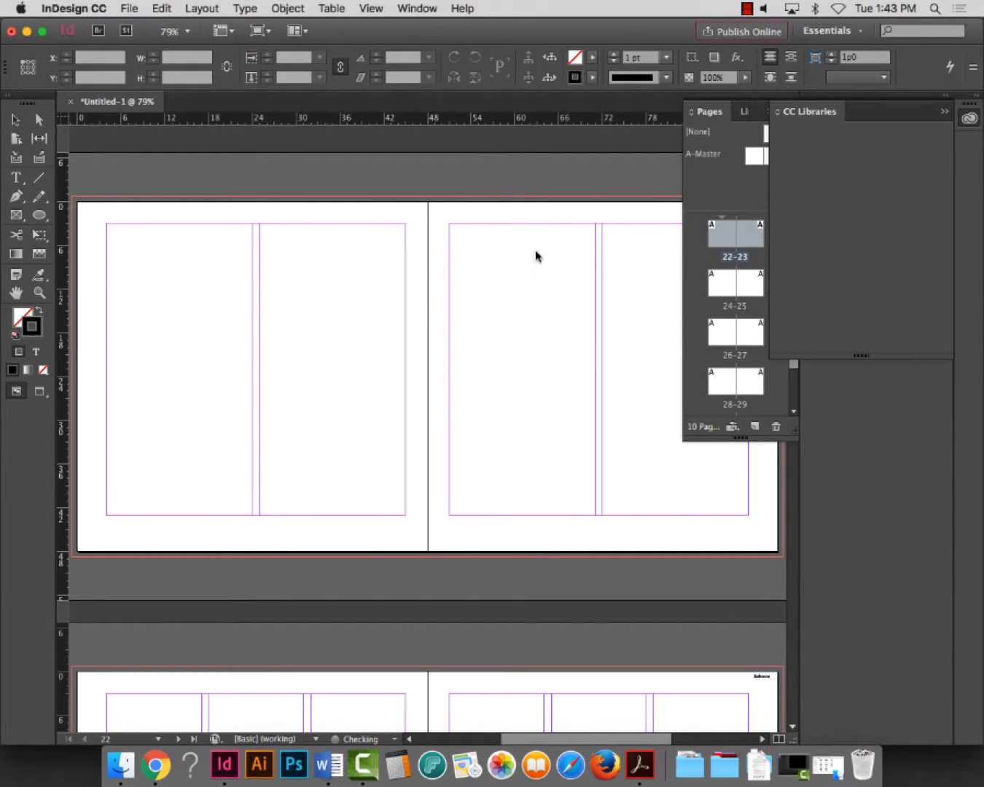
pyautogui.write('Re')
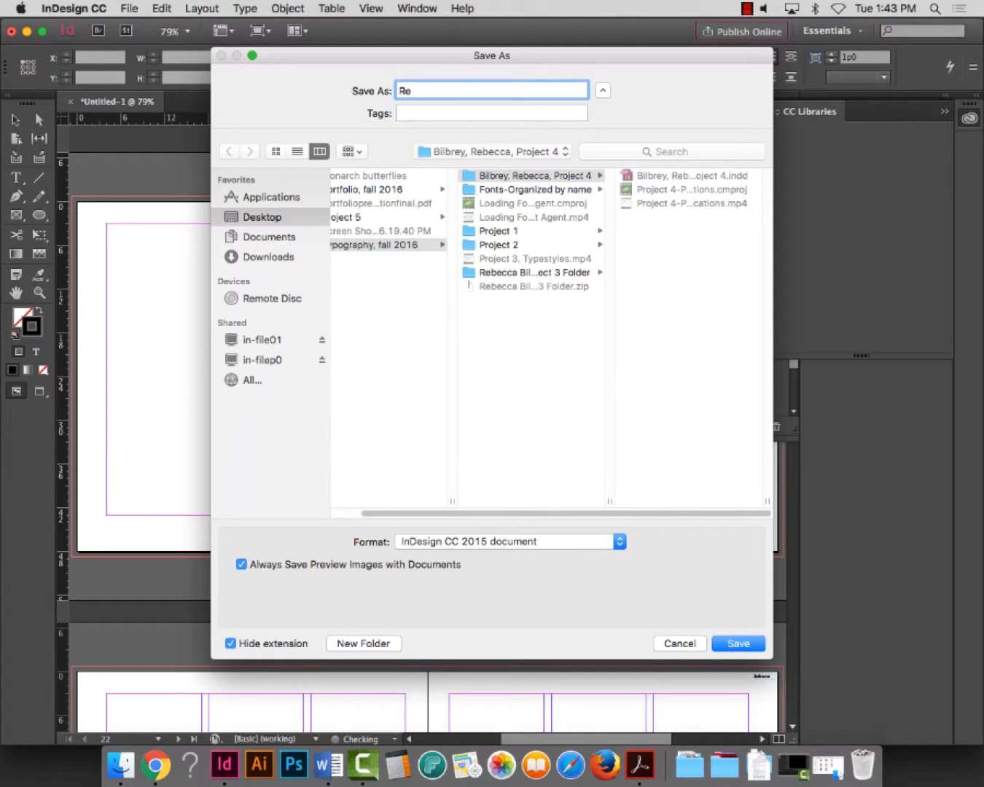
pyautogui.write('becca Pro')
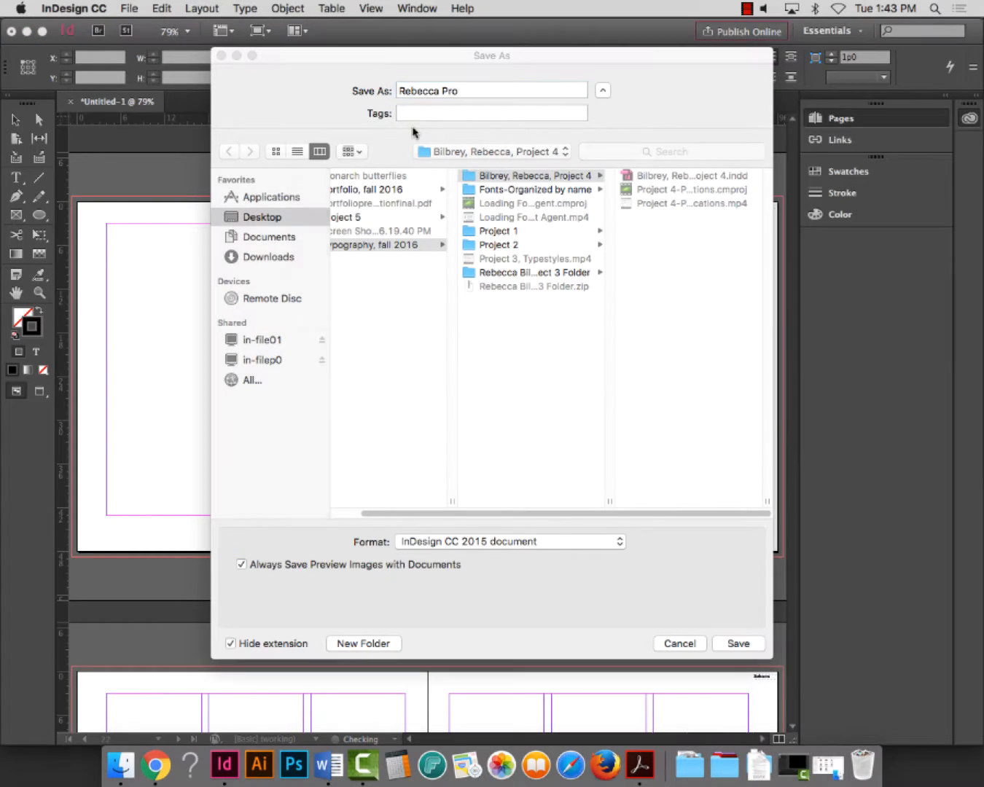
pyautogui.click(435, 270)
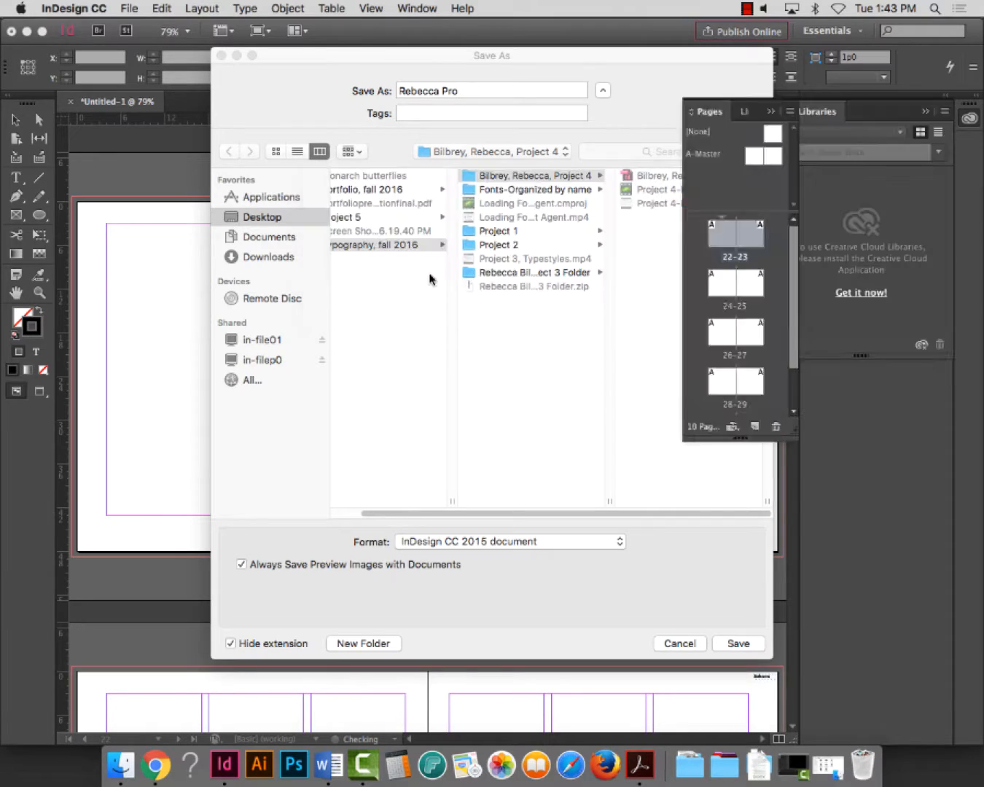
pyautogui.write('ject 5')
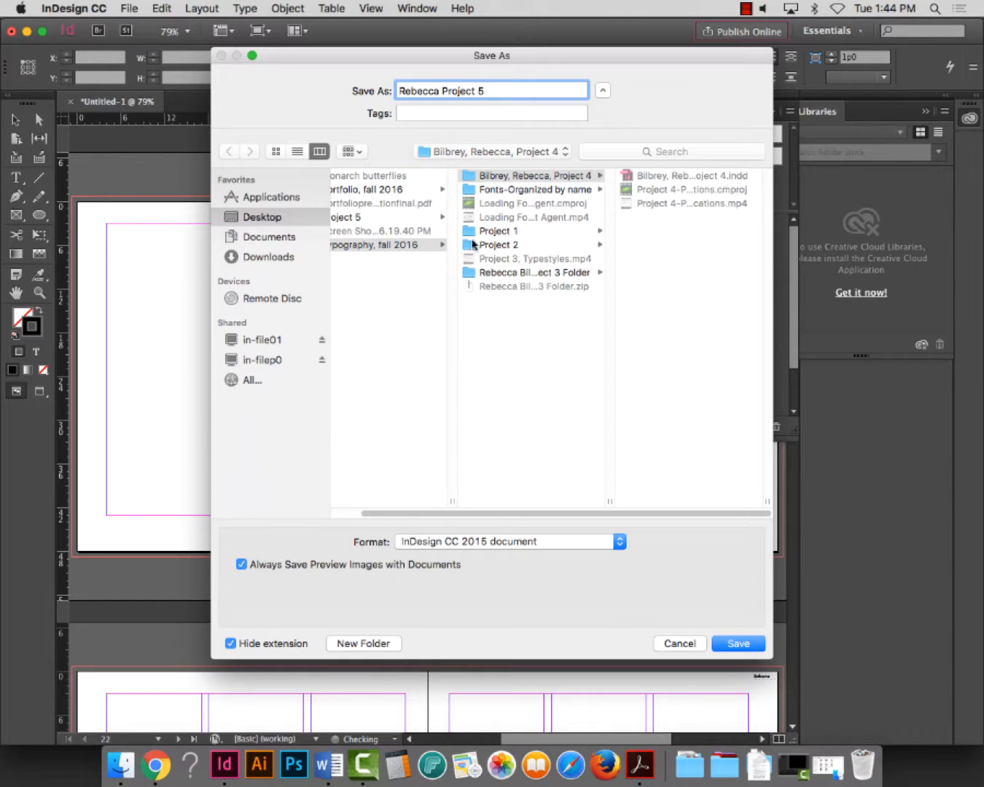
pyautogui.click(265, 218)
pyautogui.click(393, 218)
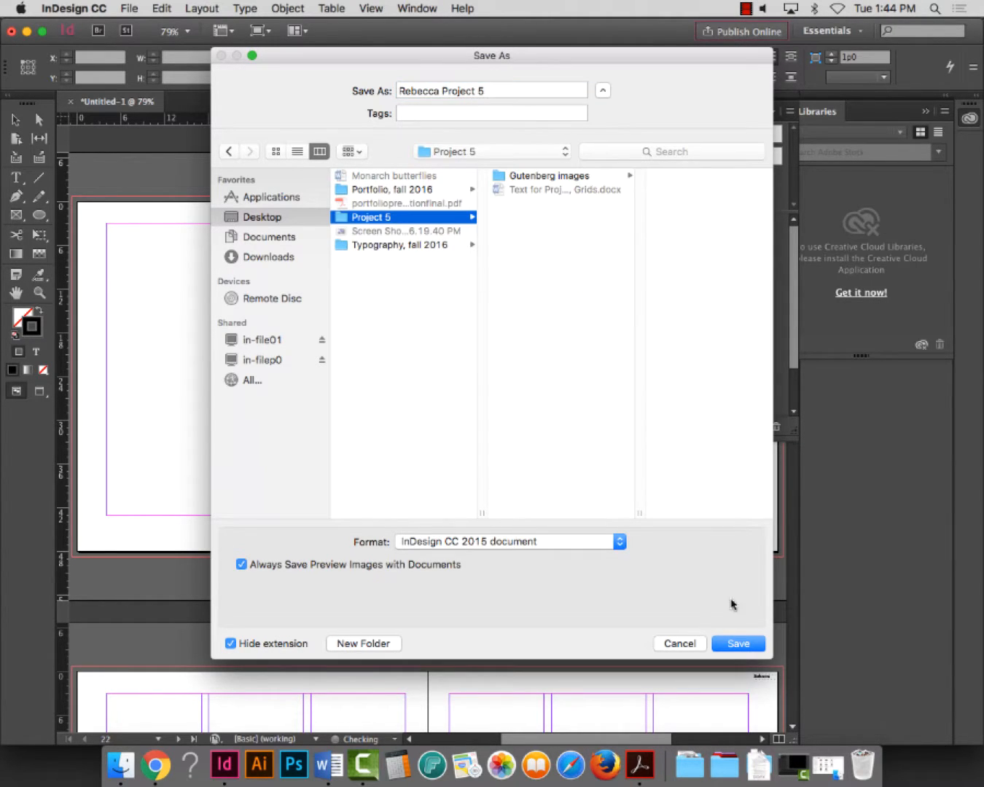
pyautogui.click(748, 644)
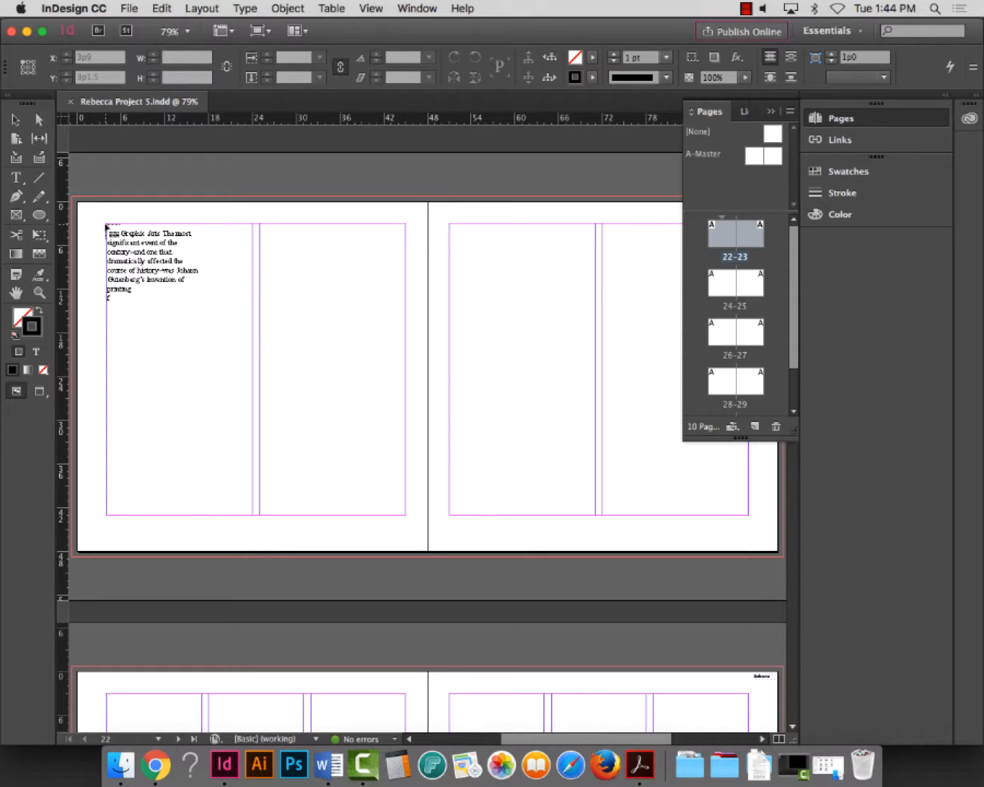
# Place the loaded text on page 22 and fit its frame to the first column at X 4p0, ending at the bottom margin
pyautogui.doubleClick(725, 236)
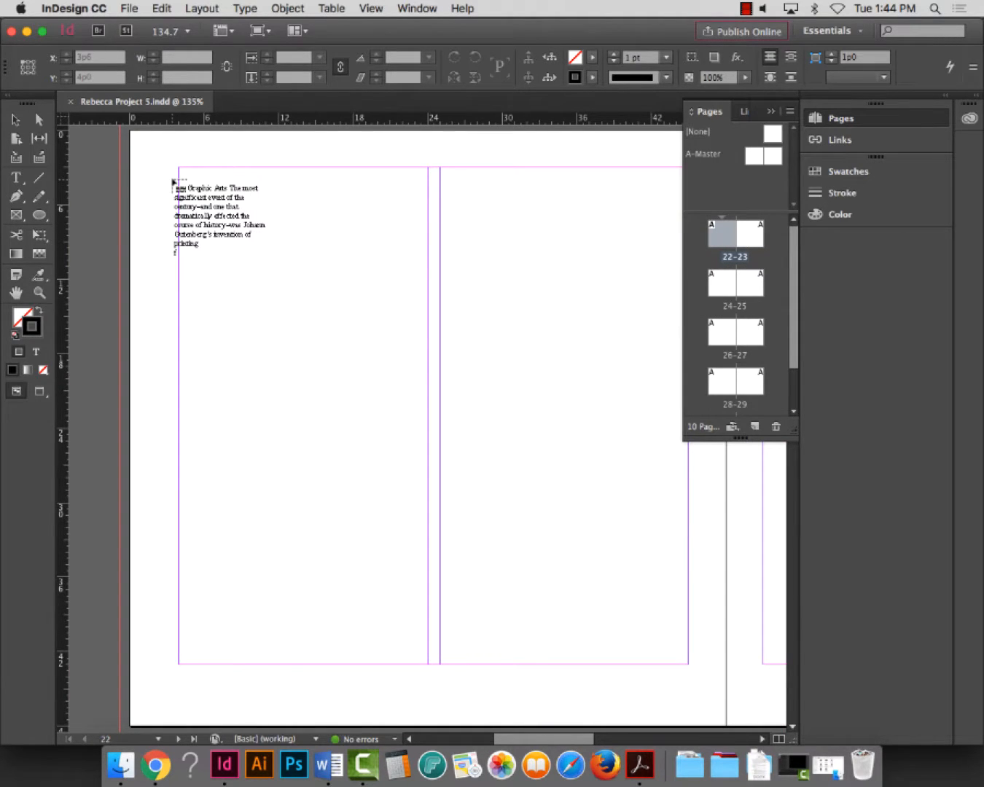
pyautogui.press('super+1')
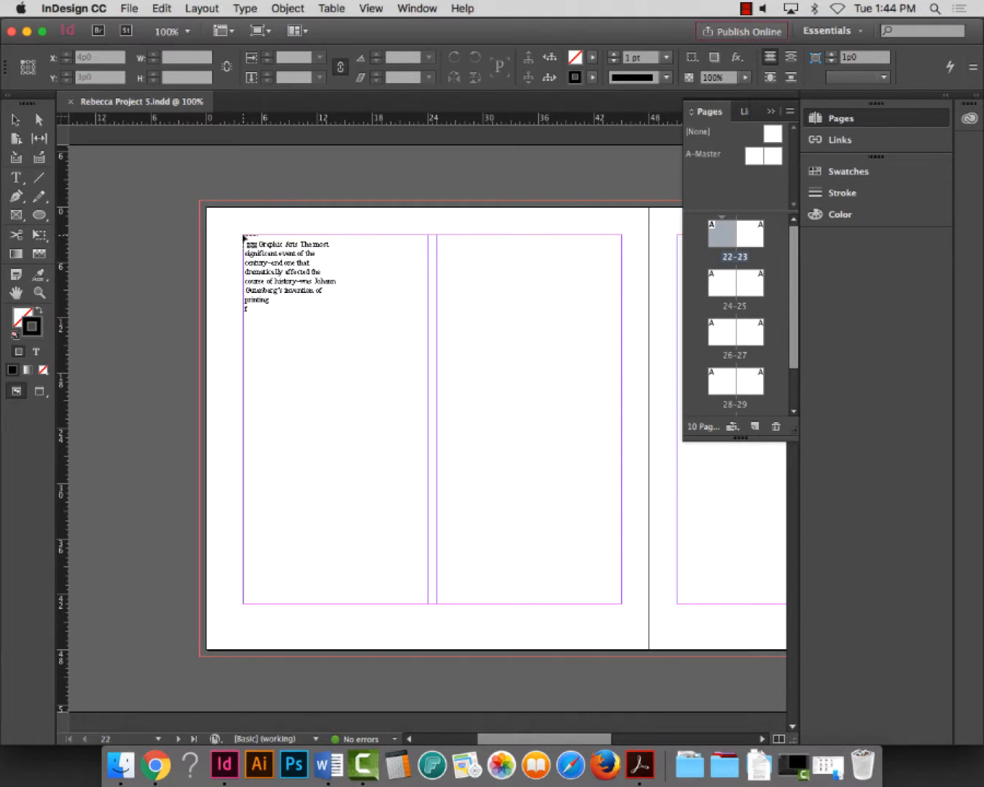
pyautogui.click(244, 235)
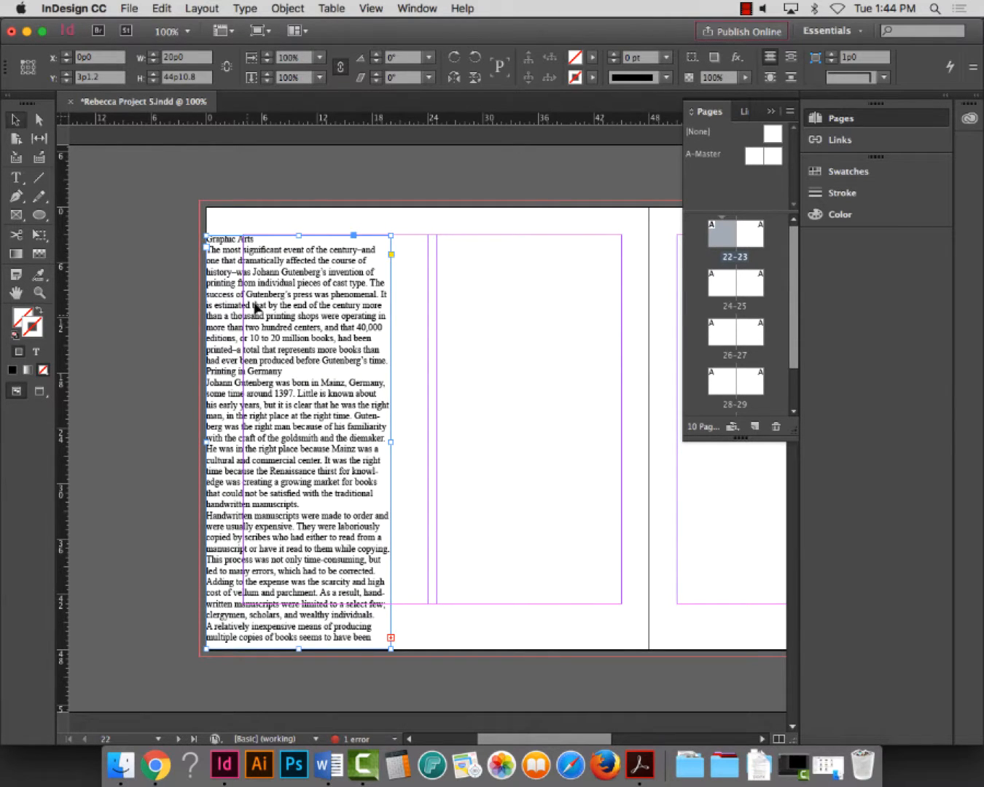
pyautogui.moveTo(242, 304); pyautogui.dragTo(278, 305)
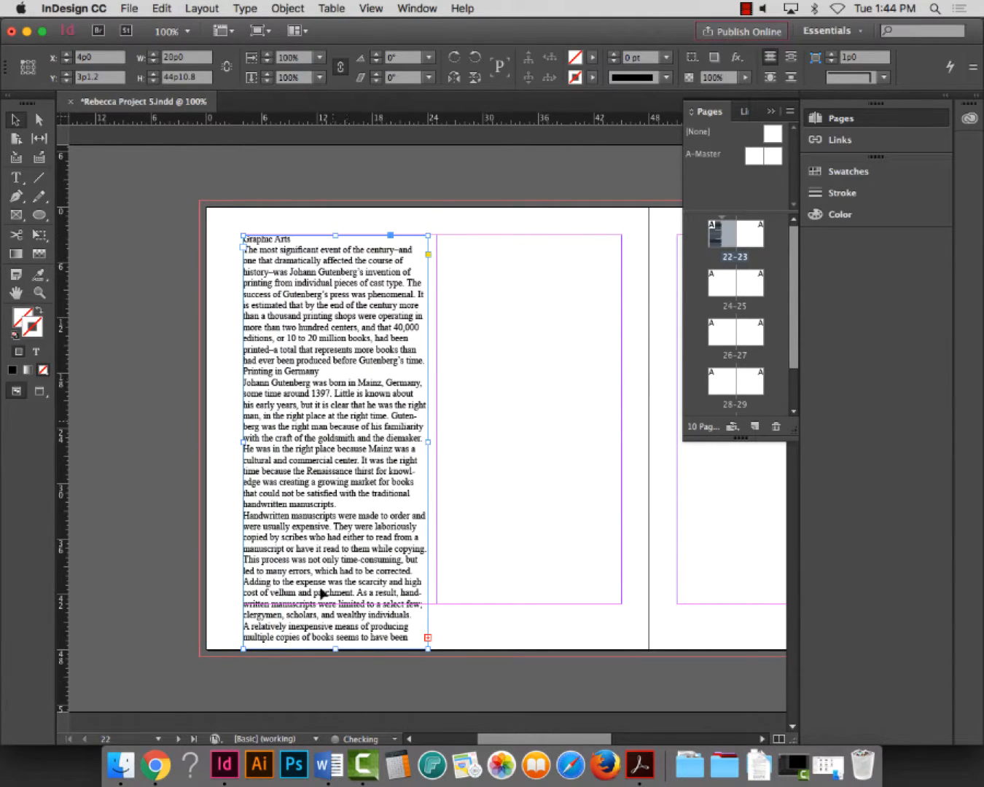
pyautogui.moveTo(337, 650); pyautogui.dragTo(339, 603)
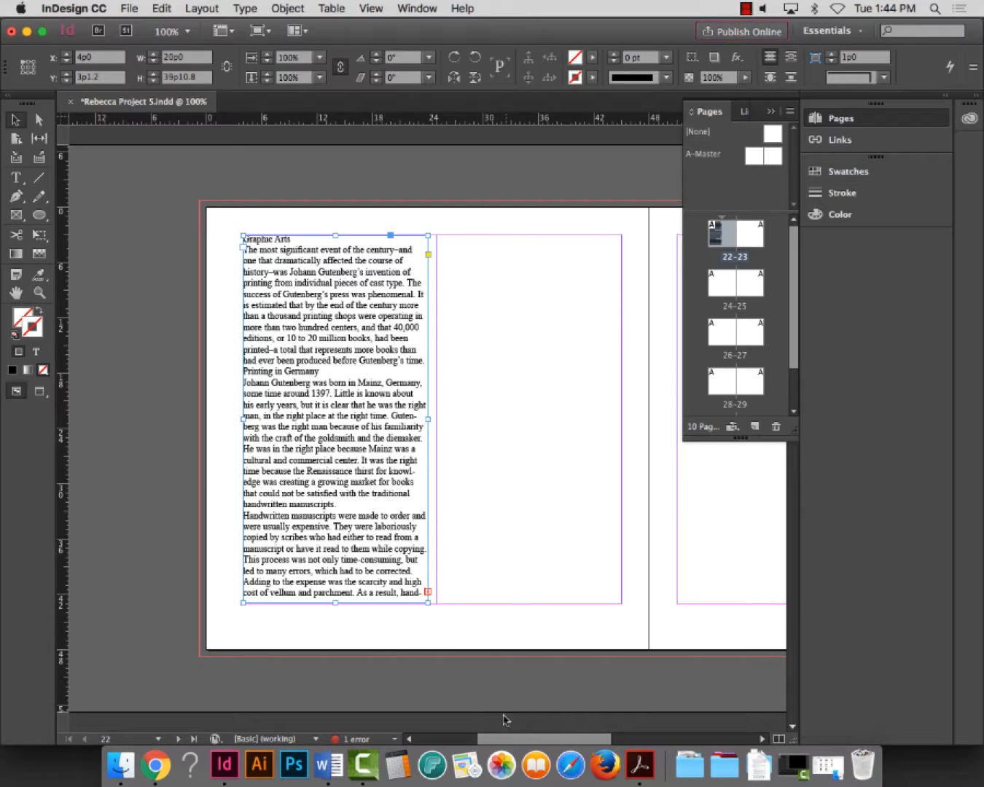
# Thread the overset text into page 22's second column, aligning the frame at X 25p0 and ending it at the bottom margin
pyautogui.moveTo(539, 739); pyautogui.dragTo(565, 744)
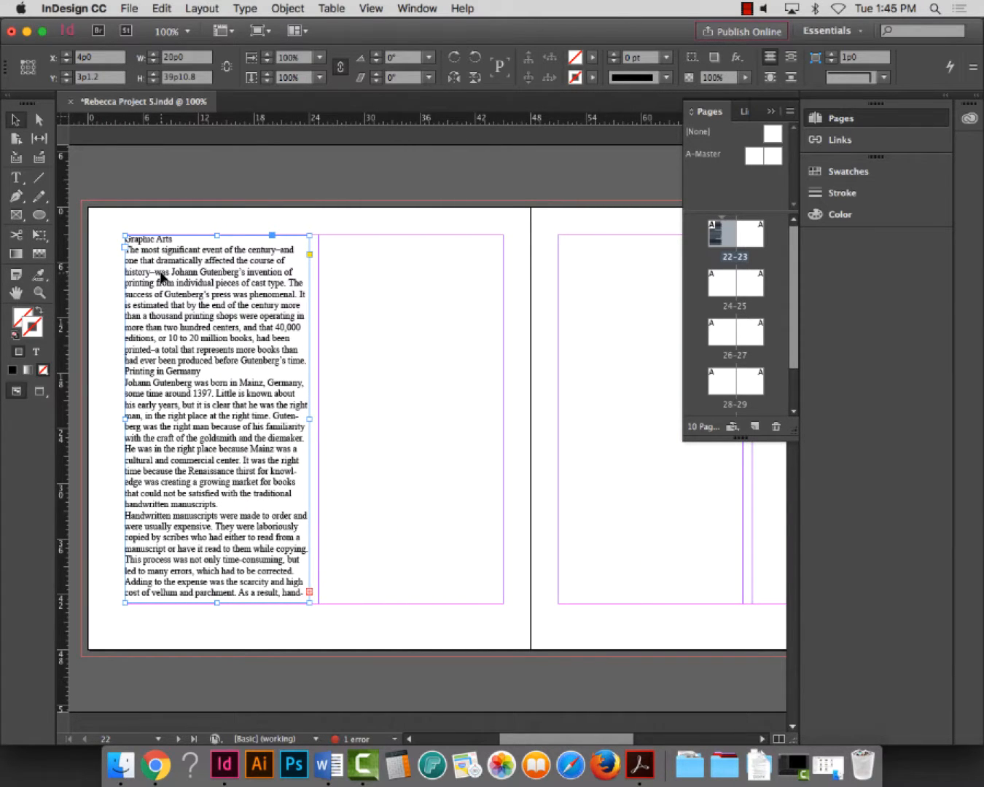
pyautogui.click(310, 594)
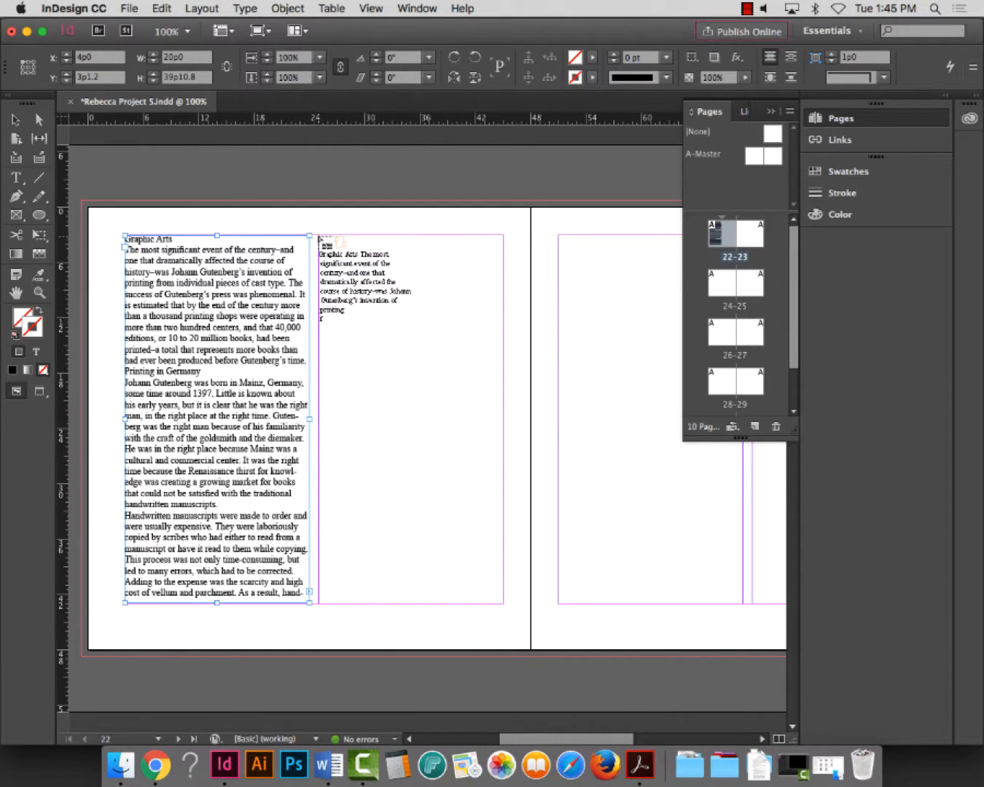
pyautogui.click(319, 234)
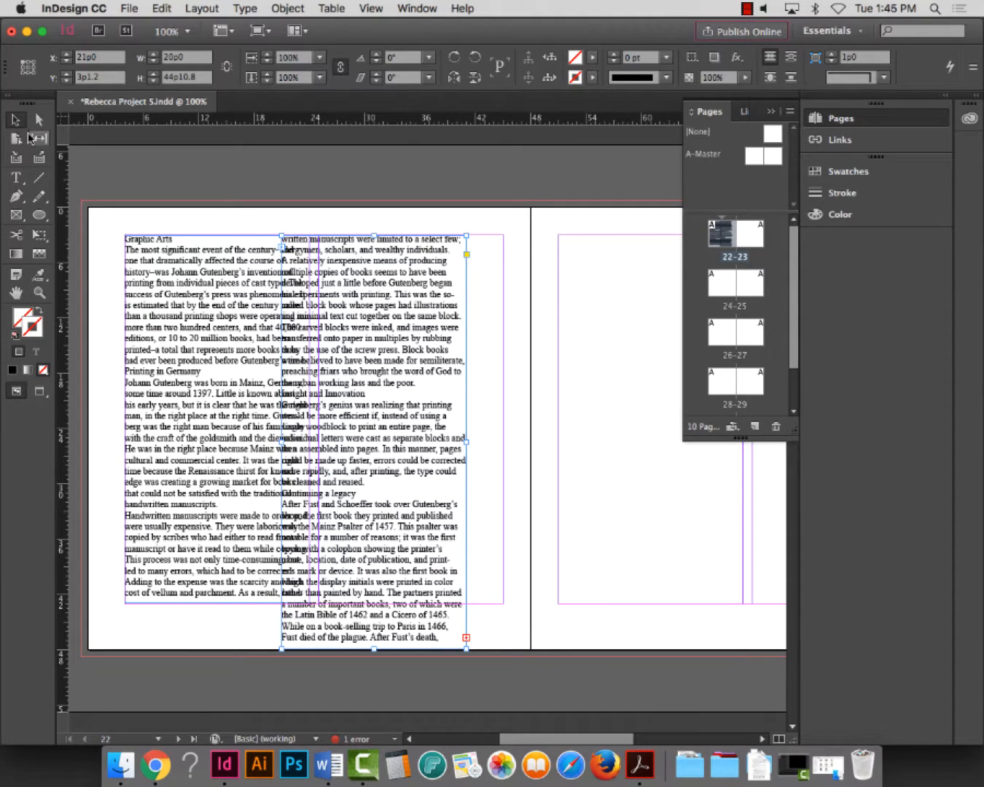
pyautogui.moveTo(357, 271); pyautogui.dragTo(393, 273)
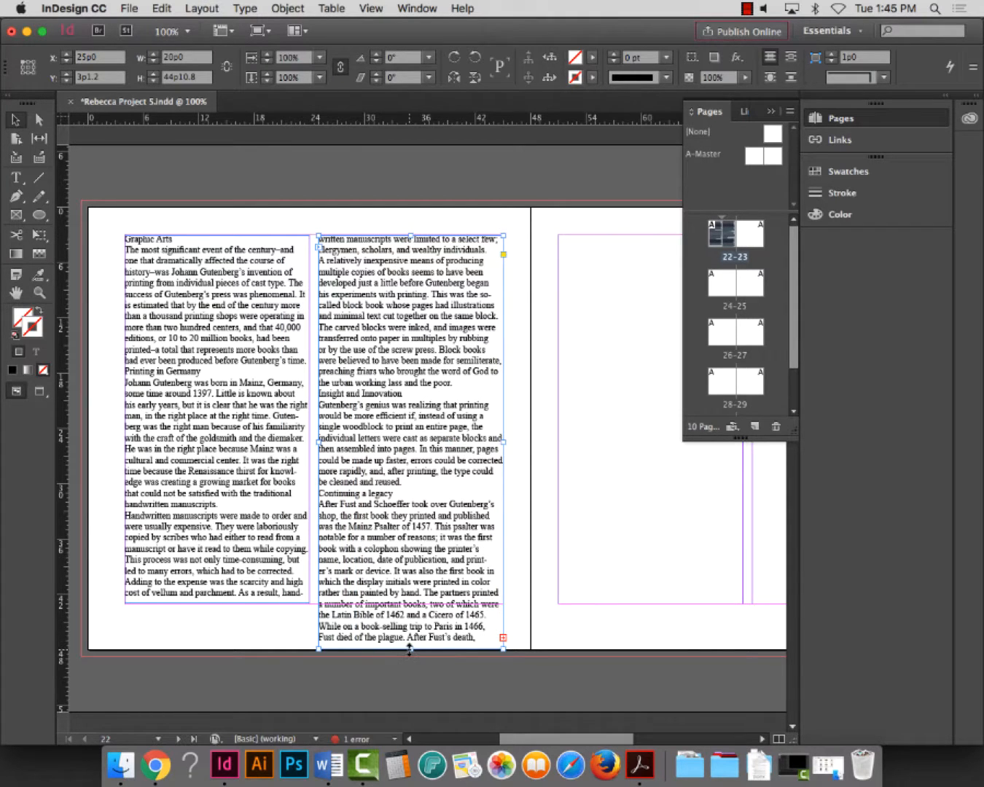
pyautogui.moveTo(411, 648); pyautogui.dragTo(411, 603)
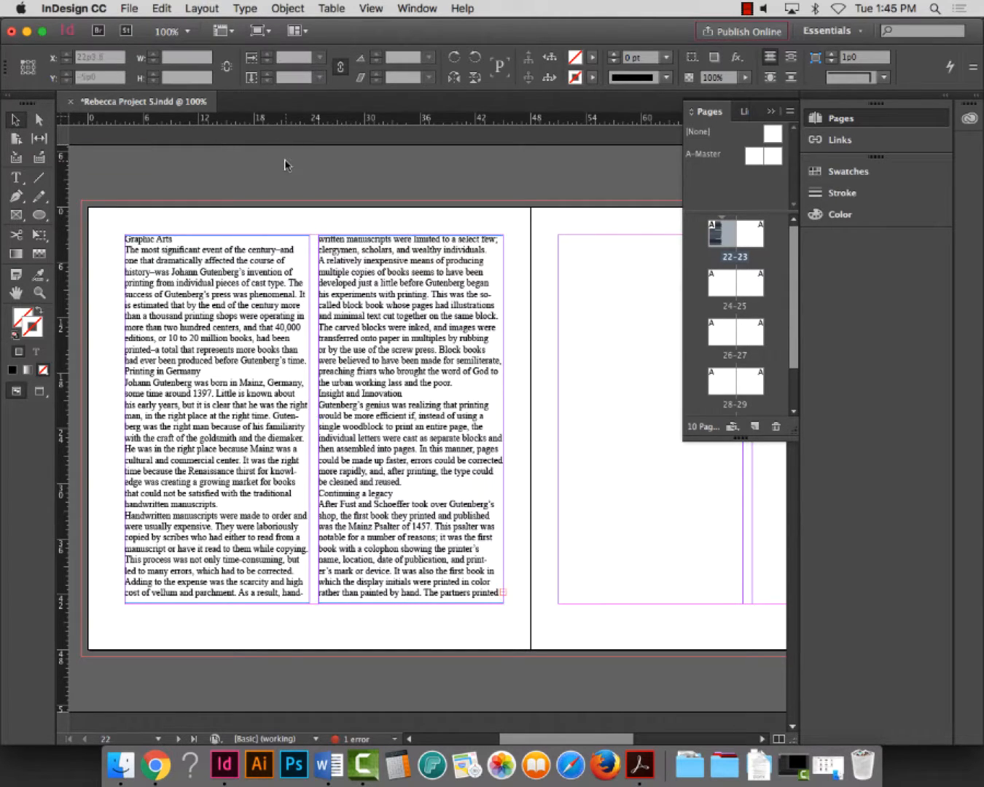
pyautogui.click(16, 177)
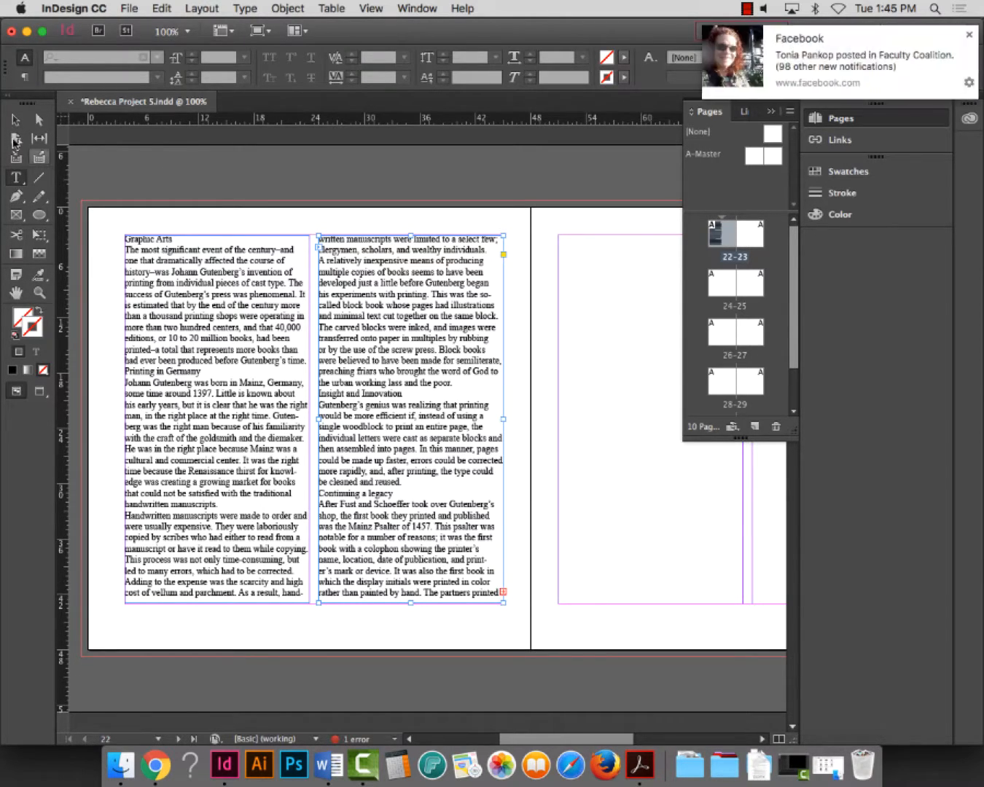
# Thread the overset text into page 23's first column, aligning the frame at X 51p0 and ending it at the bottom margin
pyautogui.click(14, 120)
pyautogui.click(967, 35)
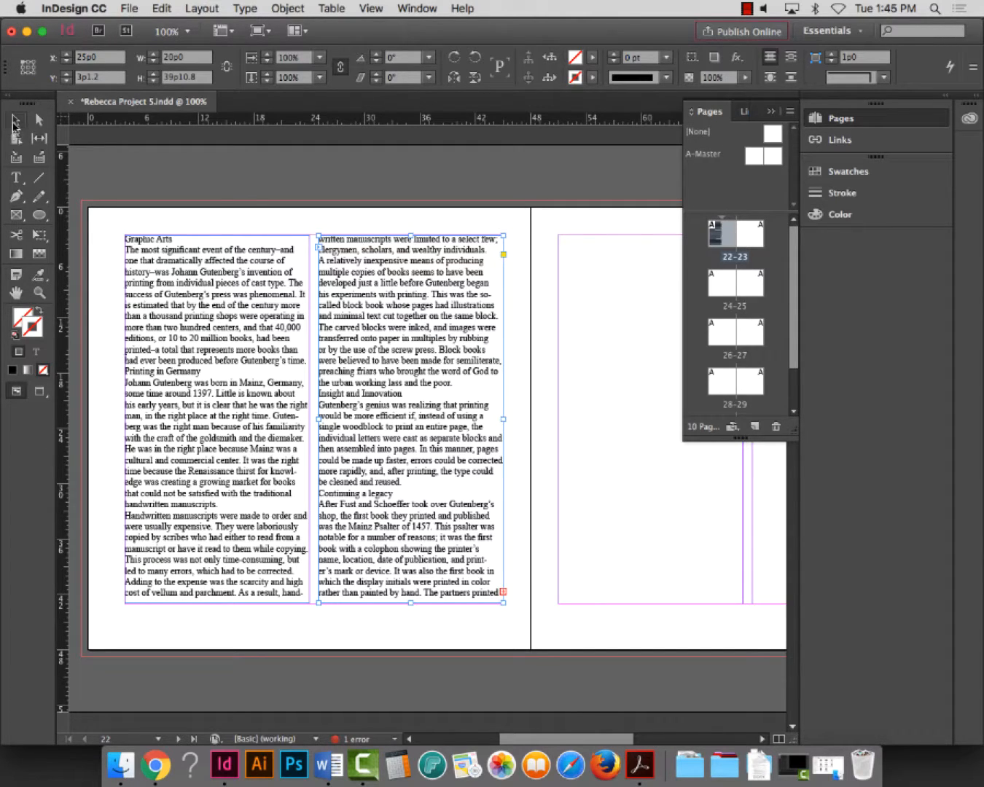
pyautogui.click(503, 591)
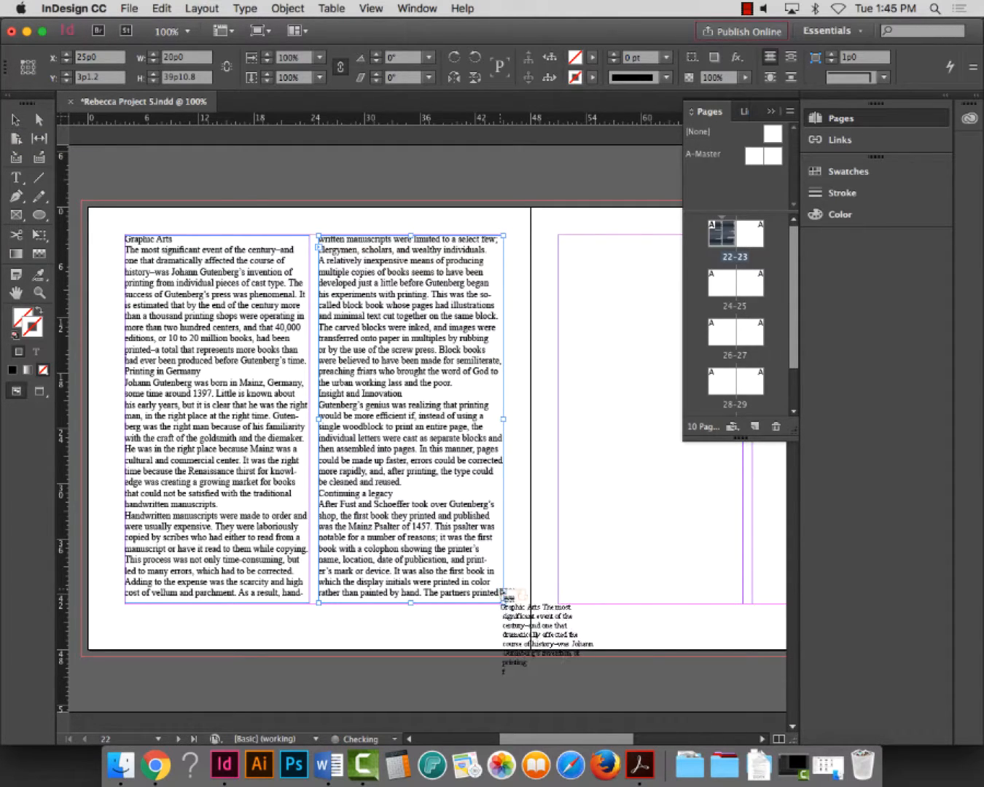
pyautogui.click(559, 236)
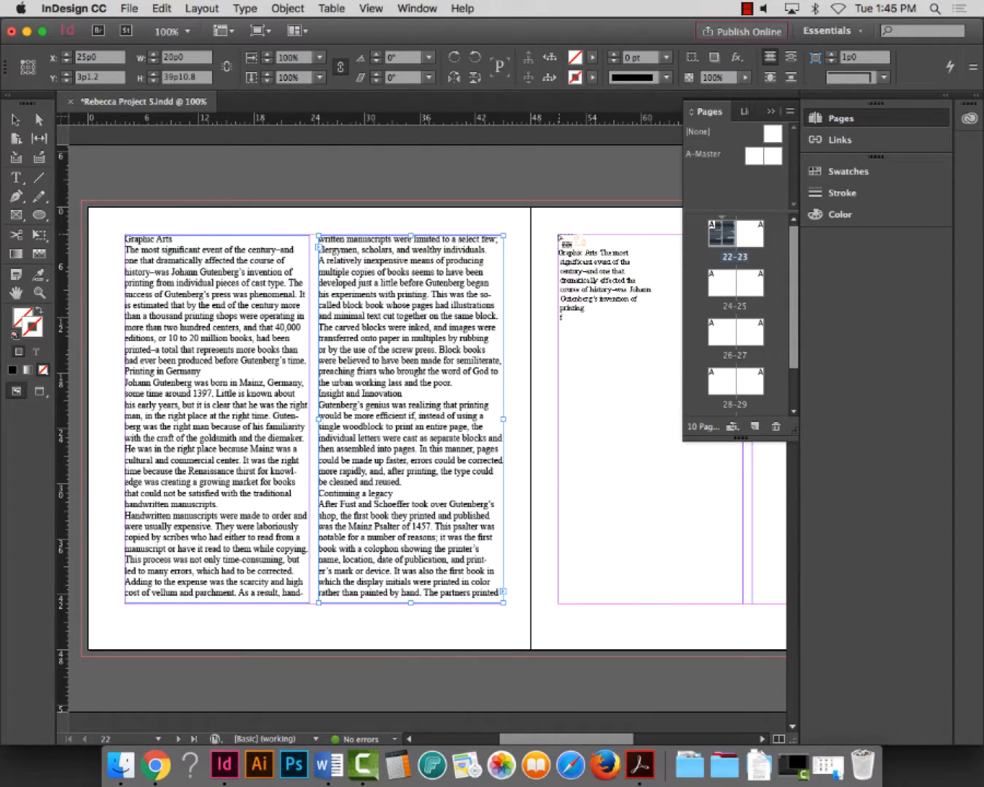
pyautogui.moveTo(530, 235); pyautogui.dragTo(715, 649)
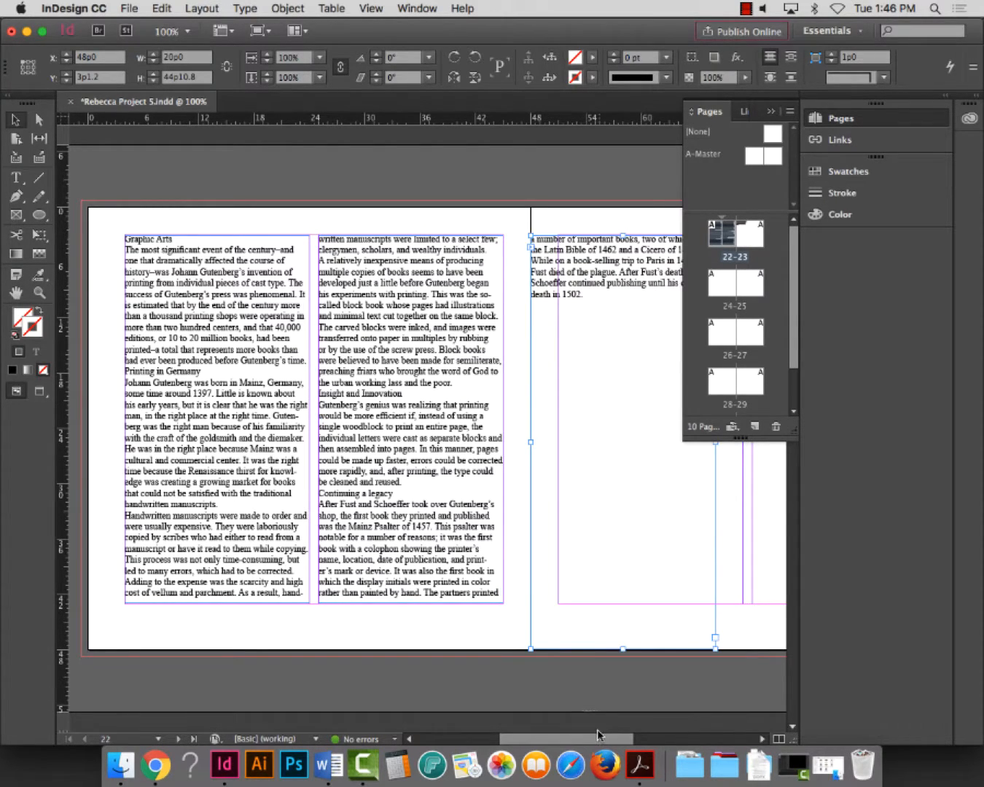
pyautogui.moveTo(597, 735); pyautogui.dragTo(645, 735)
pyautogui.moveTo(352, 260); pyautogui.dragTo(379, 261)
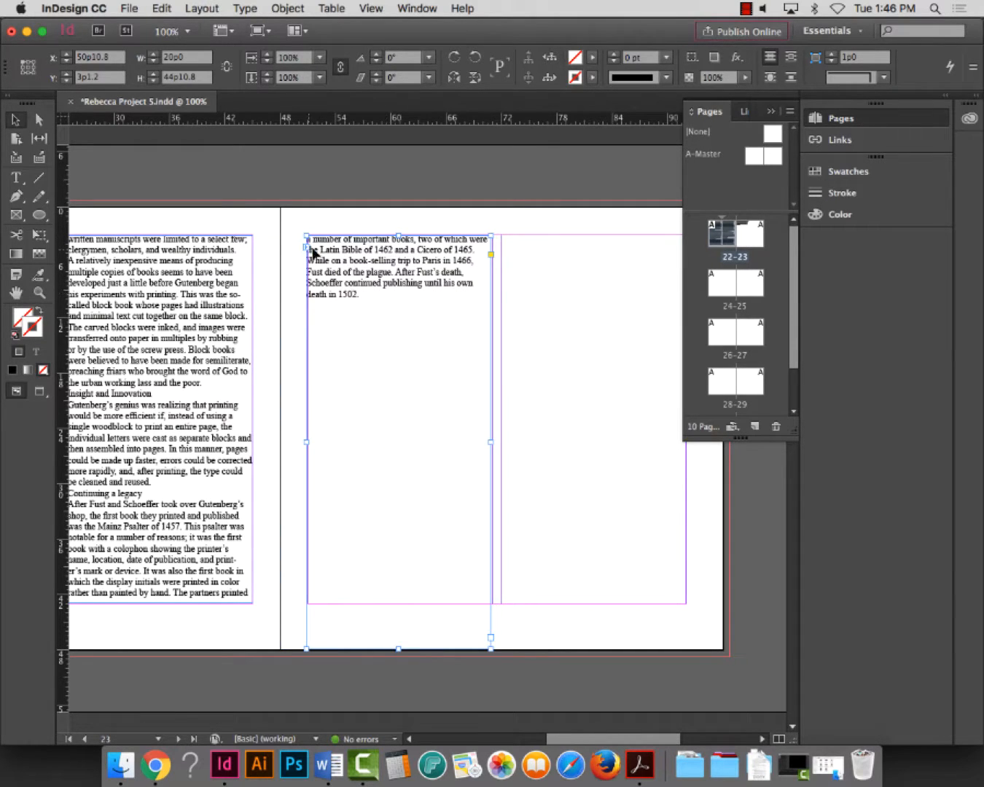
pyautogui.moveTo(313, 248)
pyautogui.mouseDown()
pyautogui.moveTo(331, 251)
pyautogui.moveTo(314, 247)
pyautogui.mouseUp()
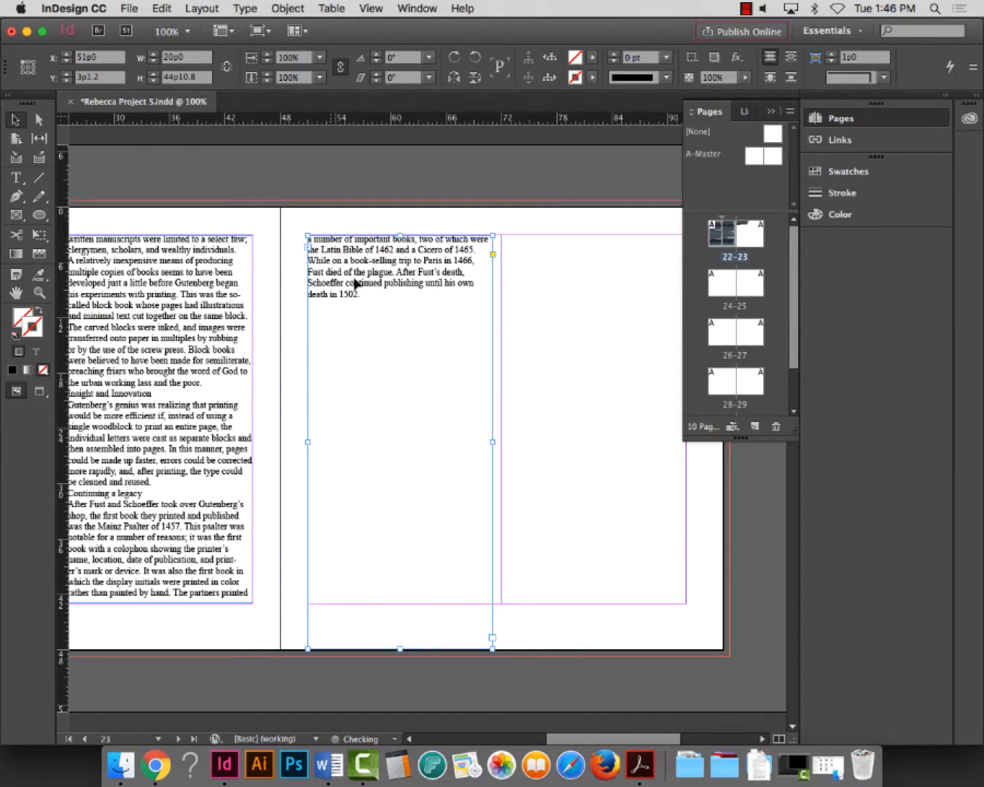
pyautogui.moveTo(401, 649); pyautogui.dragTo(409, 603)
# Copy the "Graphic Arts" heading at the start of page 22's first column and delete it from the threaded story
pyautogui.moveTo(632, 736); pyautogui.dragTo(570, 739)
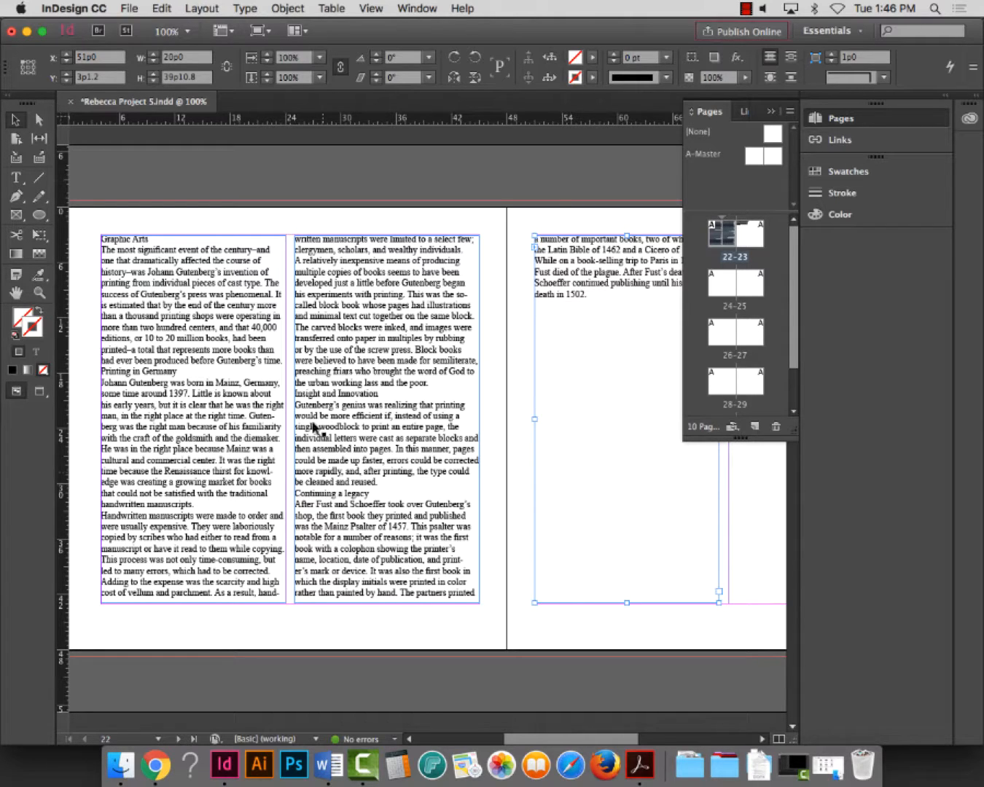
pyautogui.doubleClick(150, 239)
pyautogui.moveTo(149, 239); pyautogui.dragTo(101, 239)
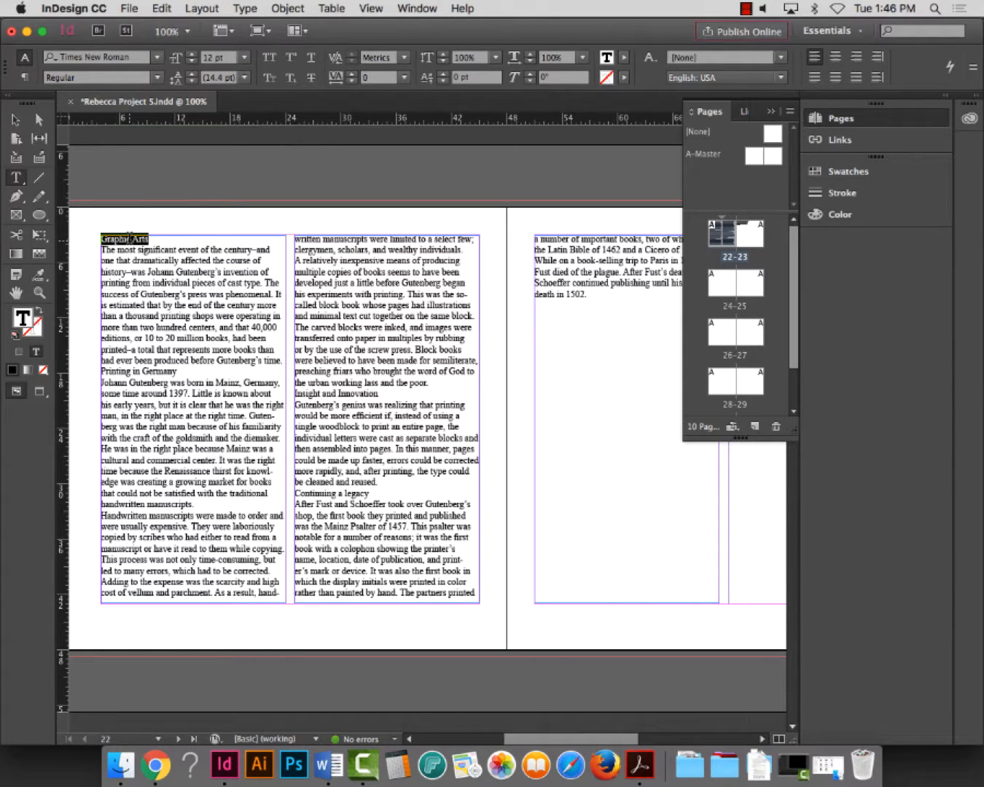
pyautogui.tripleClick(135, 239)
pyautogui.press('super+c')
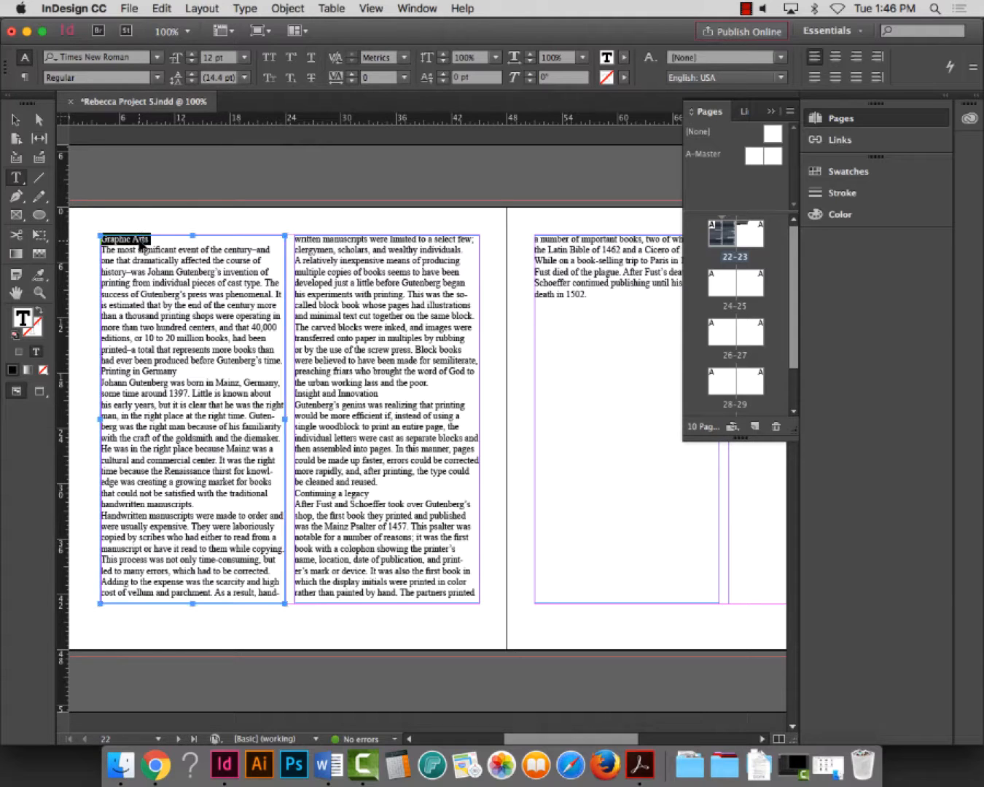
pyautogui.press('BackSpace')
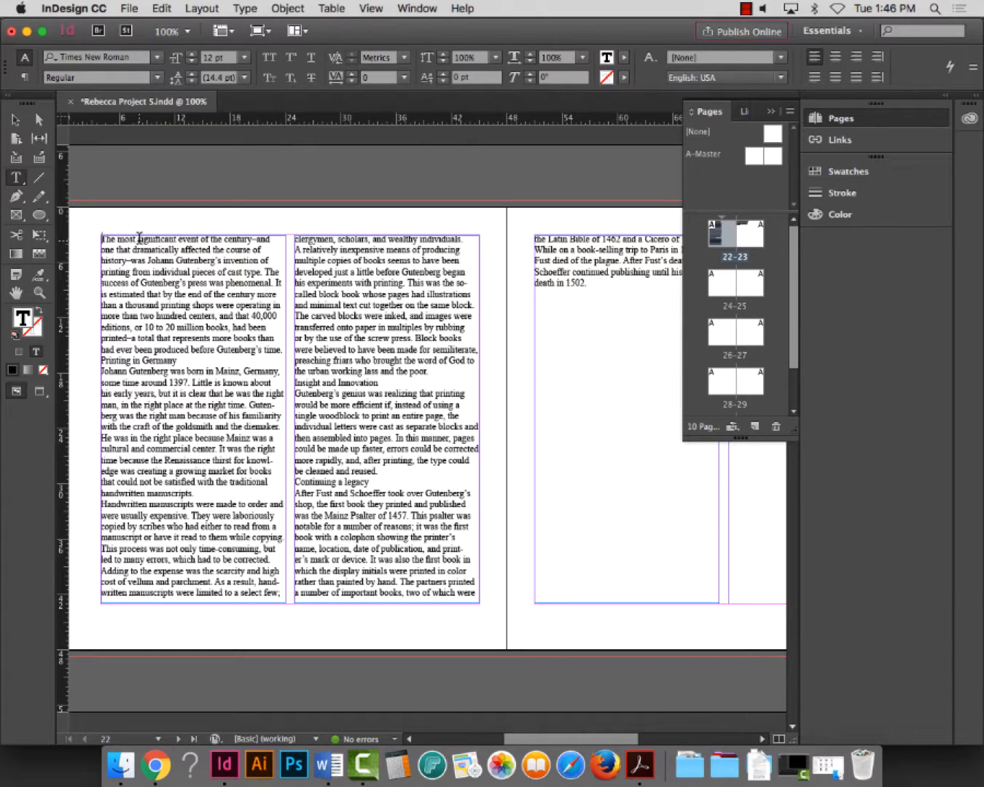
pyautogui.press('Escape')
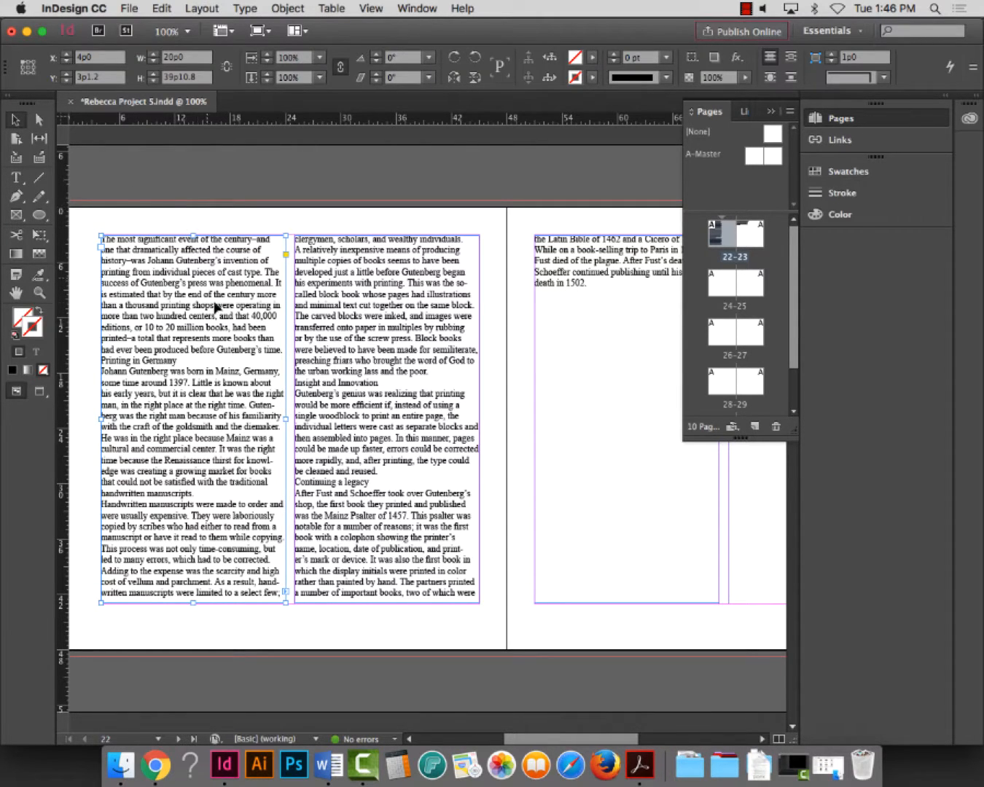
# Create a text frame about 18p7 wide by 5p1 high on the pasteboard beside page 22 and paste the "Graphic Arts" heading into it
pyautogui.press('super+minus')
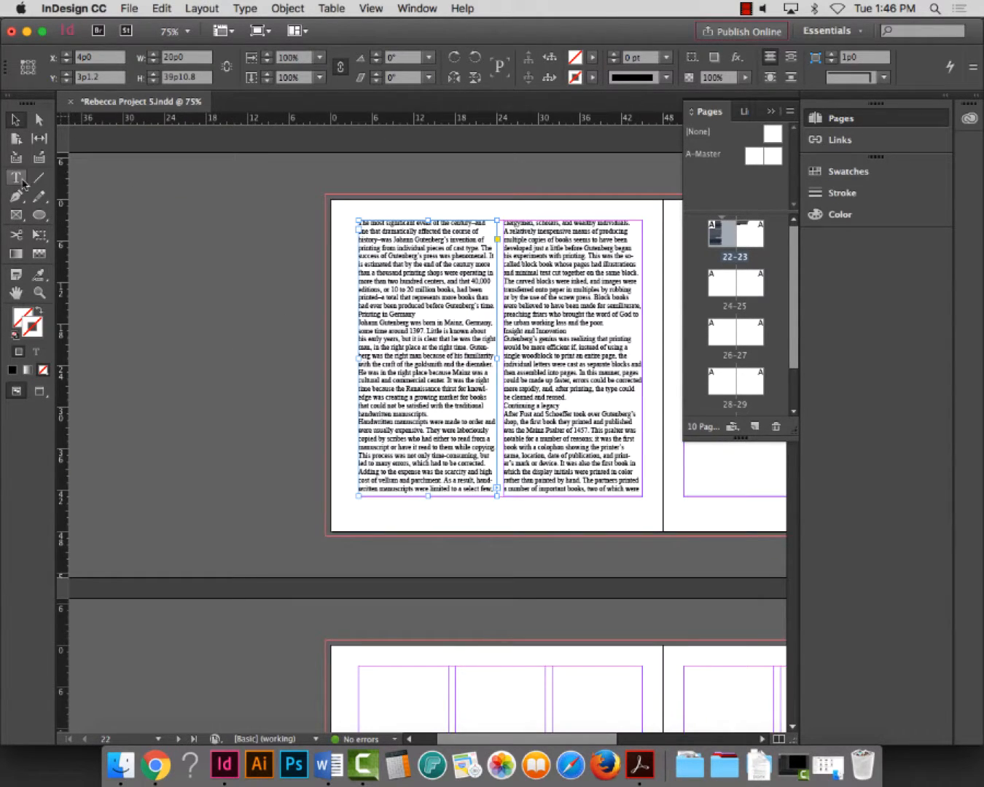
pyautogui.click(22, 183)
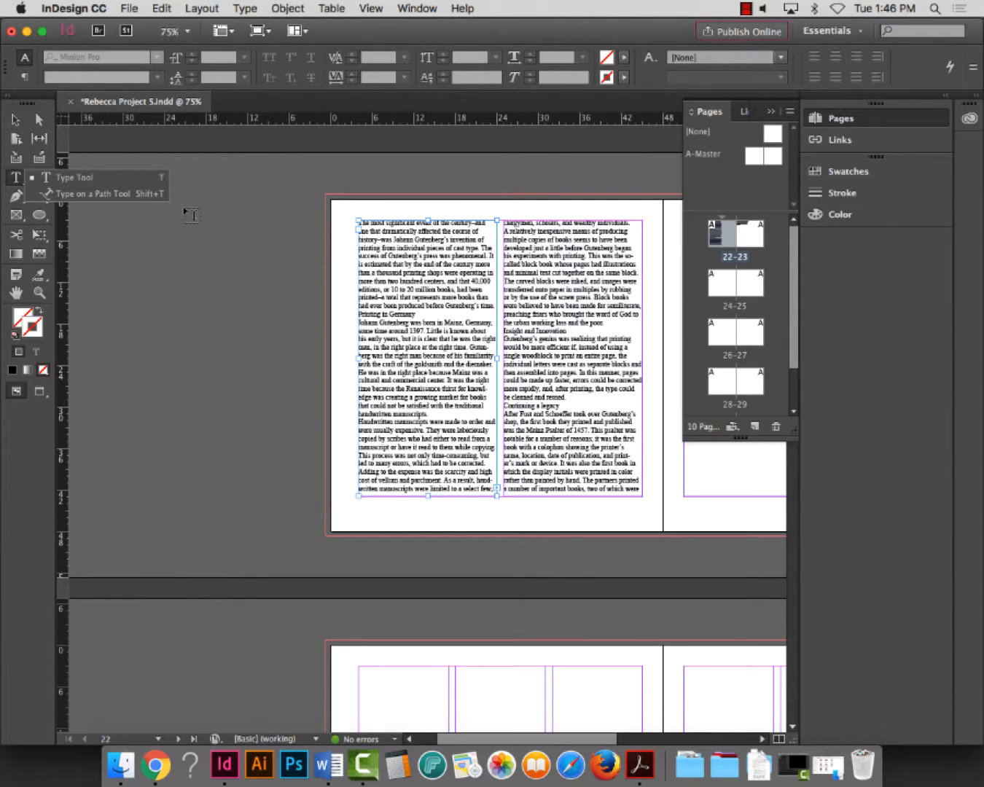
pyautogui.moveTo(185, 207); pyautogui.dragTo(312, 241)
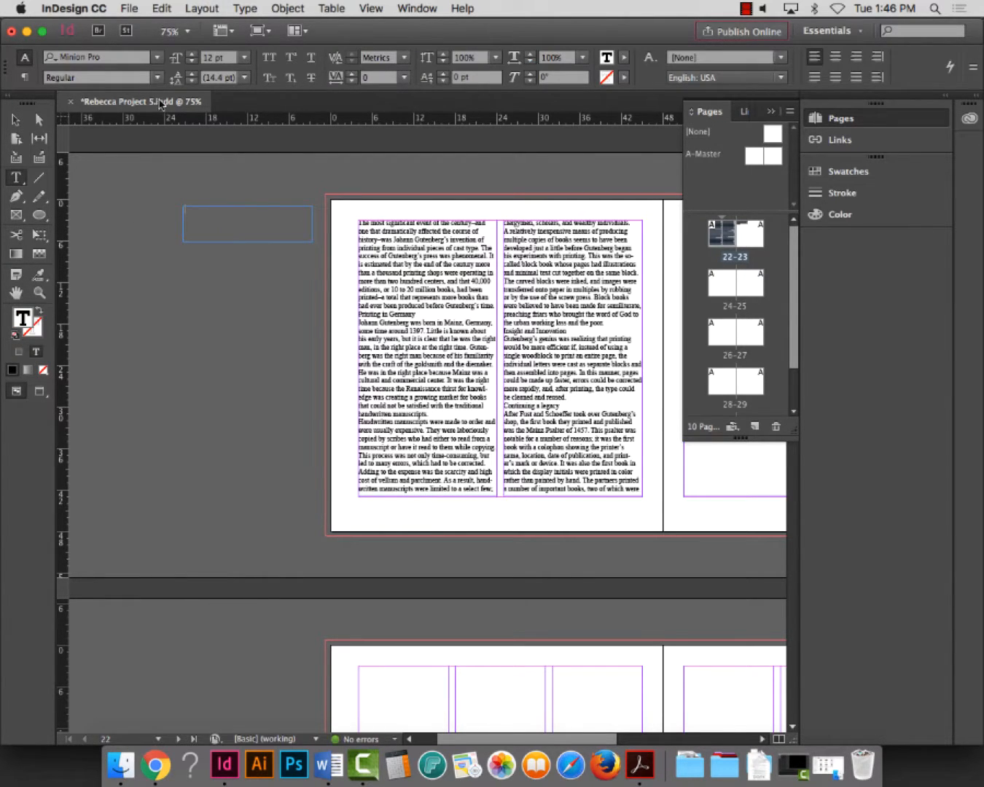
pyautogui.press('super+v')
pyautogui.click(15, 120)
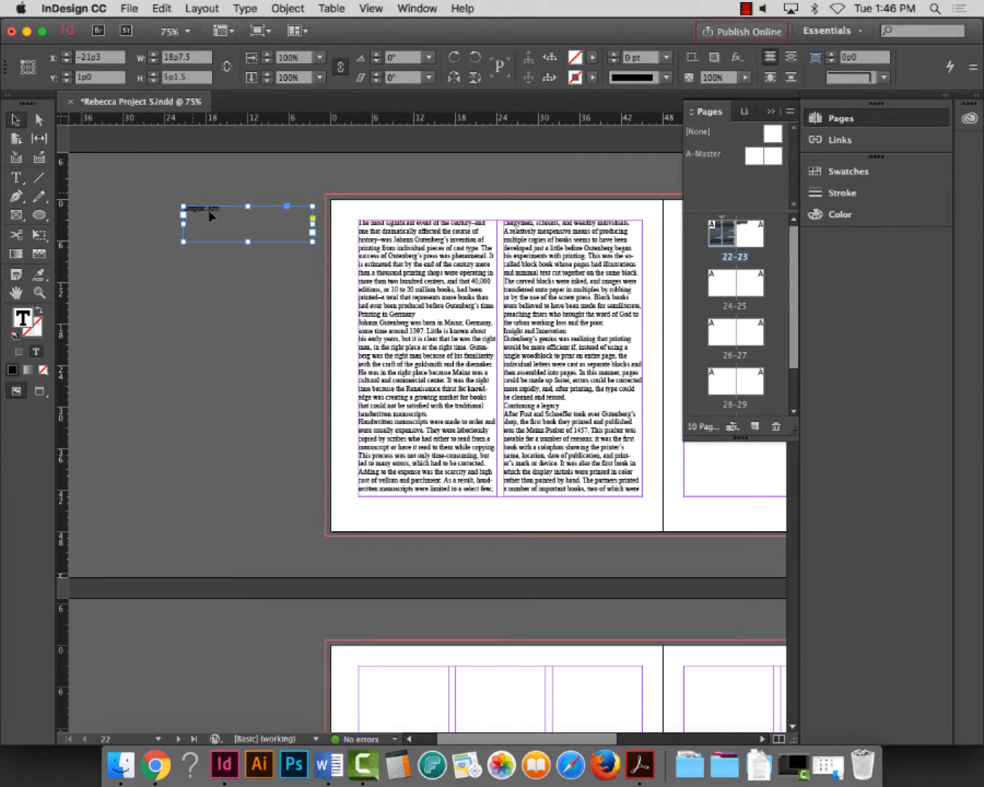
# Fit the heading frame to its text, scale both to about 29p1 by 8p0, and place it on page 22 at X 4p0, Y 1p3
pyautogui.doubleClick(312, 242)
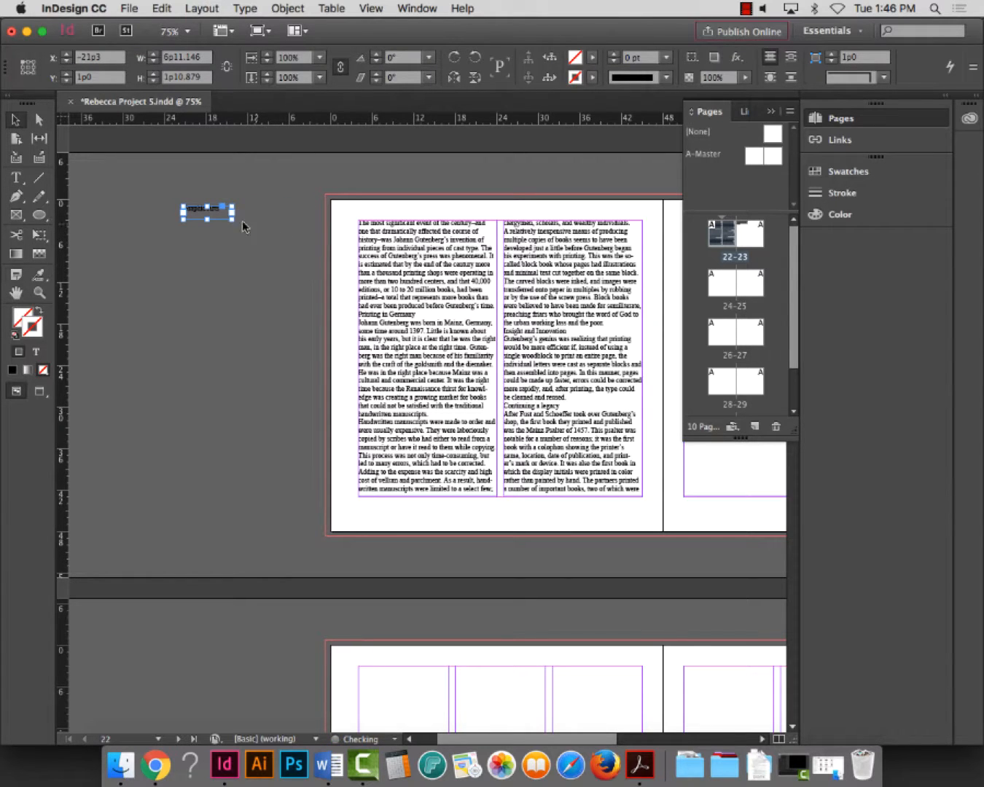
pyautogui.moveTo(235, 222); pyautogui.dragTo(384, 261)
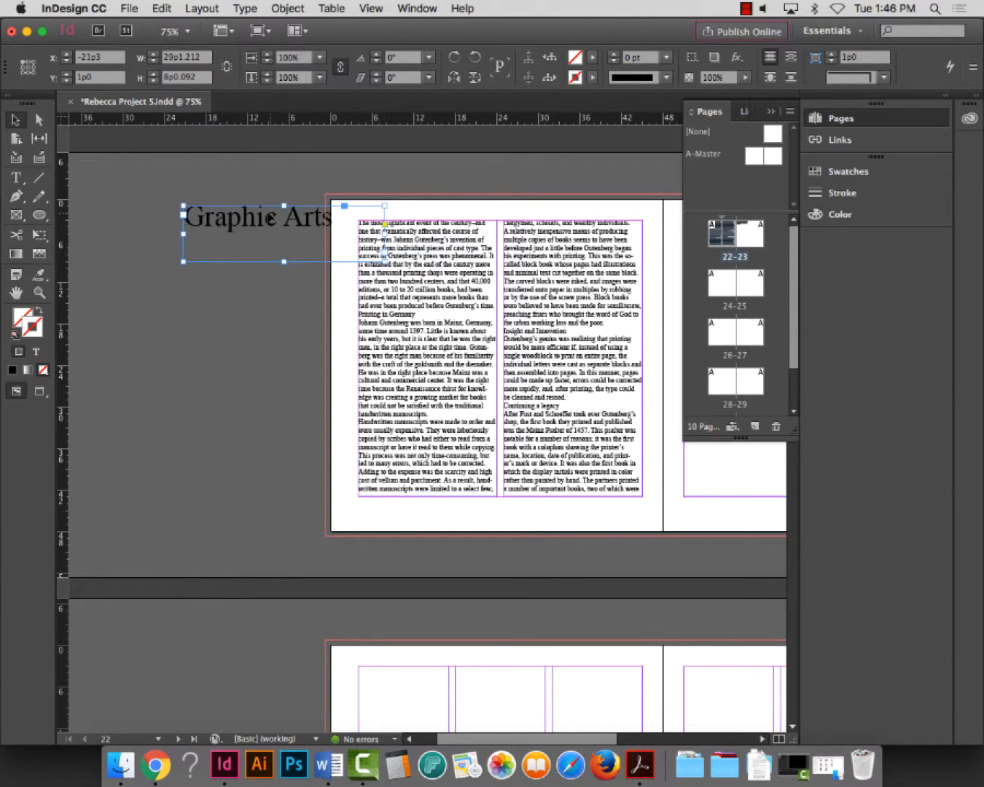
pyautogui.moveTo(260, 216); pyautogui.dragTo(434, 217)
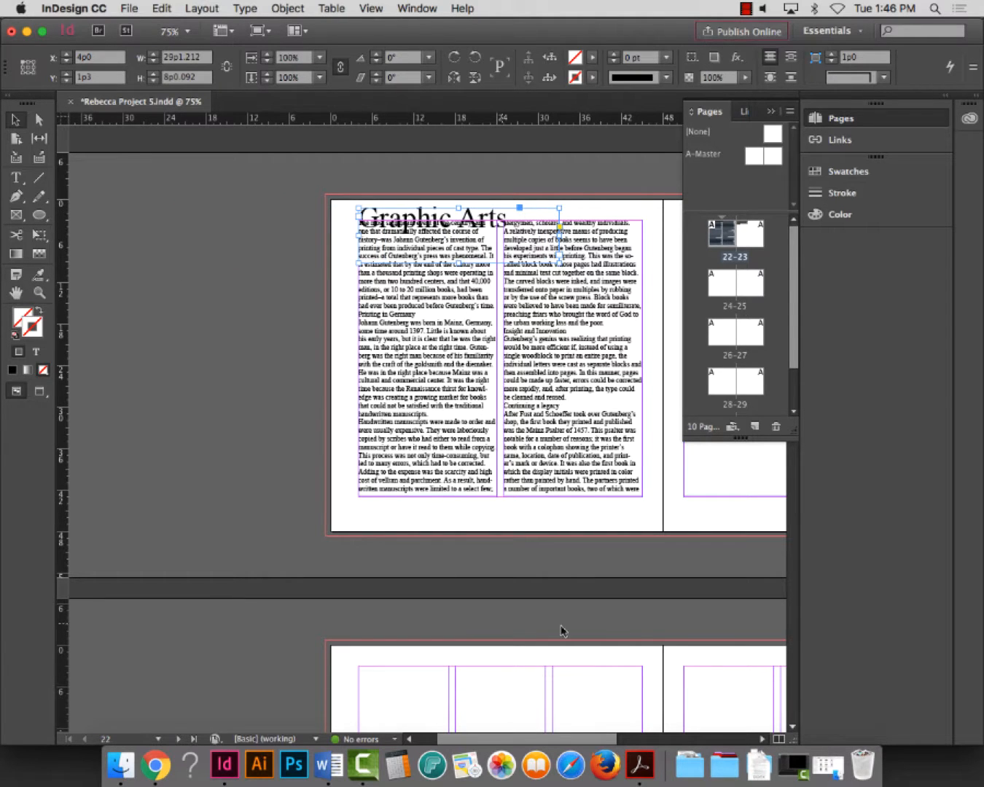
pyautogui.hscroll(5, 632, 742)
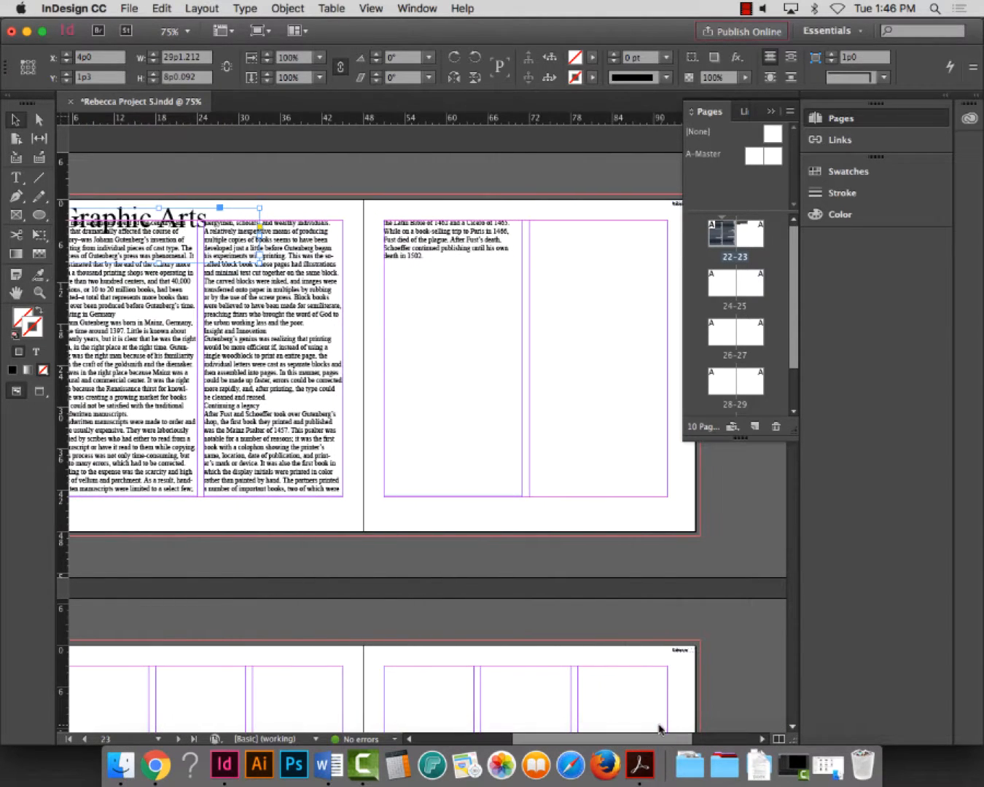
pyautogui.hscroll(-3, 447, 566)
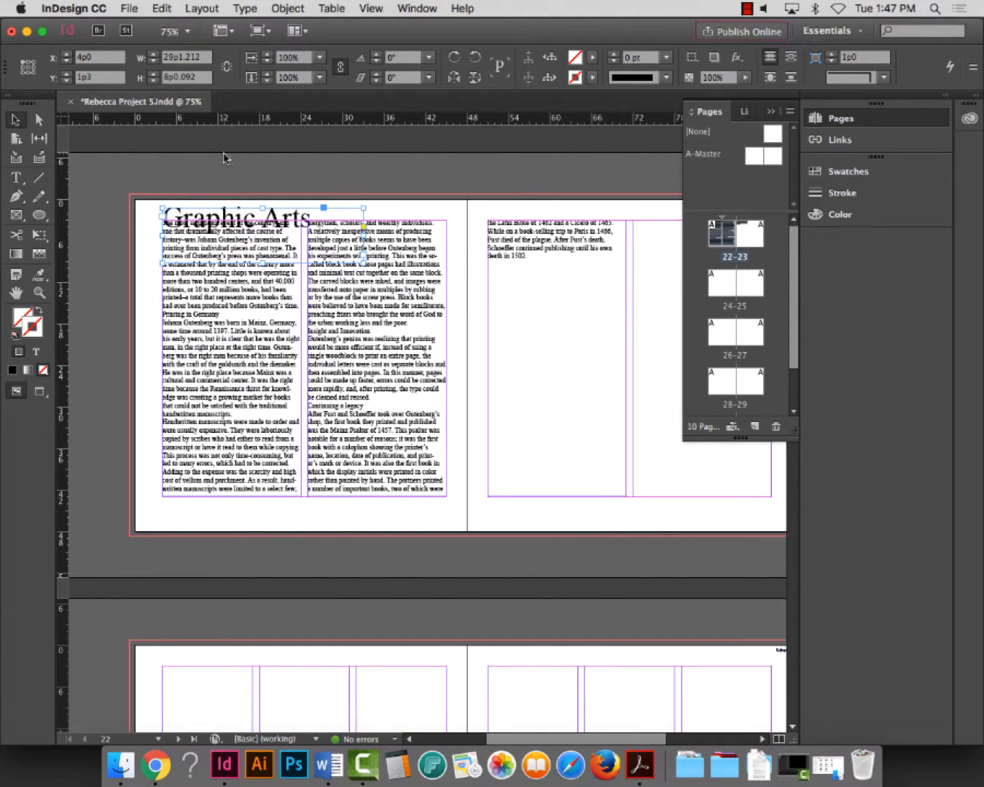
# Lower the upper edges of both column text frames on page 22 to just below the "Graphic Arts" heading frame
pyautogui.click(231, 293)
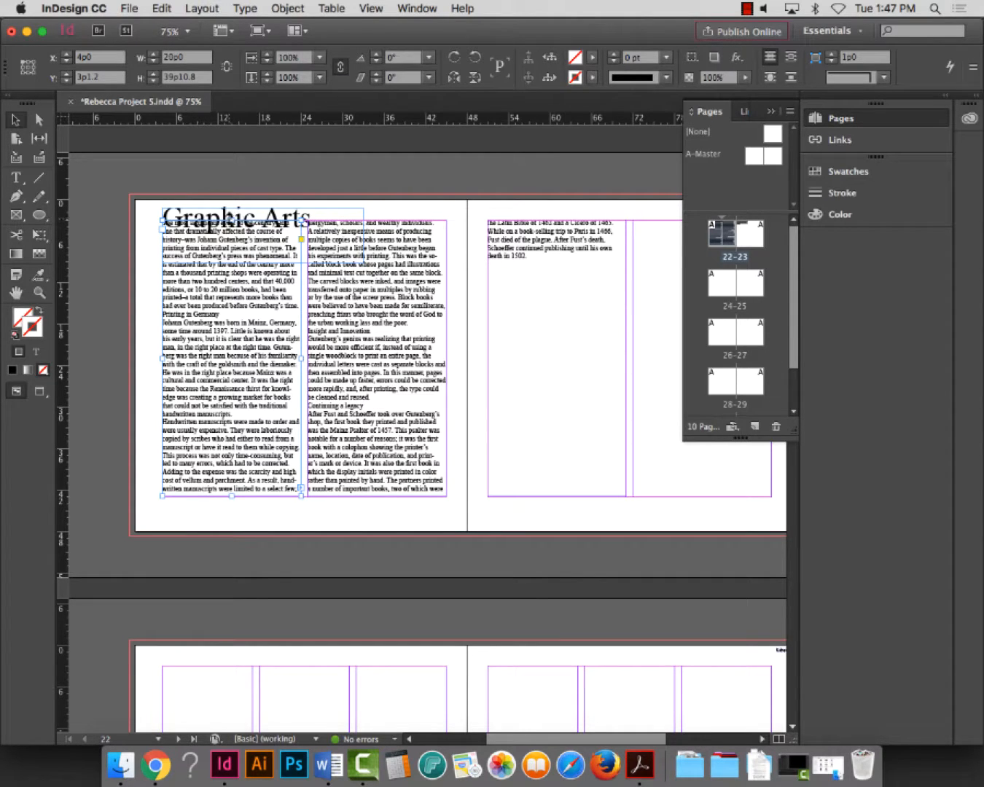
pyautogui.moveTo(233, 220); pyautogui.dragTo(233, 266)
pyautogui.click(373, 274)
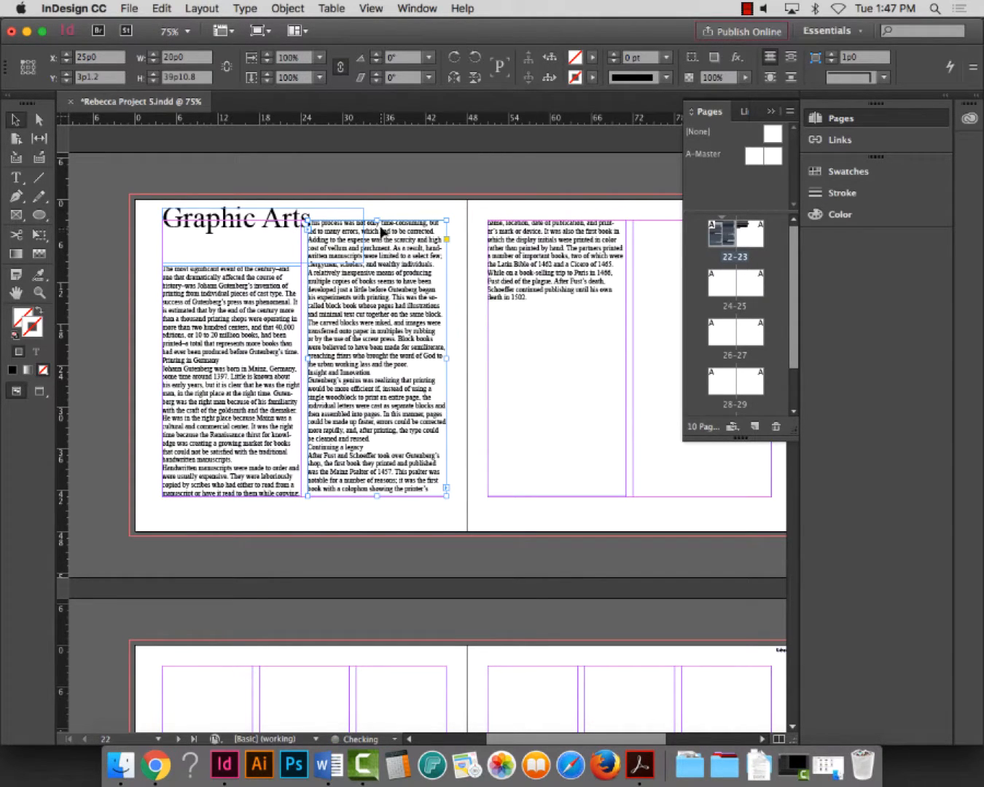
pyautogui.moveTo(376, 219); pyautogui.dragTo(376, 268)
pyautogui.click(95, 229)
# Move the "Graphic Arts" heading to page 22's upper margin at Y 3p1.2 and shrink its frame to about 22p4 by 4p0
pyautogui.click(299, 226)
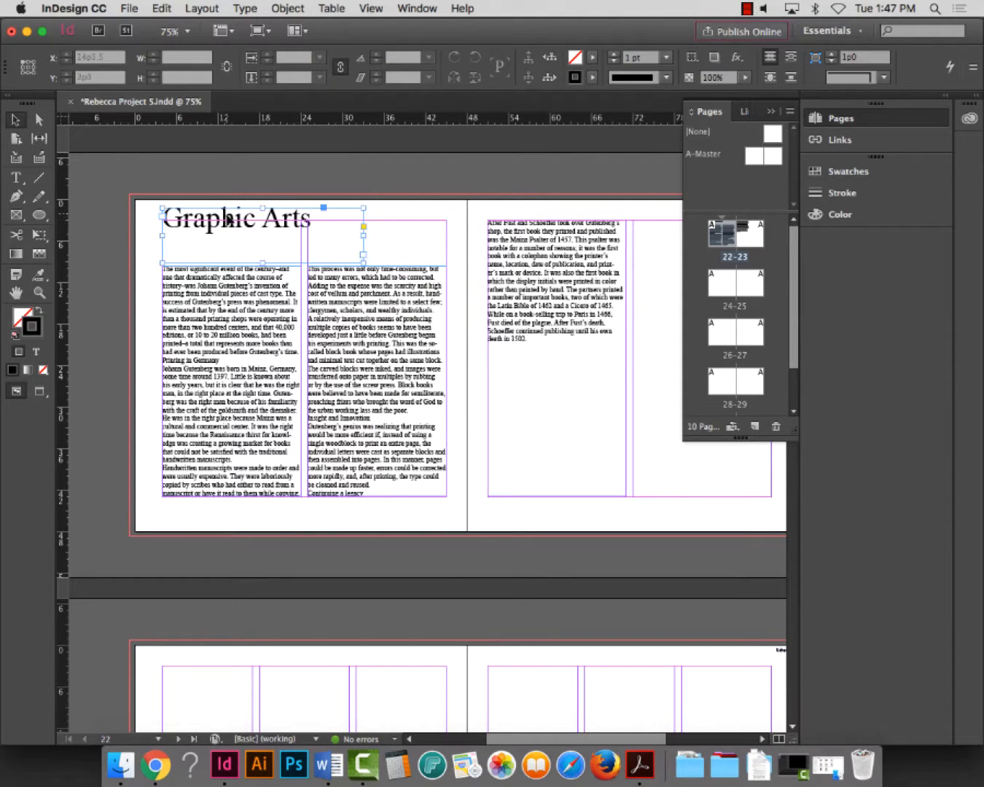
pyautogui.moveTo(228, 219); pyautogui.dragTo(225, 233)
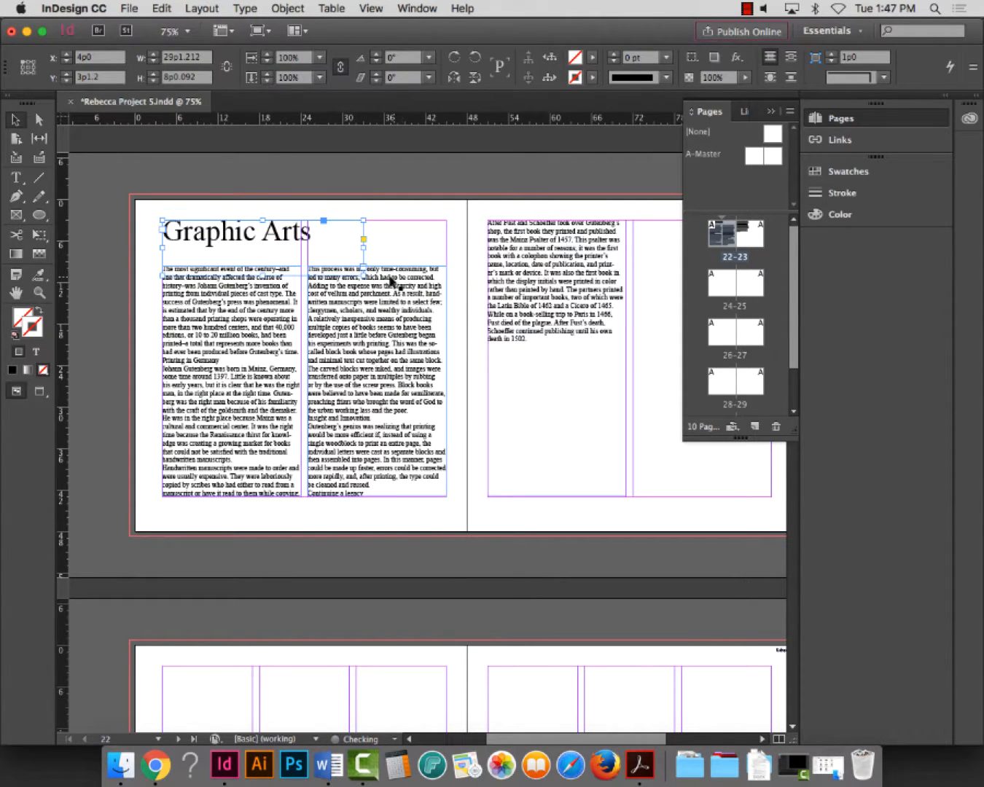
pyautogui.moveTo(363, 268); pyautogui.dragTo(361, 267)
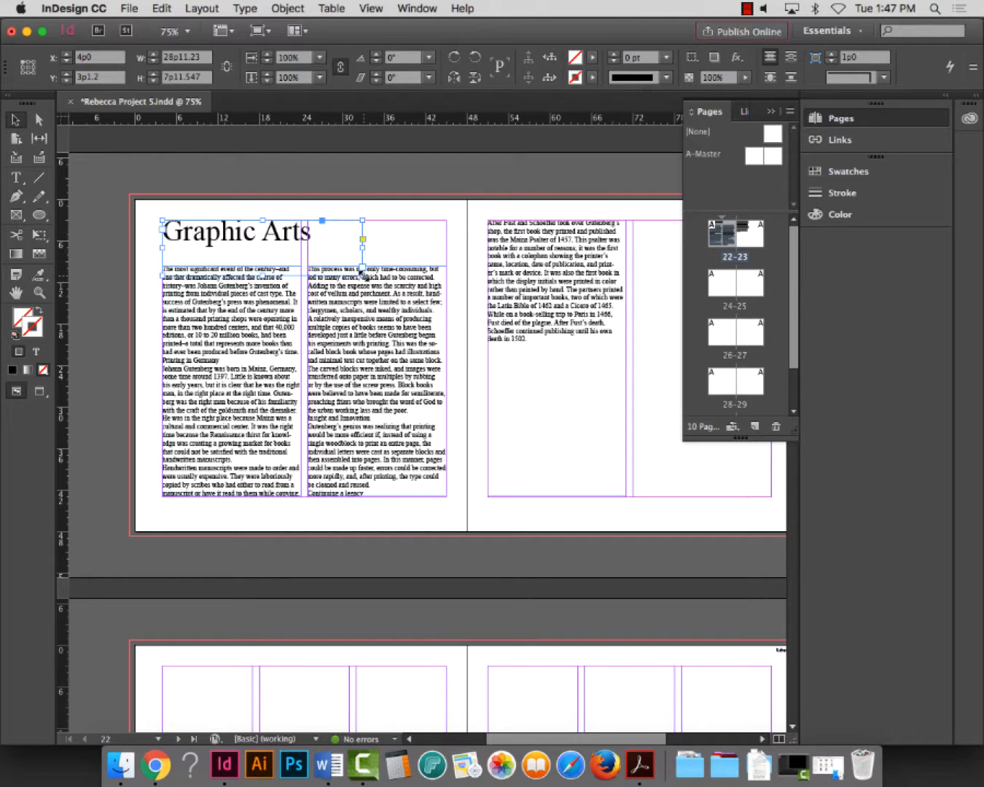
pyautogui.moveTo(360, 268); pyautogui.dragTo(317, 248)
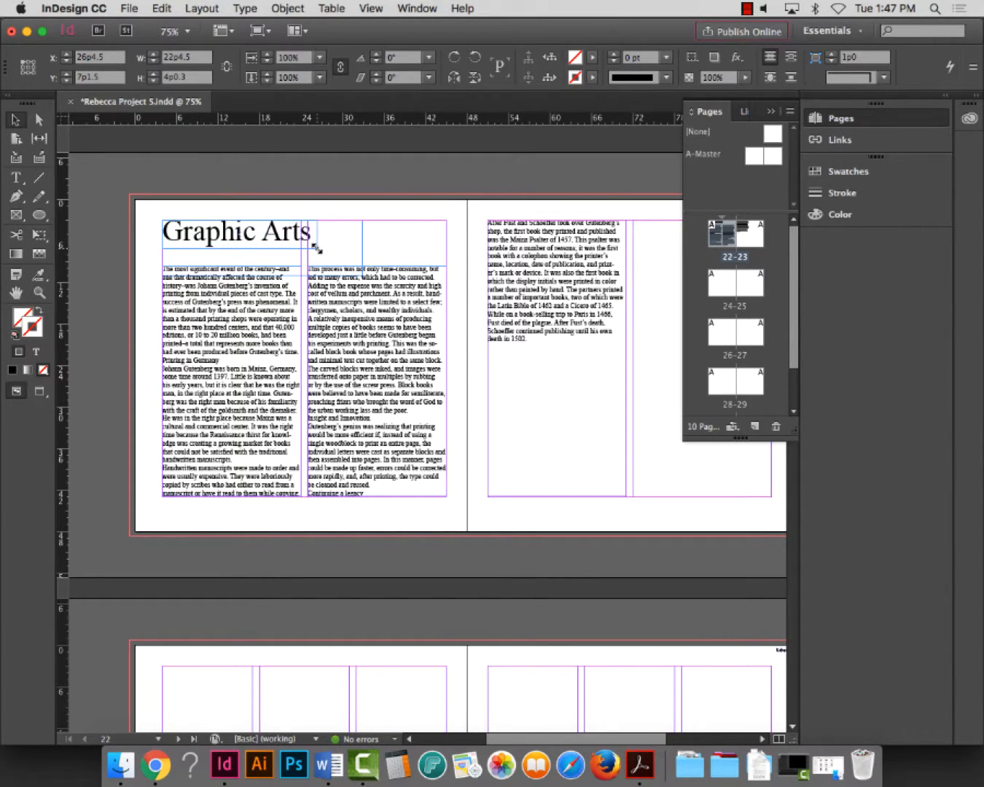
pyautogui.click(121, 221)
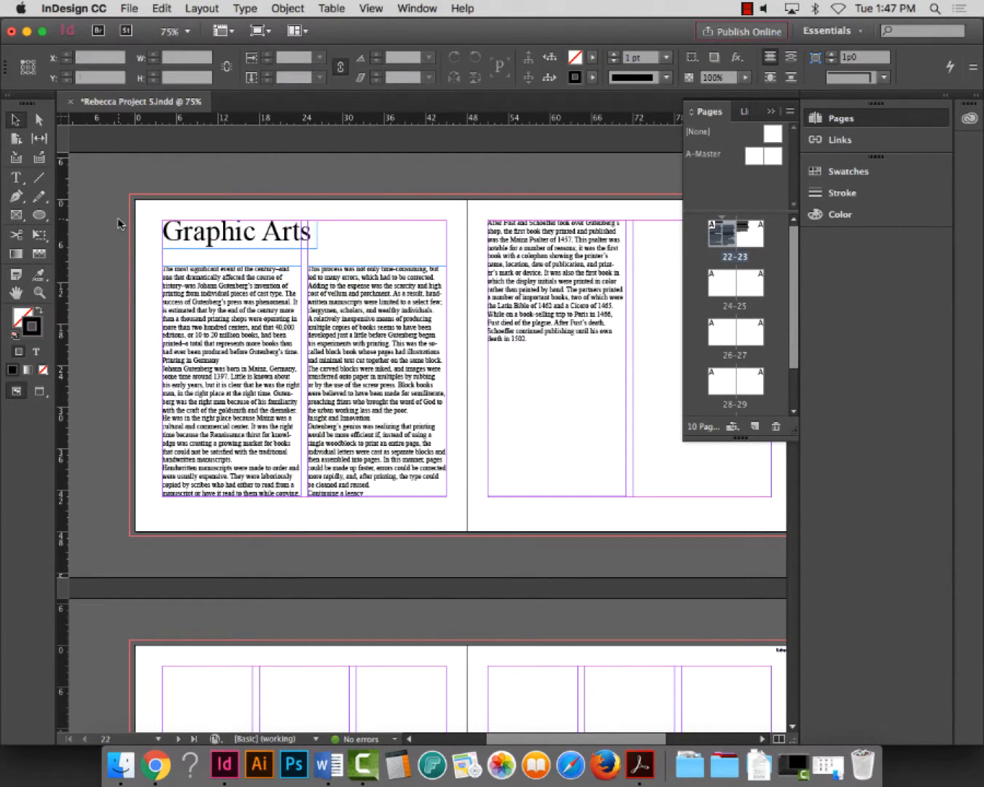
pyautogui.click(39, 292)
pyautogui.moveTo(135, 202); pyautogui.dragTo(569, 545)
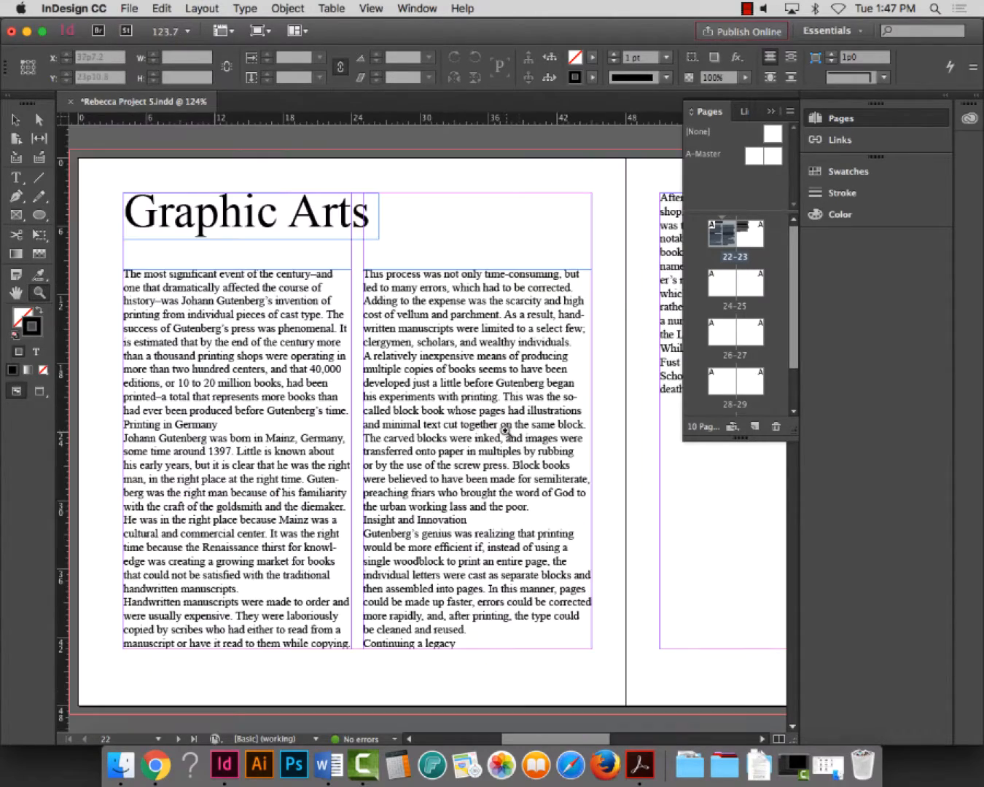
# Switch to Chrome and examine the two past student layout examples at the end of the Project 5 assignment
pyautogui.click(155, 763)
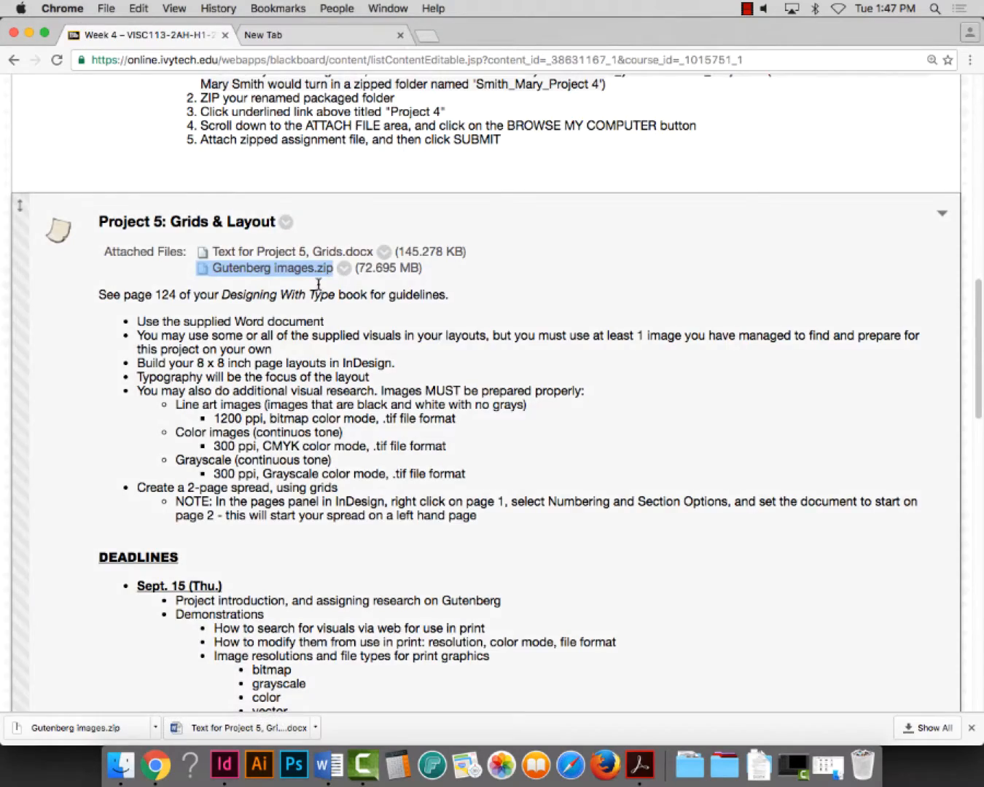
pyautogui.scroll(-15, 318, 285)
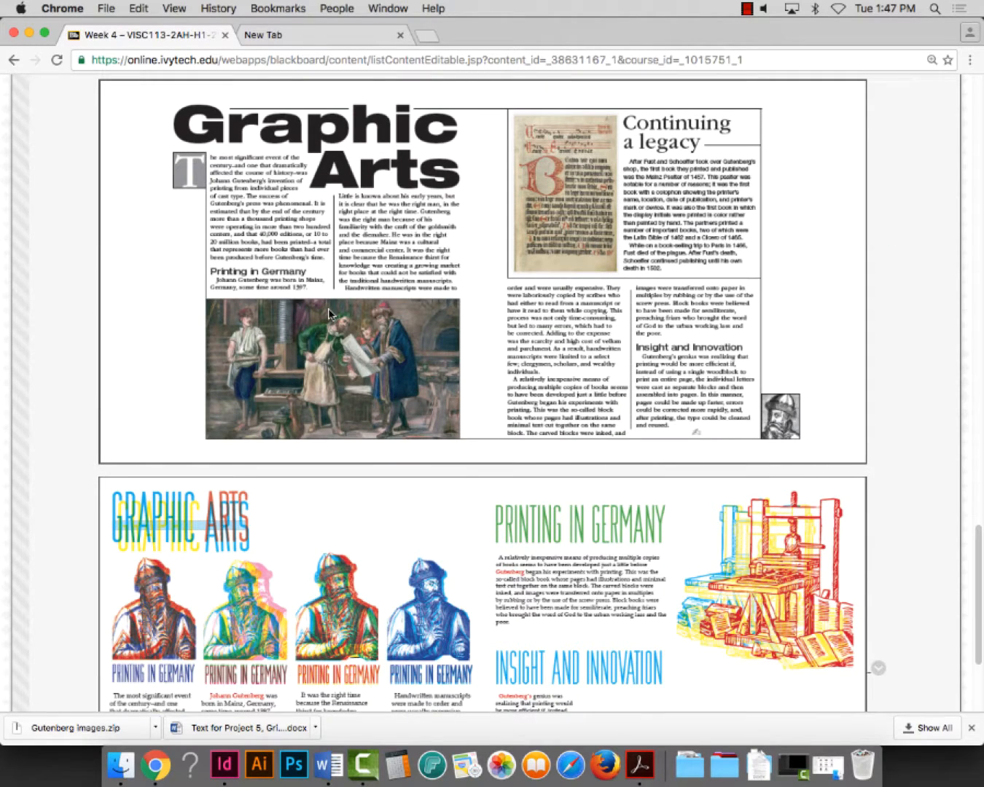
pyautogui.scroll(-5, 379, 321)
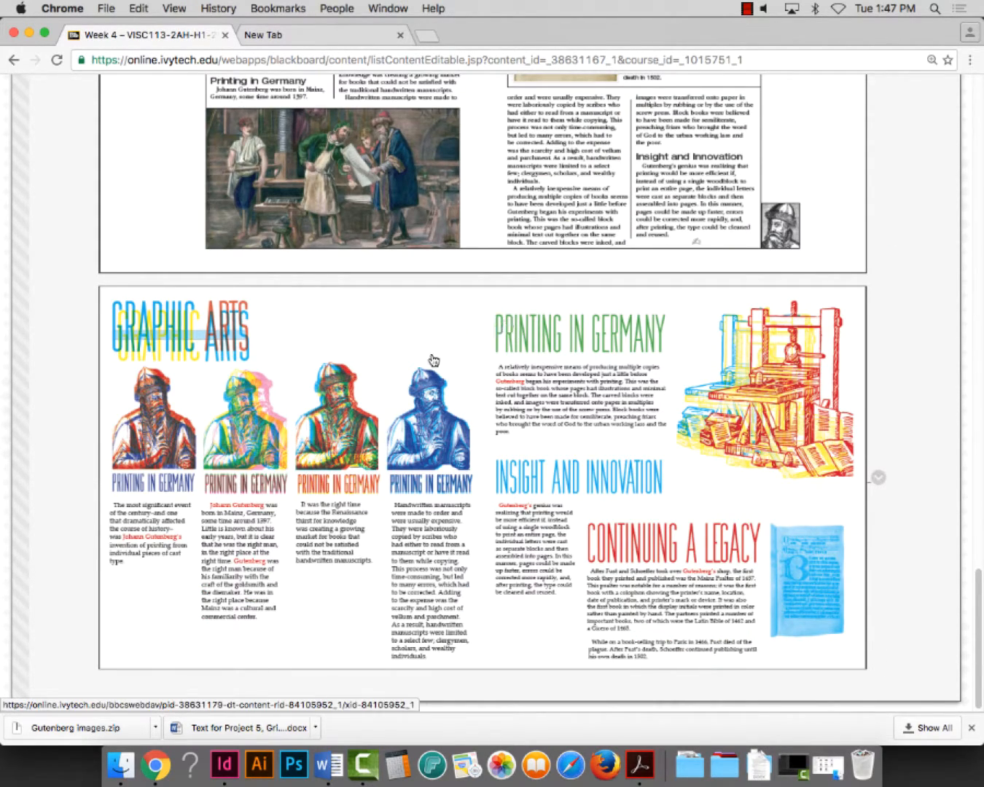
pyautogui.scroll(8, 432, 362)
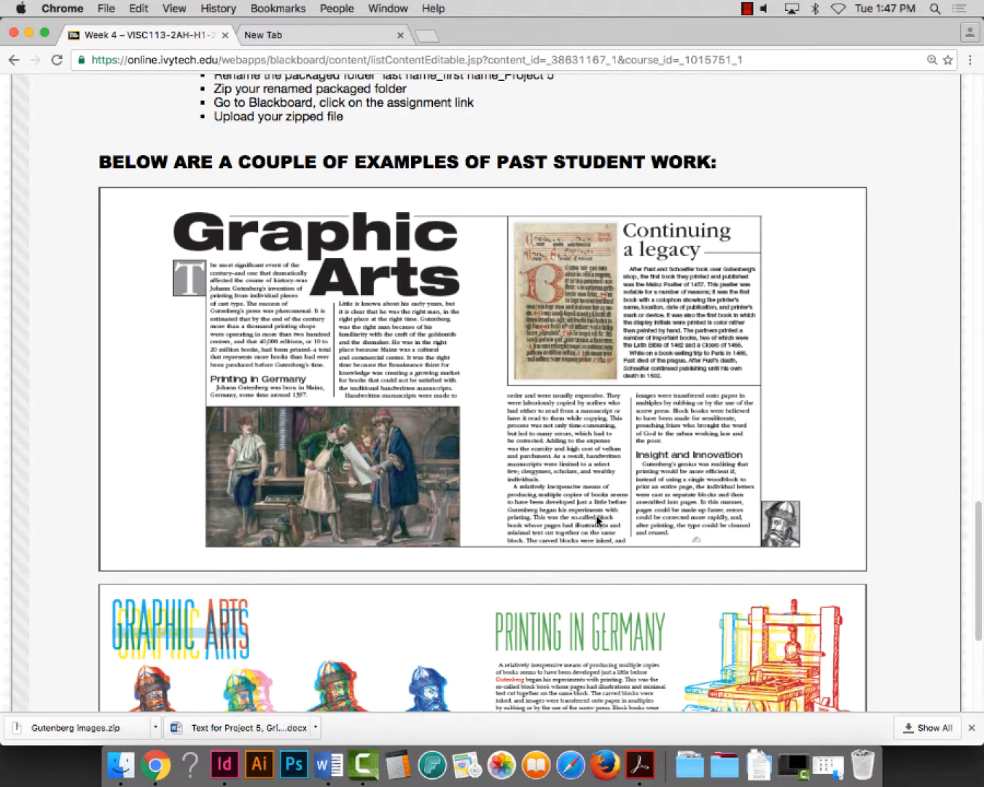
pyautogui.scroll(-8, 600, 510)
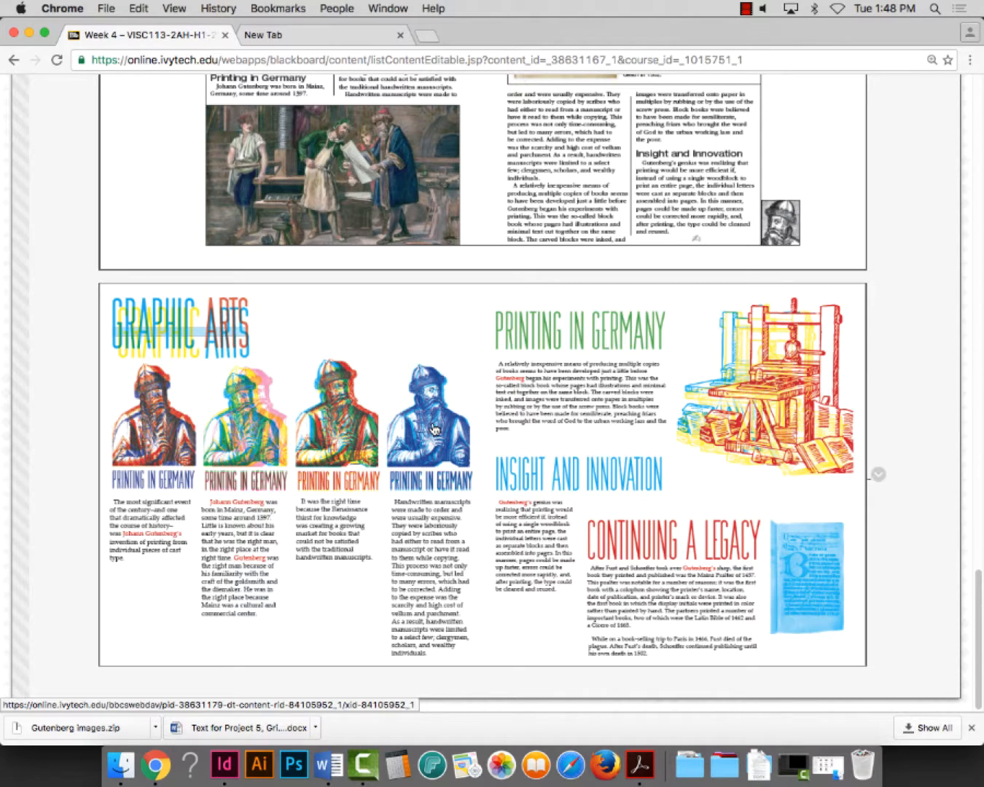
# Search Google Images for "bradbury thompson" in a new browser tab
pyautogui.click(427, 36)
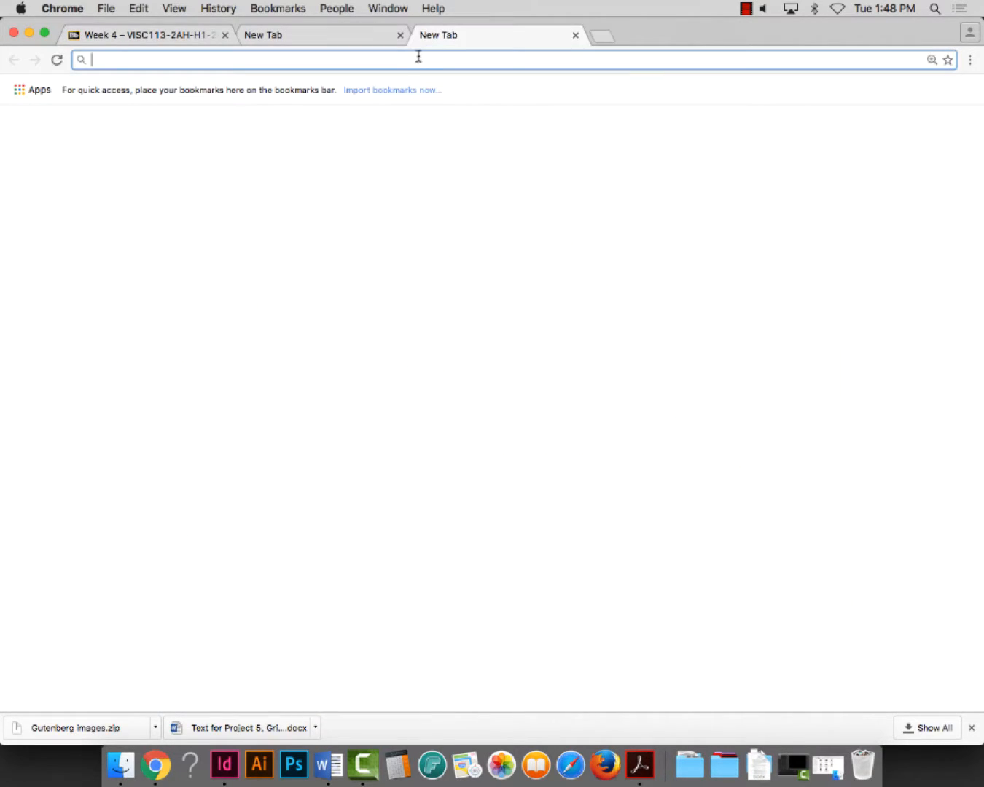
pyautogui.write('bradbur')
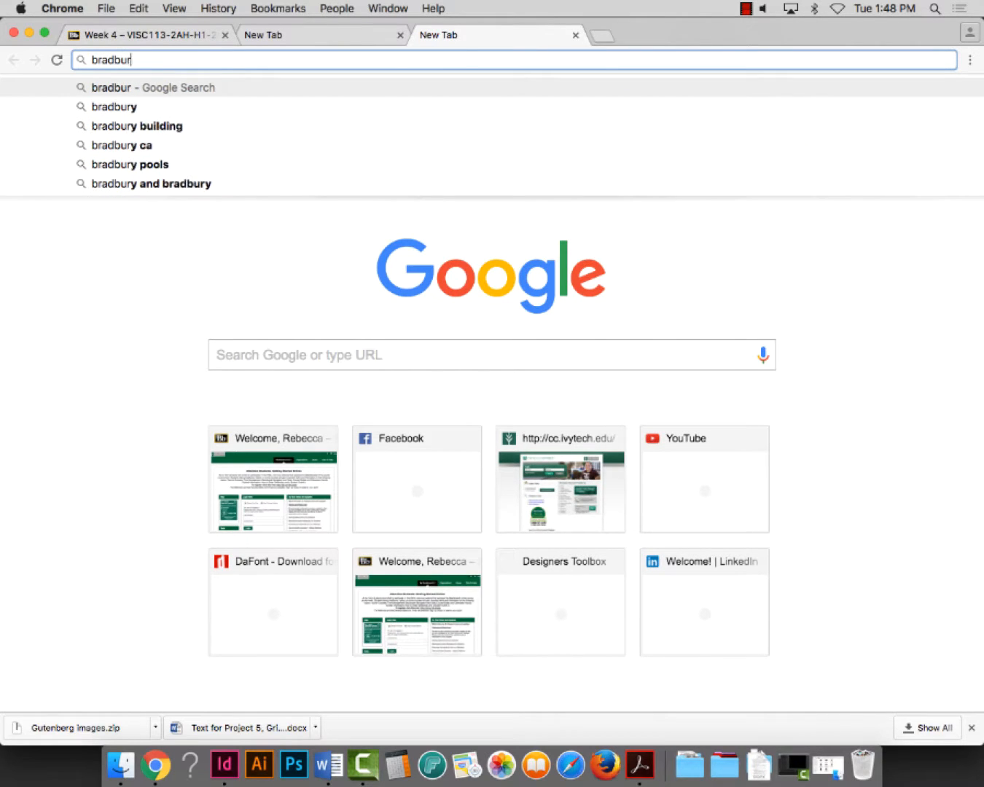
pyautogui.write('y thompson')
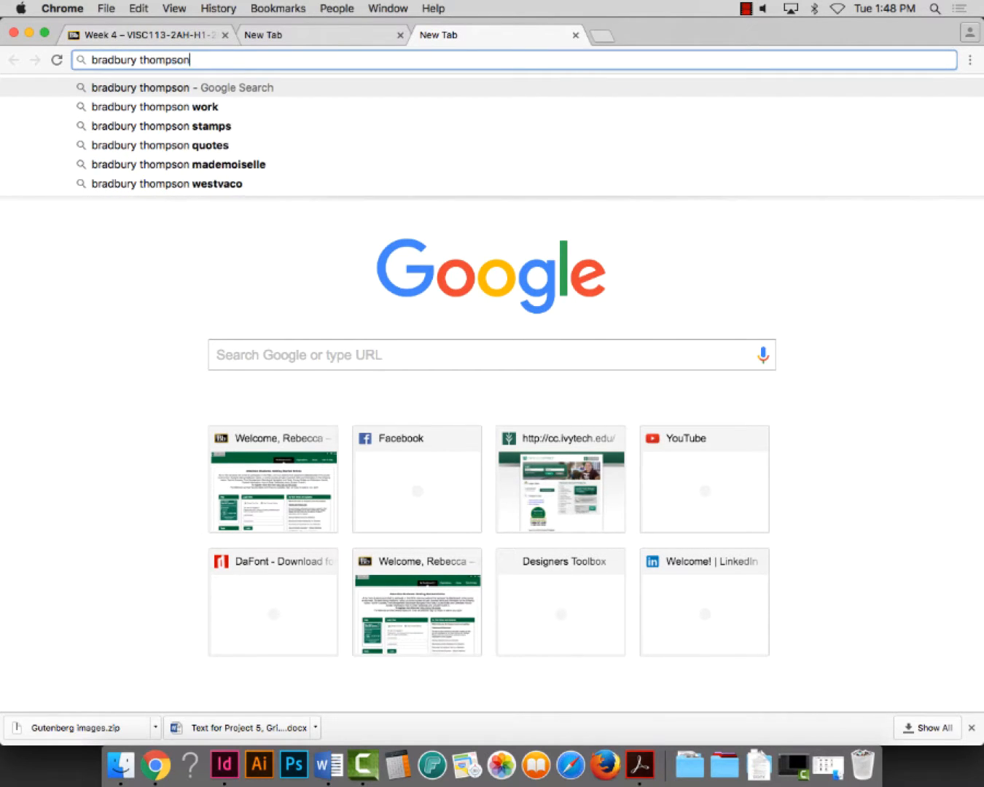
pyautogui.press('Return')
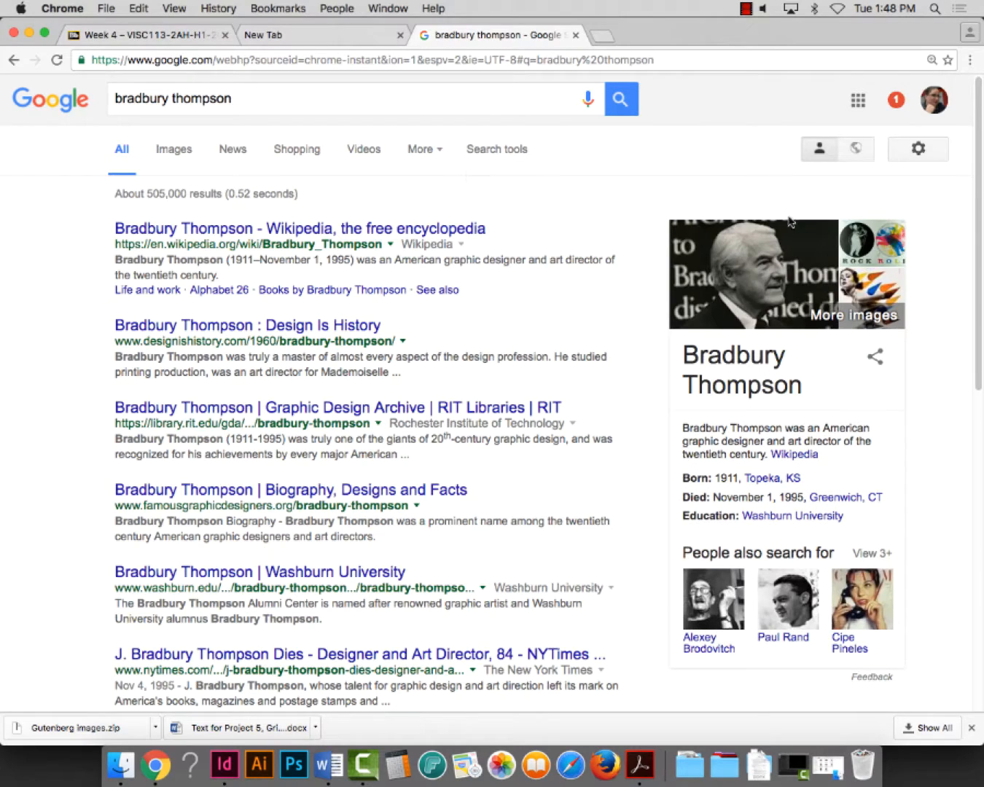
pyautogui.click(169, 148)
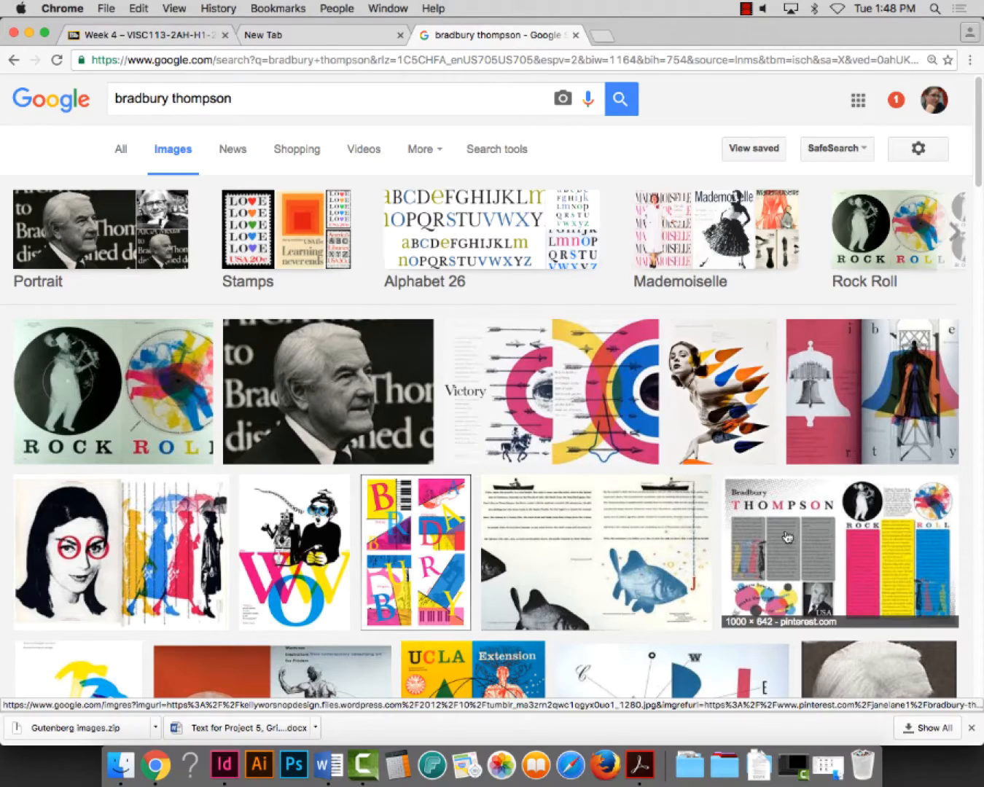
# Examine enlarged Bradbury Thompson posters and layouts for overlapping colours and large type, and close the search results when done
pyautogui.scroll(-5, 510, 536)
pyautogui.scroll(-2, 611, 545)
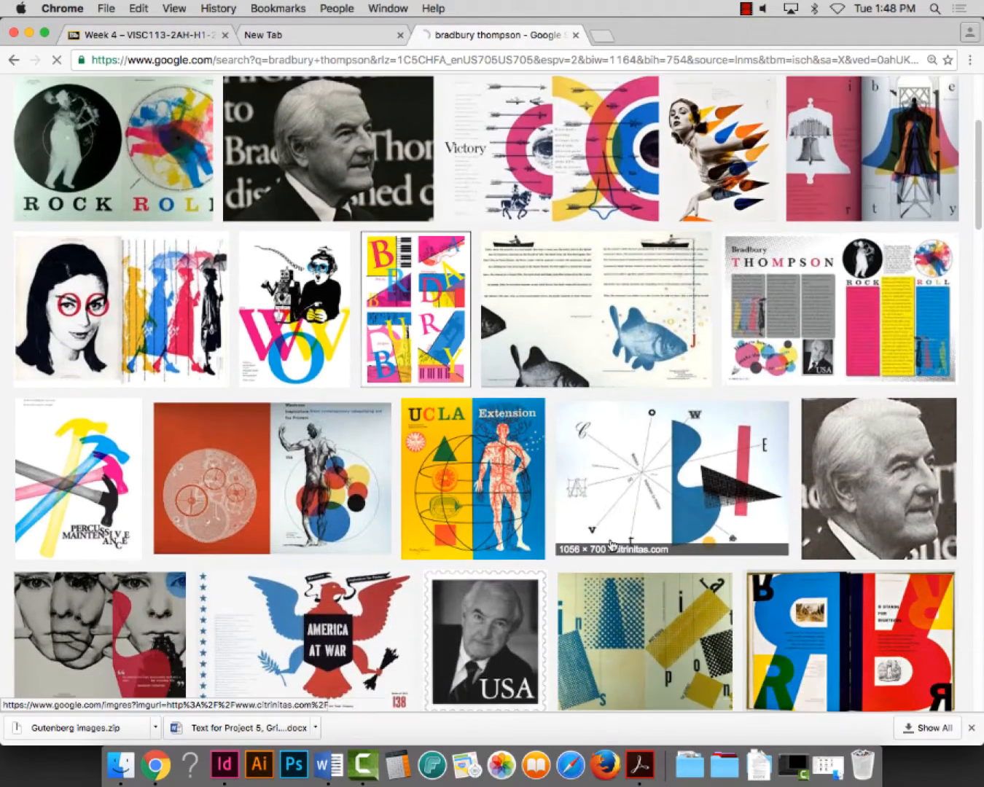
pyautogui.scroll(-1, 611, 540)
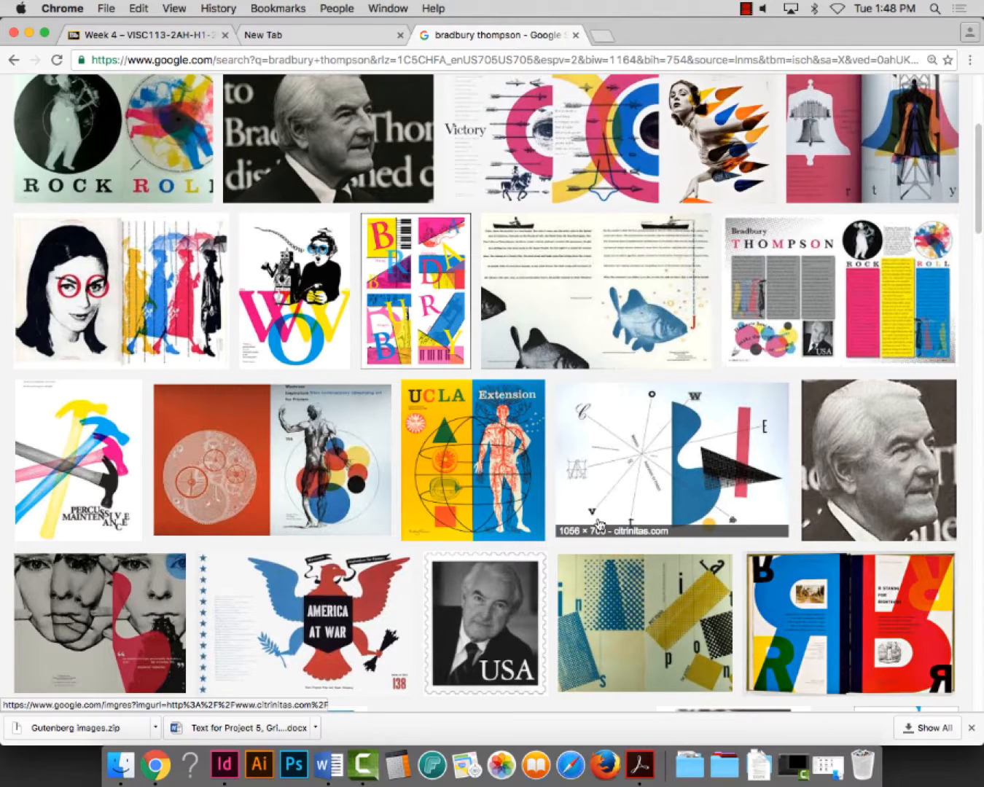
pyautogui.click(514, 467)
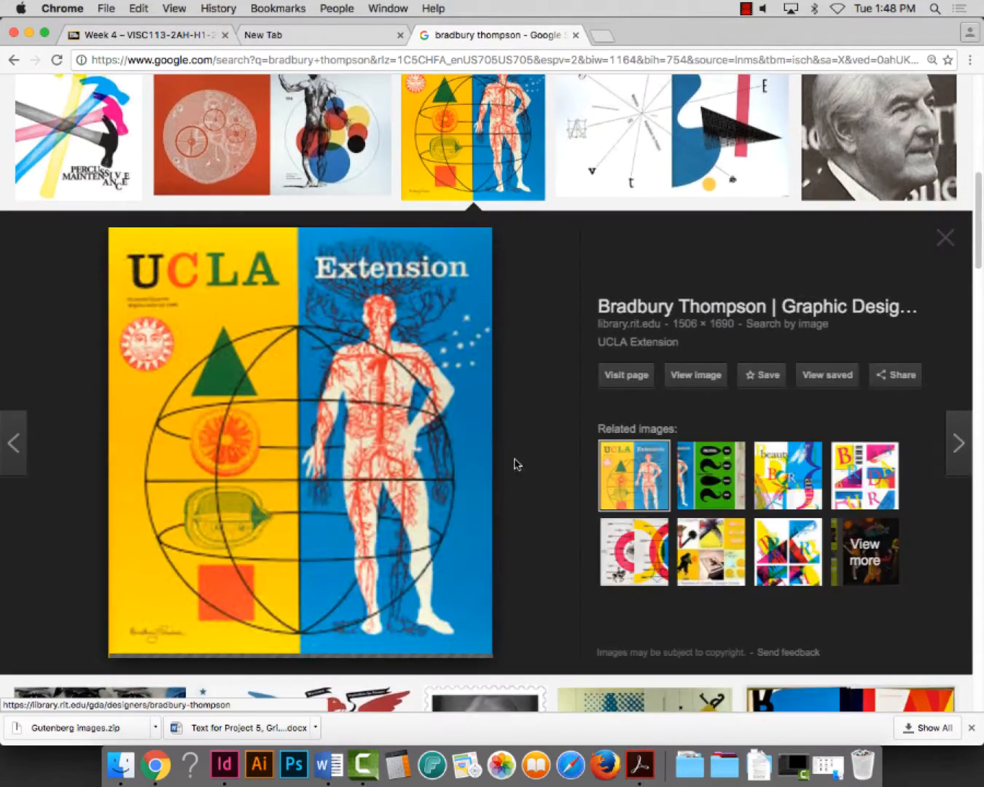
pyautogui.click(87, 127)
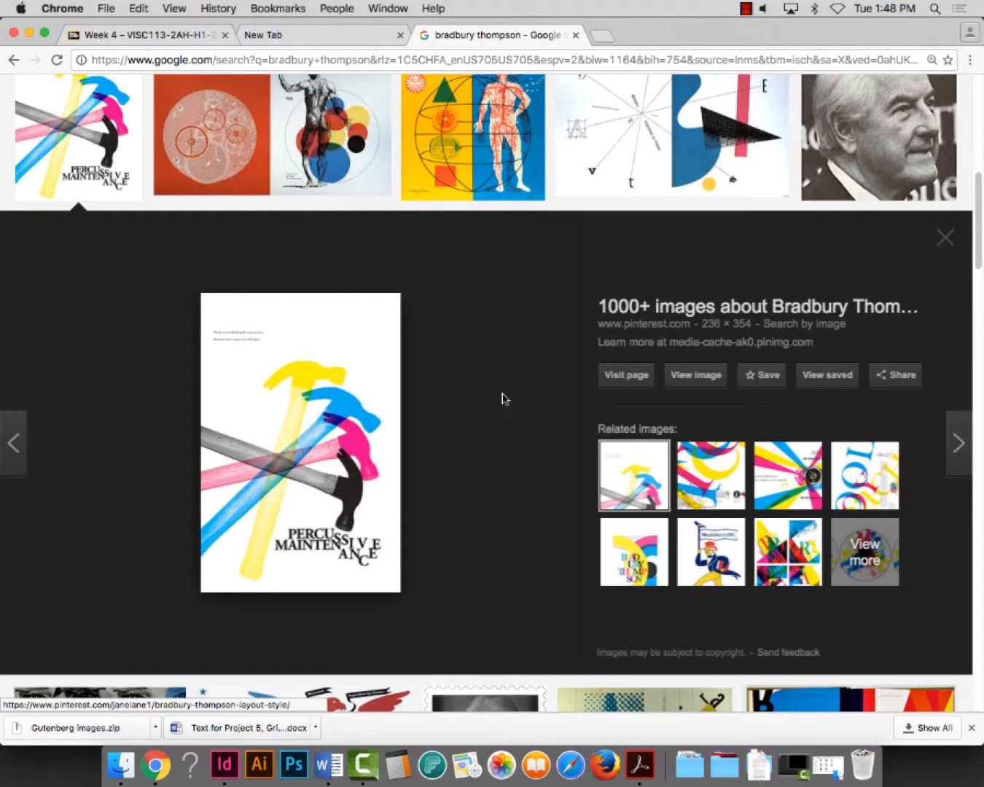
pyautogui.click(730, 111)
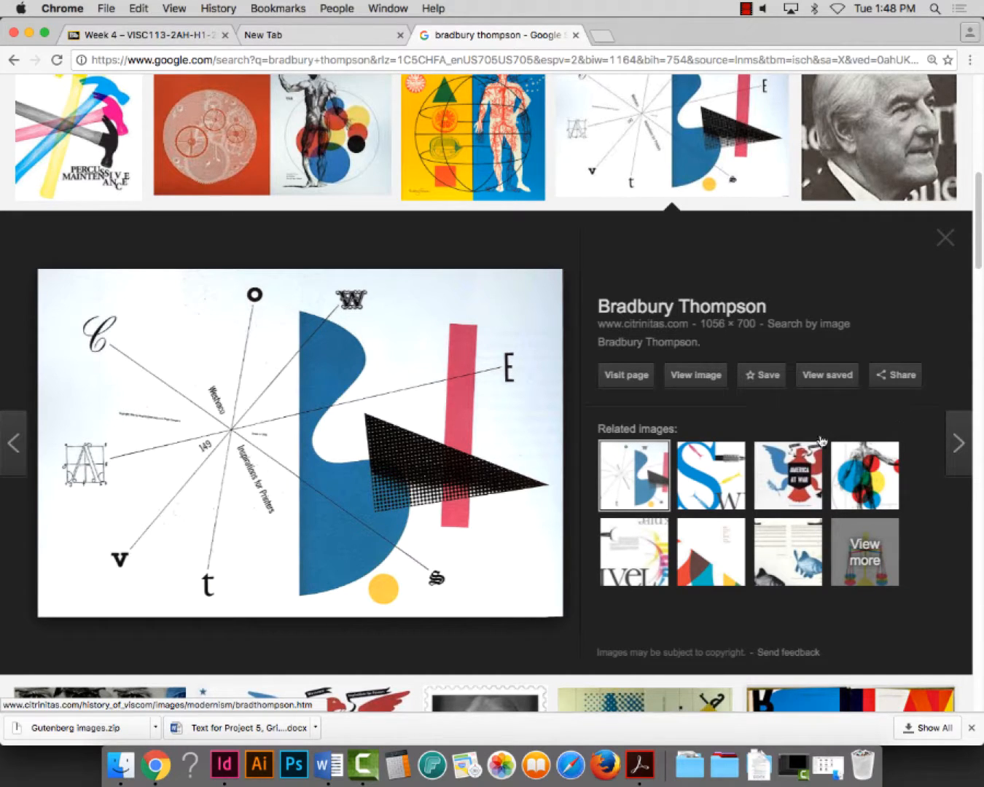
pyautogui.click(946, 237)
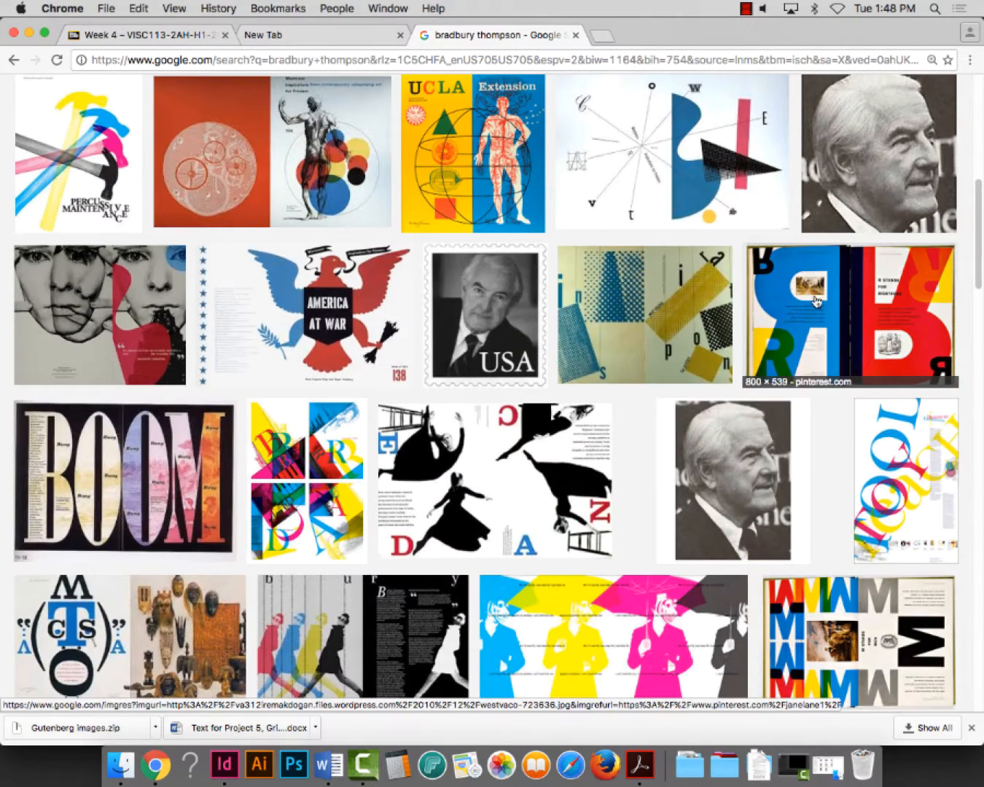
pyautogui.click(856, 476)
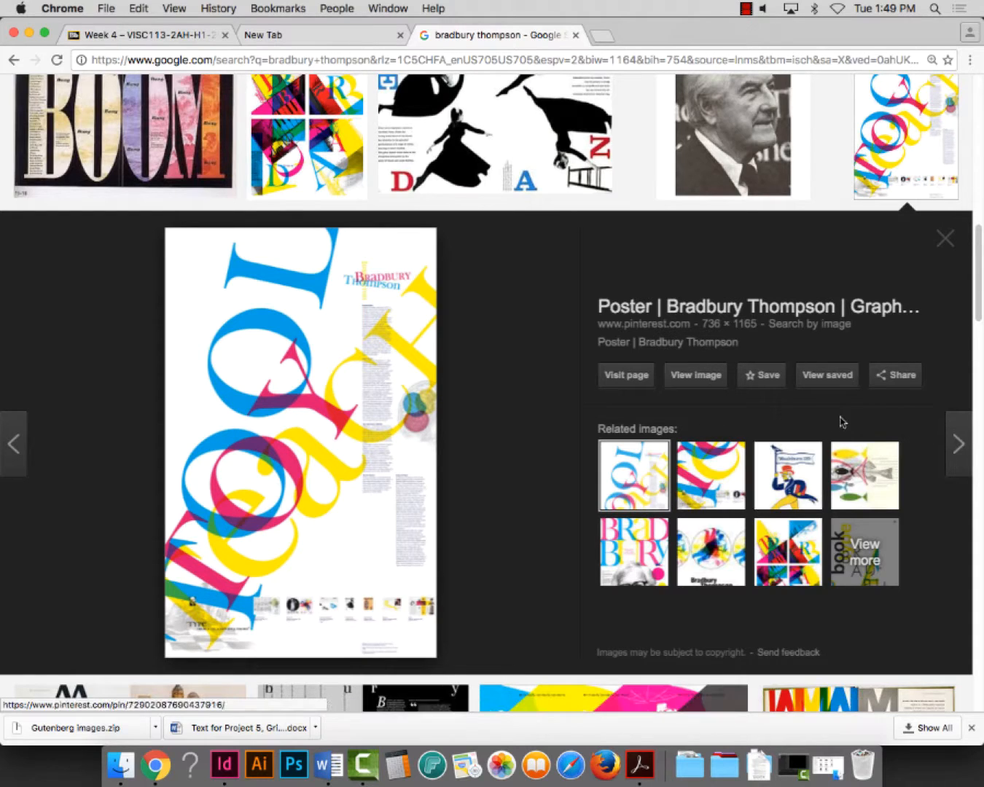
pyautogui.scroll(-1, 874, 374)
pyautogui.click(946, 237)
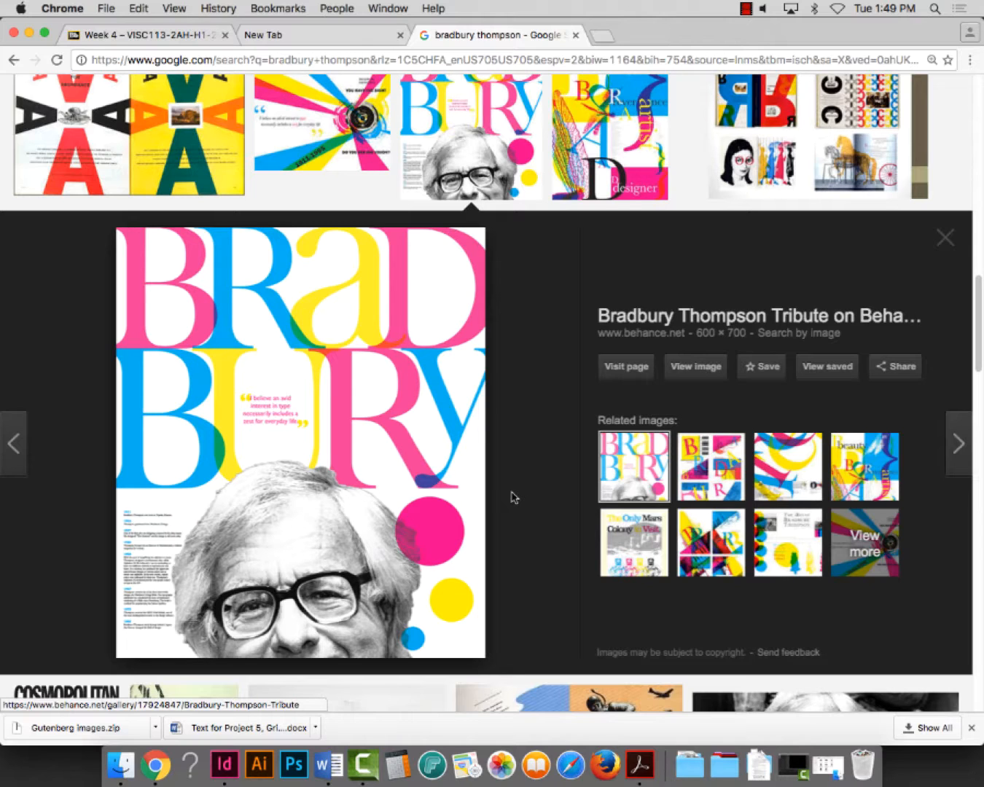
pyautogui.click(575, 35)
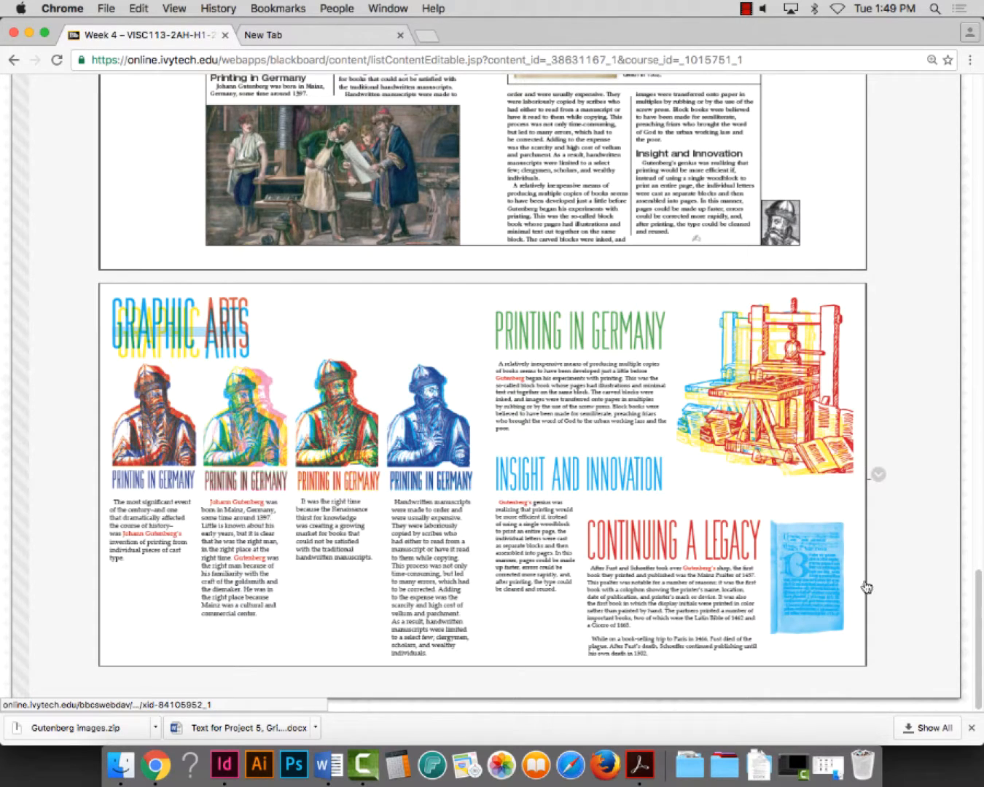
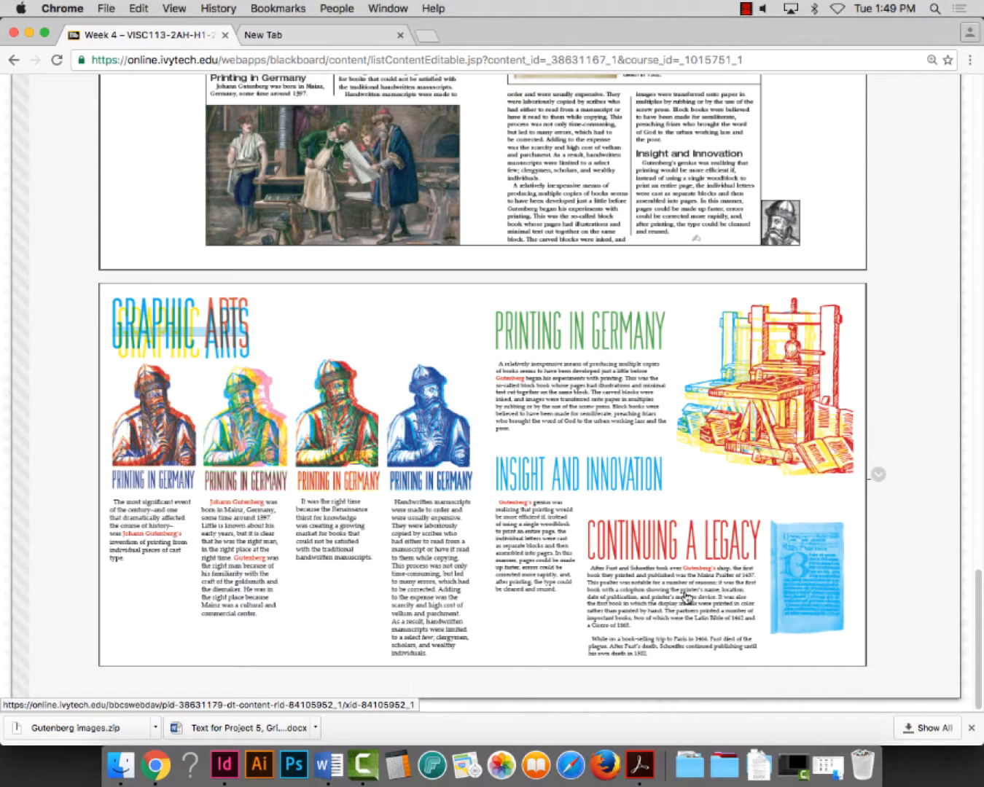
# Return to the InDesign document and set all the threaded body text in Adobe Garamond Pro Regular
pyautogui.click(29, 34)
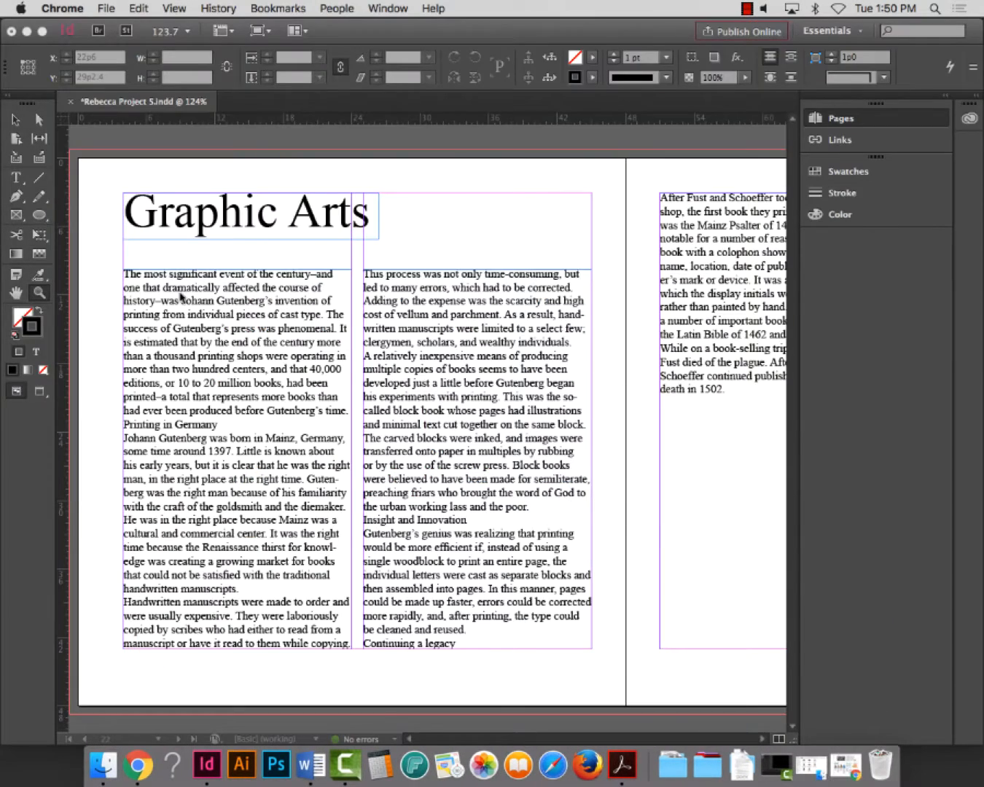
pyautogui.click(16, 132)
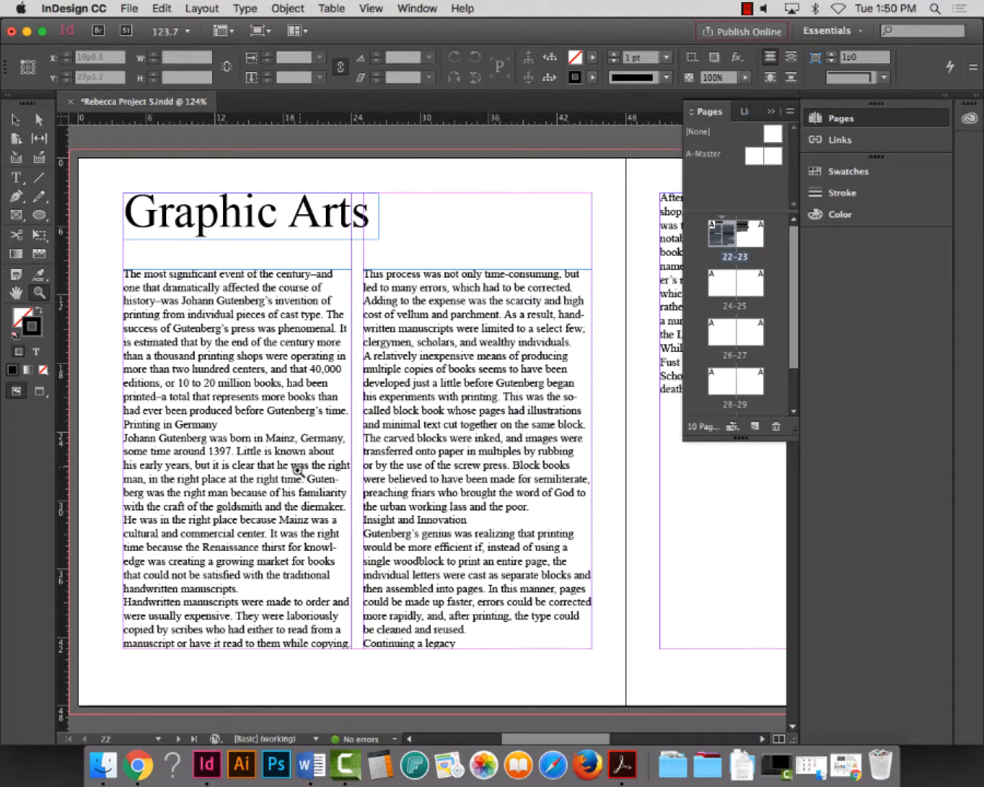
pyautogui.click(16, 181)
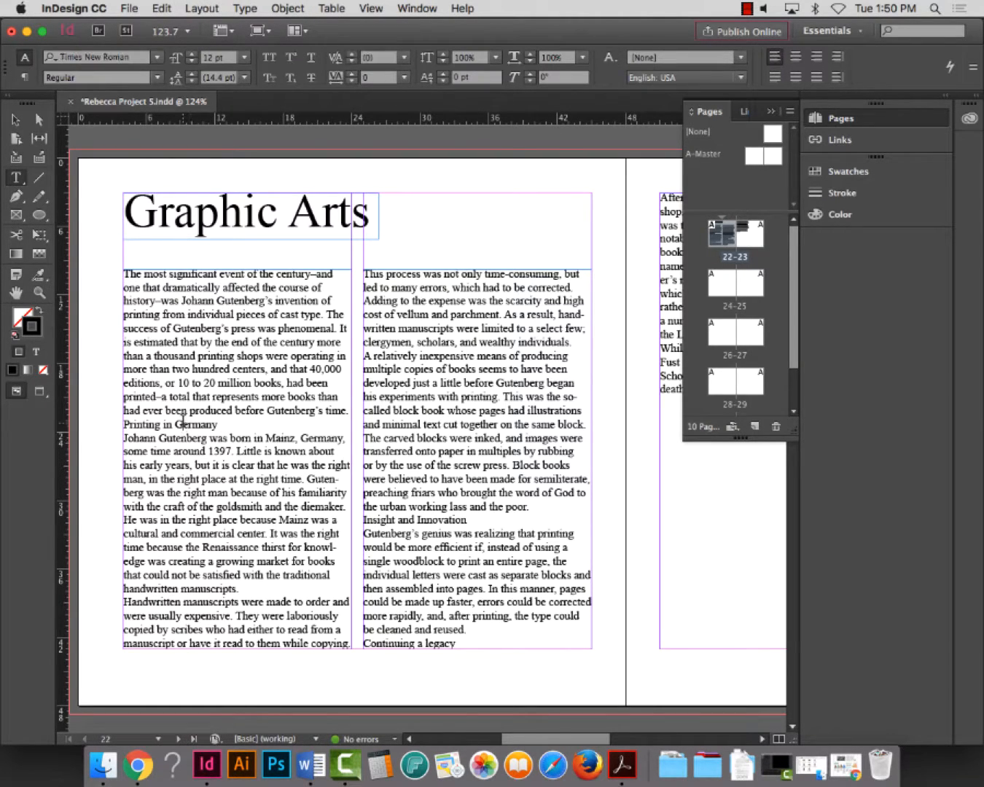
pyautogui.doubleClick(186, 423)
pyautogui.tripleClick(187, 424)
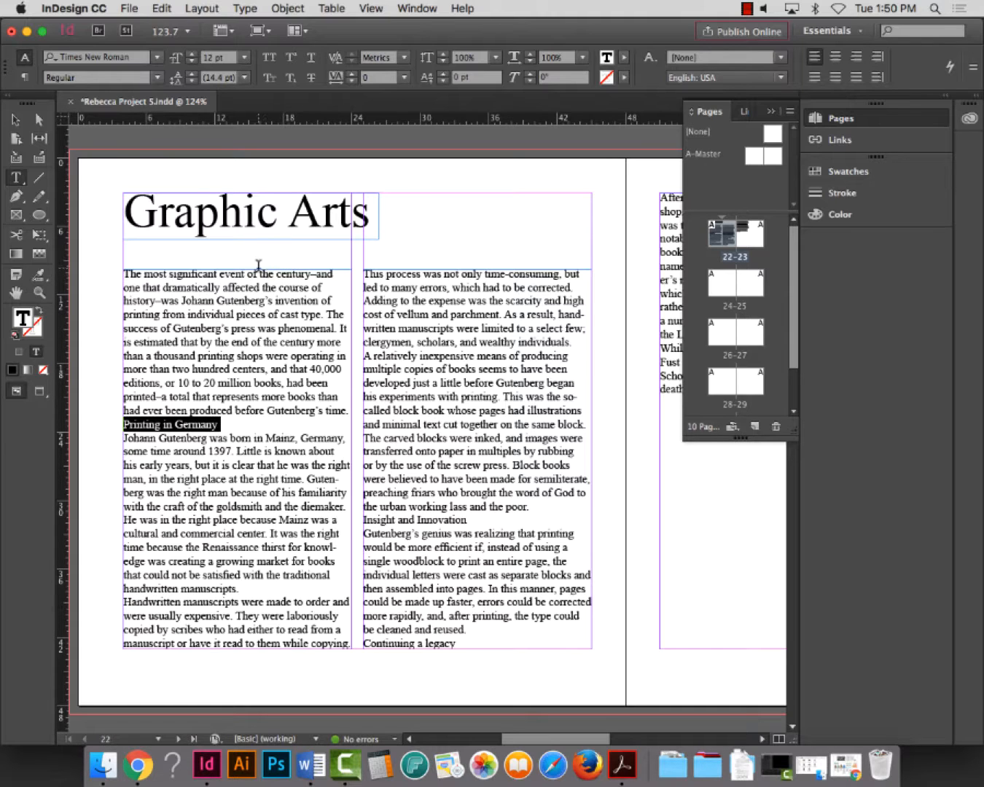
pyautogui.doubleClick(219, 379)
pyautogui.press('super+a')
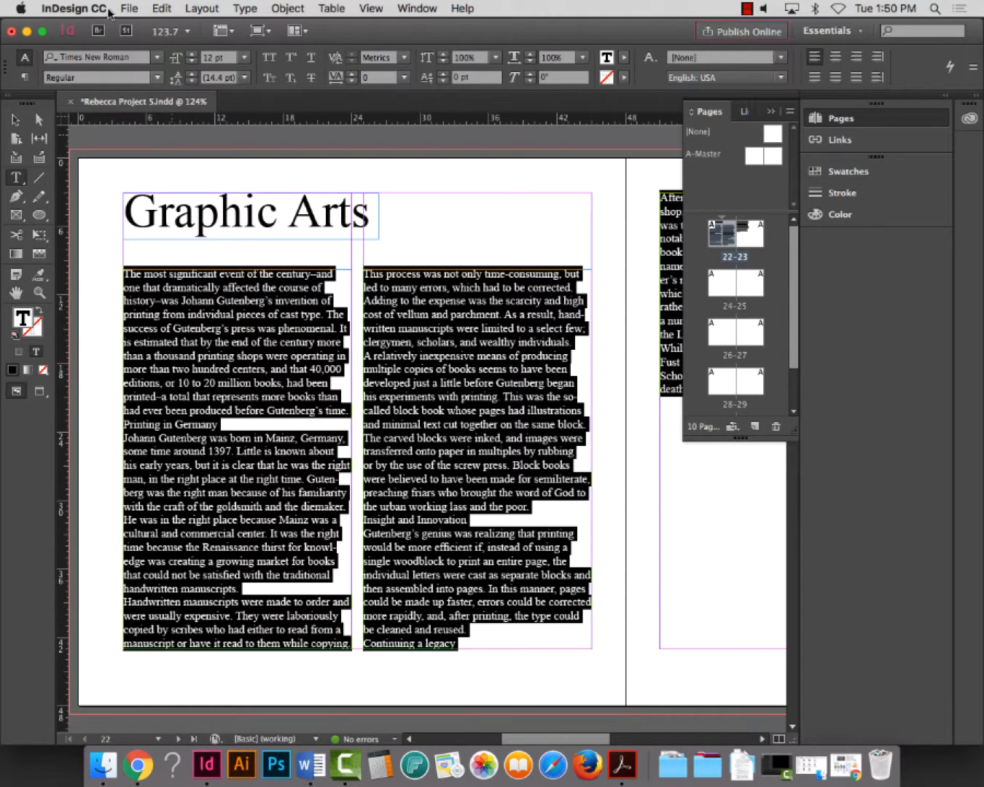
pyautogui.click(142, 58)
pyautogui.write('garam')
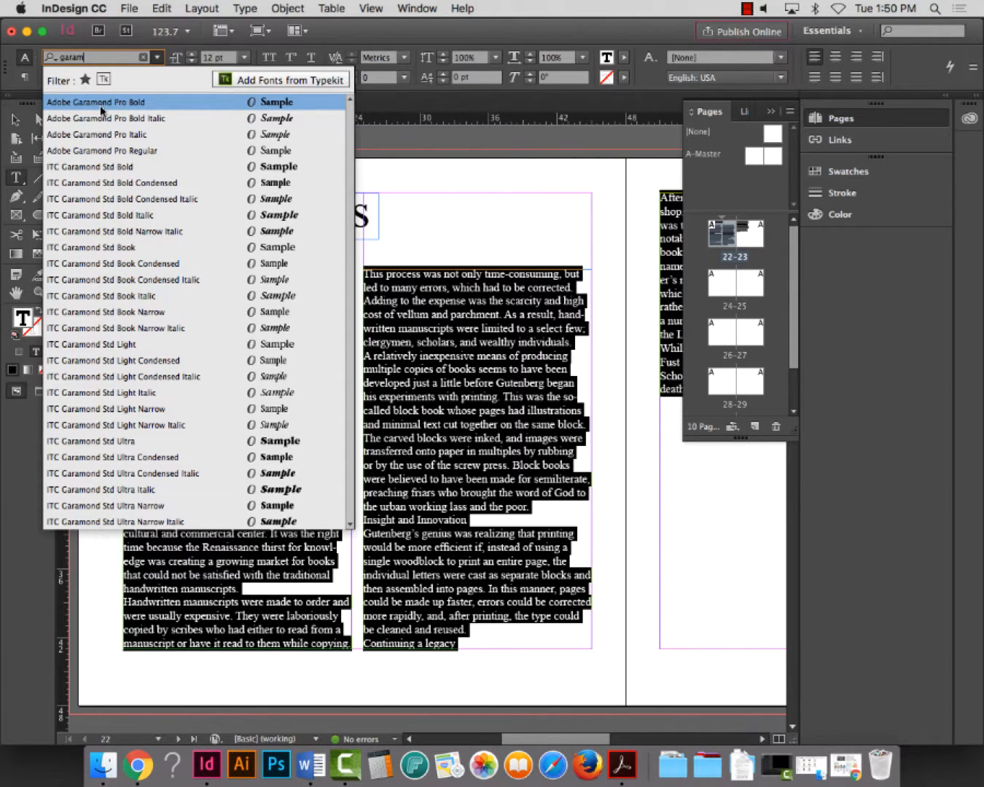
pyautogui.click(110, 150)
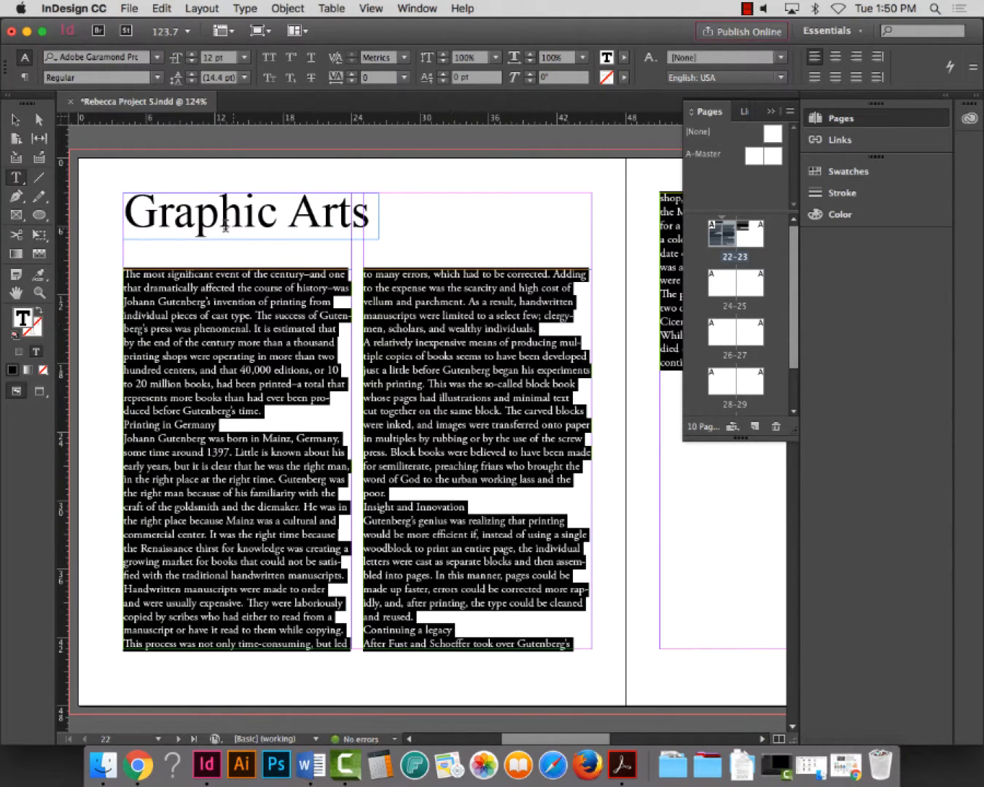
# Set the "Printing in Germany" subheading in Helvetica Neue LT Std 107 Extra Black Condensed
pyautogui.click(217, 412)
pyautogui.tripleClick(187, 425)
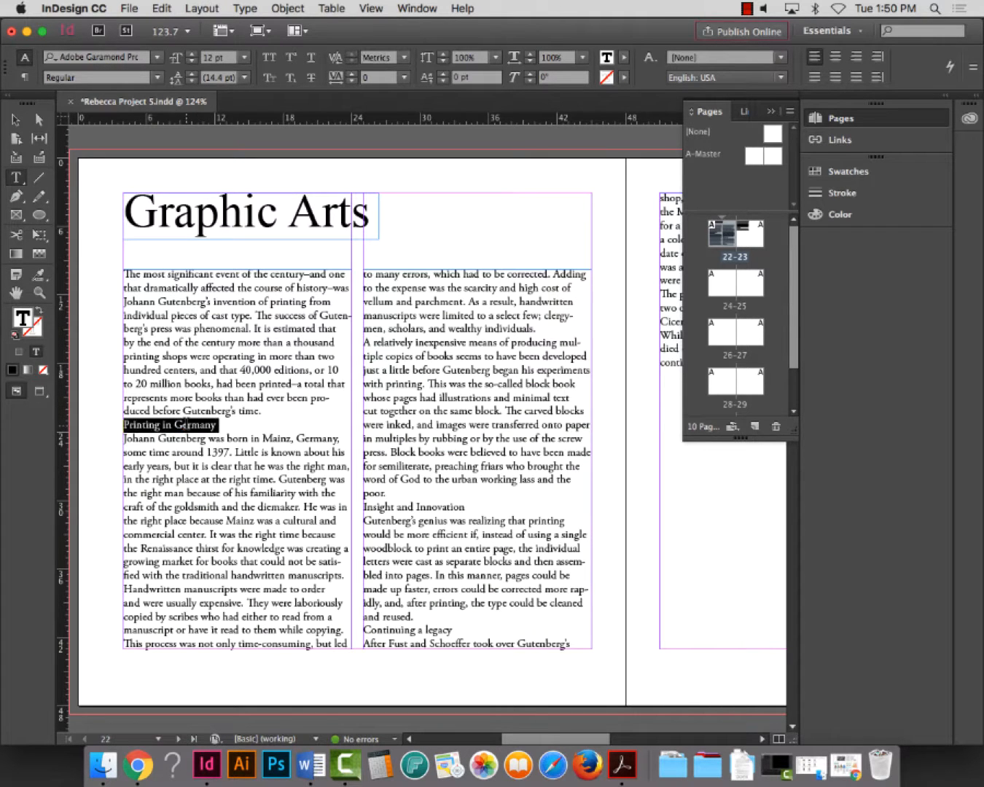
pyautogui.click(102, 56)
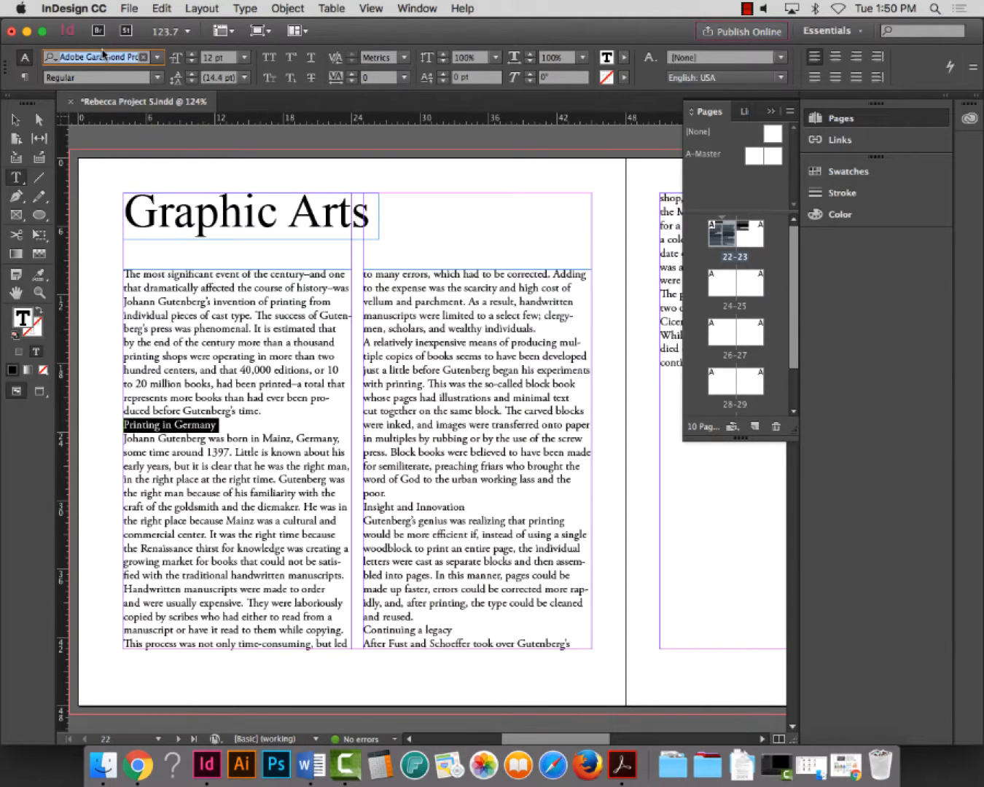
pyautogui.write('helv')
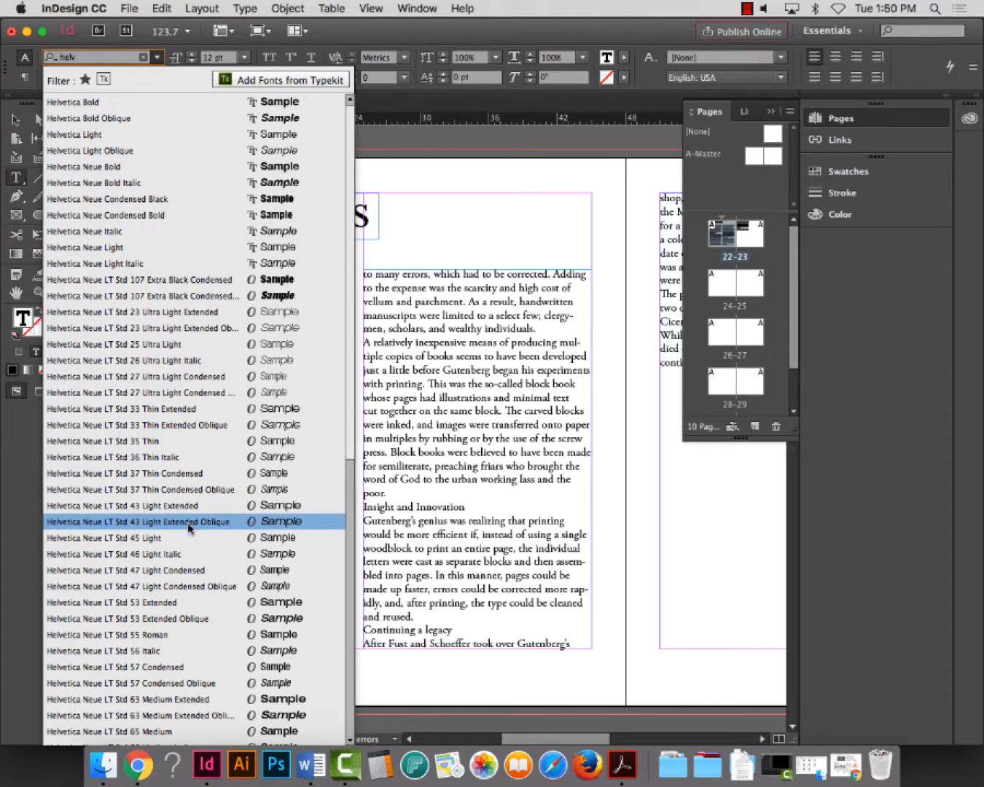
pyautogui.click(212, 297)
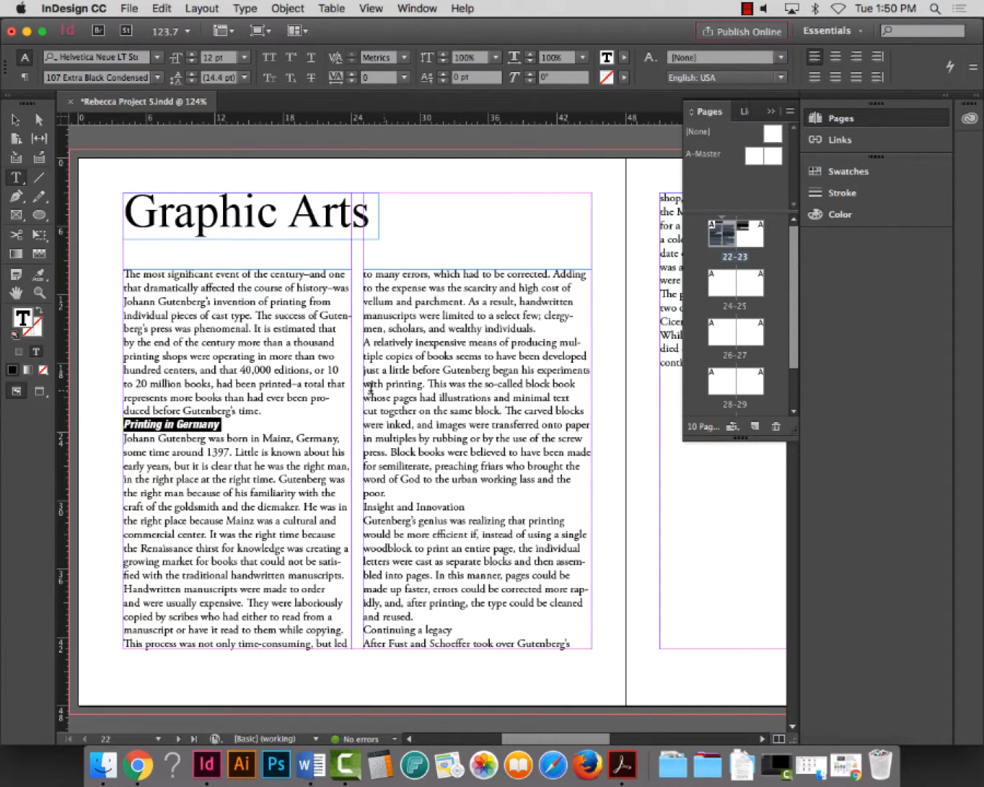
pyautogui.click(156, 78)
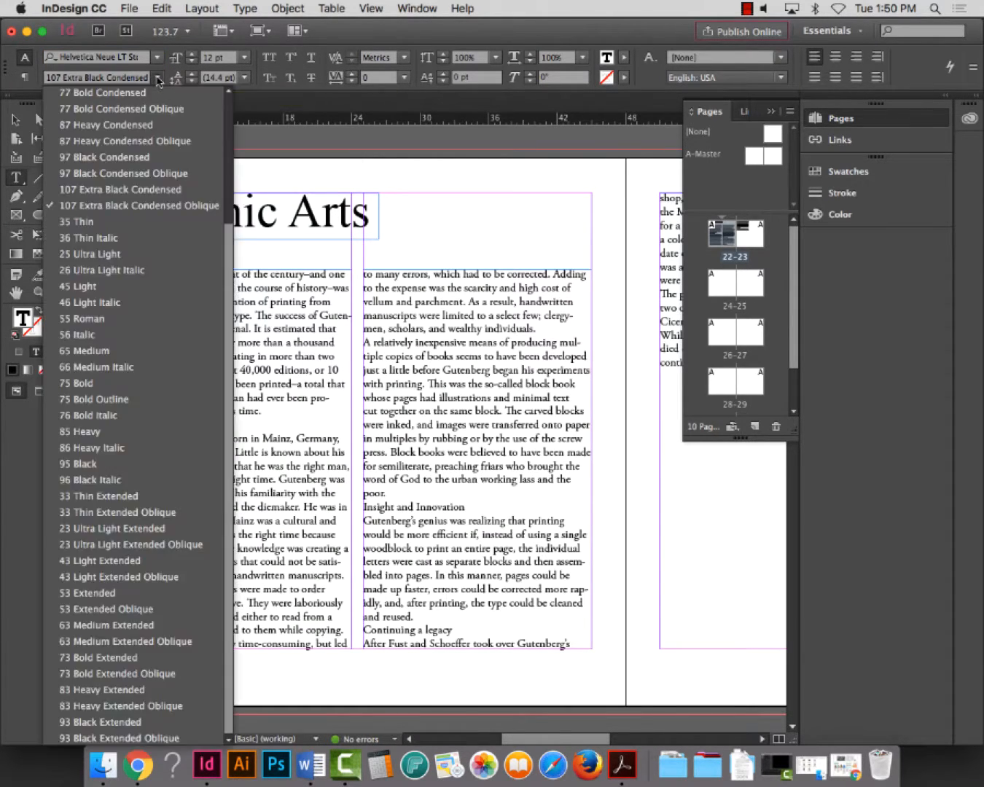
pyautogui.click(161, 190)
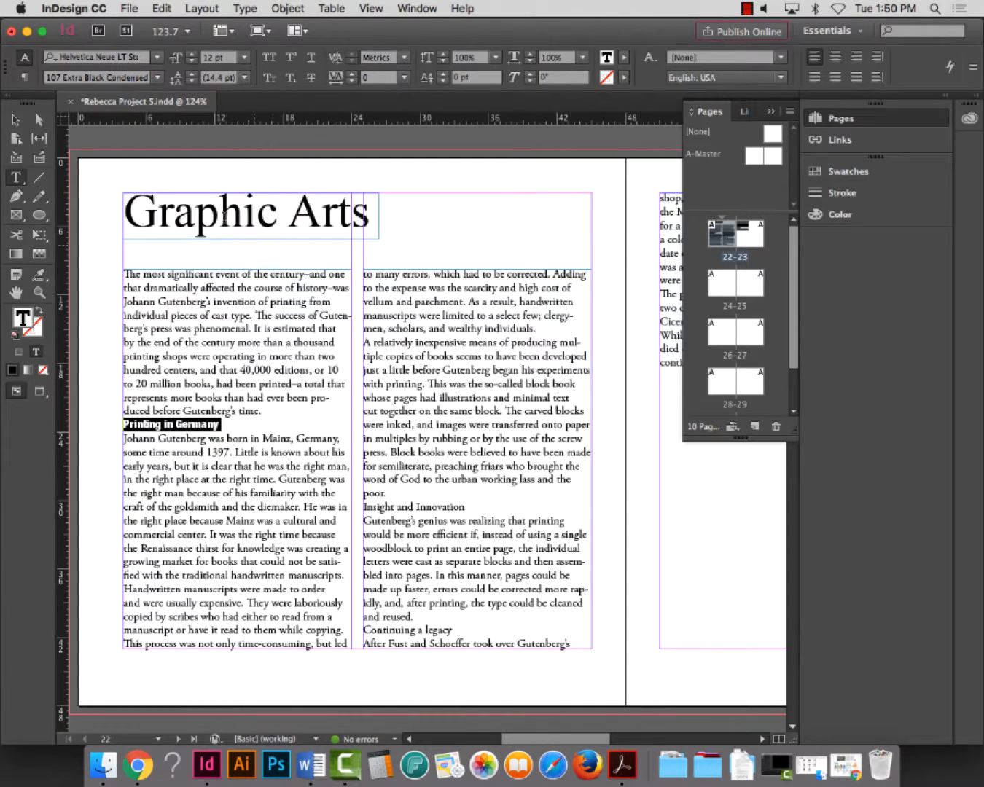
# Set the "Graphic Arts" heading on page 22 in Helvetica Neue LT Std 107 Extra Black Condensed
pyautogui.tripleClick(225, 217)
pyautogui.click(139, 56)
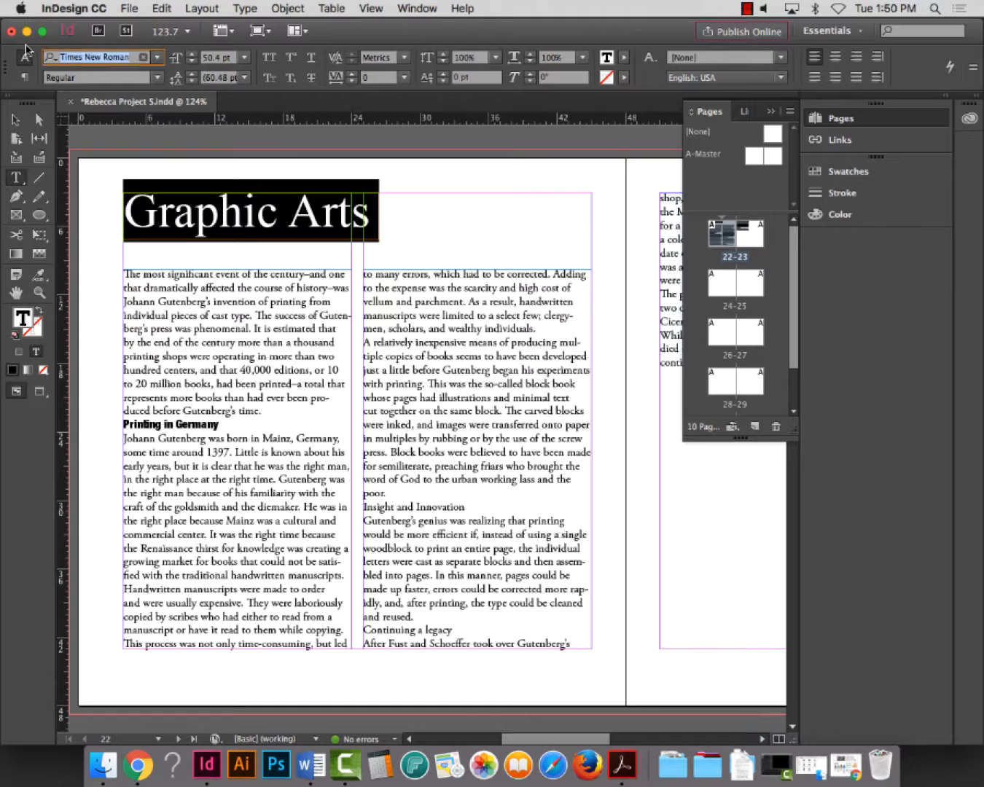
pyautogui.write('hel')
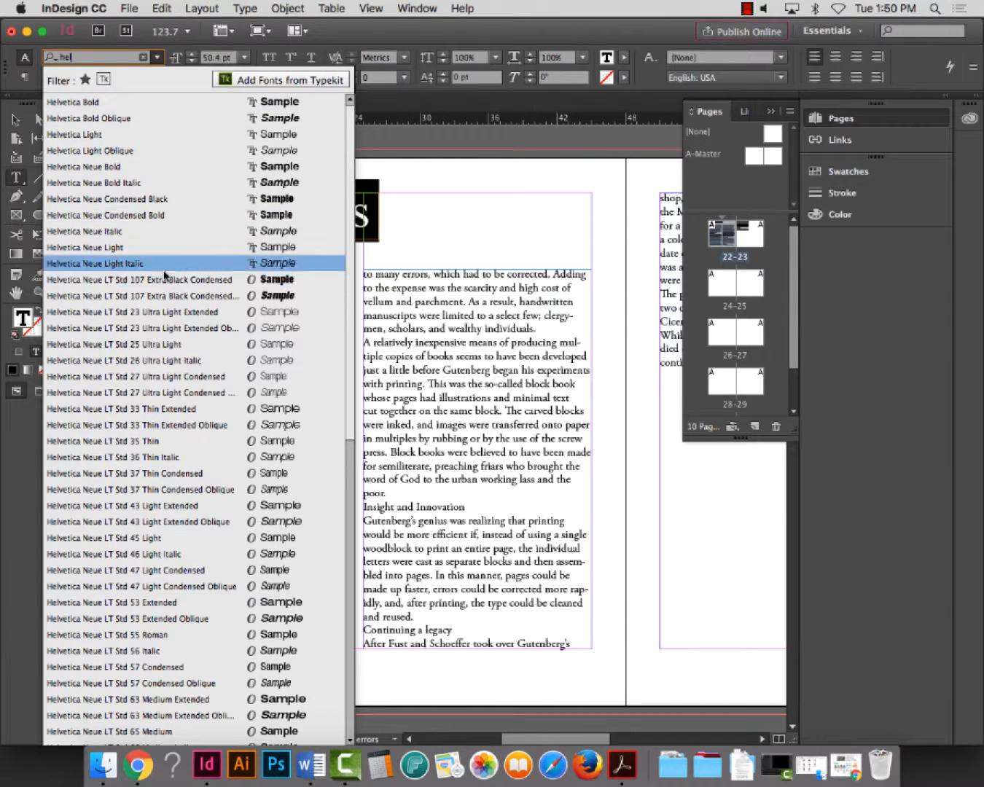
pyautogui.press('Up')
pyautogui.press('Up')
pyautogui.press('Up')
pyautogui.press('Return')
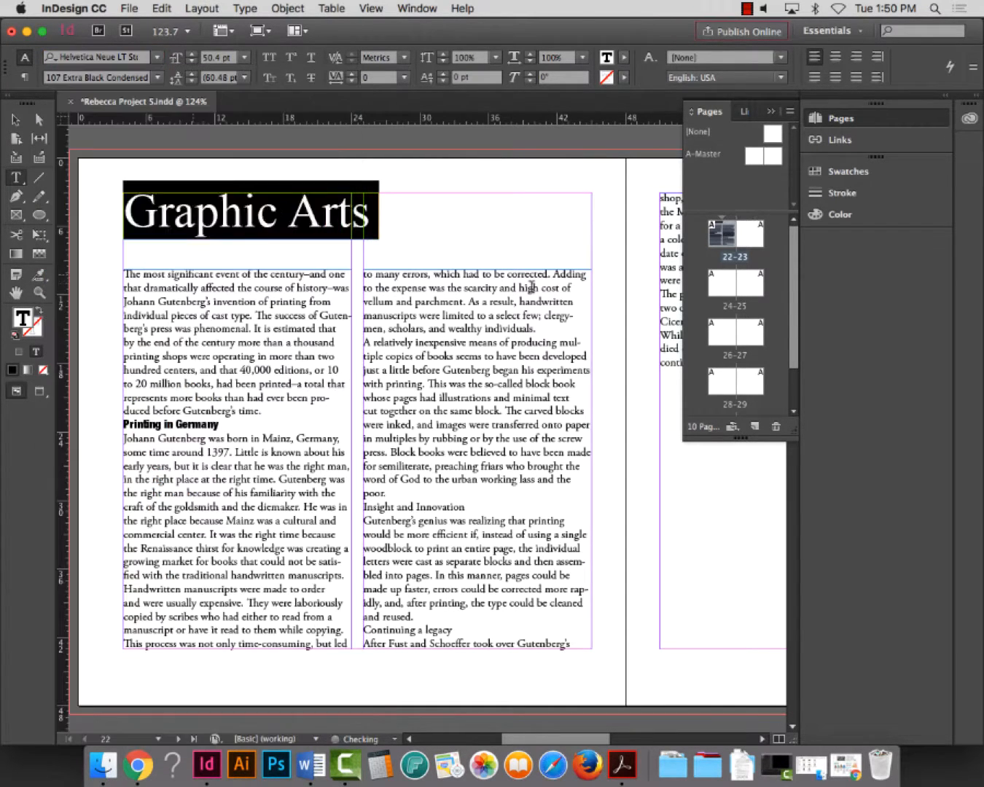
pyautogui.click(15, 119)
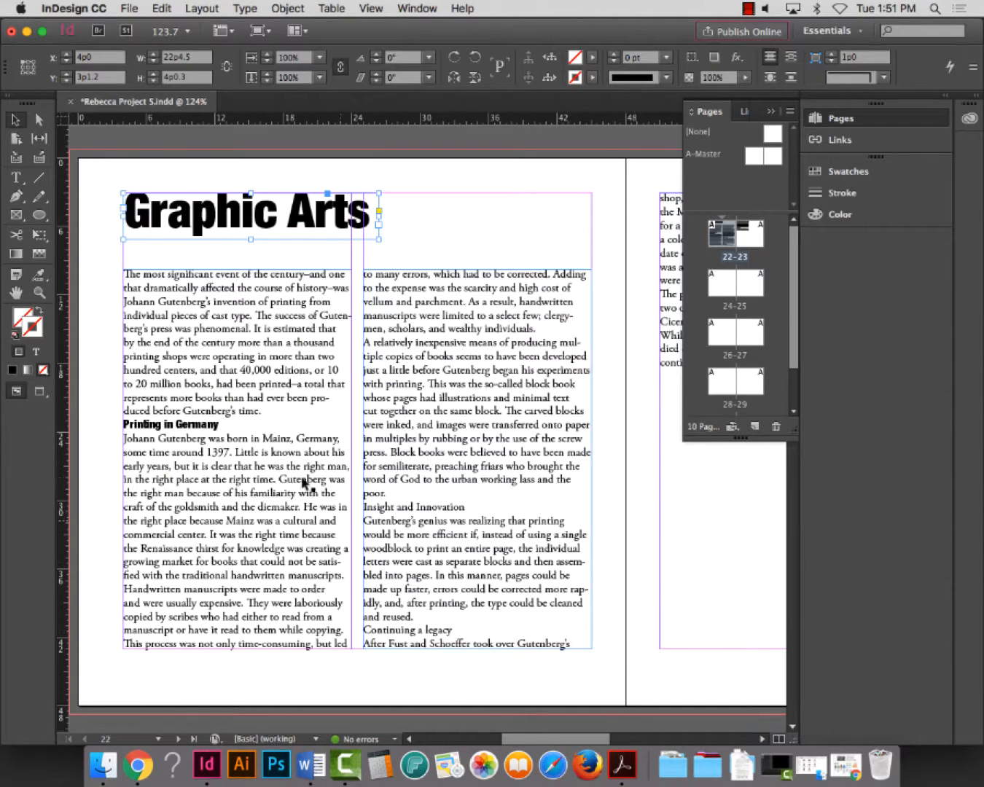
# Set the "Insight and Innovation" subheading in Helvetica Neue LT Std 107 Extra Black Condensed and enlarge it slightly
pyautogui.doubleClick(444, 508)
pyautogui.doubleClick(444, 508)
pyautogui.tripleClick(445, 508)
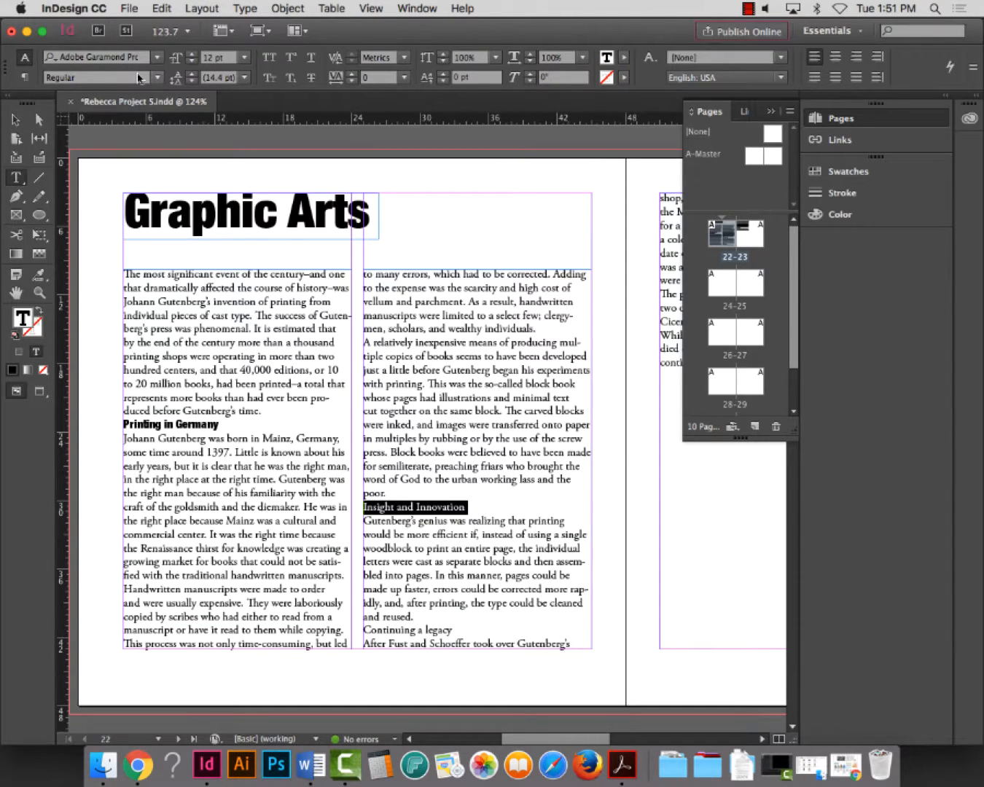
pyautogui.click(157, 59)
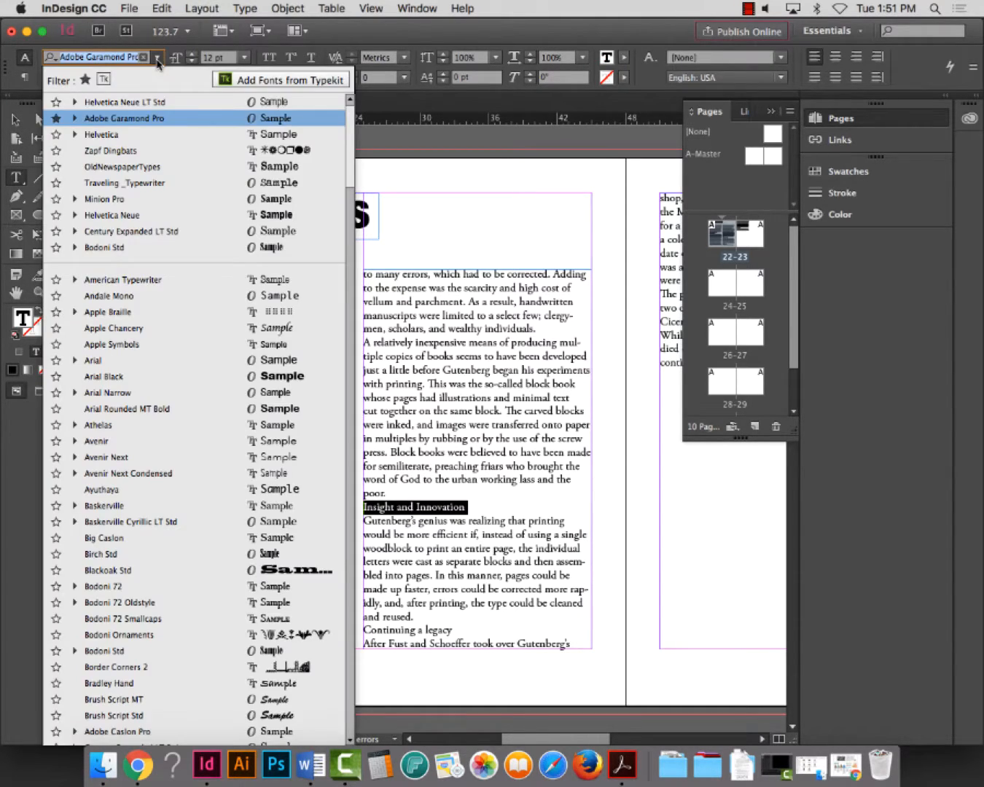
pyautogui.click(147, 103)
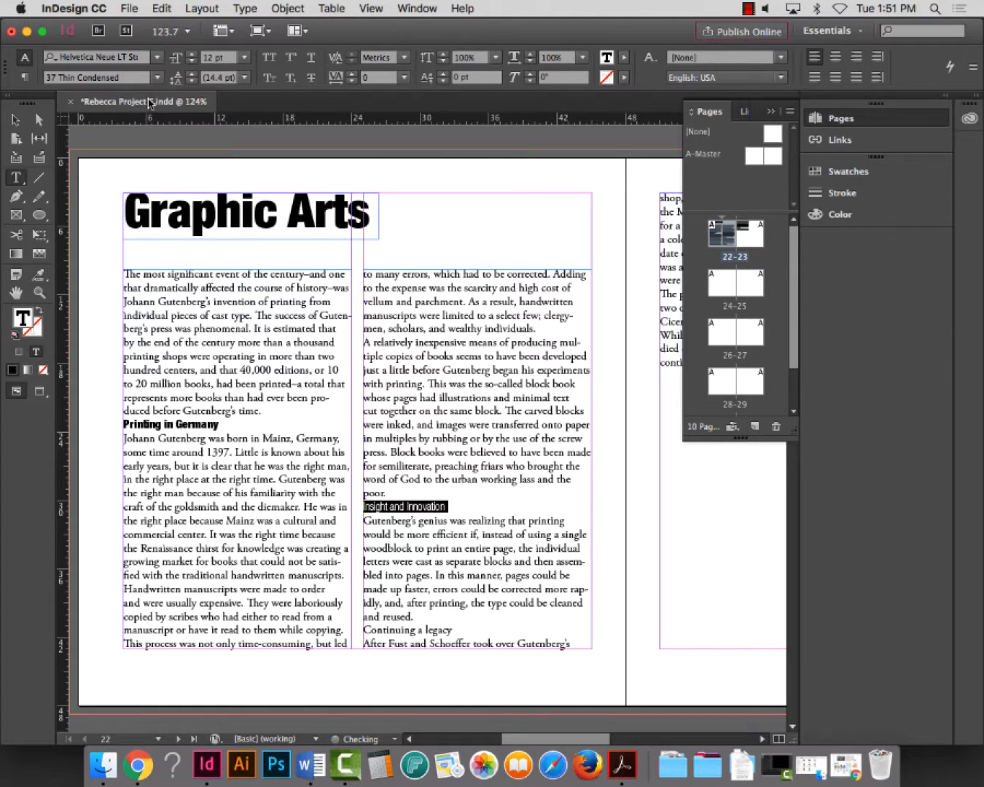
pyautogui.click(157, 77)
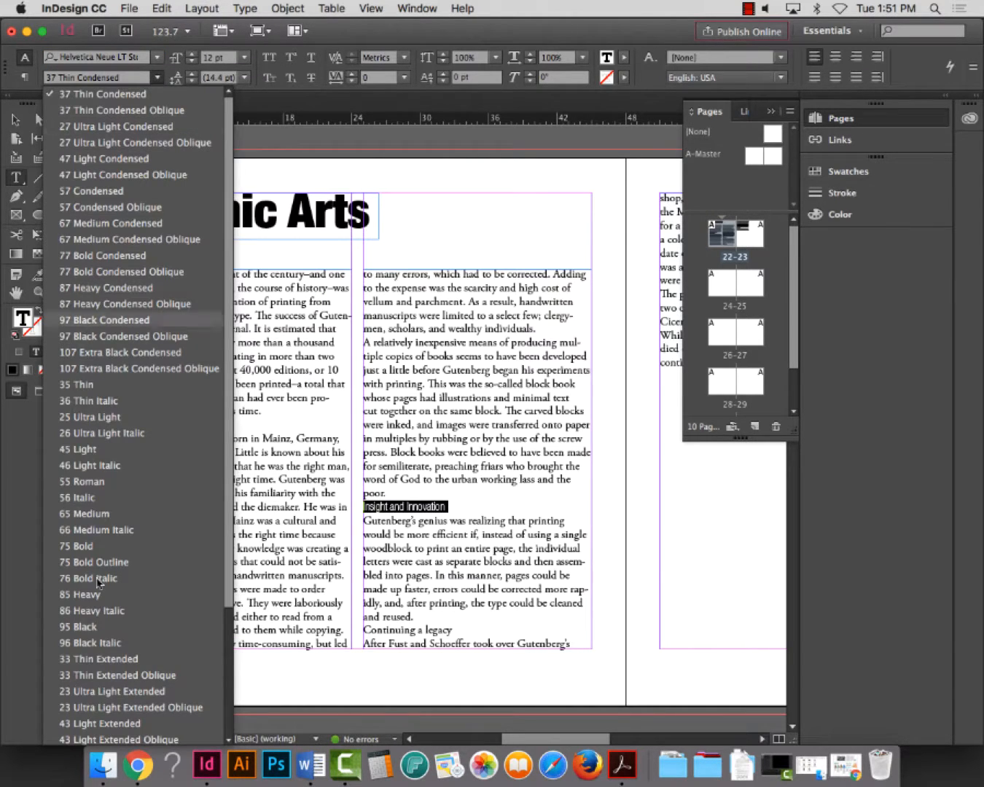
pyautogui.scroll(-3, 233, 732)
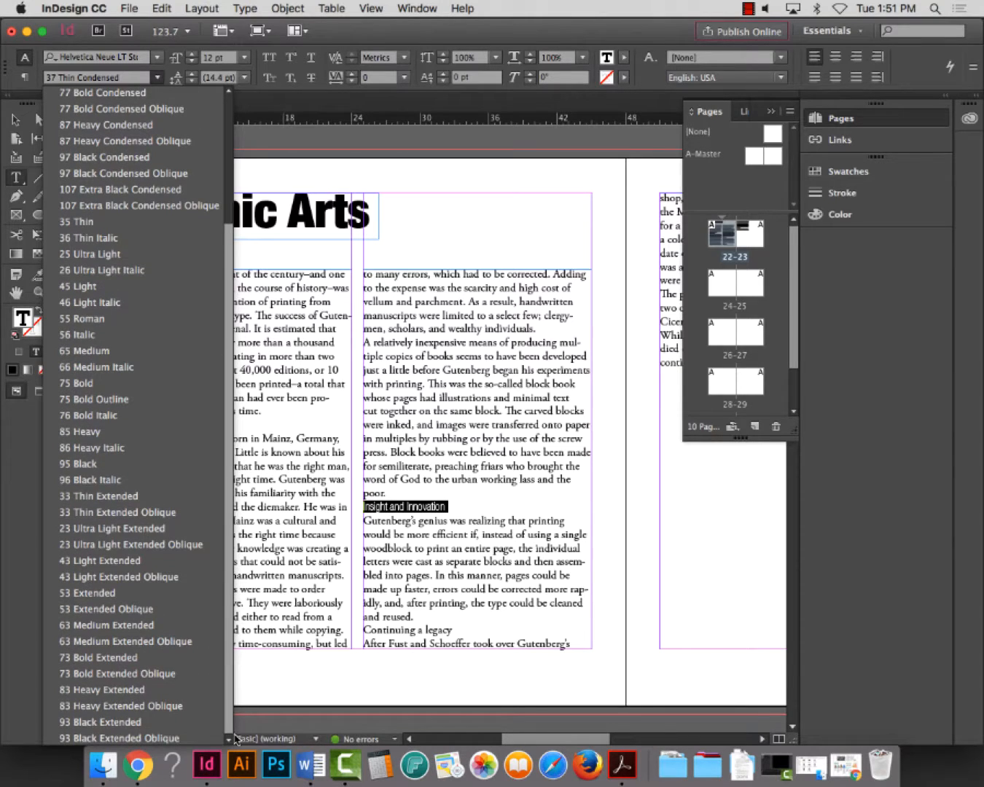
pyautogui.scroll(3, 234, 397)
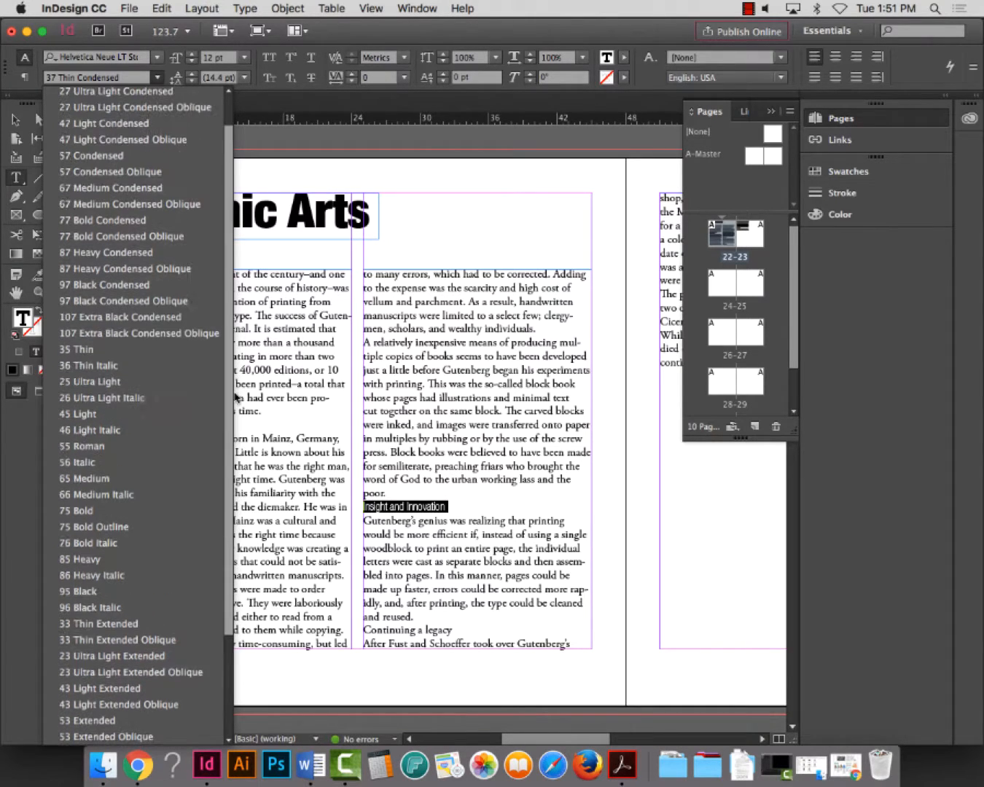
pyautogui.click(110, 317)
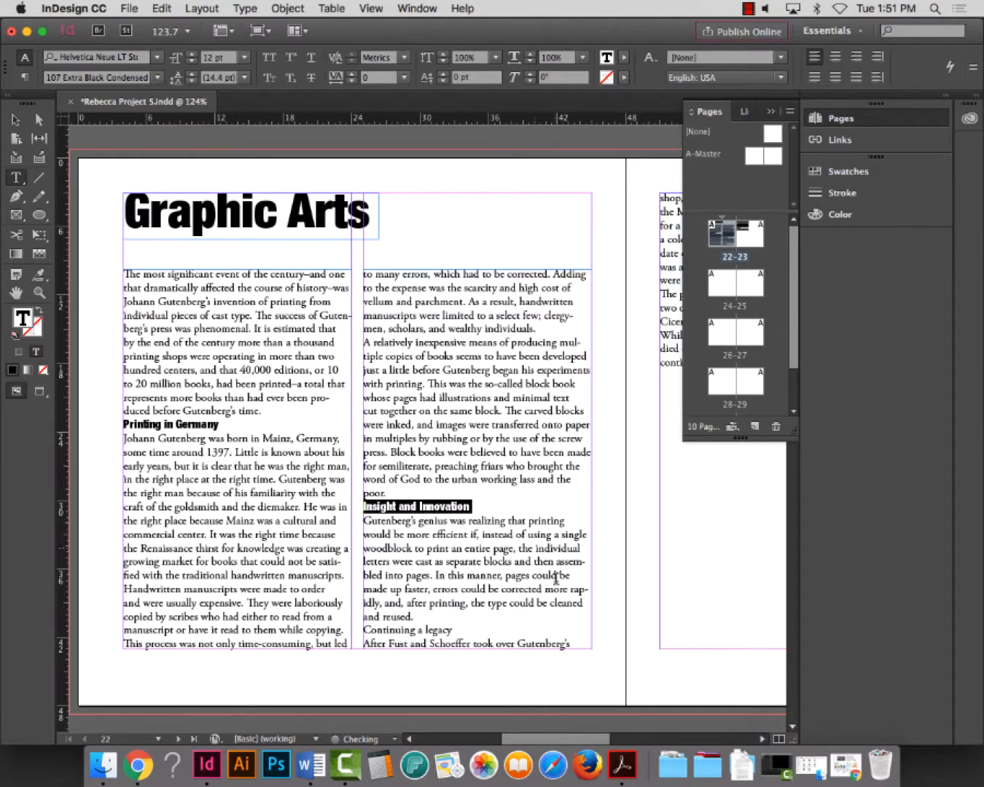
pyautogui.click(191, 56)
pyautogui.click(190, 57)
# Set the opening body paragraph above "Printing in Germany" to 9 pt type with 11 pt leading
pyautogui.tripleClick(231, 329)
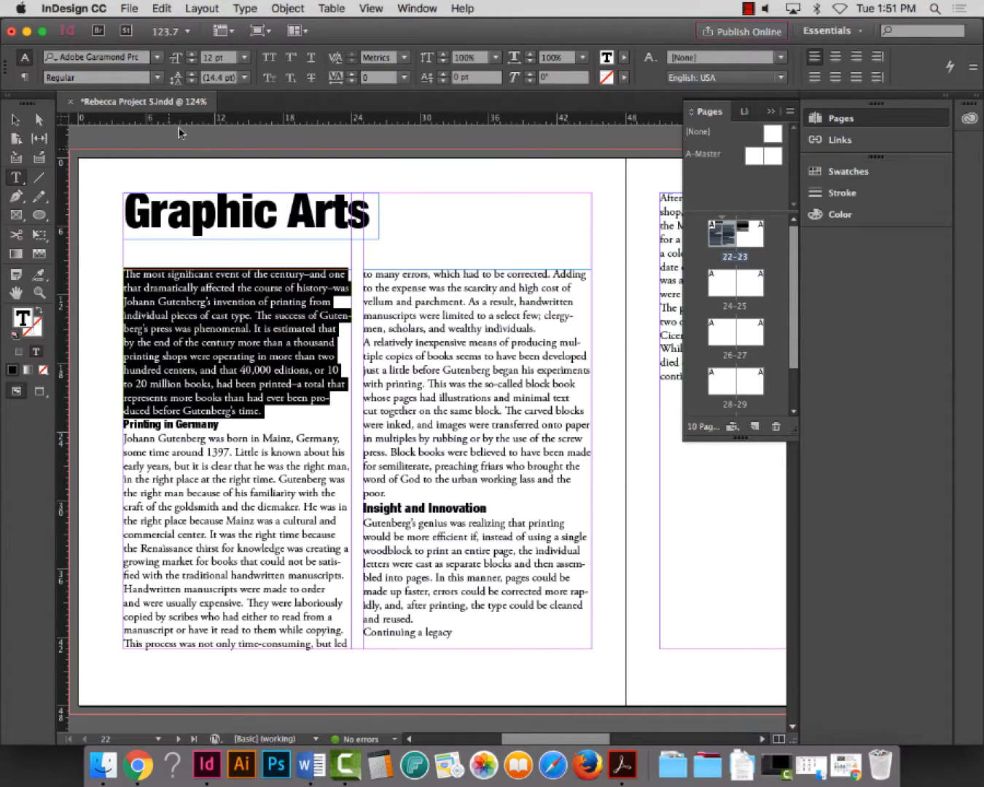
pyautogui.click(204, 58)
pyautogui.write('9')
pyautogui.press('Return')
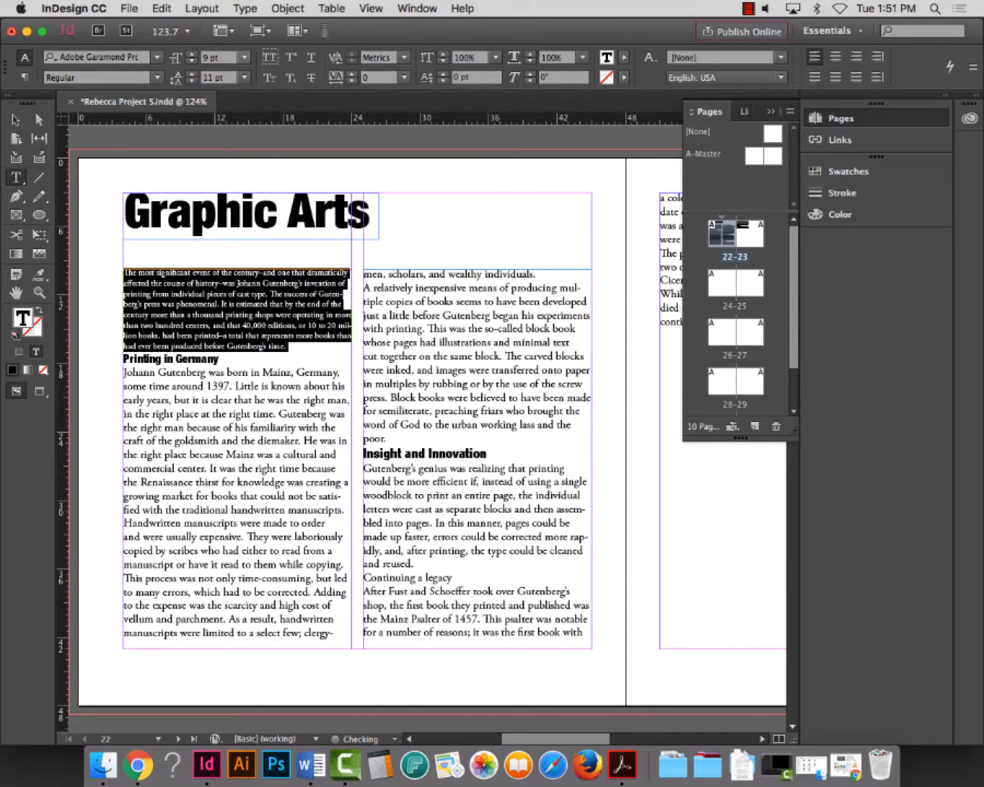
# Set the body paragraphs under the "Printing in Germany" subheading to 9 pt type with 11 pt leading
pyautogui.click(195, 400)
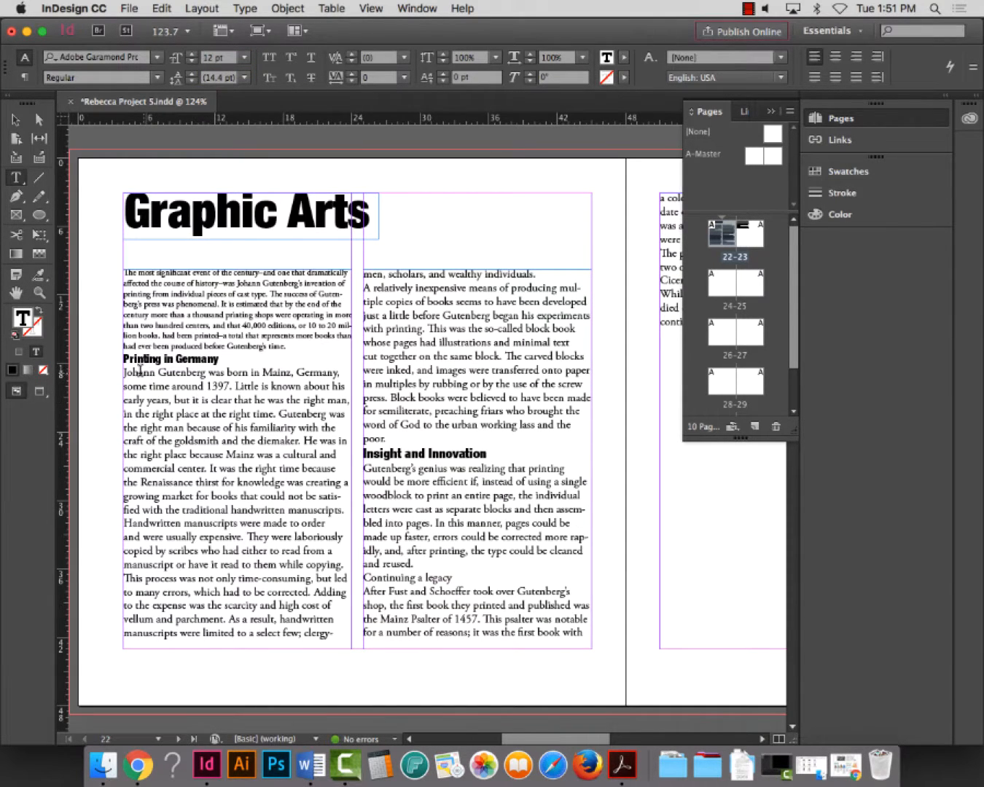
pyautogui.moveTo(125, 373); pyautogui.dragTo(496, 439)
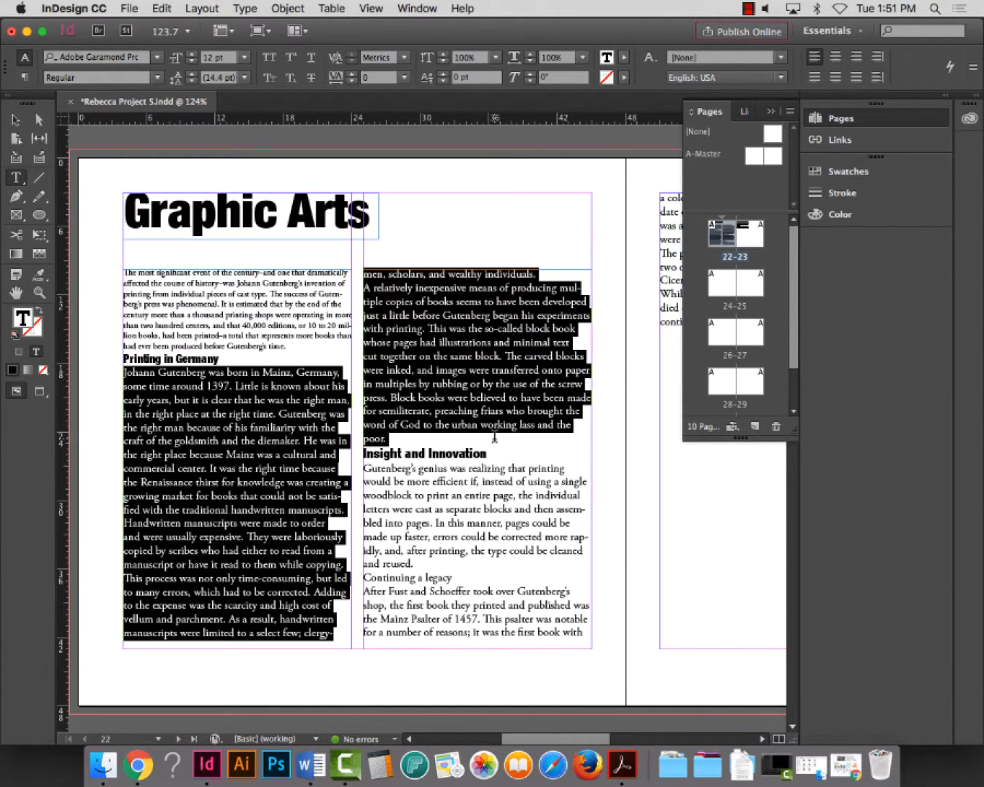
pyautogui.click(217, 57)
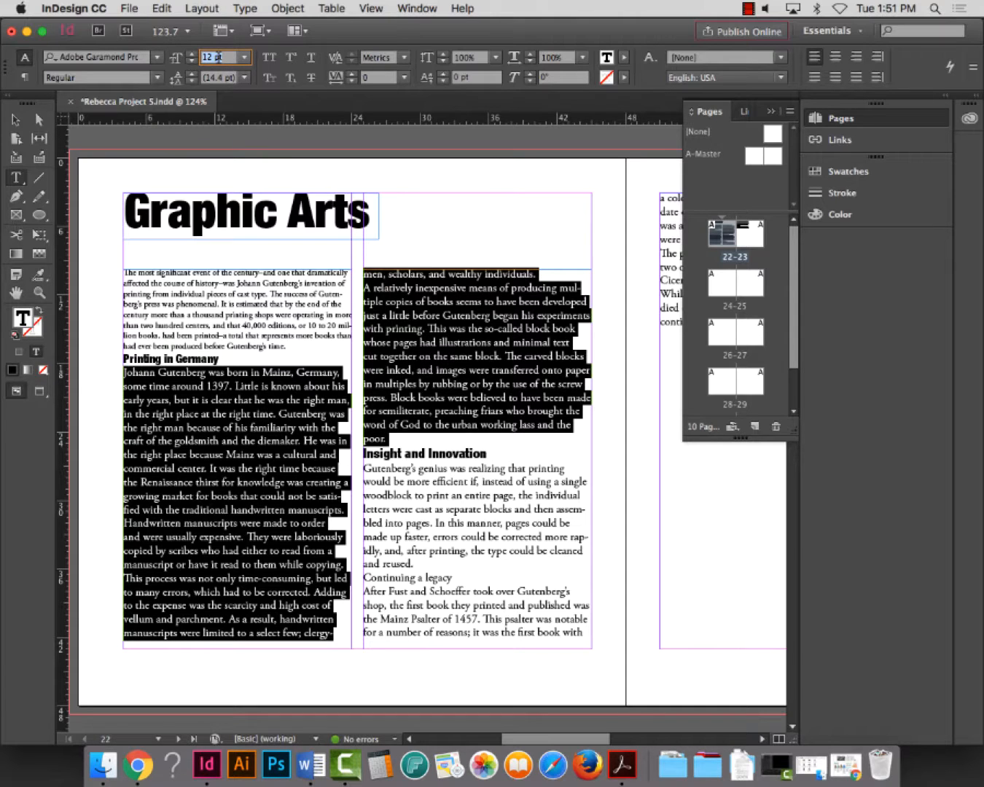
pyautogui.write('9')
pyautogui.press('Tab')
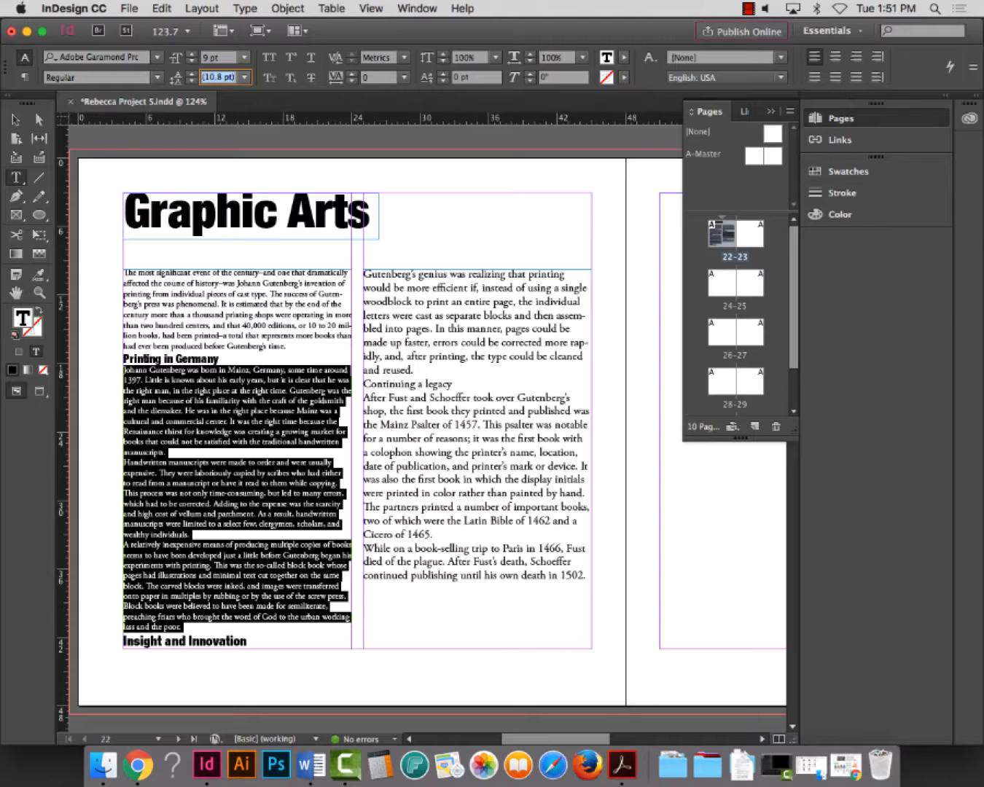
pyautogui.write('11')
pyautogui.press('Return')
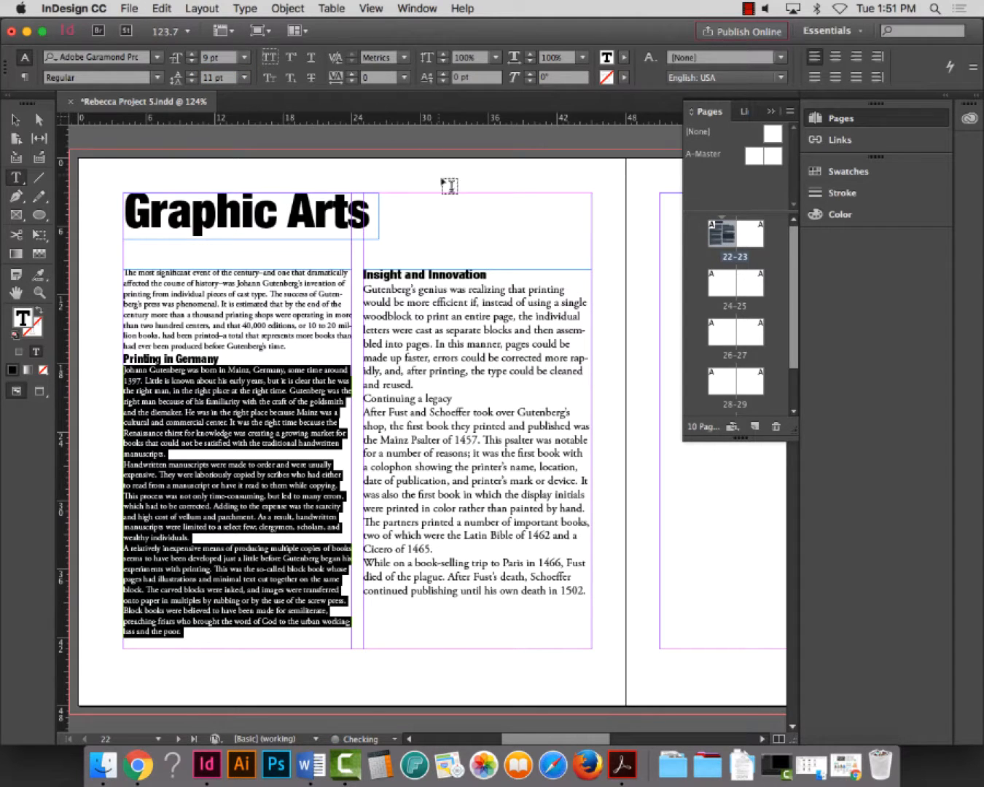
# Set the body paragraph under "Insight and Innovation" to 9 pt type with 11 pt leading
pyautogui.click(394, 293)
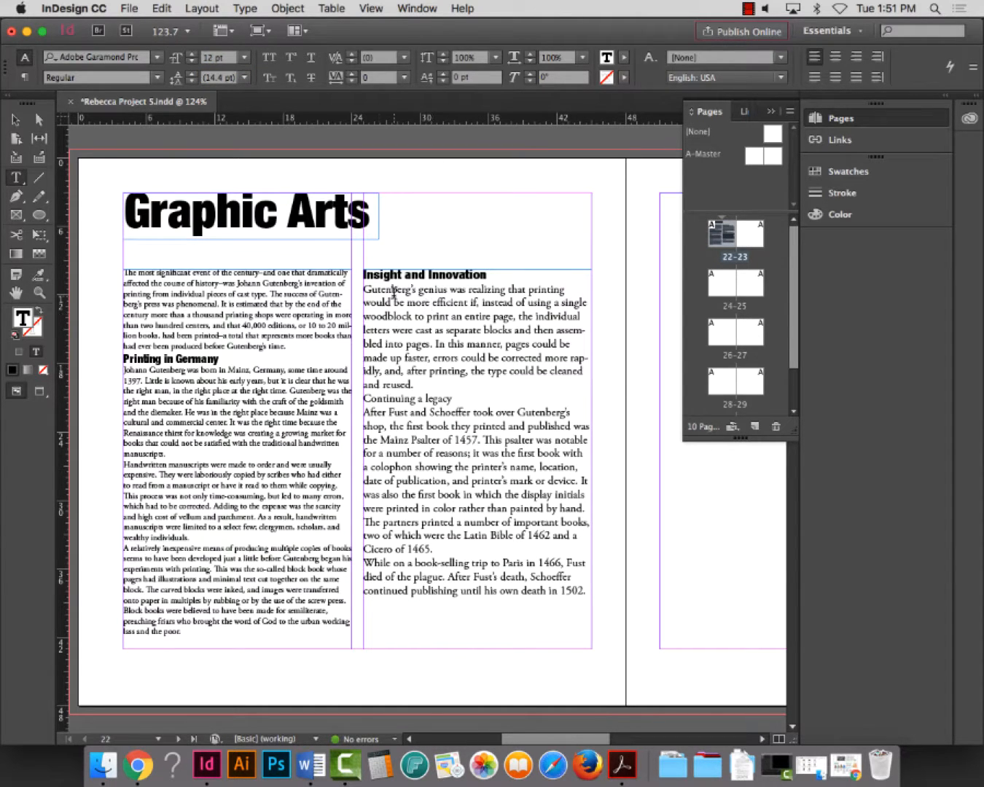
pyautogui.moveTo(364, 289); pyautogui.dragTo(415, 387)
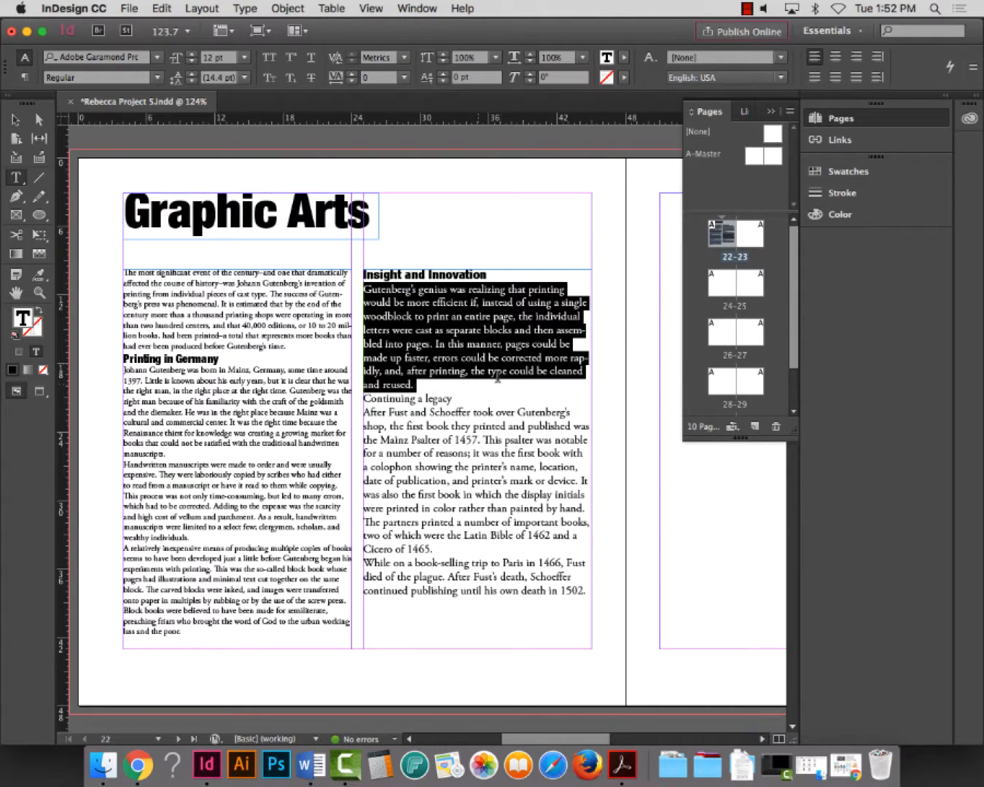
pyautogui.click(218, 59)
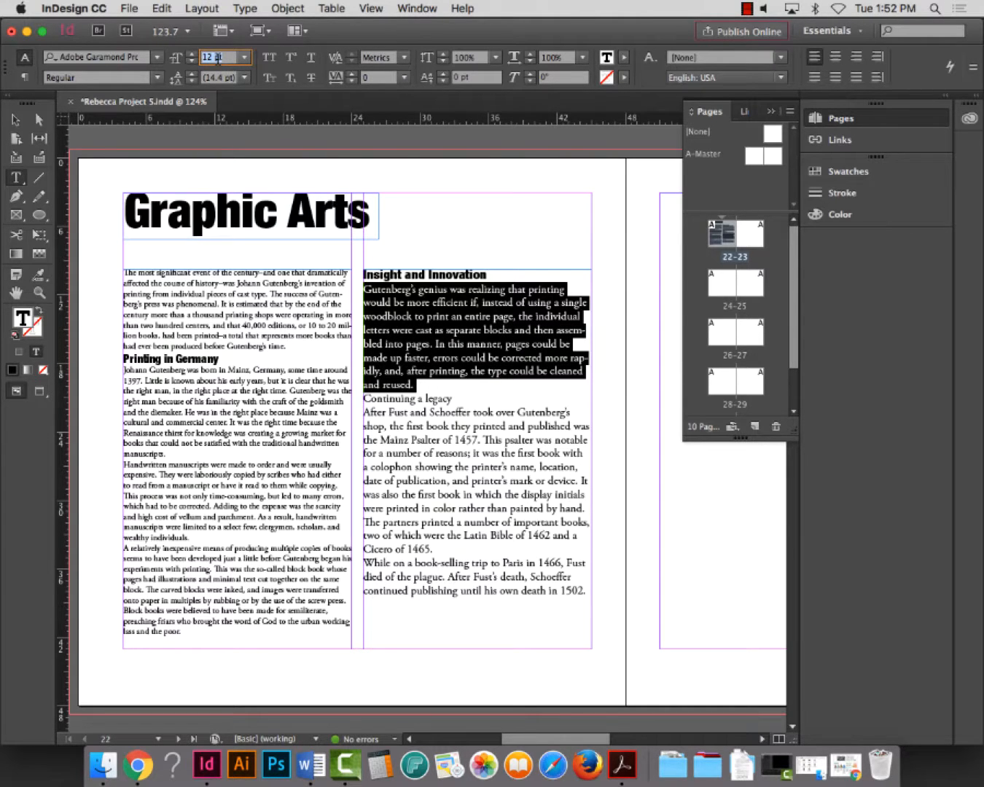
pyautogui.write('9')
pyautogui.press('Tab')
pyautogui.write('11')
pyautogui.press('Return')
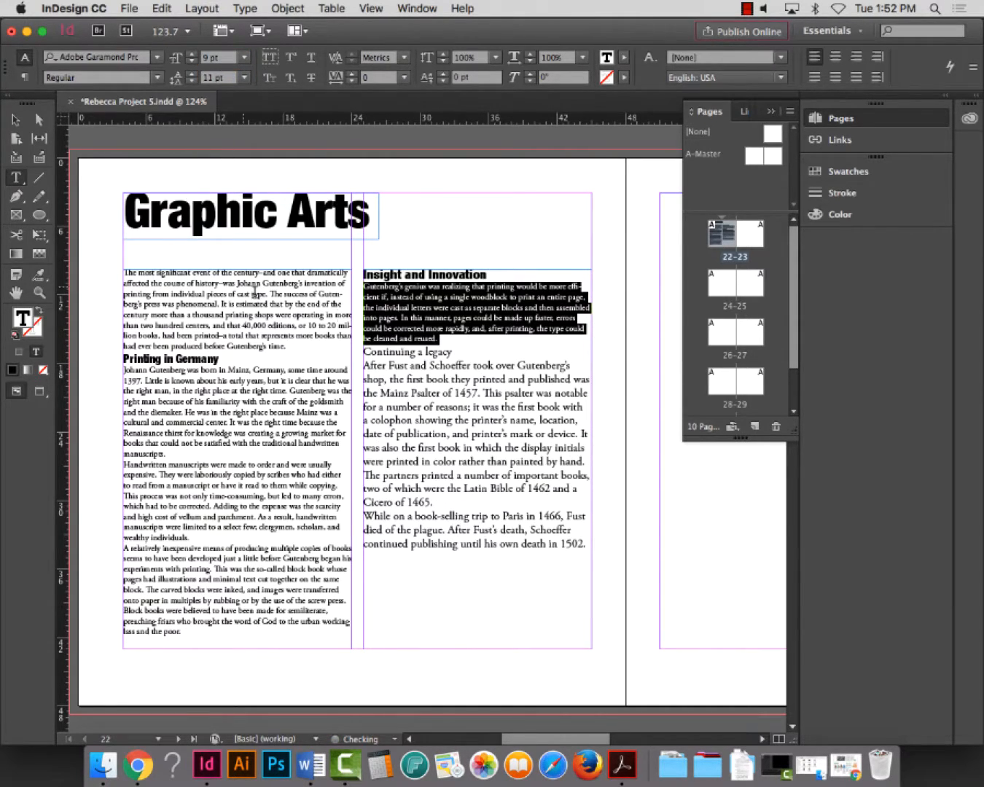
# Set the closing body paragraphs under "Continuing a legacy" to 9 pt type with 11 pt leading
pyautogui.moveTo(363, 364); pyautogui.dragTo(559, 550)
pyautogui.click(184, 56)
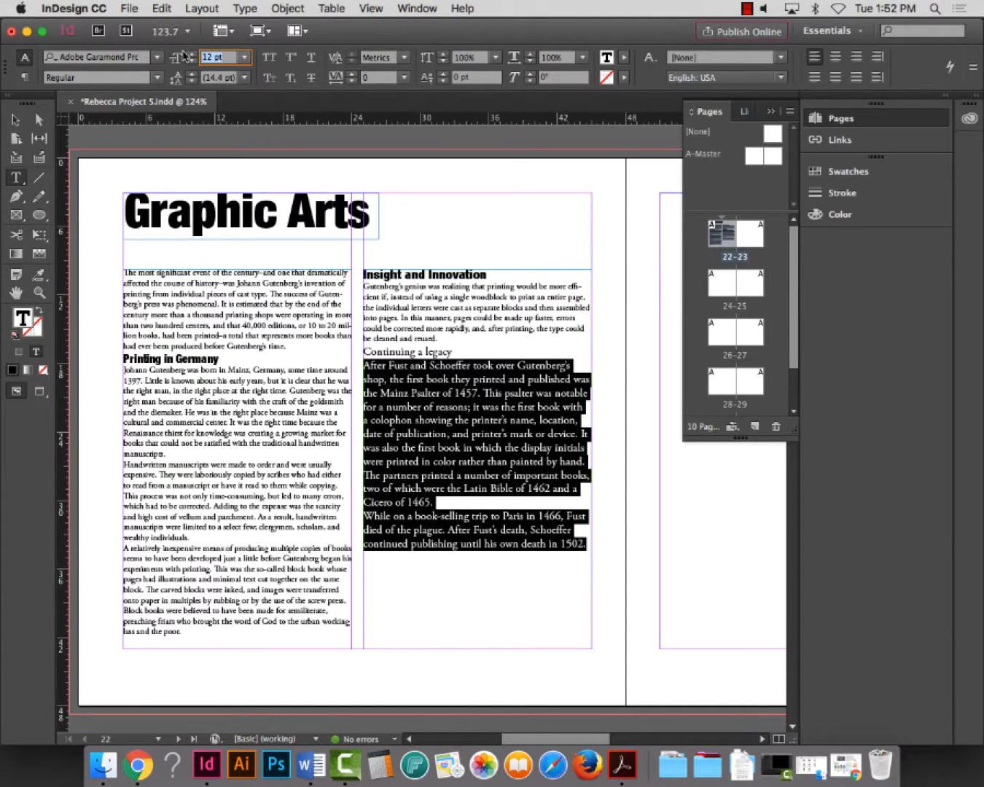
pyautogui.write('9')
pyautogui.press('Tab')
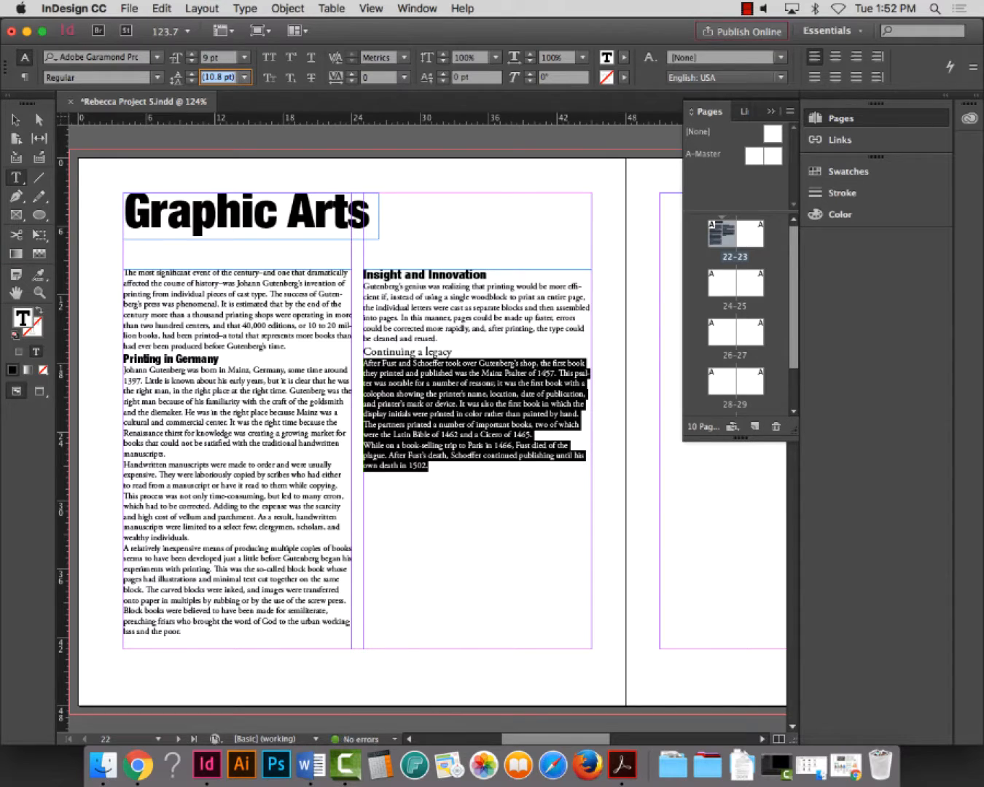
pyautogui.write('11')
pyautogui.press('Return')
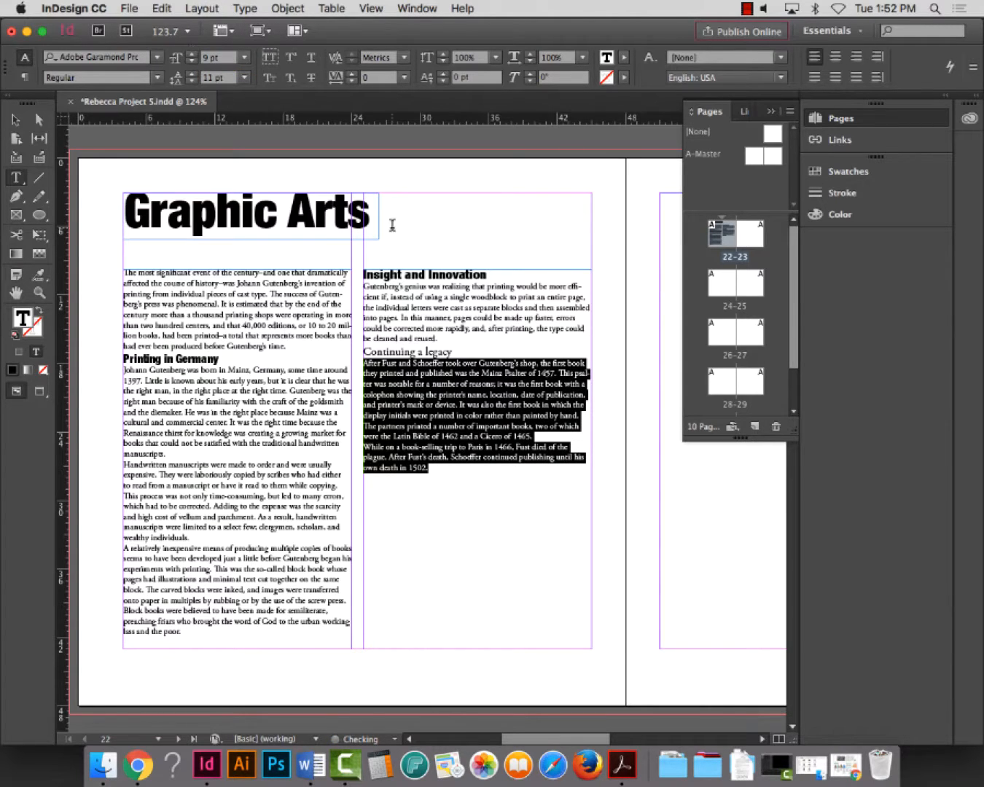
# Set the "Continuing a legacy" subheading in Helvetica Neue LT Std 107 Extra Black Condensed and deselect the text frame
pyautogui.click(444, 355)
pyautogui.tripleClick(445, 355)
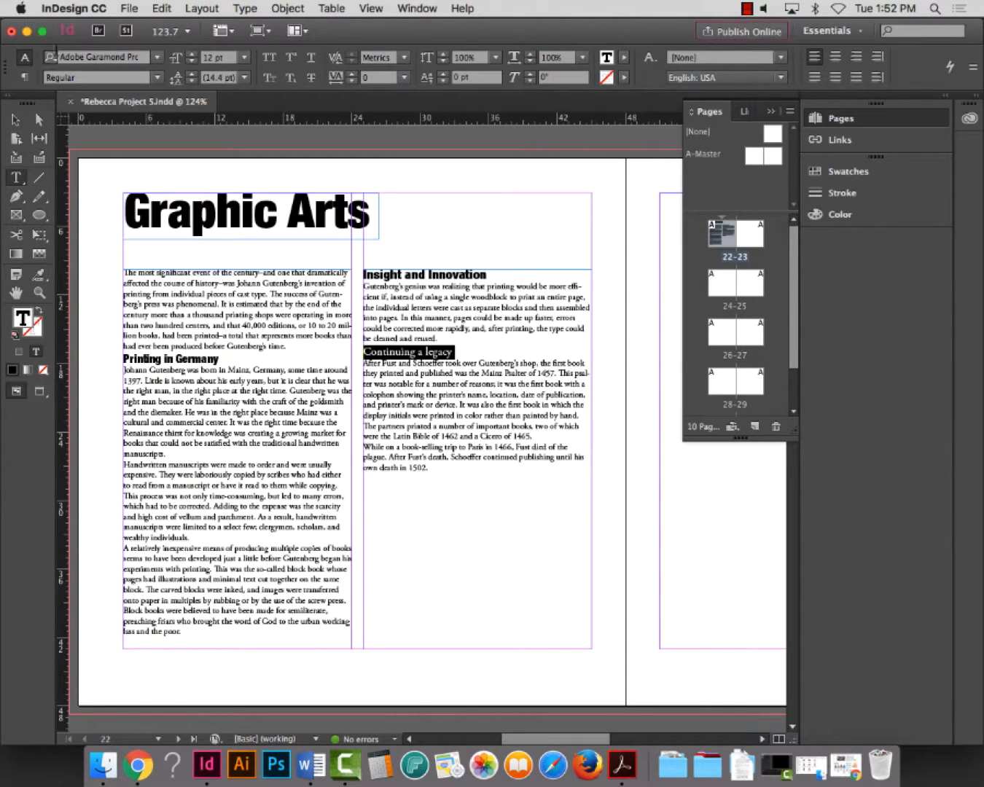
pyautogui.click(110, 59)
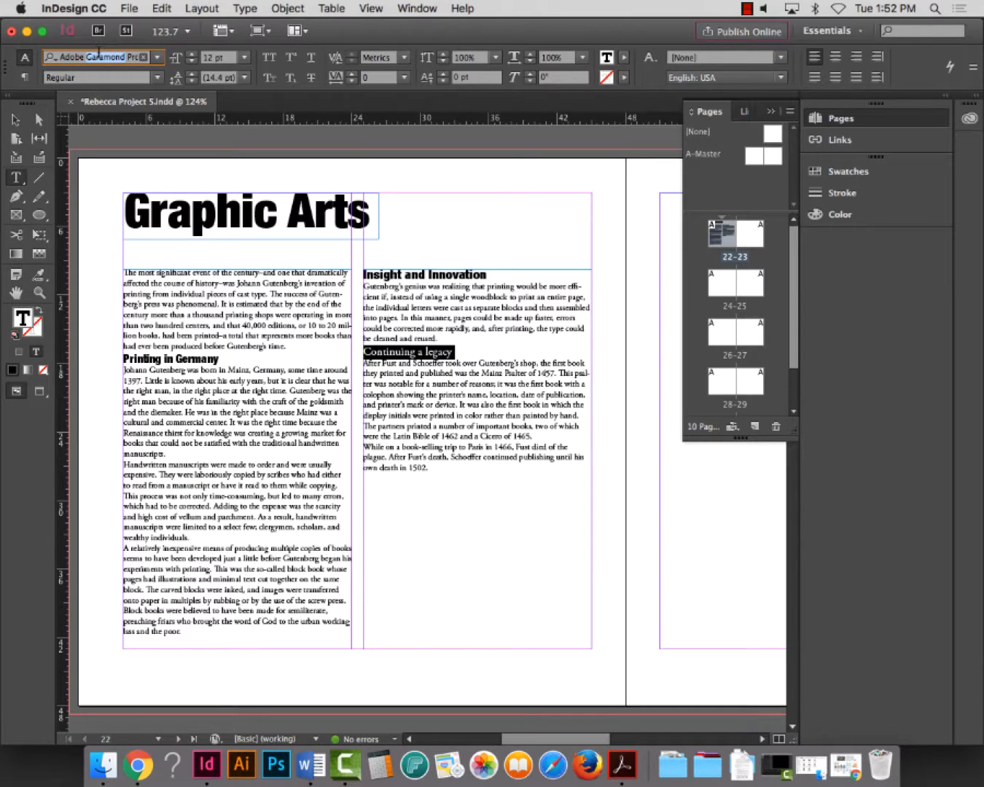
pyautogui.click(158, 56)
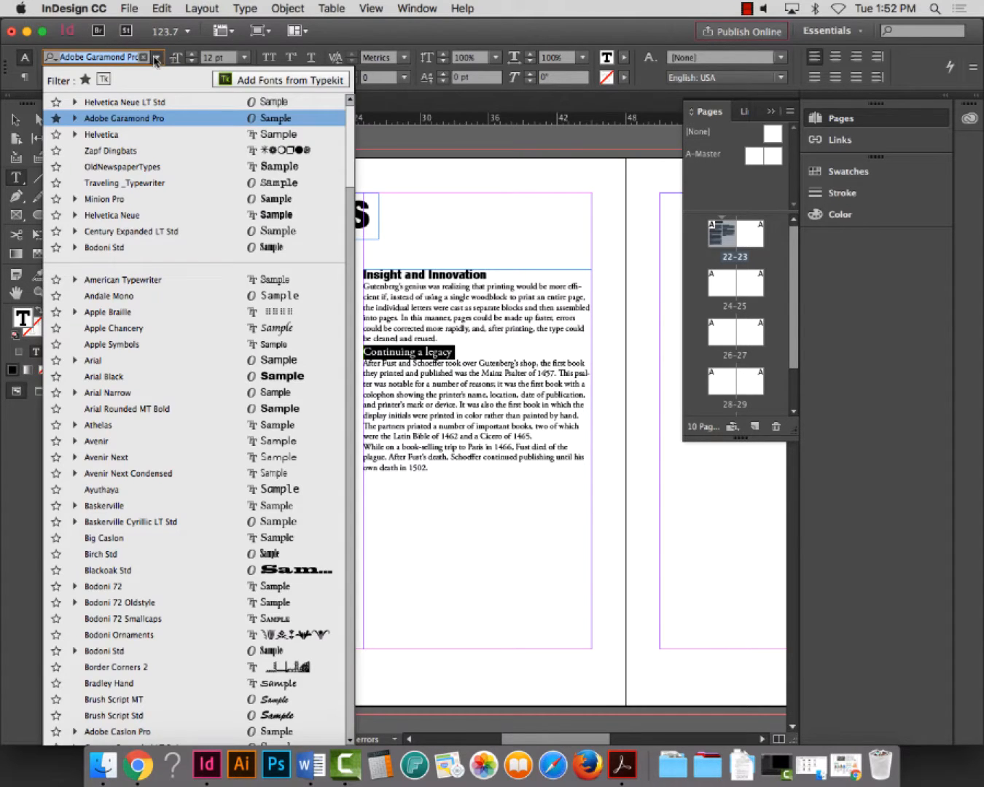
pyautogui.click(161, 107)
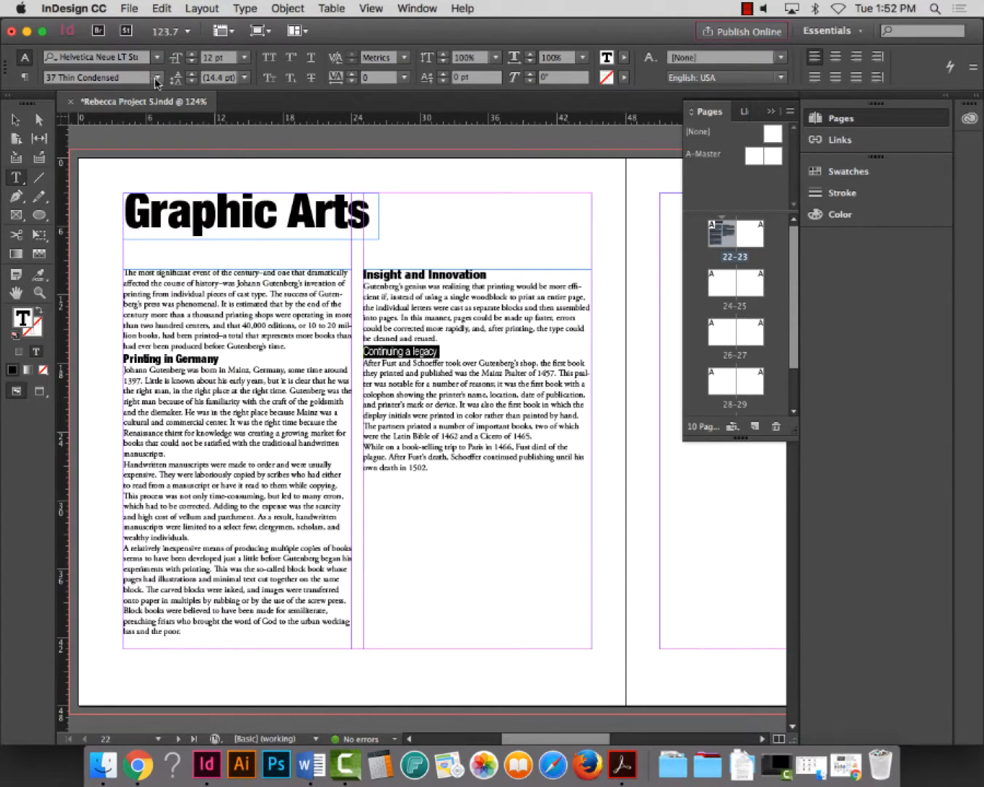
pyautogui.click(156, 77)
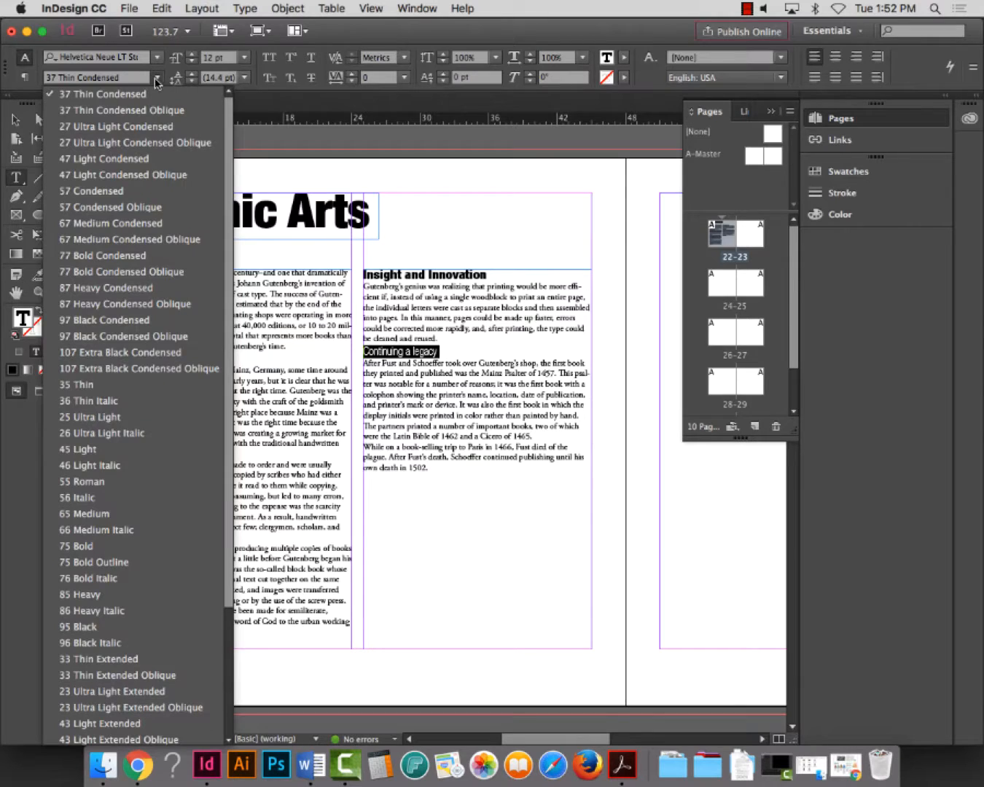
pyautogui.click(167, 354)
pyautogui.click(15, 119)
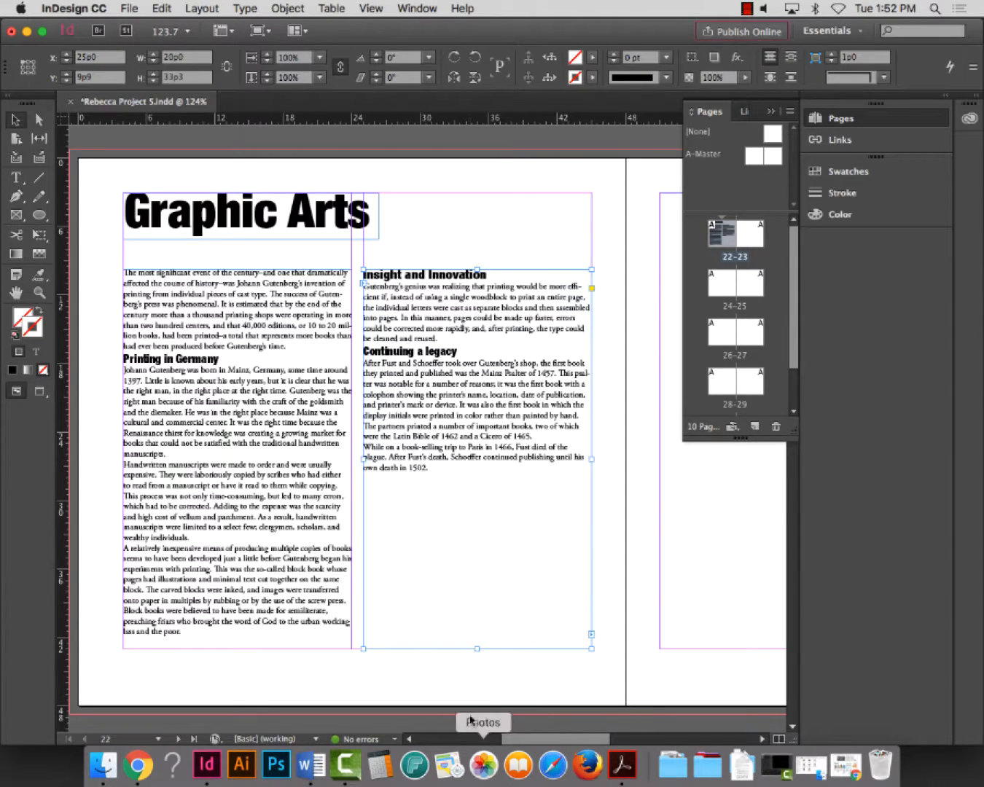
pyautogui.click(455, 690)
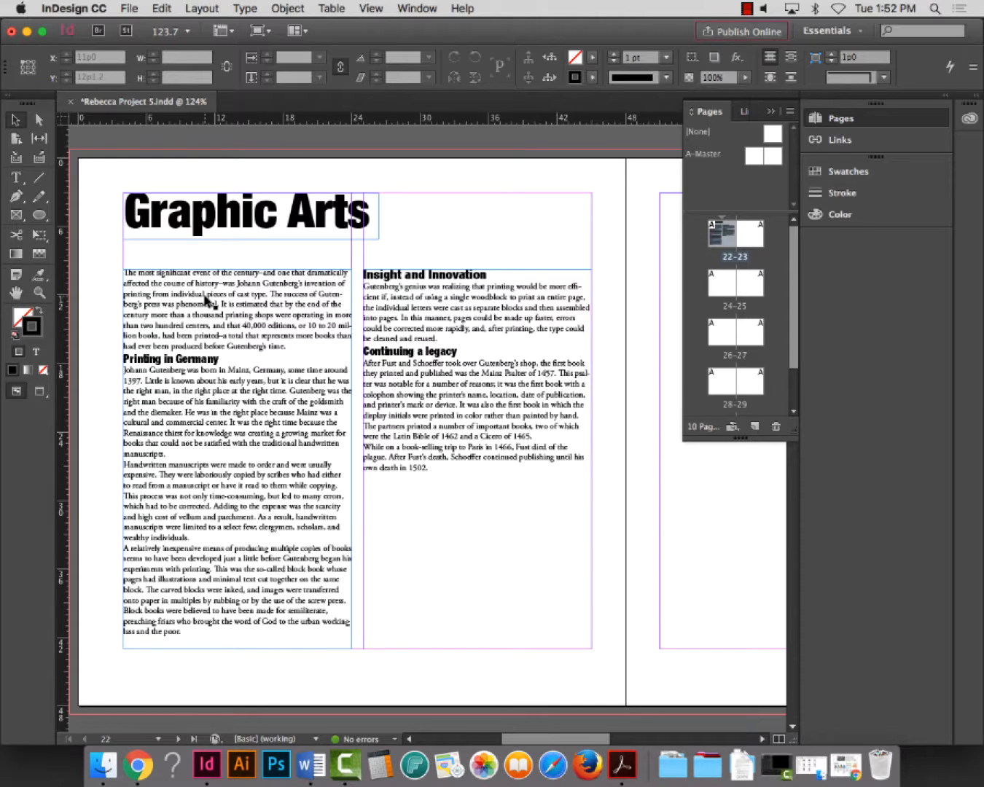
# Move the first-column text frame up just below the "Graphic Arts" heading, at Y 7p4.5, and shorten it to 8p0 to hold only the opening paragraph
pyautogui.press('super+minus')
pyautogui.press('super+minus')
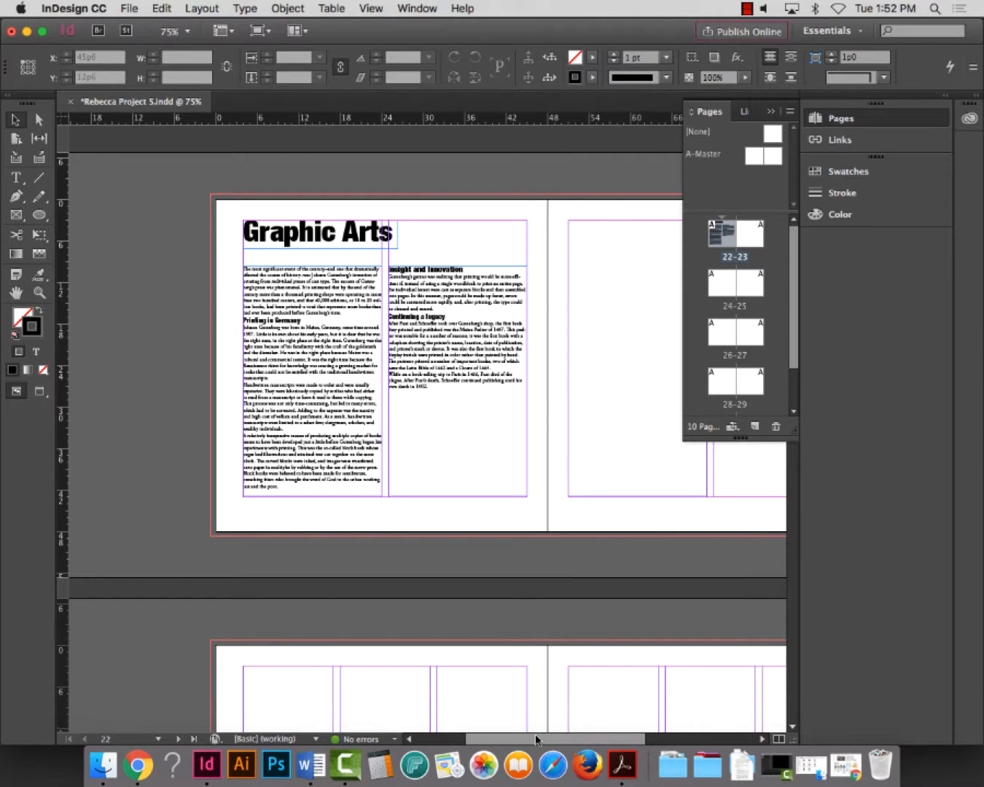
pyautogui.moveTo(536, 740); pyautogui.dragTo(579, 740)
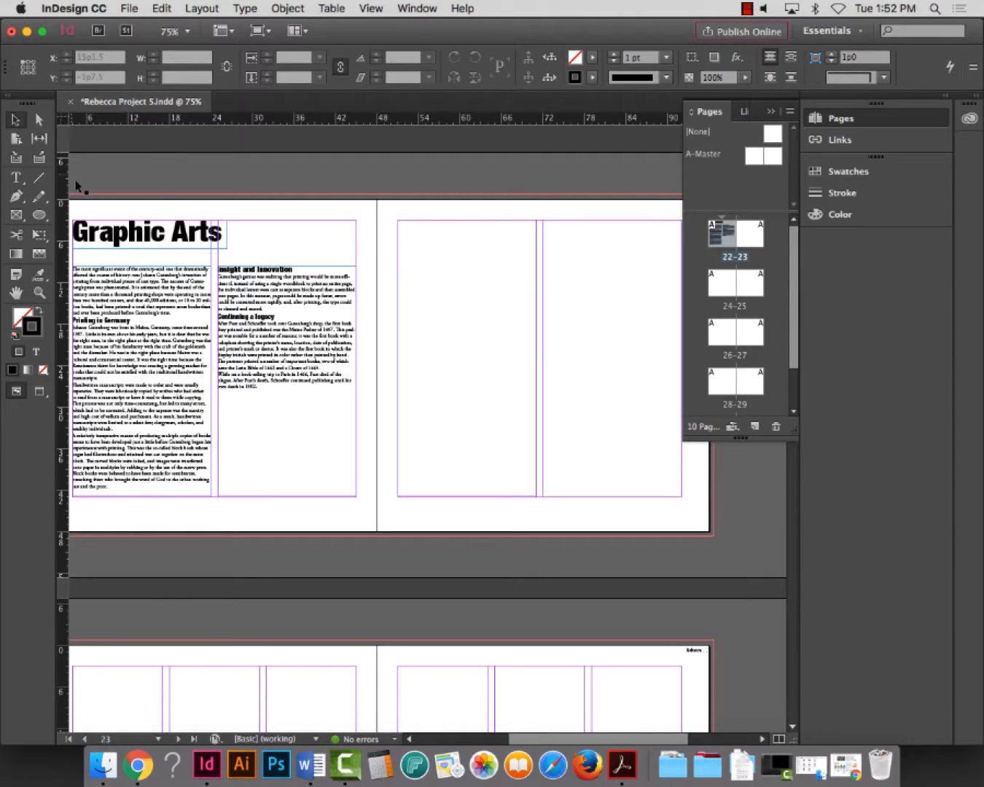
pyautogui.click(123, 263)
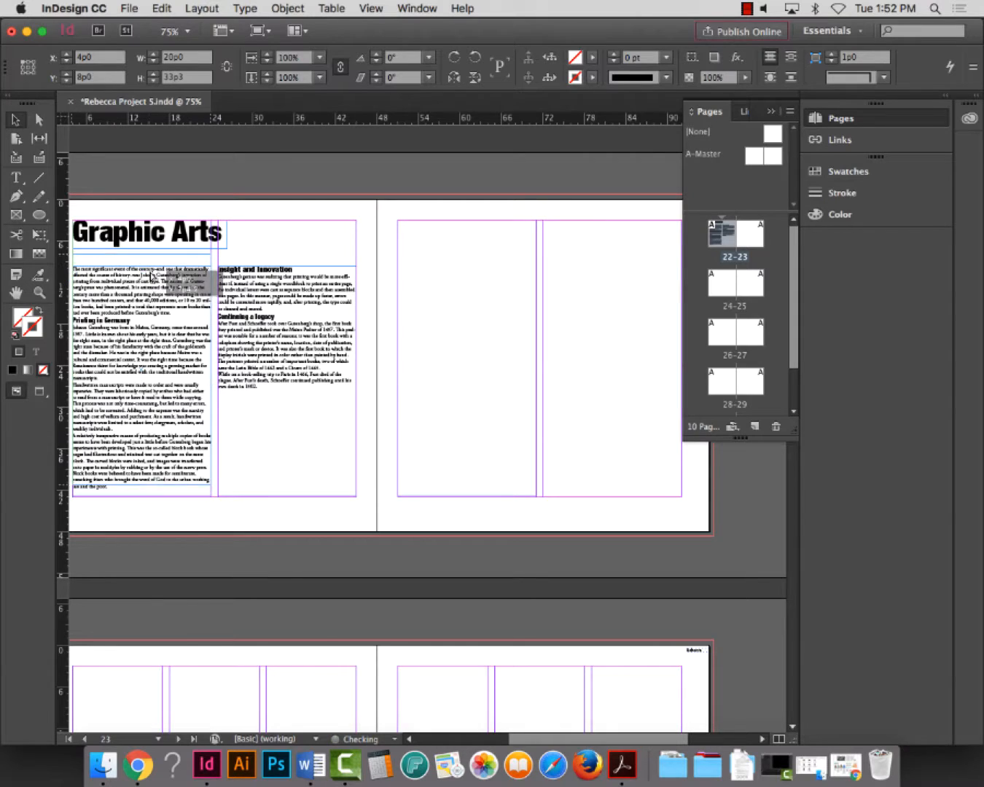
pyautogui.moveTo(150, 276); pyautogui.dragTo(150, 271)
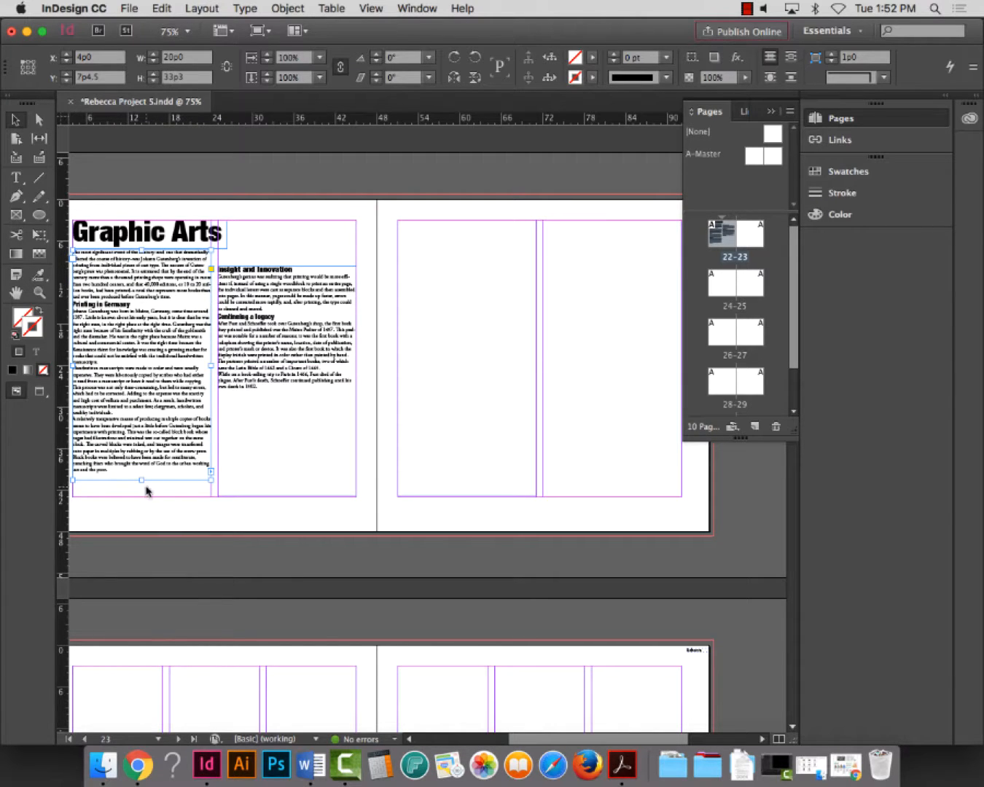
pyautogui.moveTo(141, 479); pyautogui.dragTo(152, 304)
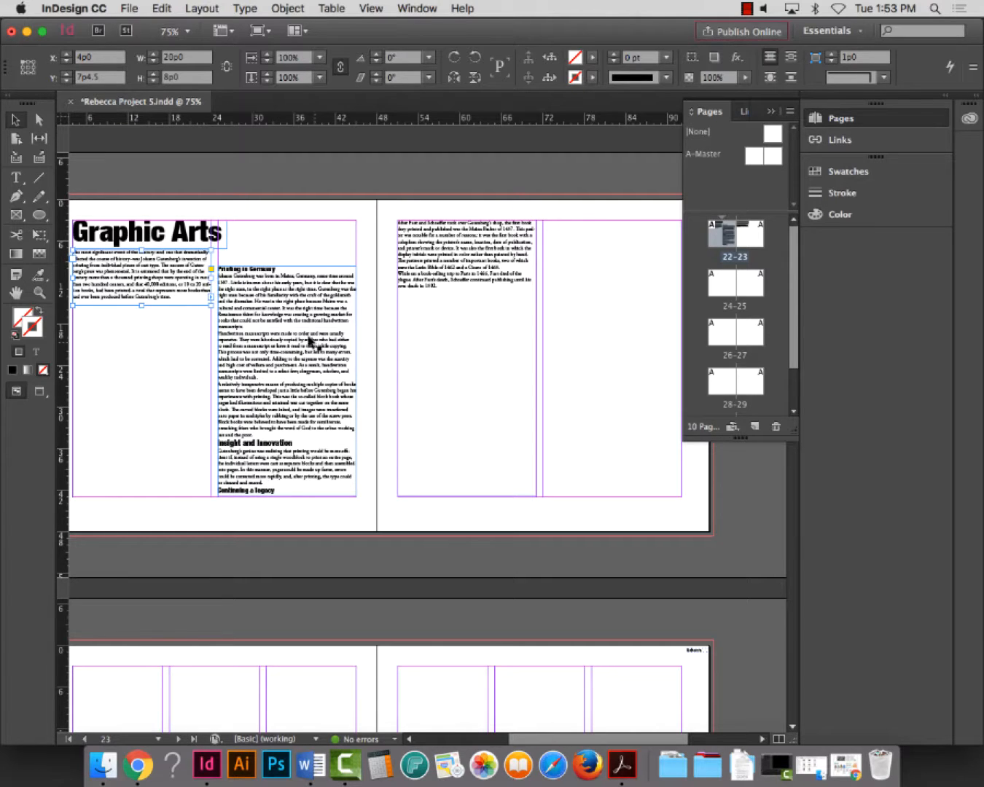
# Shorten the second-column text frame on page 22, starting with "Printing in Germany", to a height of 14p3
pyautogui.click(295, 300)
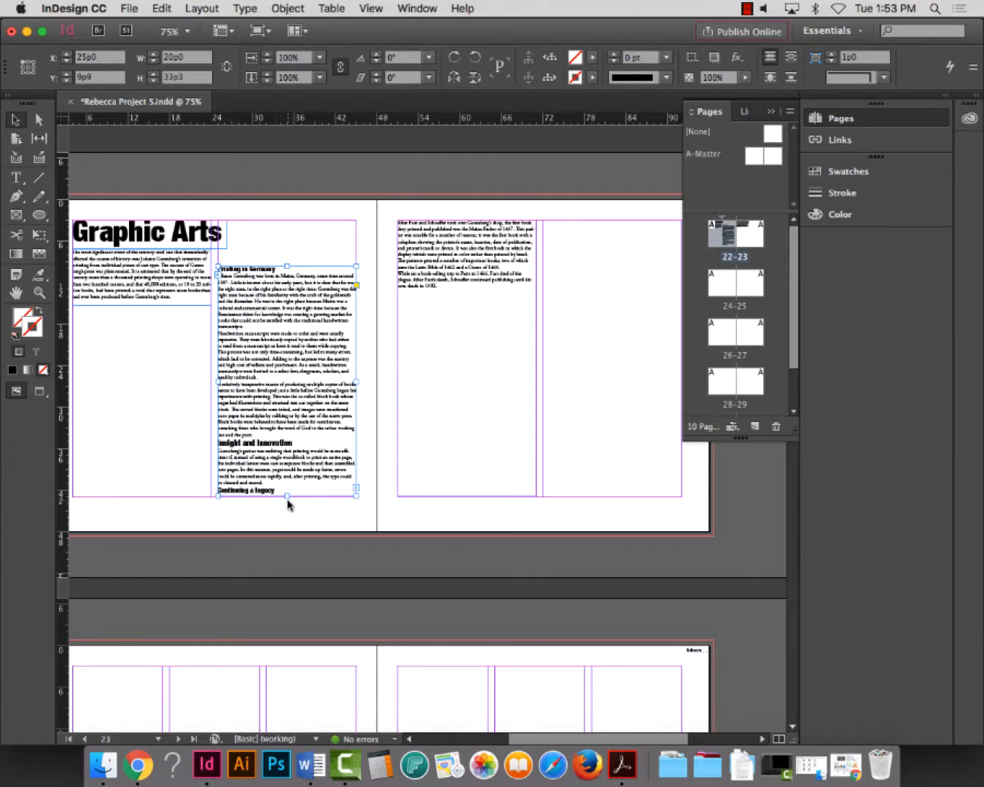
pyautogui.moveTo(288, 496); pyautogui.dragTo(306, 364)
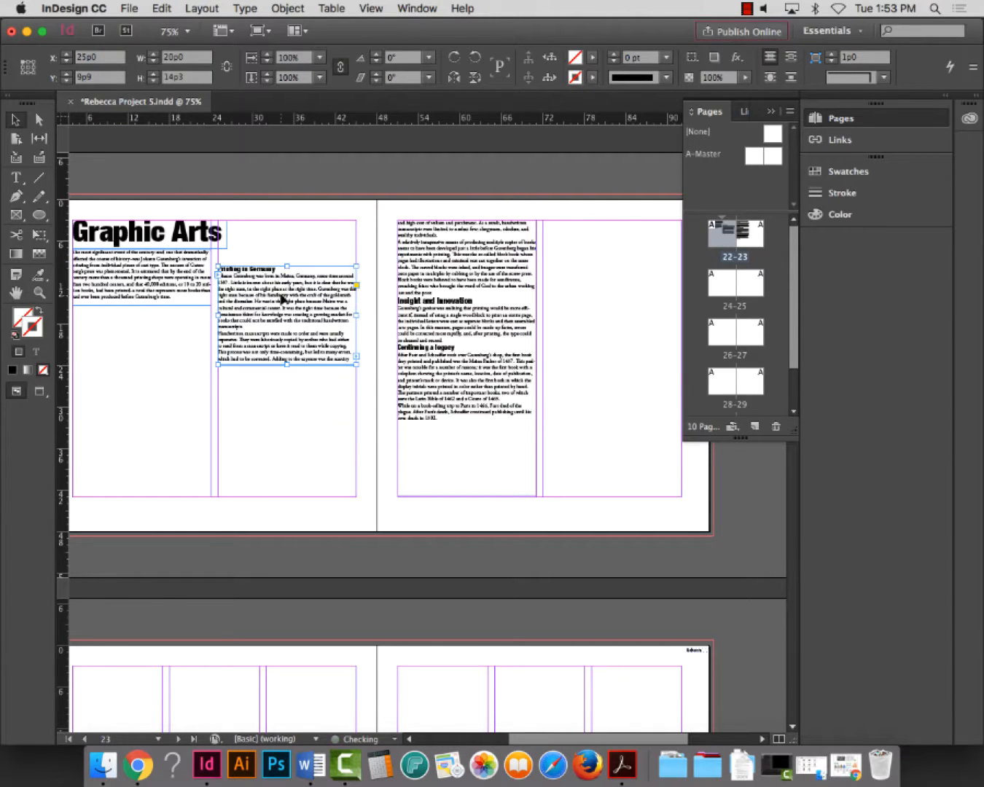
# Move the "Printing in Germany" frame to the bottom of page 22's first column and the following frame below column two's middle, shortened to 11p7.8
pyautogui.hscroll(-5, 365, 365)
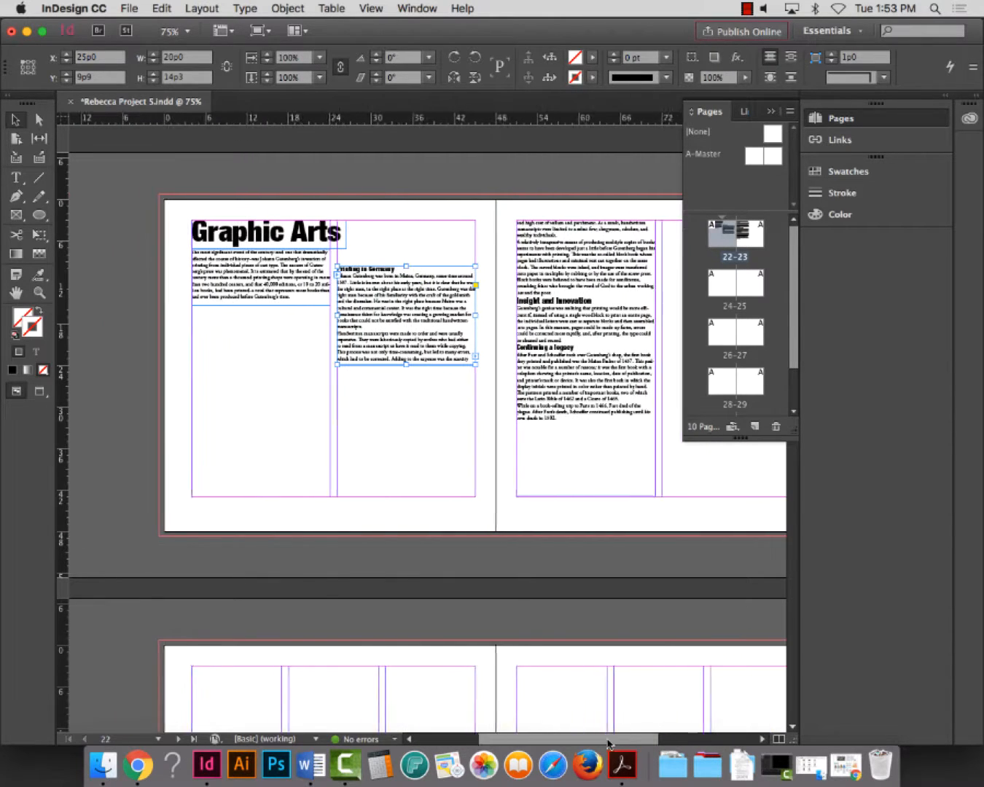
pyautogui.moveTo(426, 315); pyautogui.dragTo(282, 444)
pyautogui.moveTo(599, 269); pyautogui.dragTo(420, 456)
pyautogui.moveTo(426, 682); pyautogui.dragTo(434, 487)
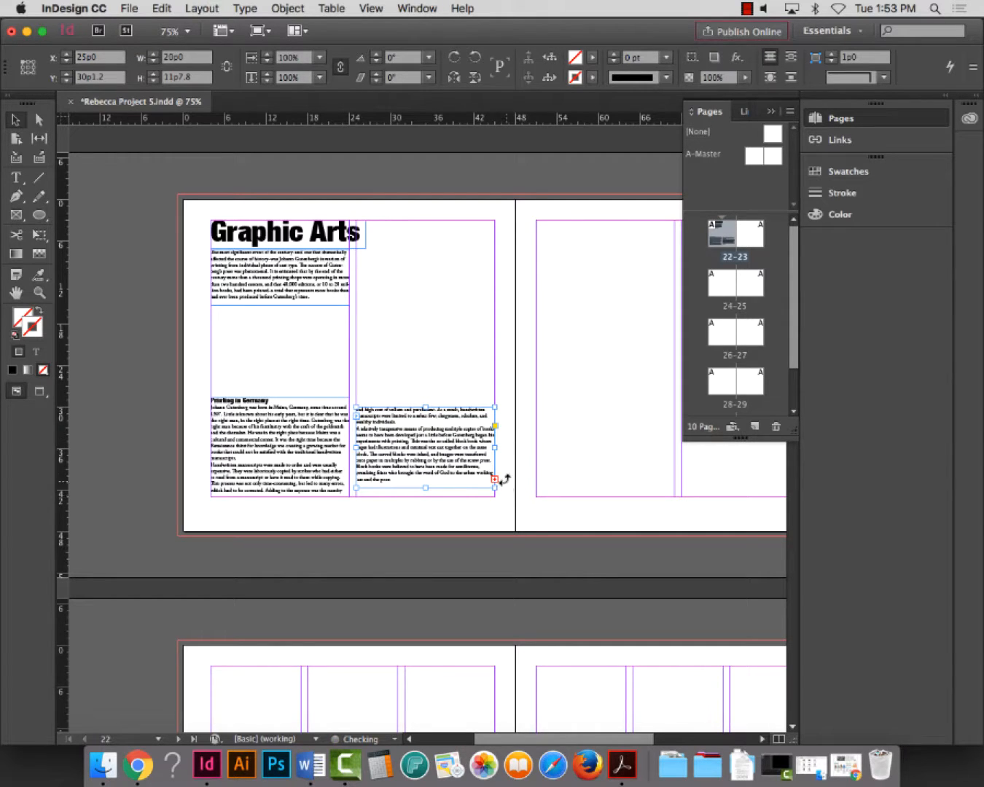
# Flow the overset text into a frame in page 23's first column at X 51p0, shortened to 7p1.8 to hold only "Insight and Innovation"
pyautogui.click(494, 480)
pyautogui.click(538, 222)
pyautogui.click(538, 223)
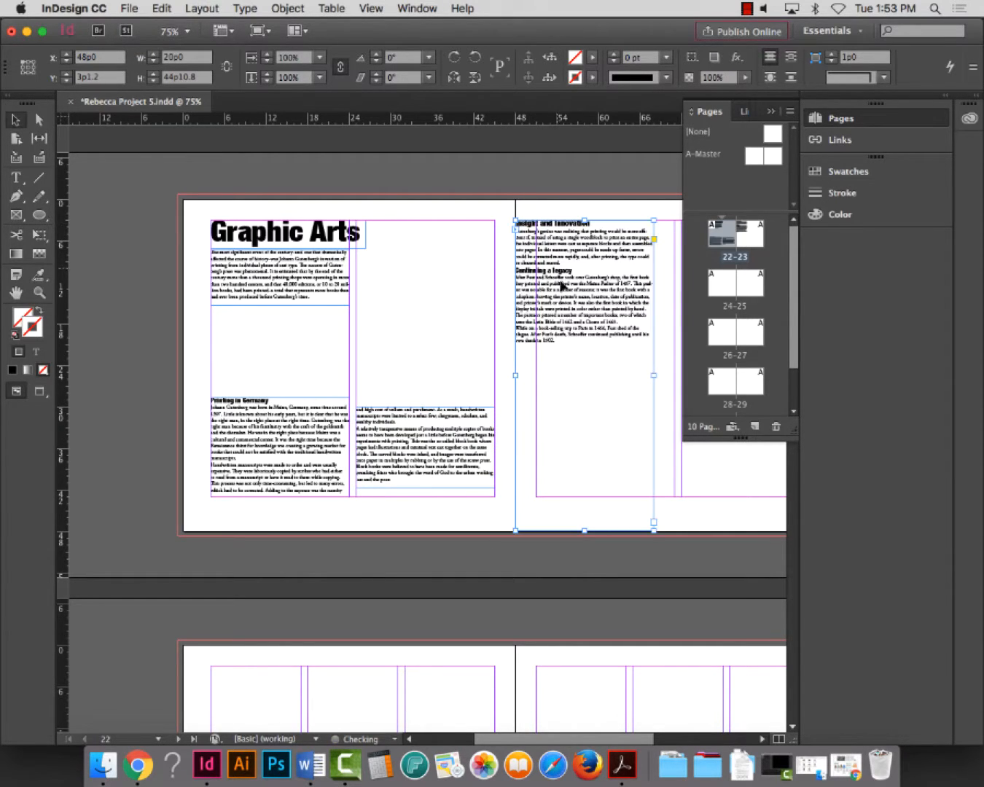
pyautogui.moveTo(530, 264); pyautogui.dragTo(554, 262)
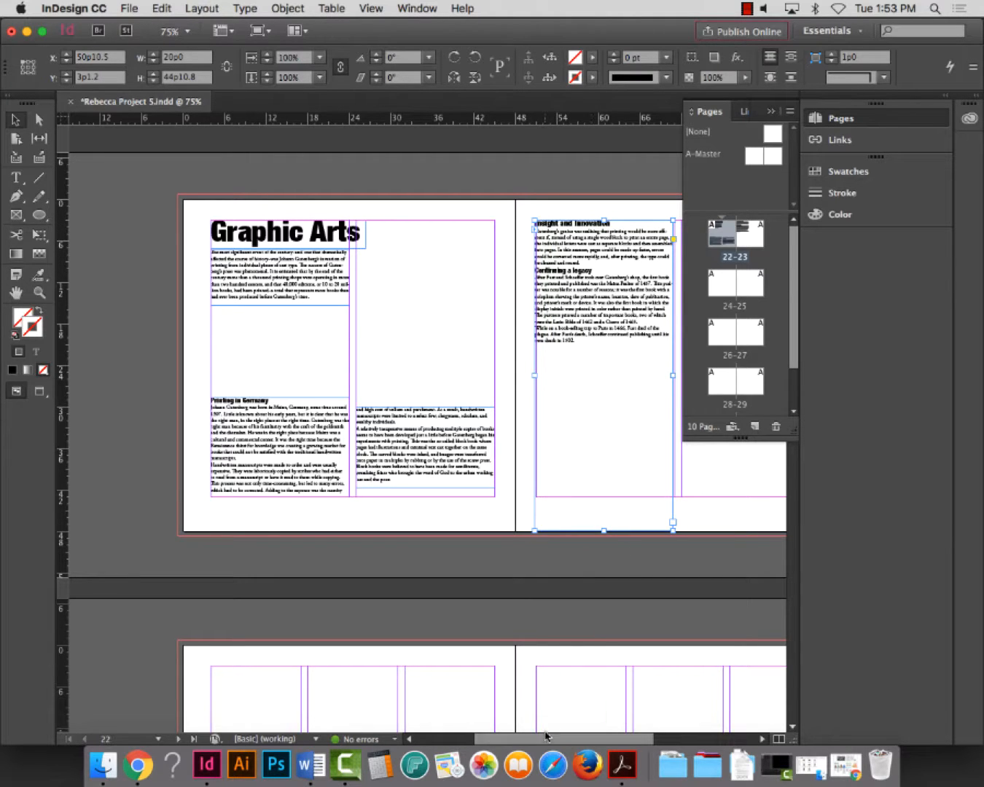
pyautogui.moveTo(549, 738); pyautogui.dragTo(592, 737)
pyautogui.moveTo(417, 249); pyautogui.dragTo(414, 244)
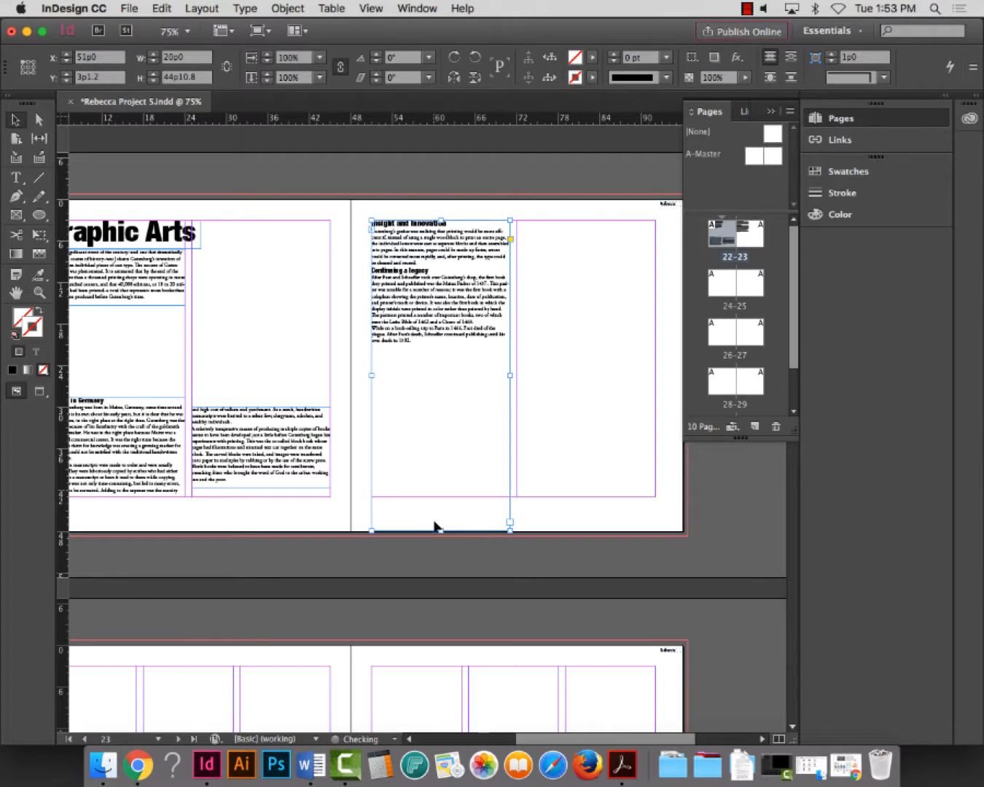
pyautogui.moveTo(444, 531); pyautogui.dragTo(441, 270)
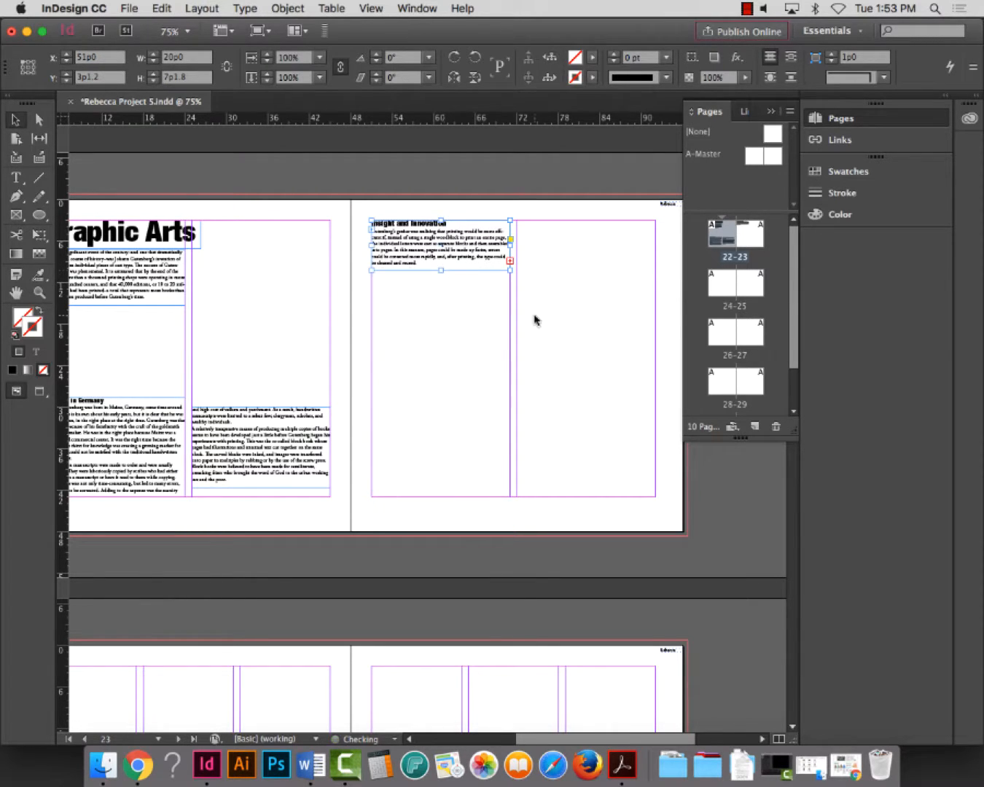
# Flow the remaining "Continuing a legacy" text into a shortened frame at X 72p0, at the bottom of page 23's second column
pyautogui.click(510, 260)
pyautogui.click(524, 307)
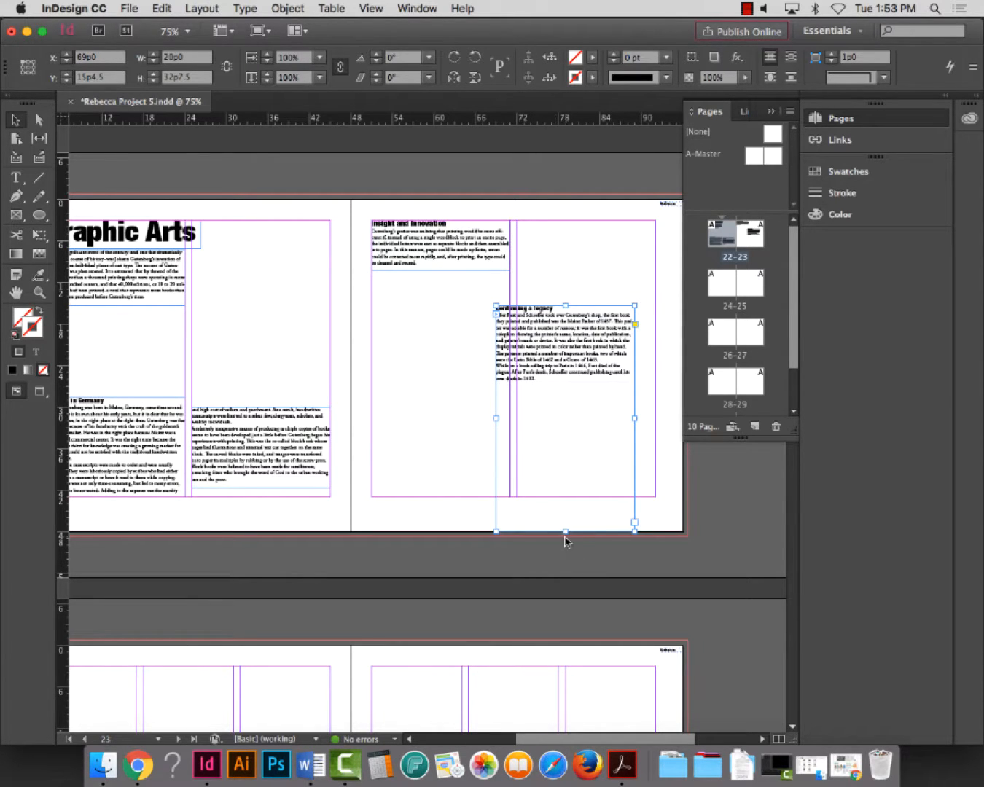
pyautogui.moveTo(566, 531); pyautogui.dragTo(569, 453)
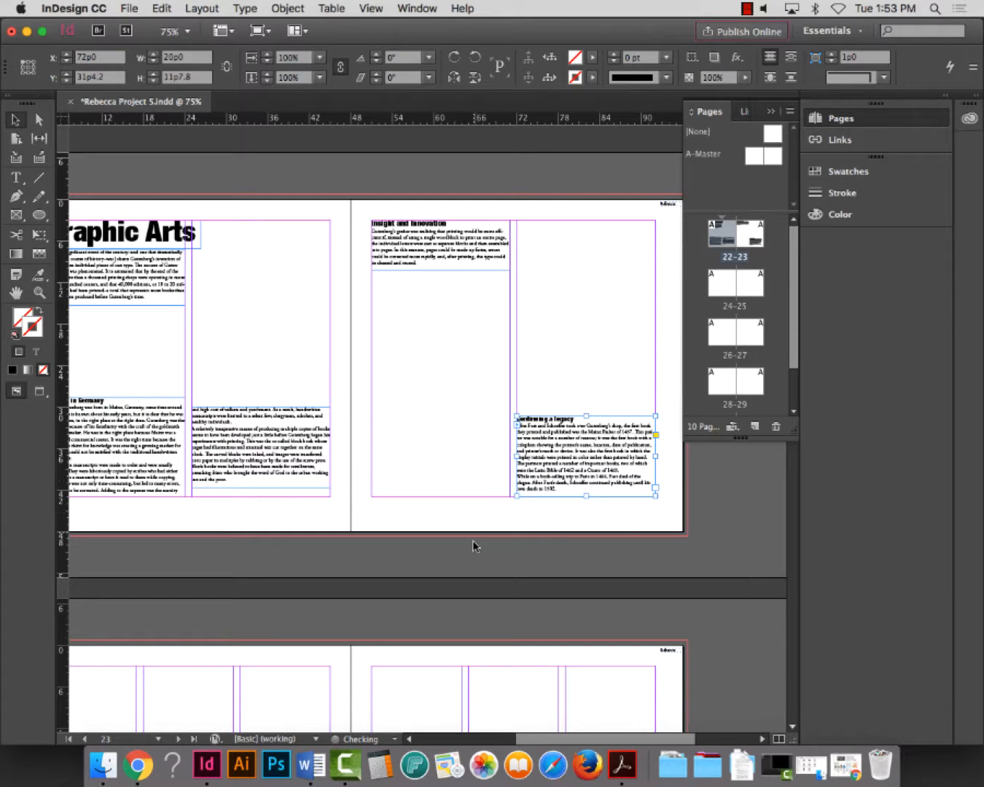
pyautogui.click(472, 546)
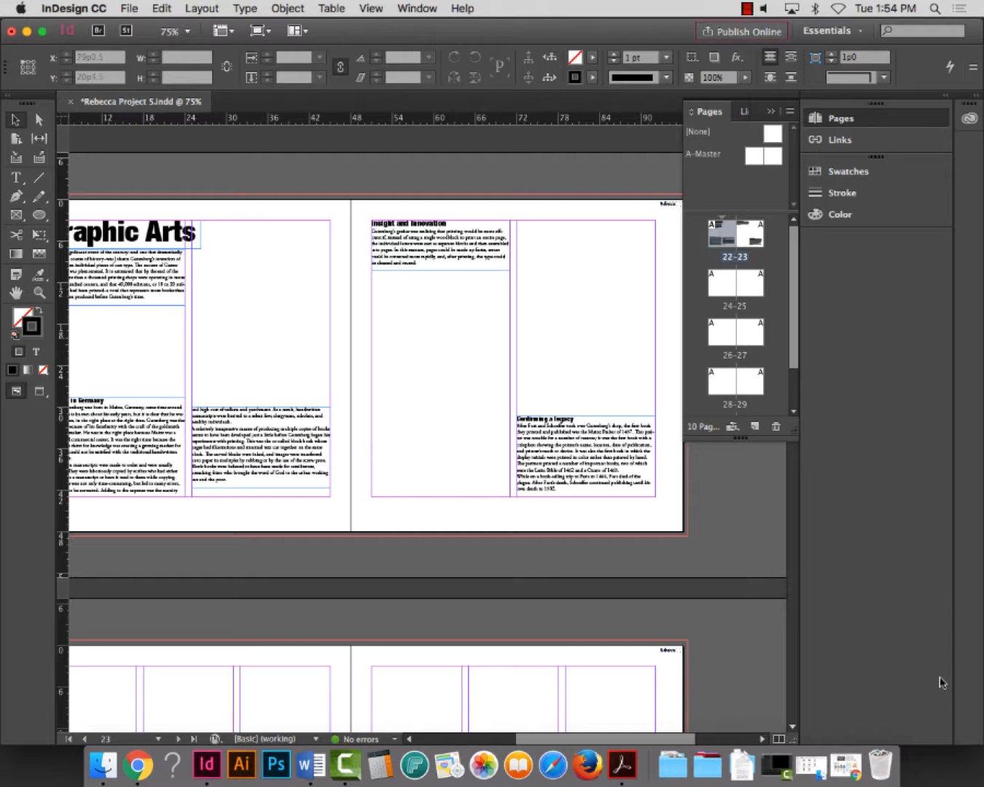
# Move the "Insight and Innovation" frame down its column to Y 10p0 and deselect it
pyautogui.hscroll(-5, 636, 739)
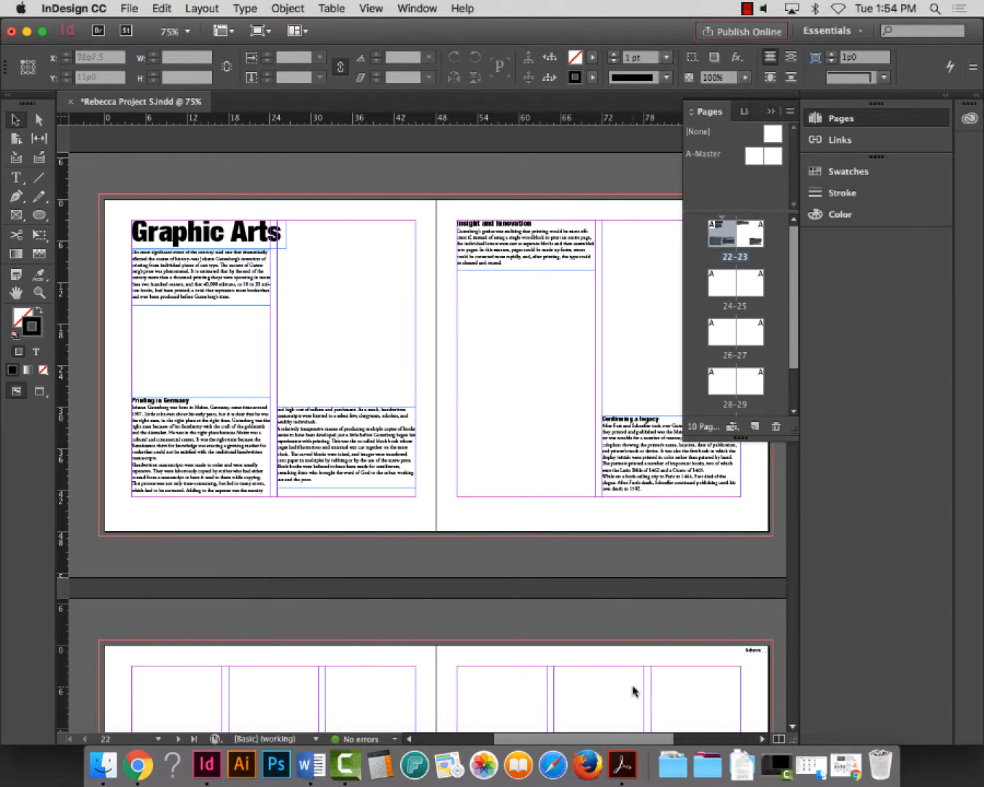
pyautogui.click(770, 112)
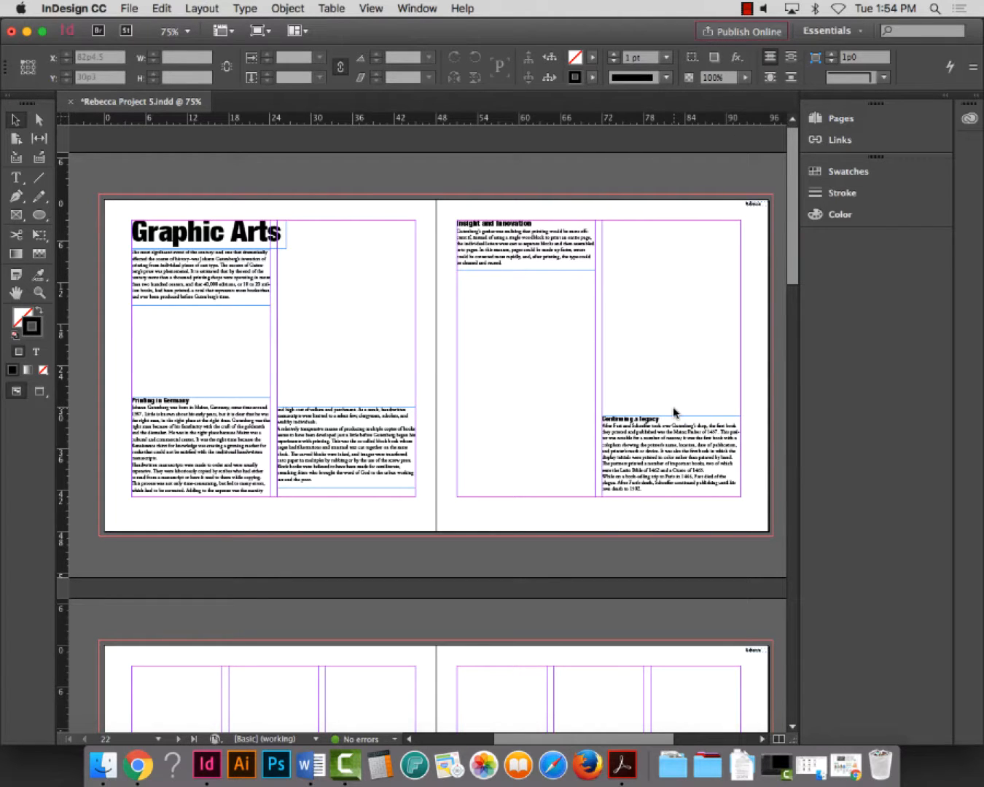
pyautogui.moveTo(520, 240); pyautogui.dragTo(519, 378)
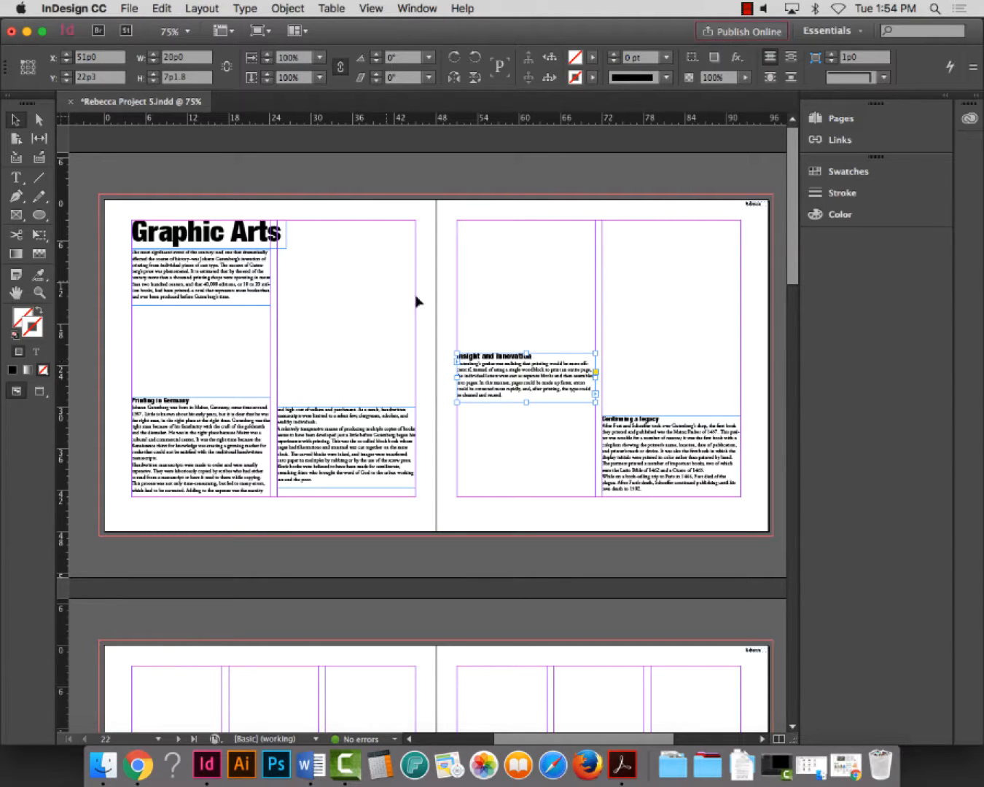
pyautogui.moveTo(536, 385); pyautogui.dragTo(537, 318)
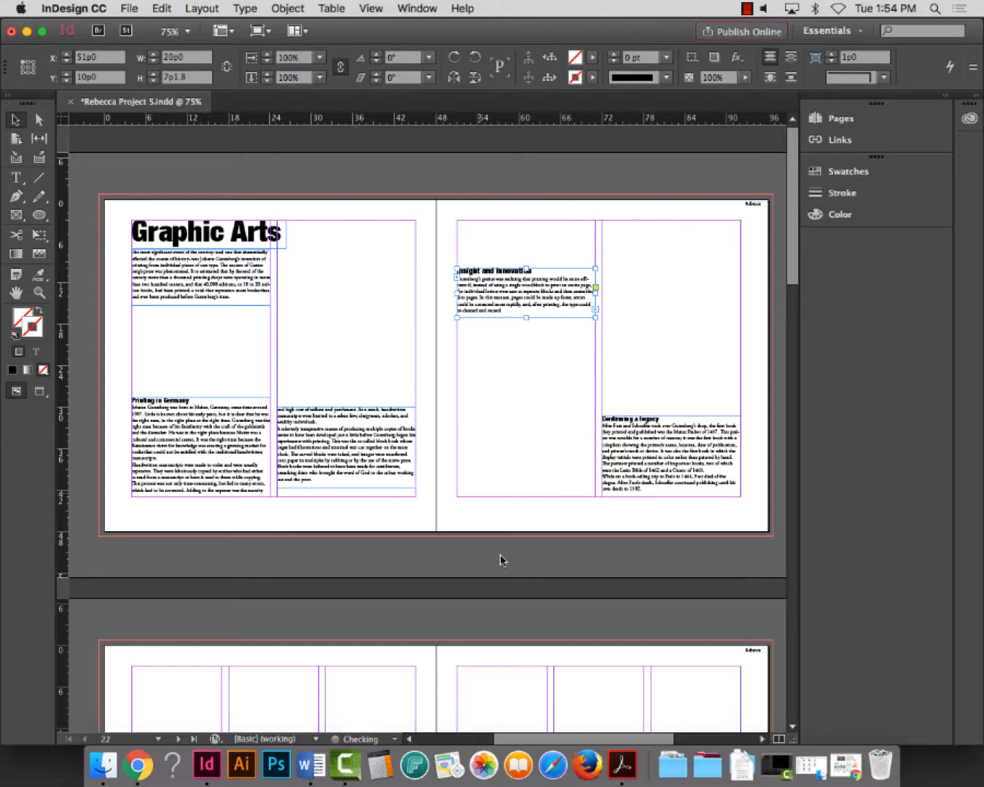
pyautogui.click(513, 587)
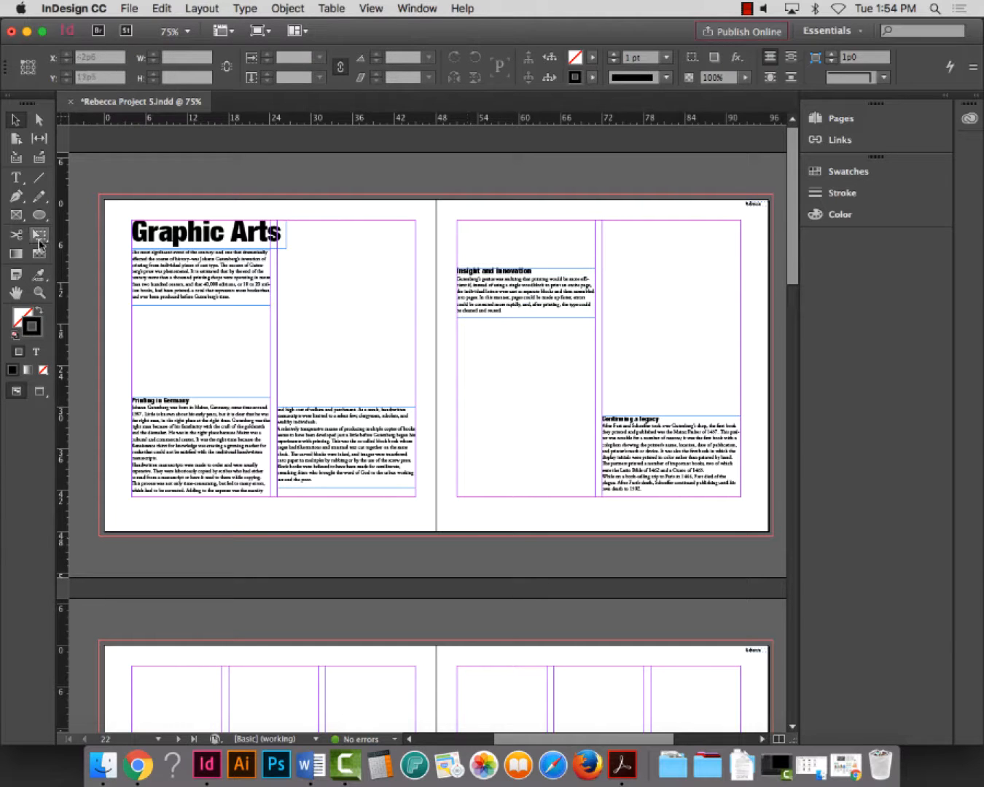
# Shorten the "Printing in Germany" frame to 13p4.2 and move it down to the bottom margin at Y 29p8.4
pyautogui.click(39, 292)
pyautogui.moveTo(90, 379); pyautogui.dragTo(598, 484)
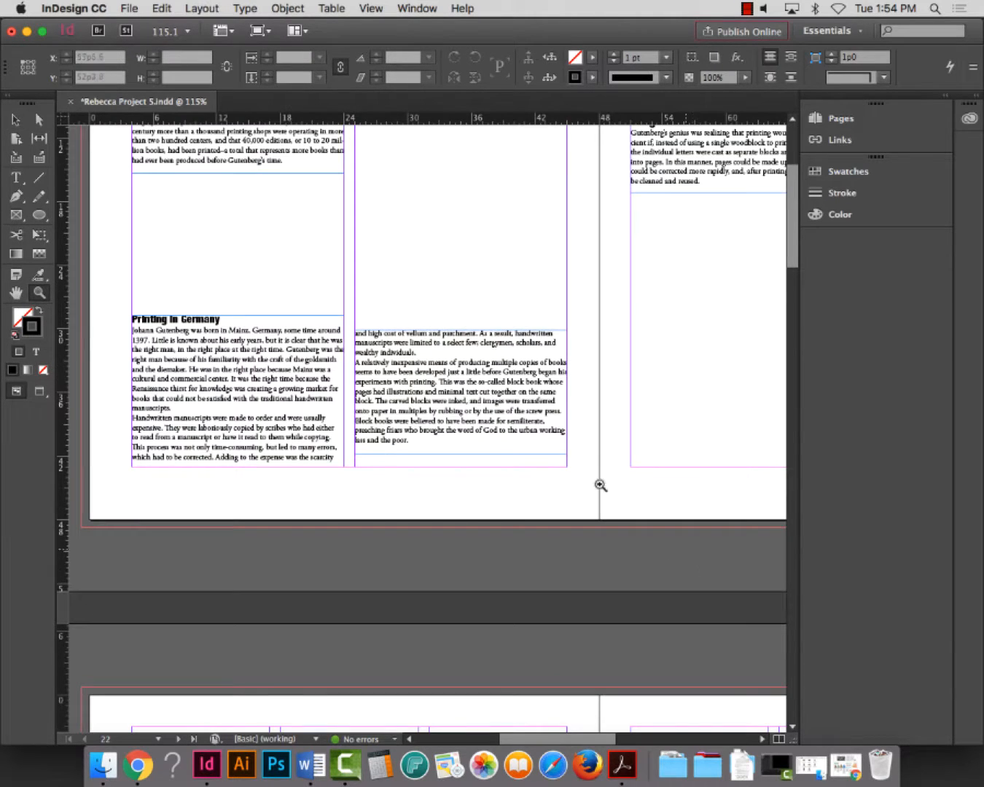
pyautogui.click(14, 121)
pyautogui.click(244, 428)
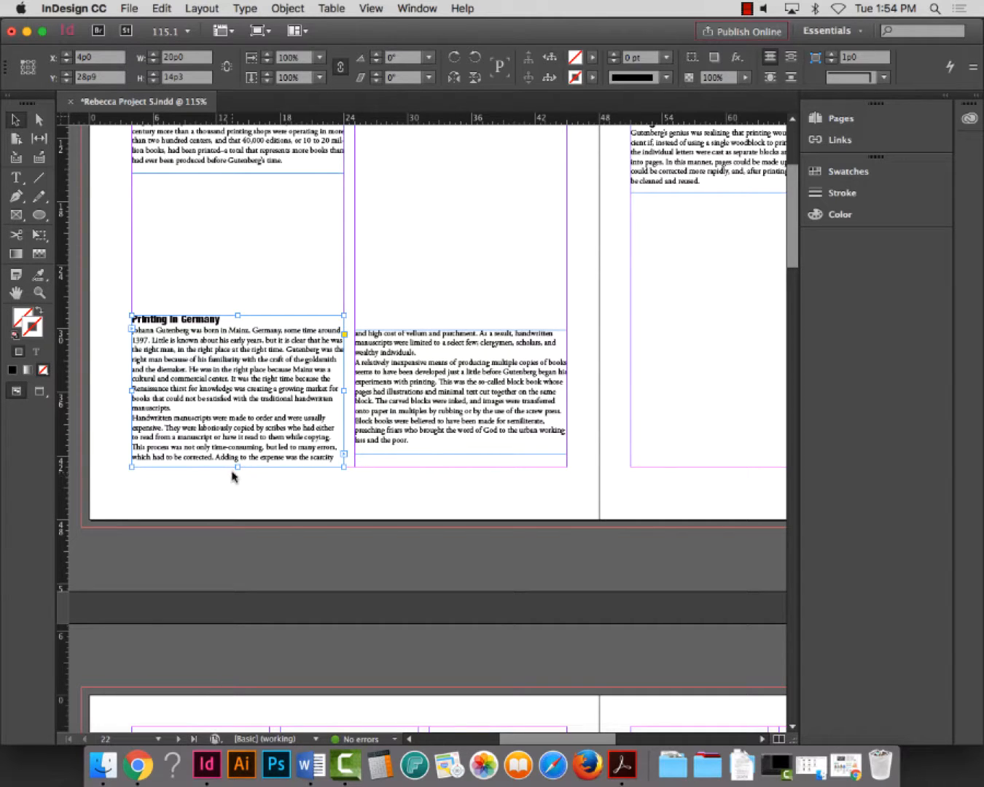
pyautogui.moveTo(238, 467); pyautogui.dragTo(239, 457)
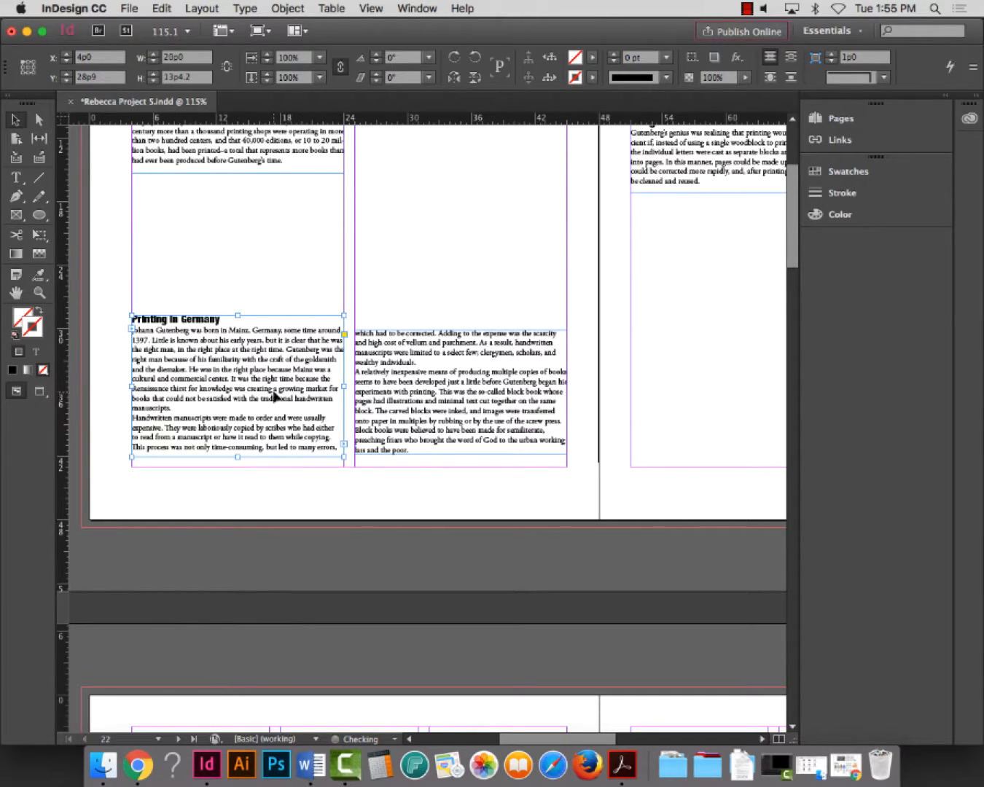
pyautogui.moveTo(275, 396); pyautogui.dragTo(277, 406)
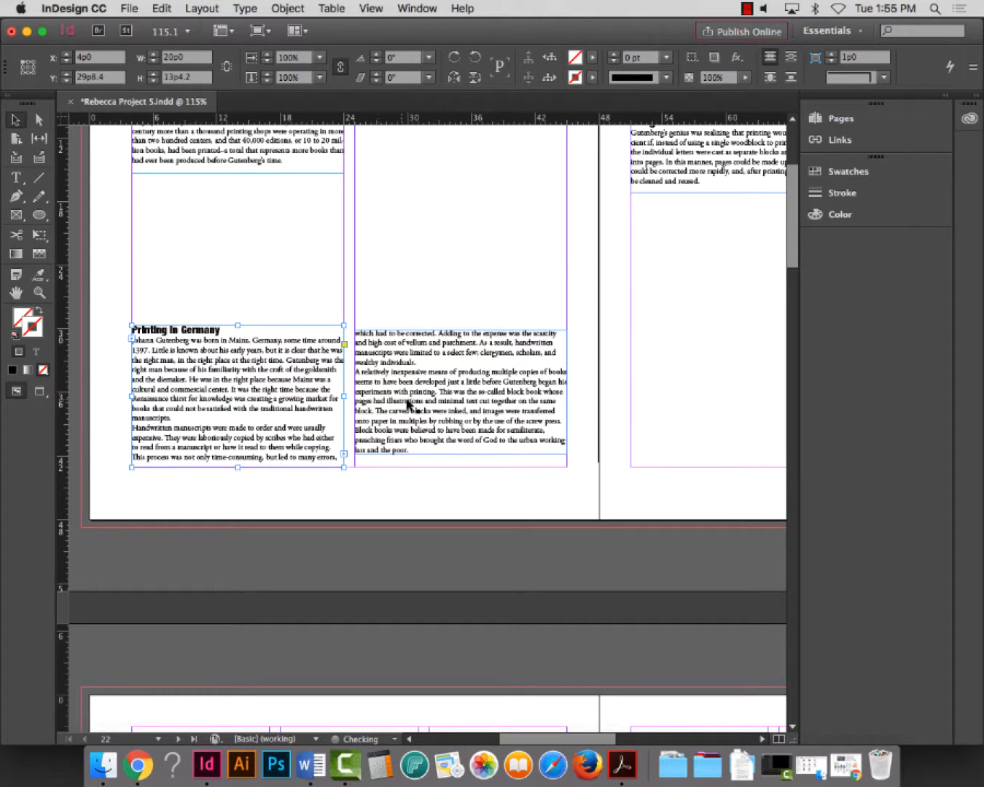
# Move the text frame at the bottom of page 22's second column down to Y 30p10
pyautogui.moveTo(407, 404); pyautogui.dragTo(424, 416)
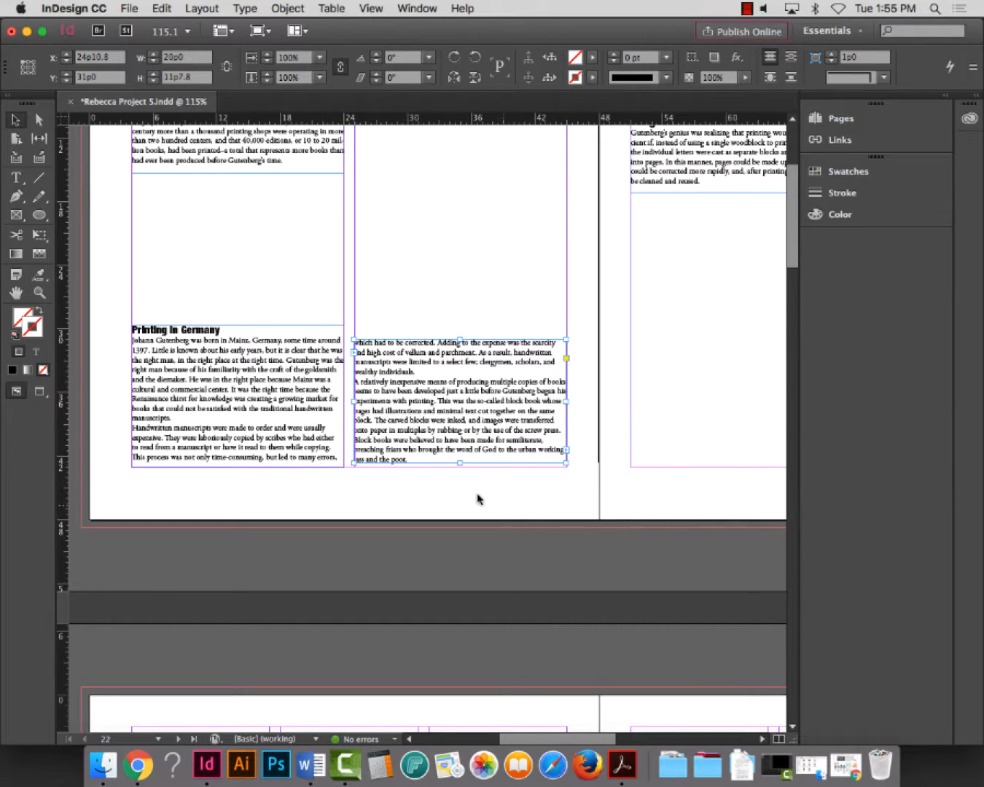
pyautogui.click(467, 526)
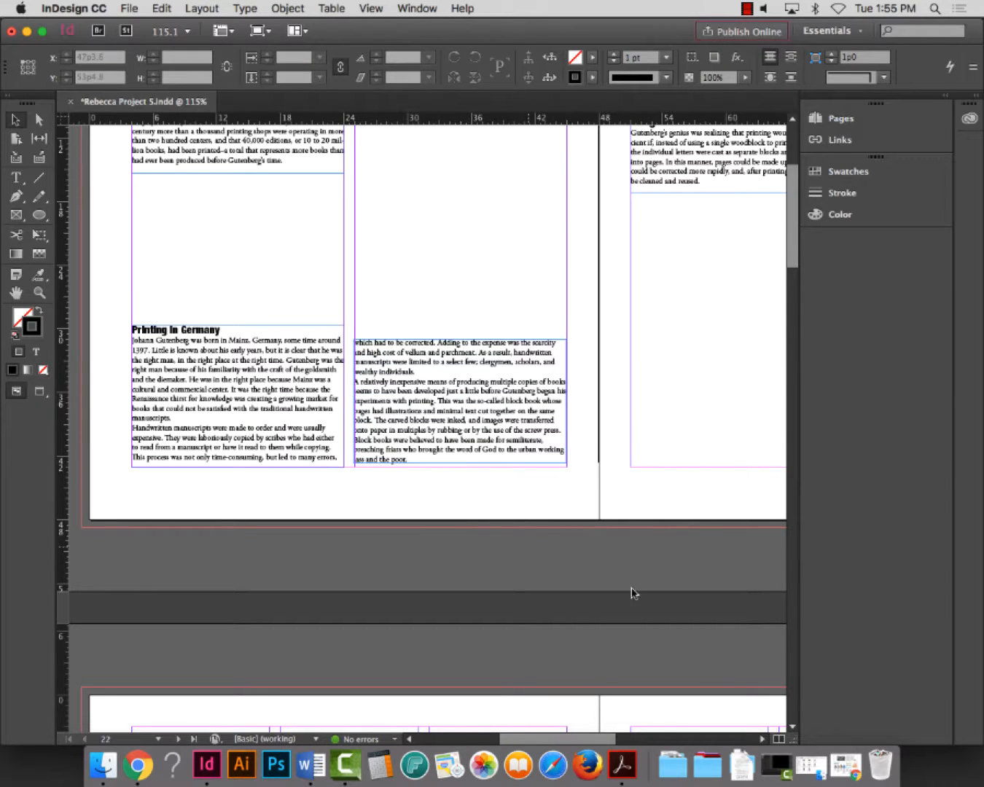
pyautogui.click(478, 441)
pyautogui.press('Up')
pyautogui.press('Up')
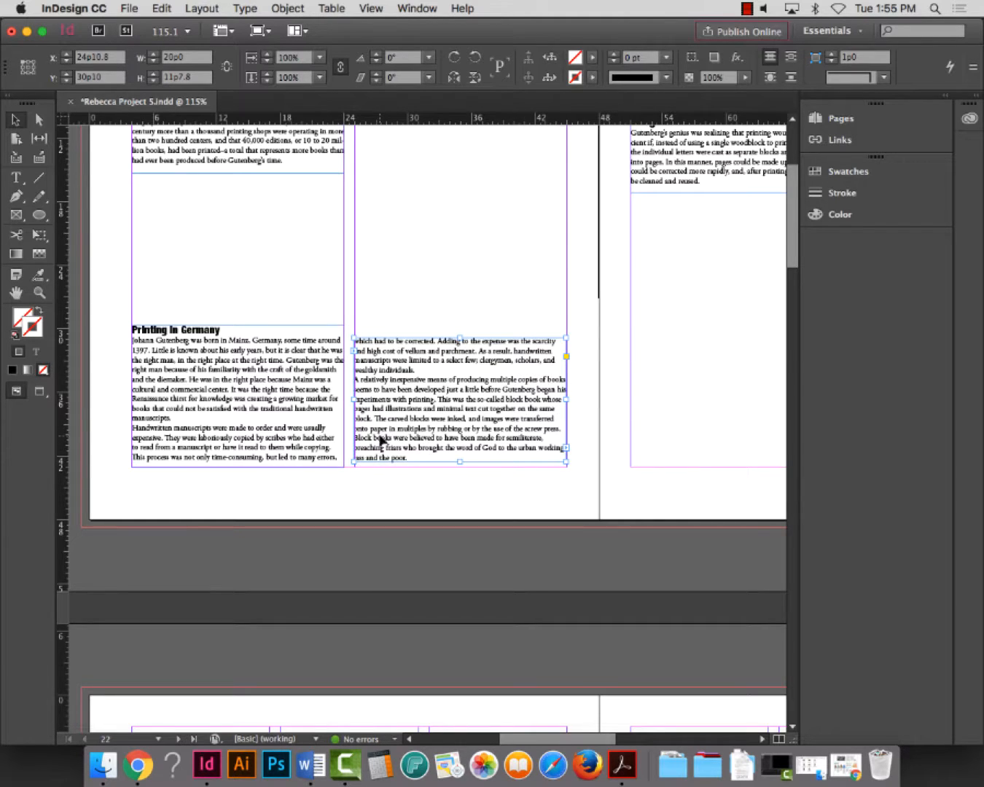
# Turn off hyphenation for the entire threaded story, including all subheadings and body paragraphs
pyautogui.scroll(5, 381, 440)
pyautogui.press('t')
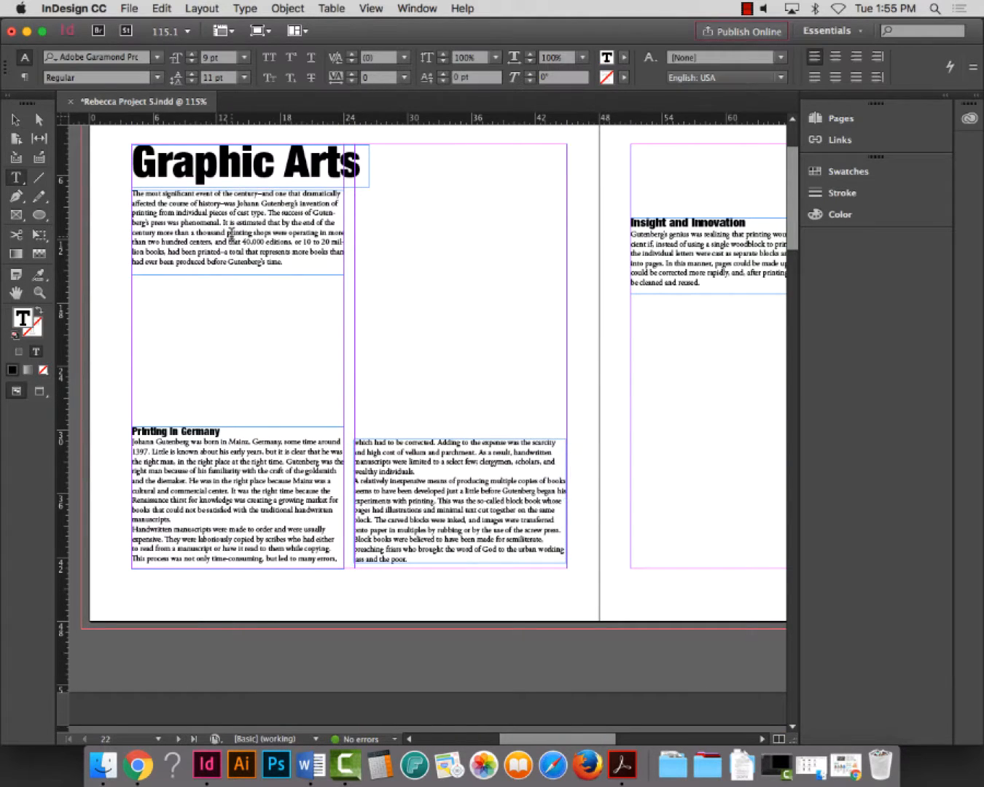
pyautogui.click(231, 231)
pyautogui.press('super+a')
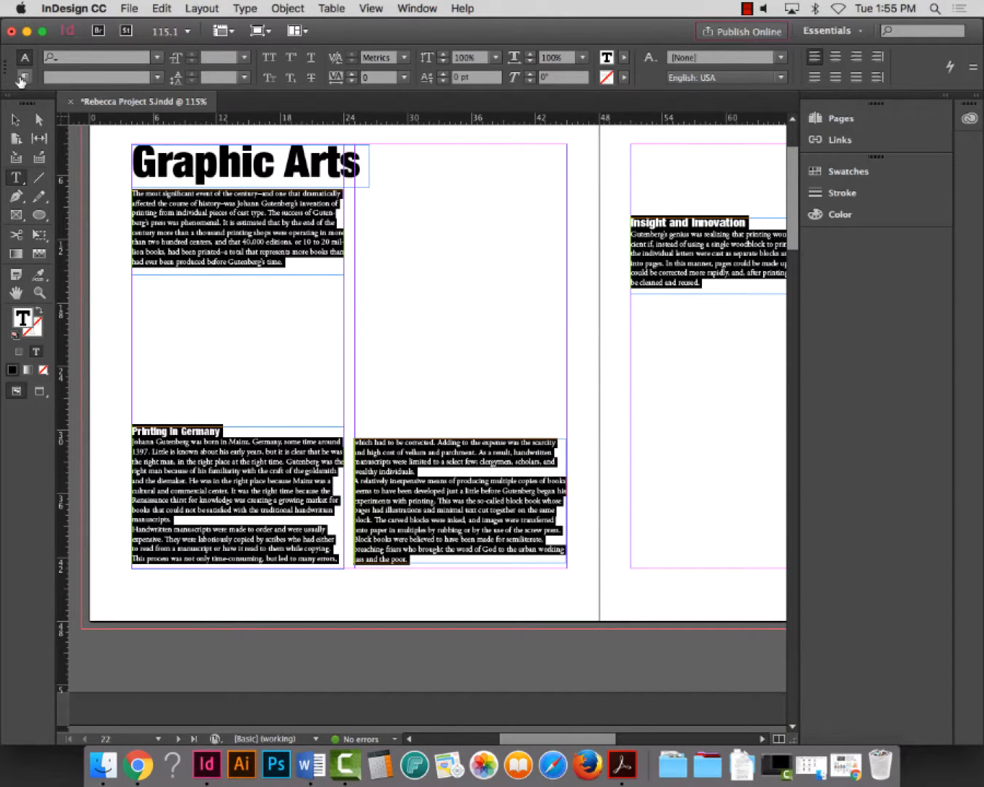
pyautogui.click(21, 78)
pyautogui.click(642, 78)
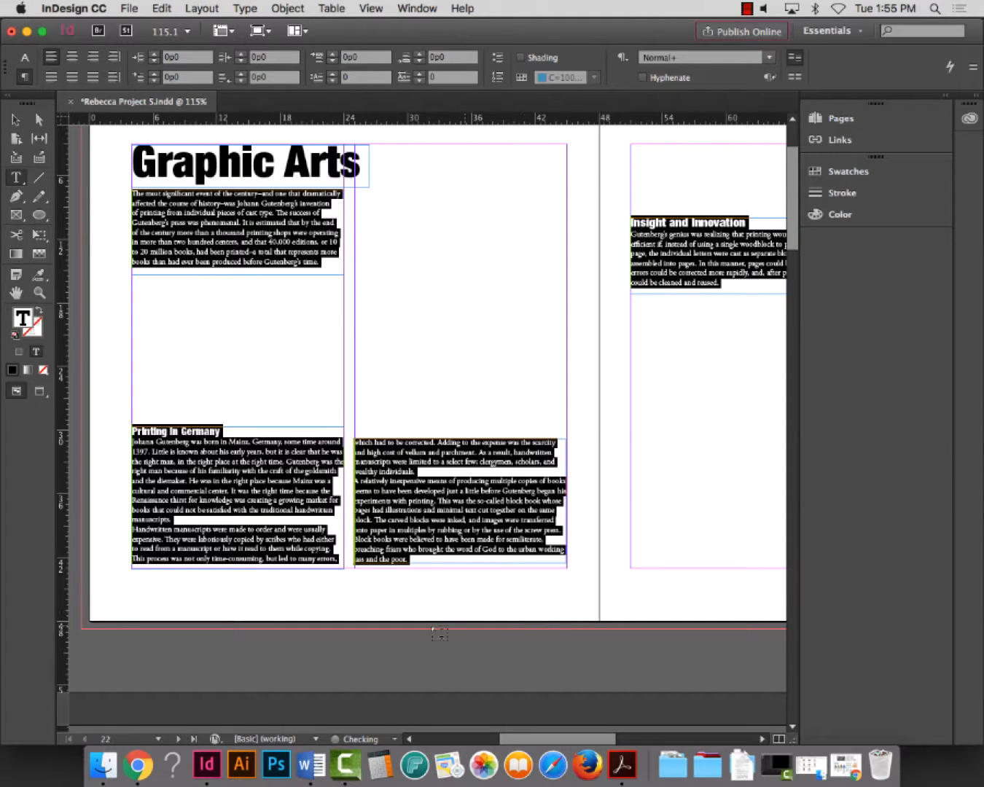
# Deselect the story text and save the document
pyautogui.press('super+0')
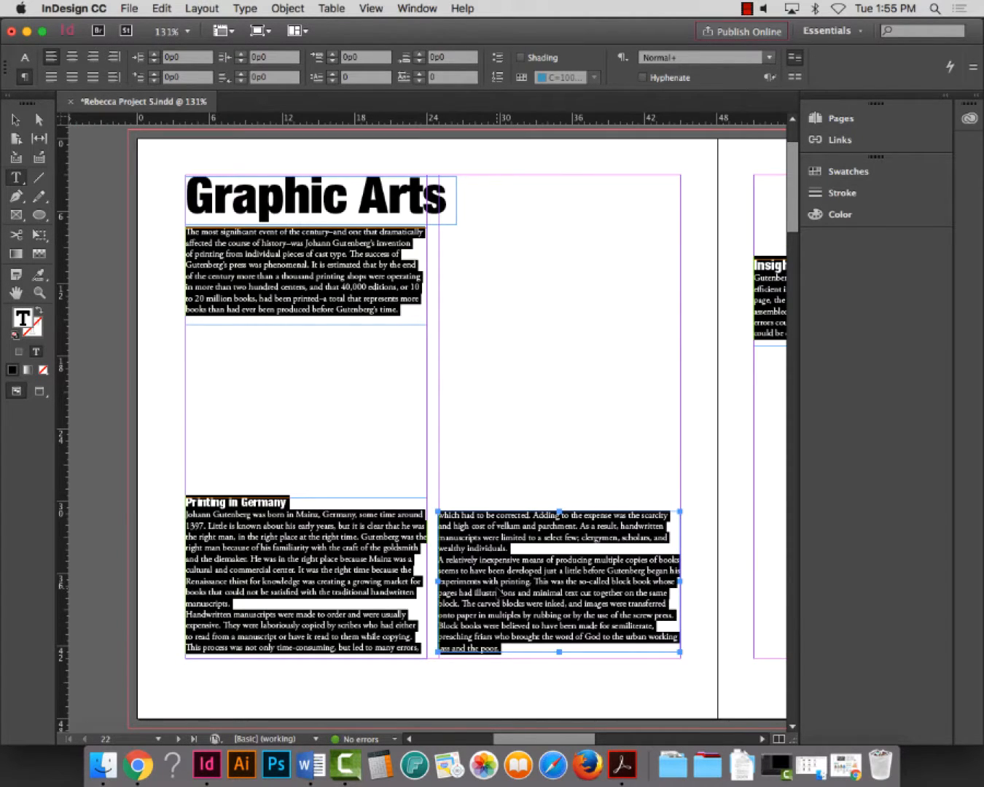
pyautogui.press('super+minus')
pyautogui.press('super+minus')
pyautogui.press('super+minus')
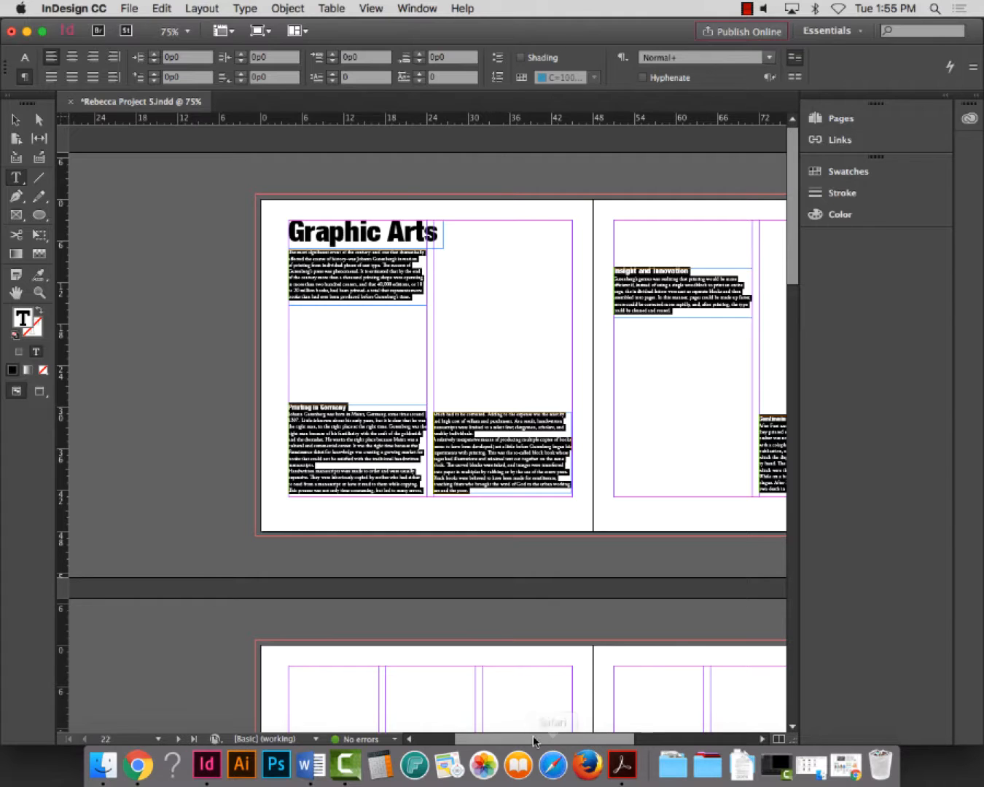
pyautogui.moveTo(533, 736); pyautogui.dragTo(580, 735)
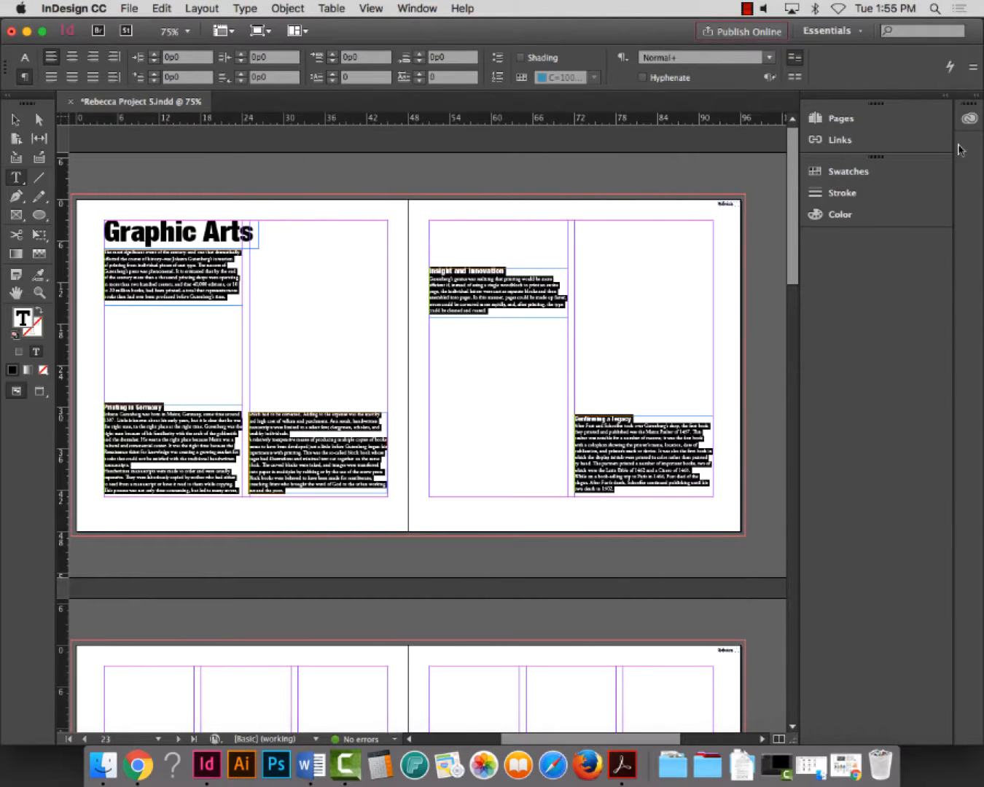
pyautogui.click(14, 120)
pyautogui.click(358, 160)
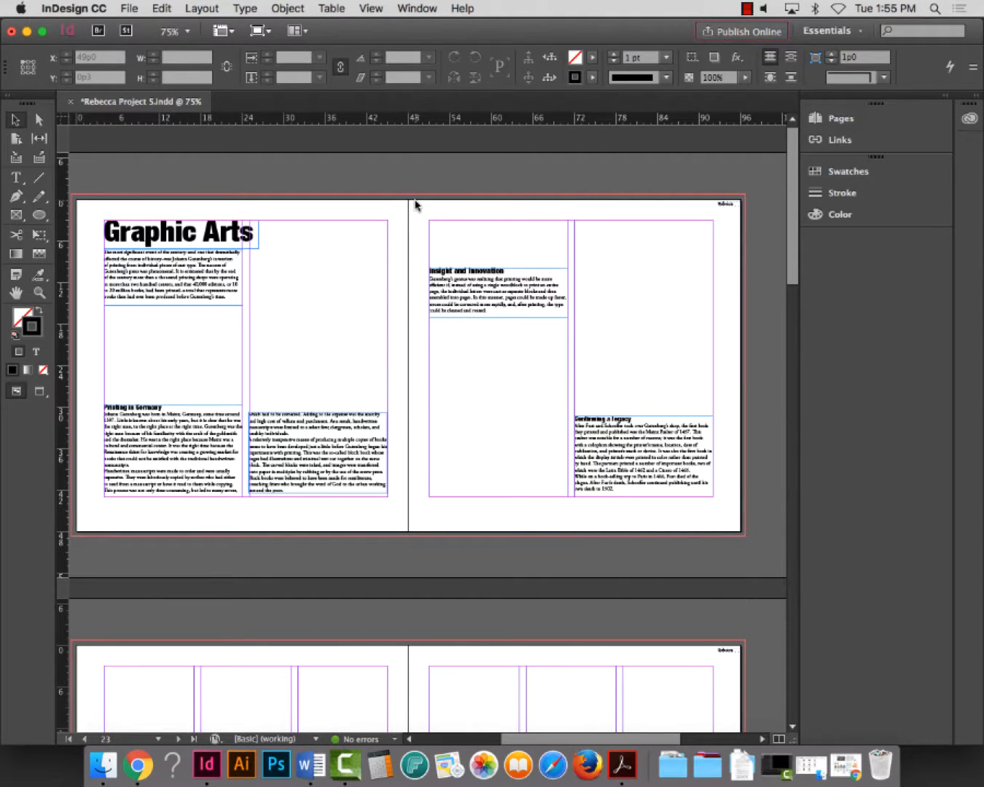
pyautogui.press('super+s')
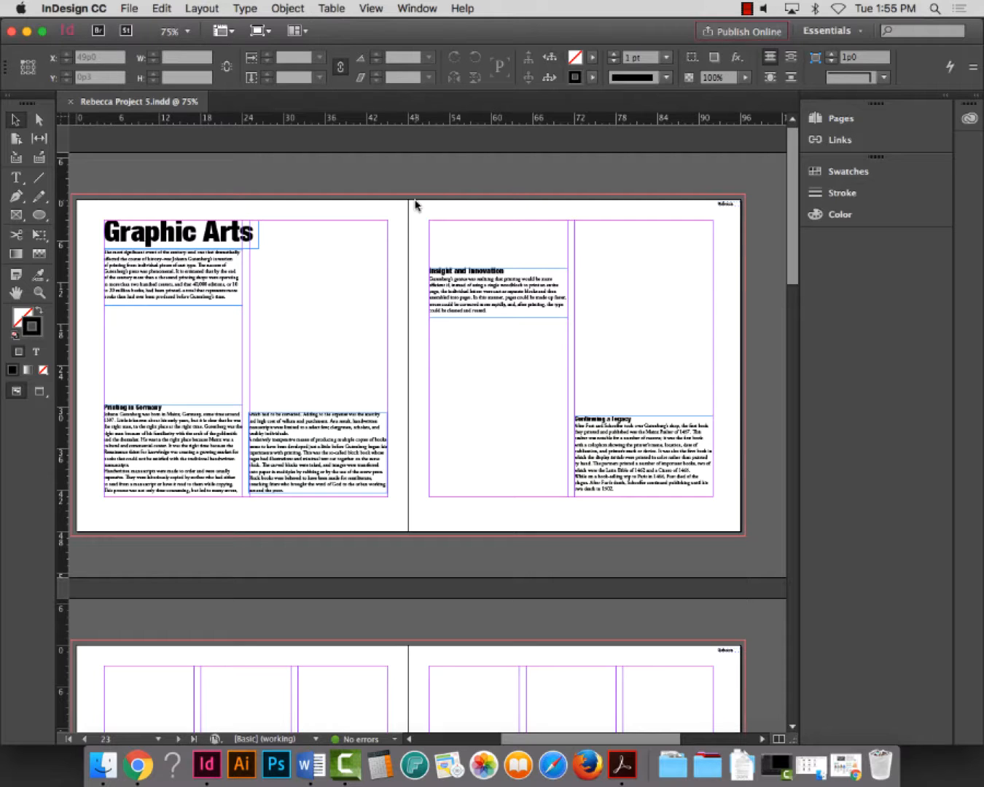
# Switch to Chrome, examine the layouts in the past student work examples, and return to the InDesign spread
pyautogui.click(138, 766)
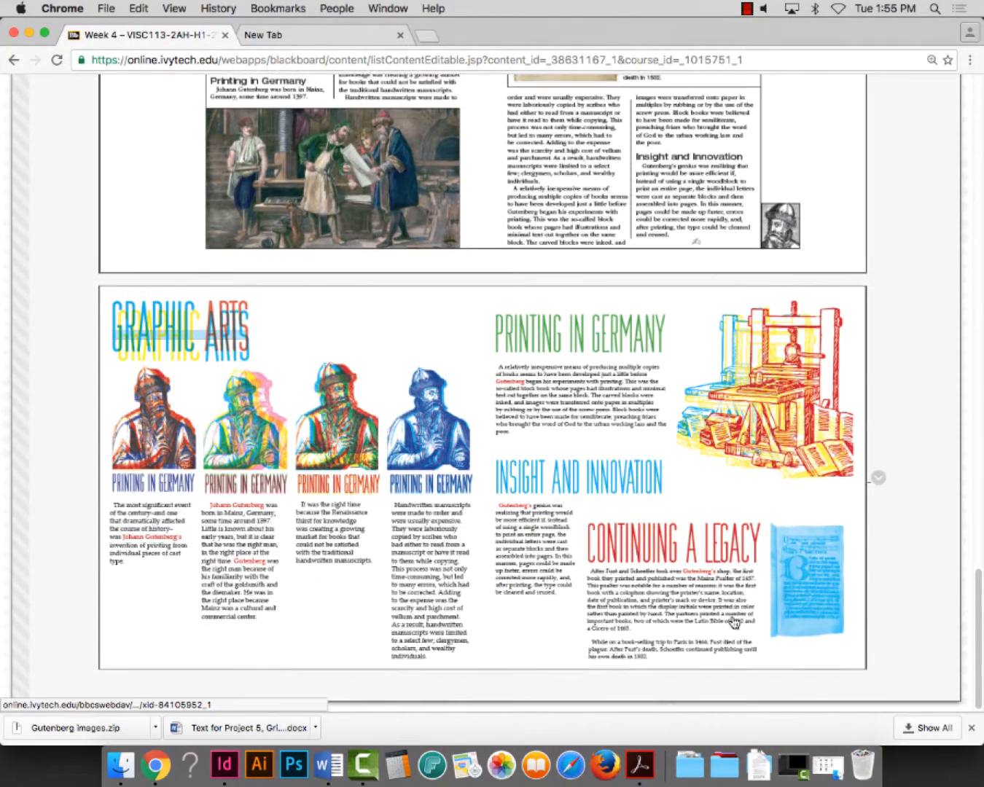
pyautogui.scroll(5, 733, 622)
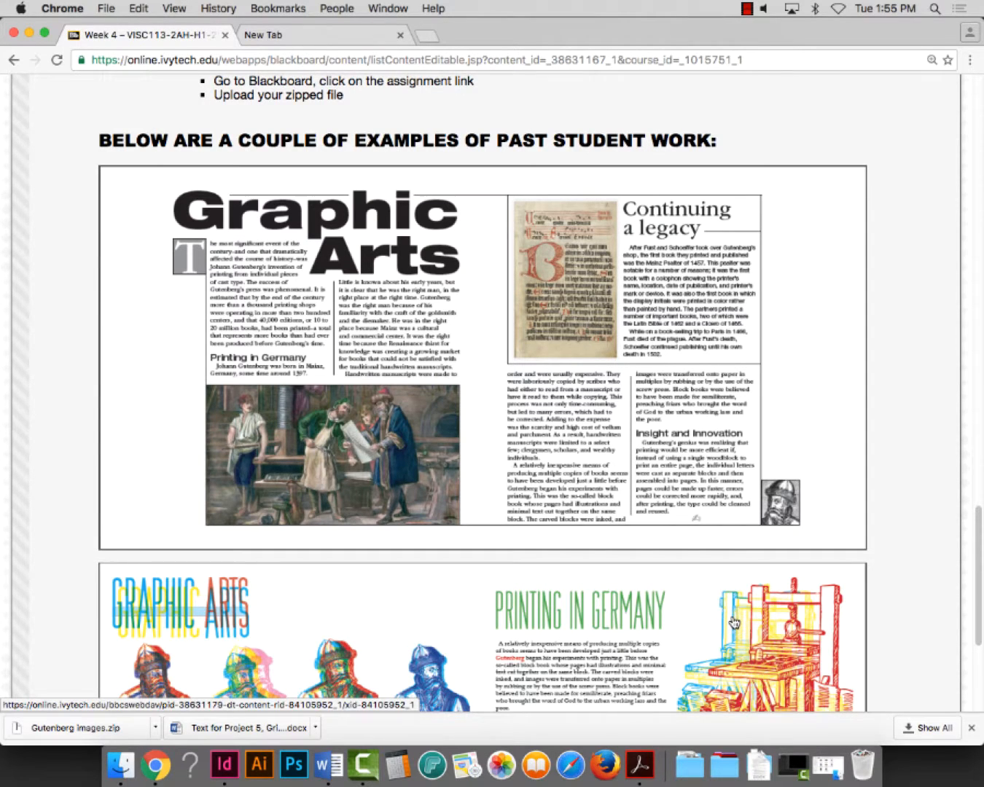
pyautogui.scroll(-3, 734, 623)
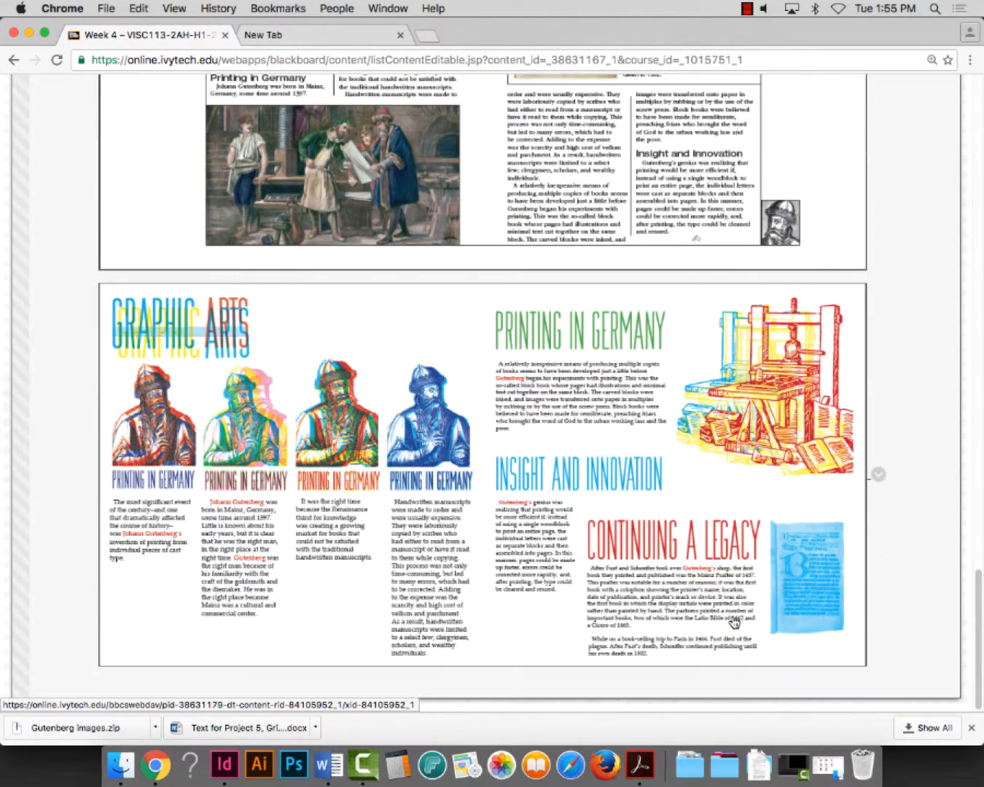
pyautogui.click(28, 33)
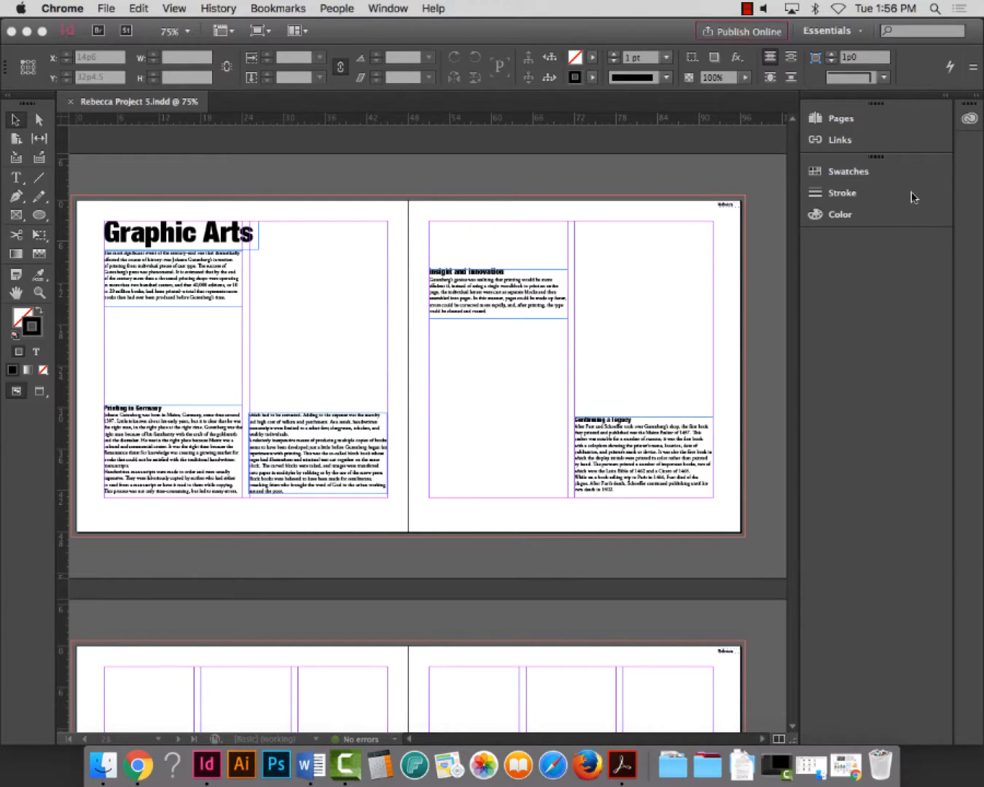
# Open the A-Master spread for editing
pyautogui.click(834, 120)
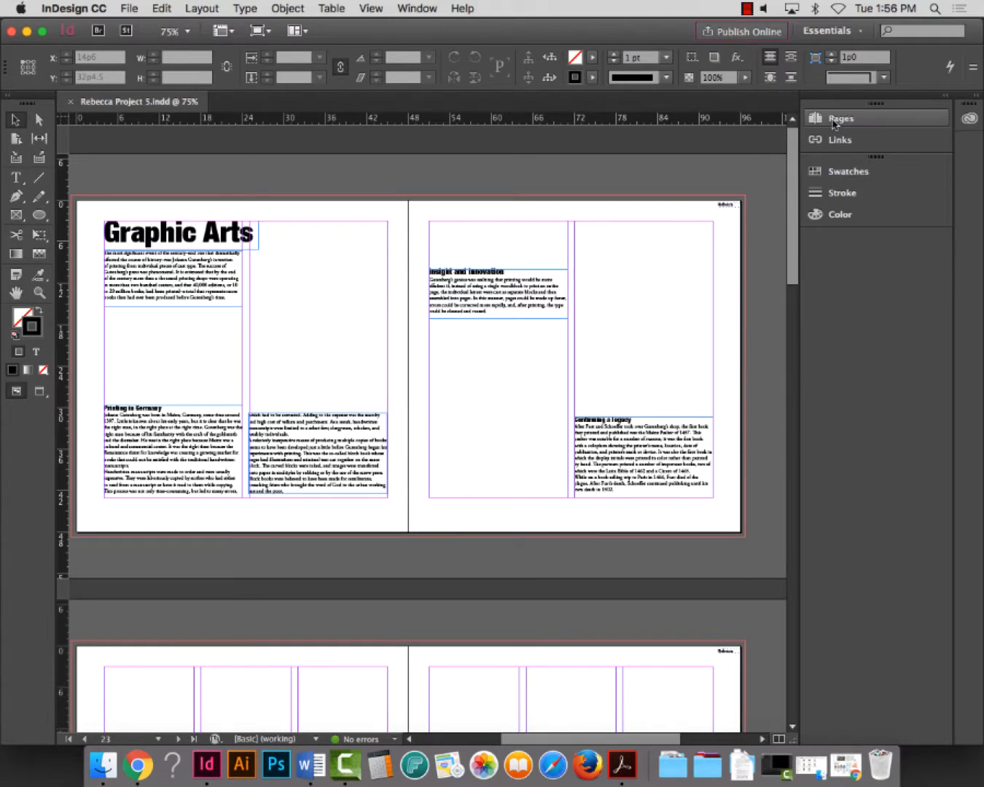
pyautogui.click(835, 121)
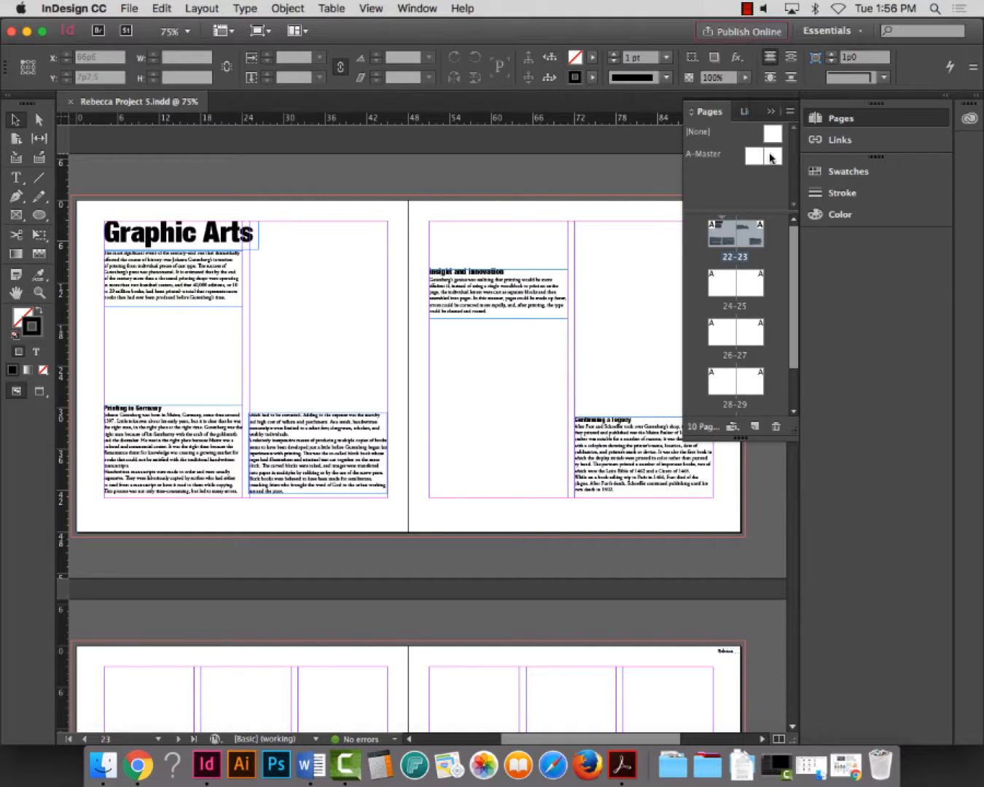
pyautogui.doubleClick(706, 155)
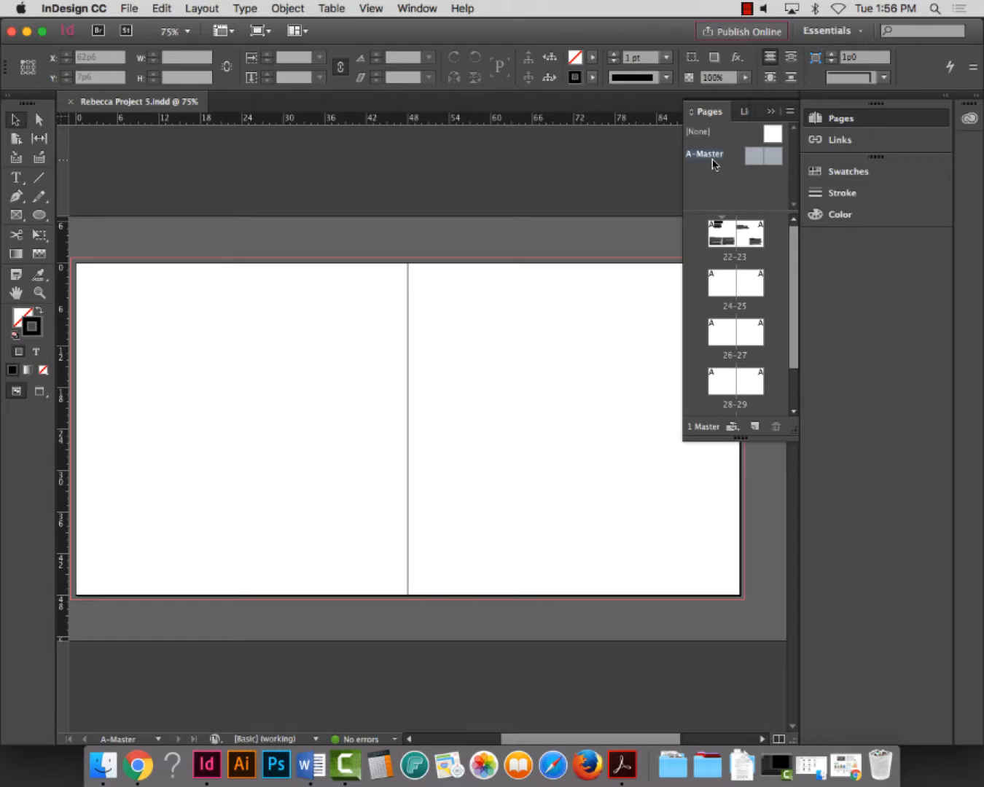
pyautogui.moveTo(580, 737); pyautogui.dragTo(557, 747)
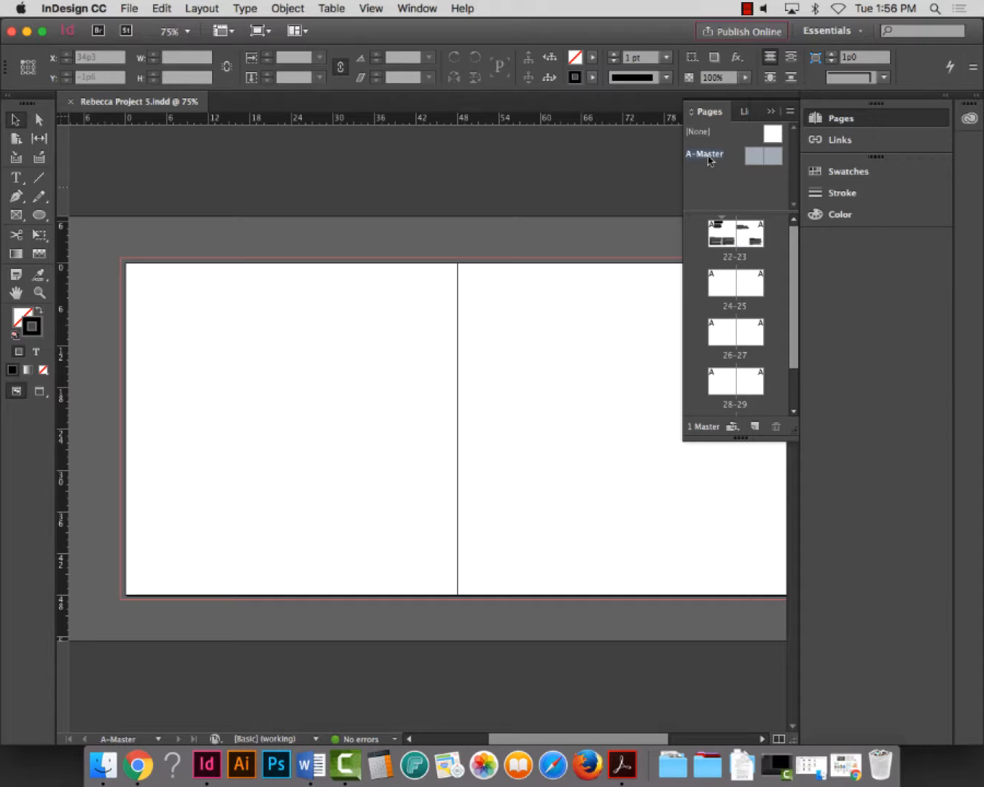
# Activate the Type tool to add text near the outer edge of the A-Master's left page, about halfway down
pyautogui.click(38, 292)
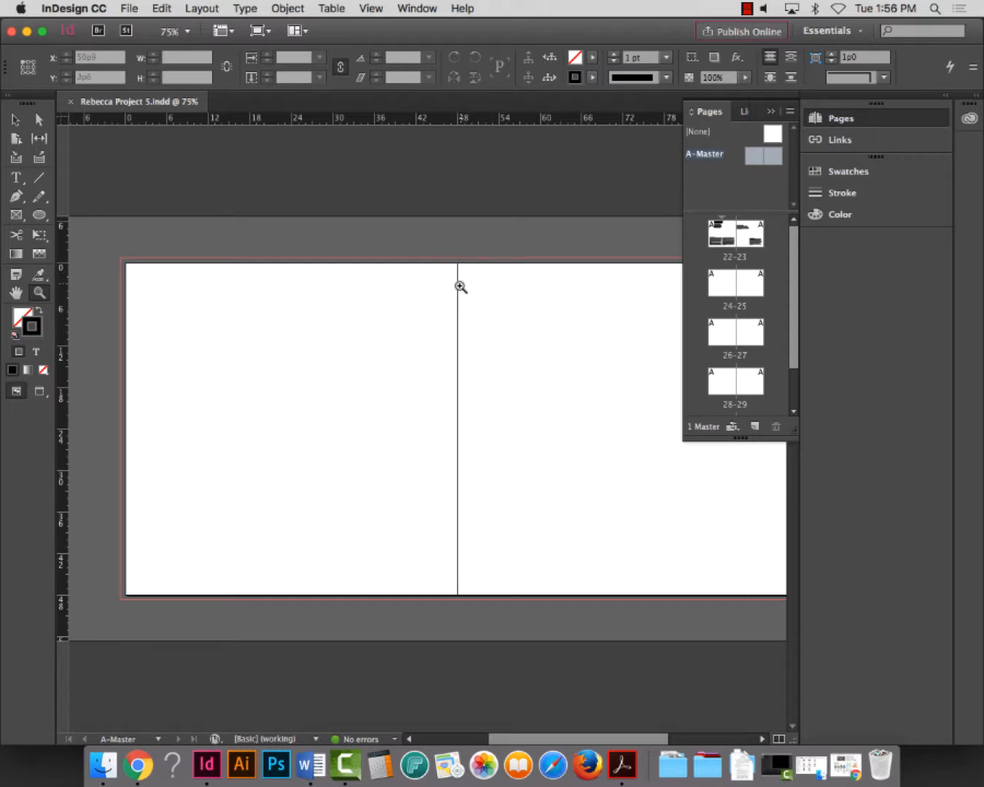
pyautogui.moveTo(105, 400); pyautogui.dragTo(181, 449)
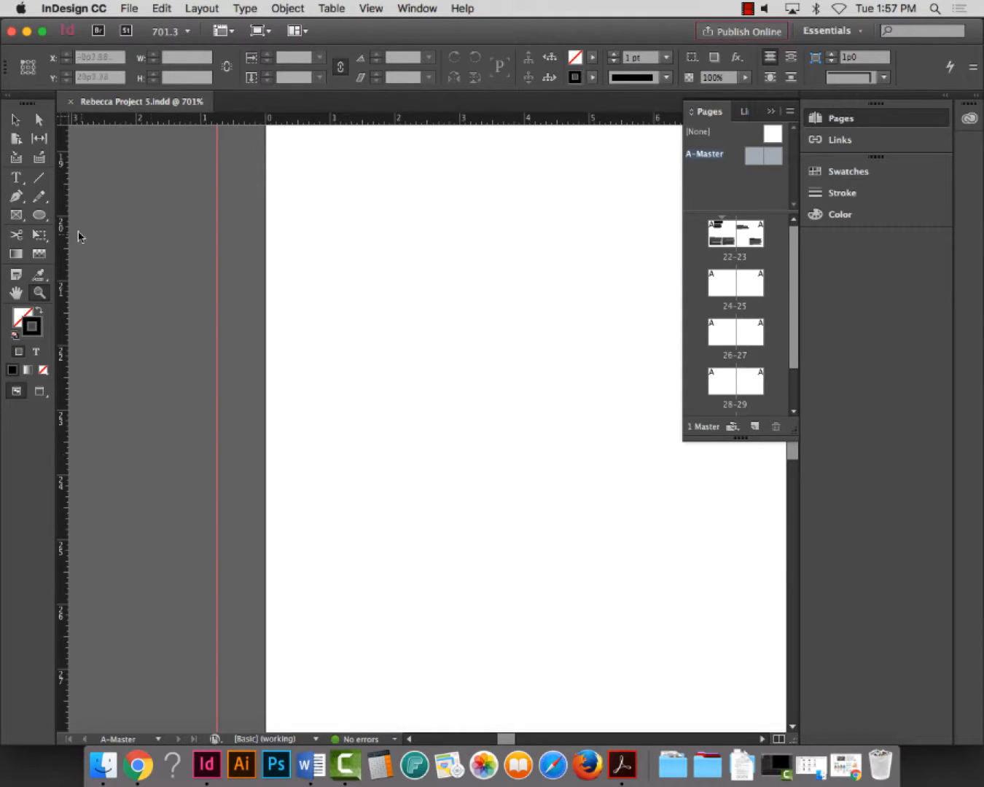
pyautogui.press('t')
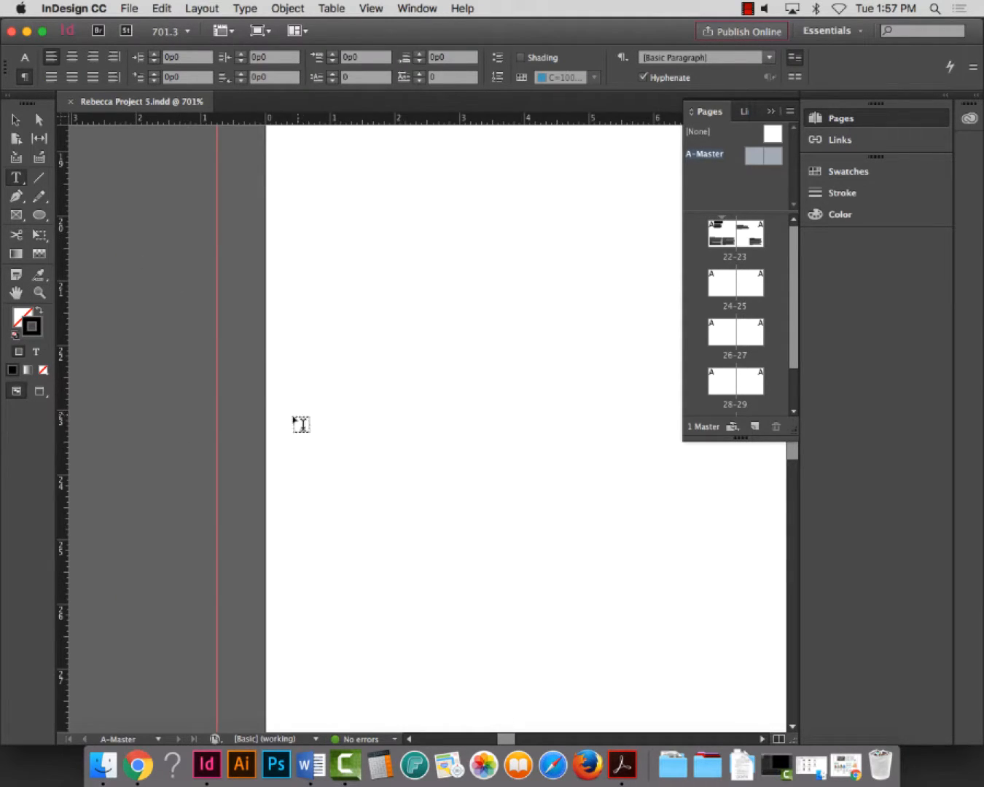
# Draw a small text frame about one pica wide beside the outer edge of the left page on A-Master
pyautogui.moveTo(286, 414); pyautogui.dragTo(344, 446)
pyautogui.click(12, 122)
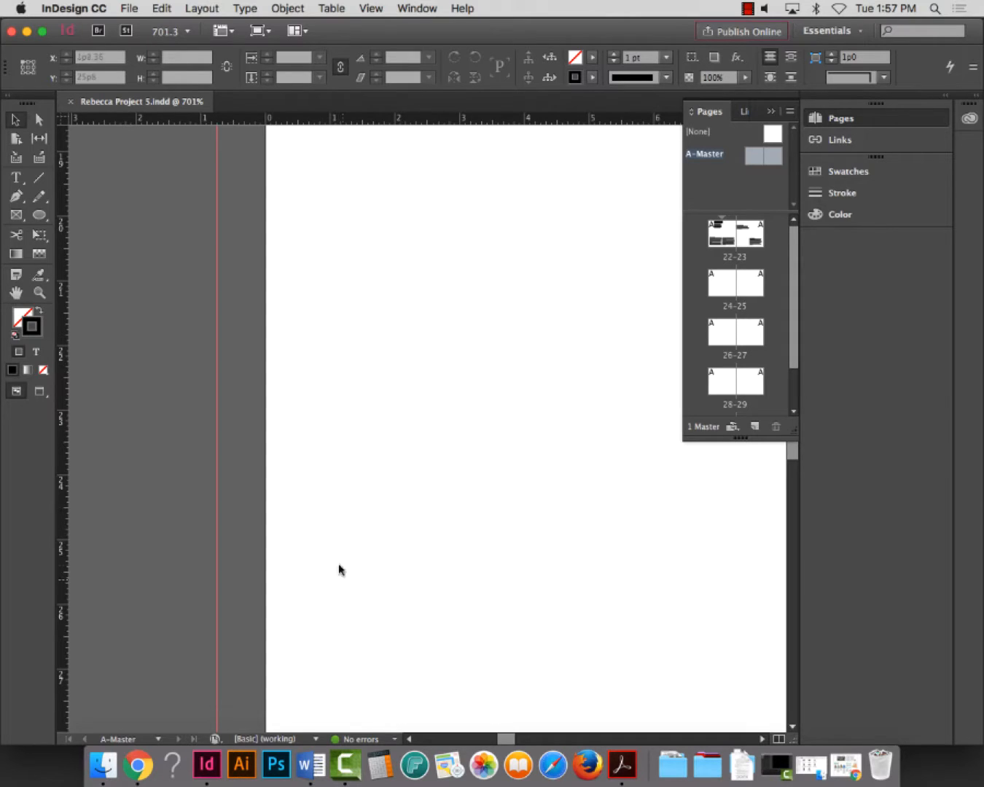
pyautogui.click(16, 178)
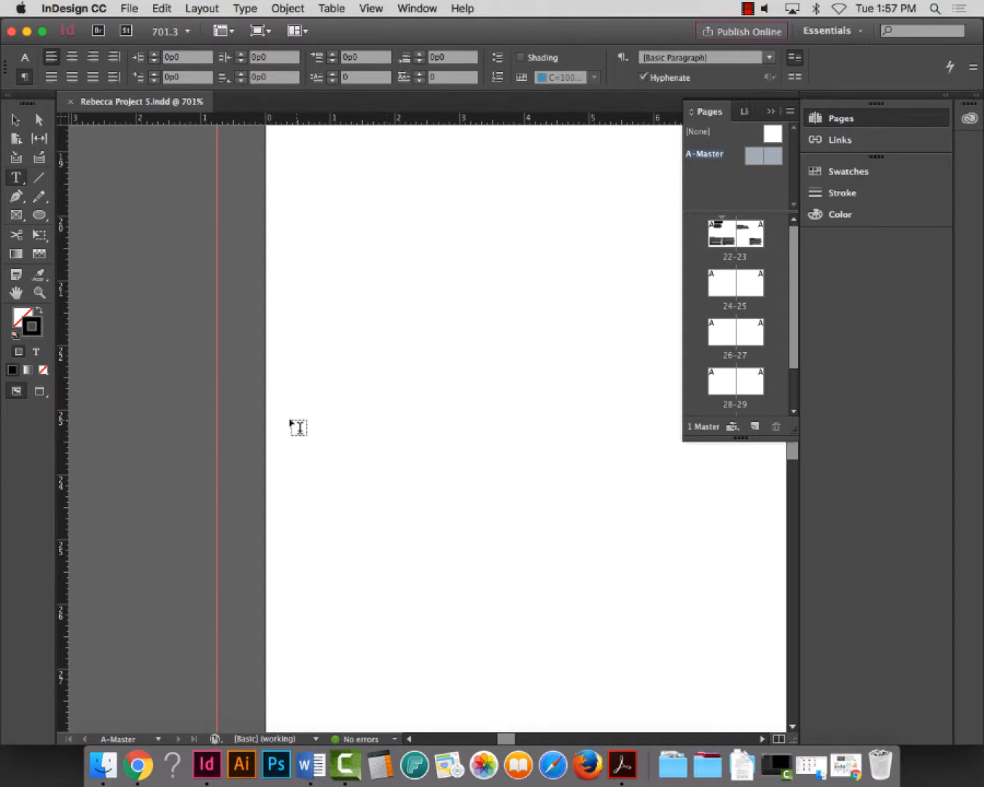
pyautogui.moveTo(284, 422); pyautogui.dragTo(347, 469)
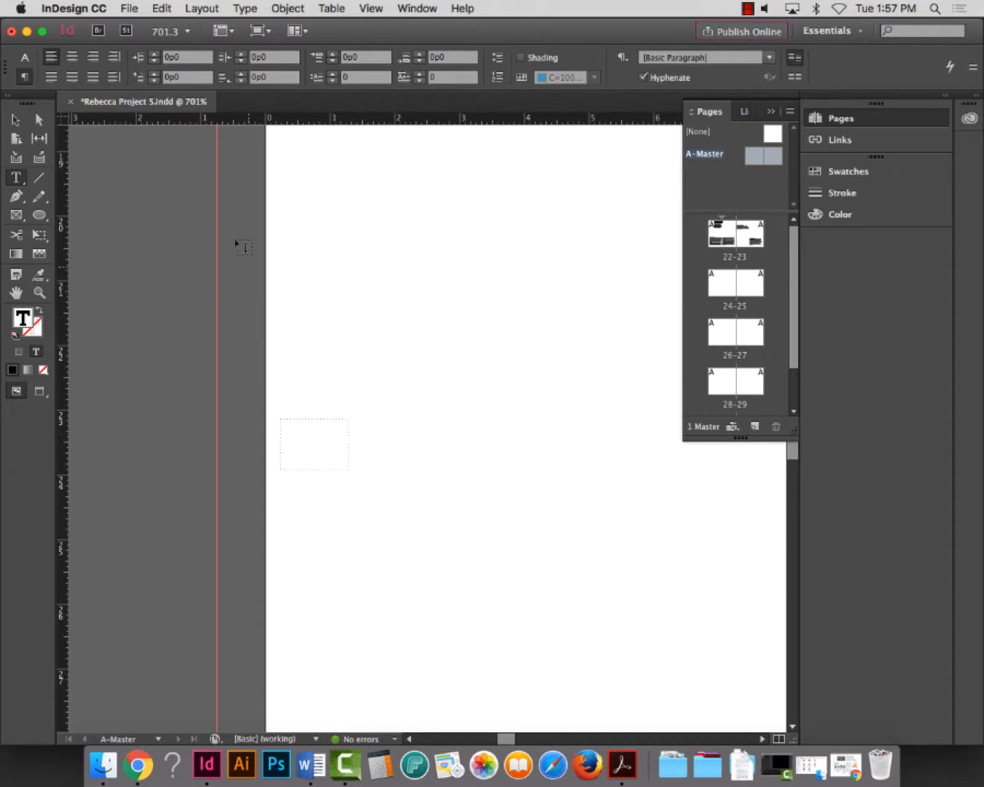
# Insert the Current Page Number marker into the new text frame
pyautogui.click(238, 6)
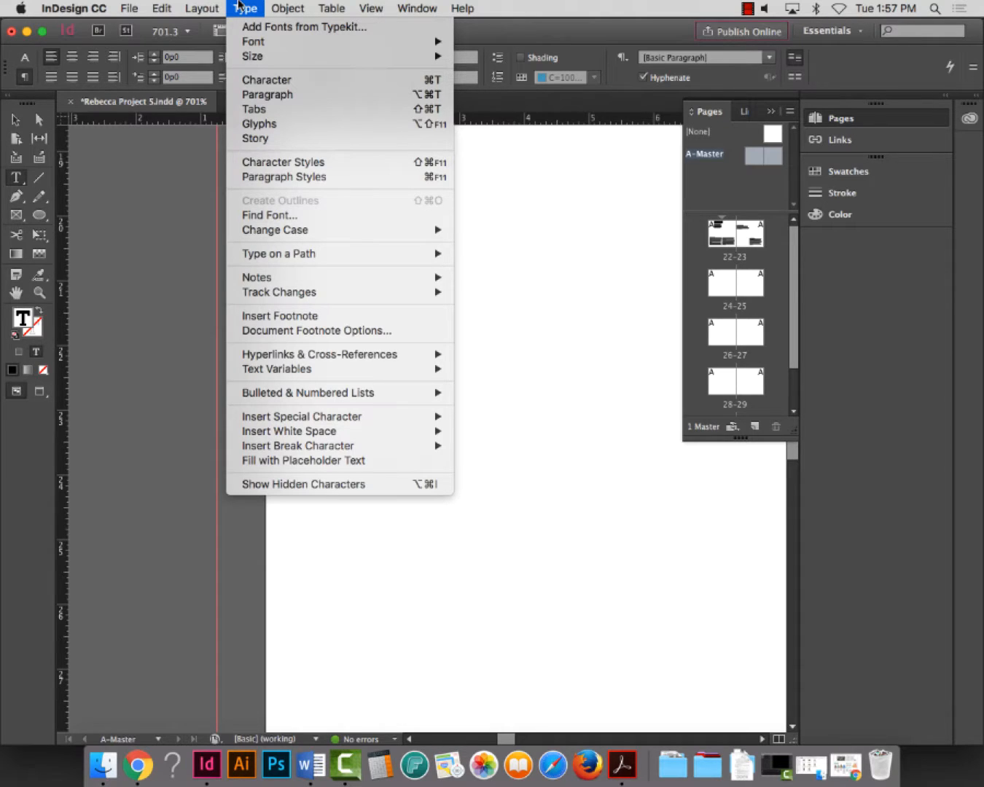
pyautogui.moveTo(301, 417)
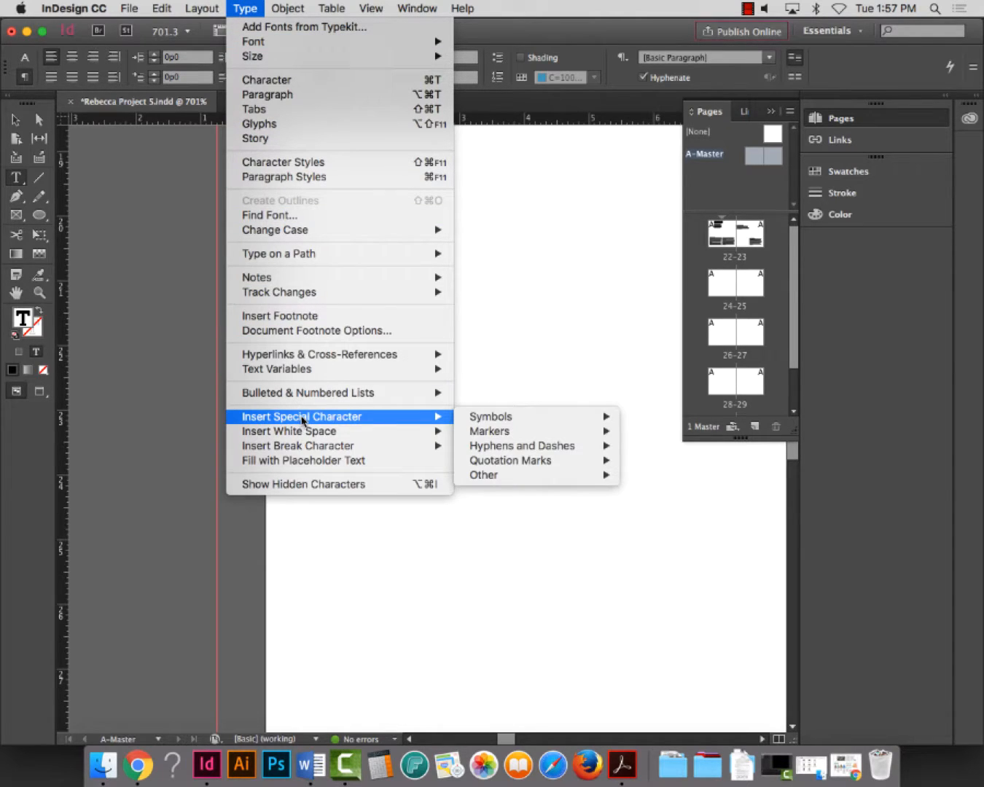
pyautogui.moveTo(494, 436)
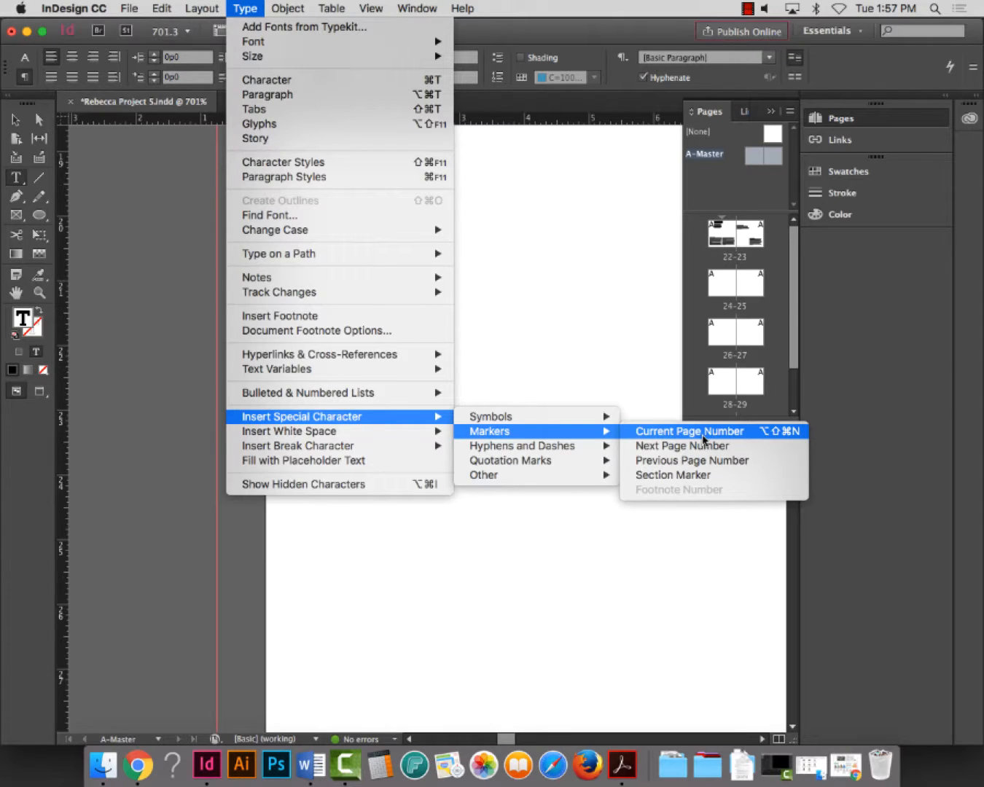
pyautogui.click(703, 435)
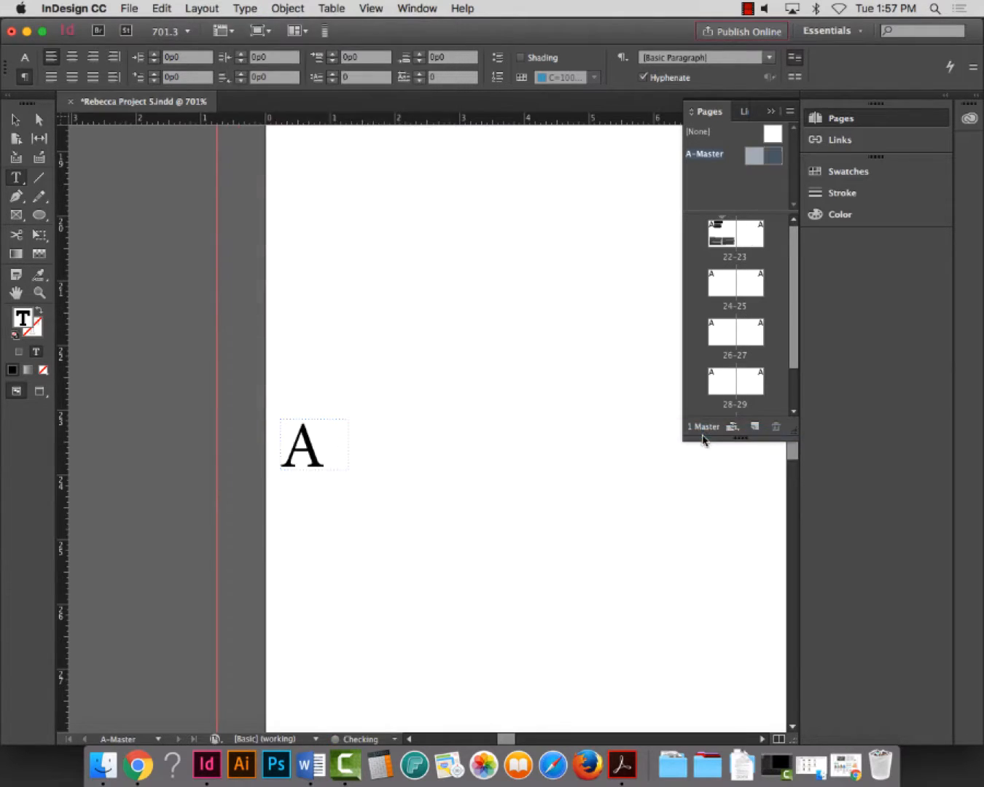
pyautogui.press('Escape')
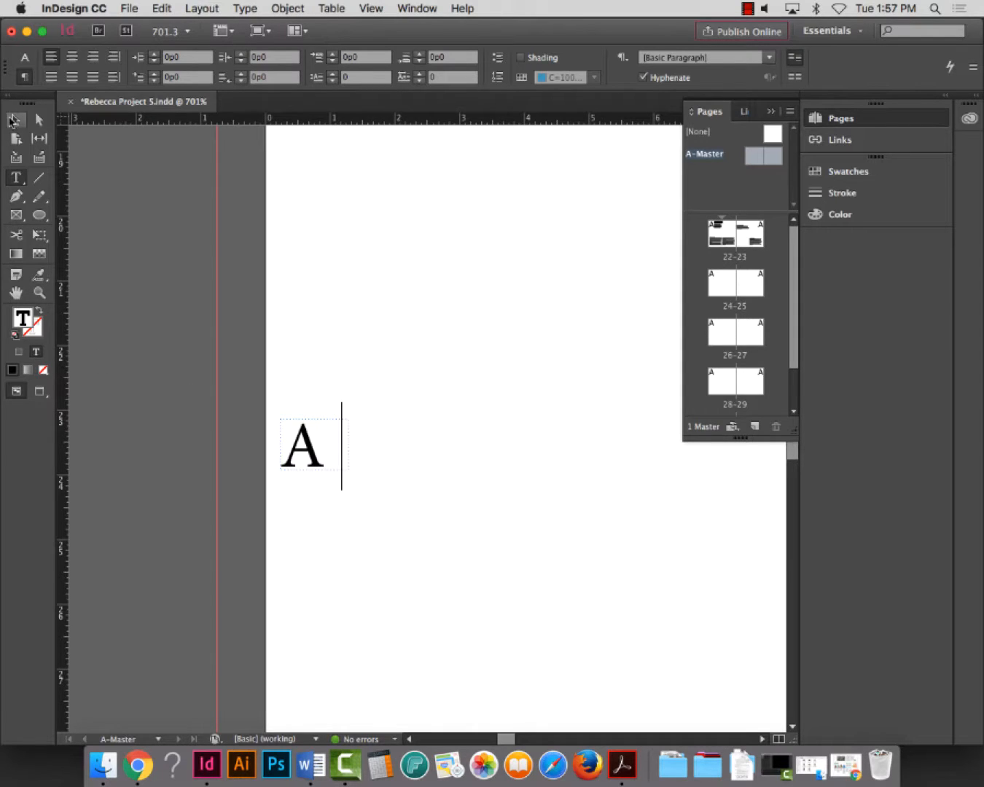
# Enlarge the page-number frame to about 1p3.84 by 0p11.76 and center the marker within it
pyautogui.moveTo(351, 472); pyautogui.dragTo(366, 483)
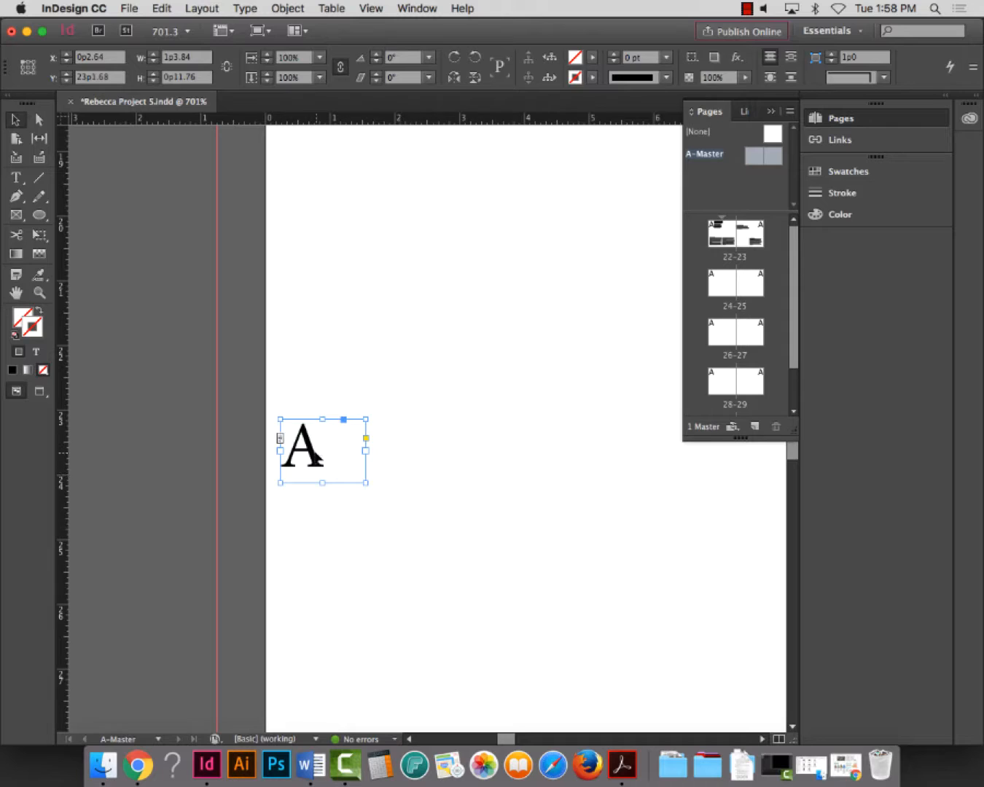
pyautogui.doubleClick(318, 458)
pyautogui.moveTo(308, 447); pyautogui.dragTo(342, 456)
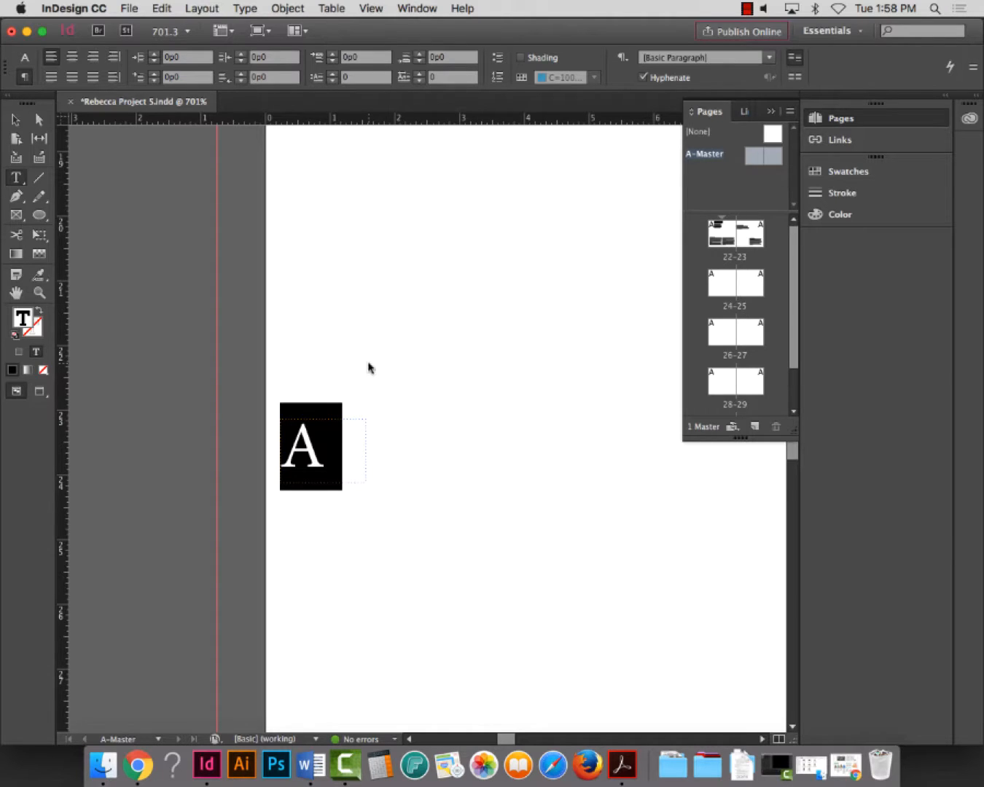
pyautogui.press('super+shift+c')
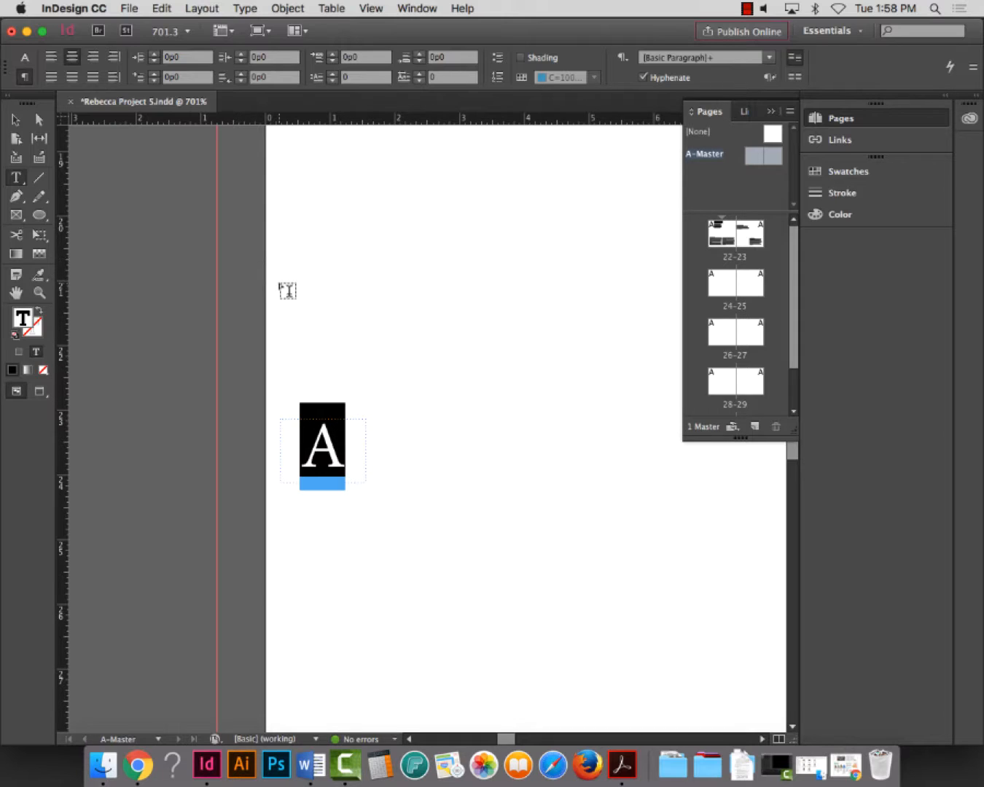
# Set the page-number marker's font to Helvetica Neue LT Std in the 97 Black Condensed style
pyautogui.click(23, 58)
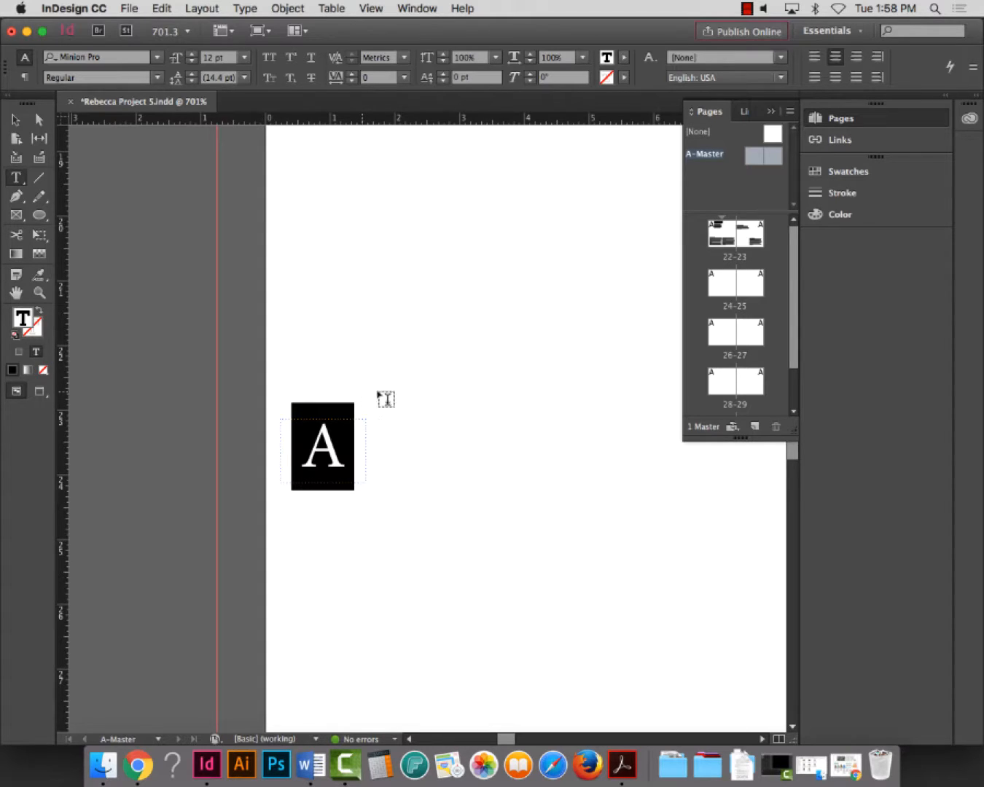
pyautogui.click(158, 59)
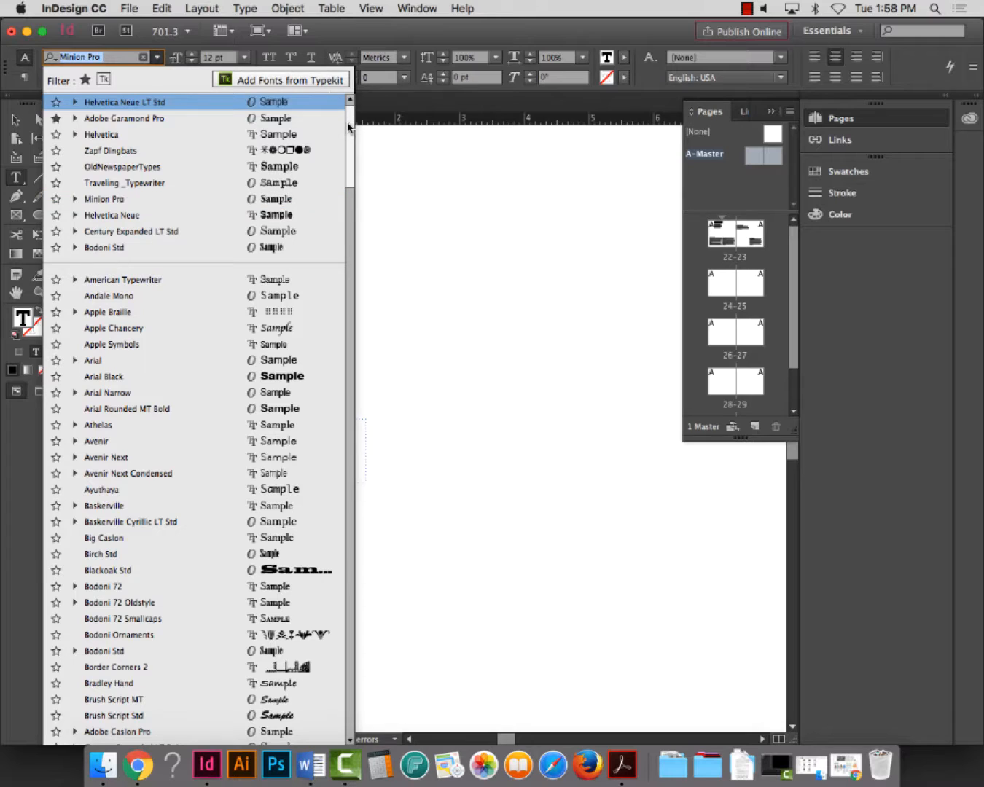
pyautogui.click(132, 104)
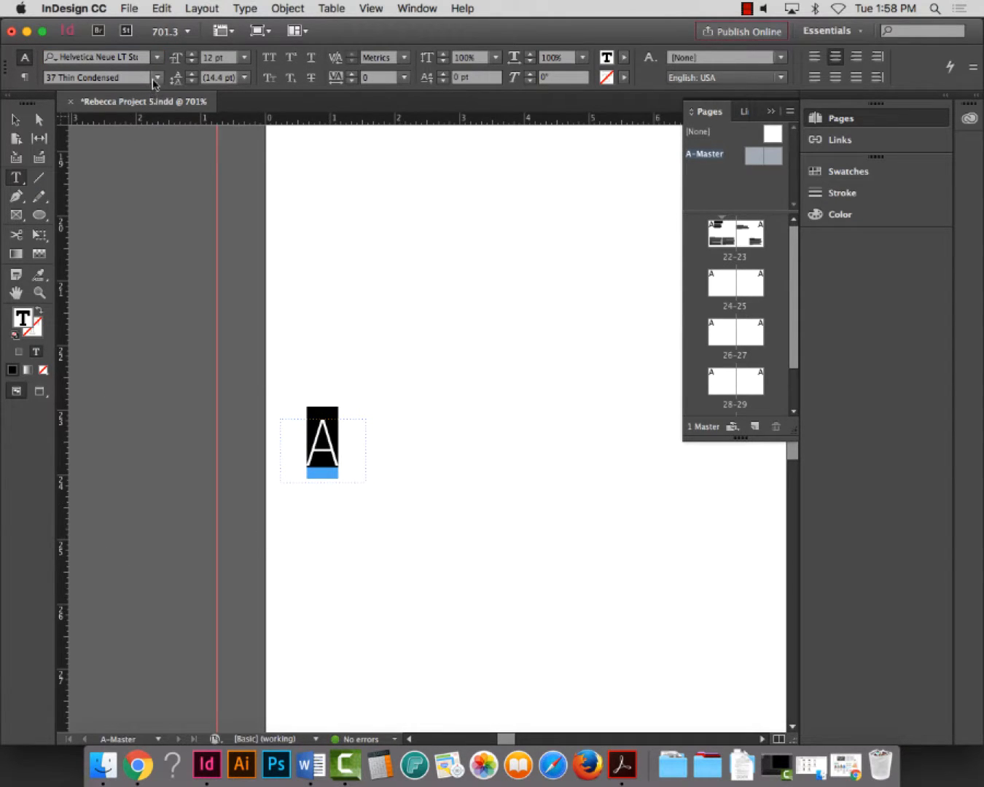
pyautogui.click(157, 77)
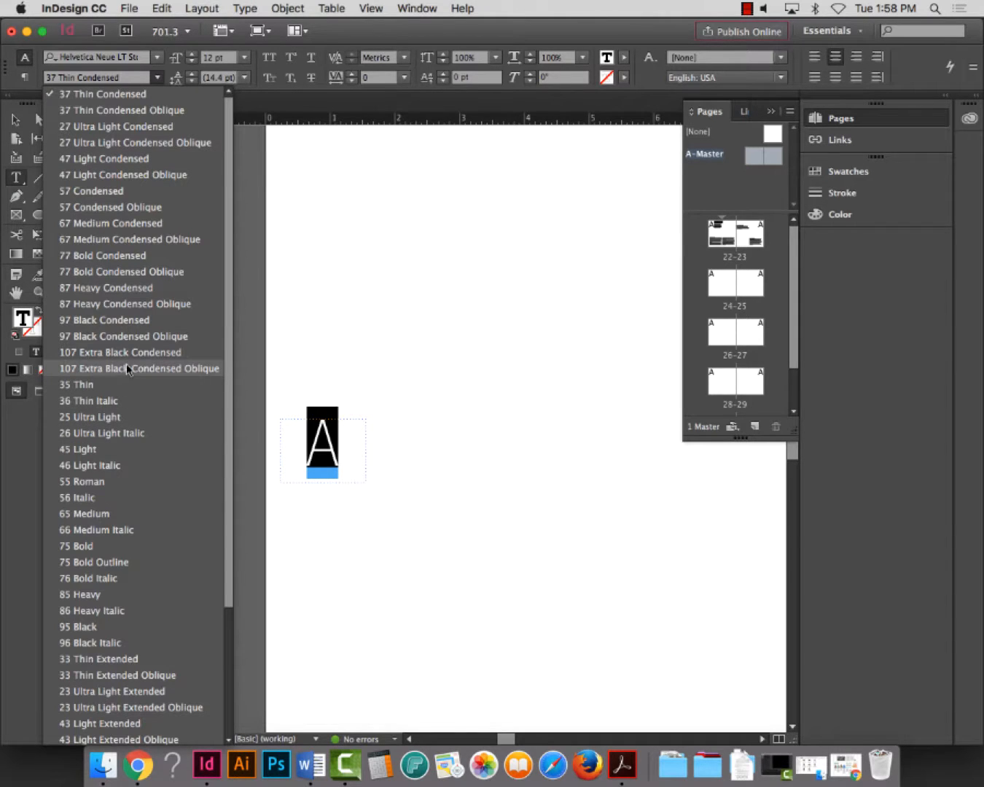
pyautogui.click(119, 320)
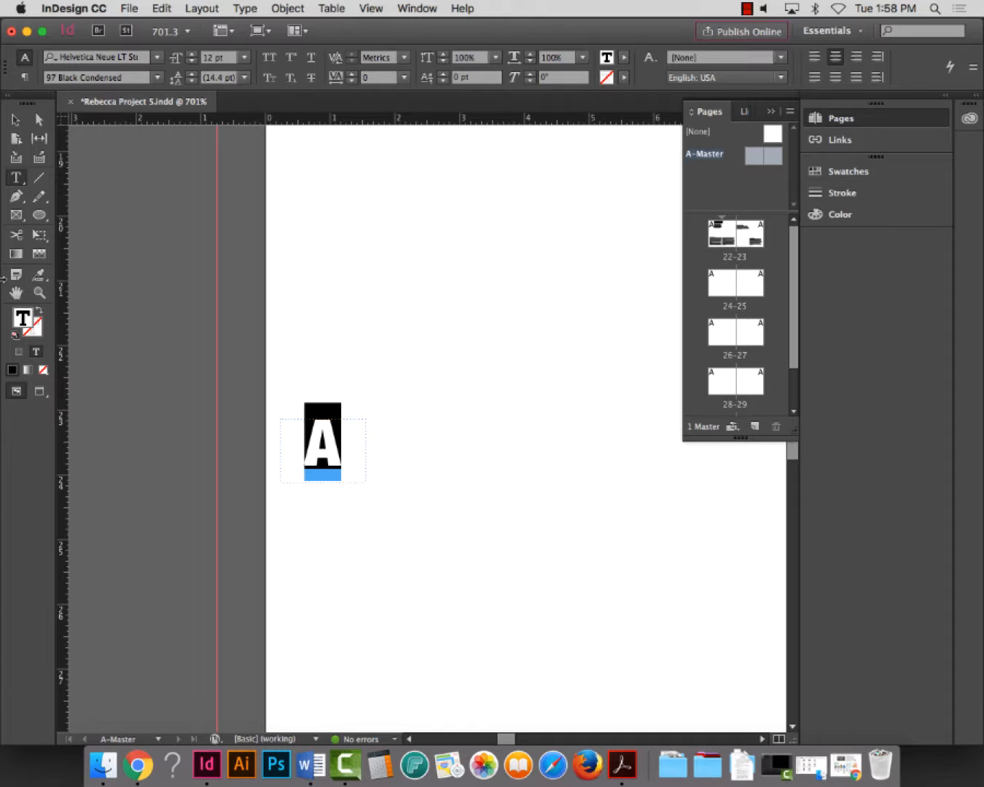
# Collapse the Pages panel and shrink the panel dock to icons so the whole master spread fits in view
pyautogui.press('super+0')
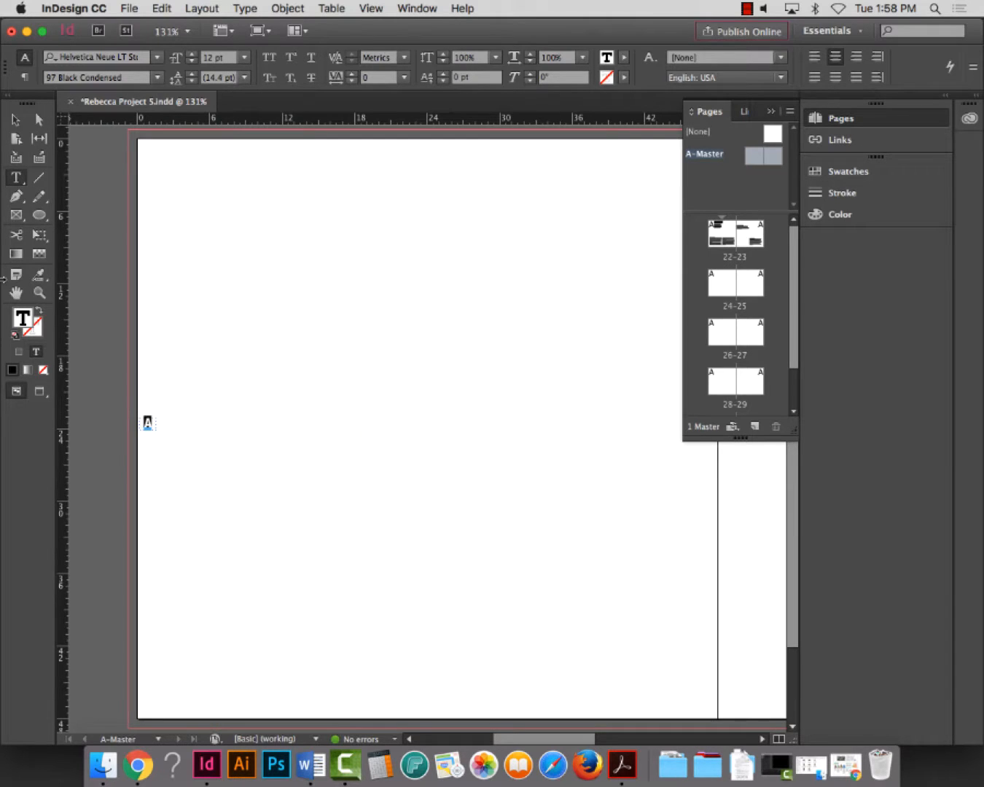
pyautogui.press('super+minus')
pyautogui.press('super+minus')
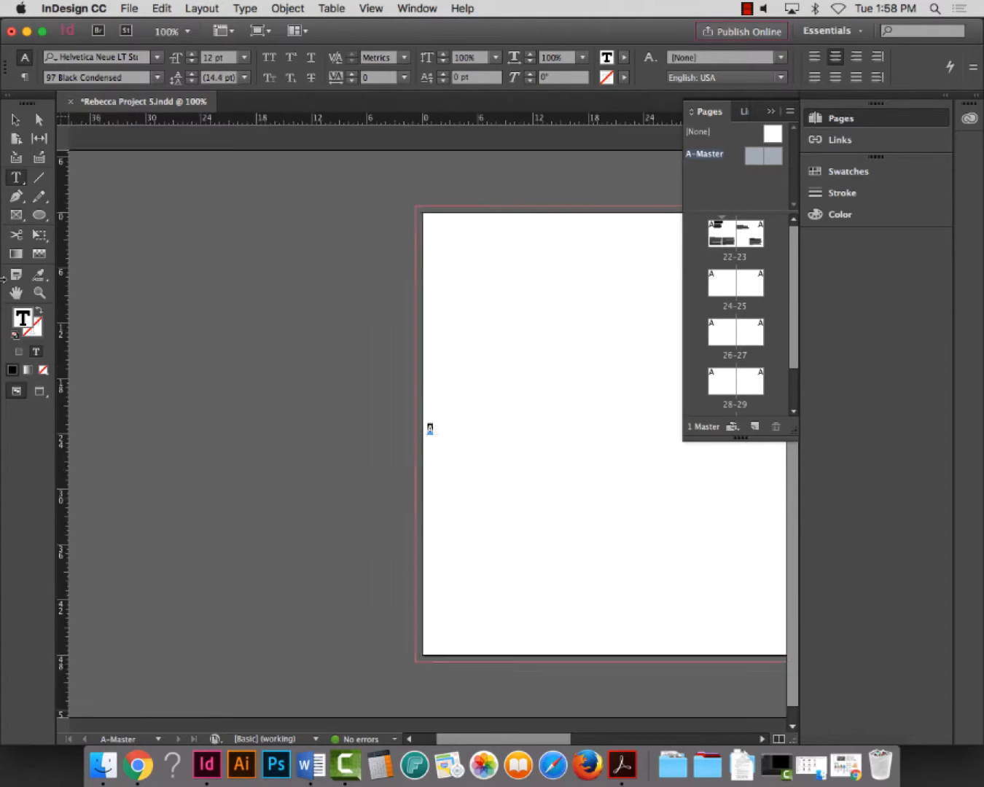
pyautogui.moveTo(482, 741); pyautogui.dragTo(566, 743)
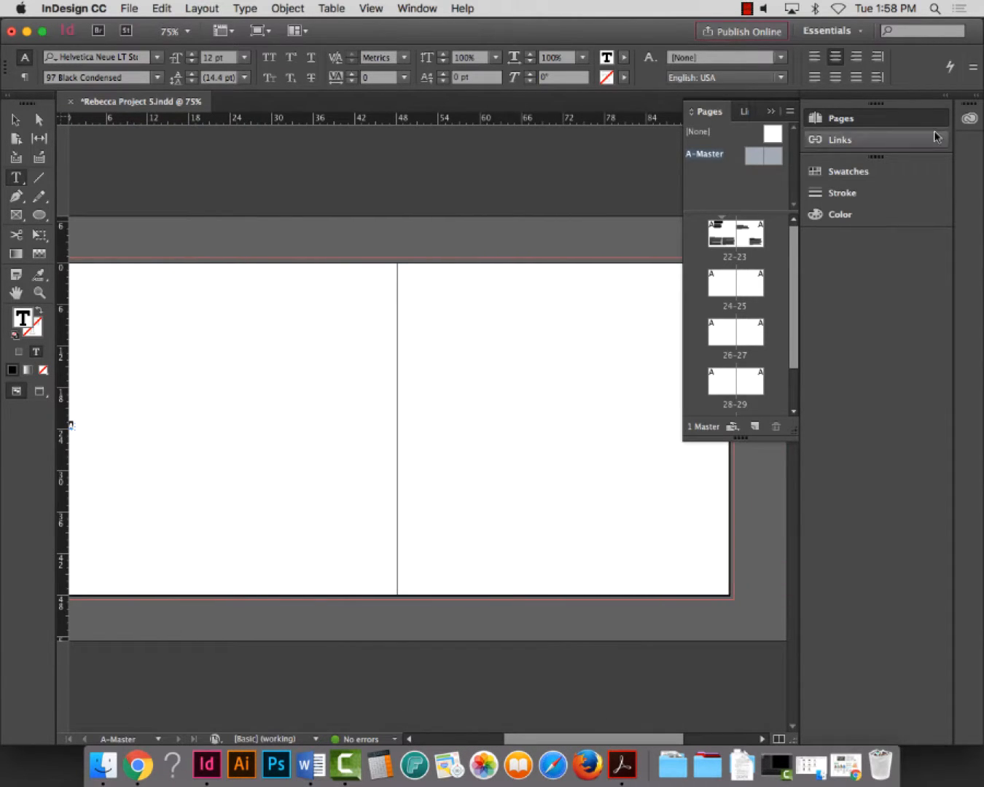
pyautogui.click(766, 114)
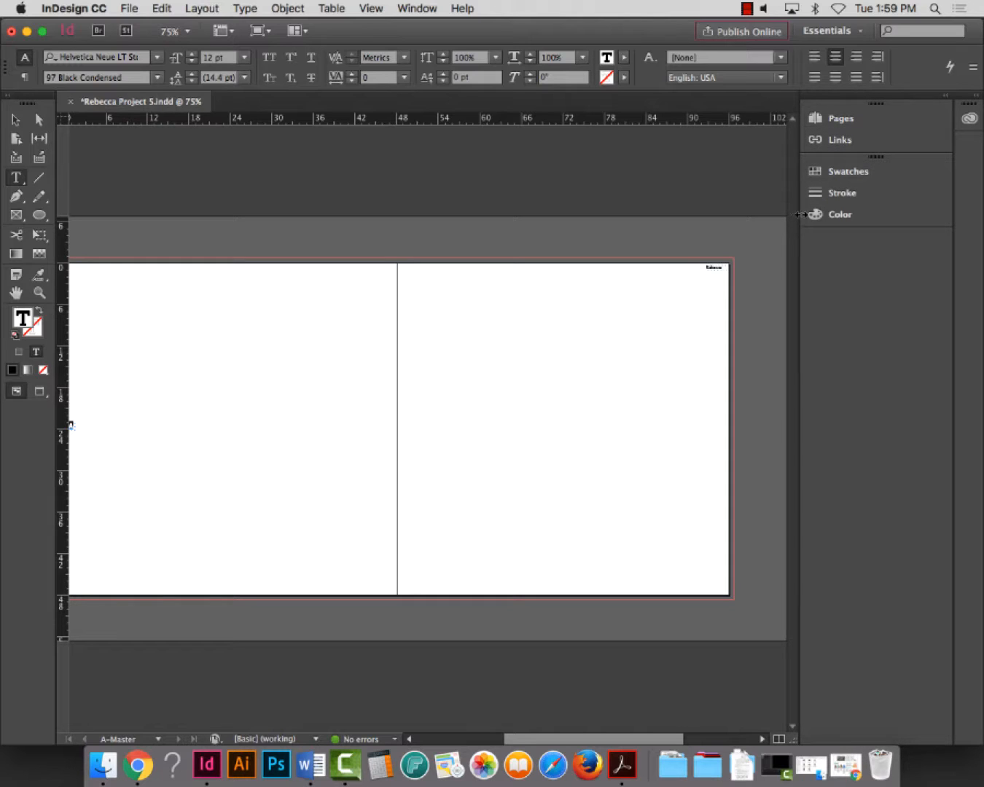
pyautogui.moveTo(800, 215); pyautogui.dragTo(933, 216)
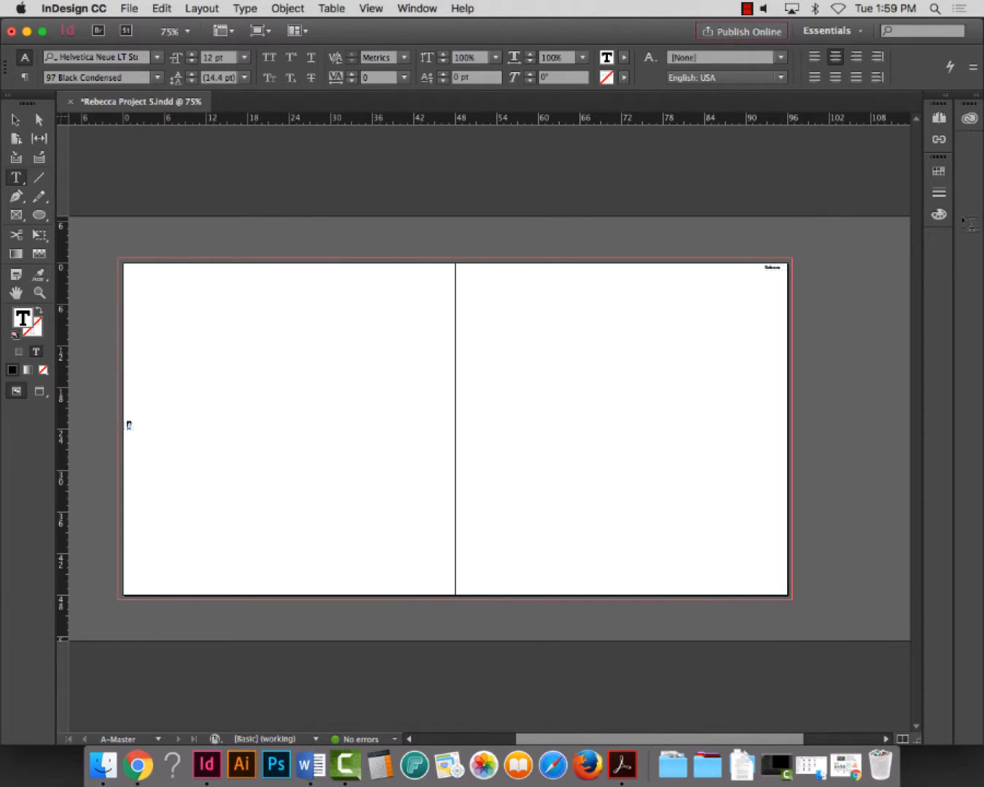
# Duplicate the page-number frame straight across to the outer edge of the right master page, at about X 94p4.74
pyautogui.click(16, 119)
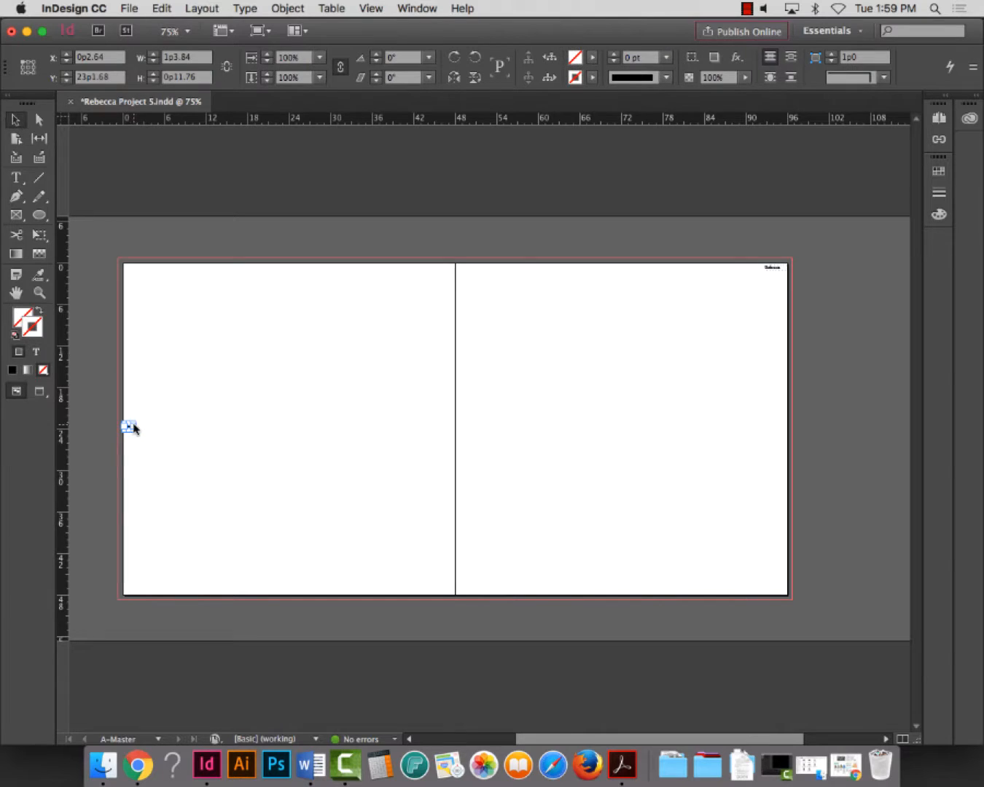
pyautogui.click(39, 293)
pyautogui.moveTo(93, 358); pyautogui.dragTo(618, 500)
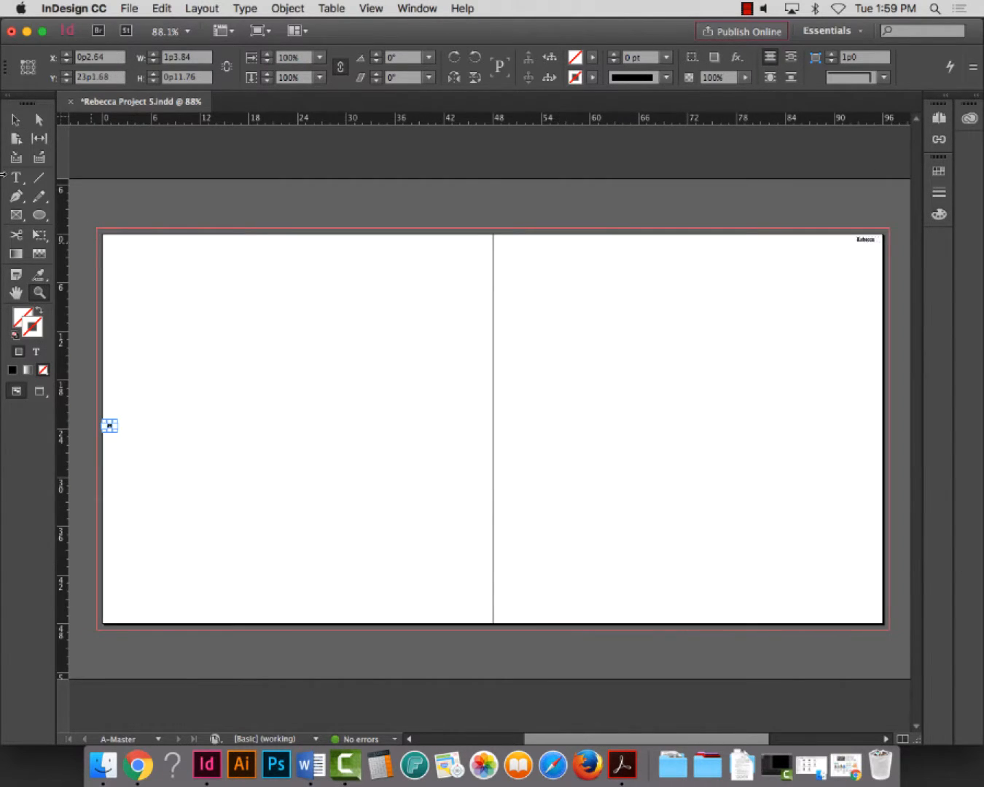
pyautogui.press('v')
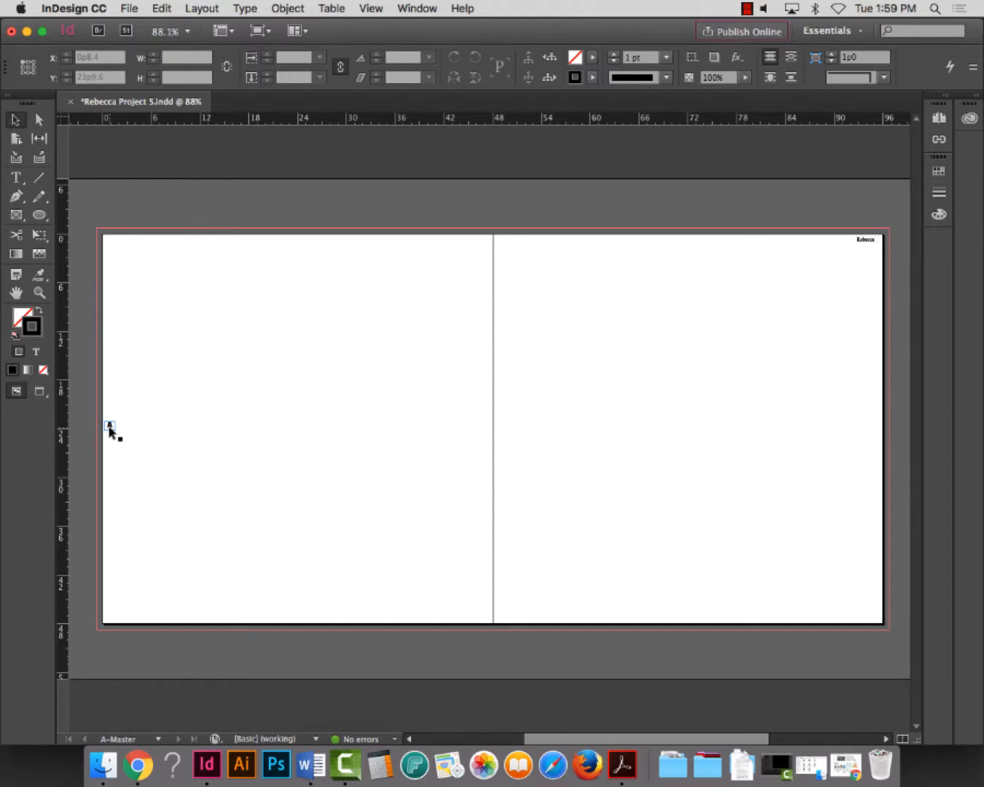
pyautogui.moveTo(110, 430); pyautogui.dragTo(872, 429)
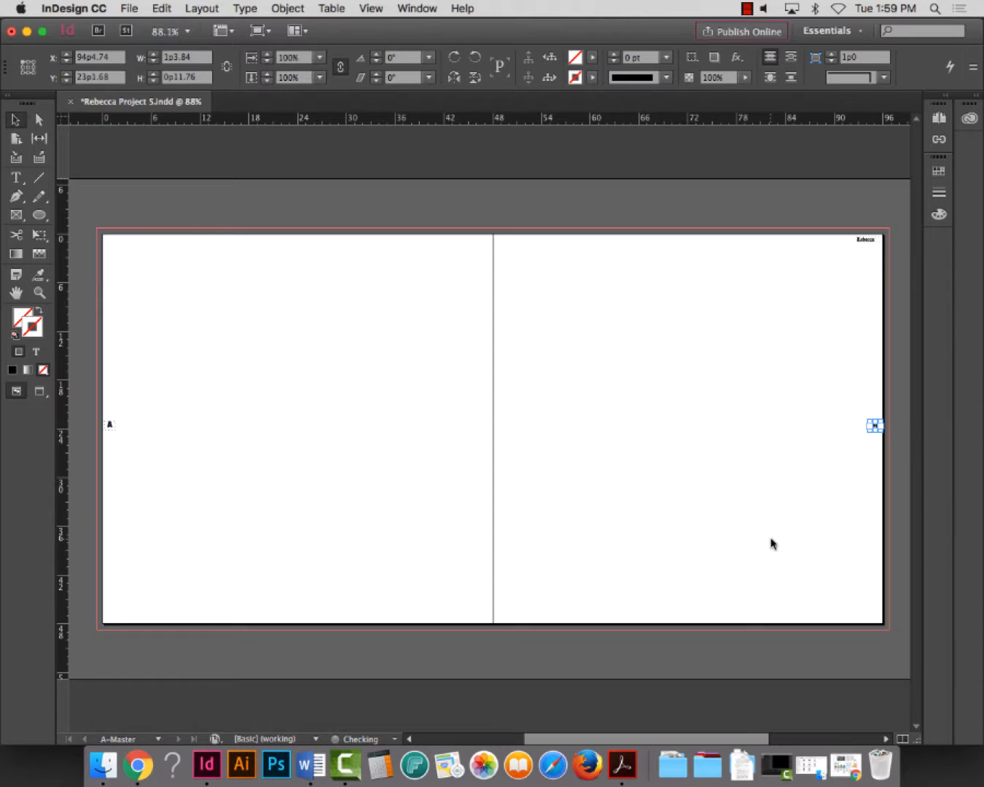
pyautogui.click(564, 682)
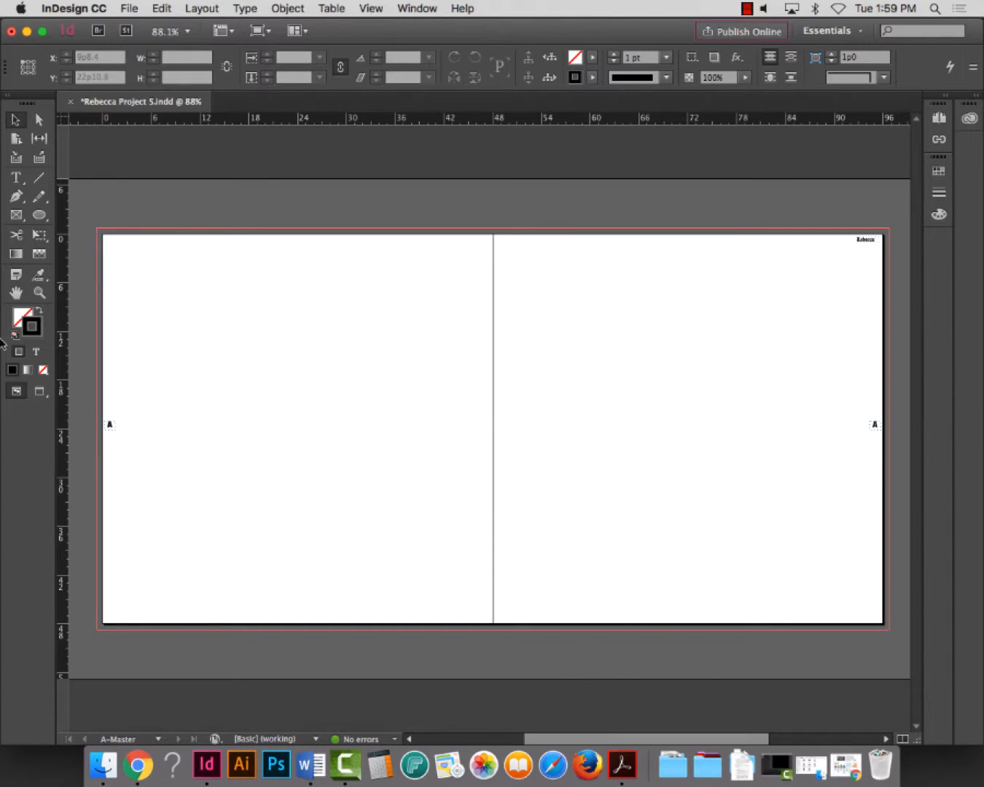
# Examine the spacing between each page-number frame and the outer page edge on both master pages
pyautogui.click(39, 292)
pyautogui.moveTo(895, 378)
pyautogui.mouseDown()
pyautogui.moveTo(795, 450)
pyautogui.moveTo(827, 503)
pyautogui.mouseUp()
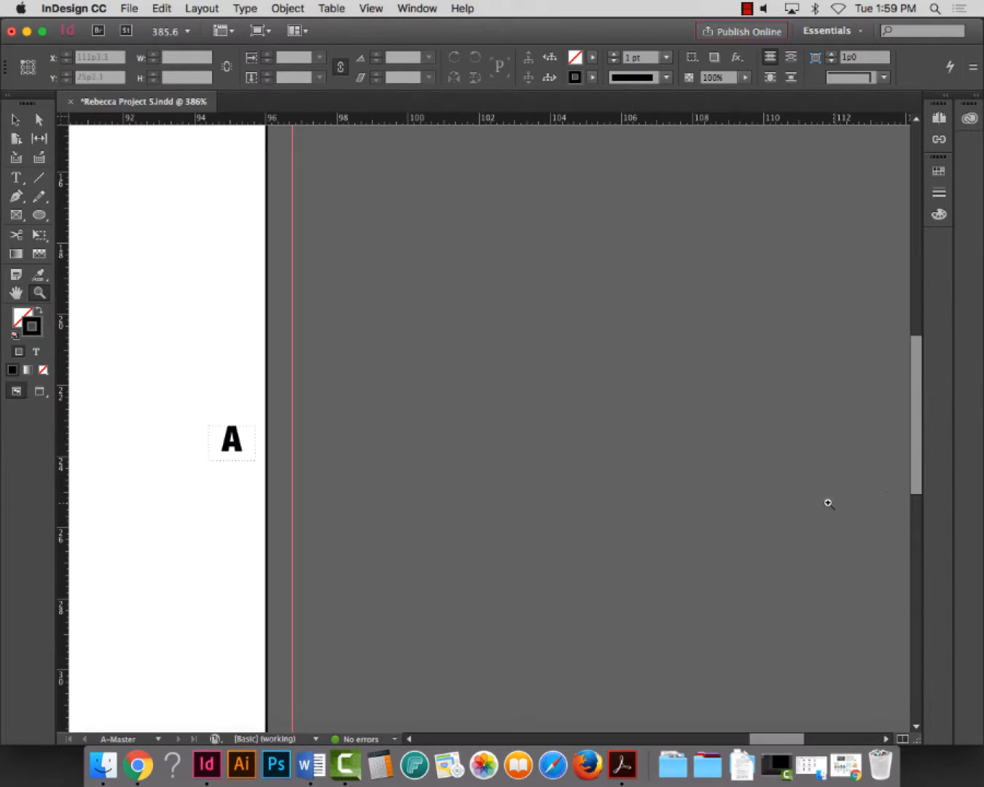
pyautogui.moveTo(161, 383); pyautogui.dragTo(437, 561)
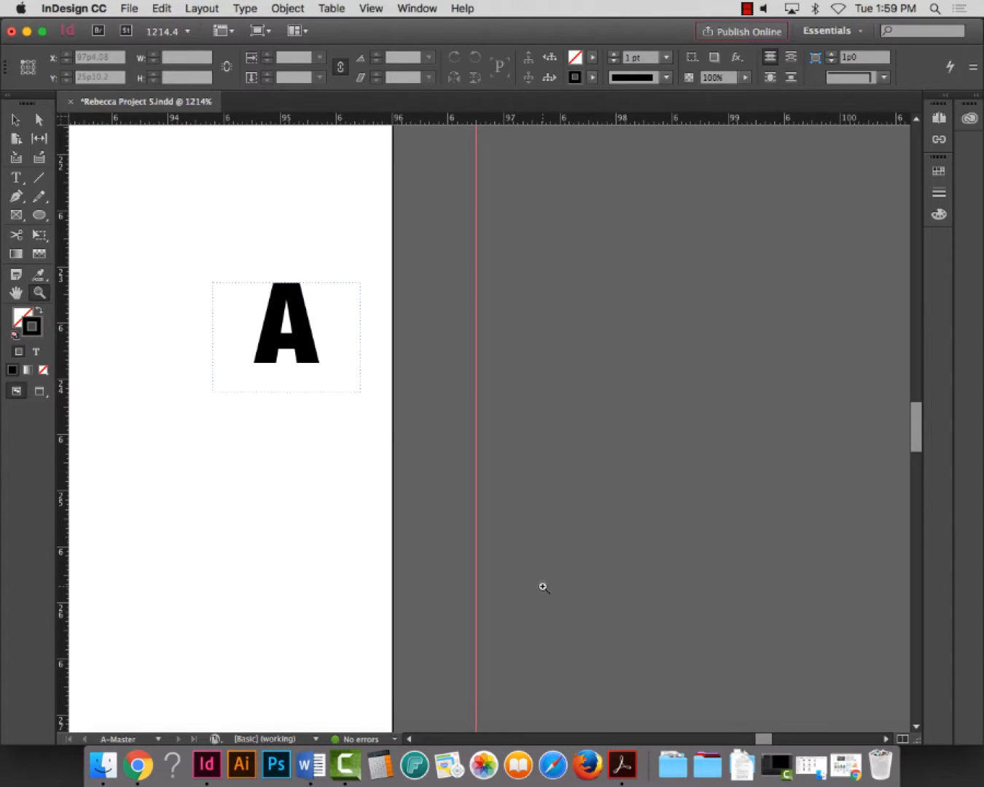
pyautogui.press('super+0')
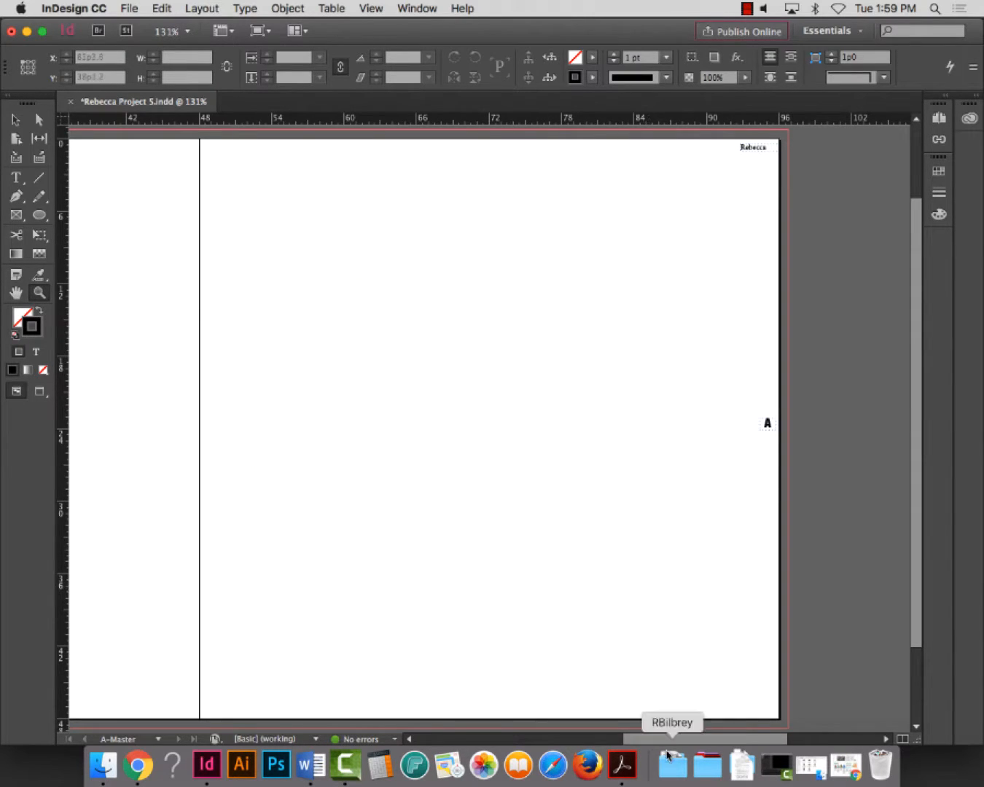
pyautogui.moveTo(644, 743); pyautogui.dragTo(538, 744)
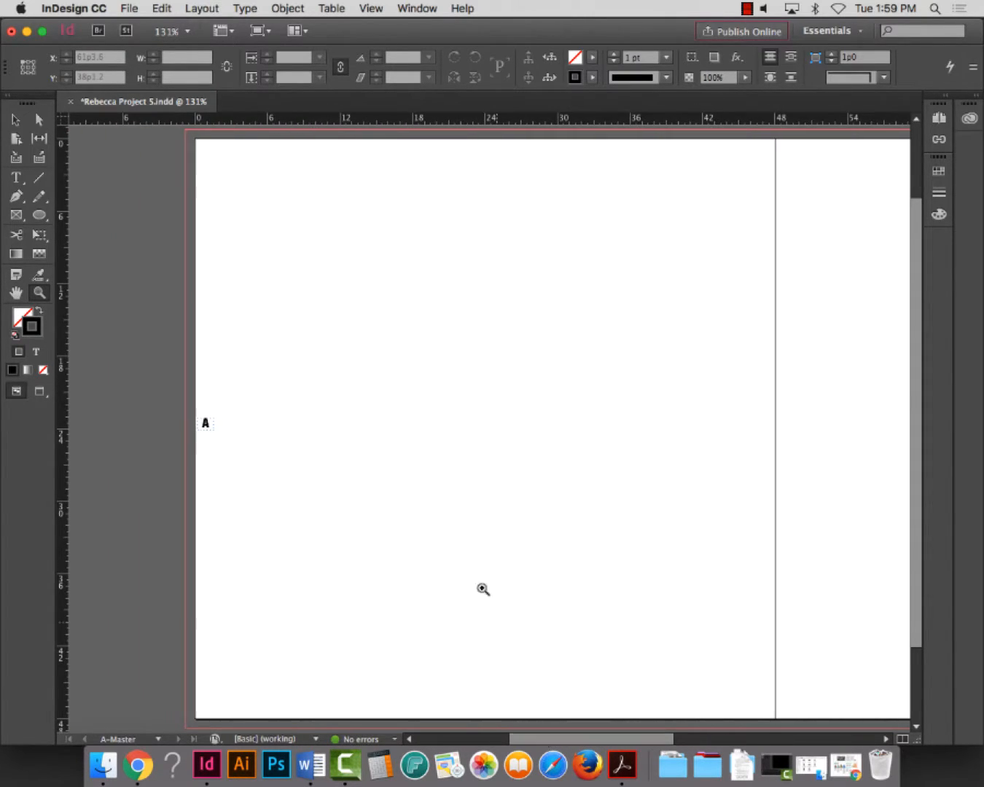
pyautogui.moveTo(147, 386); pyautogui.dragTo(262, 464)
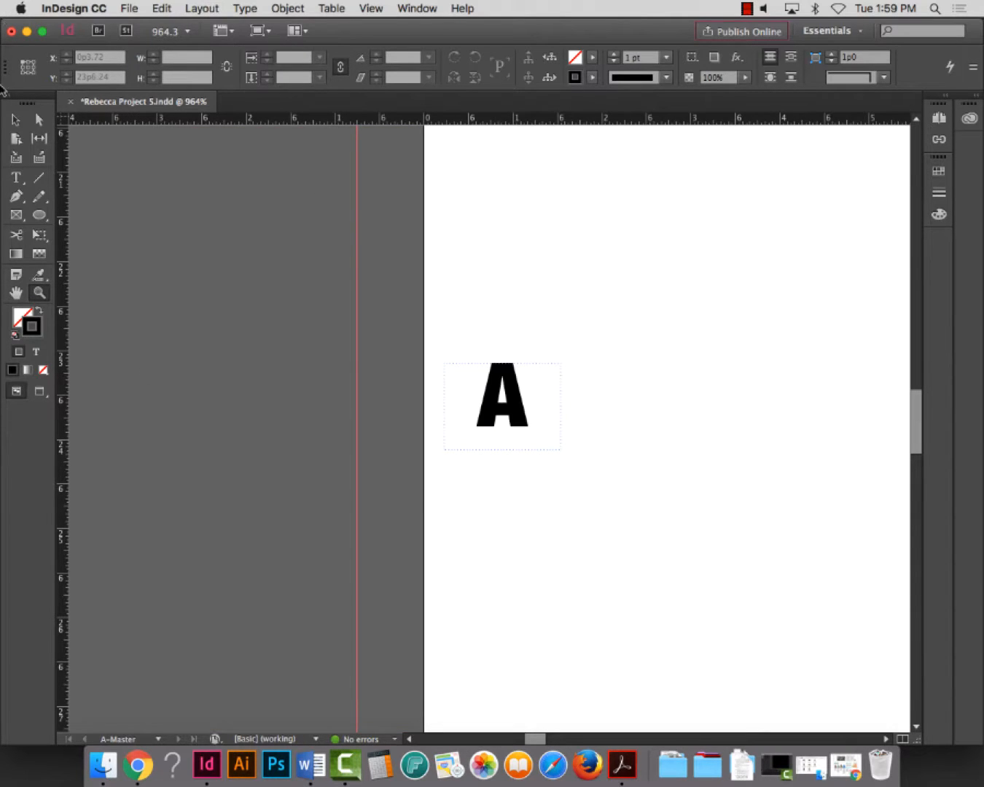
pyautogui.moveTo(314, 308); pyautogui.dragTo(706, 543)
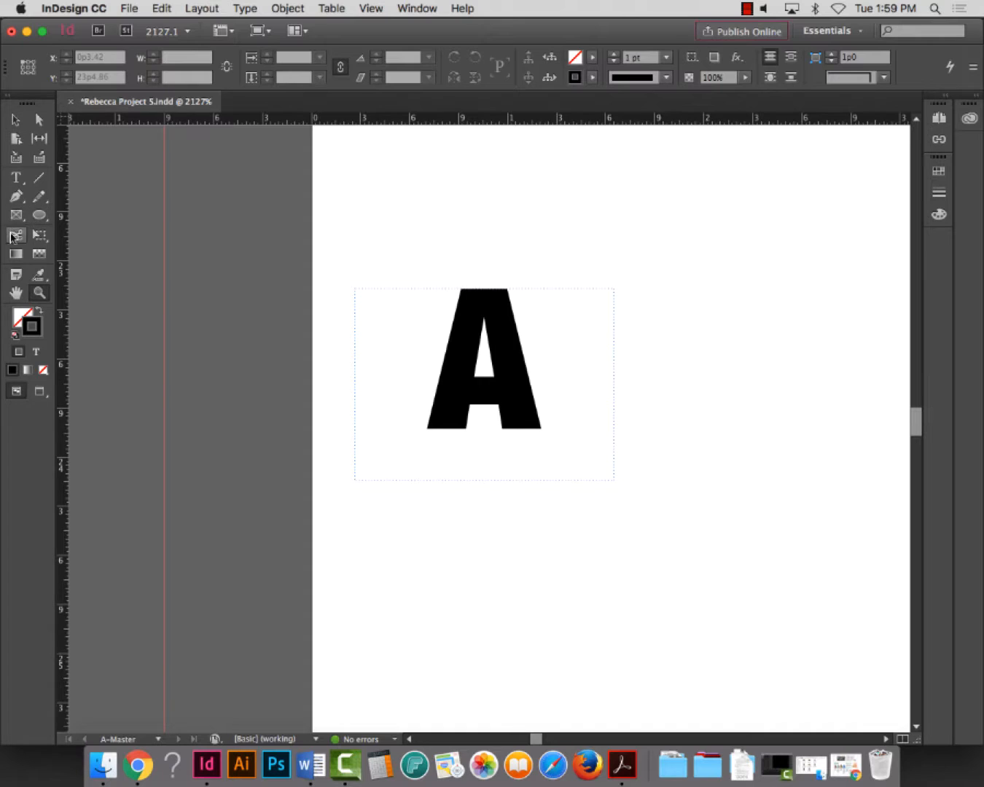
# Gauge the gap between the left page edge and the page-number frame with a temporary rectangle about 0p2.64 wide, and delete it
pyautogui.click(17, 215)
pyautogui.moveTo(48, 217); pyautogui.dragTo(103, 215)
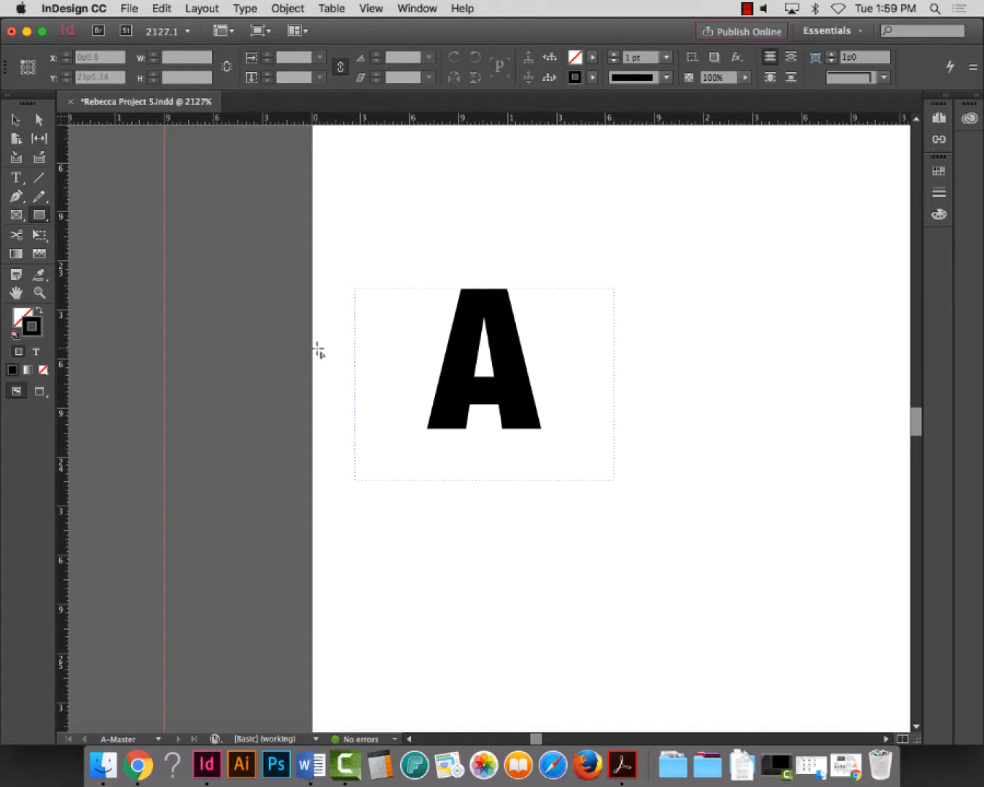
pyautogui.moveTo(313, 348); pyautogui.dragTo(357, 387)
pyautogui.click(15, 118)
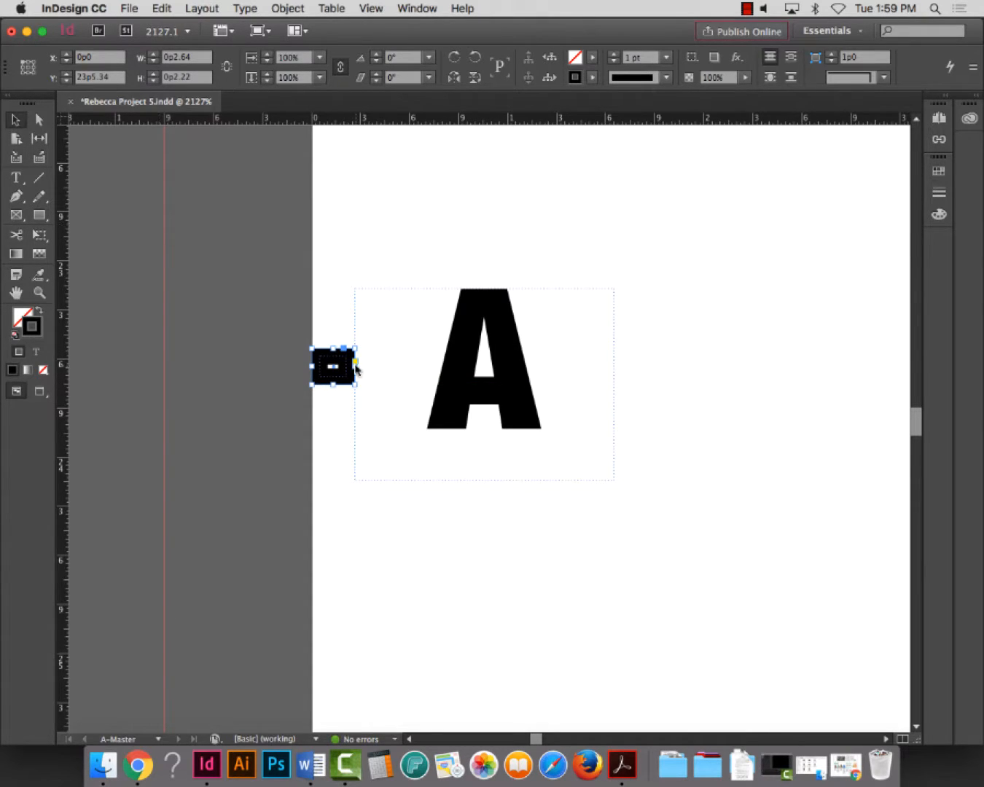
pyautogui.press('BackSpace')
pyautogui.press('super+0')
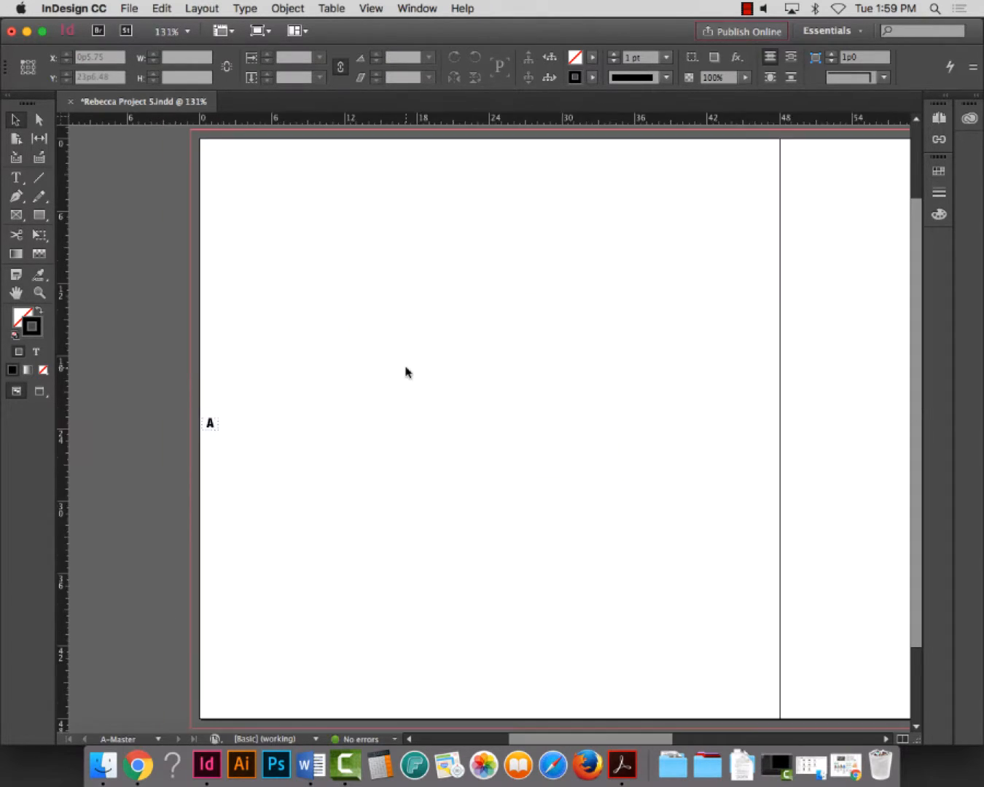
# Restore the deleted spacing rectangle and move it against the outer edge of the right master page, at about X 95p9.36
pyautogui.moveTo(589, 747); pyautogui.dragTo(782, 747)
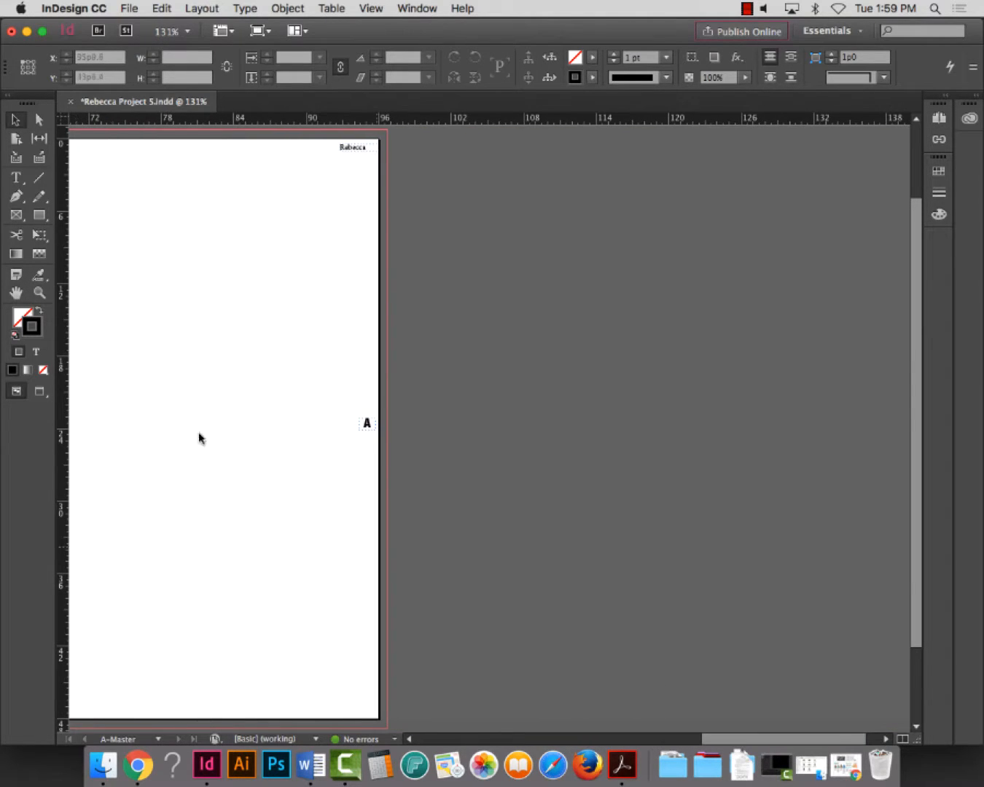
pyautogui.click(38, 292)
pyautogui.moveTo(372, 388); pyautogui.dragTo(518, 512)
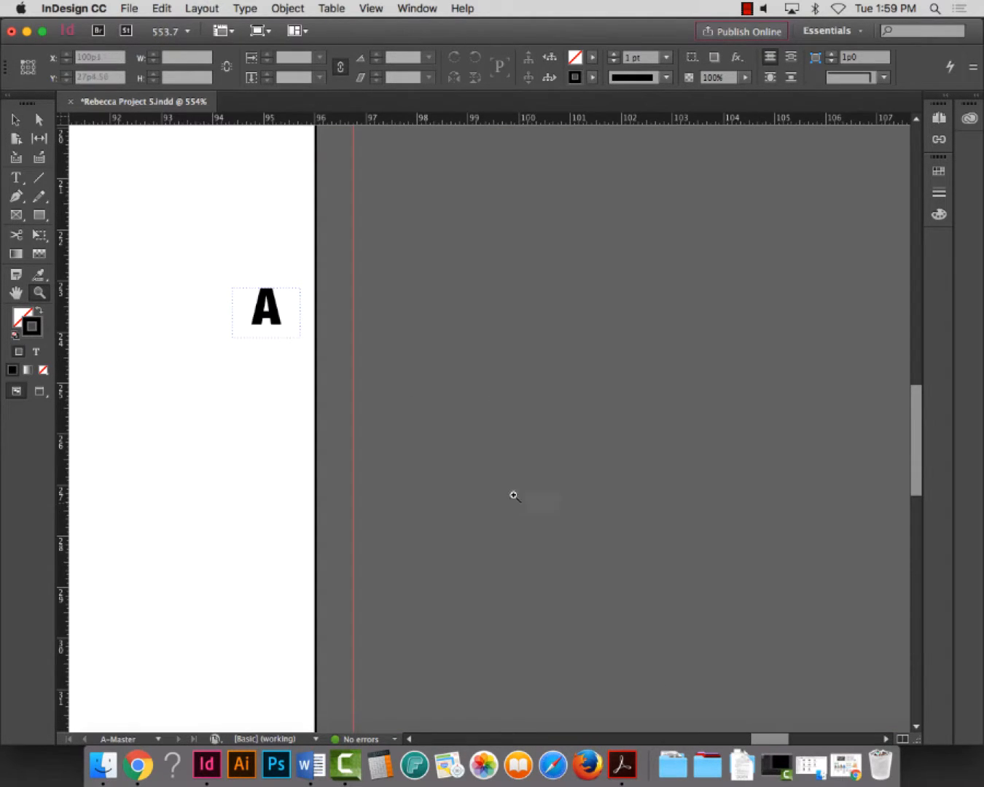
pyautogui.moveTo(212, 263); pyautogui.dragTo(520, 481)
pyautogui.press('super+z')
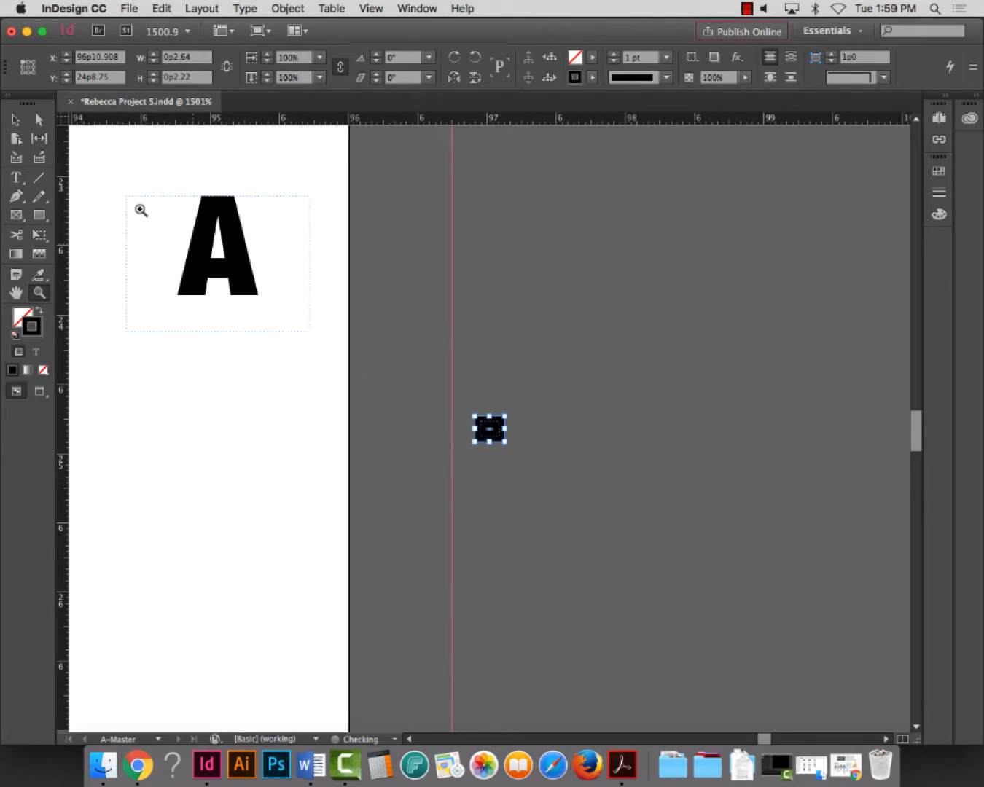
pyautogui.click(16, 125)
pyautogui.moveTo(493, 431); pyautogui.dragTo(336, 284)
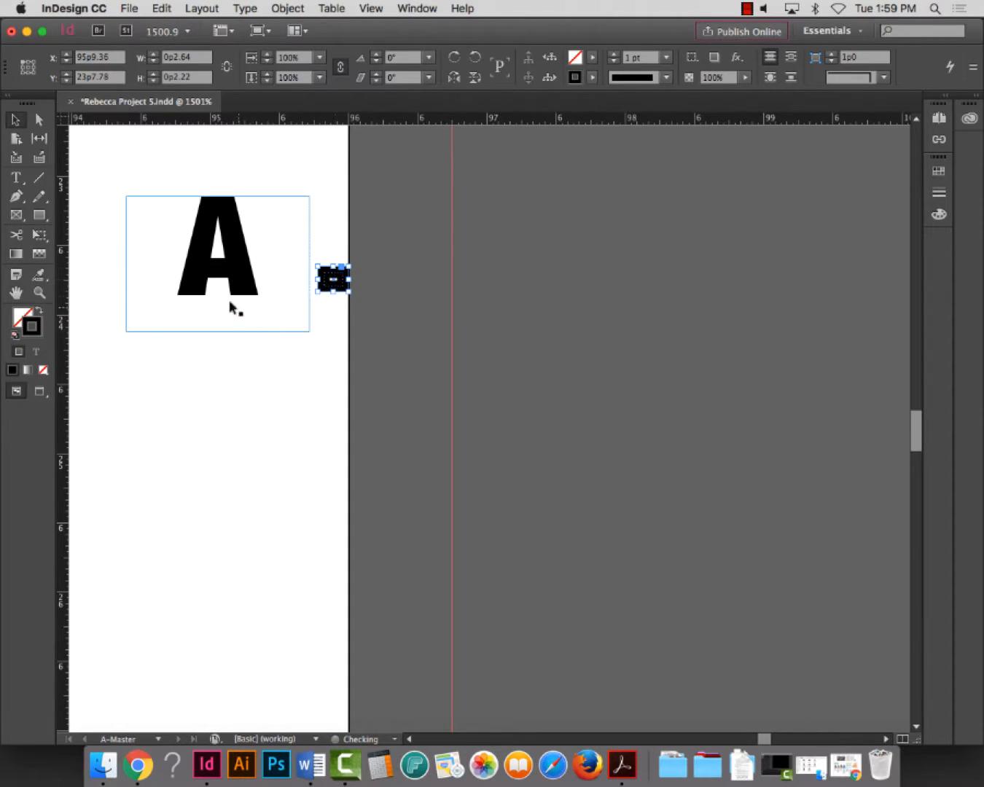
# Move the right page-number frame outward to meet the spacing rectangle, at about X 94p5.52, and delete the rectangle
pyautogui.click(215, 274)
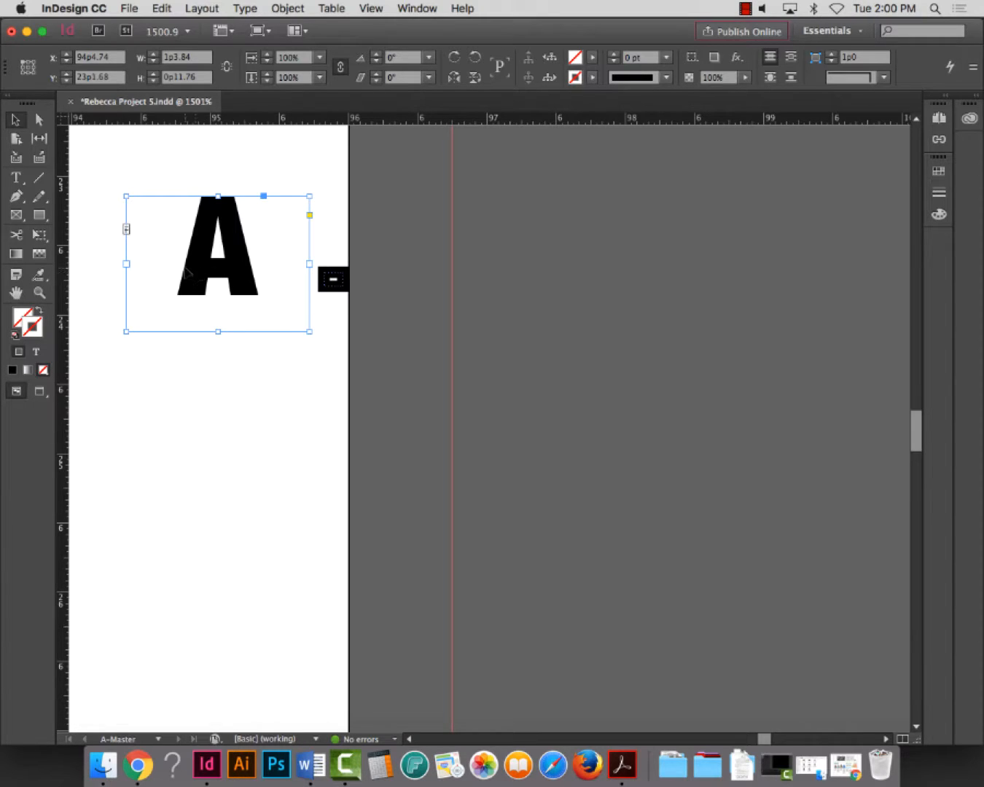
pyautogui.moveTo(193, 275); pyautogui.dragTo(203, 276)
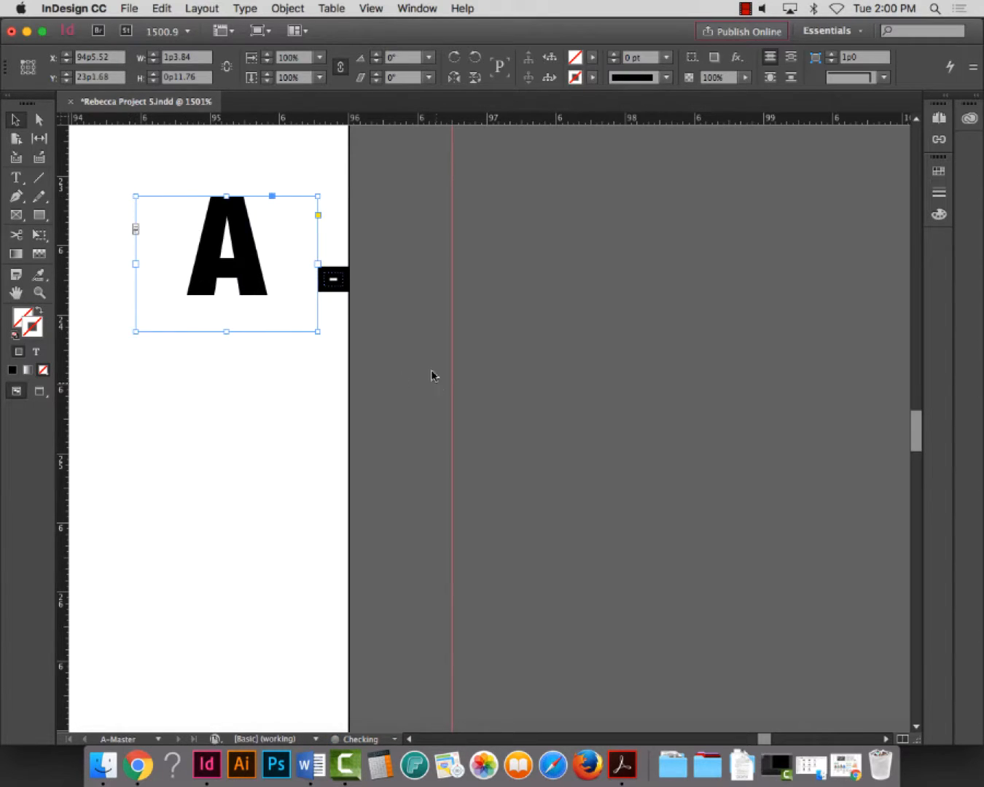
pyautogui.click(337, 284)
pyautogui.press('Delete')
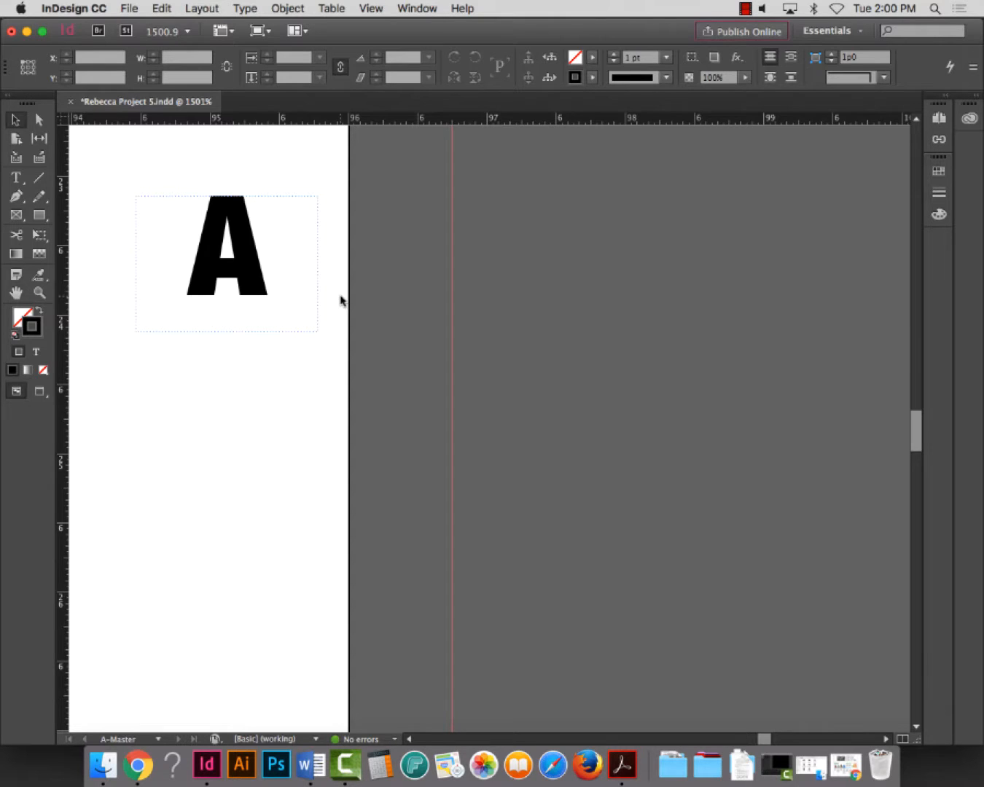
# Fit the whole A-Master spread in view and save the document
pyautogui.press('super+0')
pyautogui.press('super+minus')
pyautogui.press('super+minus')
pyautogui.press('super+minus')
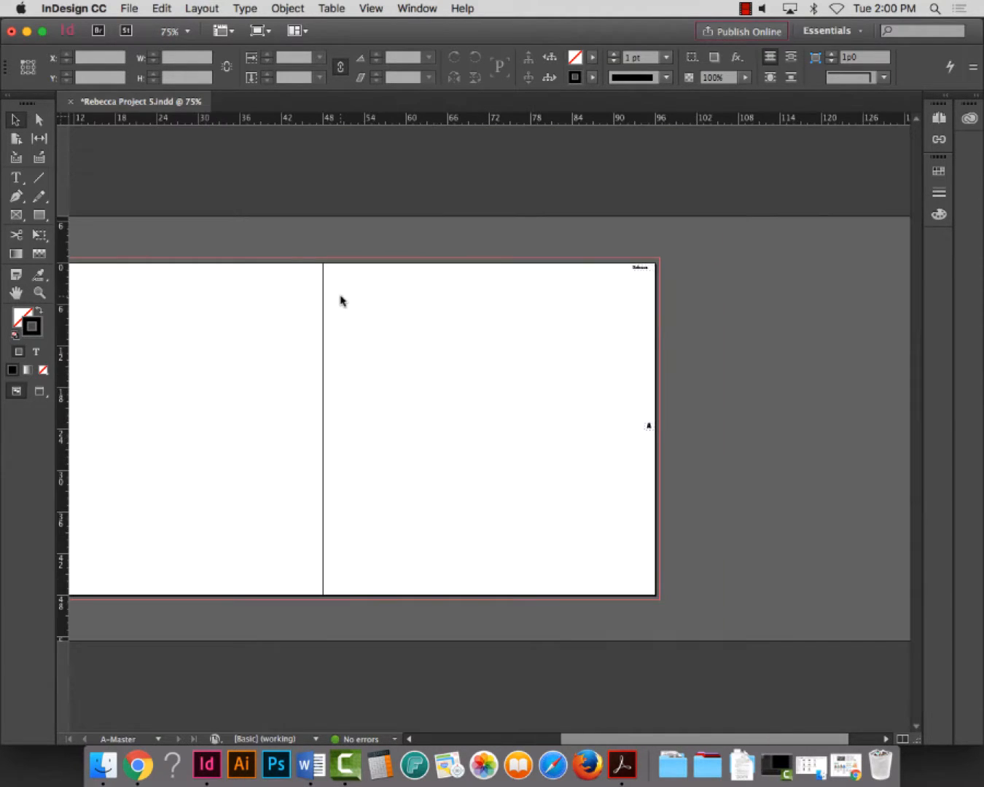
pyautogui.moveTo(705, 738); pyautogui.dragTo(642, 737)
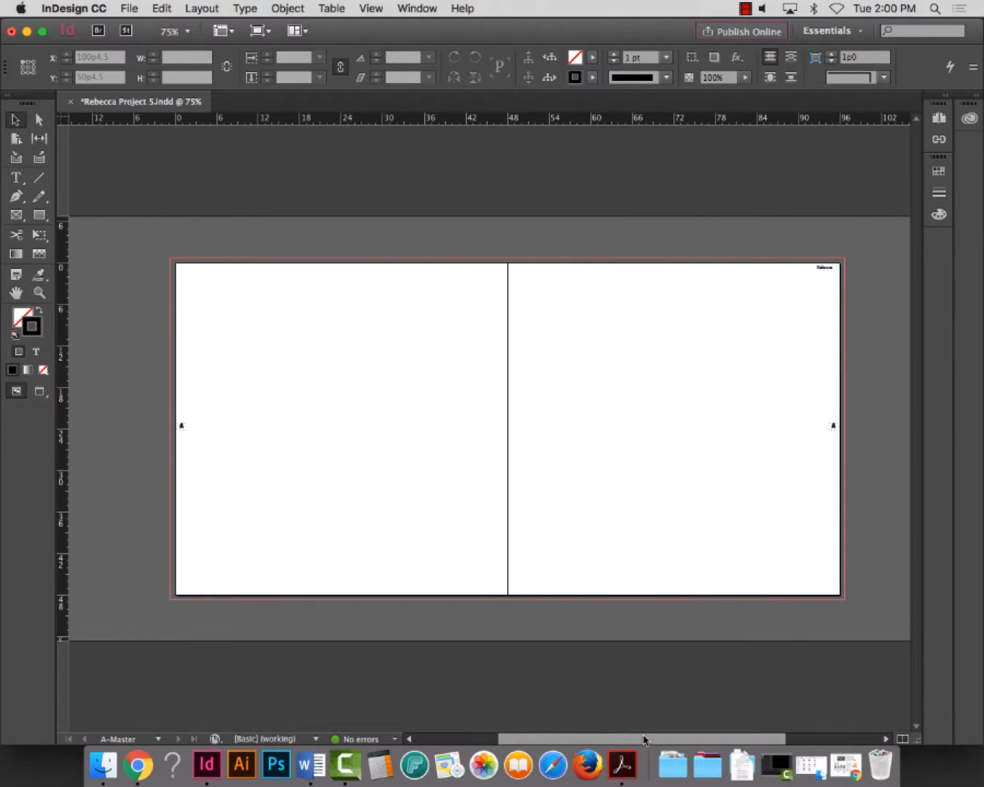
pyautogui.press('super+s')
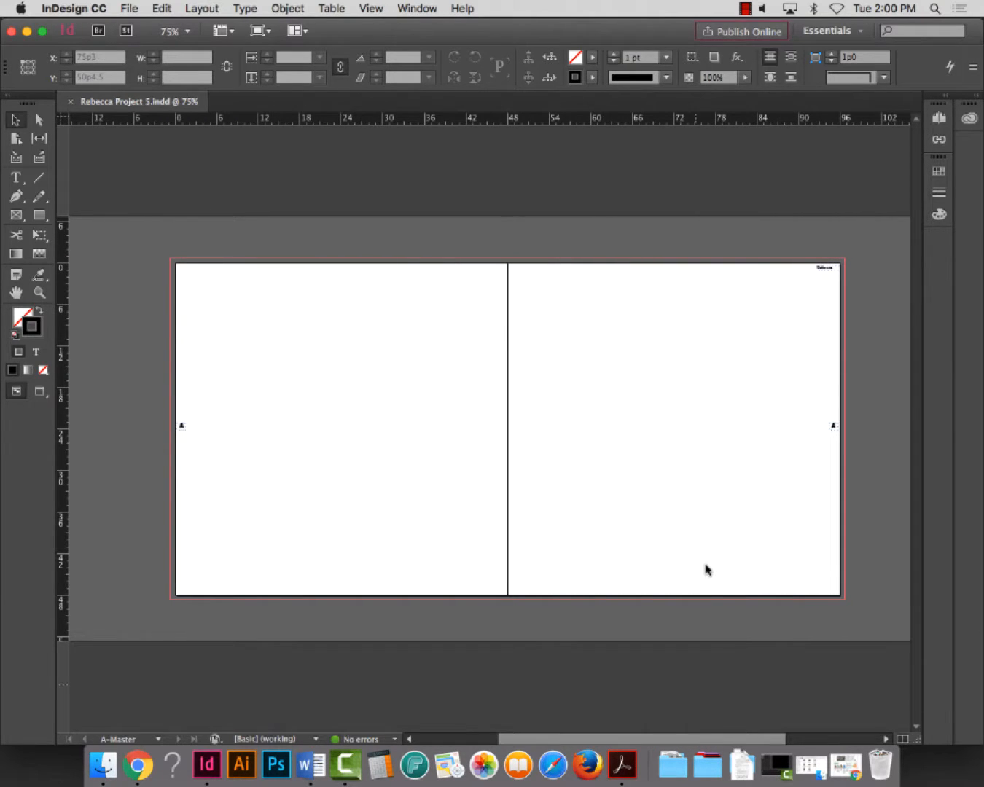
# Examine the page numbers at the outer edges of spreads 22-23 and 26-27
pyautogui.click(939, 119)
pyautogui.doubleClick(861, 240)
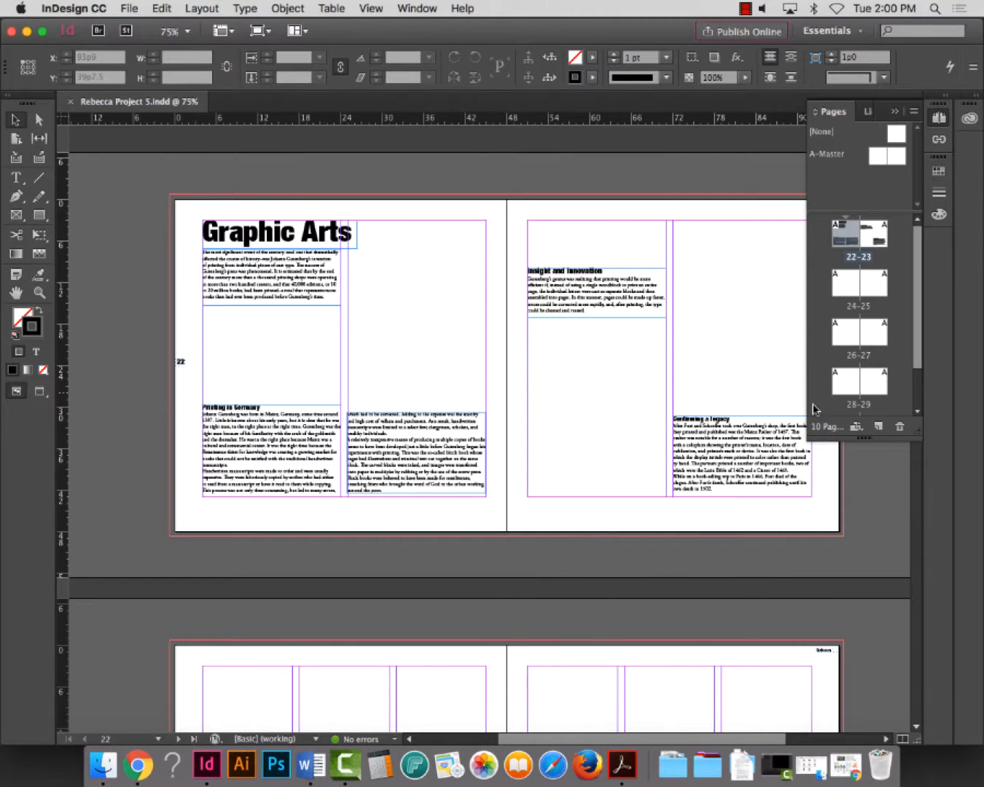
pyautogui.doubleClick(845, 325)
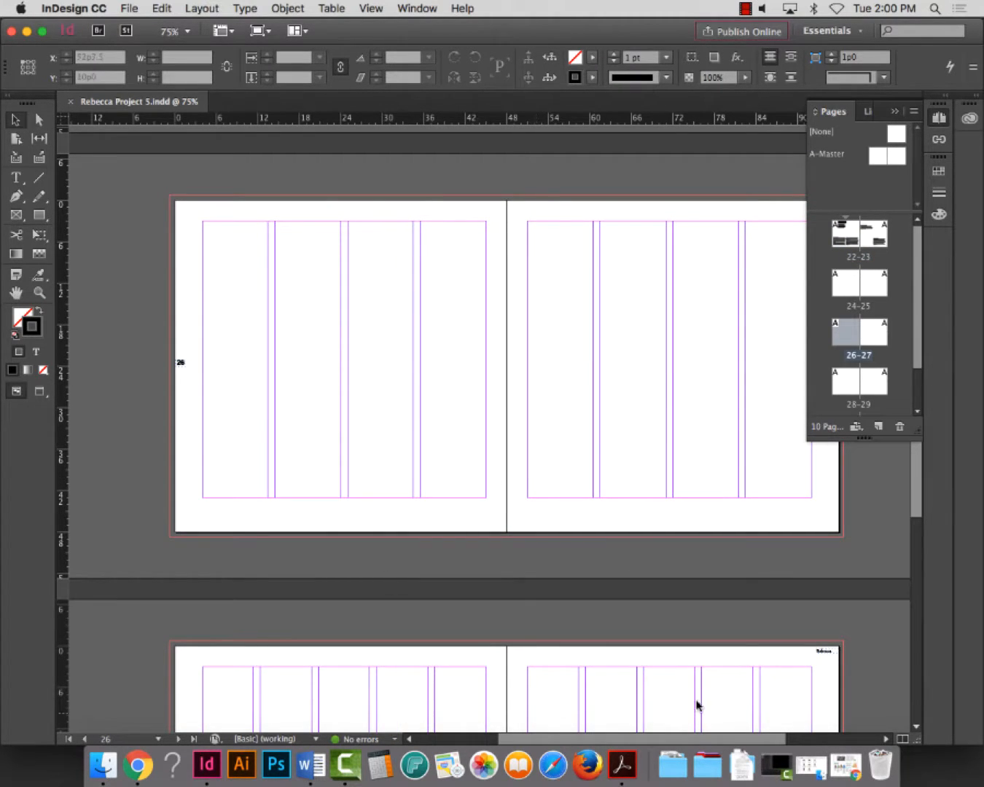
pyautogui.moveTo(771, 736); pyautogui.dragTo(797, 738)
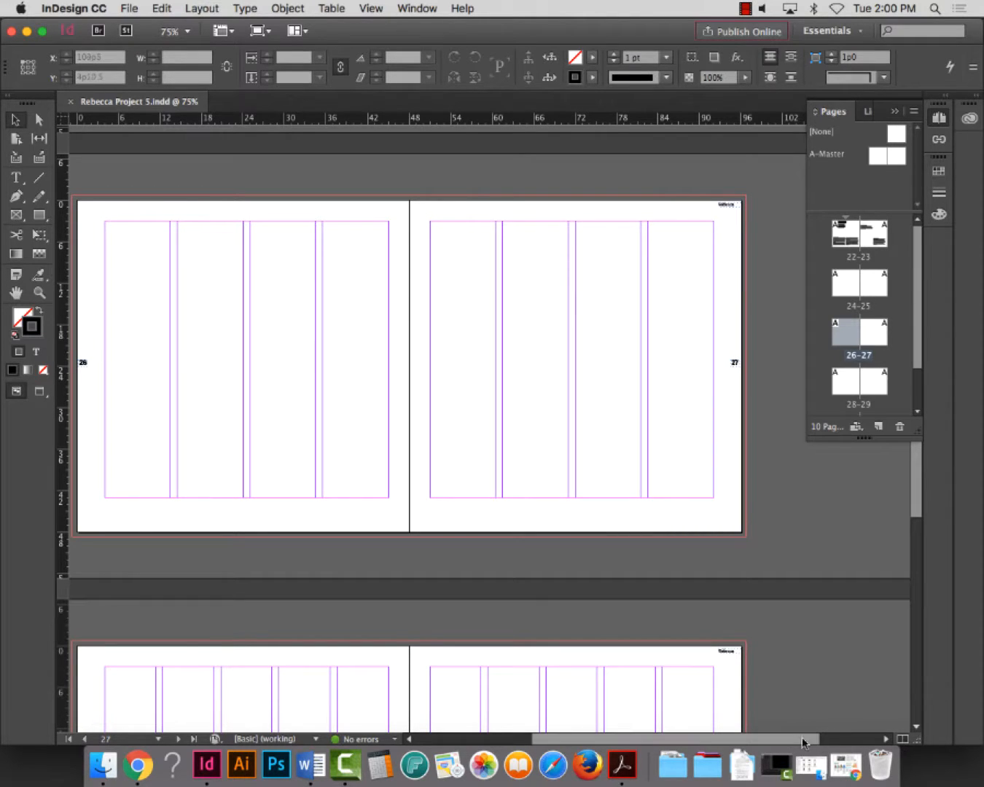
pyautogui.moveTo(802, 738); pyautogui.dragTo(781, 741)
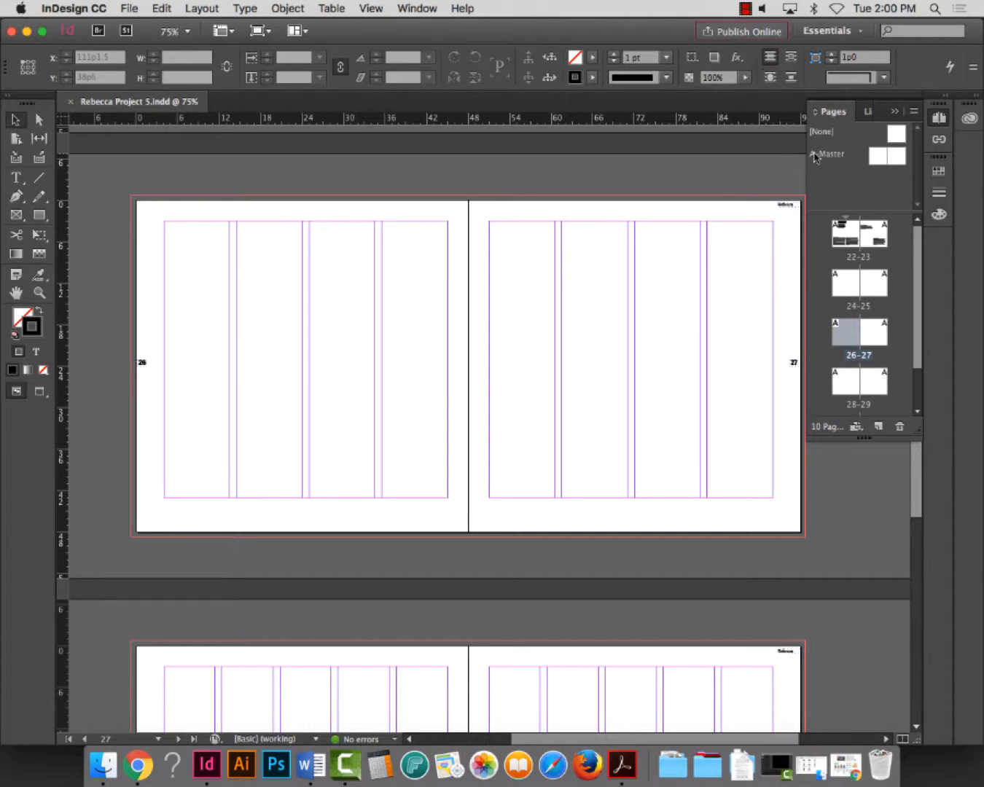
pyautogui.doubleClick(852, 237)
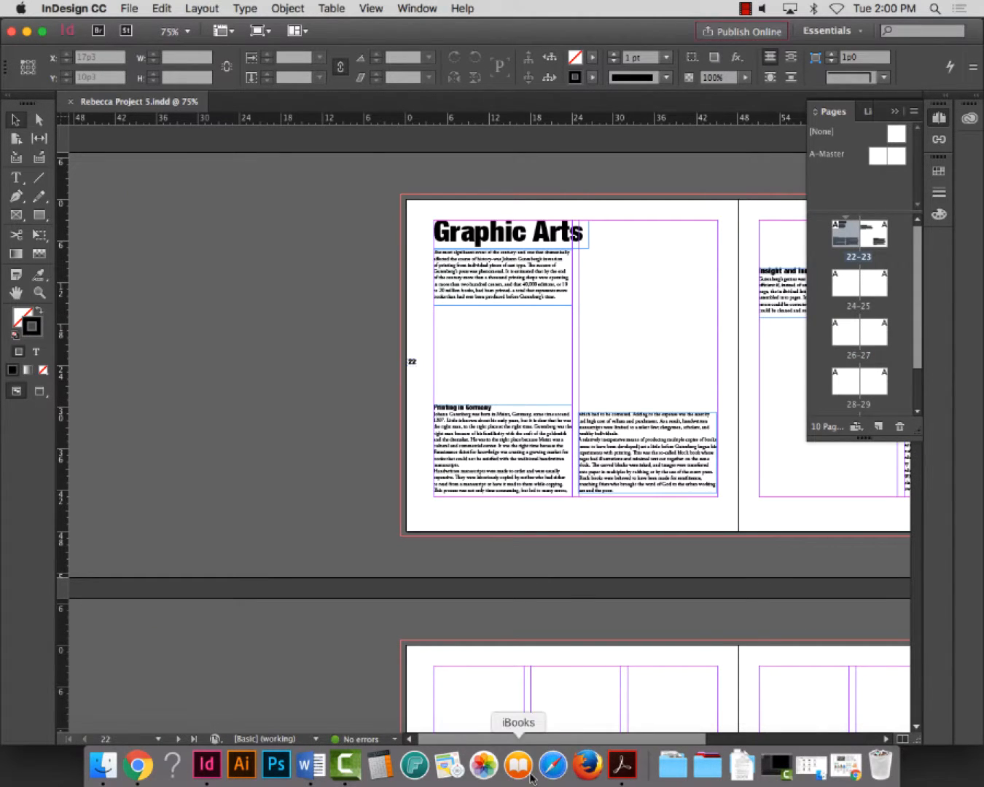
pyautogui.moveTo(502, 742); pyautogui.dragTo(608, 742)
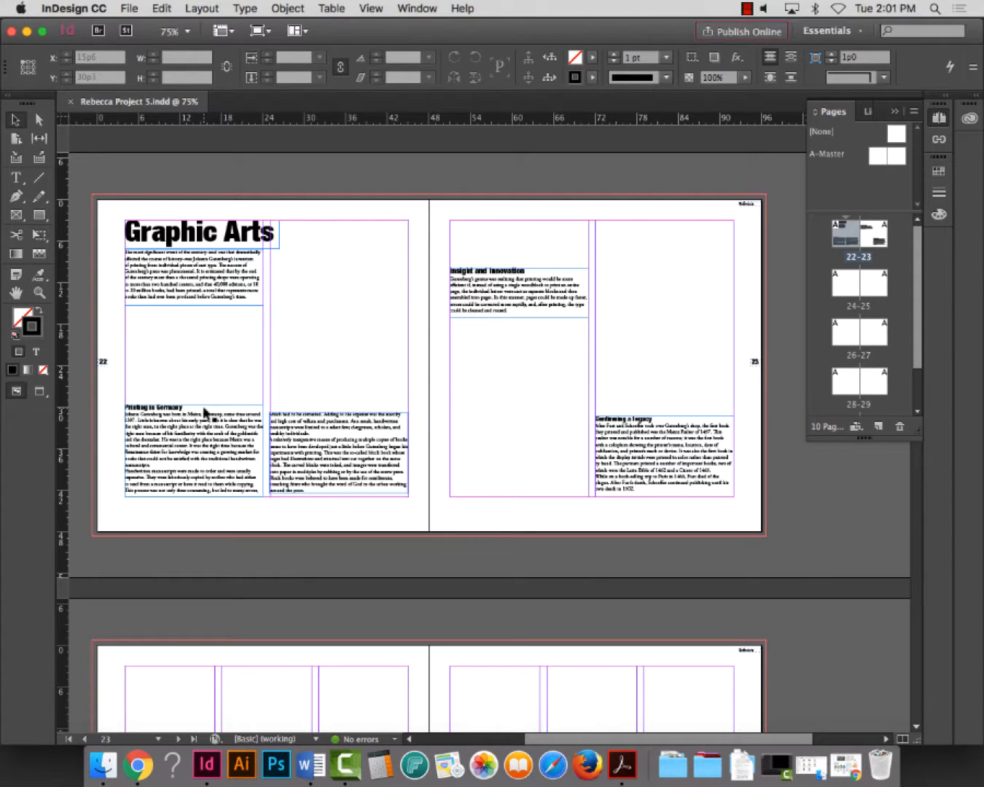
# Try to place Text for Project 5, Grids.docx from the Project 5 folder for spread 24-25, with the Graphic Arts heading frame selected
pyautogui.click(252, 243)
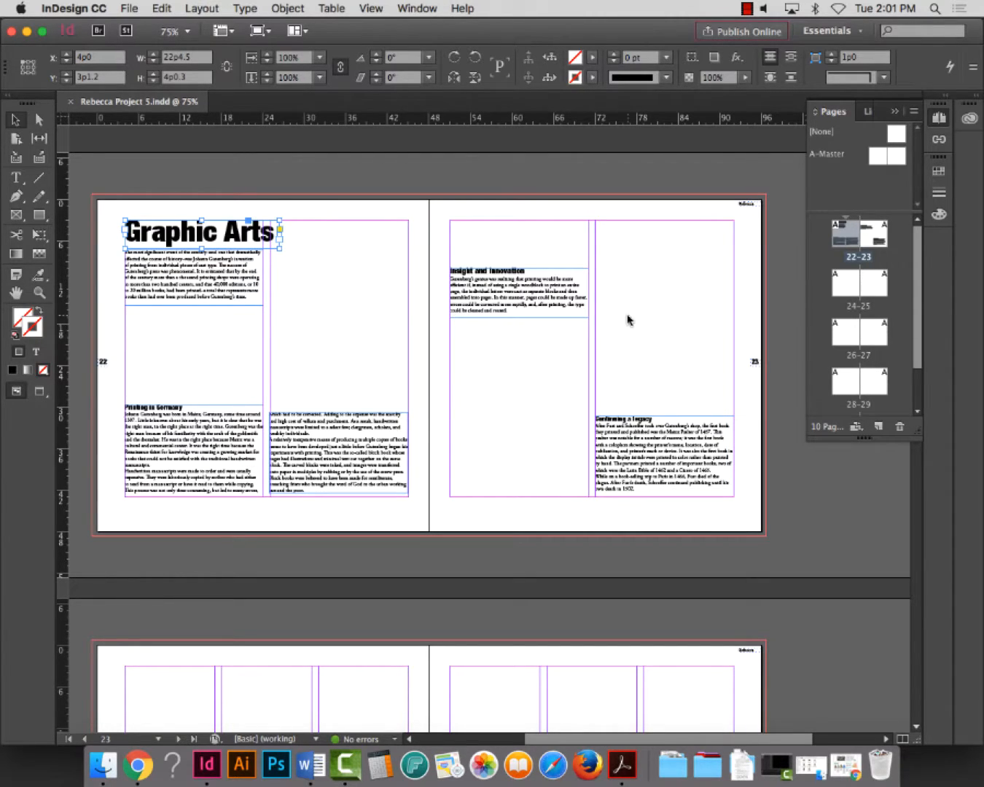
pyautogui.scroll(-8, 496, 443)
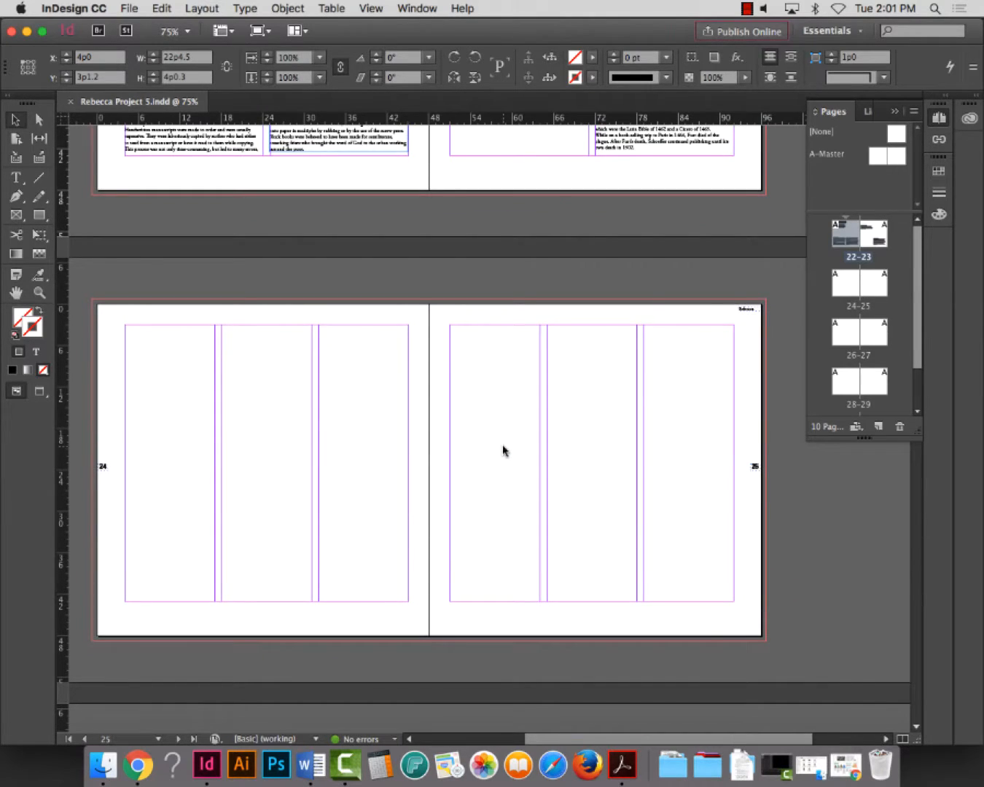
pyautogui.scroll(-1, 502, 450)
pyautogui.click(129, 8)
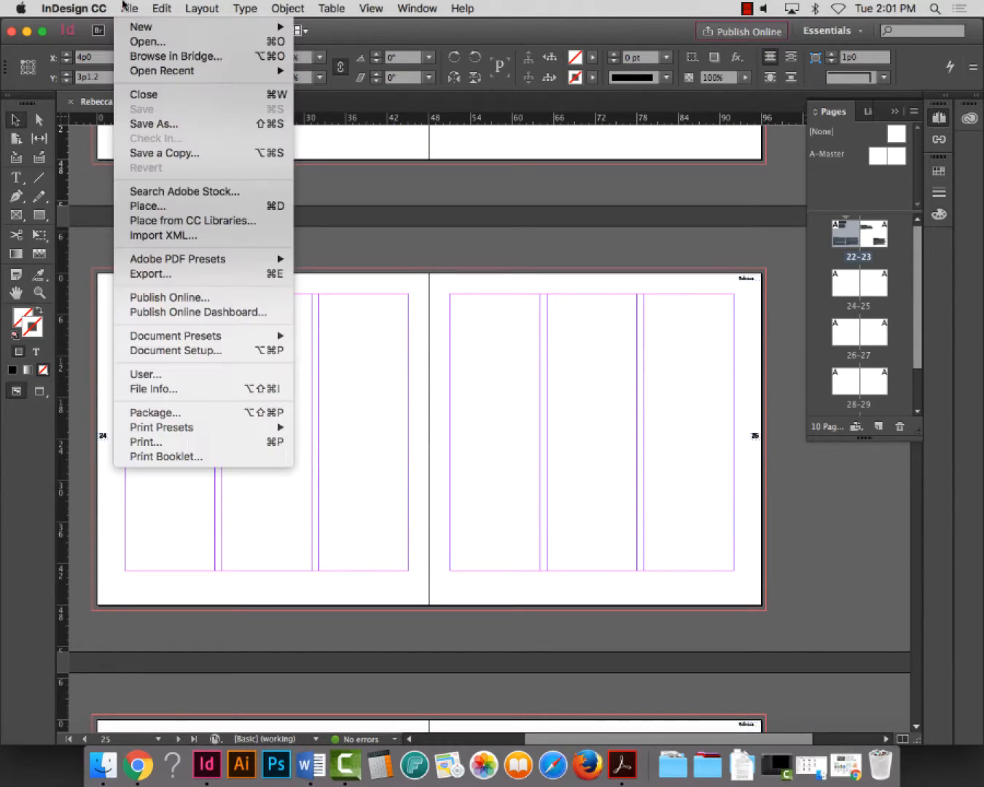
pyautogui.click(148, 206)
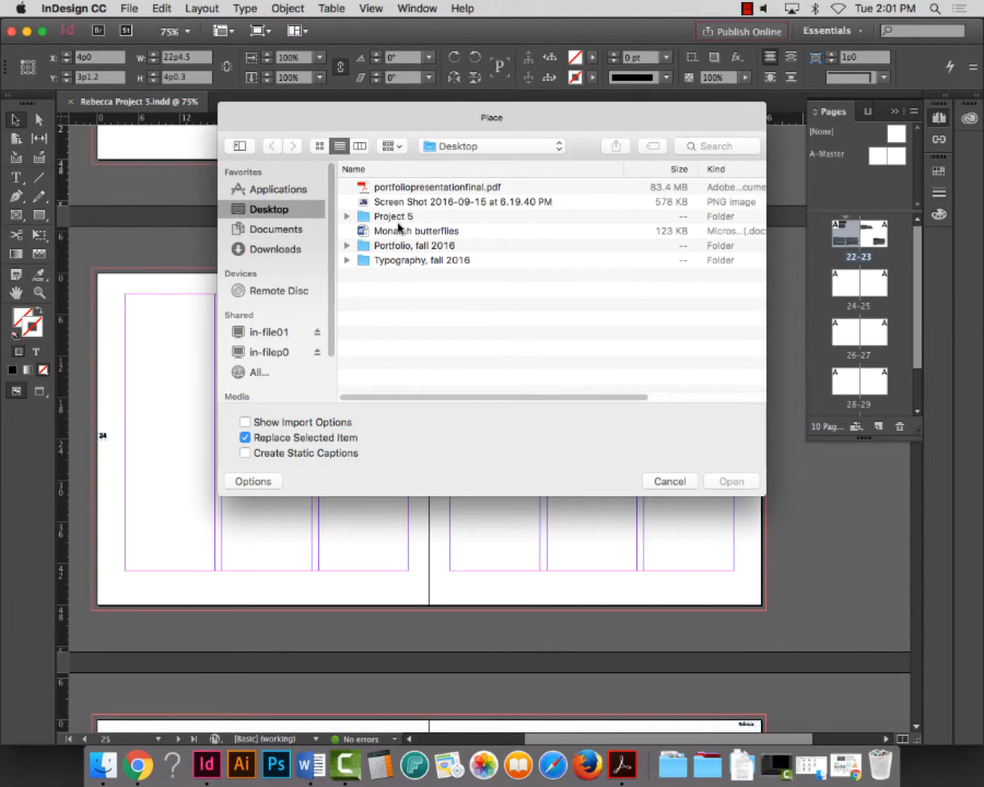
pyautogui.doubleClick(398, 218)
pyautogui.click(406, 231)
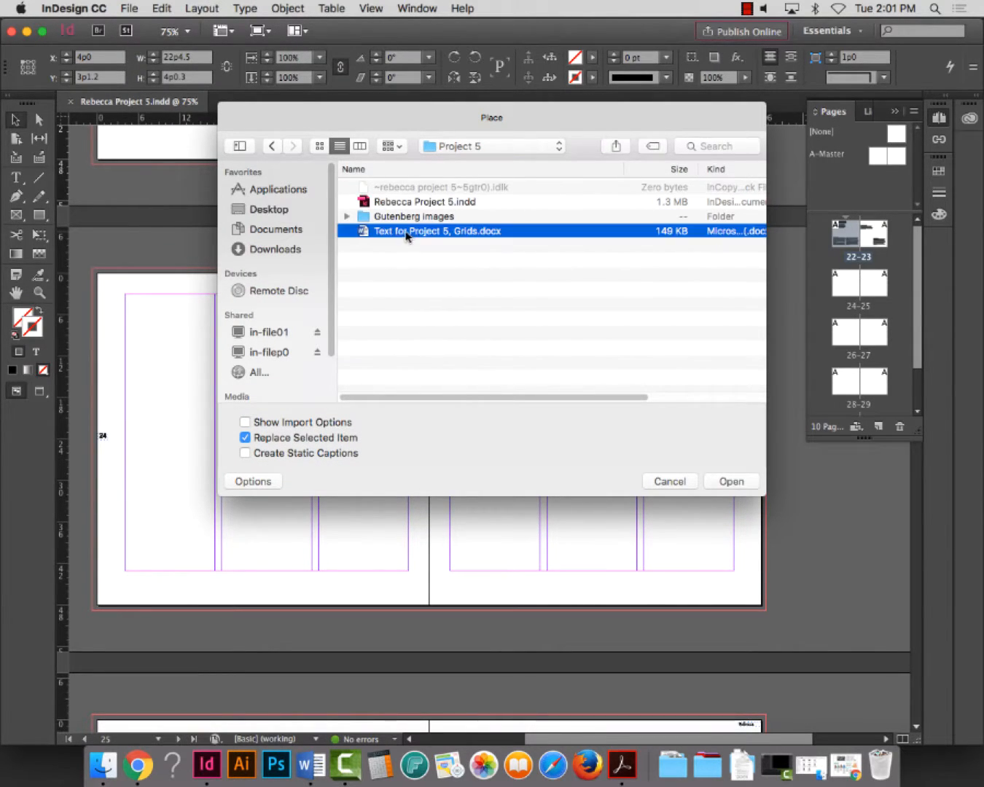
pyautogui.click(750, 486)
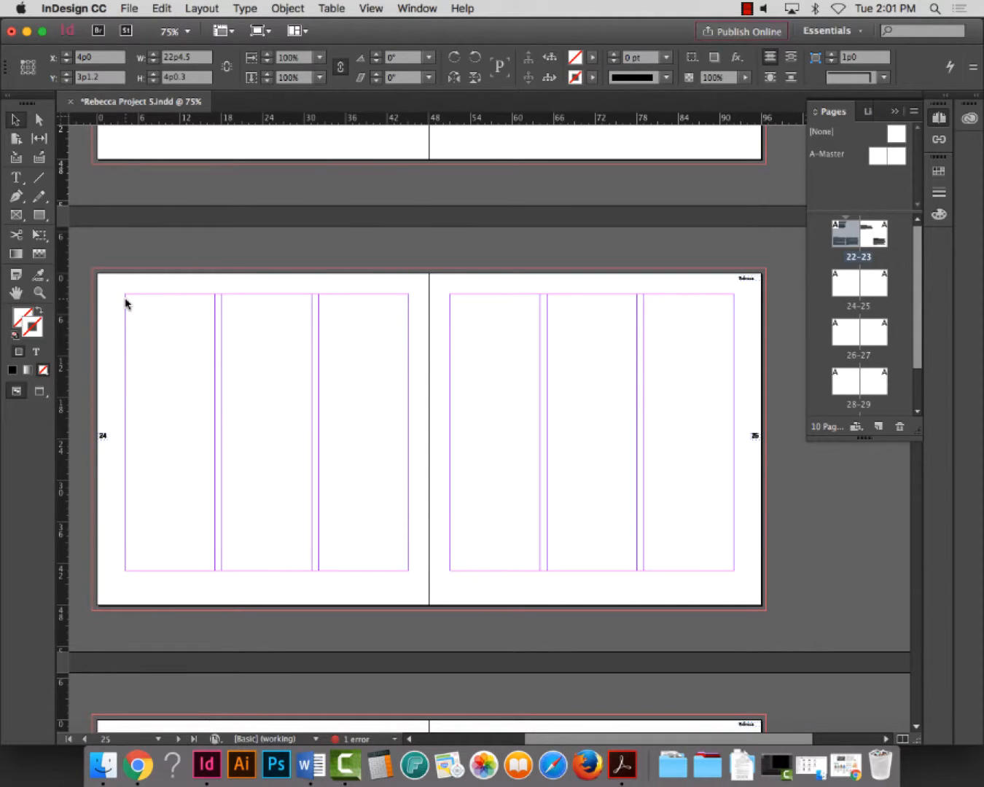
# Place Text for Project 5, Grids.docx again with the page 22 heading frame still selected
pyautogui.click(127, 8)
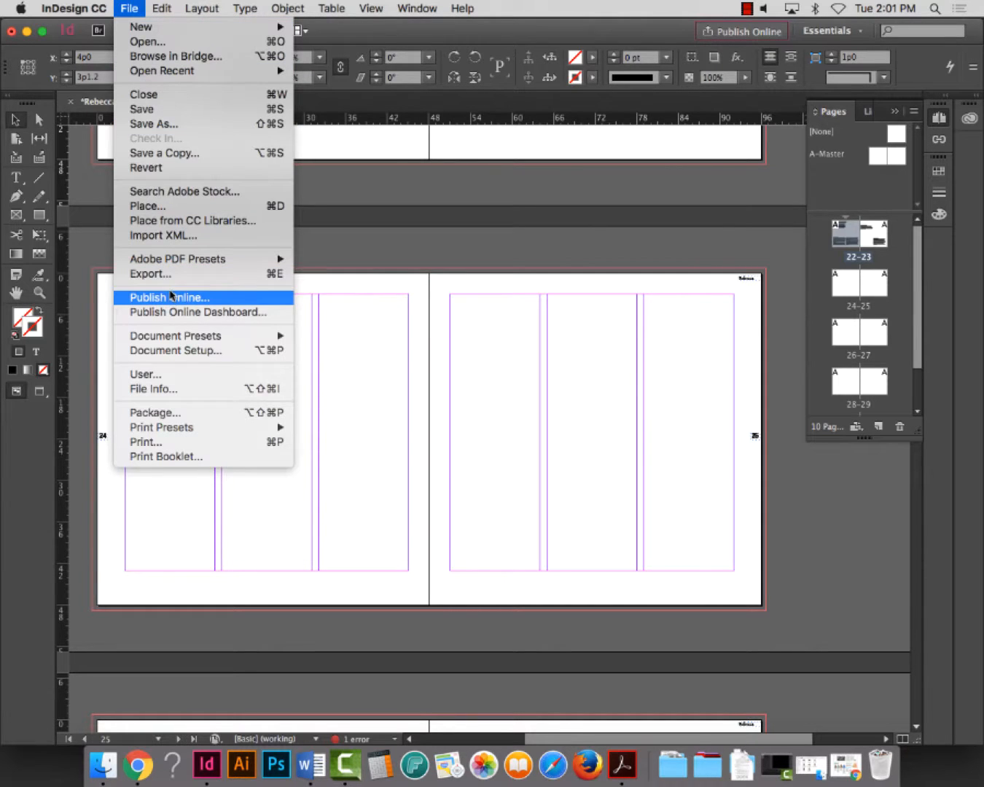
pyautogui.click(248, 206)
pyautogui.click(414, 231)
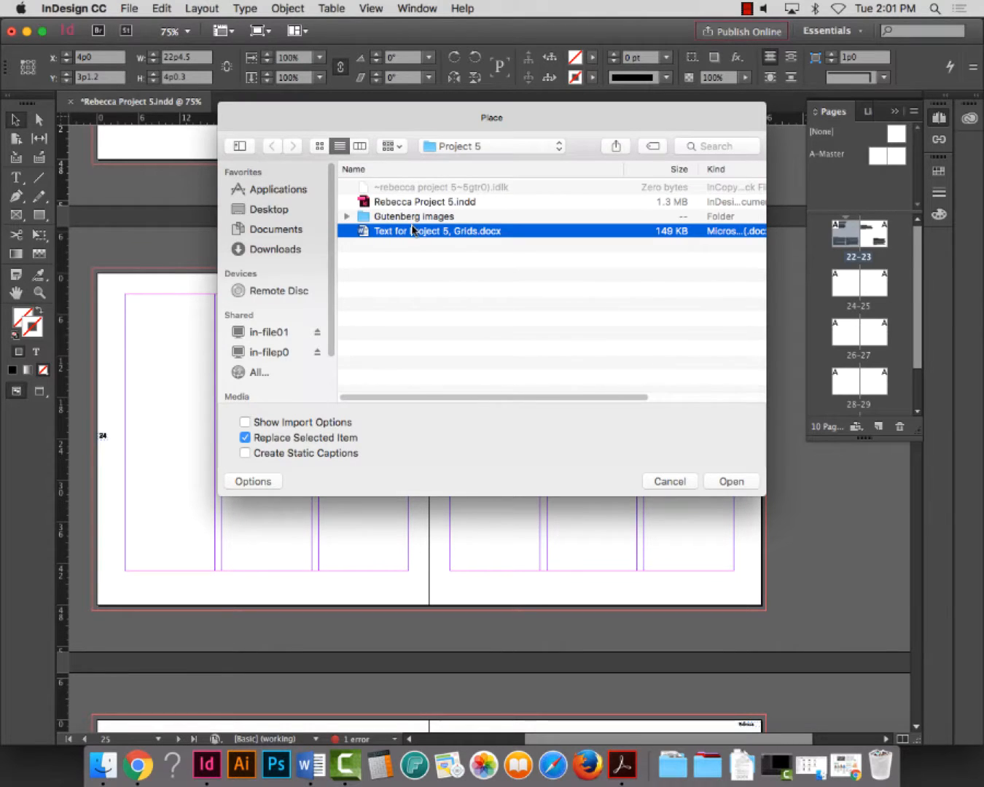
pyautogui.click(731, 481)
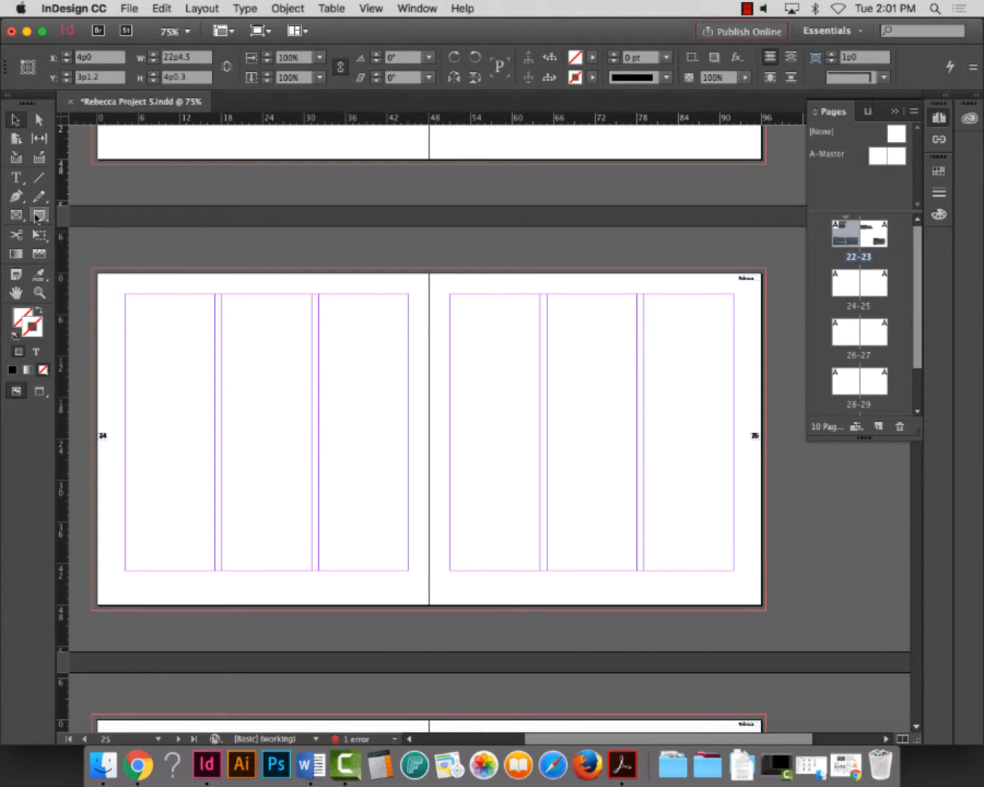
# With nothing selected, place Text for Project 5, Grids.docx in the first column of page 24, and undo that placement
pyautogui.click(141, 269)
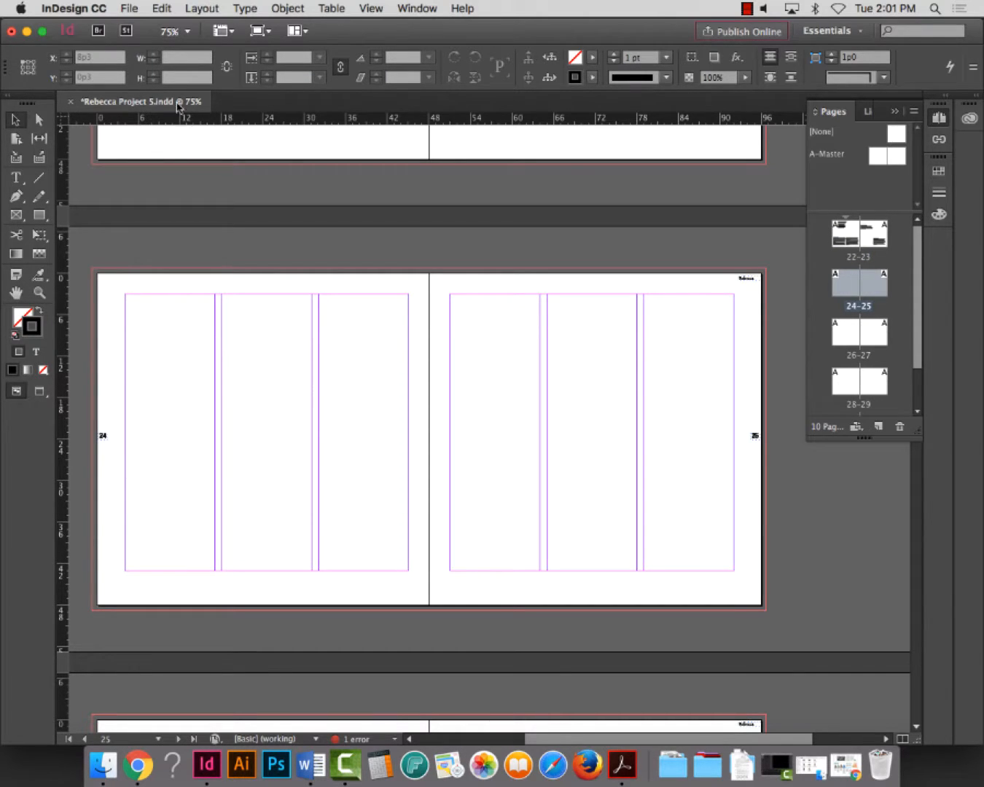
pyautogui.click(129, 7)
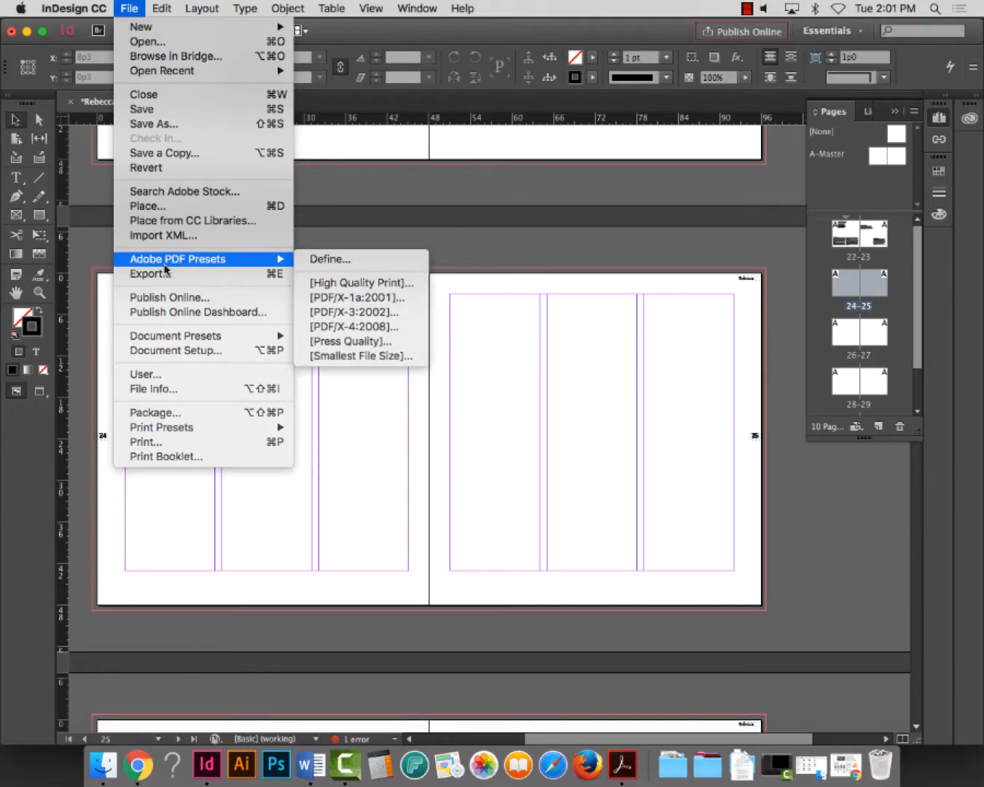
pyautogui.click(149, 206)
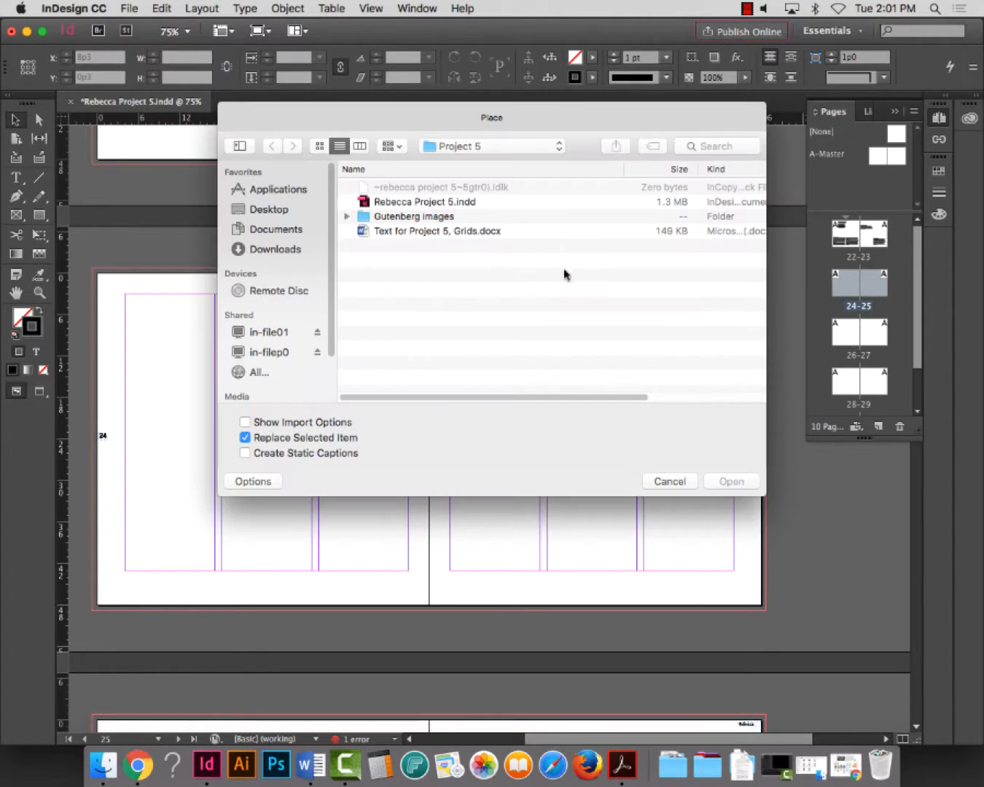
pyautogui.click(393, 229)
pyautogui.click(731, 483)
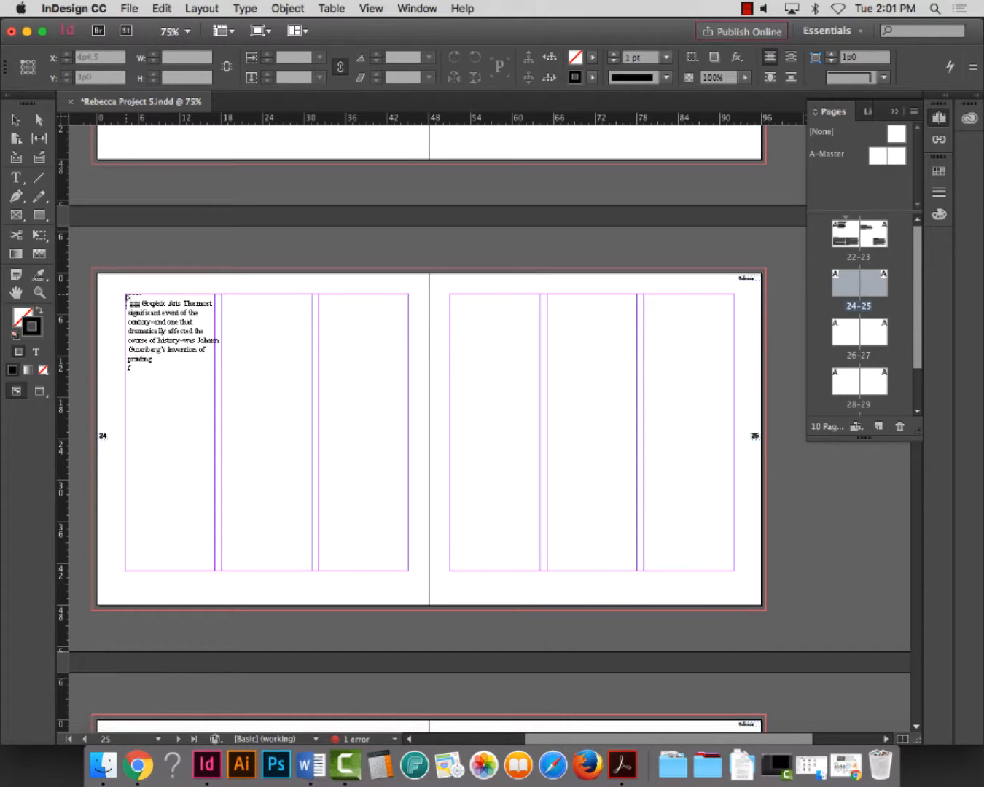
pyautogui.click(126, 296)
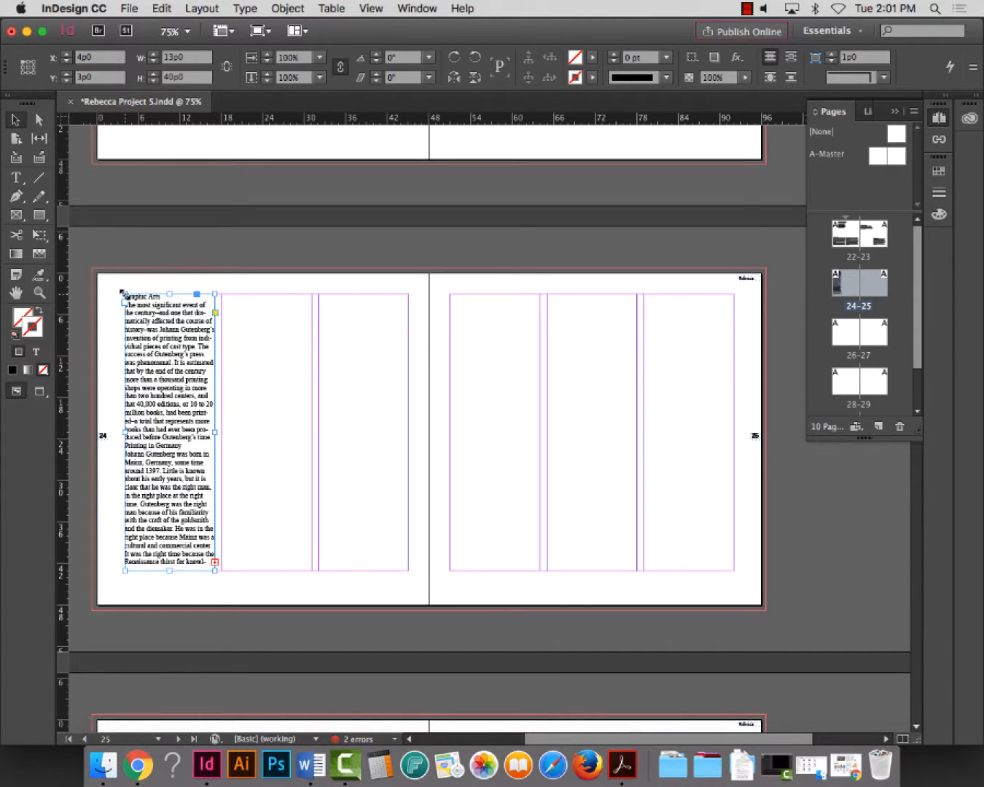
pyautogui.press('super+z')
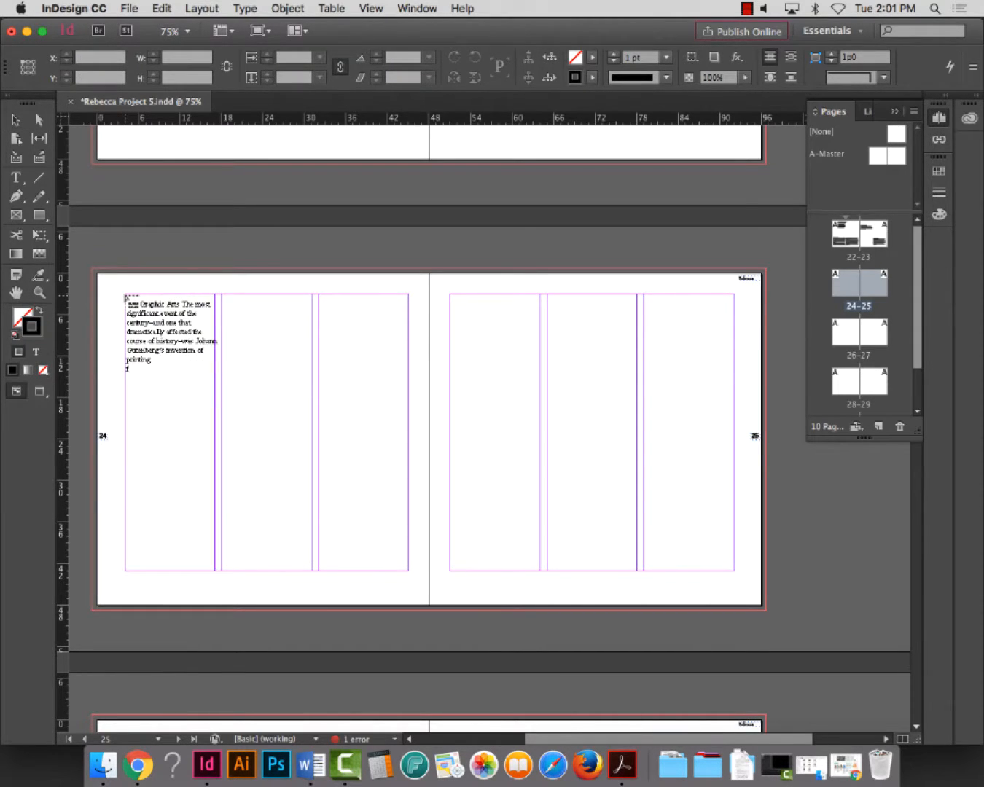
# Autoflow the loaded text through the columns of pages 24-25, and delete the resulting text frames
pyautogui.keyDown('shift'); pyautogui.click(126, 296); pyautogui.keyUp('shift')
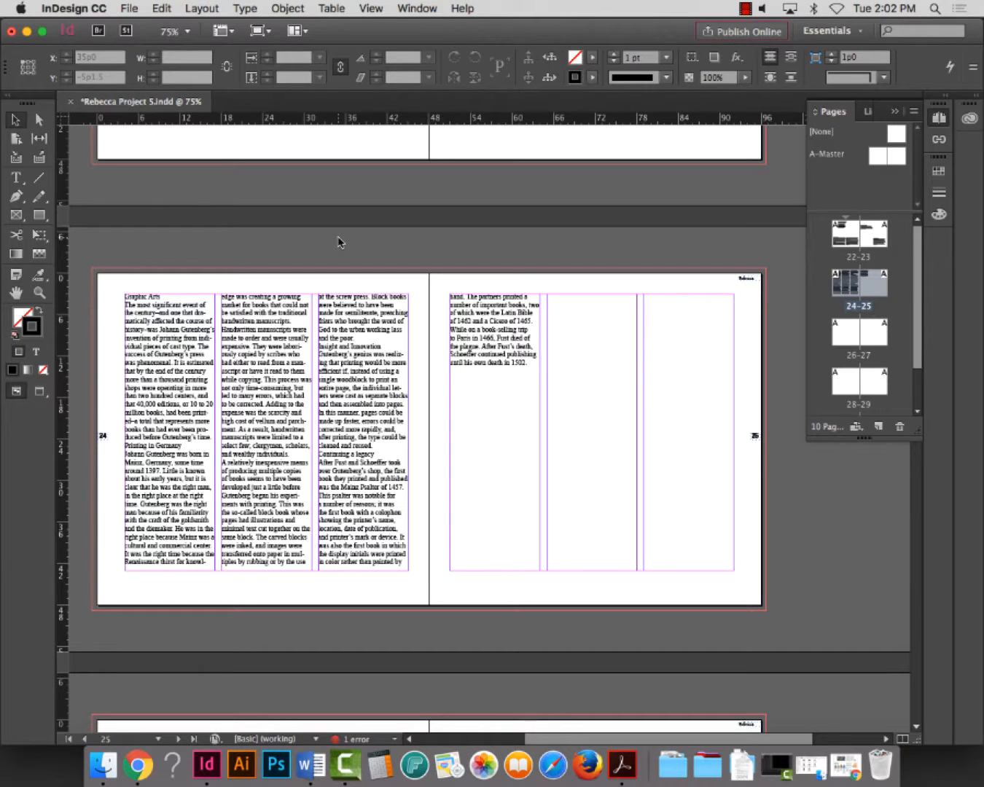
pyautogui.moveTo(150, 275); pyautogui.dragTo(561, 387)
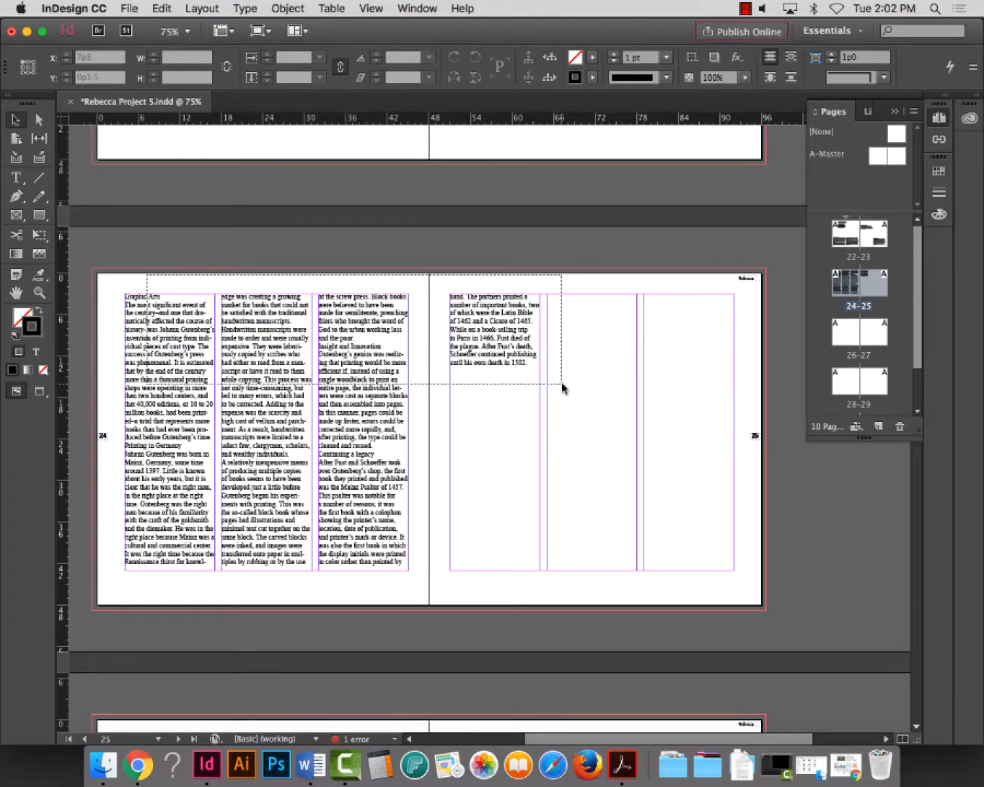
pyautogui.press('Delete')
pyautogui.scroll(-15, 444, 461)
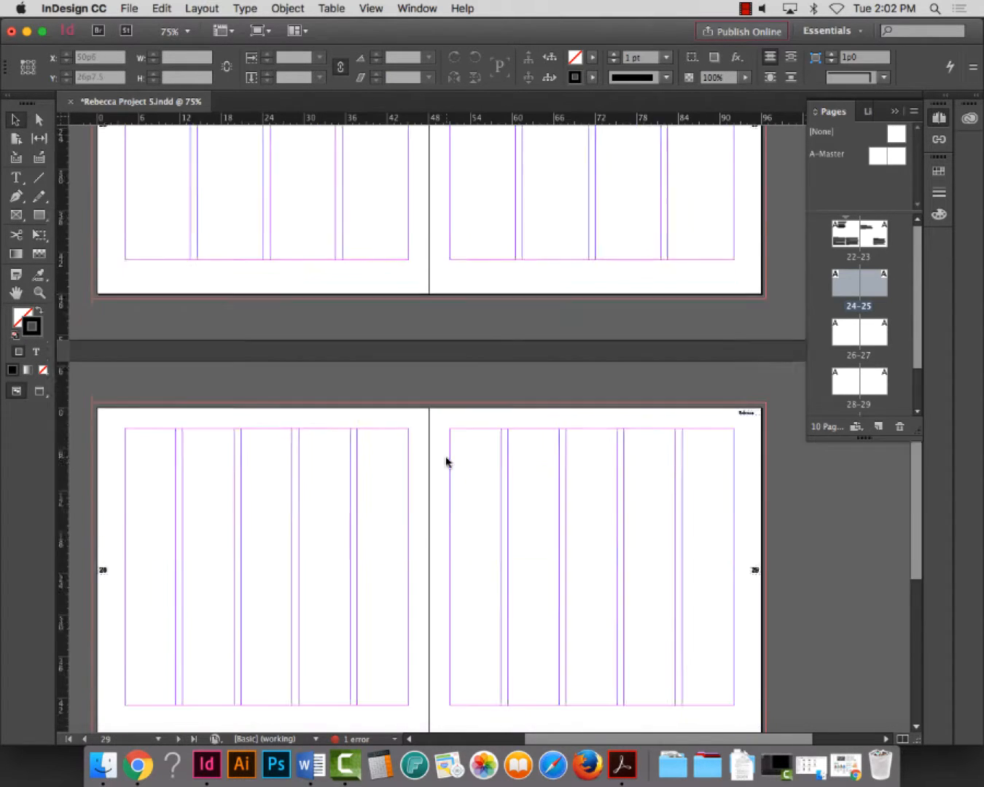
pyautogui.scroll(20, 443, 461)
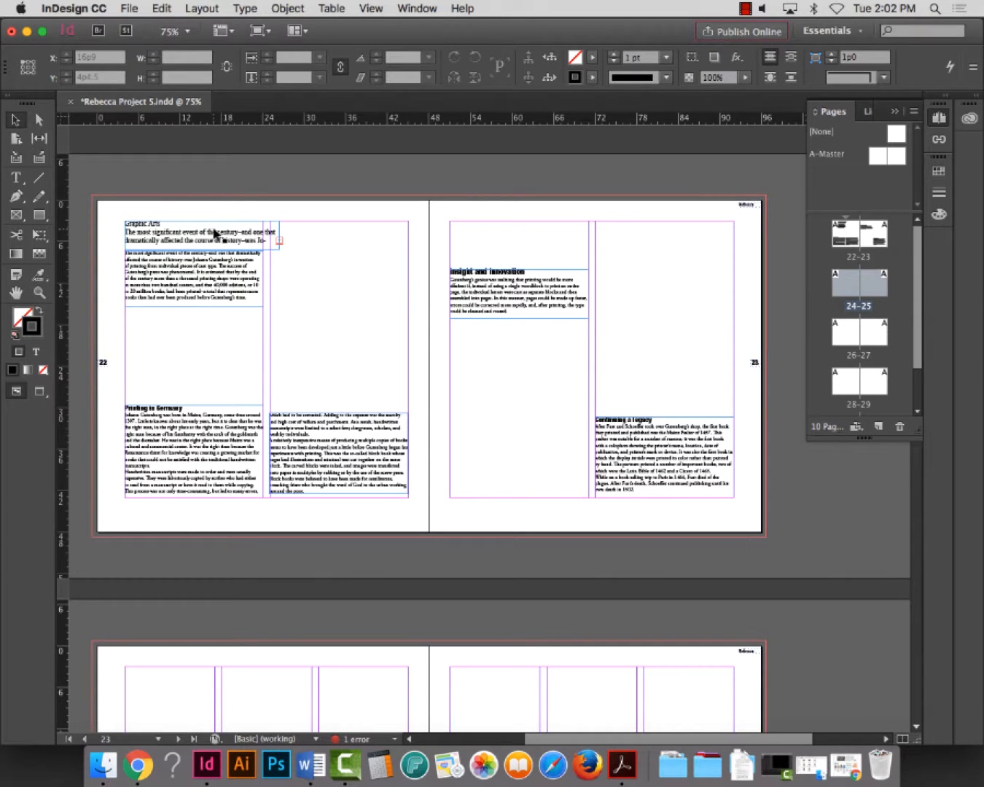
# Undo the text placement in the page 22 heading frame to restore the Graphic Arts heading
pyautogui.press('super+z')
pyautogui.press('super+z')
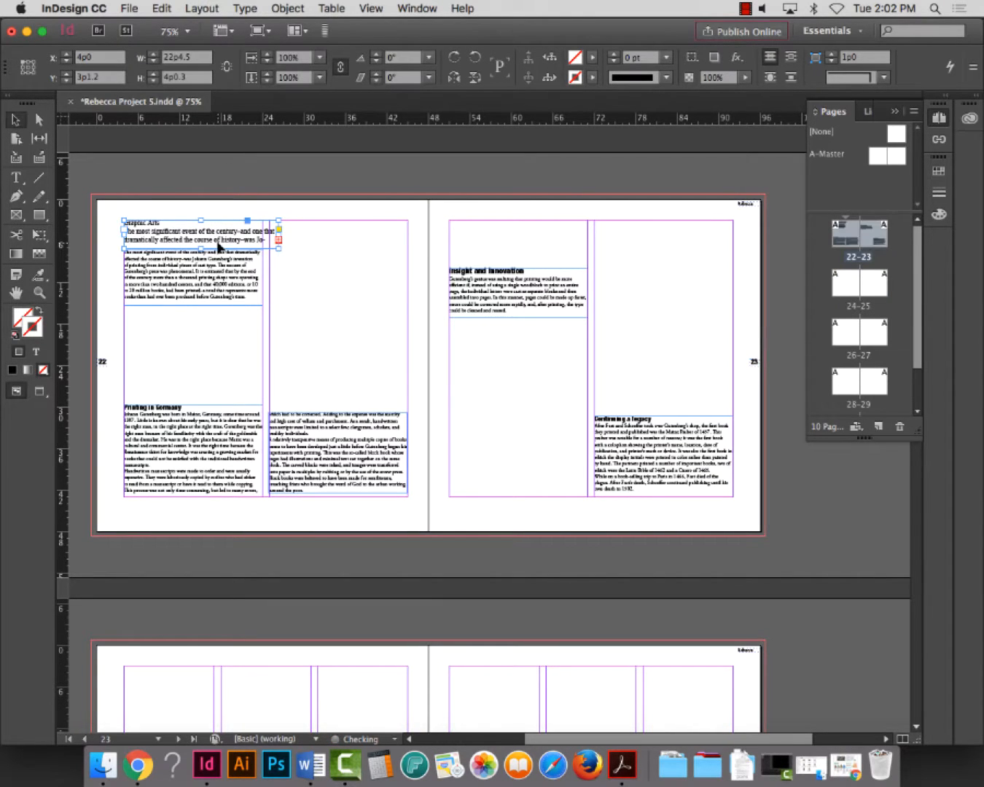
pyautogui.press('super+z')
# Copy all the text frames on spread 22-23 and paste them in place on spread 24-25
pyautogui.click(19, 121)
pyautogui.moveTo(181, 166); pyautogui.dragTo(654, 493)
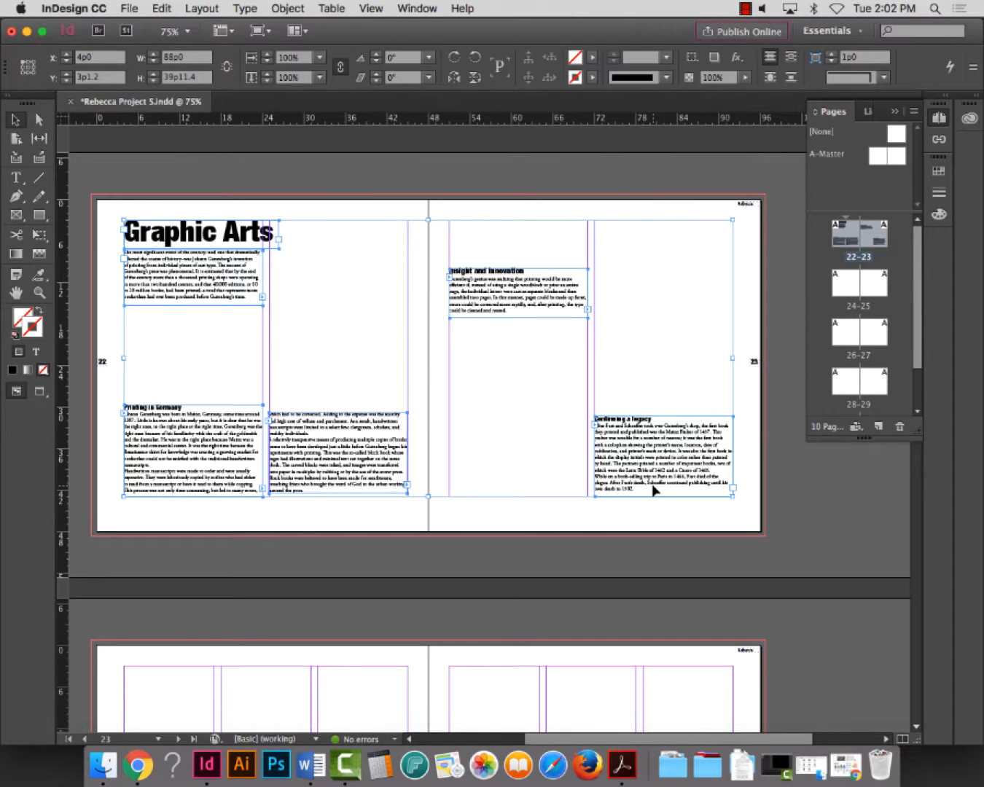
pyautogui.scroll(-10, 602, 509)
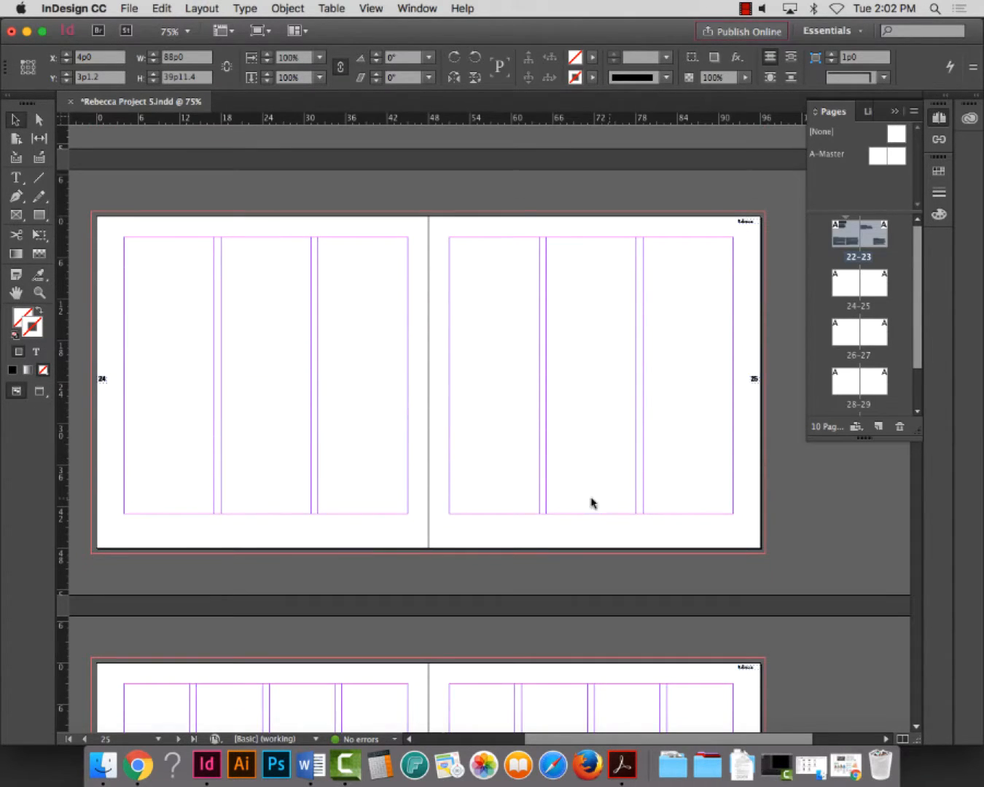
pyautogui.click(162, 8)
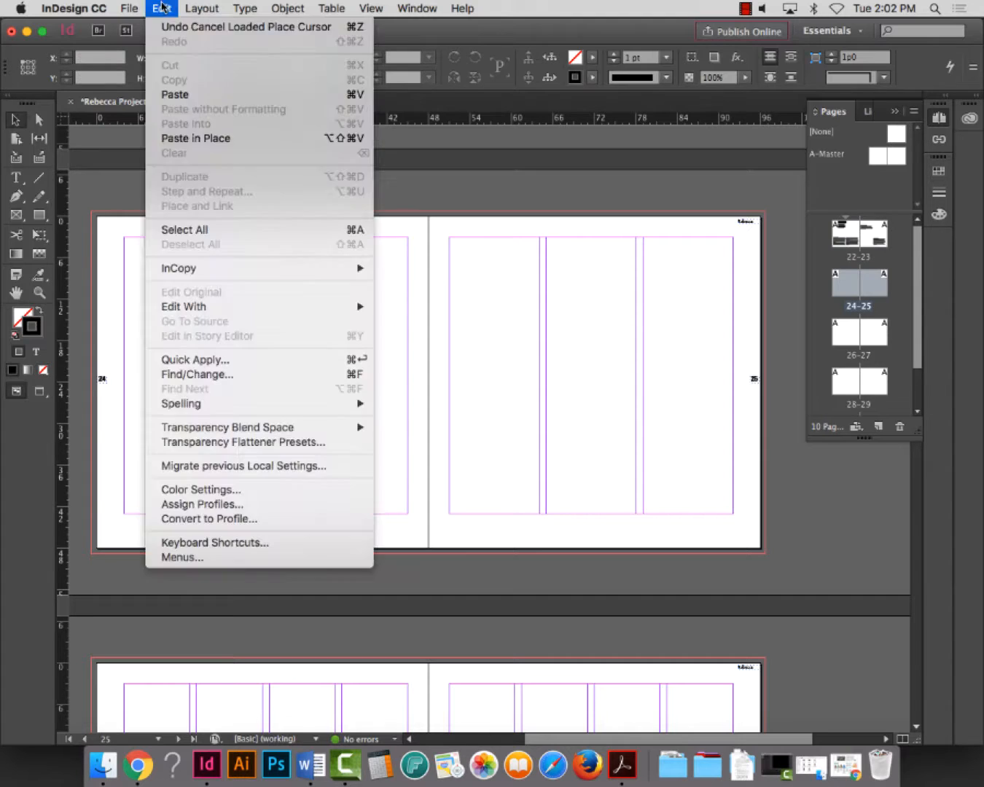
pyautogui.click(190, 138)
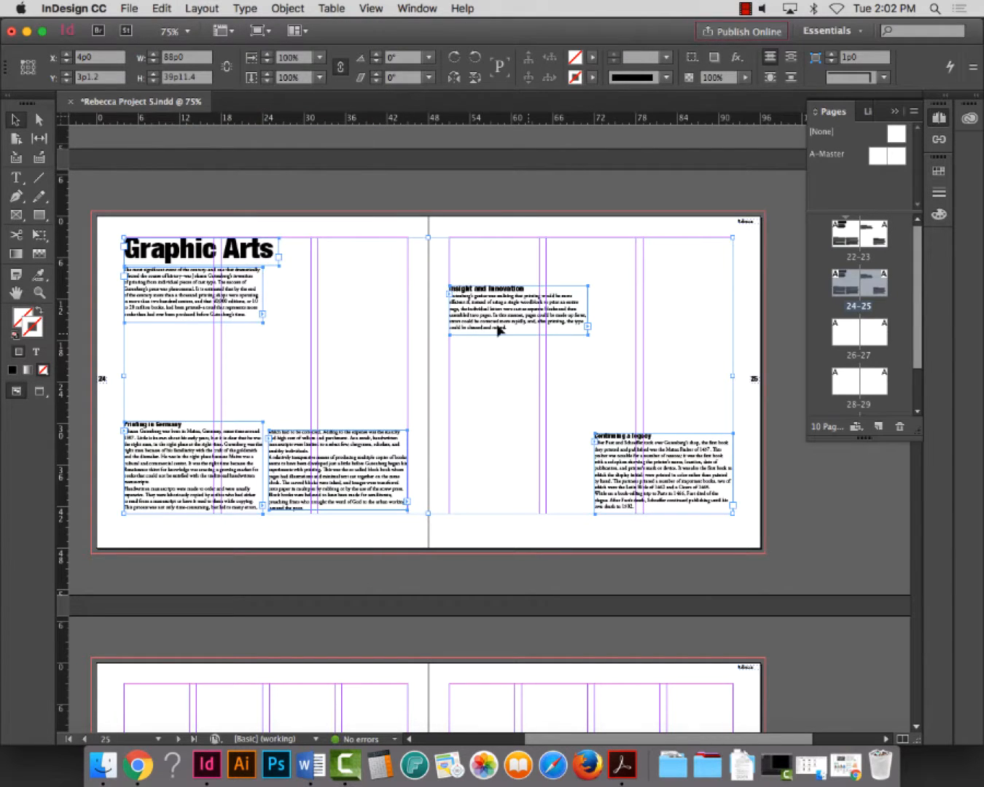
# Narrow the intro text frame on page 24 to one column, 13p0 wide, and thread its text into a new frame in the second column
pyautogui.click(361, 321)
pyautogui.click(211, 295)
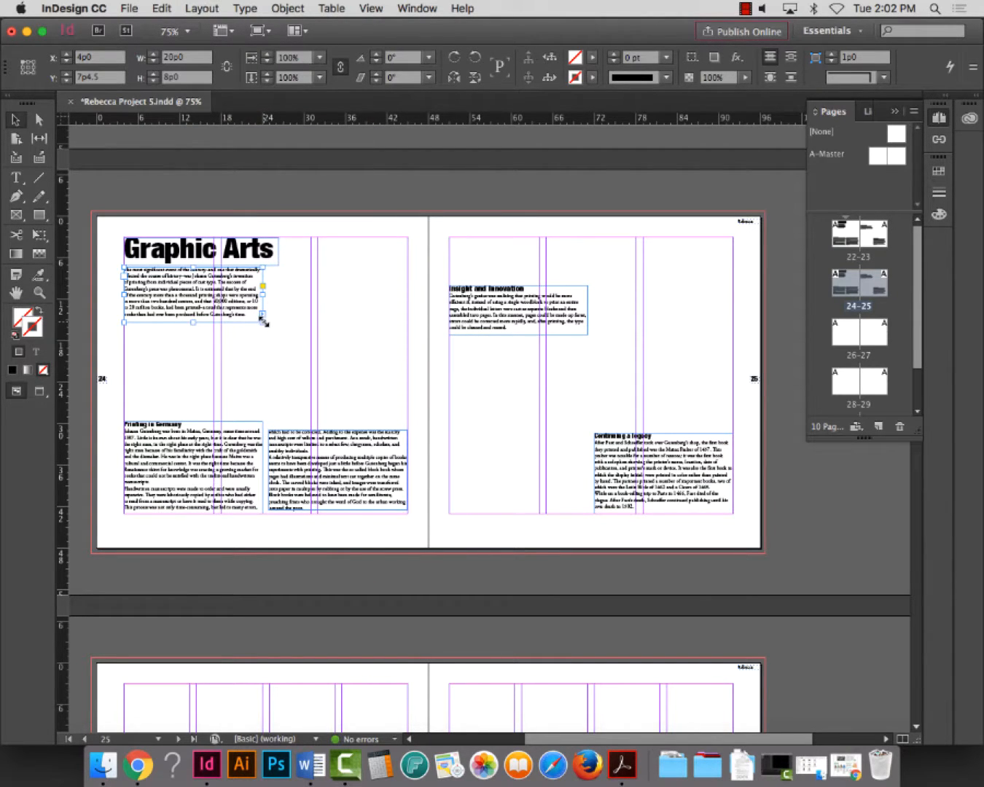
pyautogui.moveTo(262, 320); pyautogui.dragTo(215, 320)
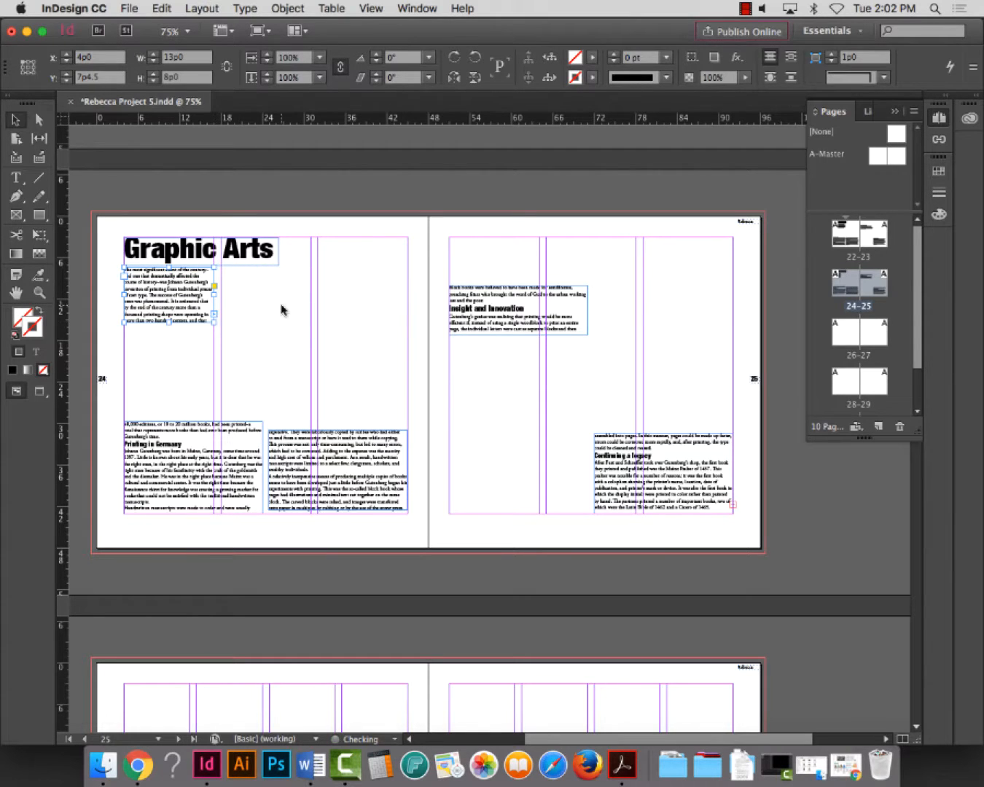
pyautogui.click(214, 314)
pyautogui.moveTo(222, 268); pyautogui.dragTo(313, 334)
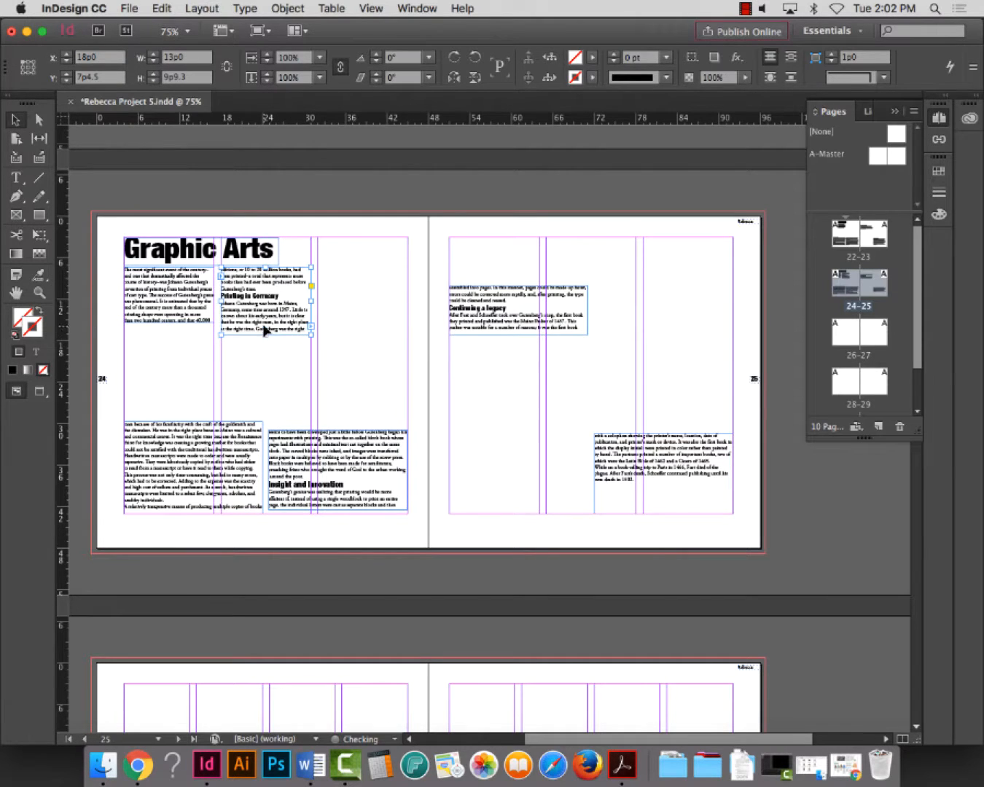
# Shorten the two intro frames on page 24 to an equal height of about 6p2.4, ending before the Printing in Germany heading
pyautogui.click(167, 321)
pyautogui.moveTo(168, 323); pyautogui.dragTo(168, 305)
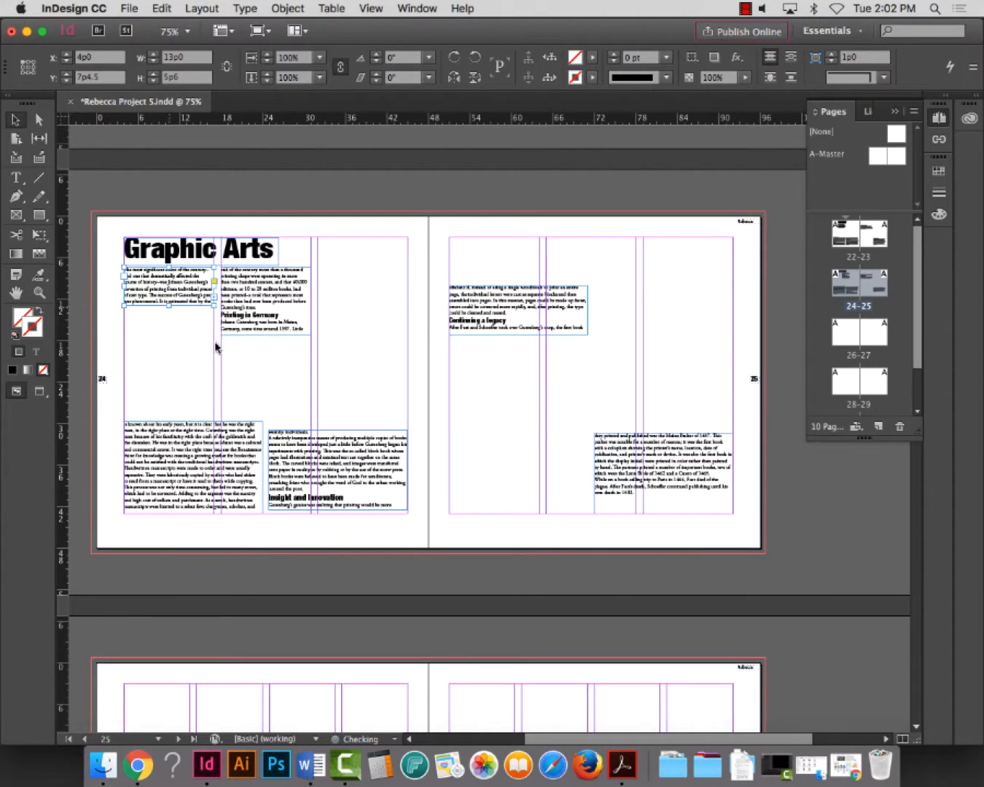
pyautogui.click(264, 333)
pyautogui.moveTo(265, 333); pyautogui.dragTo(265, 317)
pyautogui.click(162, 302)
pyautogui.moveTo(165, 305); pyautogui.dragTo(167, 312)
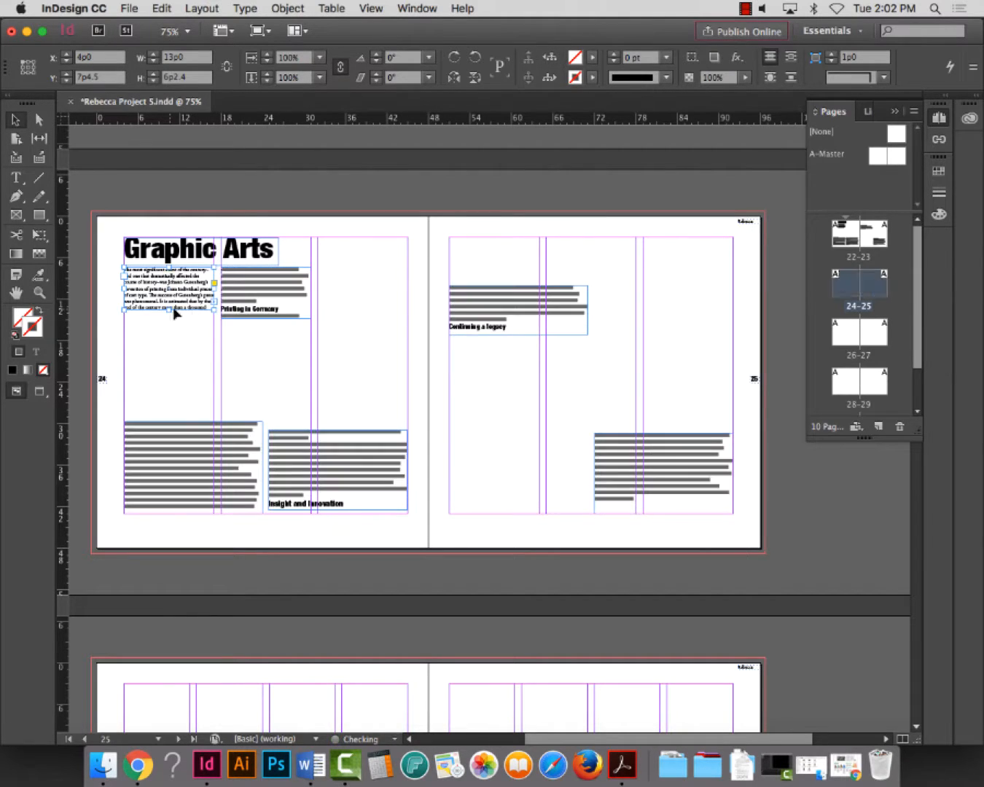
pyautogui.click(271, 323)
pyautogui.moveTo(267, 318); pyautogui.dragTo(266, 311)
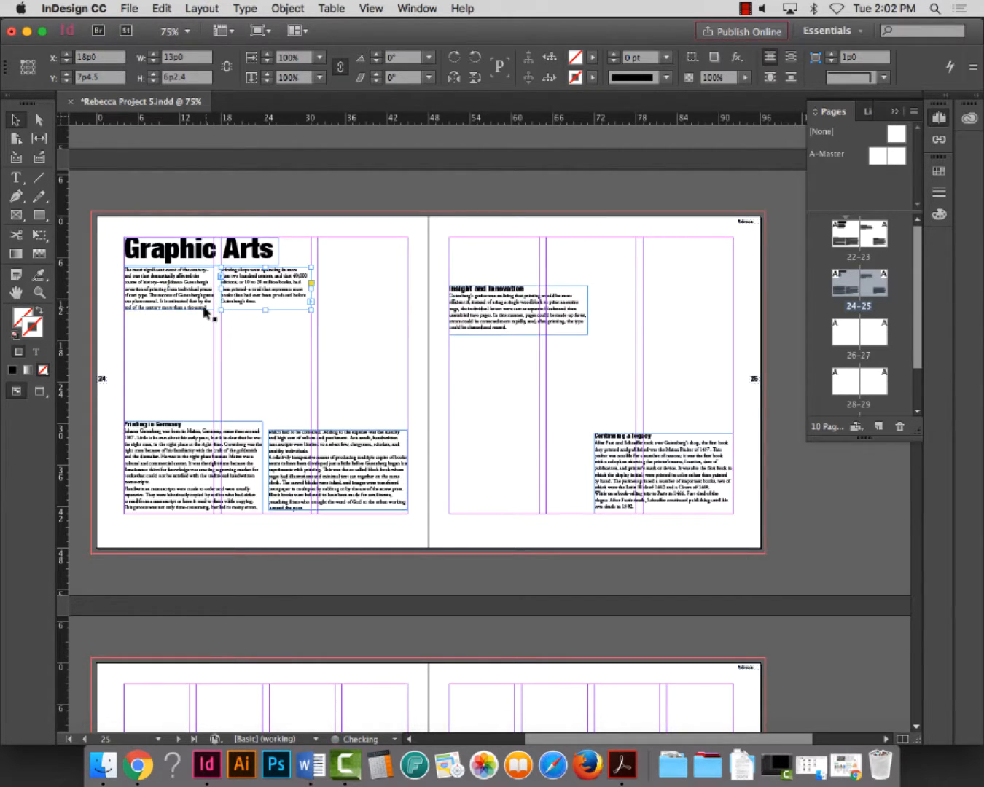
# Narrow the Printing in Germany frame to 13p0 and continue its text in 13p0-wide frames at the foot of page 24's second and third columns
pyautogui.click(208, 448)
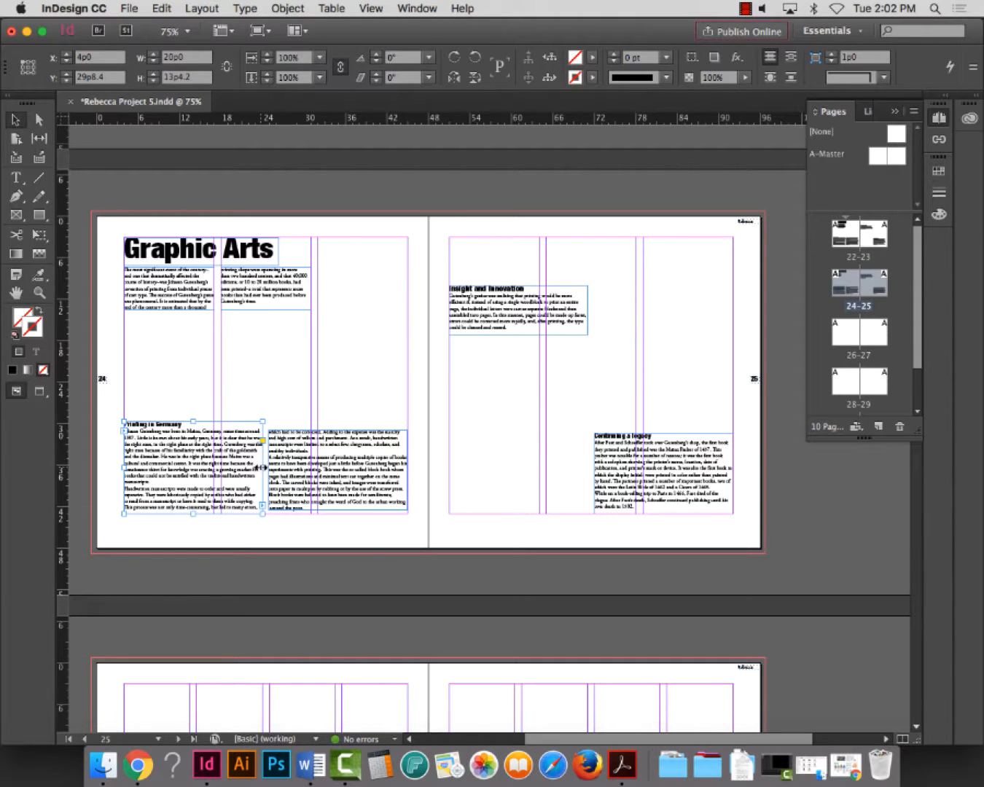
pyautogui.moveTo(260, 467); pyautogui.dragTo(213, 468)
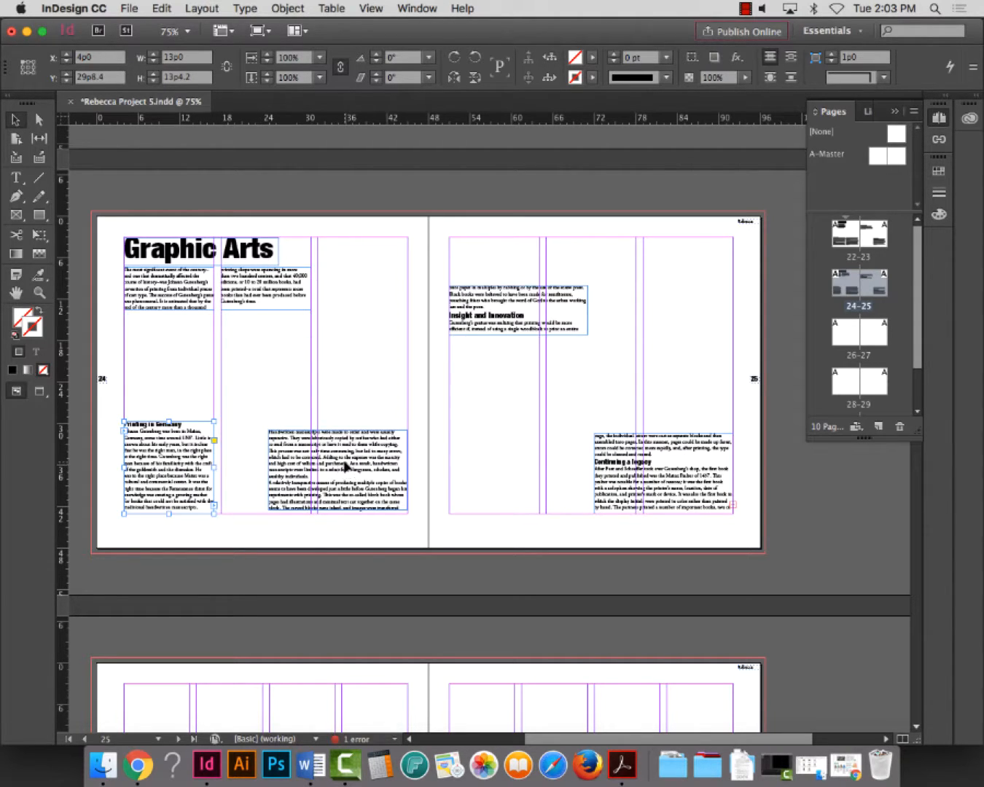
pyautogui.click(346, 468)
pyautogui.moveTo(407, 472); pyautogui.dragTo(406, 513)
pyautogui.click(312, 505)
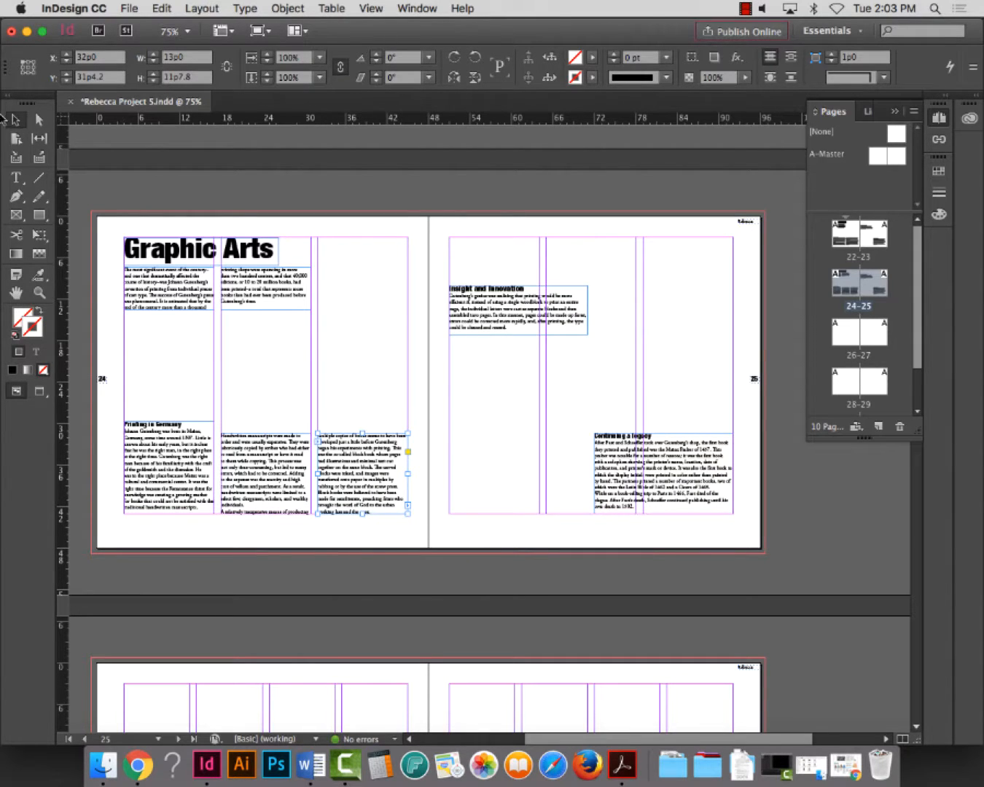
# Fit the Insight and Innovation frame into the top of page 25's first column, 13p0 wide by about 9p9 high
pyautogui.click(17, 121)
pyautogui.click(569, 295)
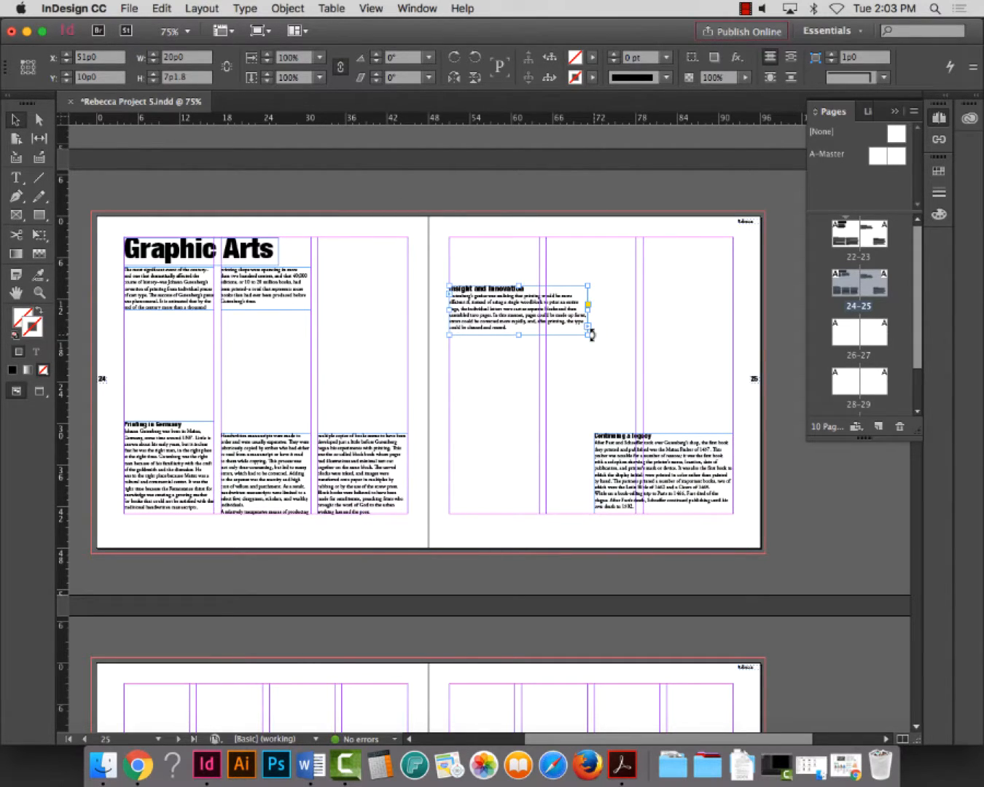
pyautogui.moveTo(587, 334); pyautogui.dragTo(502, 272)
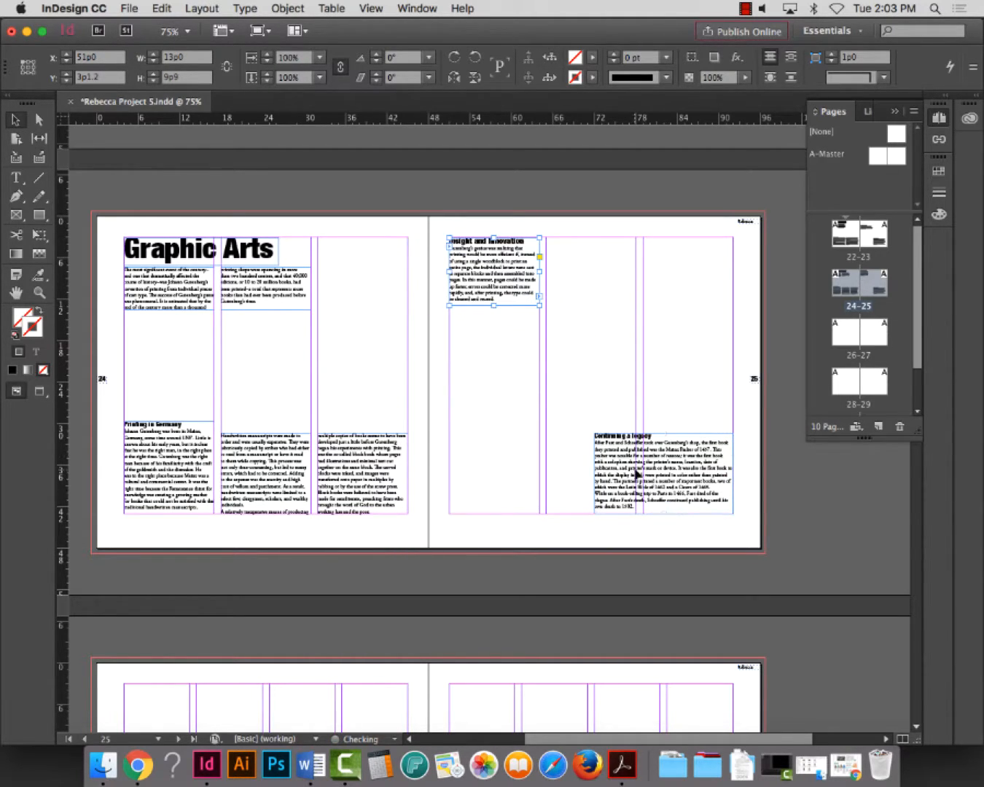
# Narrow the Continuing a legacy frame to one column, move it to the foot of page 25's first column, and save the document
pyautogui.click(595, 431)
pyautogui.moveTo(594, 431); pyautogui.dragTo(643, 386)
pyautogui.click(865, 551)
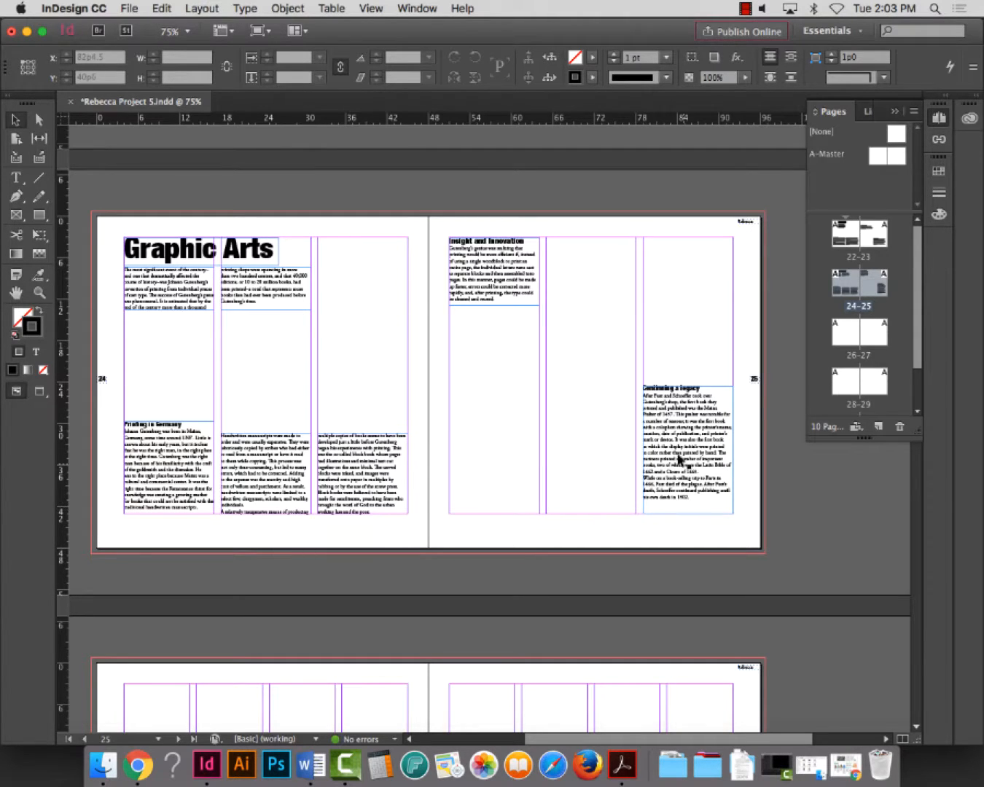
pyautogui.moveTo(677, 435); pyautogui.dragTo(486, 434)
pyautogui.click(850, 527)
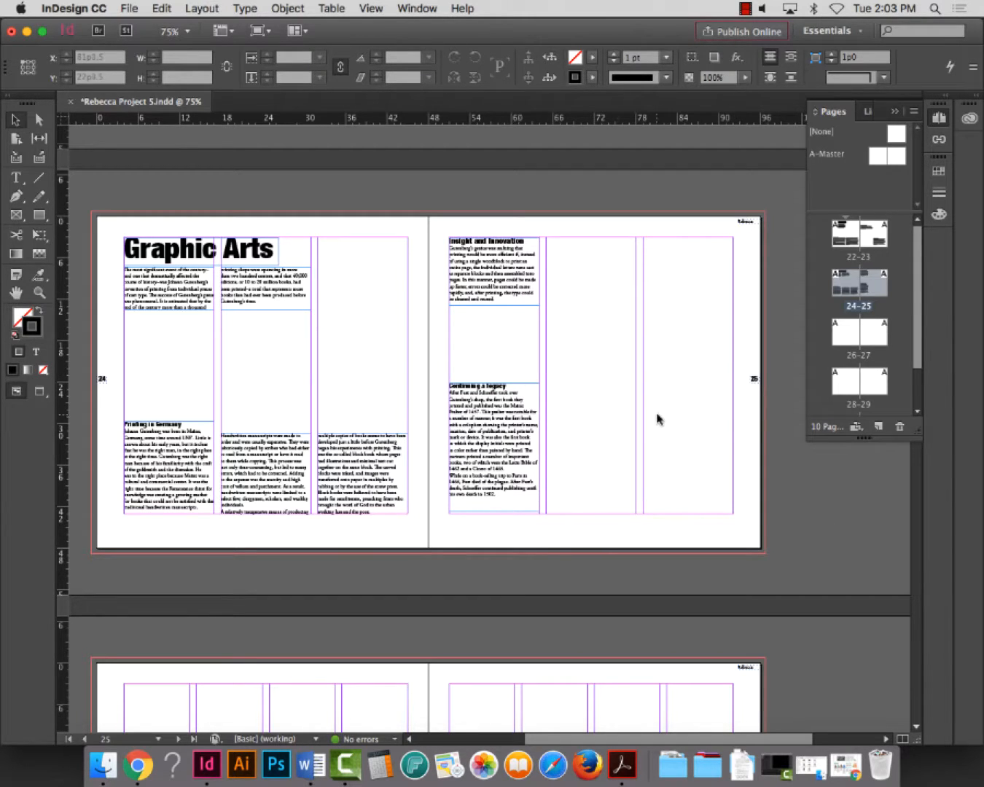
pyautogui.press('super+s')
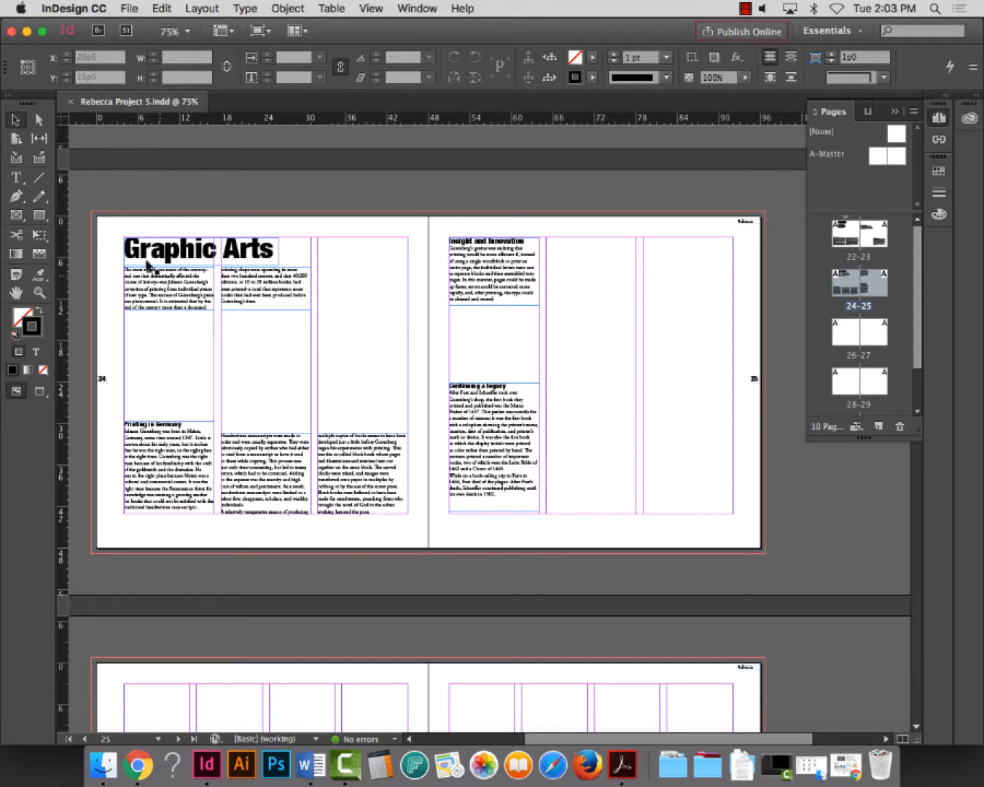
# Copy all the text frames on spread 24-25 and paste them in place on spread 26-27
pyautogui.moveTo(179, 208); pyautogui.dragTo(564, 510)
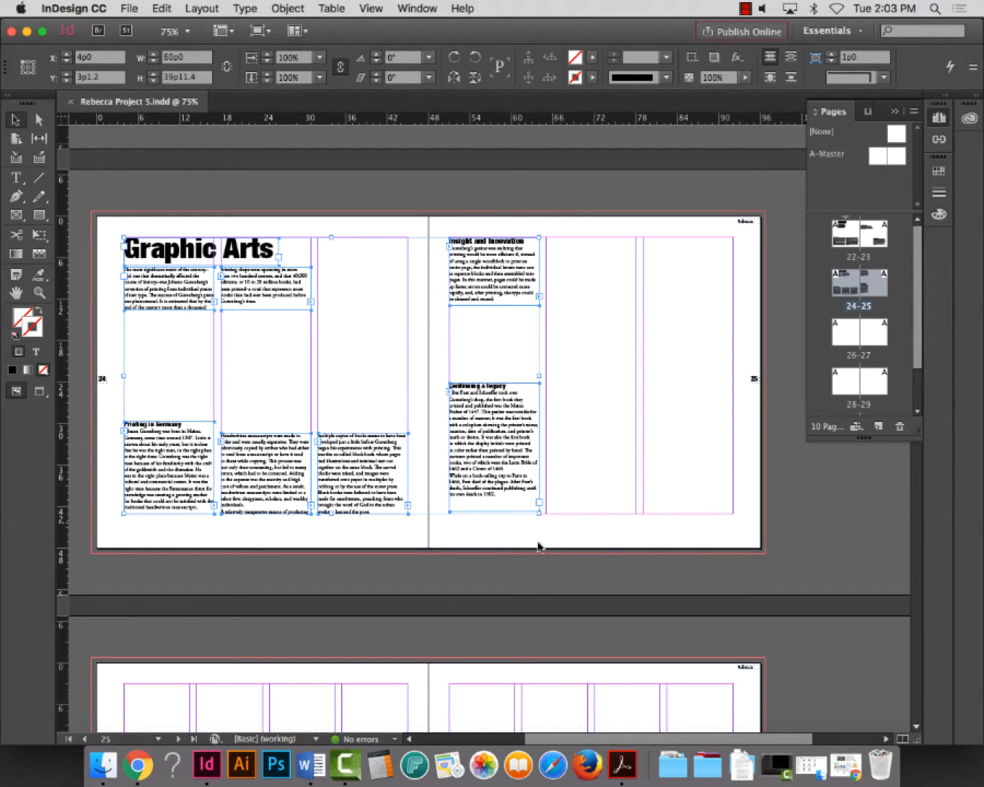
pyautogui.scroll(-8, 529, 540)
pyautogui.scroll(1, 527, 538)
pyautogui.click(331, 316)
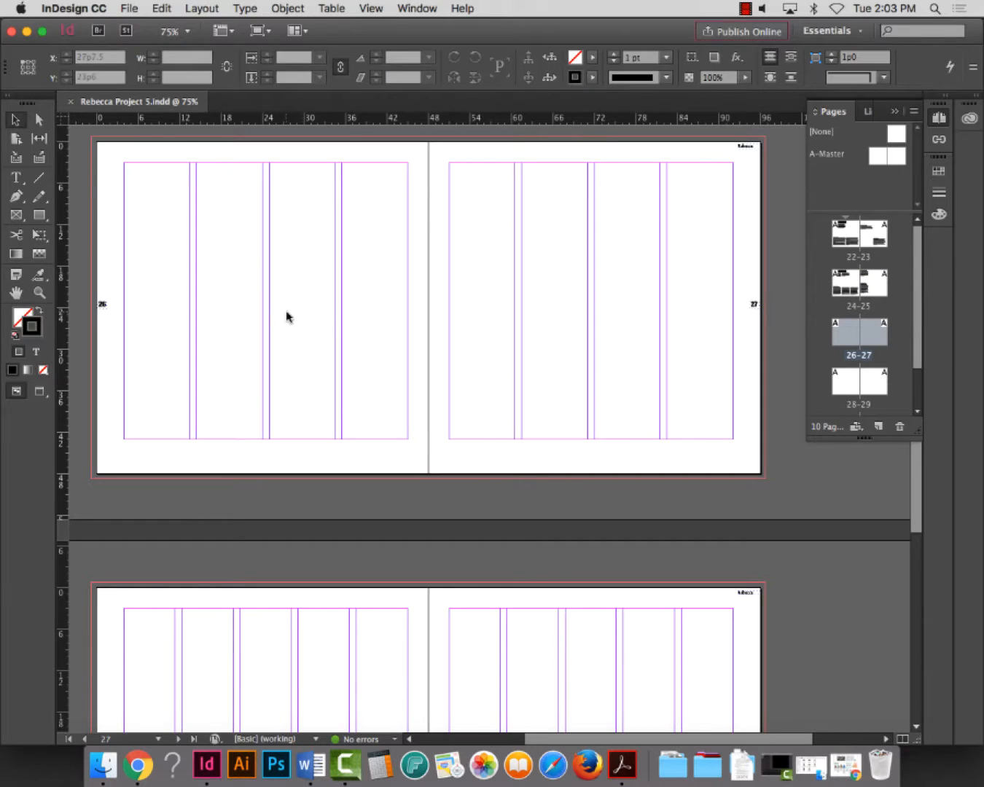
pyautogui.click(159, 9)
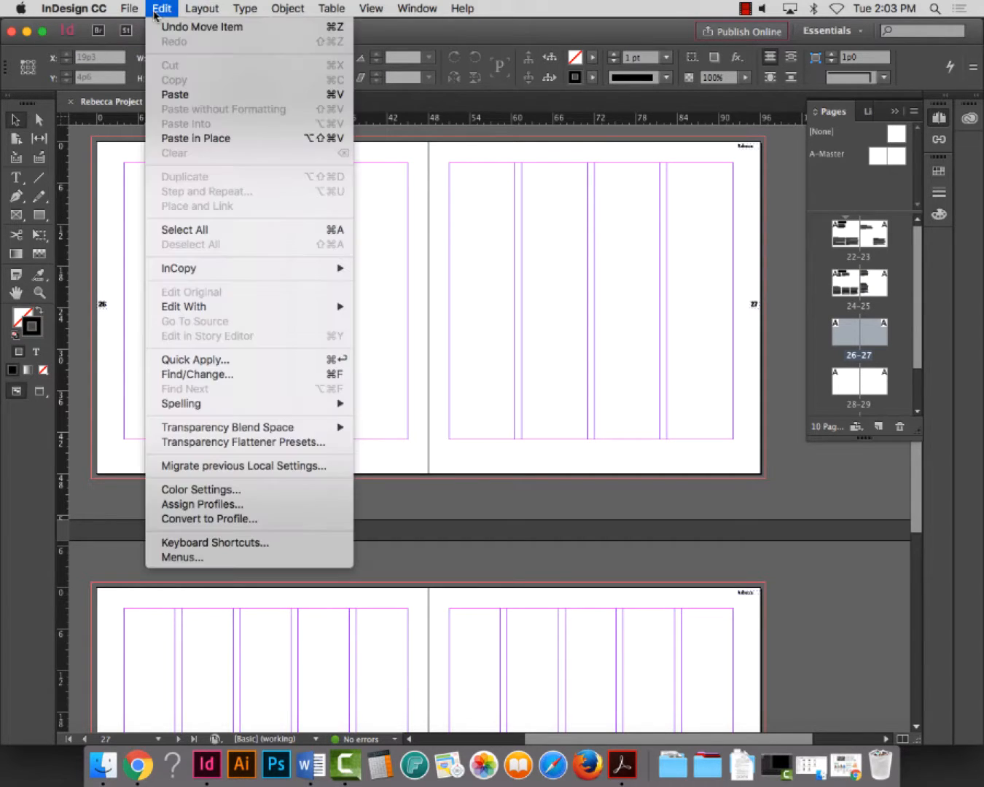
pyautogui.click(201, 138)
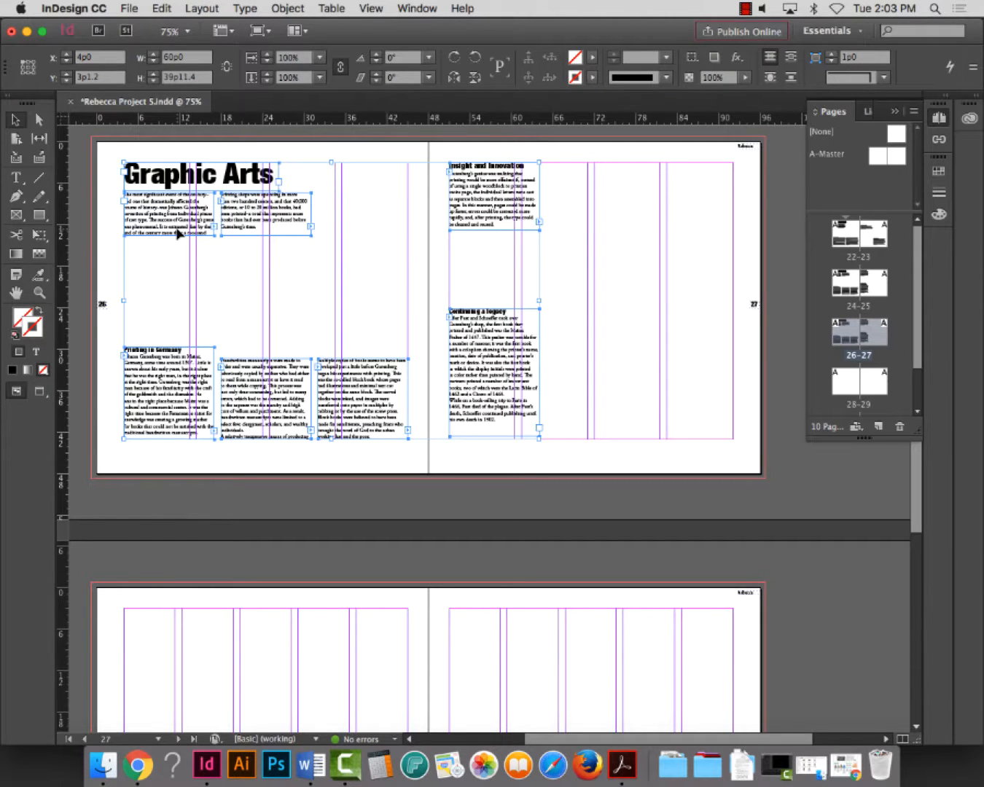
# Widen the first intro frame on page 26 across three columns, about 30p6 by 6p2.4, and delete the second intro frame
pyautogui.click(340, 309)
pyautogui.click(236, 220)
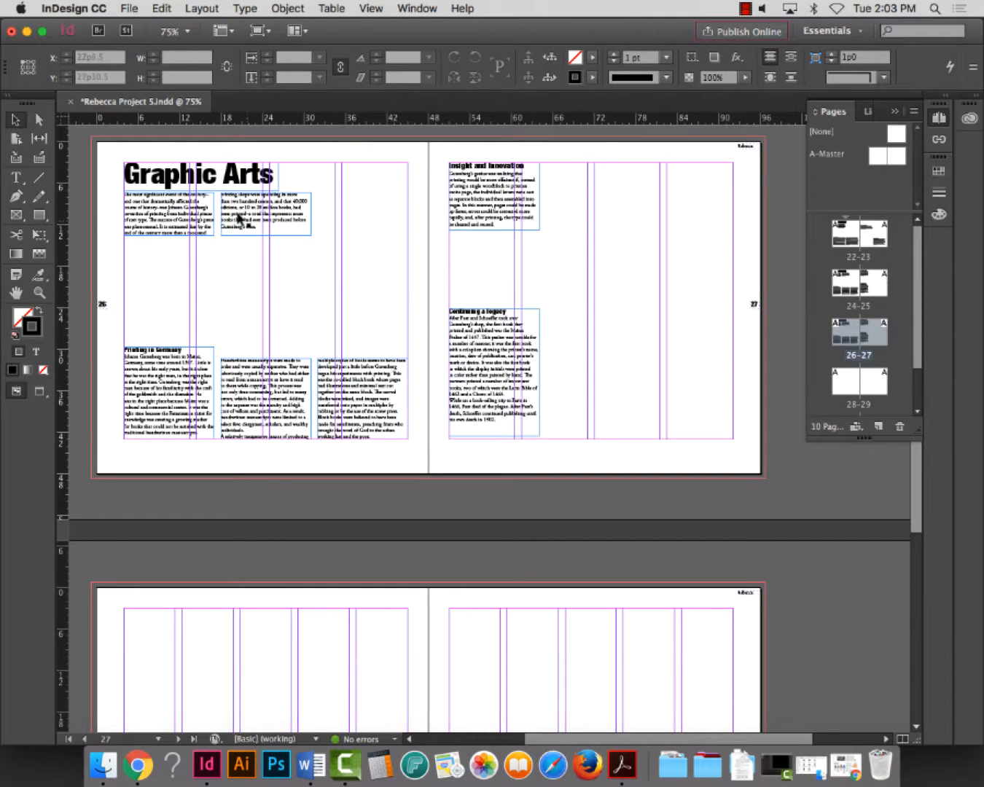
pyautogui.moveTo(244, 221); pyautogui.dragTo(293, 222)
pyautogui.click(210, 222)
pyautogui.moveTo(213, 236); pyautogui.dragTo(368, 324)
pyautogui.click(228, 247)
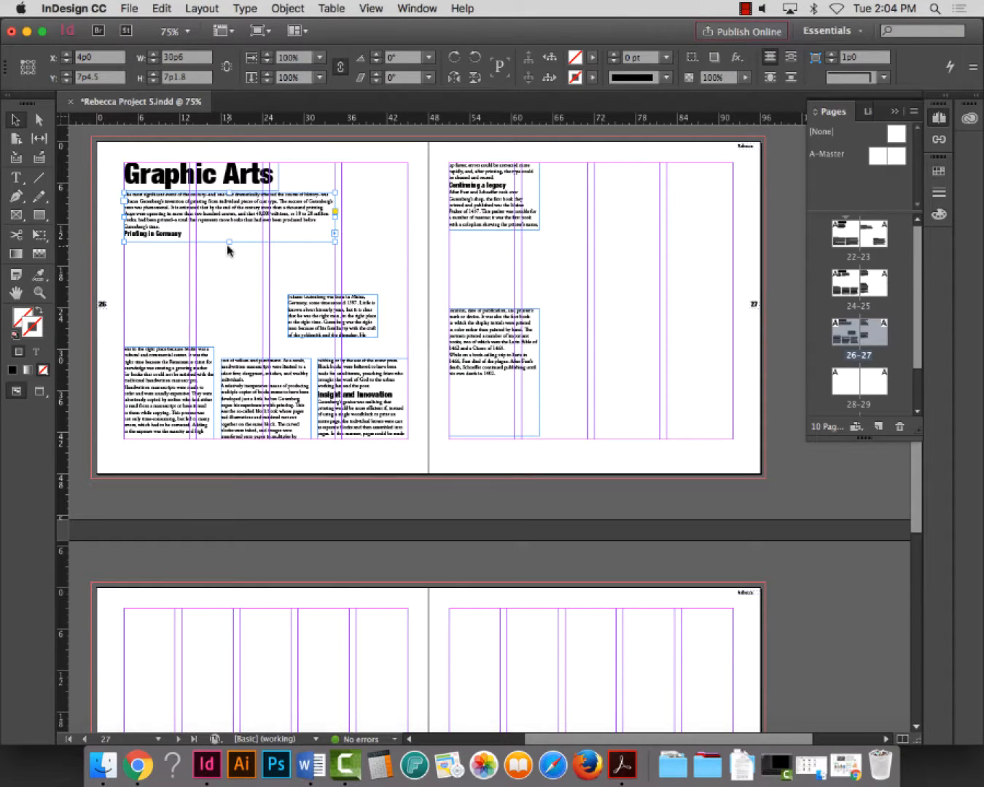
pyautogui.moveTo(228, 243); pyautogui.dragTo(230, 235)
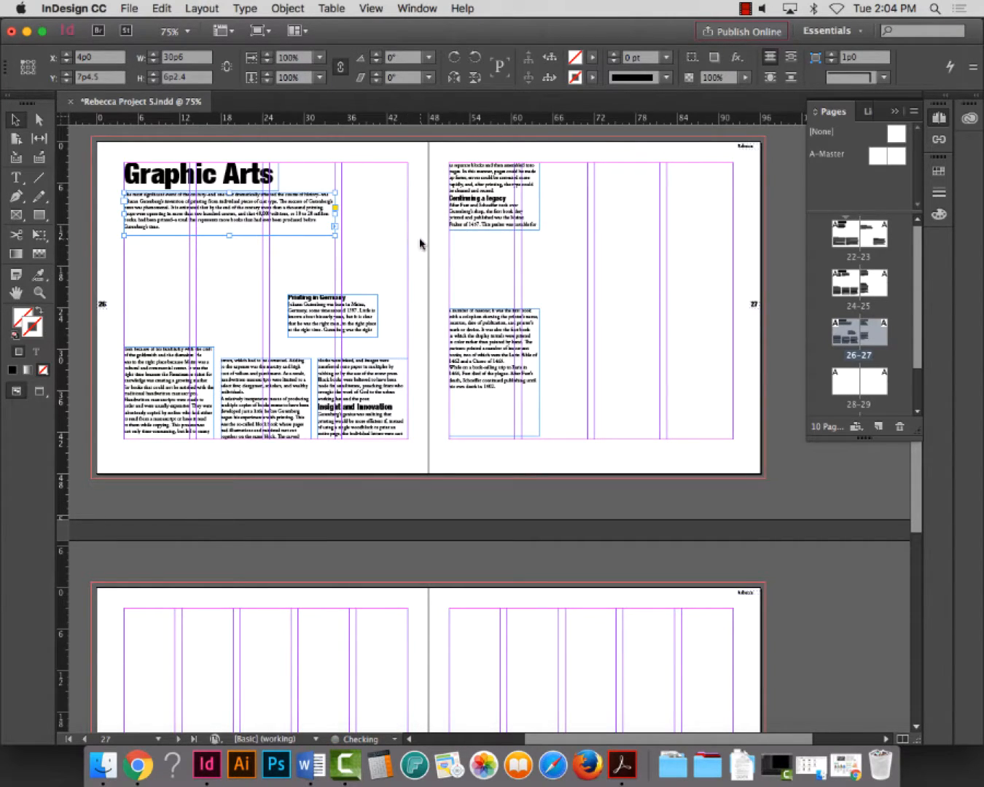
pyautogui.click(336, 312)
pyautogui.press('Delete')
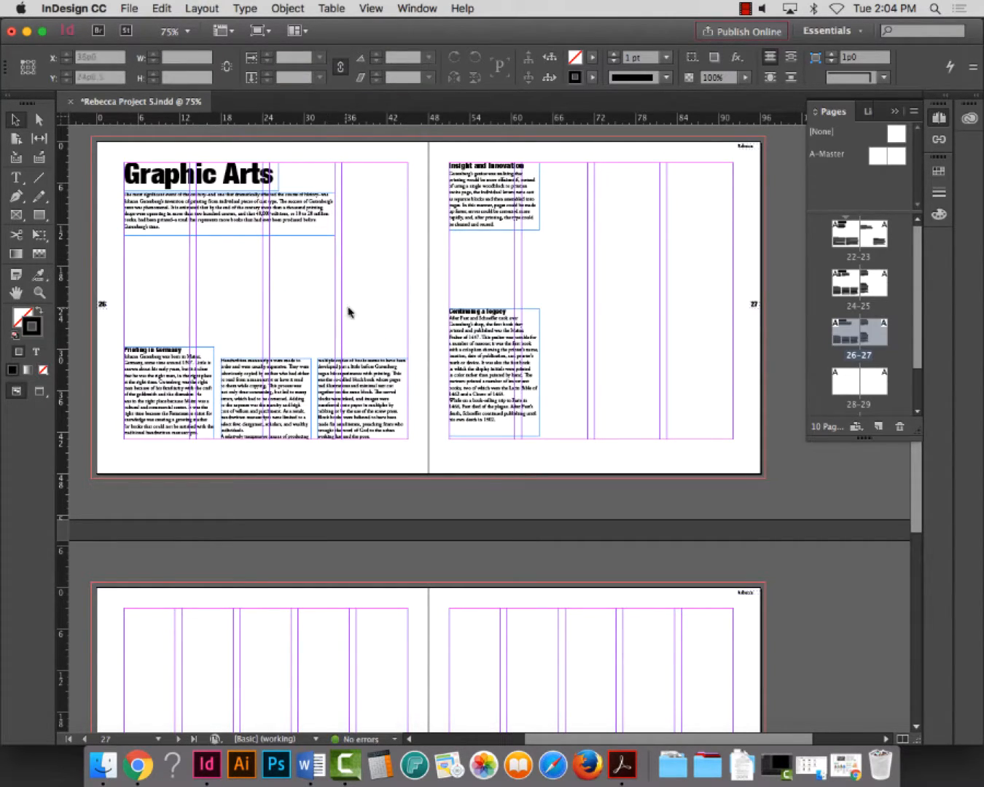
# Delete the middle body text frame on page 26 and widen the Printing in Germany frame to two columns, 20p0
pyautogui.click(277, 387)
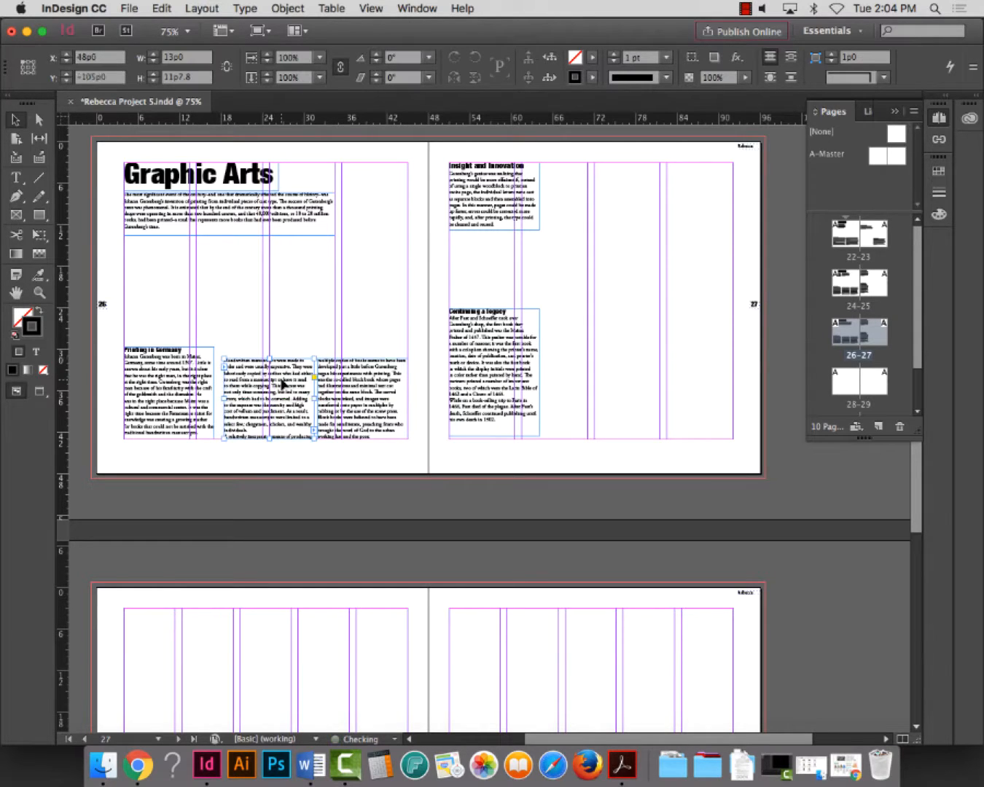
pyautogui.press('Delete')
pyautogui.click(211, 390)
pyautogui.moveTo(214, 395); pyautogui.dragTo(262, 395)
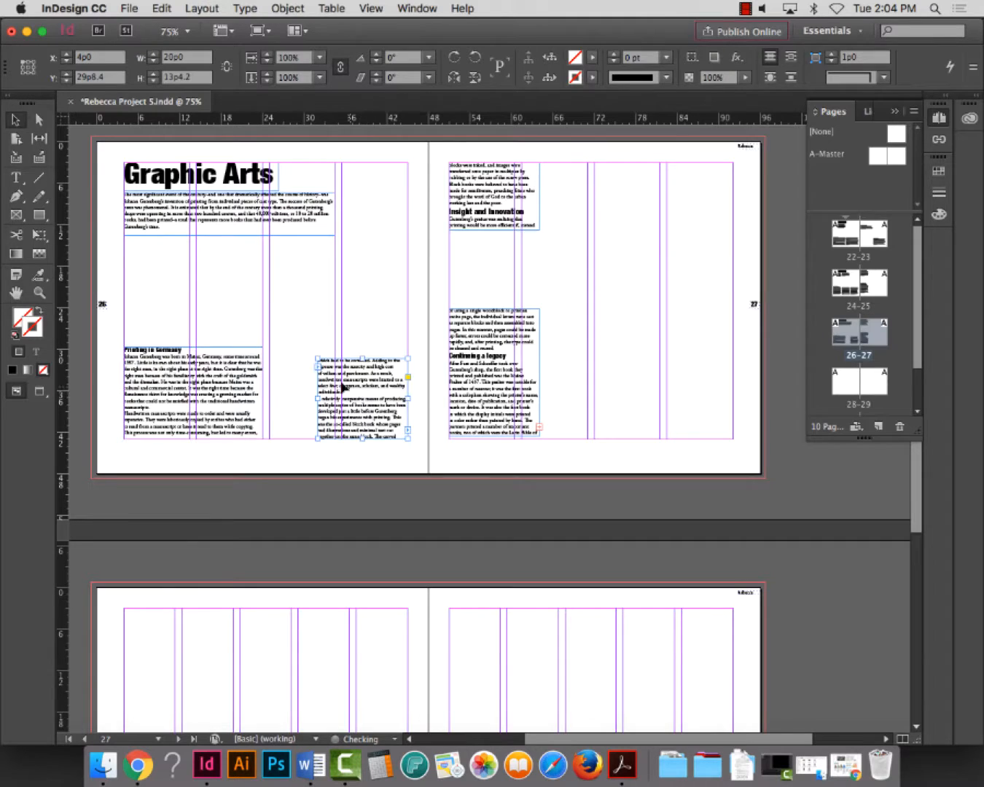
# Resize the remaining body frame on page 26 to span the third and fourth columns, 20p0 wide by about 12p4.5 high
pyautogui.click(321, 365)
pyautogui.moveTo(318, 358); pyautogui.dragTo(269, 347)
pyautogui.moveTo(334, 347); pyautogui.dragTo(335, 354)
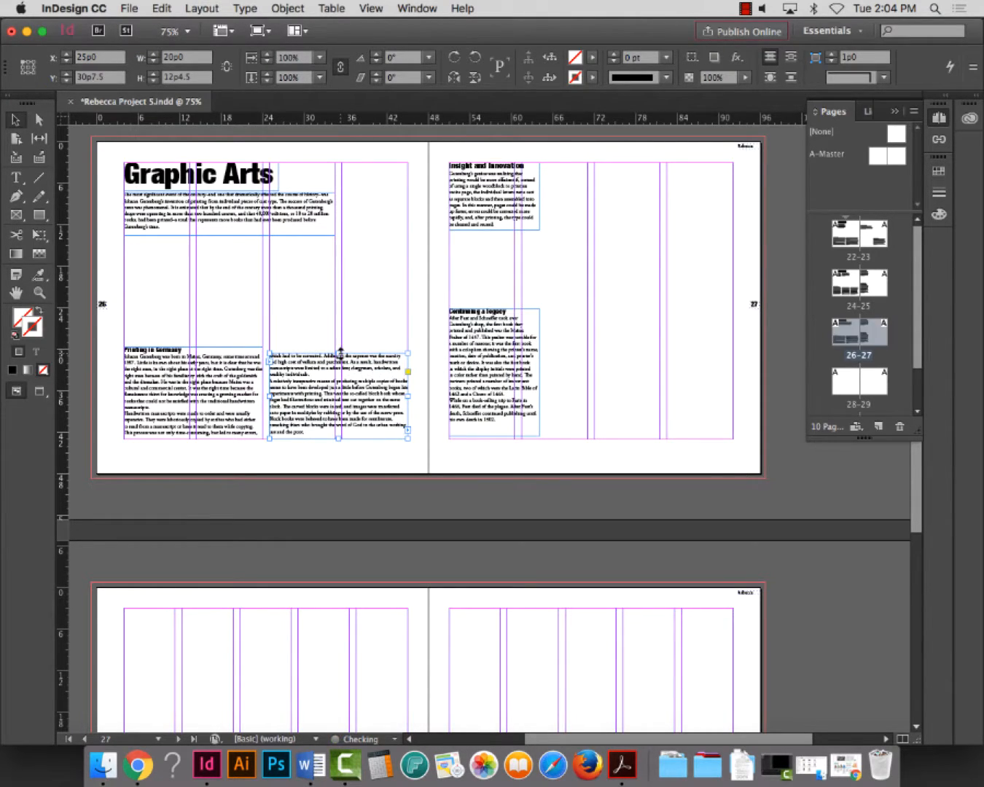
# Resize the Insight and Innovation frame on page 27 to two columns, 20p0 wide by about 7p4.5 high
pyautogui.click(508, 220)
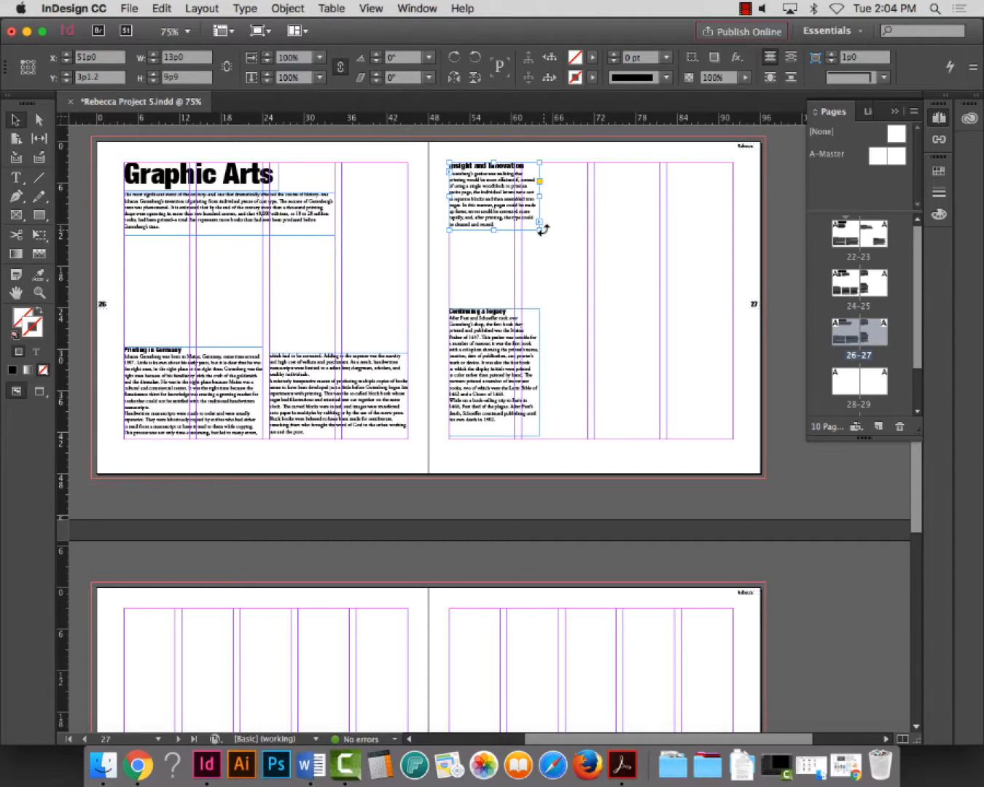
pyautogui.moveTo(541, 231); pyautogui.dragTo(587, 248)
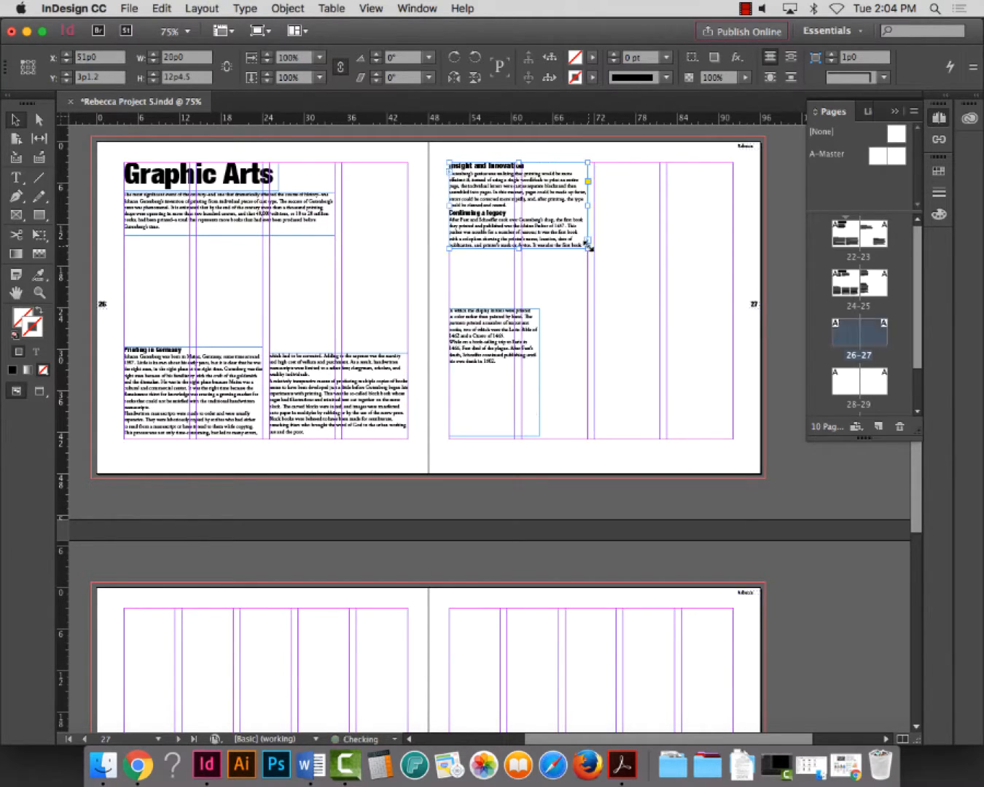
pyautogui.moveTo(519, 247); pyautogui.dragTo(523, 213)
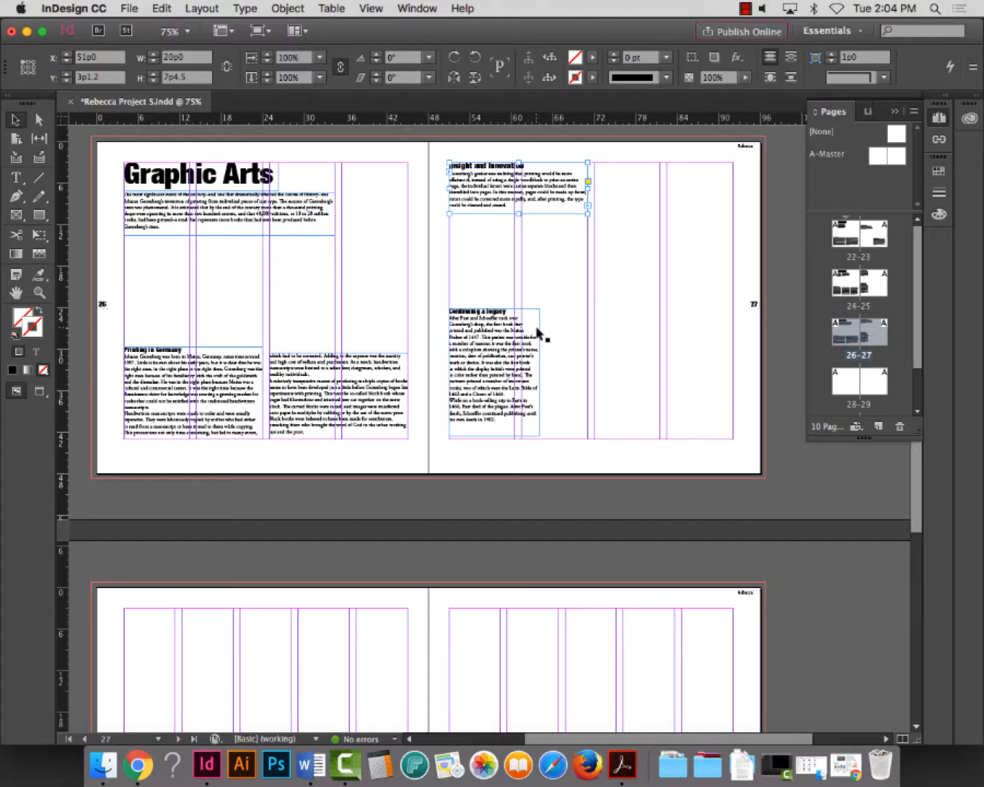
# Resize the Continuing a legacy frame to three columns, 30p6 wide, and place it against the bottom margin across page 27's last three columns
pyautogui.click(519, 400)
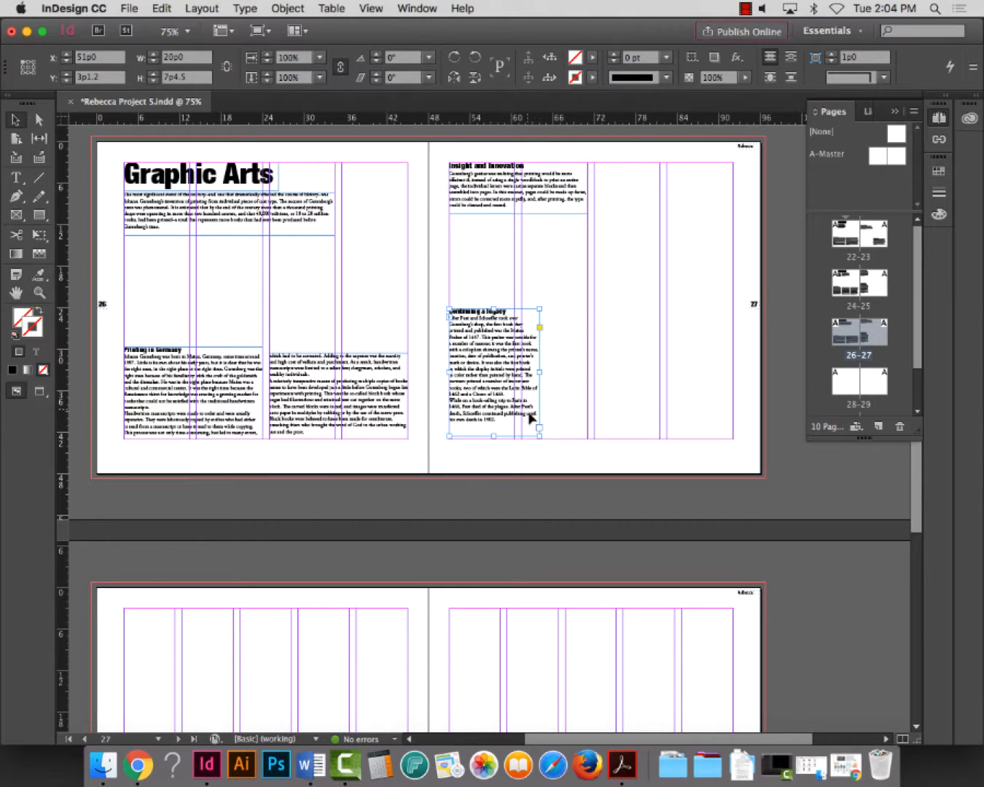
pyautogui.moveTo(540, 432); pyautogui.dragTo(660, 387)
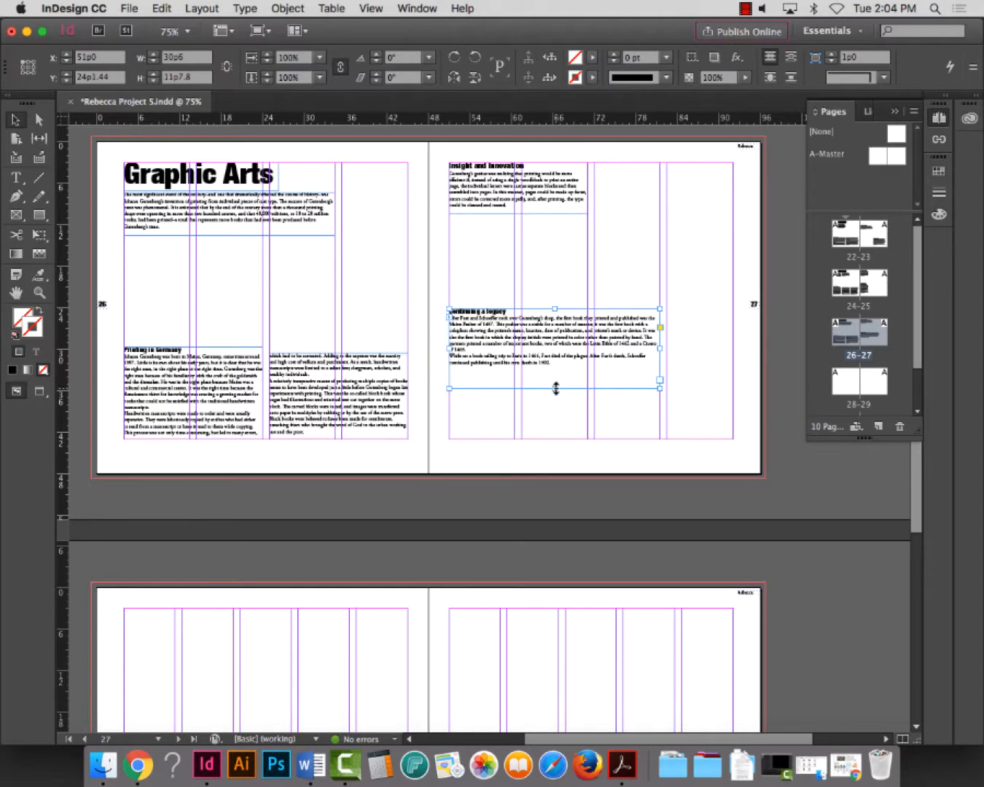
pyautogui.moveTo(555, 388); pyautogui.dragTo(630, 414)
pyautogui.click(823, 477)
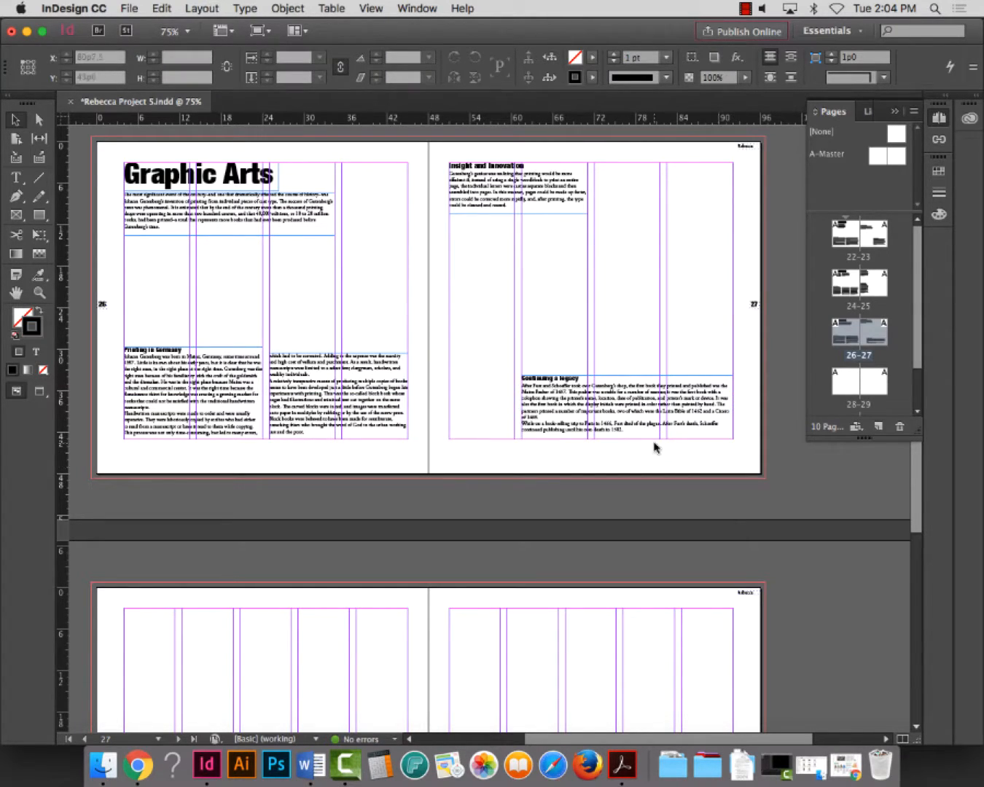
pyautogui.click(621, 404)
pyautogui.moveTo(623, 405); pyautogui.dragTo(661, 427)
# Delete page 26's second body frame and extend the Printing in Germany frame down columns three and four, 20p0 by about 25p2
pyautogui.moveTo(204, 377); pyautogui.dragTo(352, 289)
pyautogui.click(350, 394)
pyautogui.press('Delete')
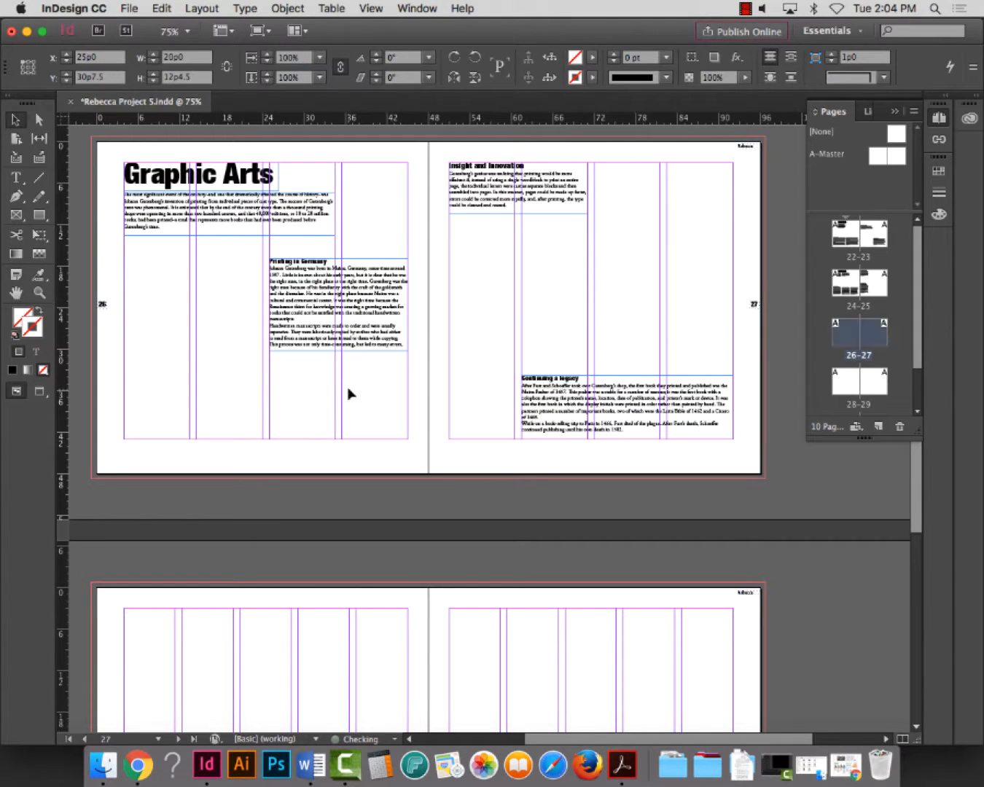
pyautogui.click(322, 339)
pyautogui.moveTo(339, 350); pyautogui.dragTo(339, 432)
pyautogui.moveTo(342, 337); pyautogui.dragTo(342, 343)
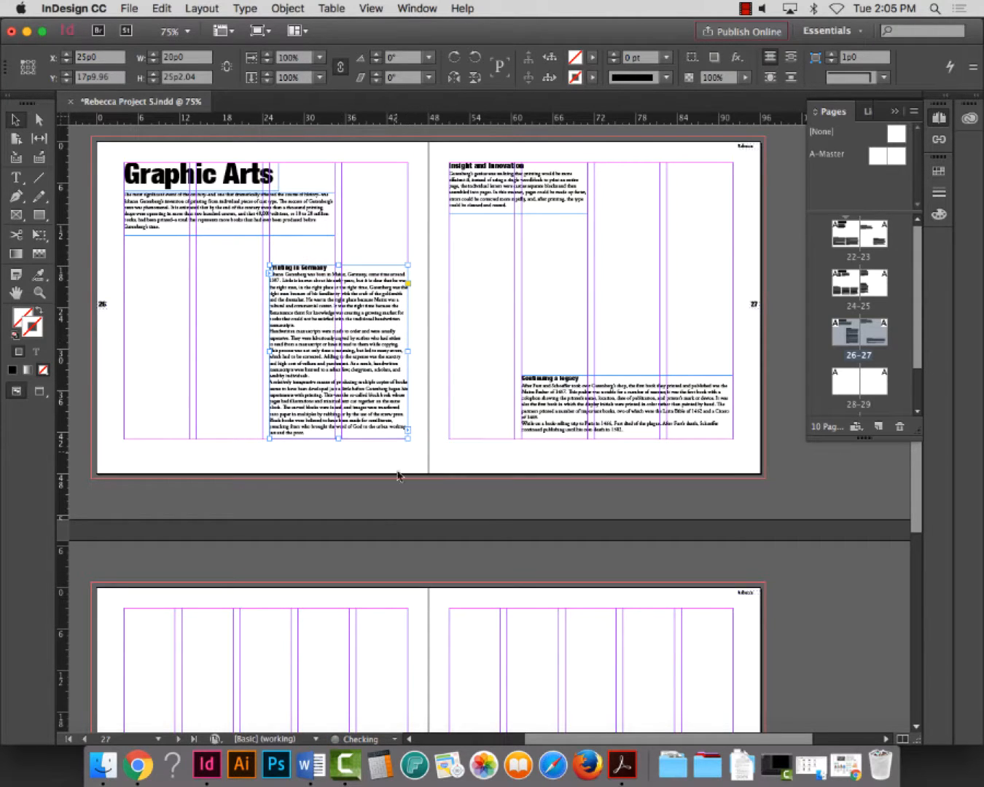
pyautogui.click(356, 468)
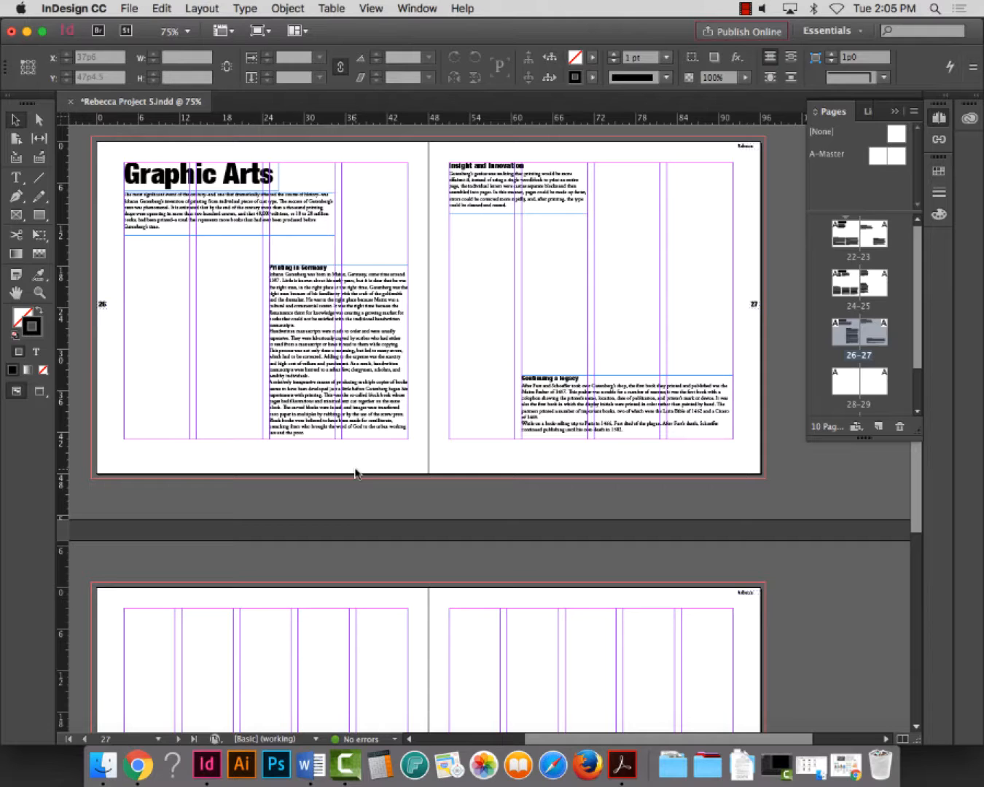
# Move the Printing in Germany frame to page 26's second and third columns and the intro frame across columns two to four
pyautogui.moveTo(344, 327); pyautogui.dragTo(199, 327)
pyautogui.click(593, 503)
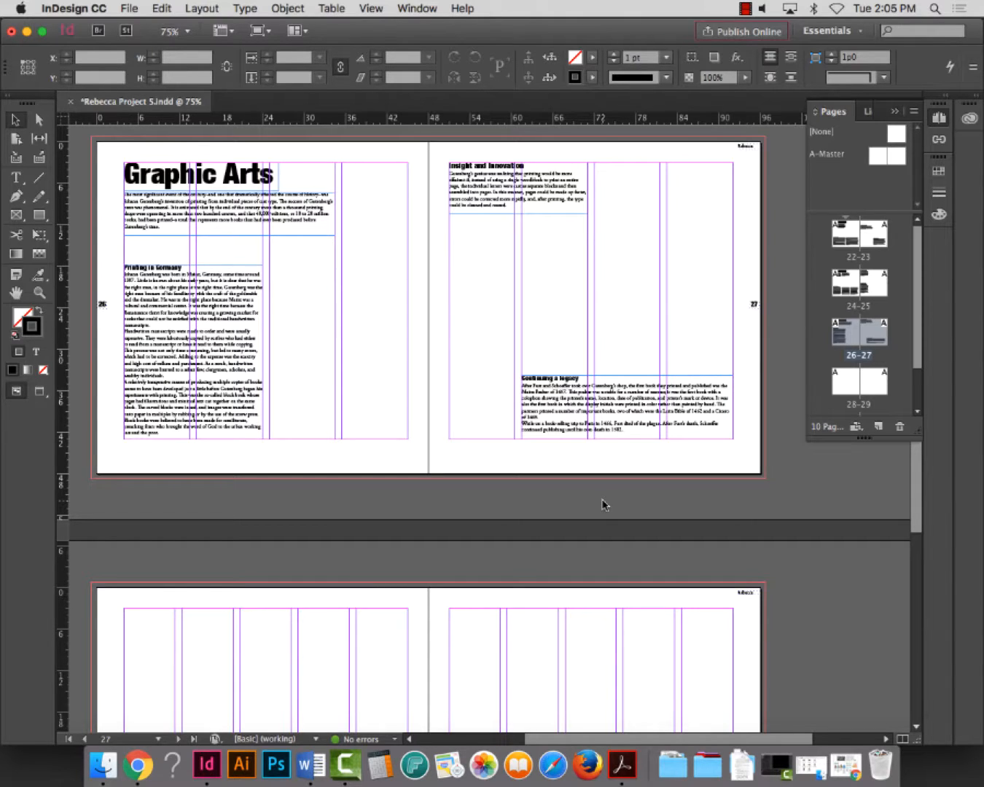
pyautogui.moveTo(207, 363); pyautogui.dragTo(271, 363)
pyautogui.moveTo(226, 235); pyautogui.dragTo(304, 251)
# Move the Graphic Arts title down on page 26 and rotate it 90° counterclockwise
pyautogui.click(185, 172)
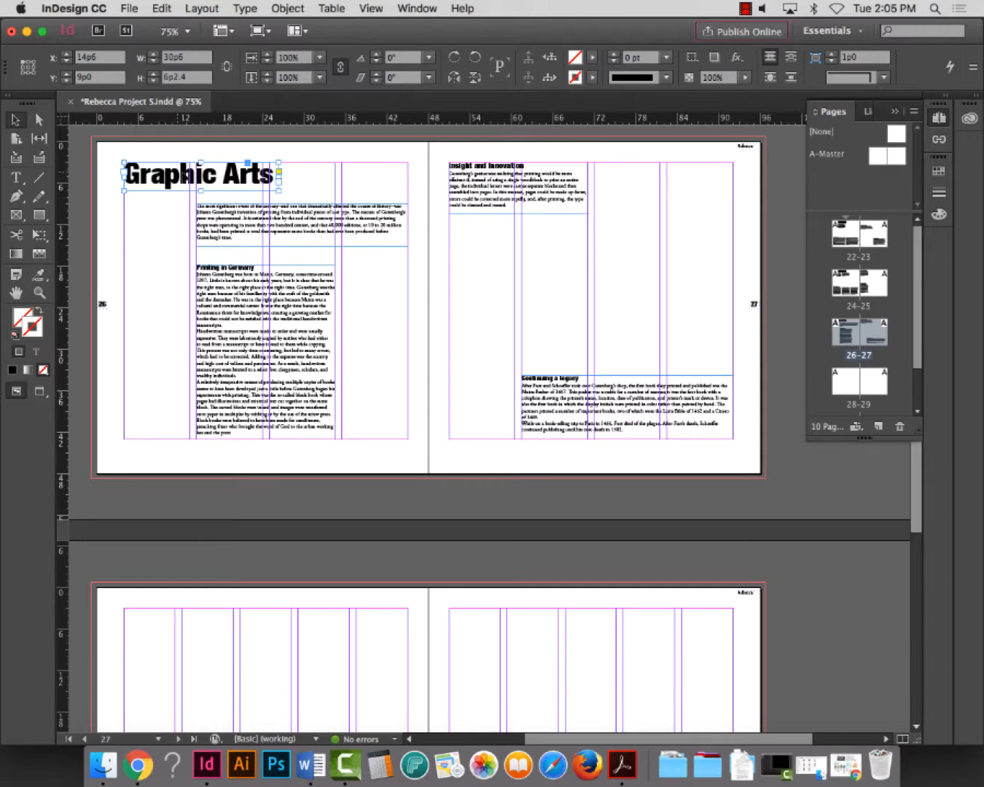
pyautogui.moveTo(193, 175); pyautogui.dragTo(210, 262)
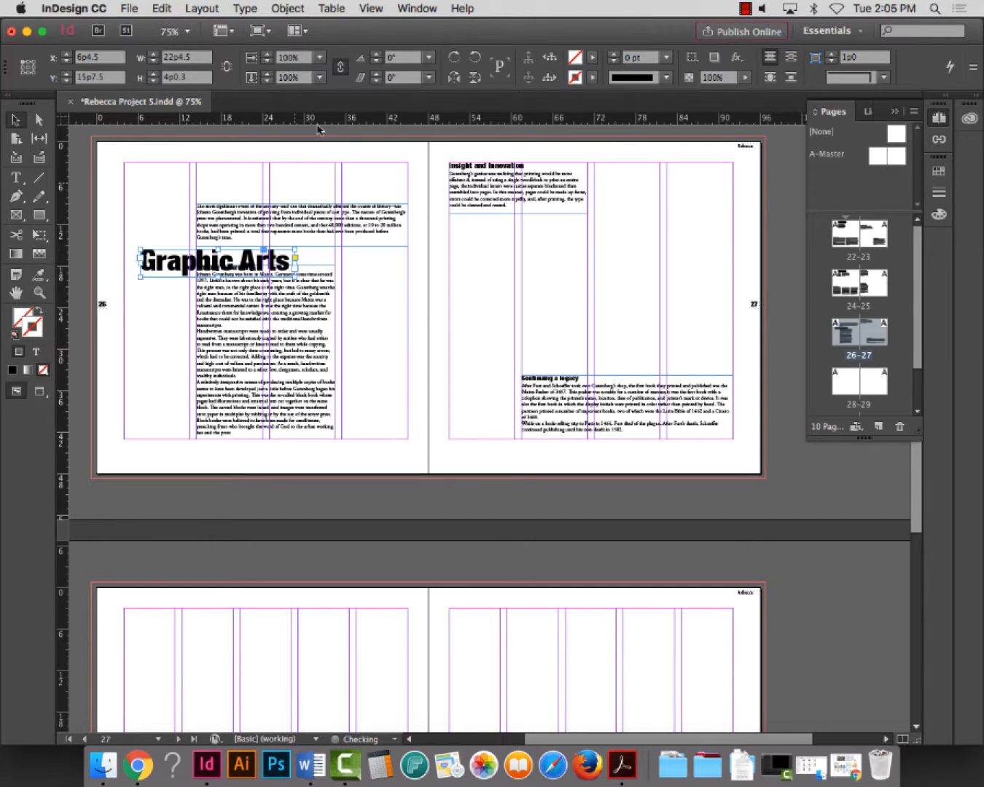
pyautogui.click(475, 60)
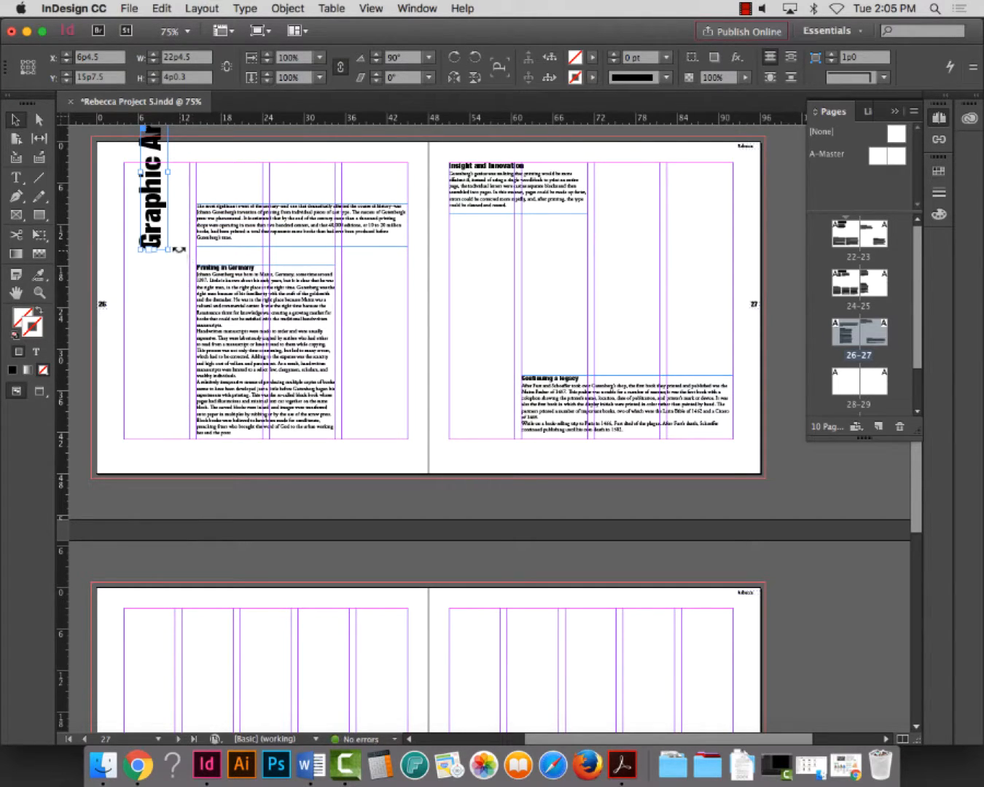
# Scale the rotated Graphic Arts title to about 51p10.5 by 9p4 and run it along page 26's outer edge
pyautogui.moveTo(169, 249); pyautogui.dragTo(174, 309)
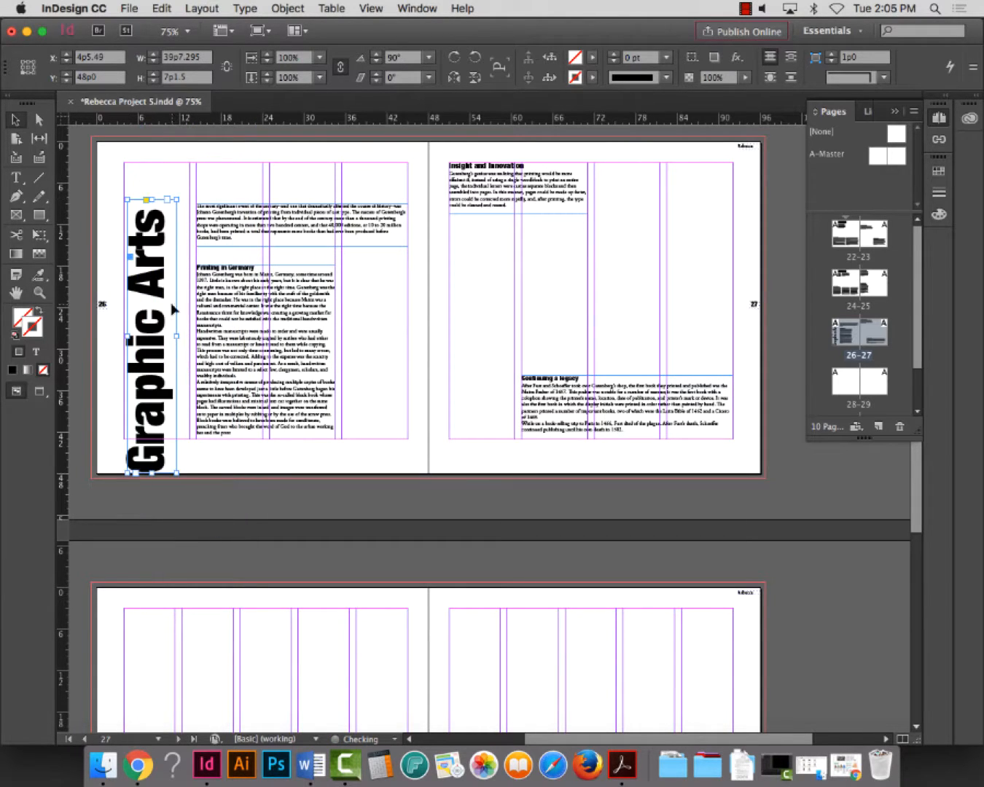
pyautogui.moveTo(123, 197); pyautogui.dragTo(97, 127)
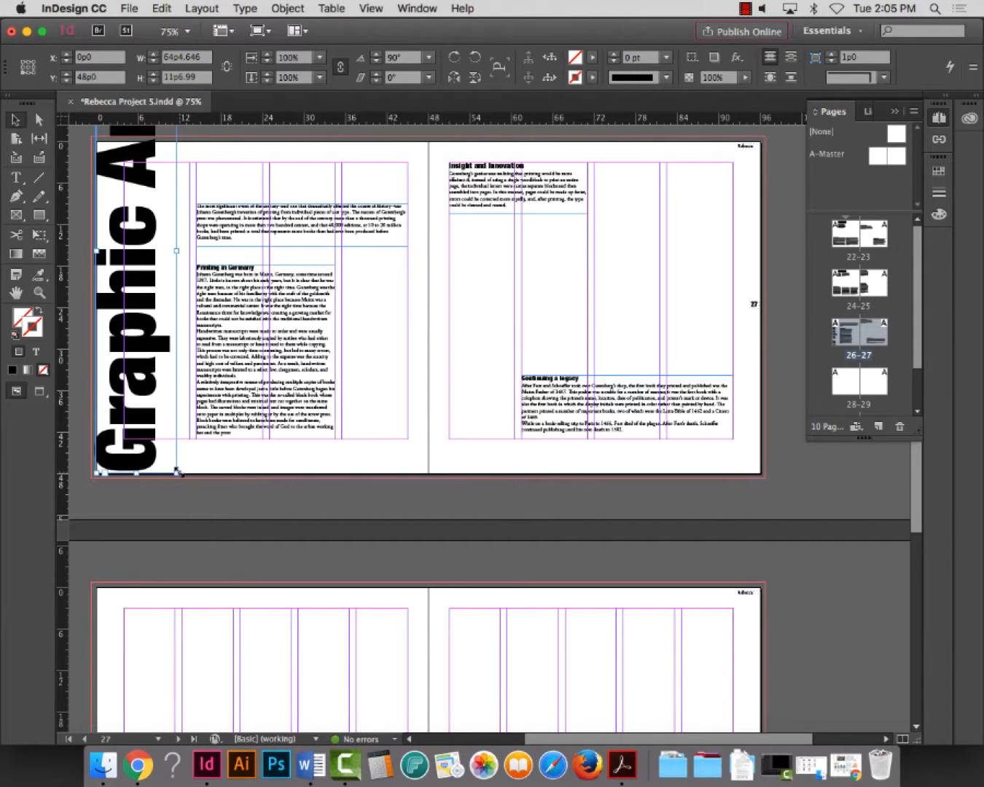
pyautogui.moveTo(177, 472); pyautogui.dragTo(169, 446)
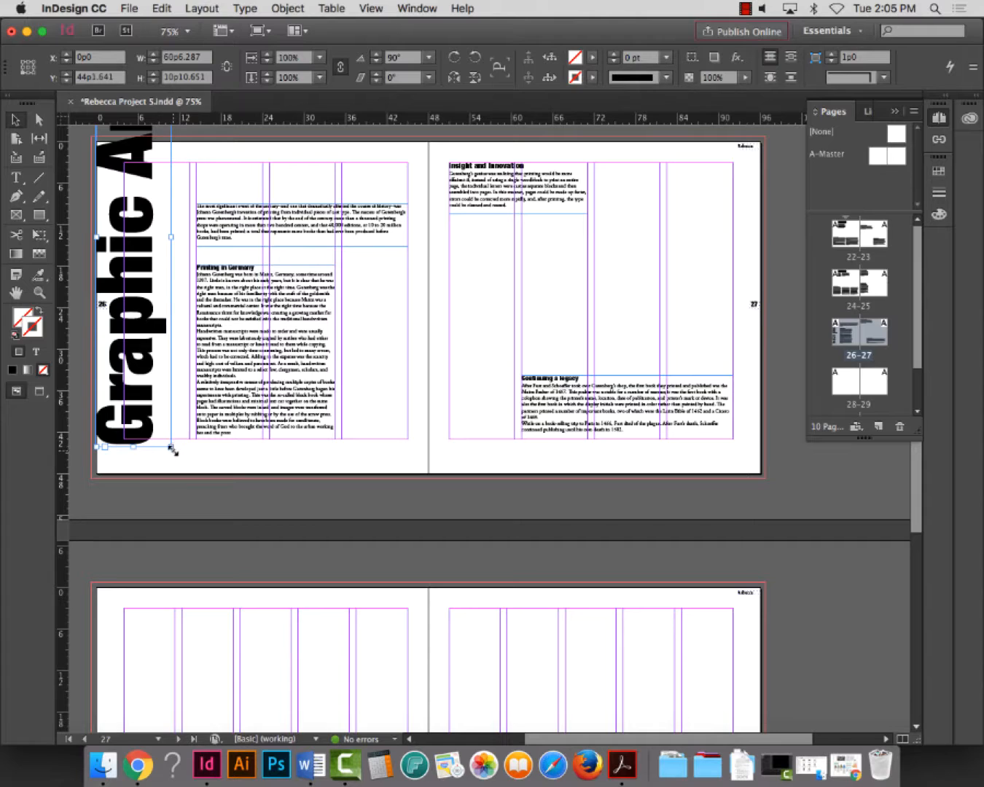
pyautogui.moveTo(171, 447); pyautogui.dragTo(164, 413)
pyautogui.moveTo(138, 286); pyautogui.dragTo(157, 368)
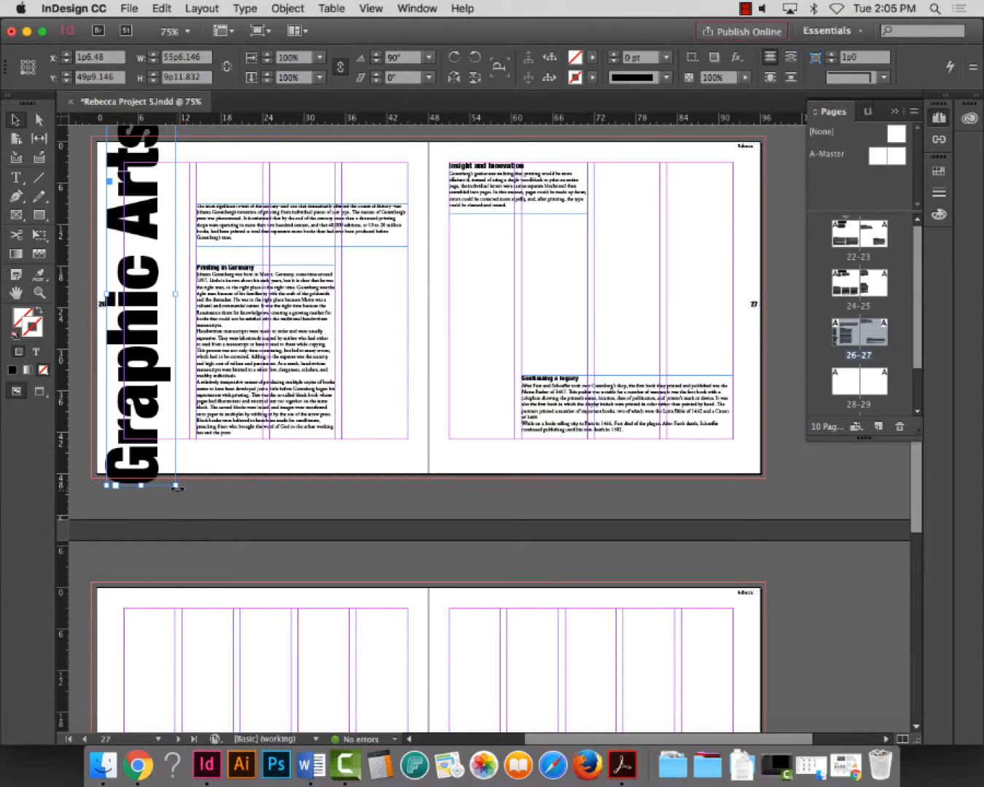
pyautogui.moveTo(176, 485); pyautogui.dragTo(171, 460)
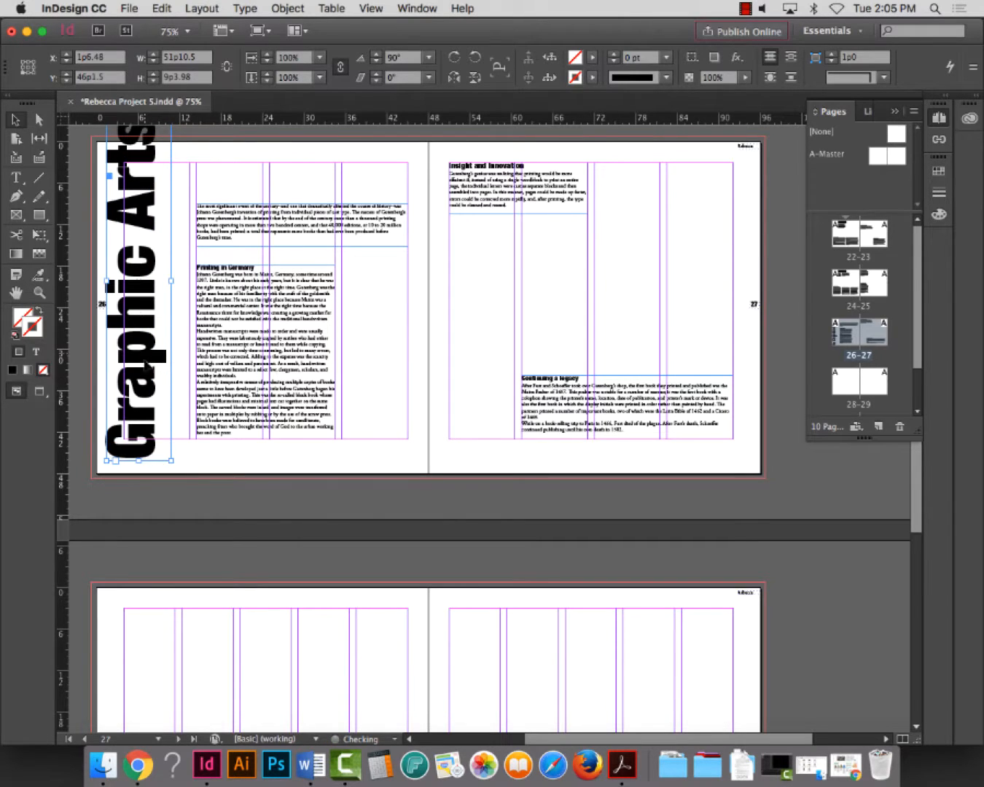
pyautogui.moveTo(146, 368)
pyautogui.mouseDown()
pyautogui.moveTo(146, 392)
pyautogui.moveTo(141, 377)
pyautogui.mouseUp()
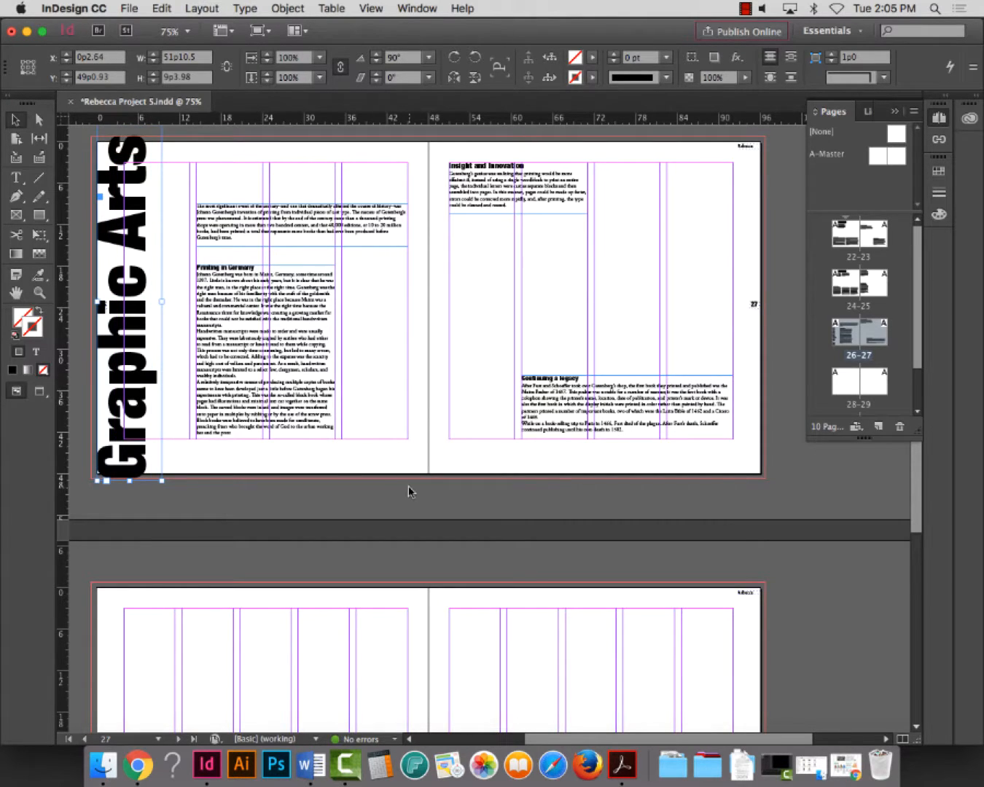
# Switch to Preview mode and nudge the rotated title slightly toward the page's outer edge, to X 0p0.64
pyautogui.press('w')
pyautogui.click(360, 535)
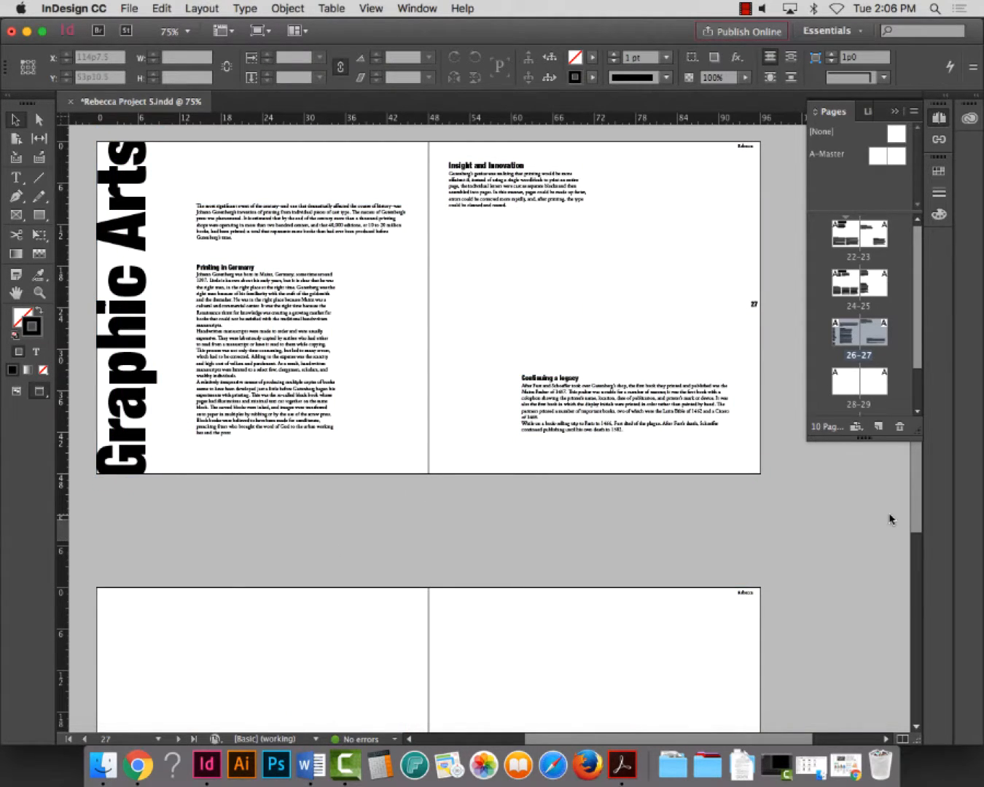
pyautogui.click(133, 324)
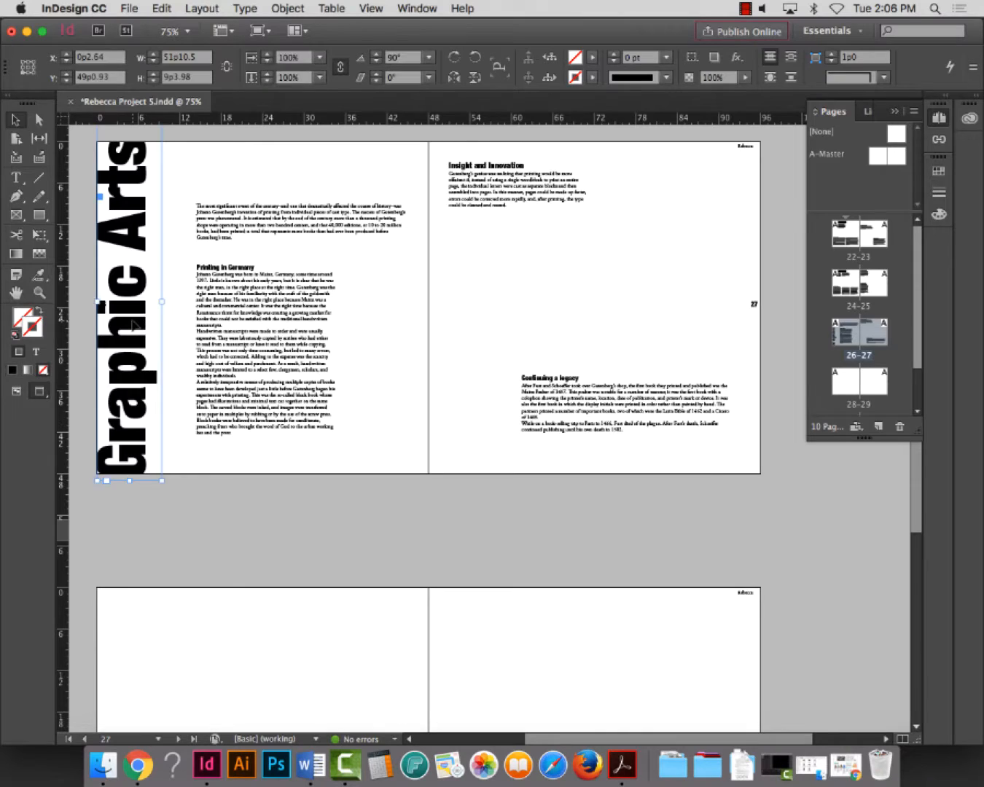
pyautogui.click(301, 519)
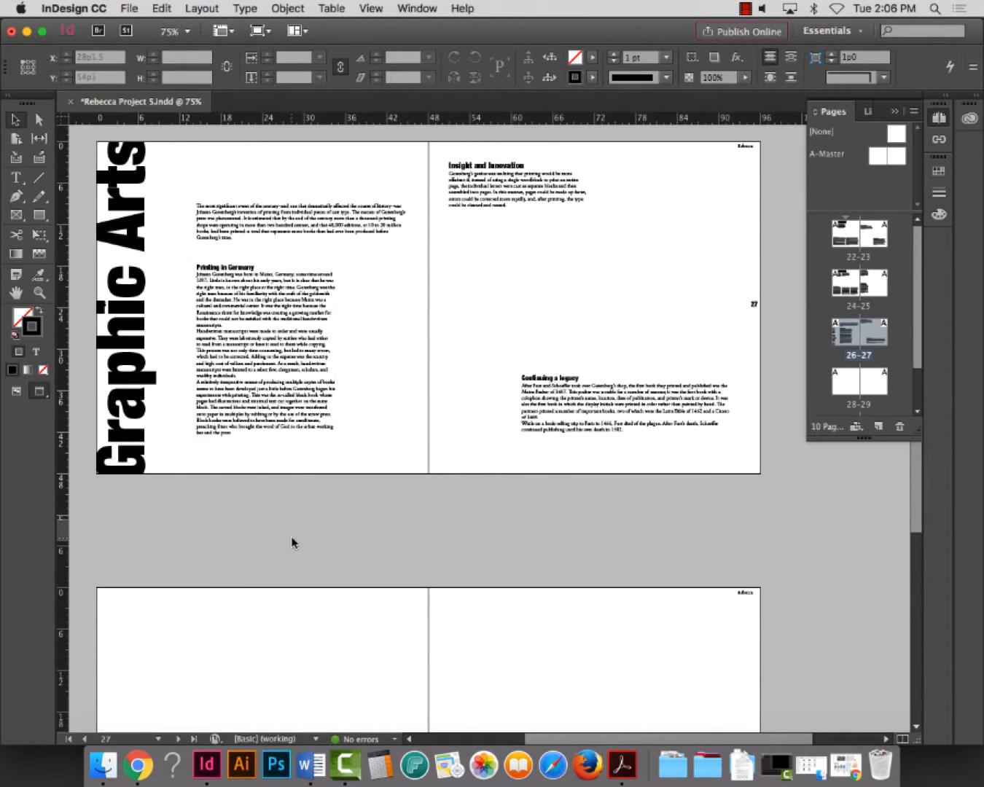
# Apply Small Caps to the entire rotated Graphic Arts title
pyautogui.click(138, 398)
pyautogui.doubleClick(134, 393)
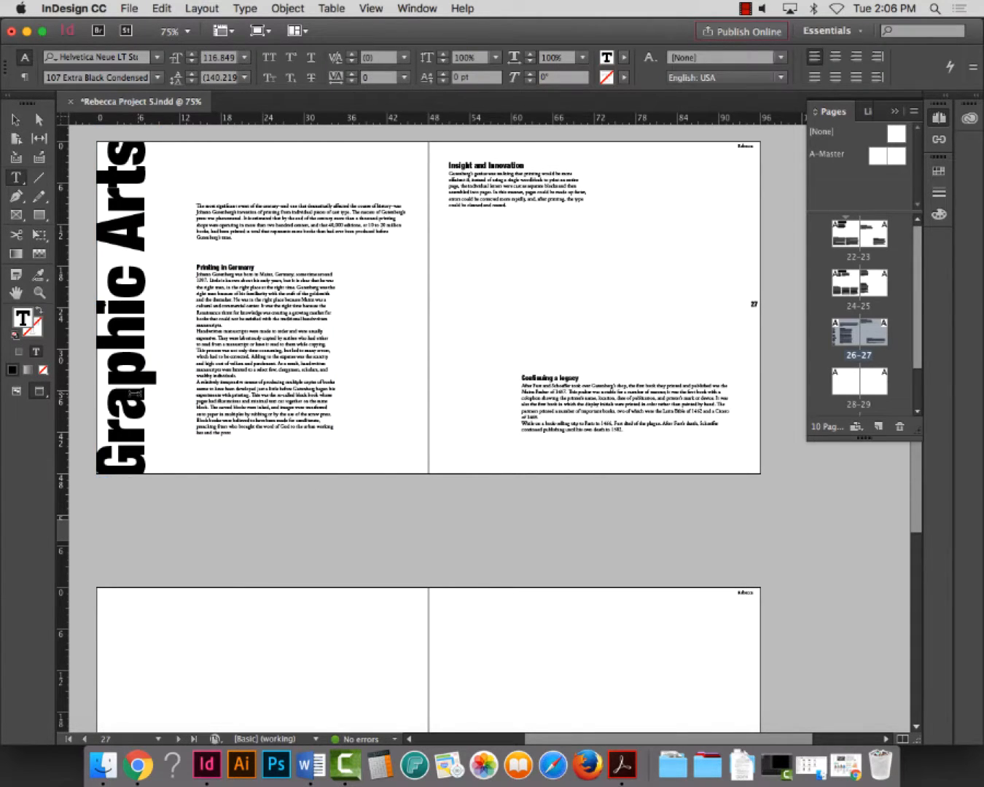
pyautogui.press('super+a')
pyautogui.click(291, 78)
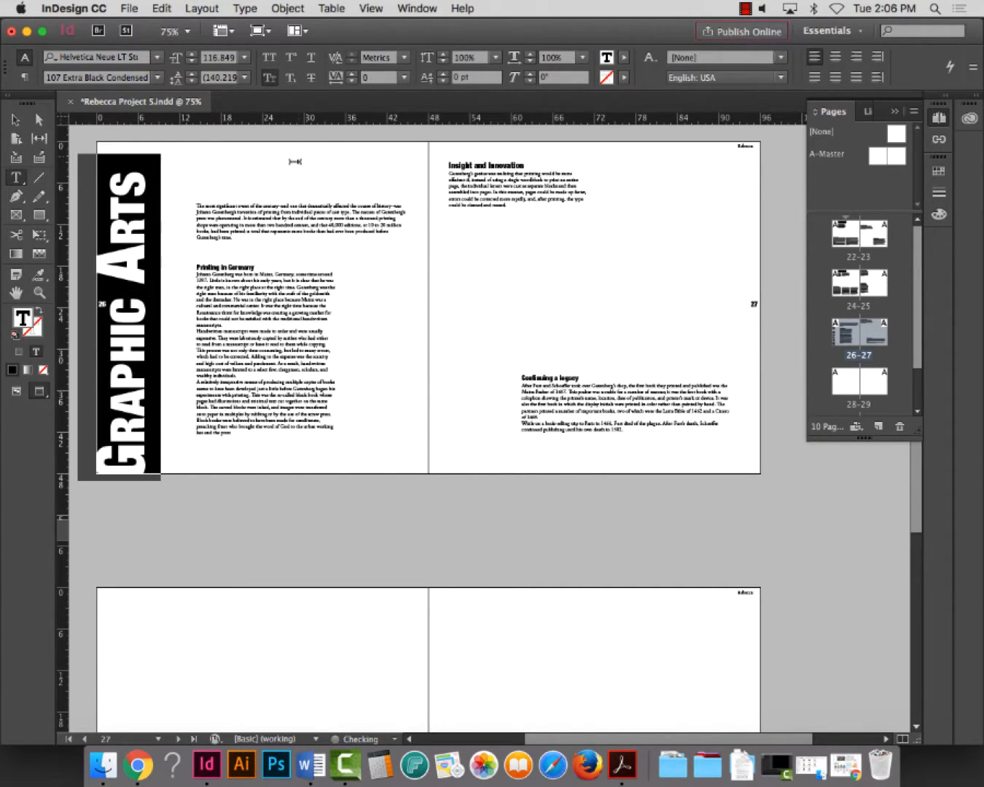
pyautogui.click(15, 121)
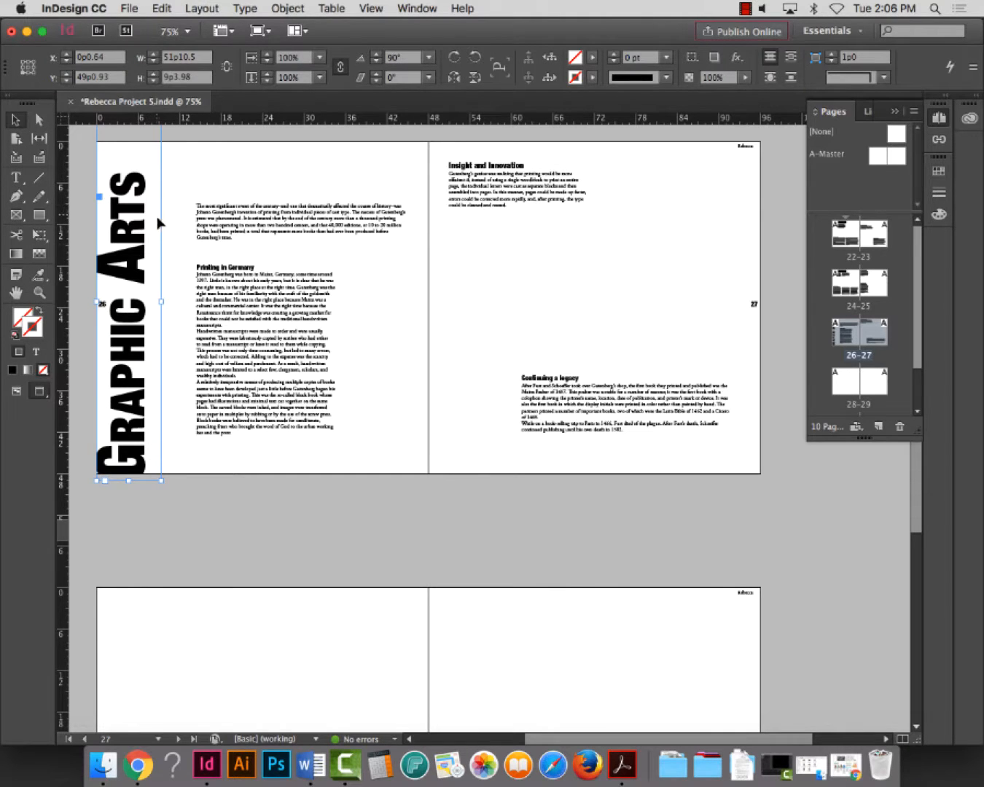
# Fit the title frame to its text and scale both to about 49p10 by 8p2.6, filling the page height
pyautogui.scroll(-1, 164, 220)
pyautogui.scroll(4, 166, 247)
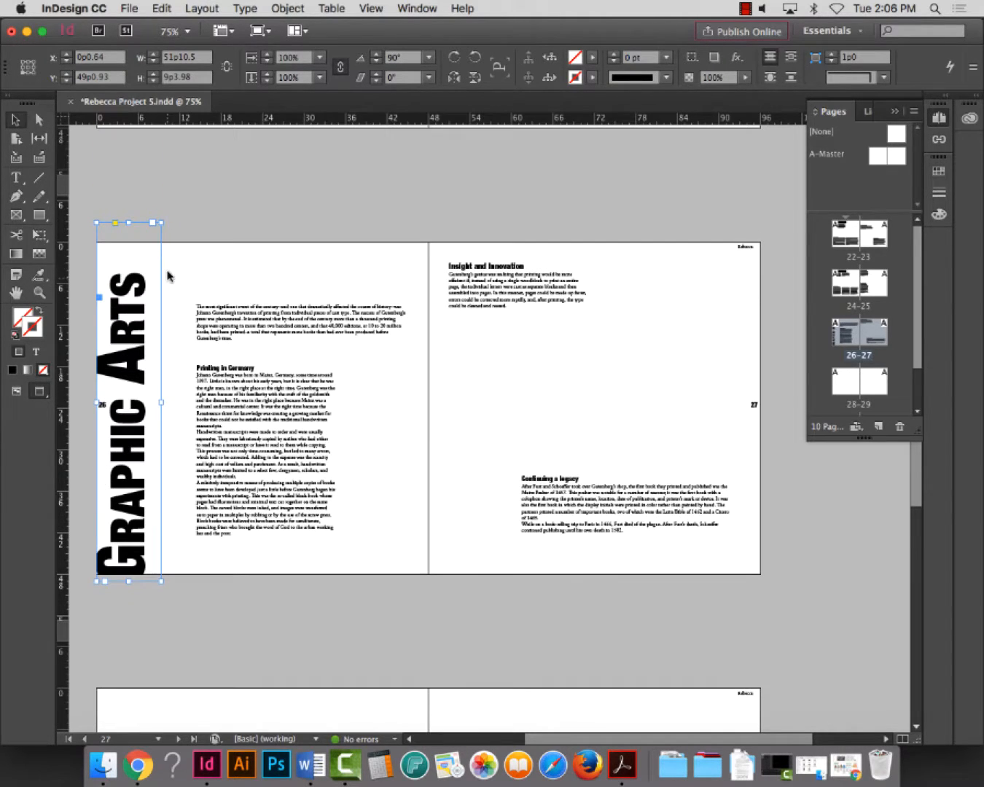
pyautogui.doubleClick(161, 220)
pyautogui.moveTo(226, 426); pyautogui.dragTo(148, 427)
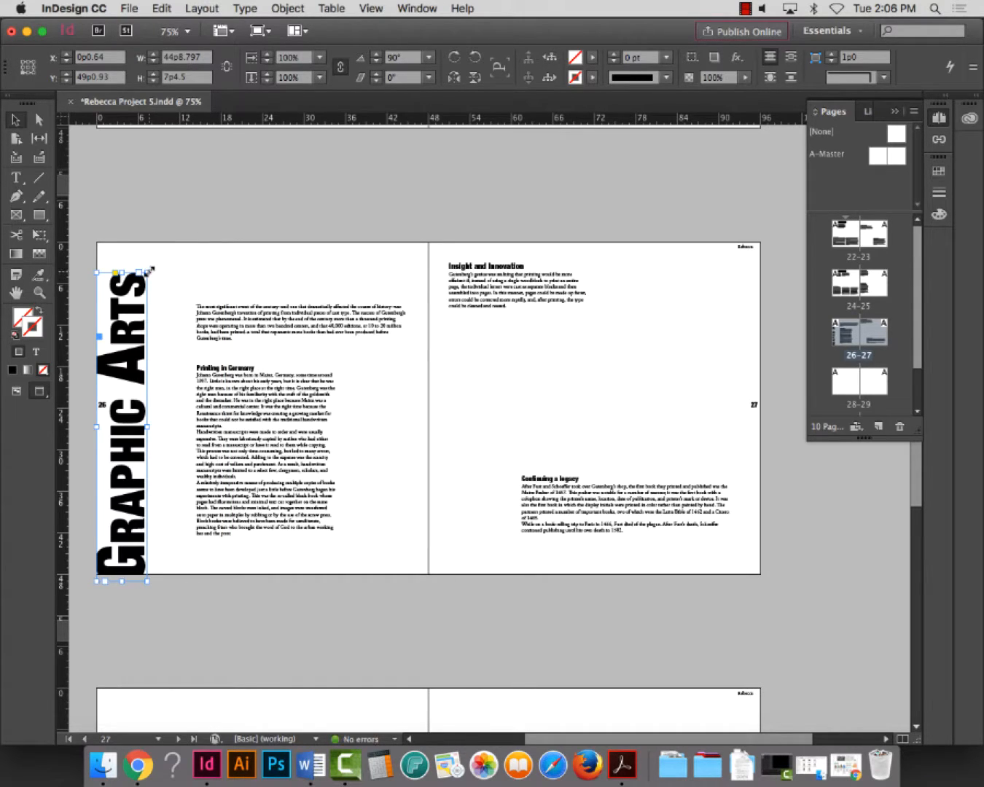
pyautogui.moveTo(149, 271)
pyautogui.mouseDown()
pyautogui.moveTo(163, 248)
pyautogui.moveTo(153, 279)
pyautogui.mouseUp()
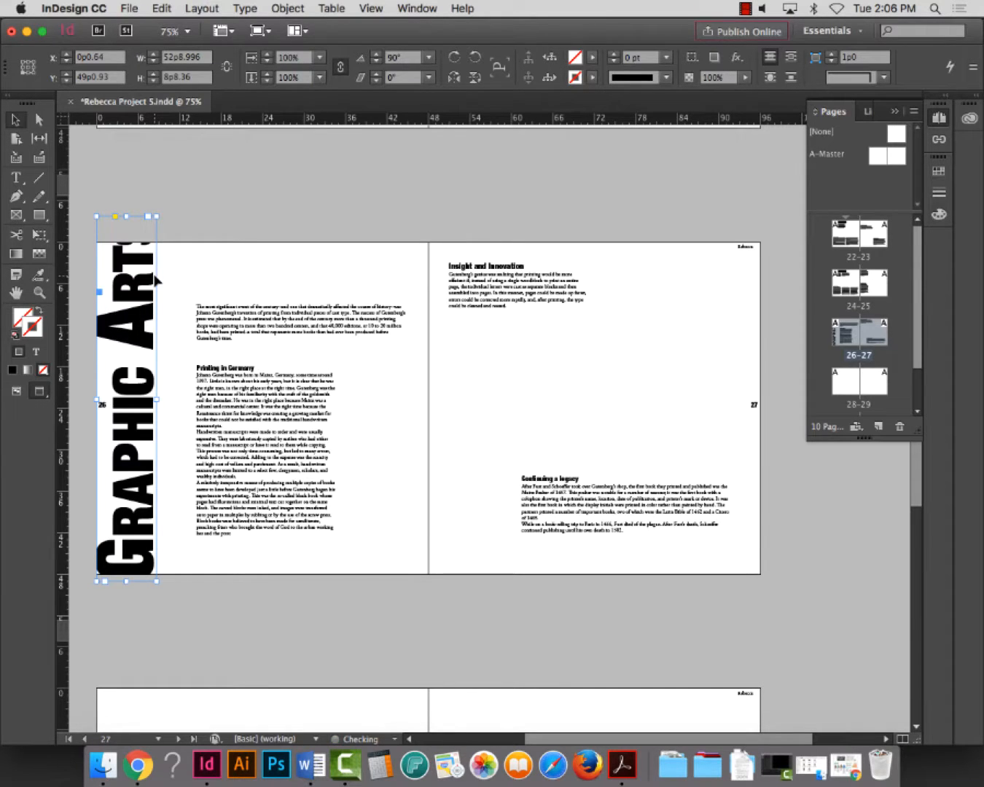
pyautogui.moveTo(159, 214); pyautogui.dragTo(151, 235)
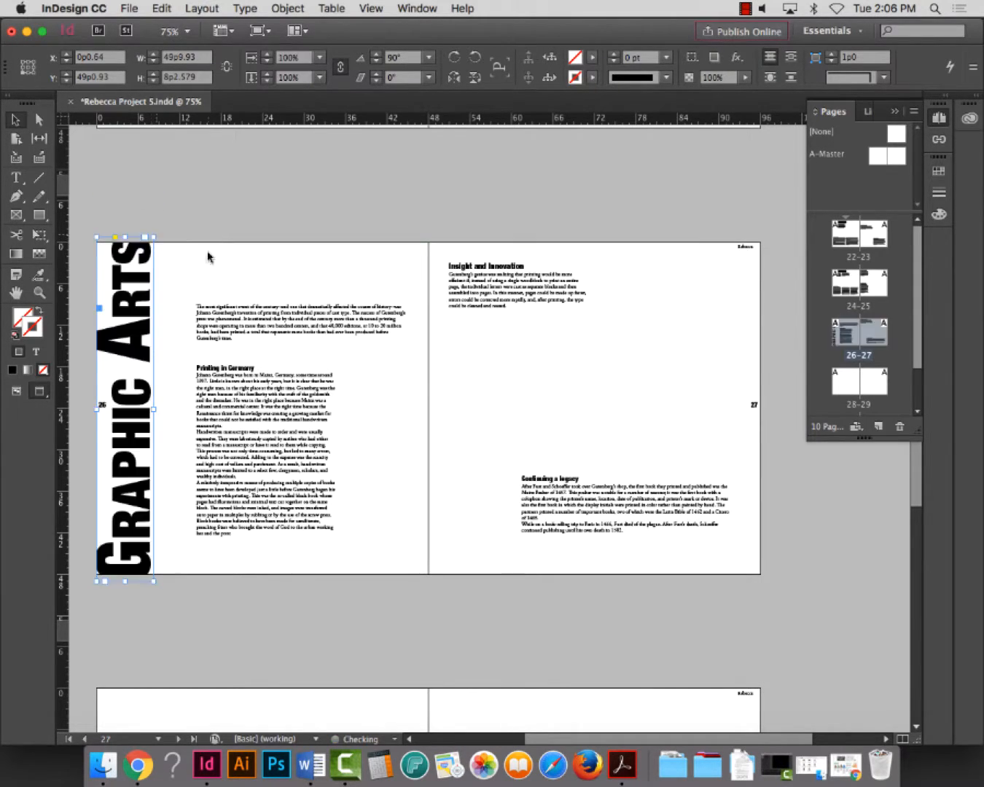
# Set a 26 pt baseline shift on the letters after the G in the title's first word
pyautogui.doubleClick(148, 481)
pyautogui.doubleClick(147, 481)
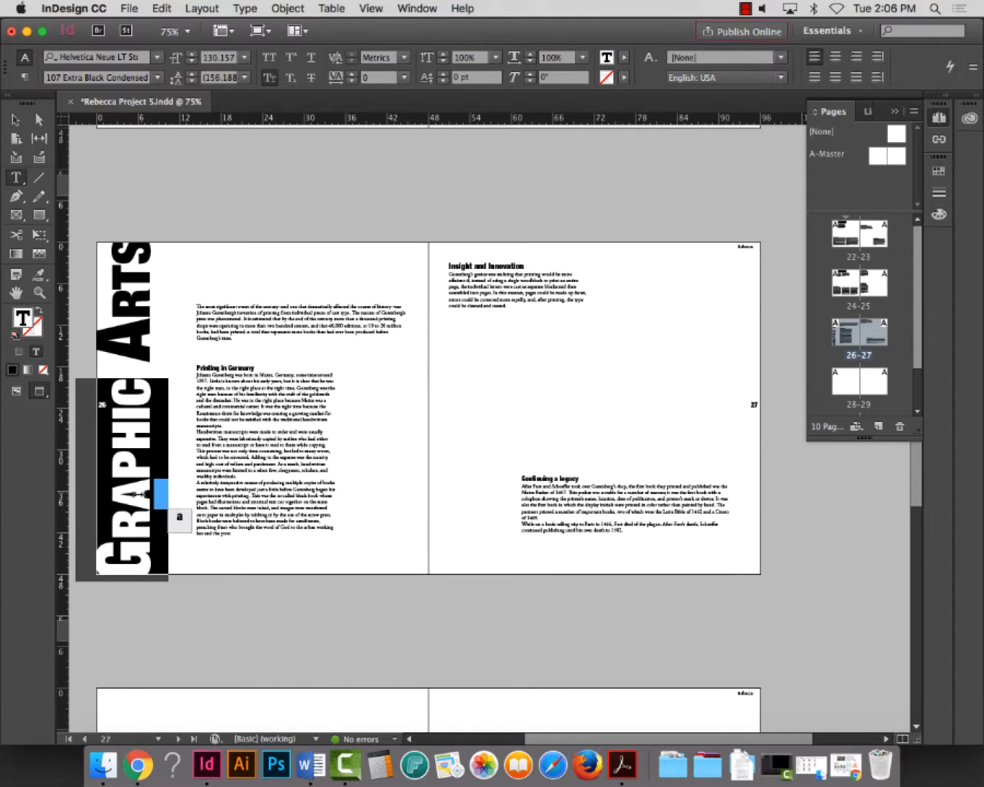
pyautogui.moveTo(144, 538); pyautogui.dragTo(148, 382)
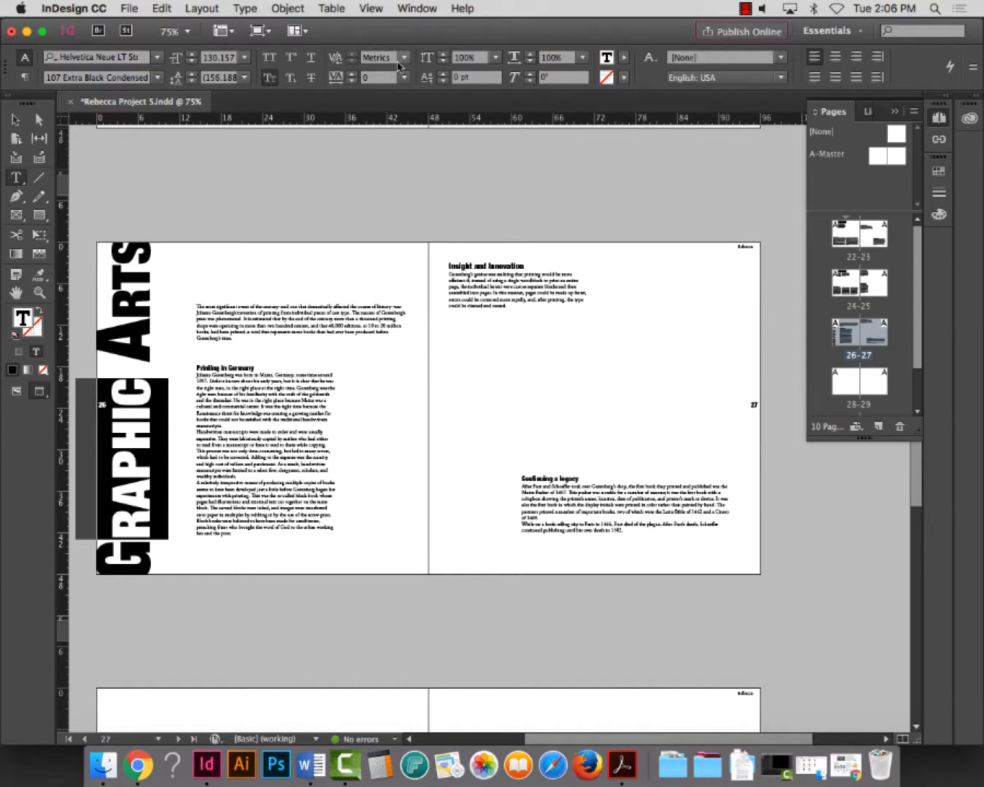
pyautogui.moveTo(443, 78); pyautogui.dragTo(444, 78)
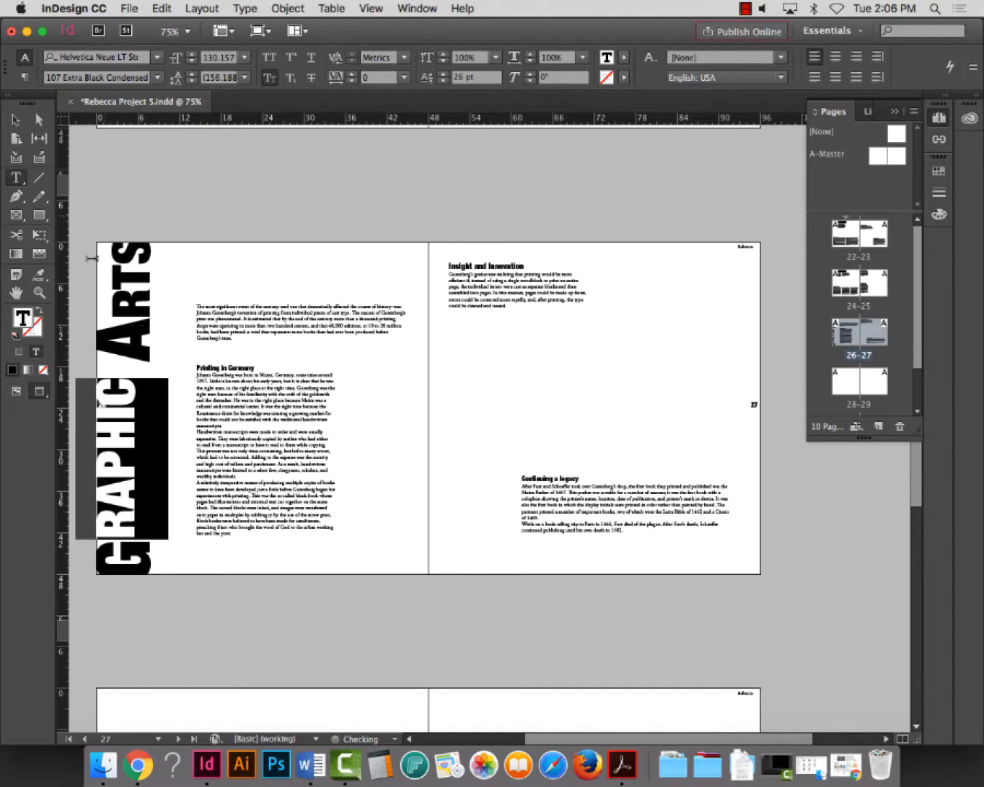
# Set the same 26 pt baseline shift on the letters after the A in the title's second word
pyautogui.moveTo(134, 318); pyautogui.dragTo(150, 247)
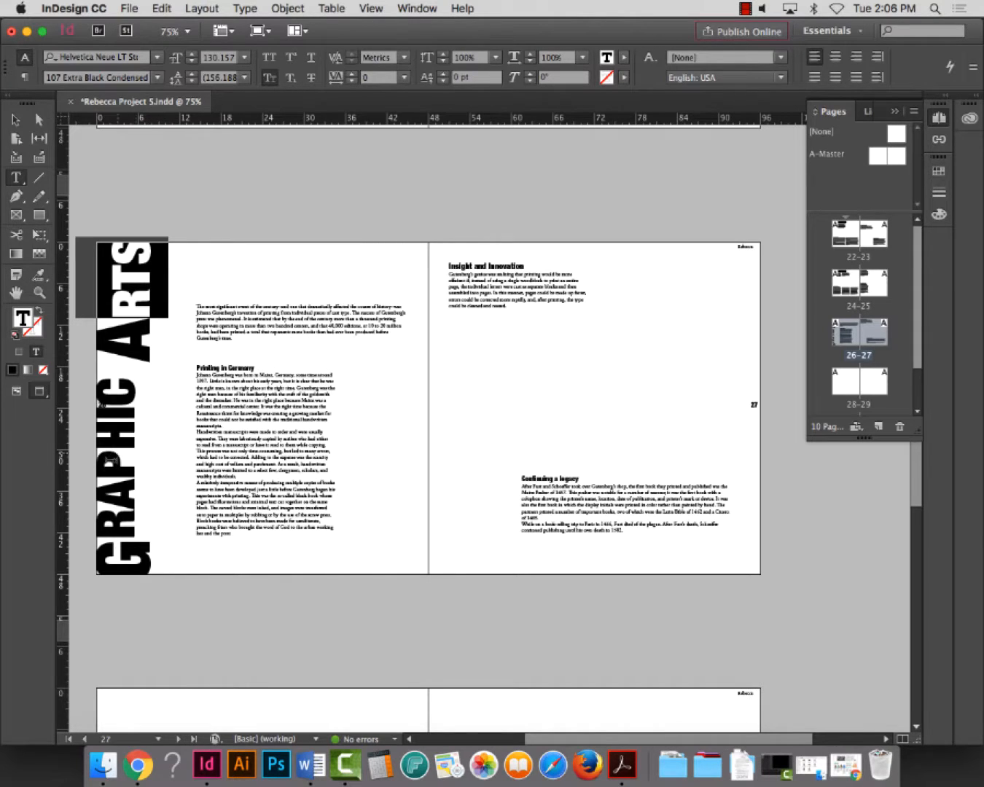
pyautogui.moveTo(125, 539); pyautogui.dragTo(138, 386)
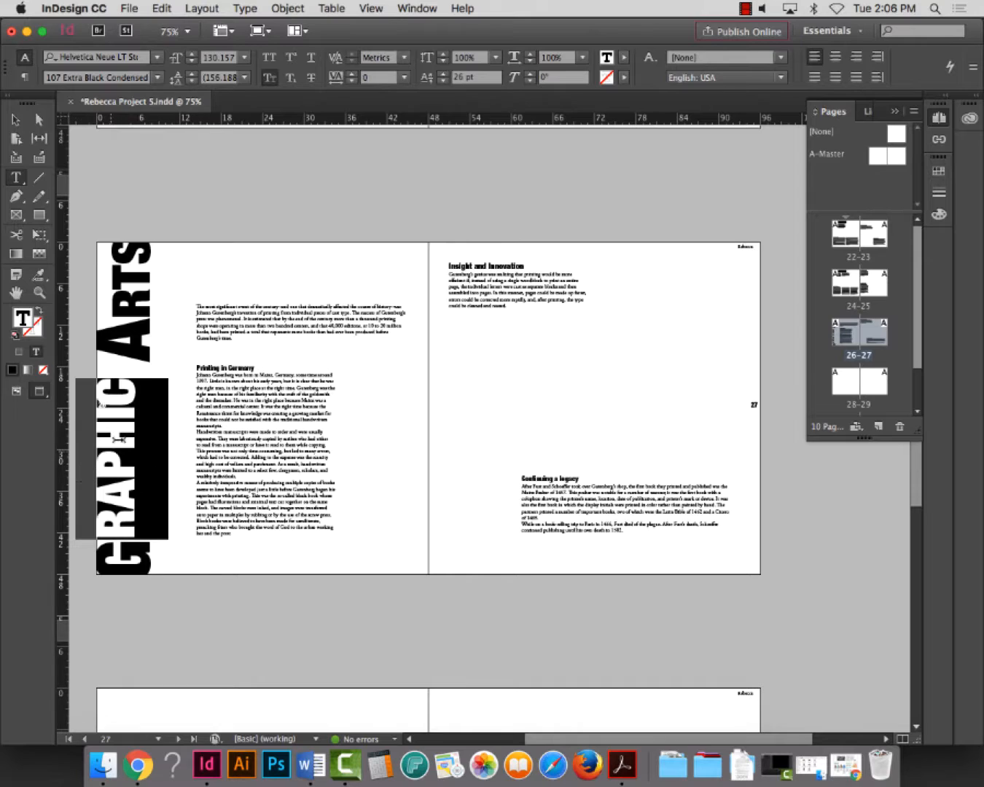
pyautogui.moveTo(133, 315); pyautogui.dragTo(147, 239)
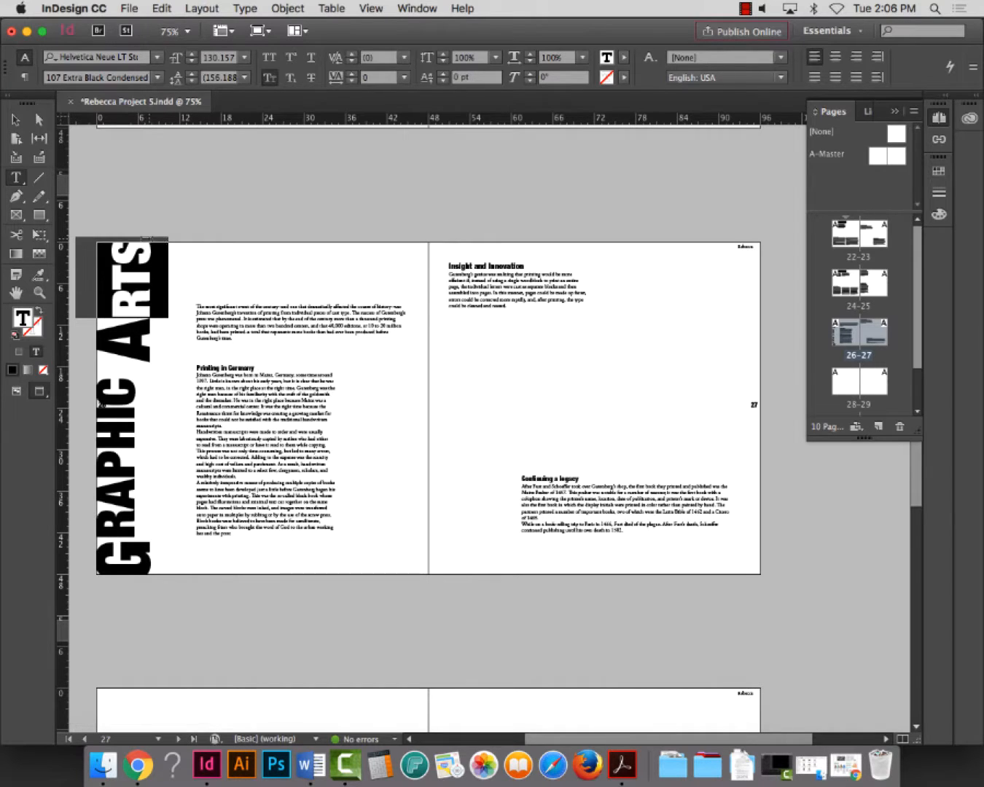
pyautogui.click(426, 80)
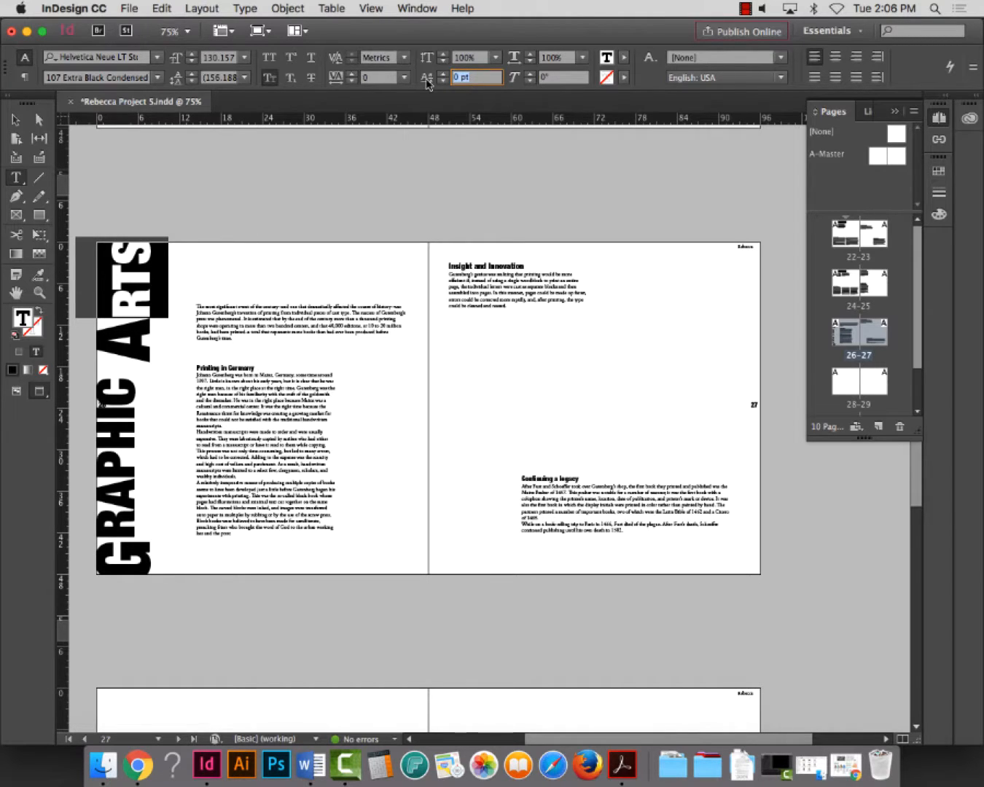
pyautogui.press('Tab')
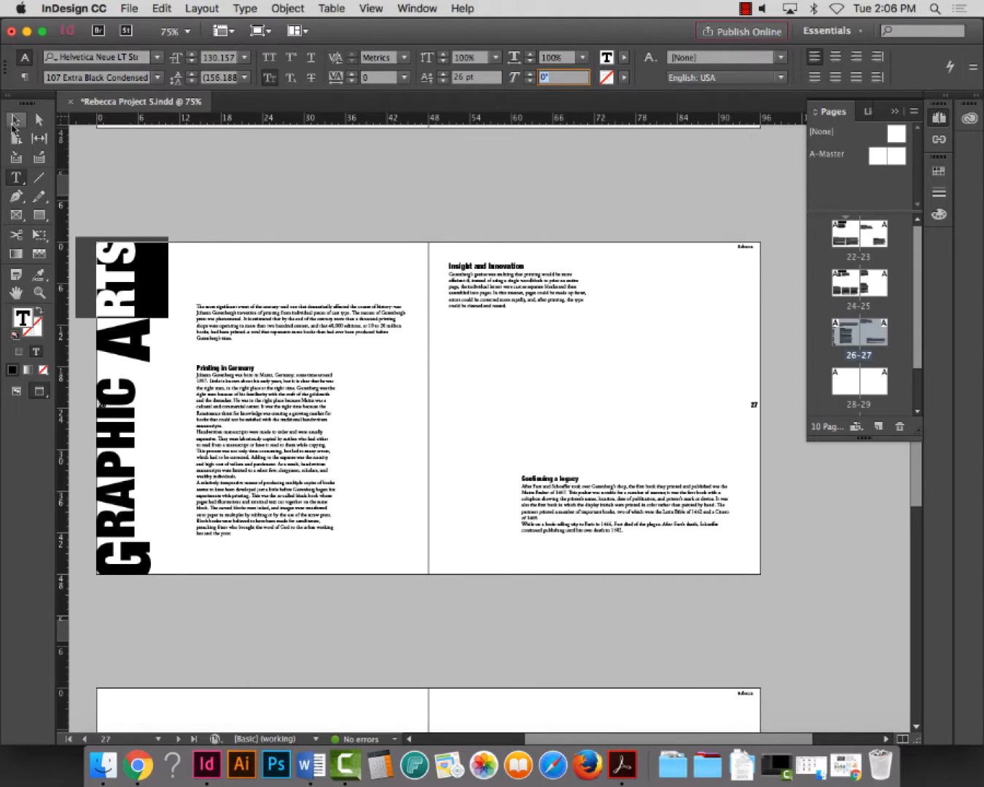
pyautogui.click(15, 119)
pyautogui.click(202, 192)
# Draw a vertical line about 11p2.7 long under the letters RTS of the rotated title and give it a 14 pt stroke
pyautogui.click(38, 176)
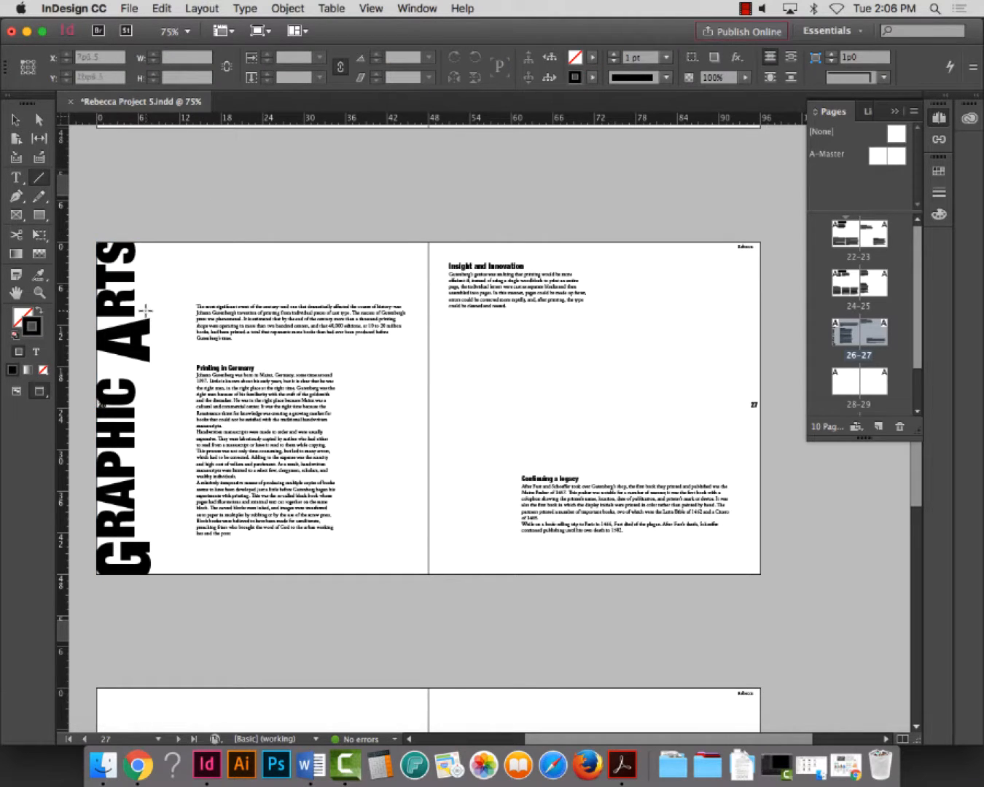
pyautogui.moveTo(144, 315); pyautogui.dragTo(146, 237)
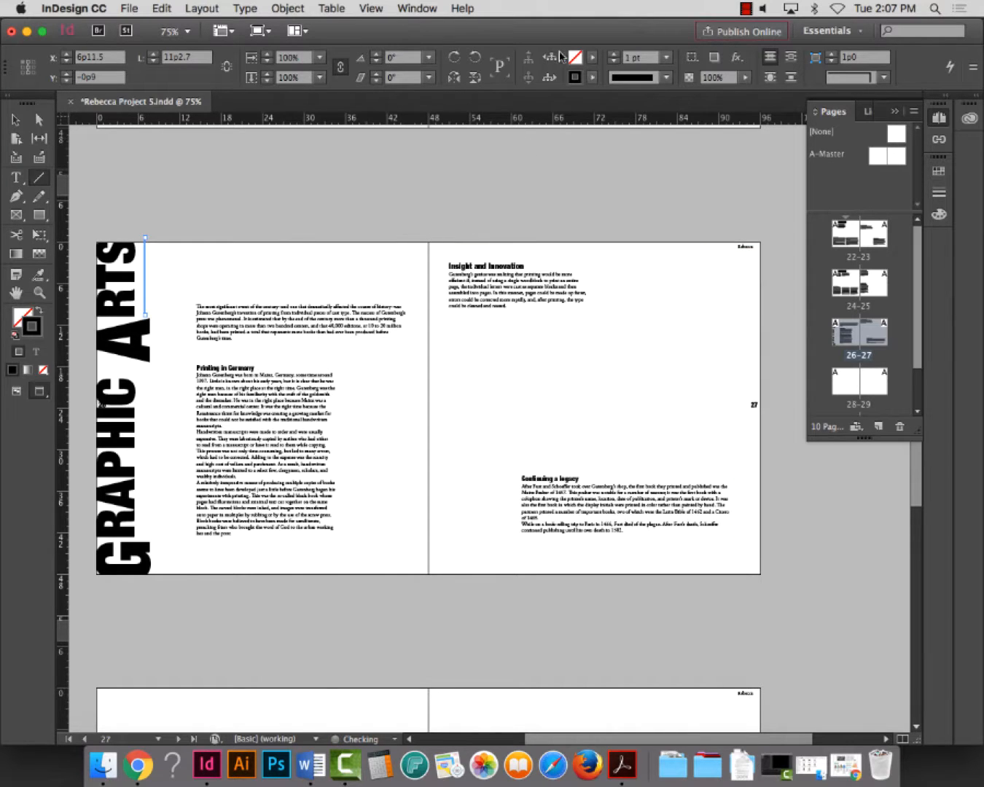
pyautogui.click(613, 55)
pyautogui.click(612, 54)
pyautogui.click(613, 55)
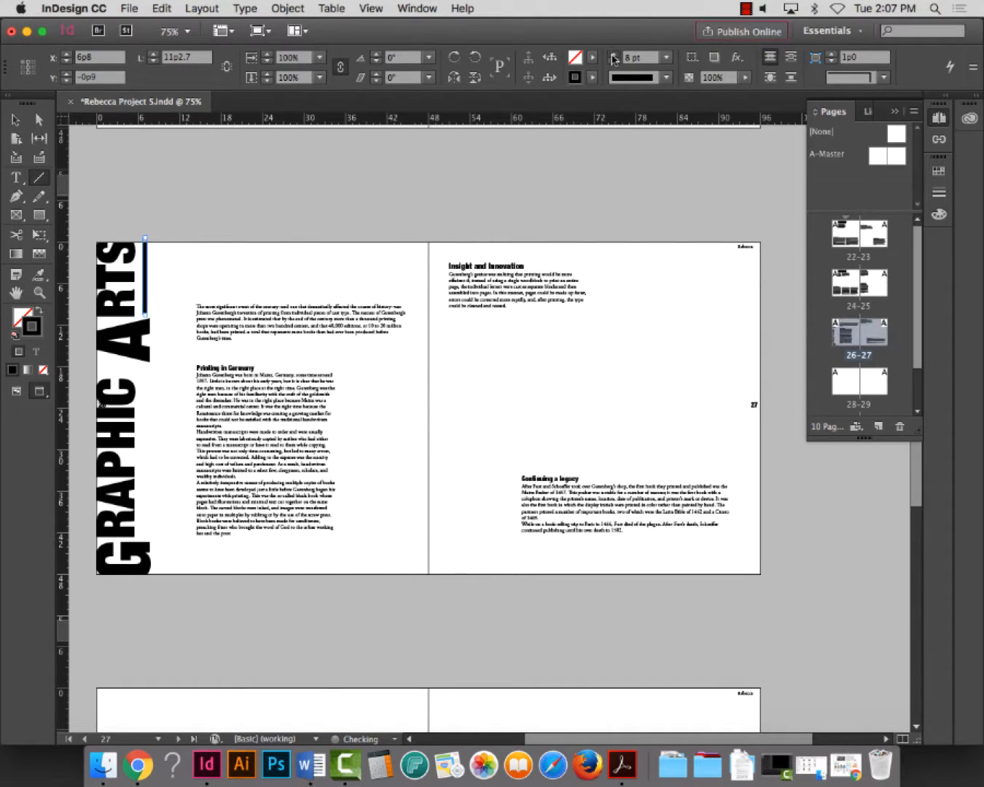
pyautogui.click(612, 54)
pyautogui.click(612, 55)
pyautogui.click(612, 55)
pyautogui.click(613, 55)
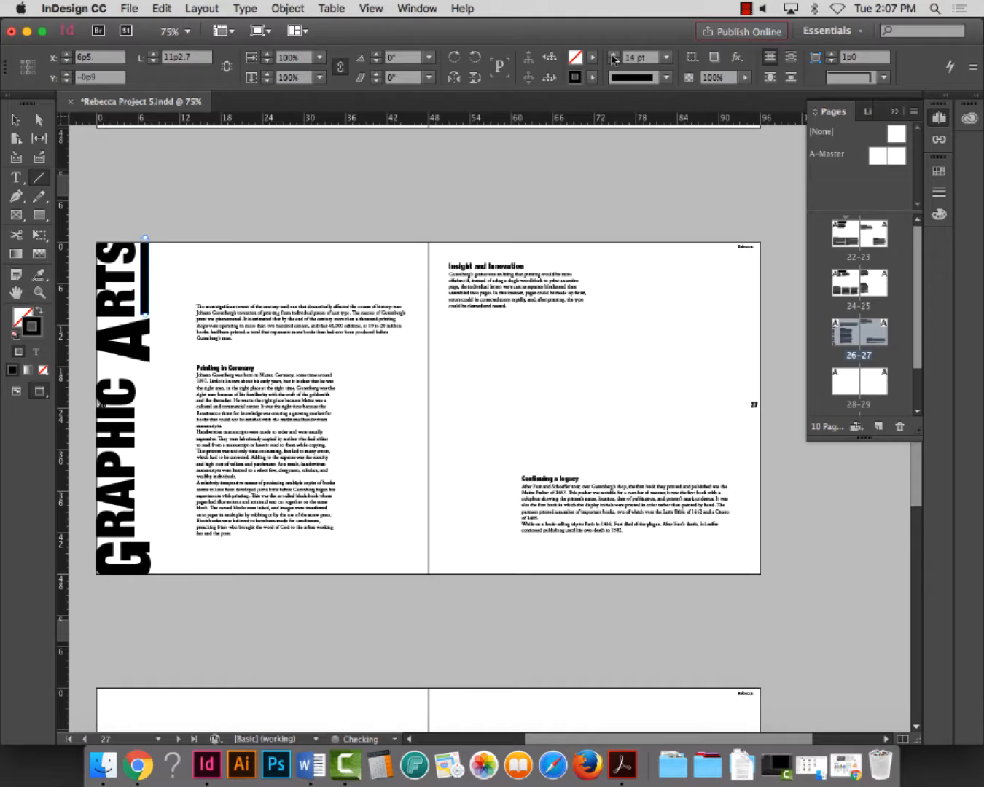
# Duplicate the 14 pt line under the raised letters after the G in the title's first word and resize the copy to span them
pyautogui.click(16, 119)
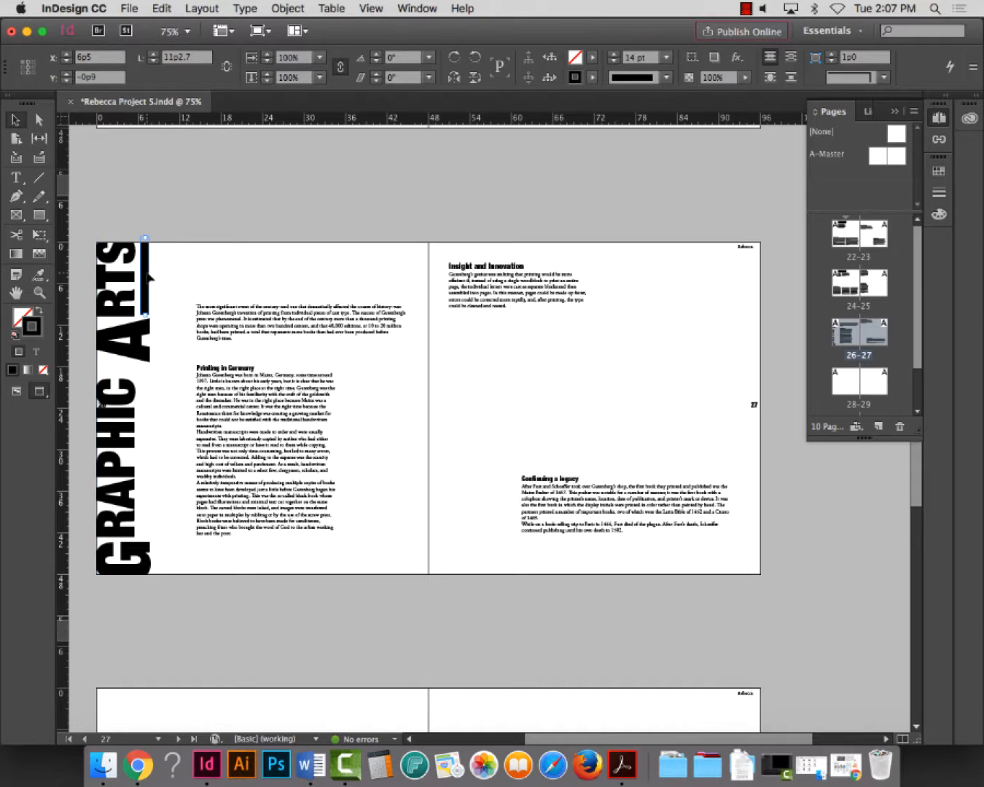
pyautogui.moveTo(148, 277); pyautogui.dragTo(144, 537)
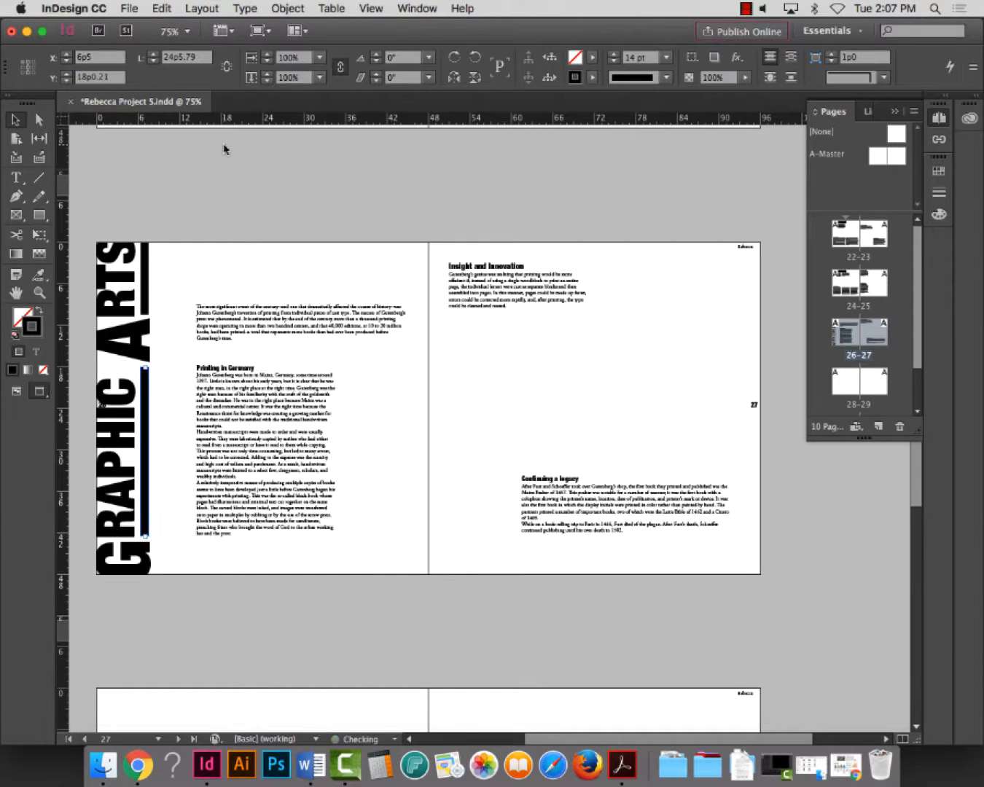
pyautogui.click(222, 150)
pyautogui.click(143, 372)
# Delete the space between the two words of the rotated title
pyautogui.doubleClick(139, 358)
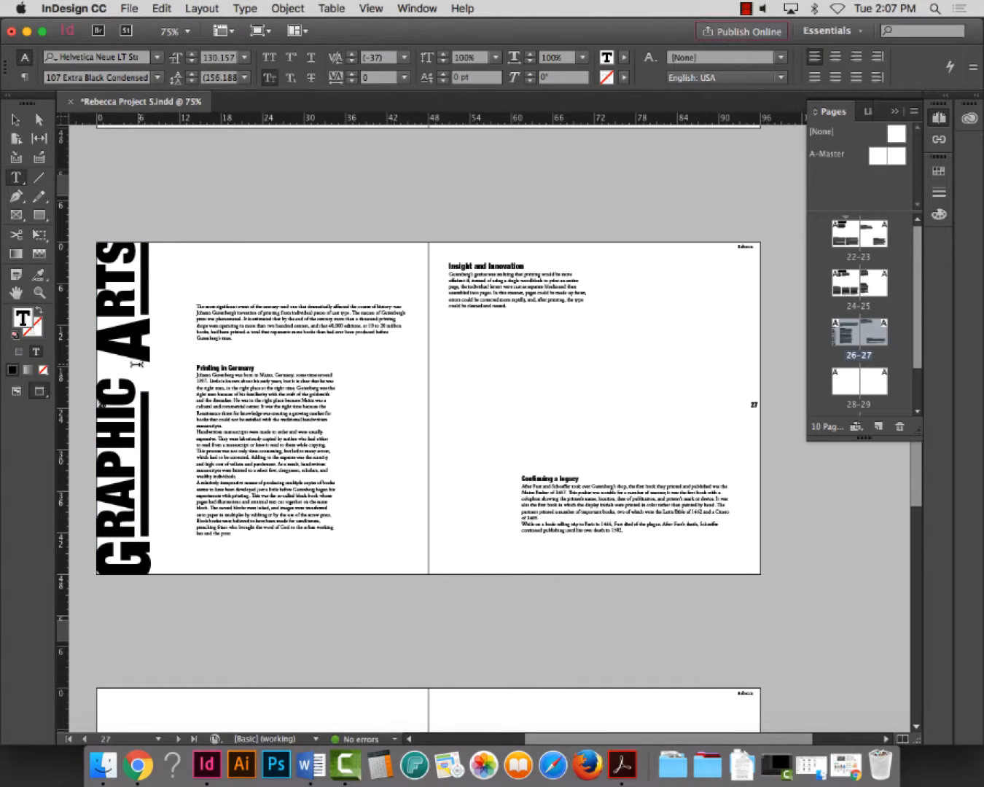
pyautogui.press('BackSpace')
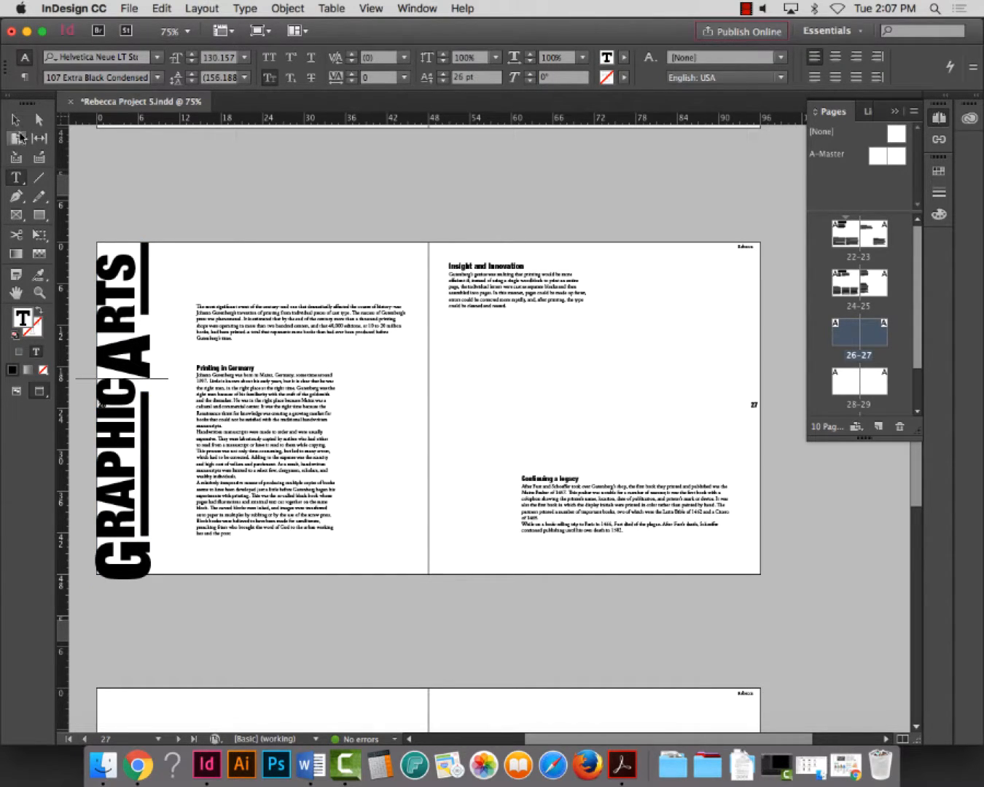
pyautogui.press('Escape')
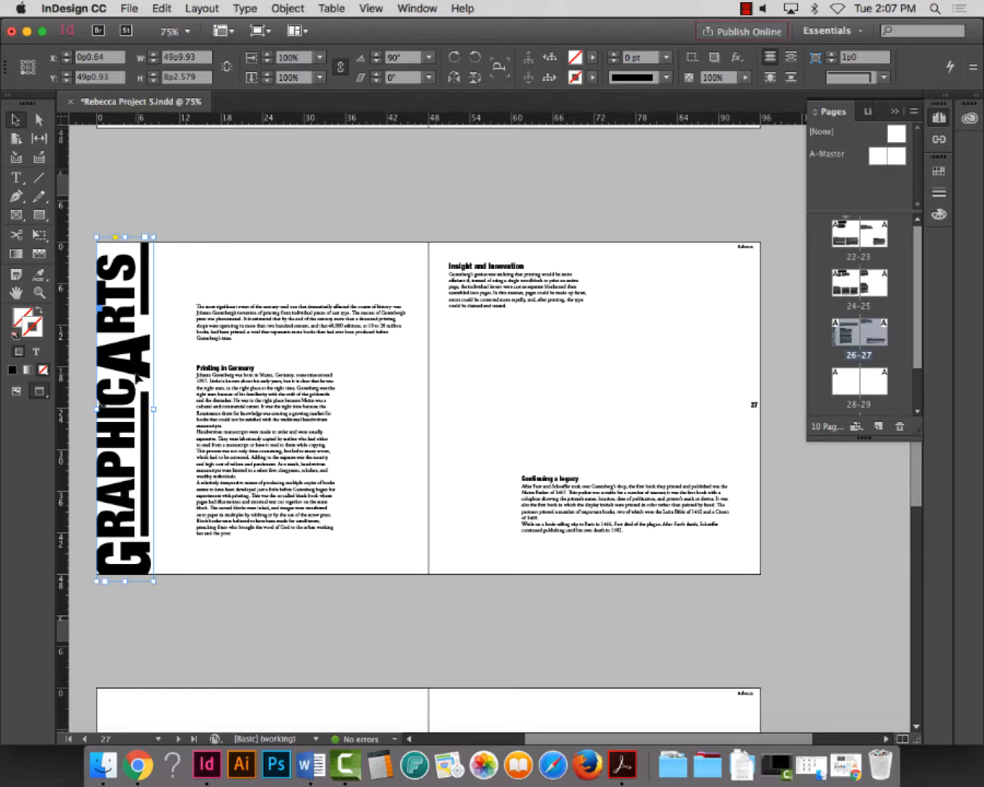
# Open up the gap between the title's two words with a tracking value of 40 and a kerning value of 90
pyautogui.doubleClick(138, 373)
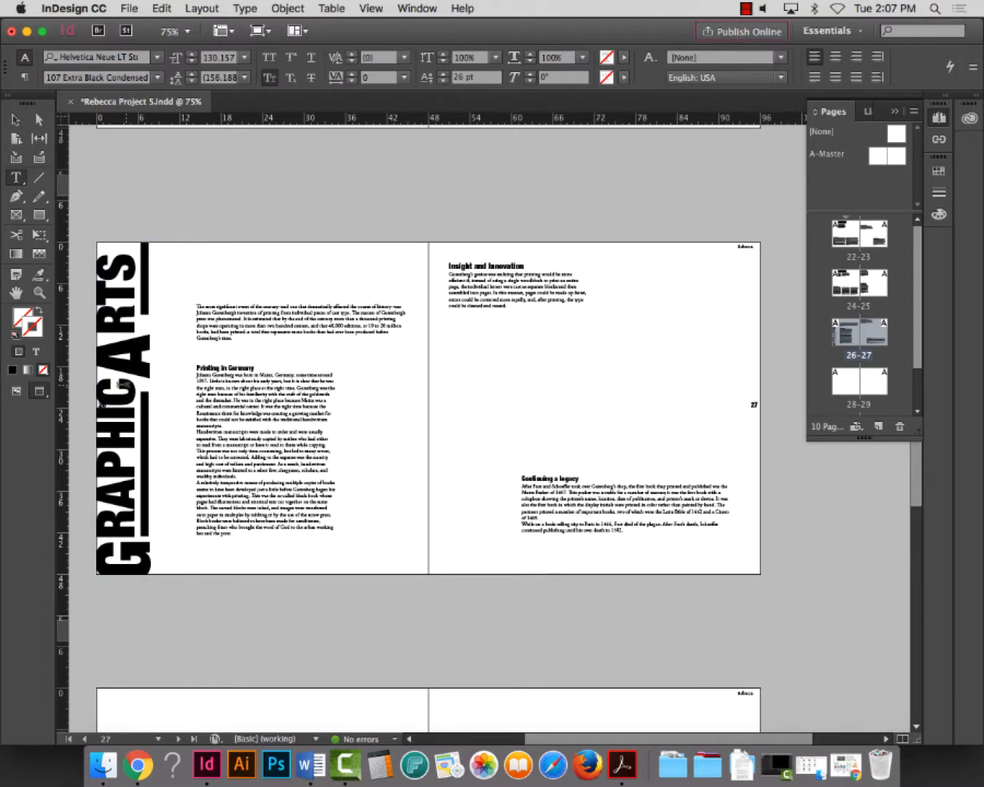
pyautogui.click(351, 74)
pyautogui.click(351, 73)
pyautogui.click(351, 74)
pyautogui.click(352, 74)
pyautogui.click(351, 53)
pyautogui.click(351, 53)
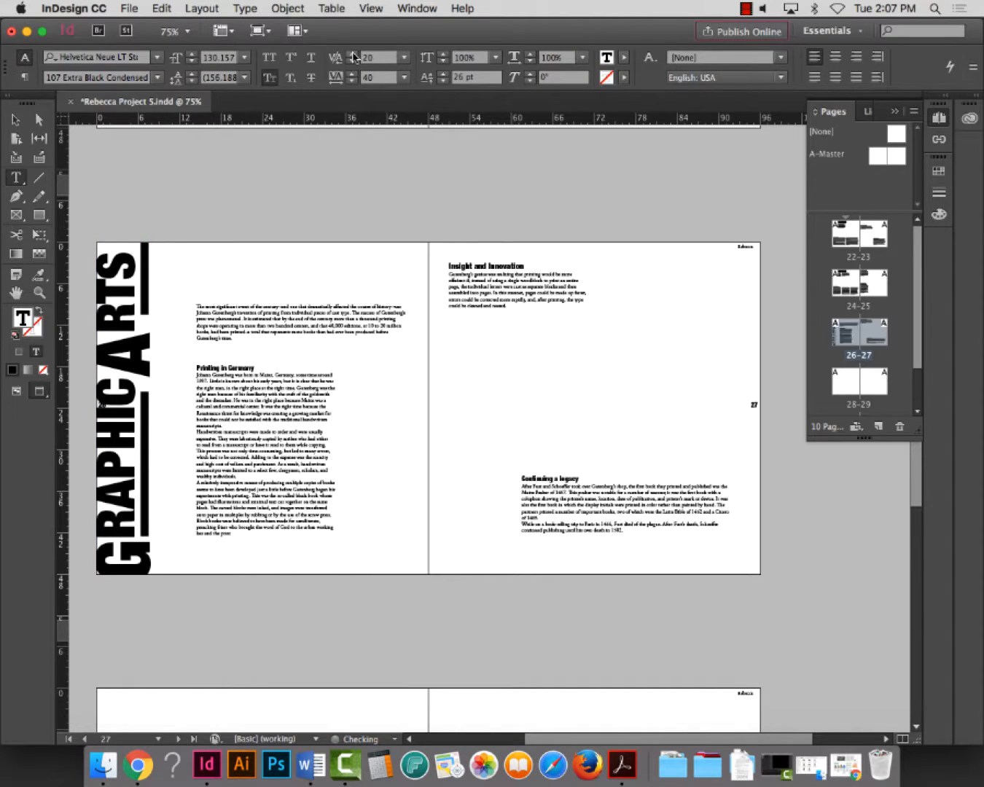
pyautogui.click(351, 53)
pyautogui.click(351, 53)
pyautogui.click(351, 53)
pyautogui.click(352, 53)
pyautogui.click(351, 54)
pyautogui.click(352, 53)
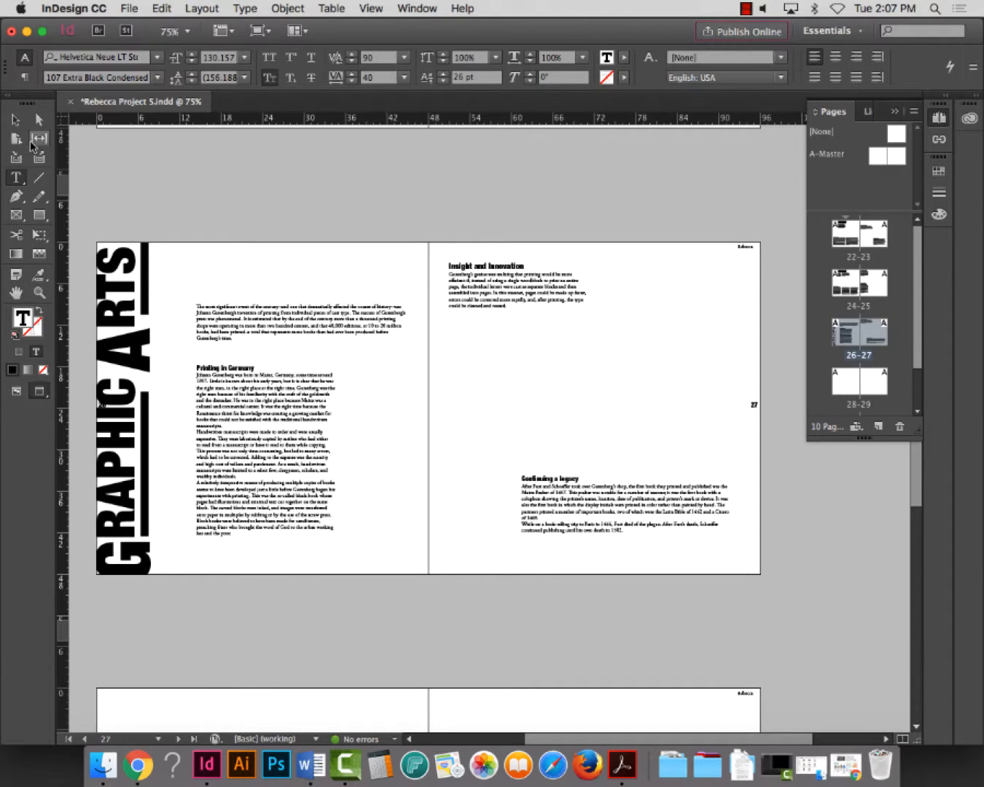
# Scale the title frame and its text to about 51p2.8 by 8p5.4 and nudge it slightly past the page's outer edge
pyautogui.click(15, 119)
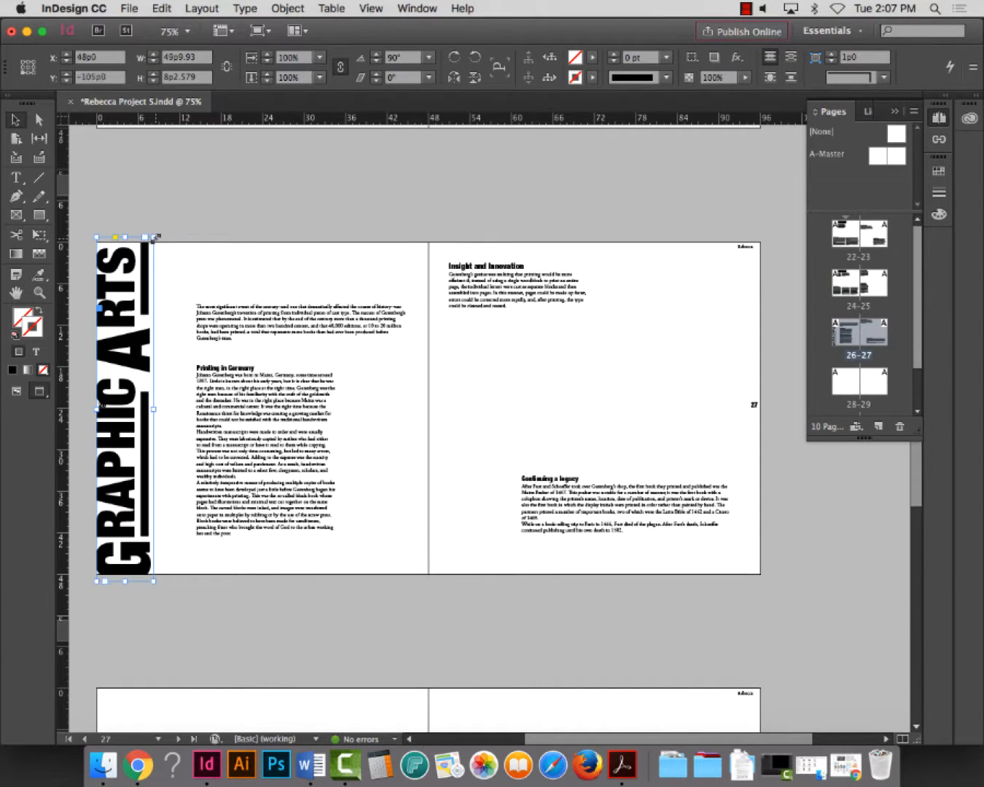
pyautogui.moveTo(153, 237)
pyautogui.mouseDown()
pyautogui.moveTo(153, 247)
pyautogui.moveTo(155, 232)
pyautogui.mouseUp()
pyautogui.click(286, 213)
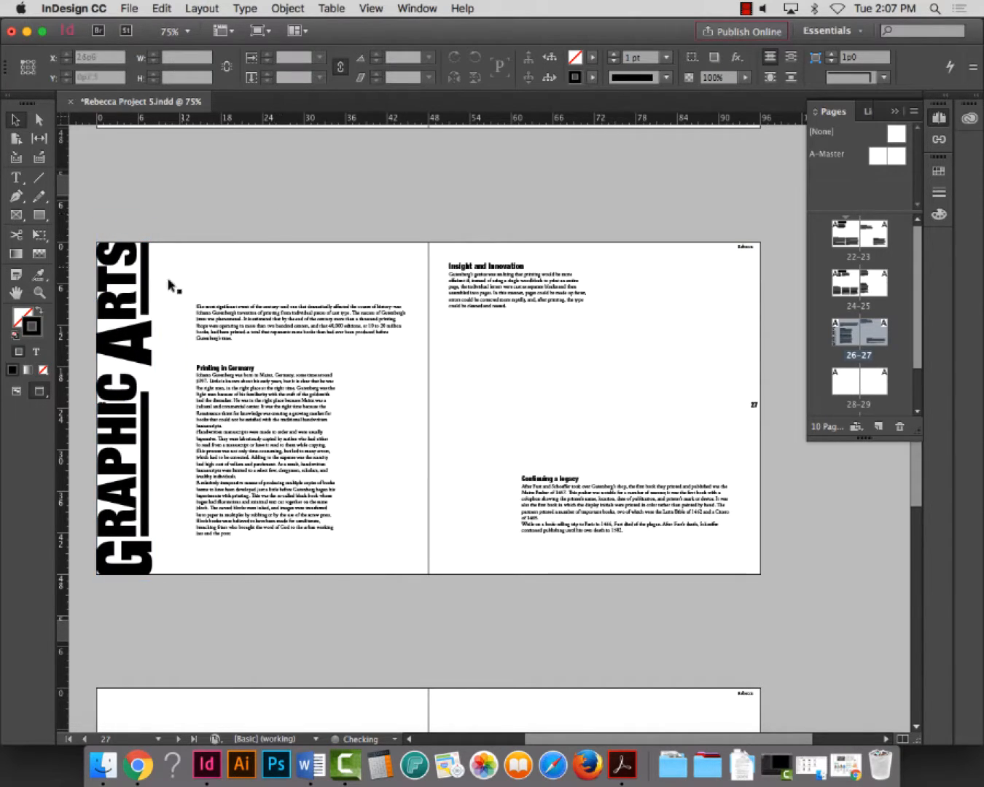
pyautogui.click(105, 306)
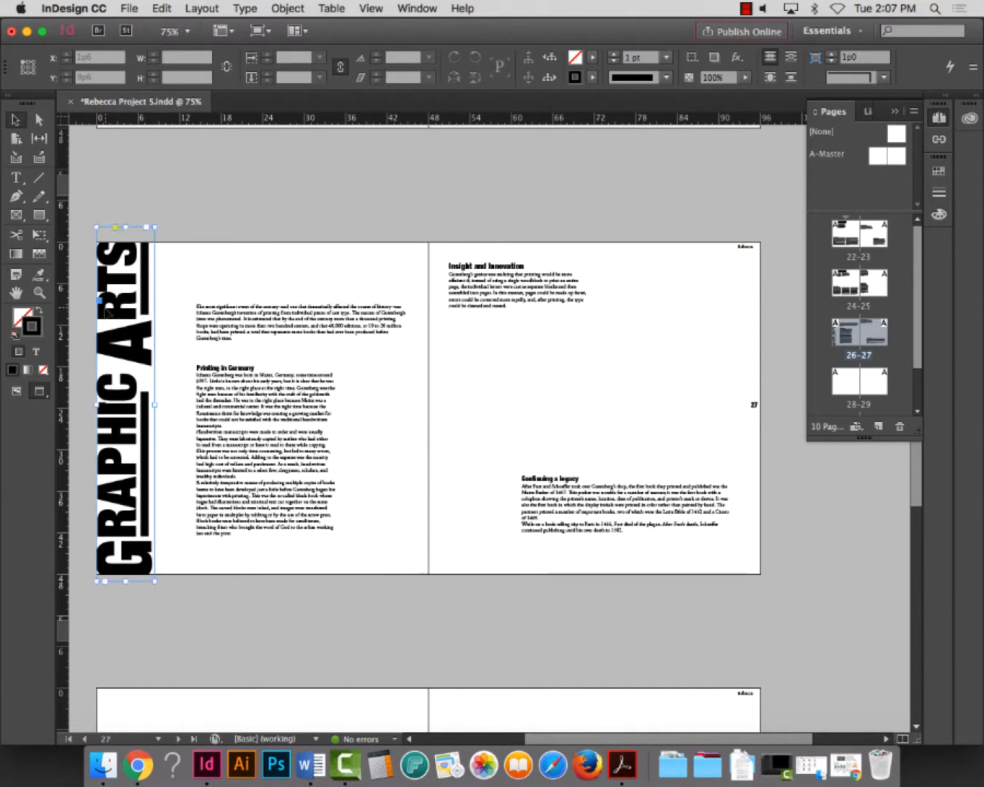
pyautogui.click(191, 264)
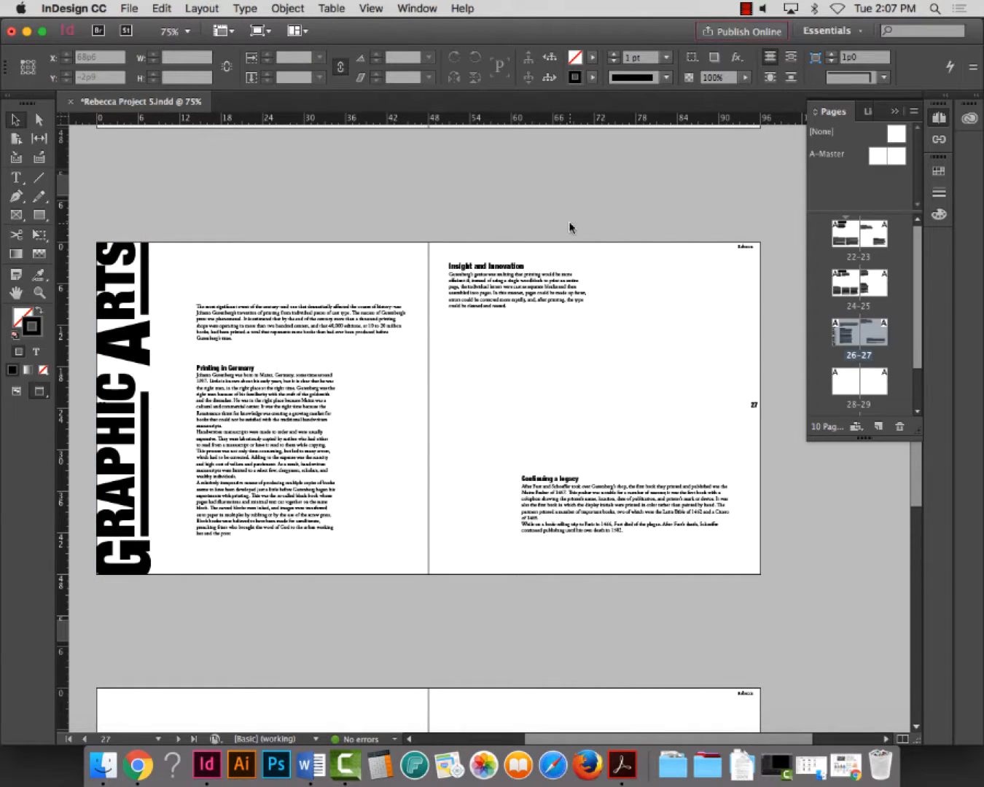
# Move the introductory paragraph and Printing in Germany frames on page 26 up together to a Y position of 7p4
pyautogui.press('w')
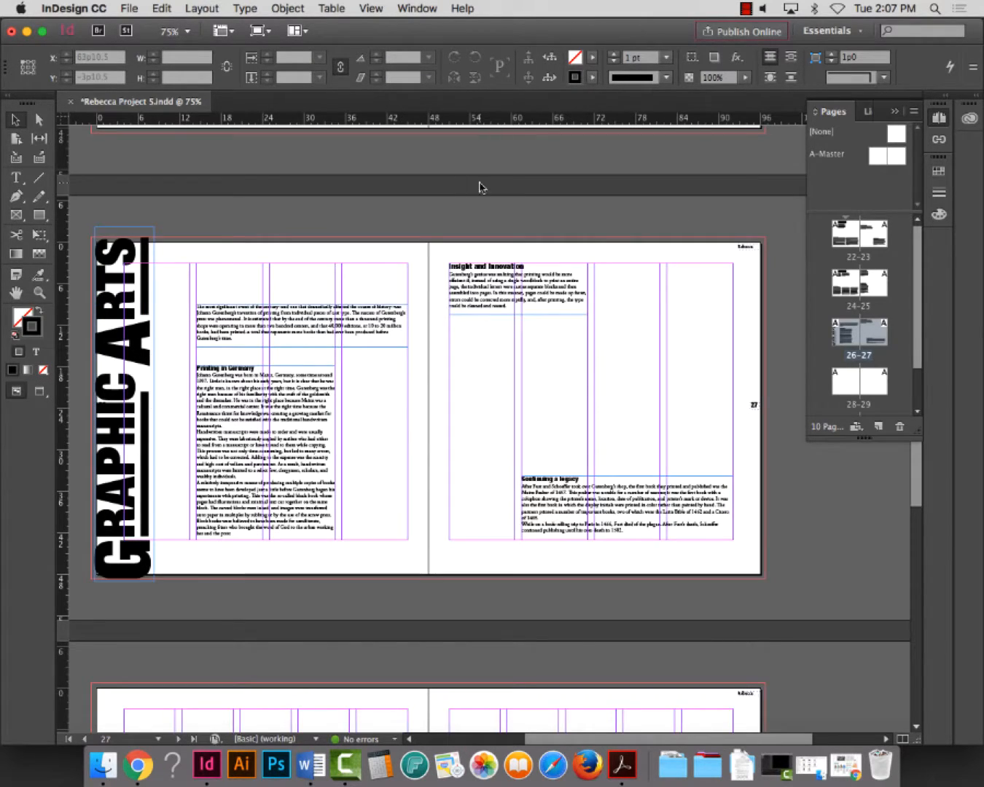
pyautogui.press('w')
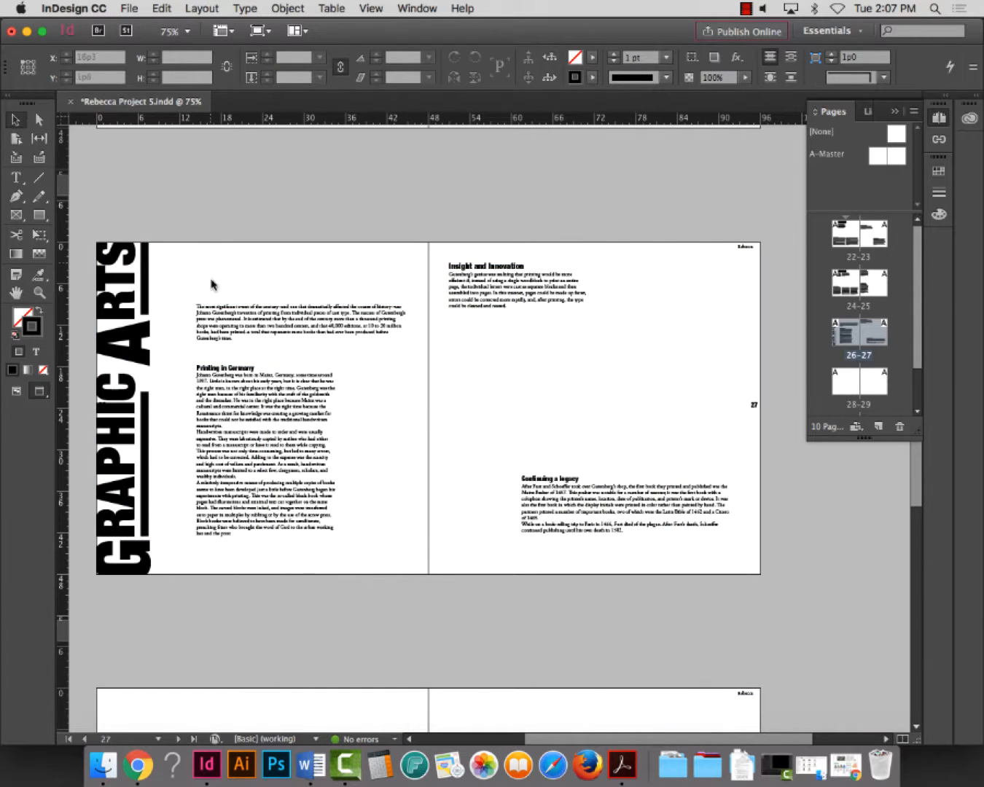
pyautogui.press('w')
pyautogui.moveTo(195, 210); pyautogui.dragTo(368, 490)
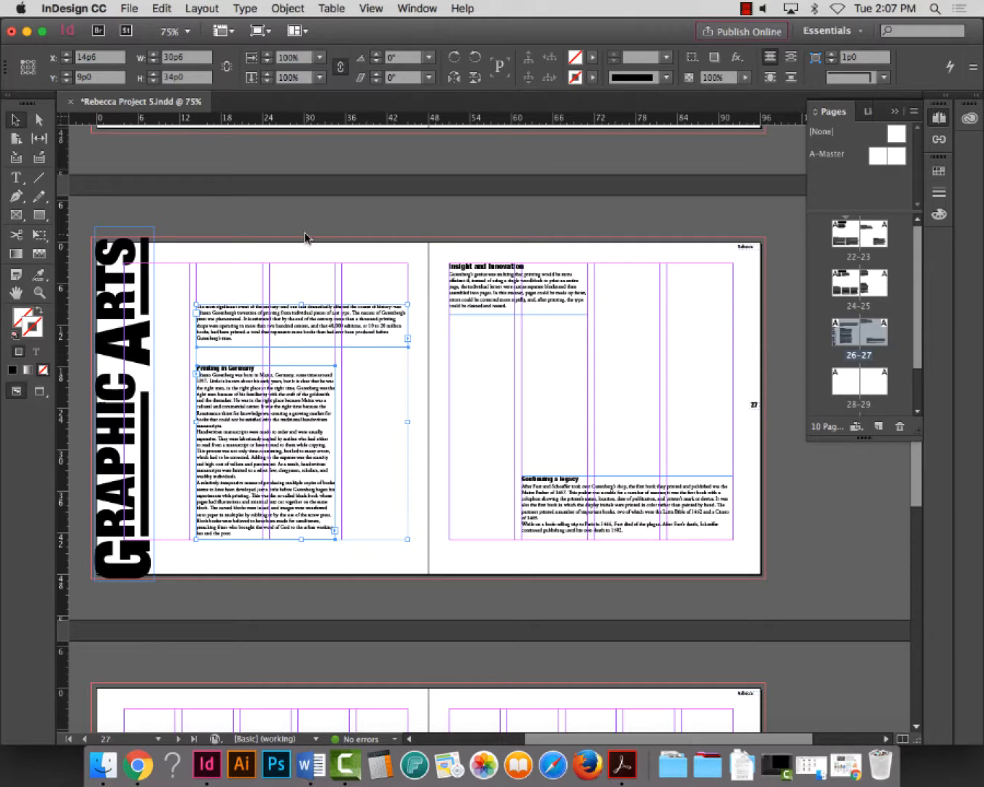
pyautogui.click(295, 210)
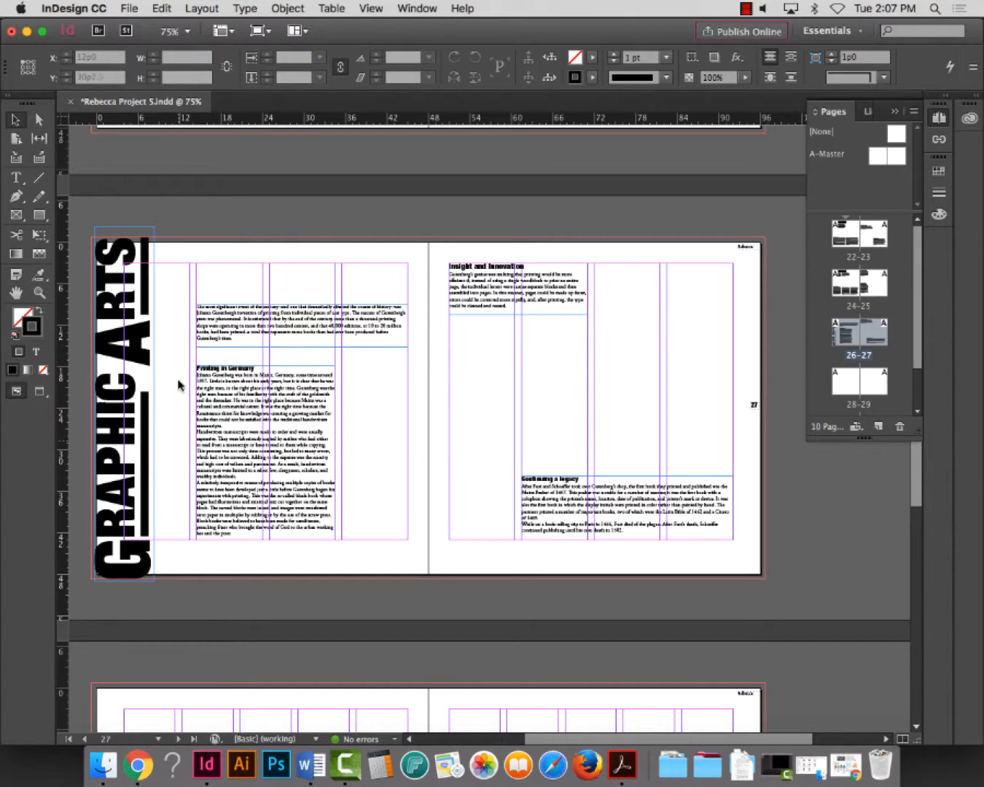
pyautogui.press('w')
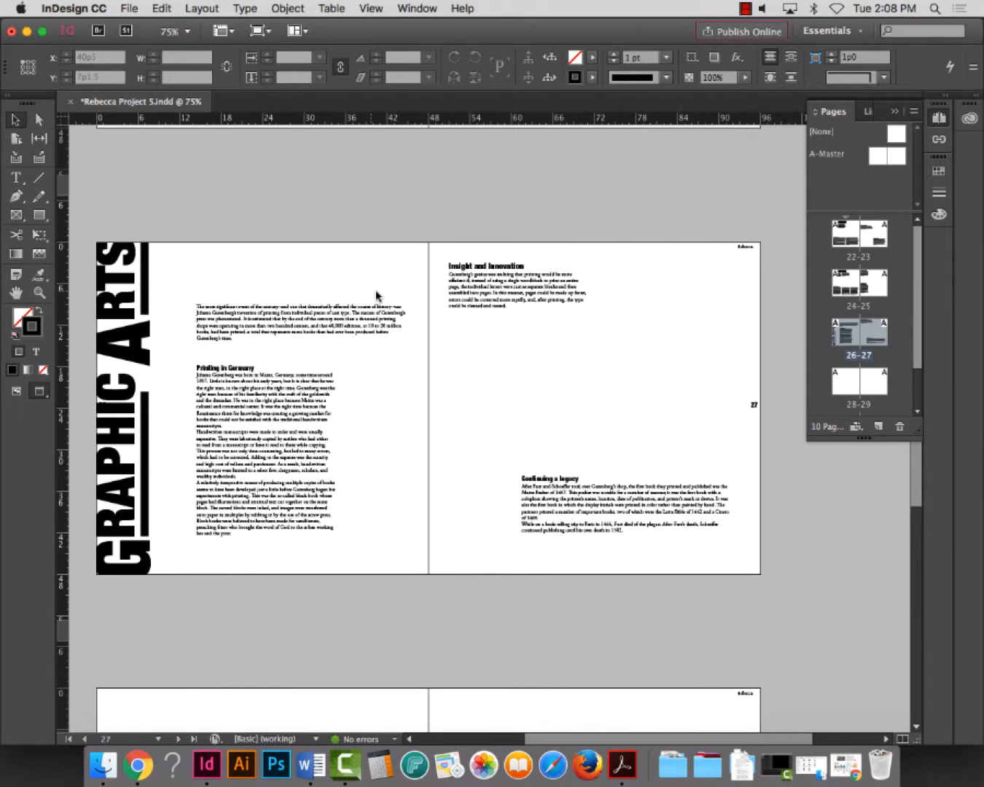
pyautogui.moveTo(207, 223); pyautogui.dragTo(353, 476)
pyautogui.hotkey('shift', 'Up')
pyautogui.hotkey('shift', 'Up')
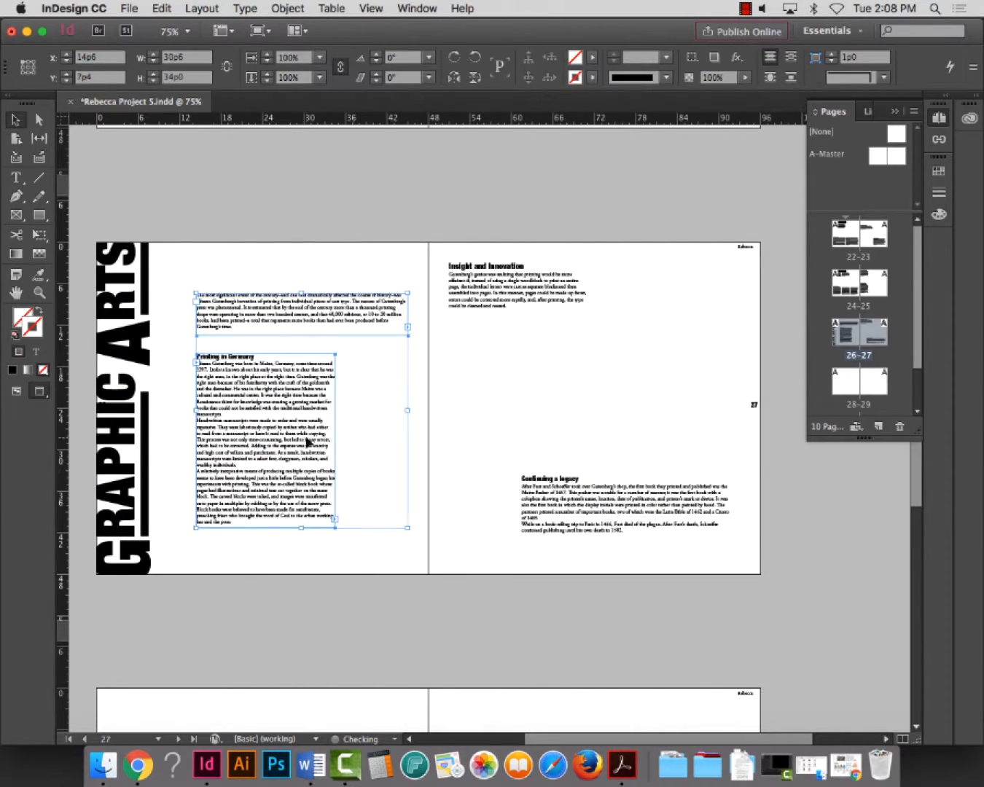
pyautogui.click(297, 190)
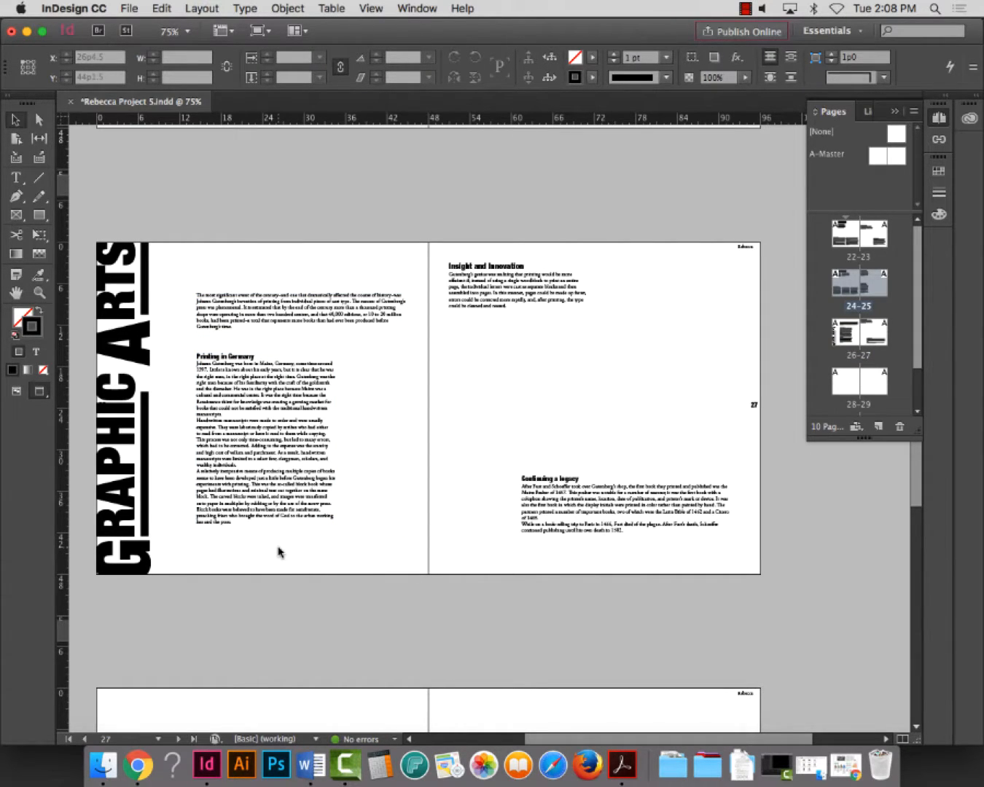
# Move the introductory paragraph frame beside the title's second word at an X position of about 8p4, slightly below the top margin, and save the document
pyautogui.moveTo(281, 302); pyautogui.dragTo(248, 276)
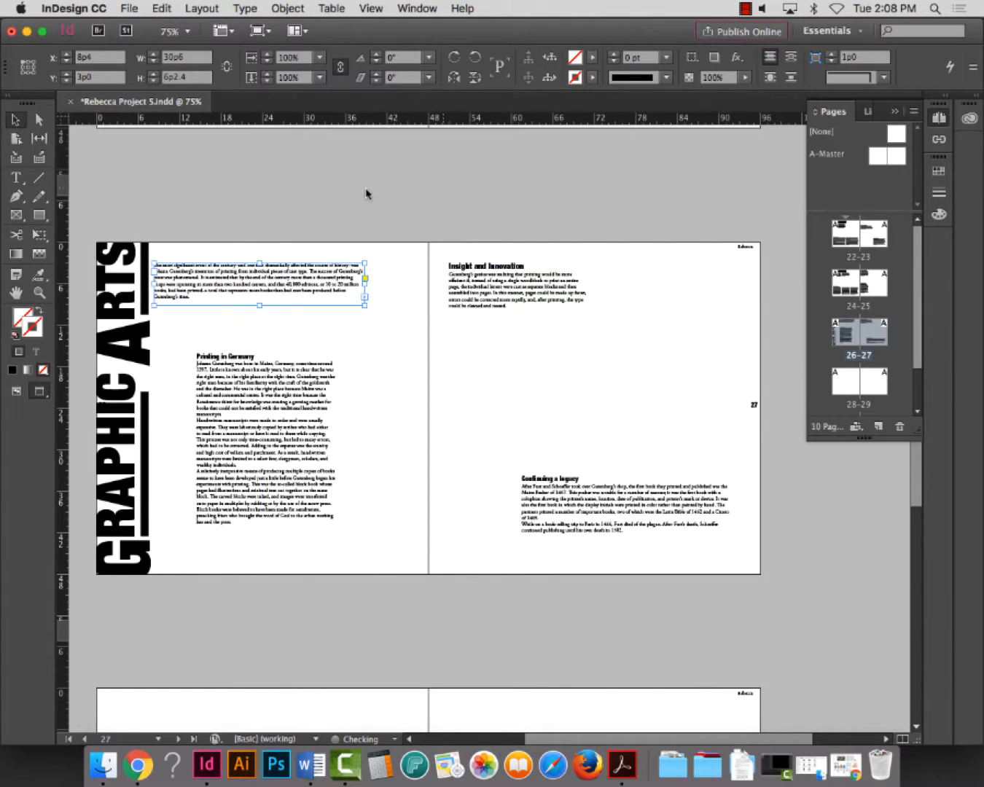
pyautogui.click(329, 189)
pyautogui.moveTo(167, 277); pyautogui.dragTo(172, 302)
pyautogui.click(215, 212)
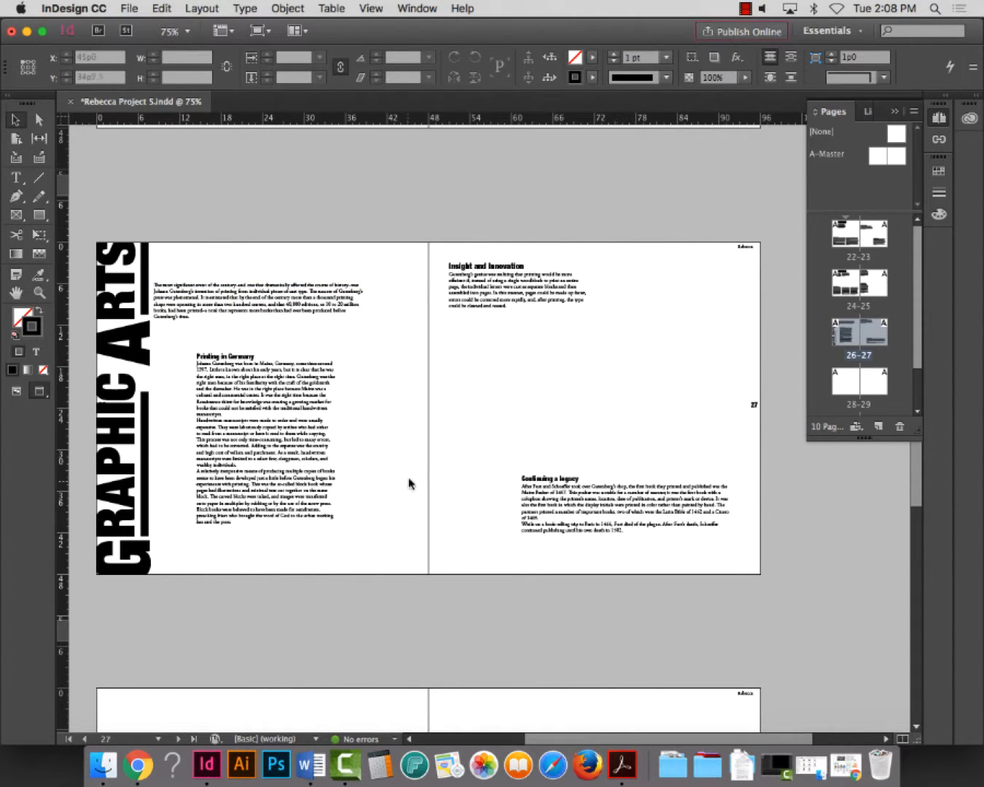
pyautogui.press('super+s')
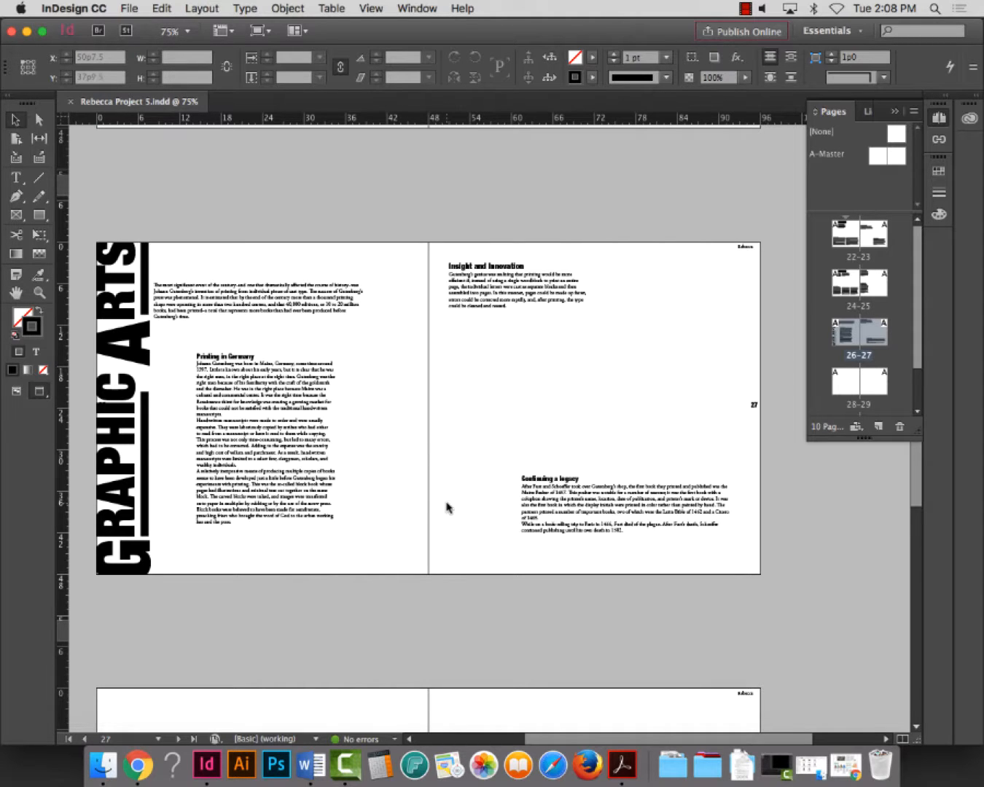
# Review the finished page 26–27 spread against the column guides, the spread before it and the blank spreads through pages 30–31
pyautogui.scroll(-5, 447, 508)
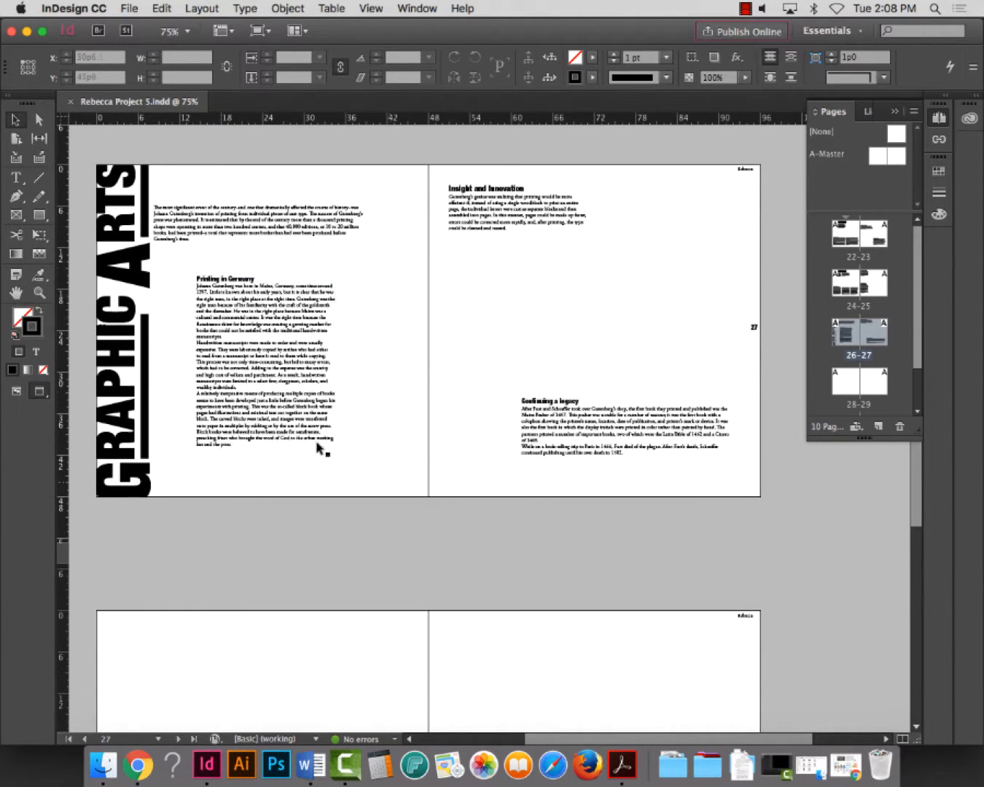
pyautogui.click(110, 331)
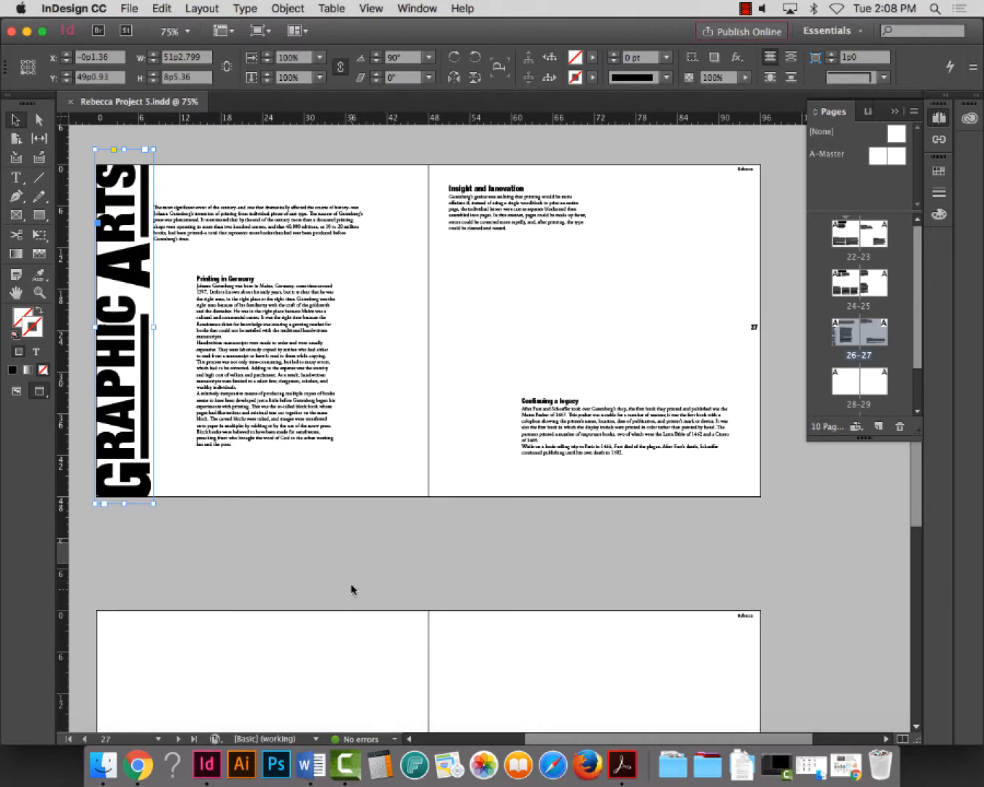
pyautogui.scroll(-15, 350, 580)
pyautogui.scroll(15, 353, 584)
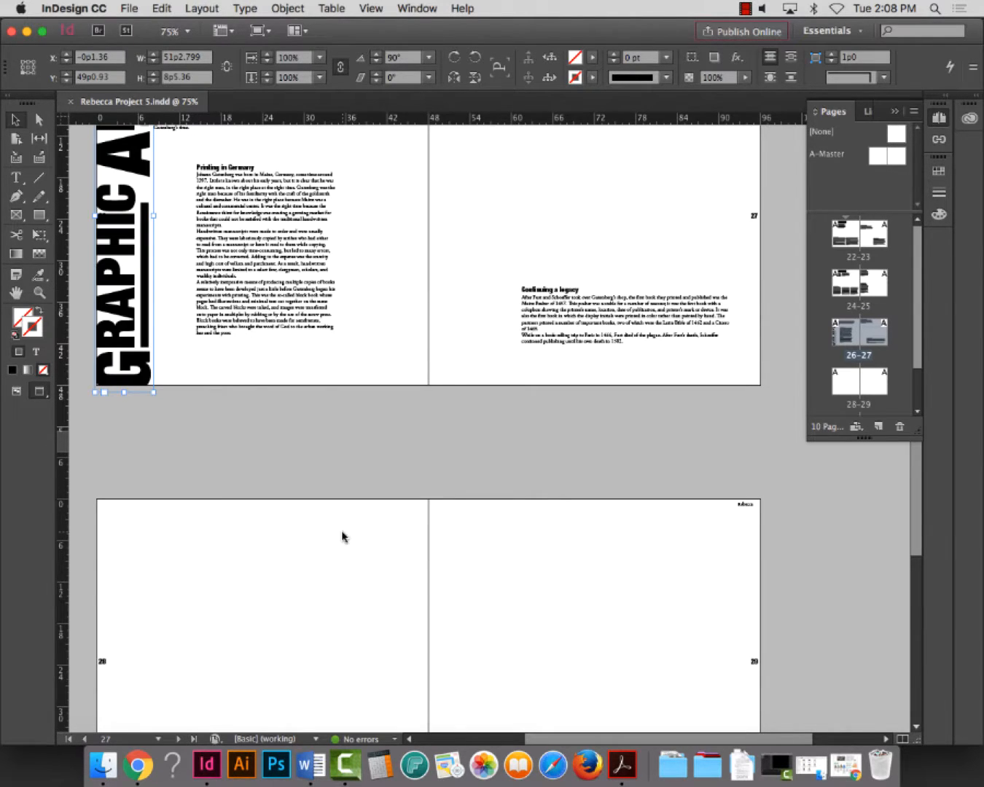
pyautogui.scroll(10, 343, 537)
pyautogui.press('w')
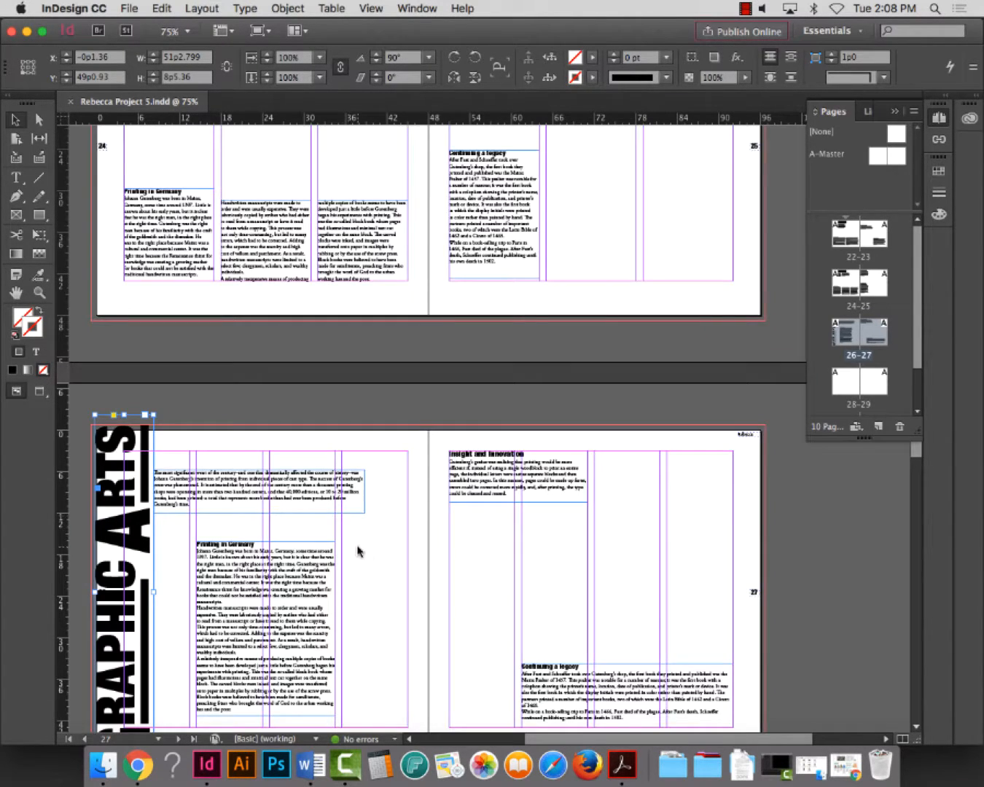
pyautogui.scroll(-12, 358, 548)
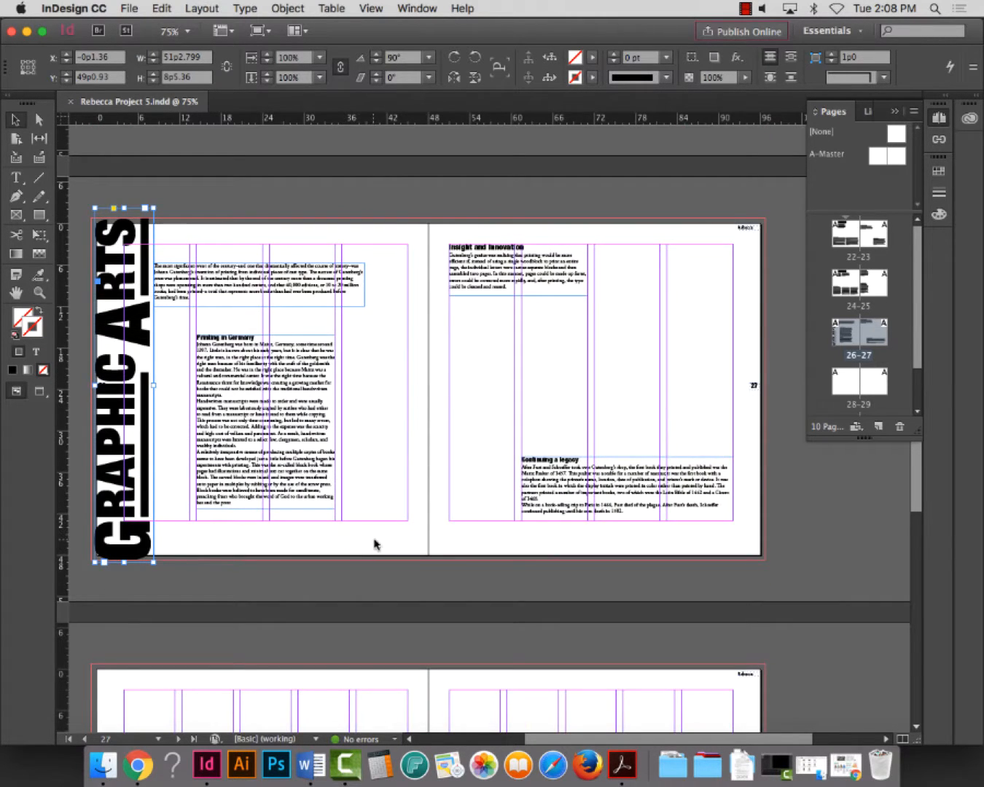
pyautogui.scroll(5, 380, 544)
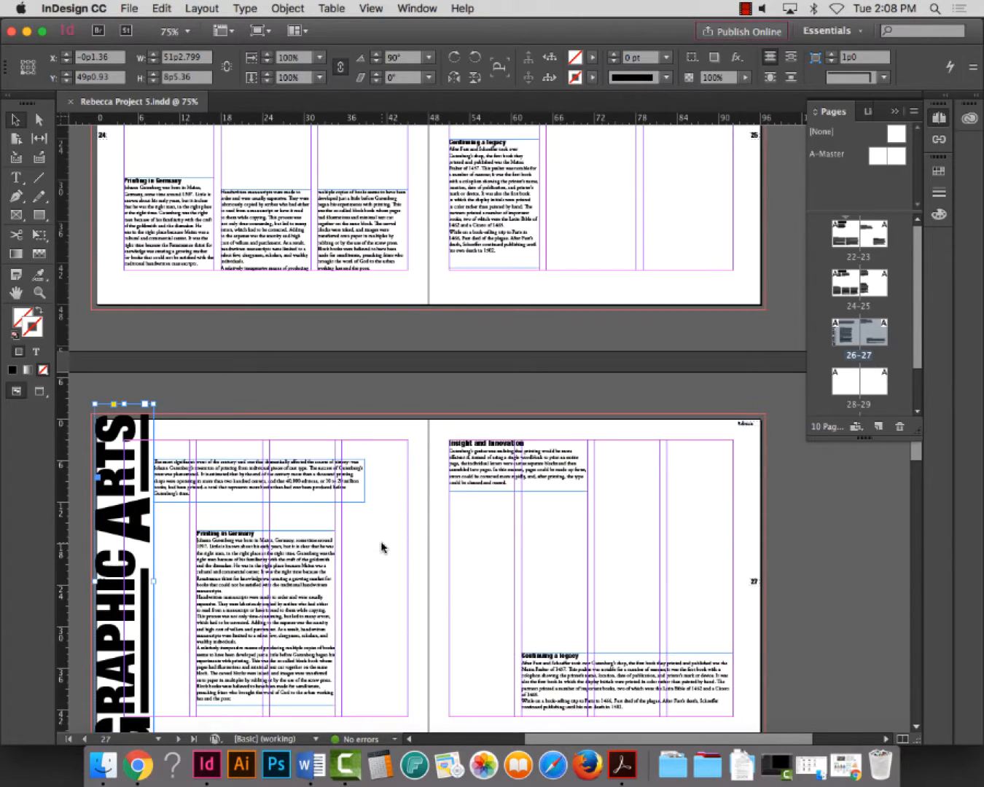
pyautogui.scroll(-15, 382, 546)
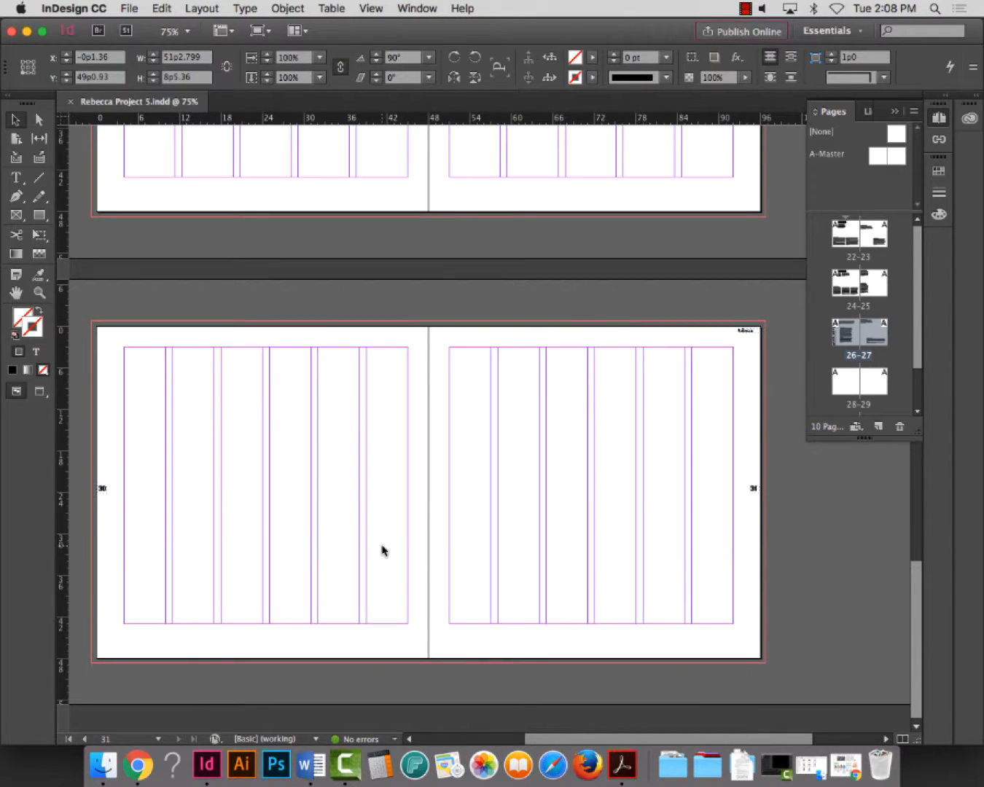
pyautogui.scroll(12, 381, 550)
pyautogui.scroll(-12, 381, 551)
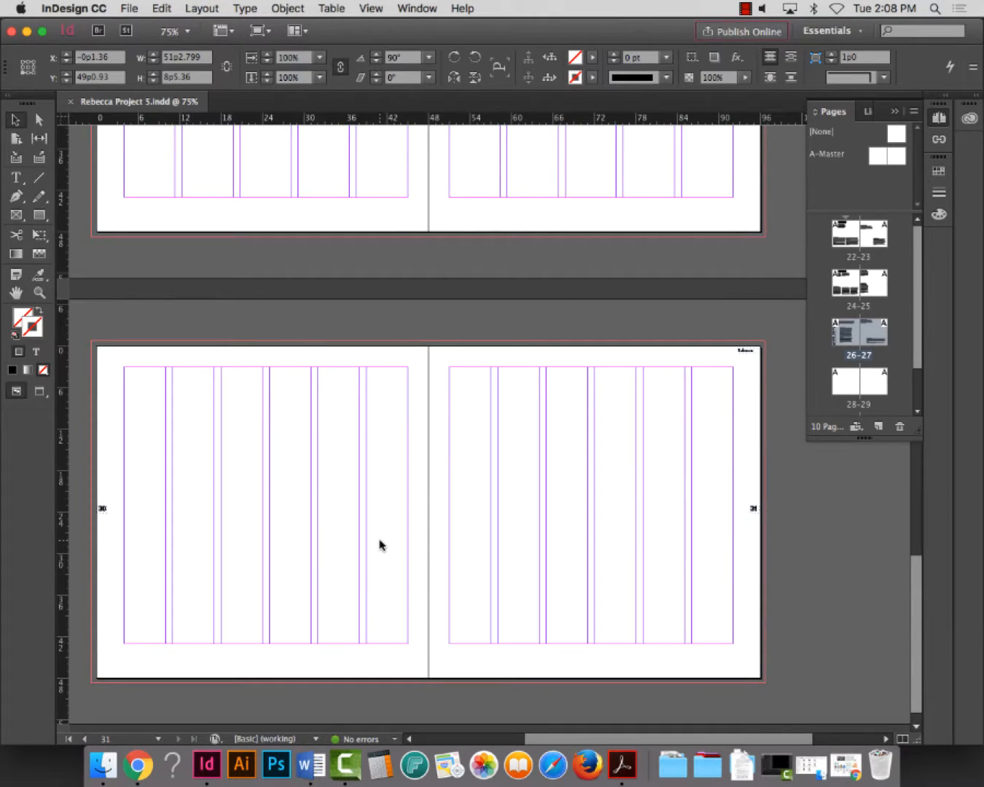
pyautogui.scroll(6, 397, 548)
pyautogui.scroll(-6, 406, 543)
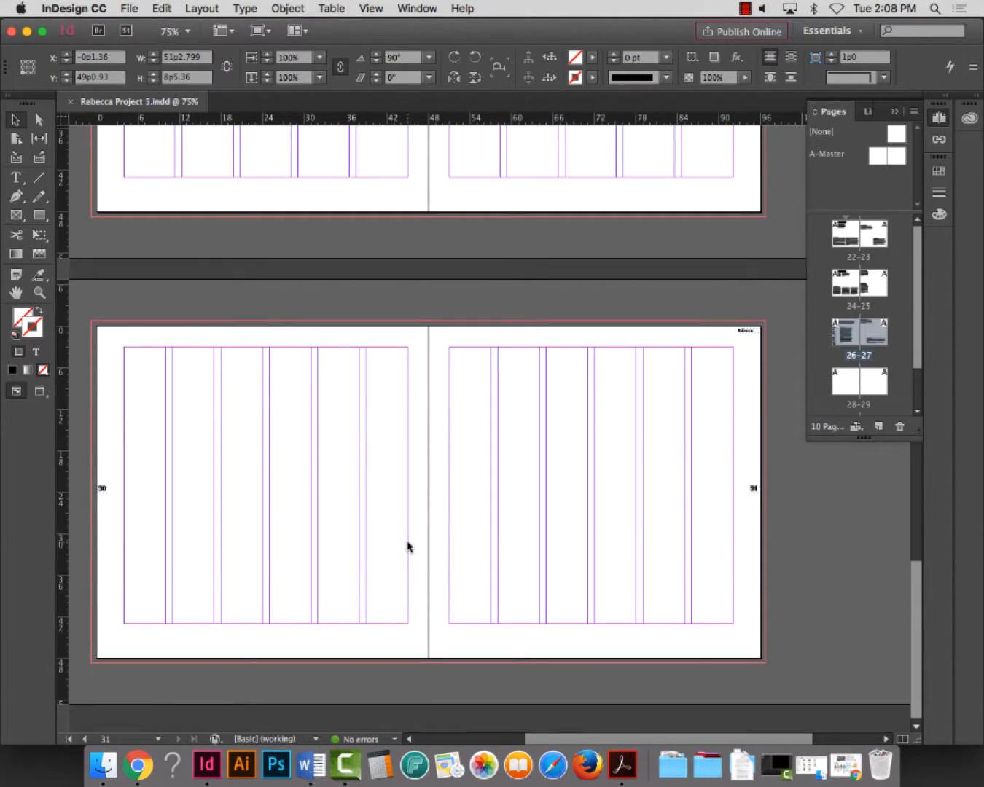
# Copy the title and all text frames from pages 24–25 and paste them in place on the blank 28–29 spread
pyautogui.scroll(20, 408, 547)
pyautogui.scroll(-5, 331, 414)
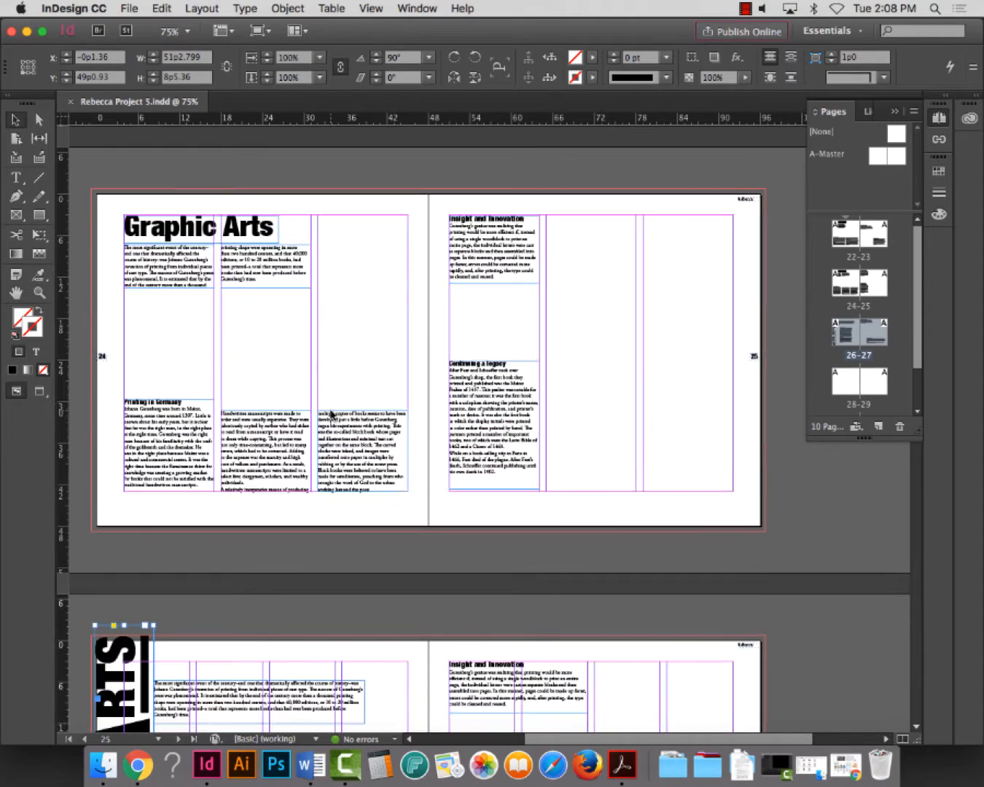
pyautogui.moveTo(97, 177); pyautogui.dragTo(648, 514)
pyautogui.scroll(-3, 582, 541)
pyautogui.scroll(3, 581, 537)
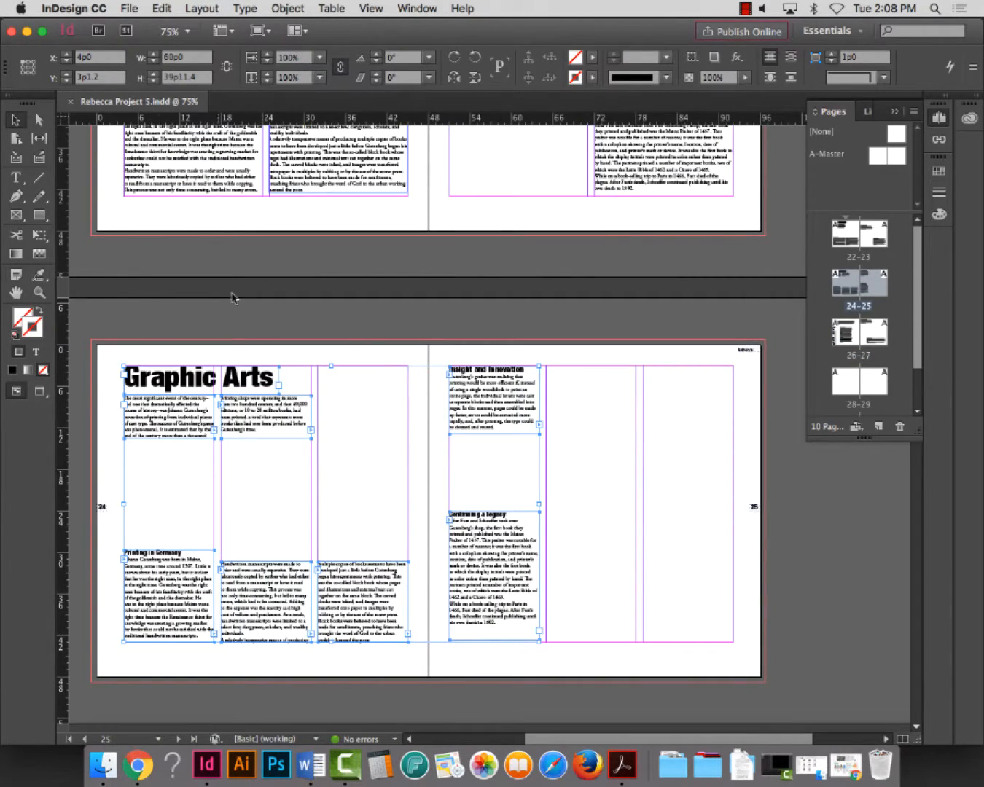
pyautogui.scroll(2, 255, 485)
pyautogui.scroll(-3, 299, 482)
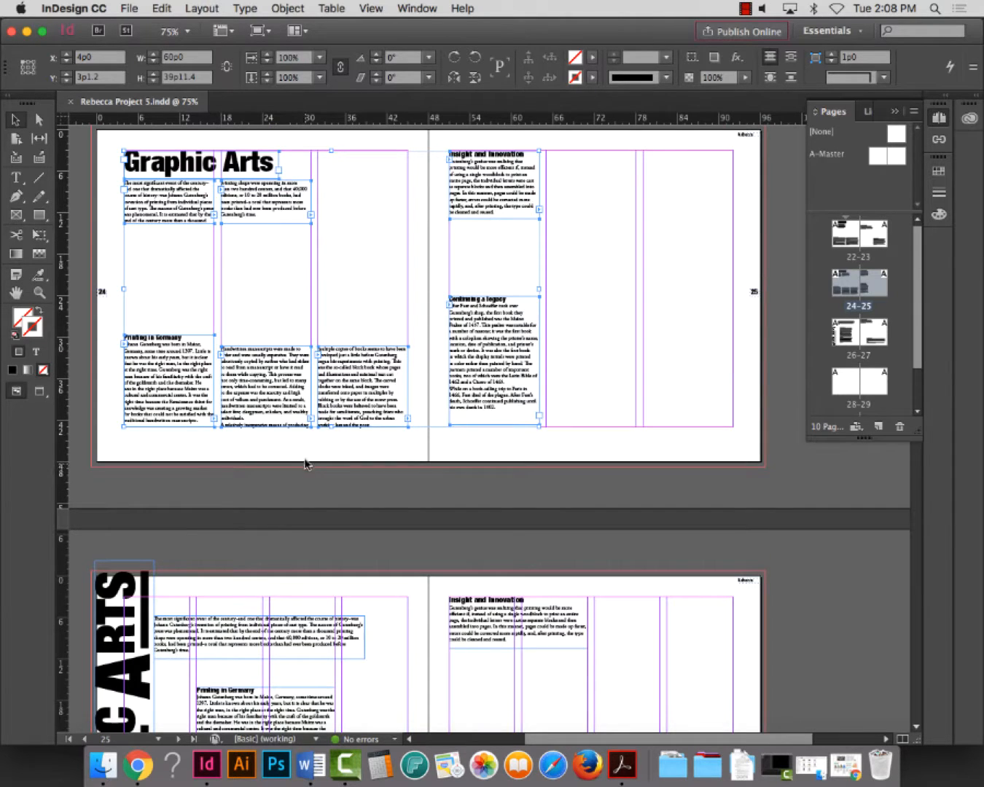
pyautogui.scroll(-5, 331, 542)
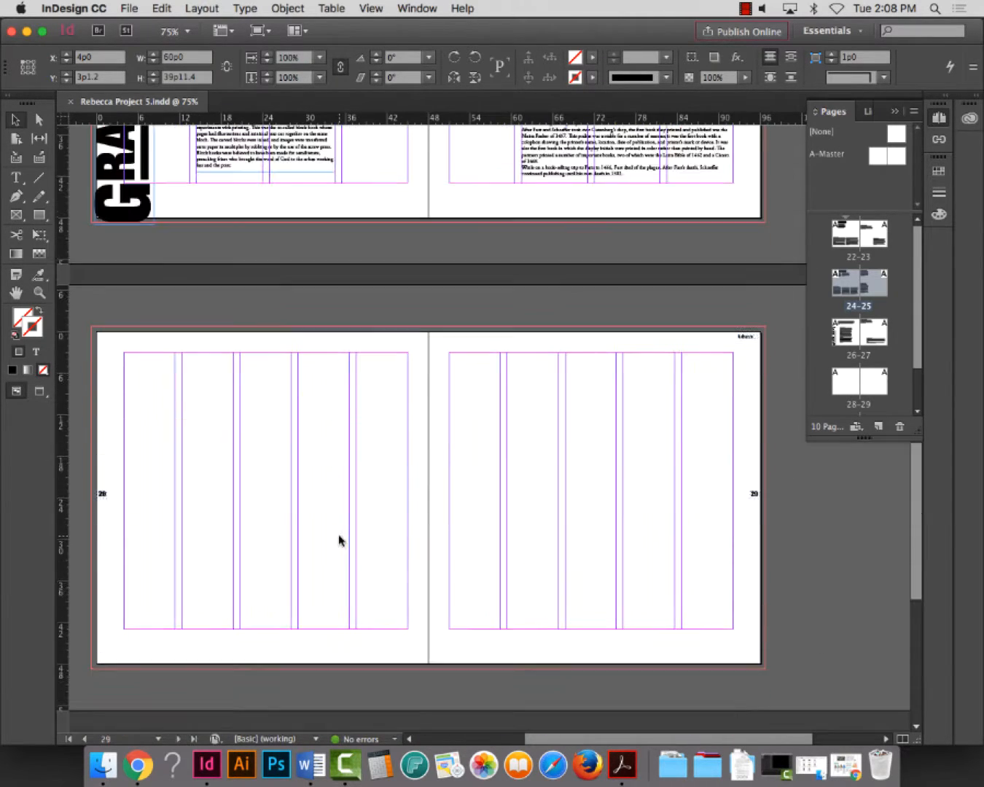
pyautogui.click(318, 509)
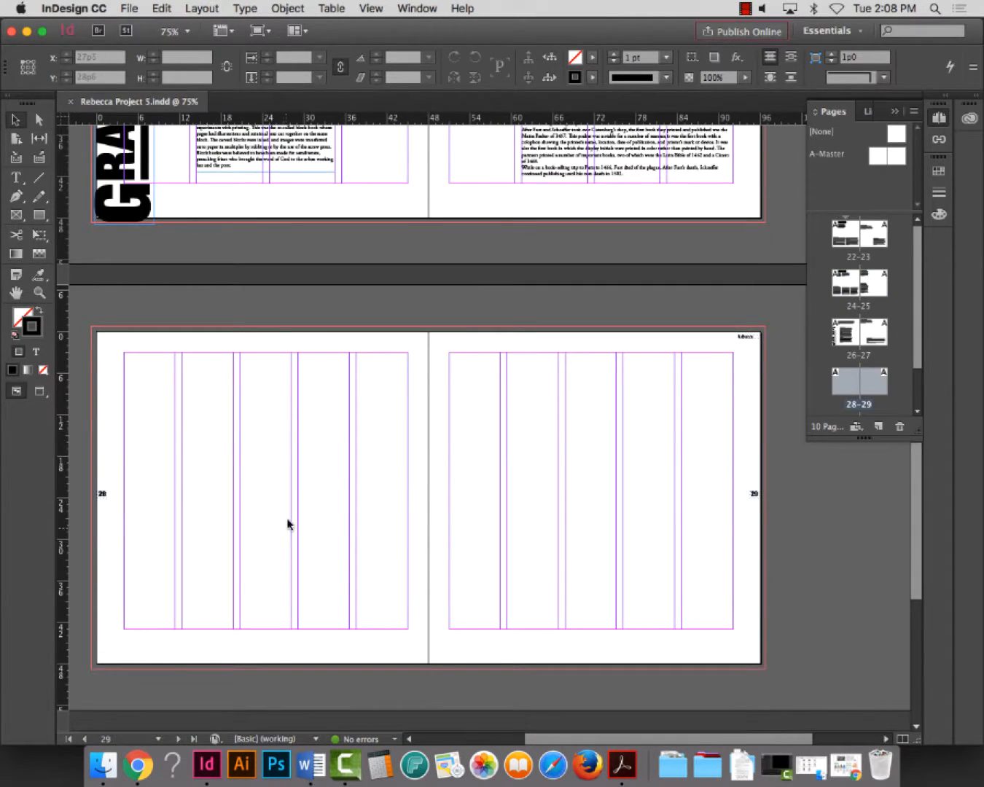
pyautogui.scroll(-3, 289, 523)
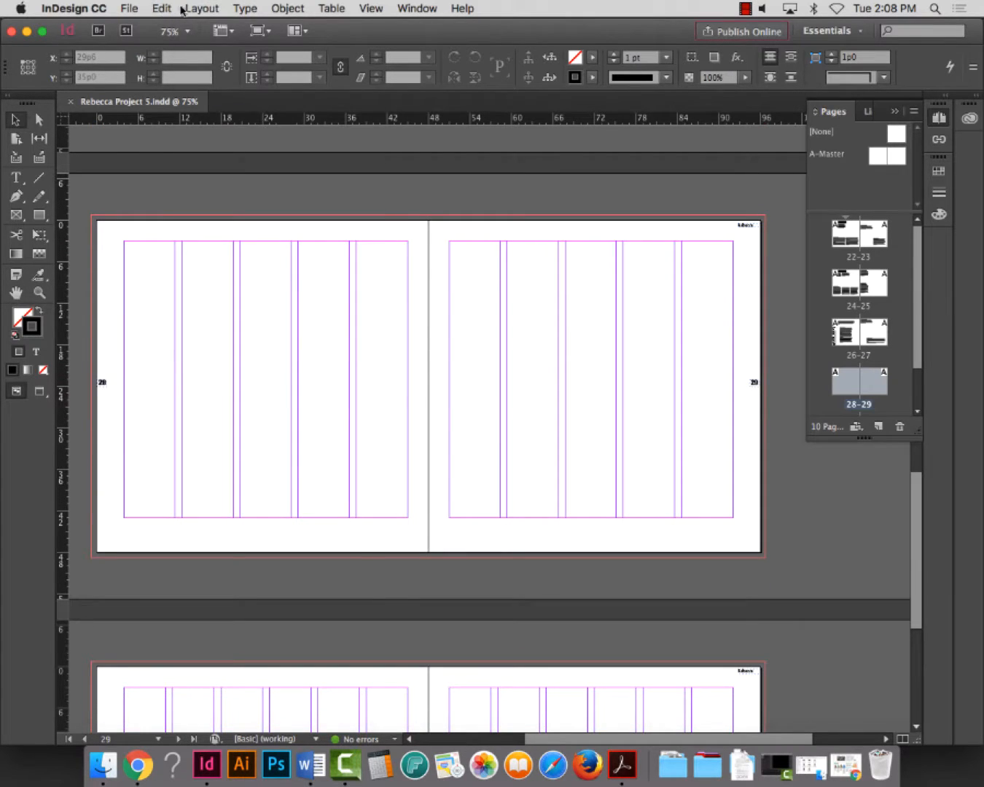
pyautogui.click(161, 9)
pyautogui.click(186, 137)
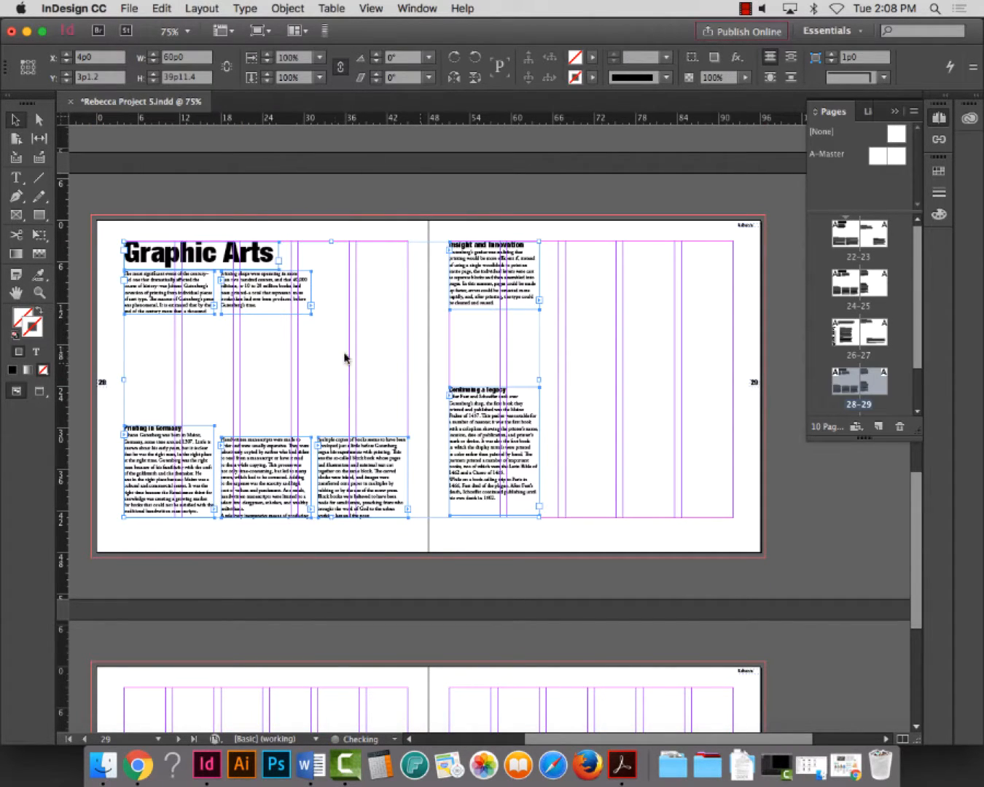
# Copy the rotated title with its two rules from page 26 and paste it onto the 28–29 spread
pyautogui.click(210, 303)
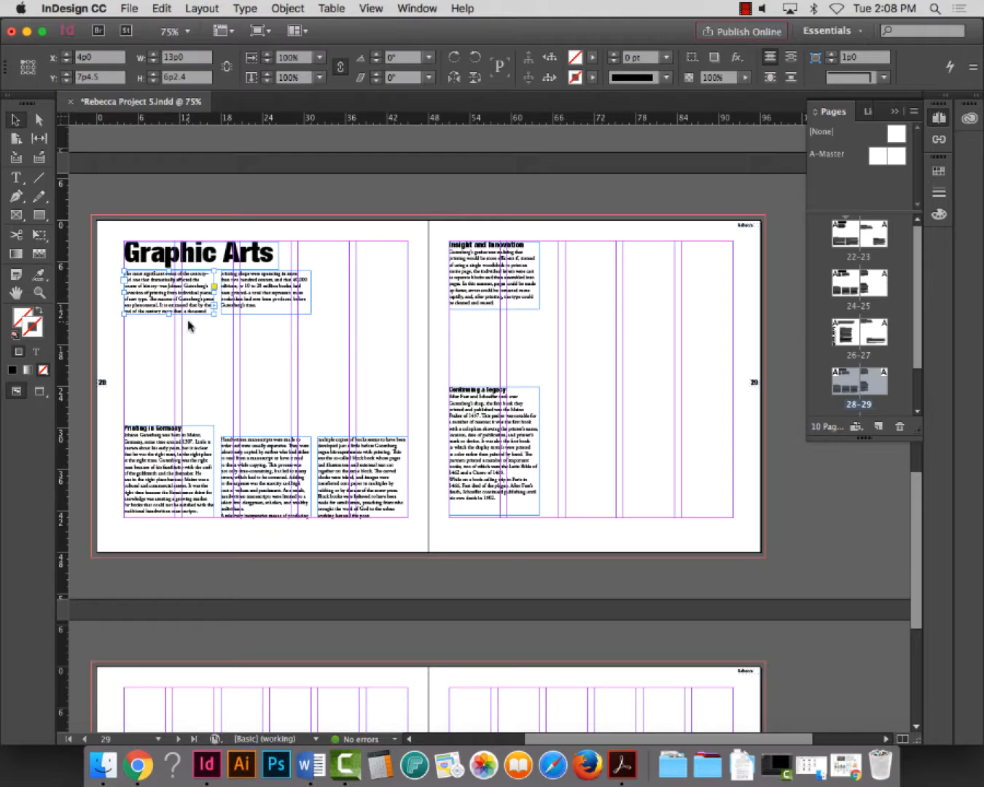
pyautogui.scroll(10, 311, 455)
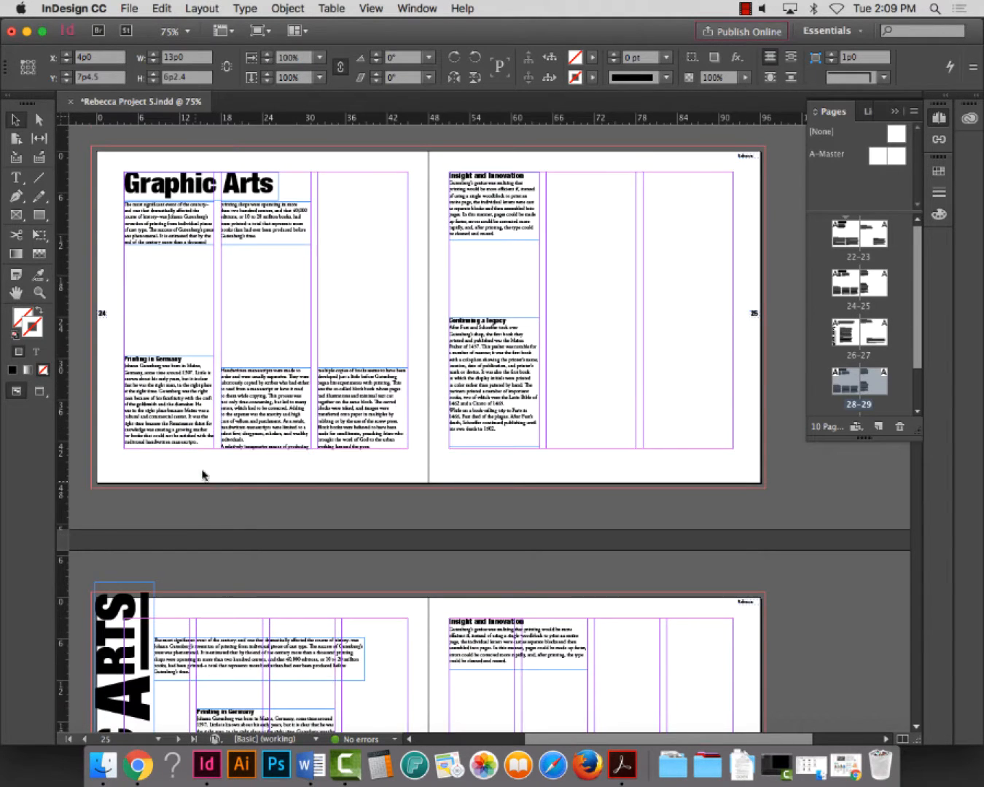
pyautogui.scroll(-5, 203, 473)
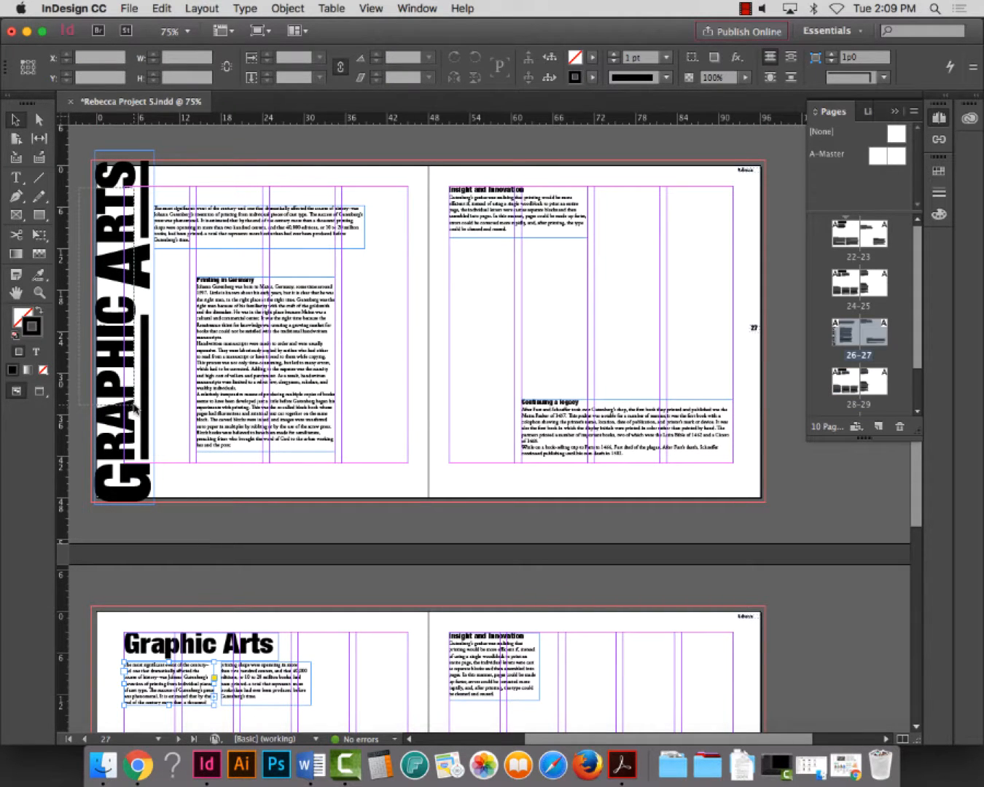
pyautogui.click(150, 403)
pyautogui.scroll(-10, 247, 438)
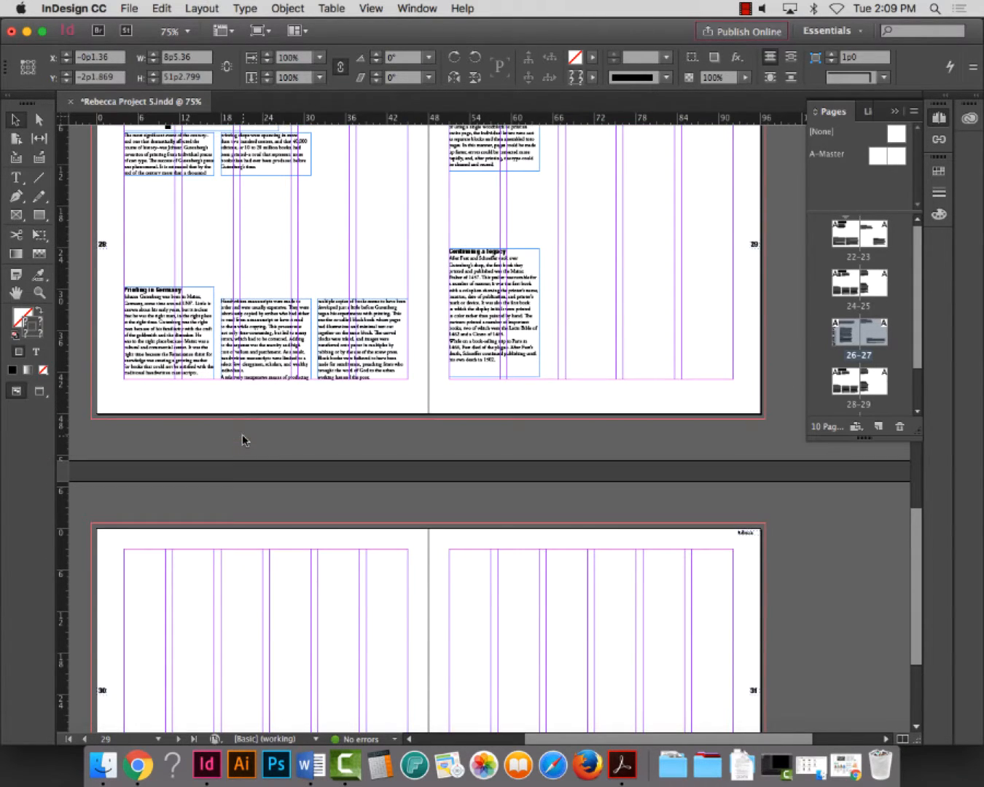
pyautogui.scroll(1, 243, 439)
pyautogui.press('super+v')
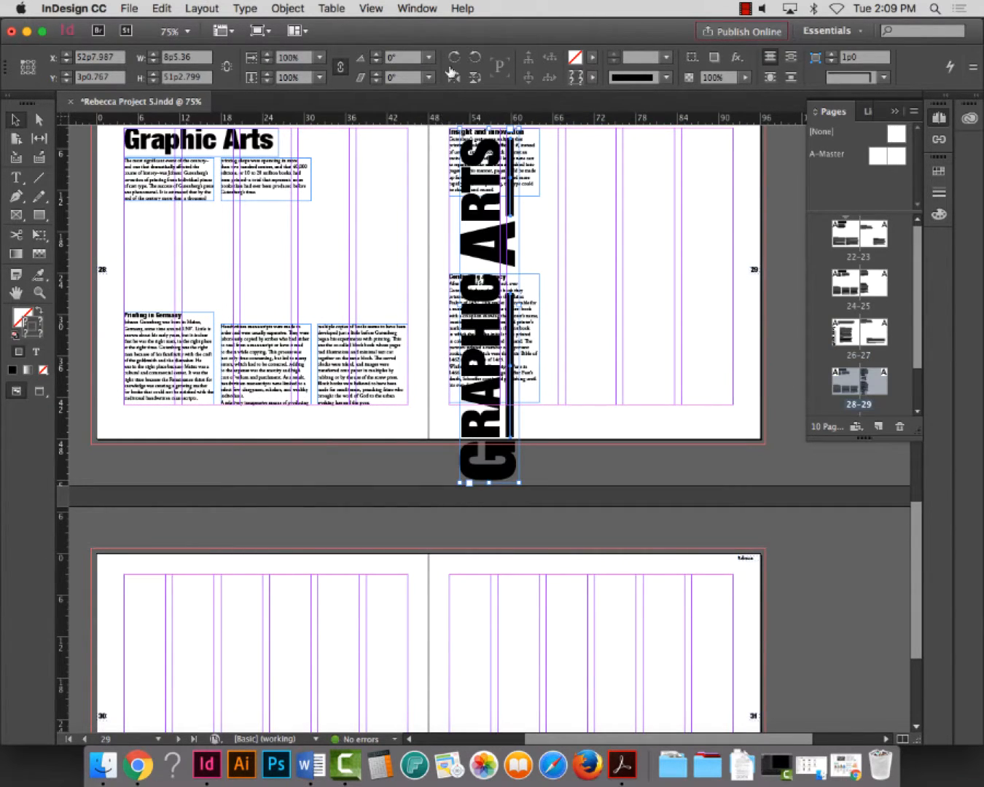
# Rotate the pasted title and rules 90° clockwise to horizontal and move them to page 28's upper outer corner, slightly past the page edges
pyautogui.click(454, 78)
pyautogui.scroll(10, 267, 377)
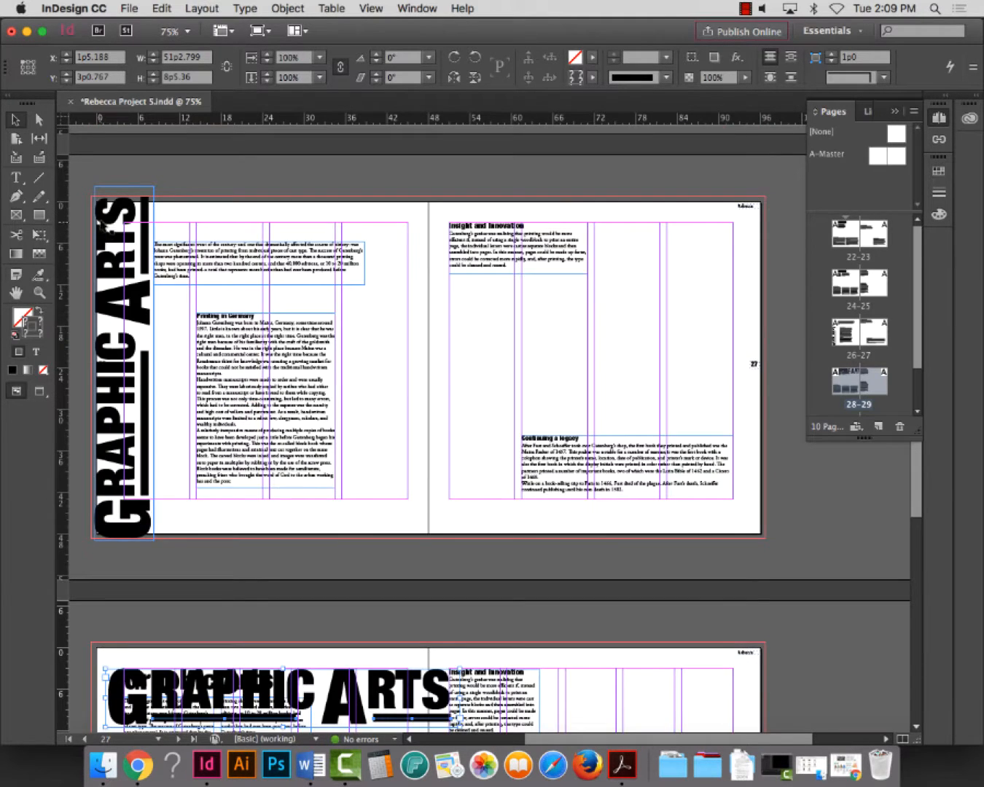
pyautogui.scroll(-5, 124, 247)
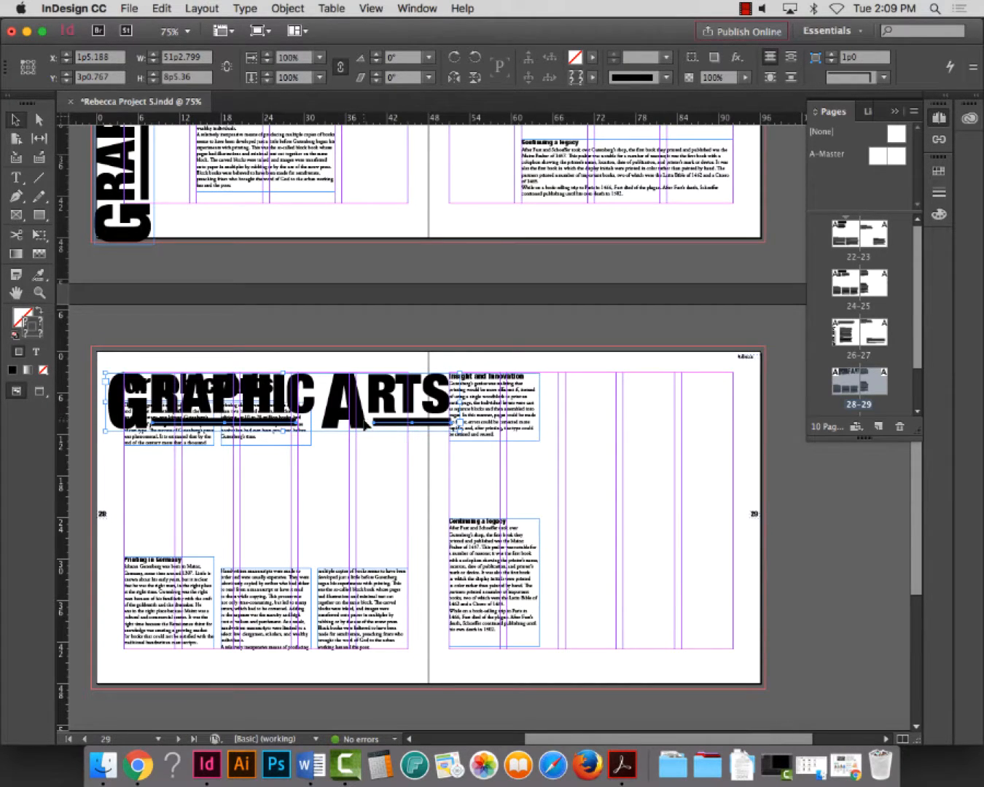
pyautogui.moveTo(372, 400); pyautogui.dragTo(368, 385)
pyautogui.click(477, 312)
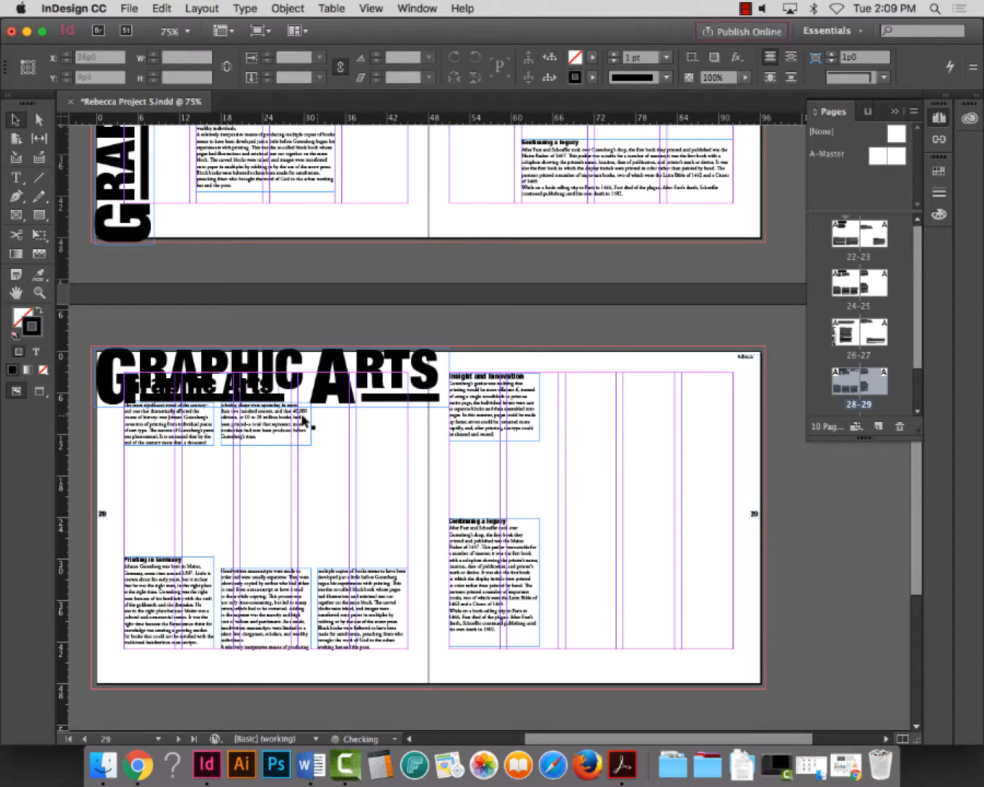
# Move the two introductory frames down clear of the title and the Insight and Innovation frame down to a Y position of 10p8.4
pyautogui.click(186, 433)
pyautogui.moveTo(255, 432); pyautogui.dragTo(261, 481)
pyautogui.click(508, 406)
pyautogui.moveTo(508, 406); pyautogui.dragTo(510, 459)
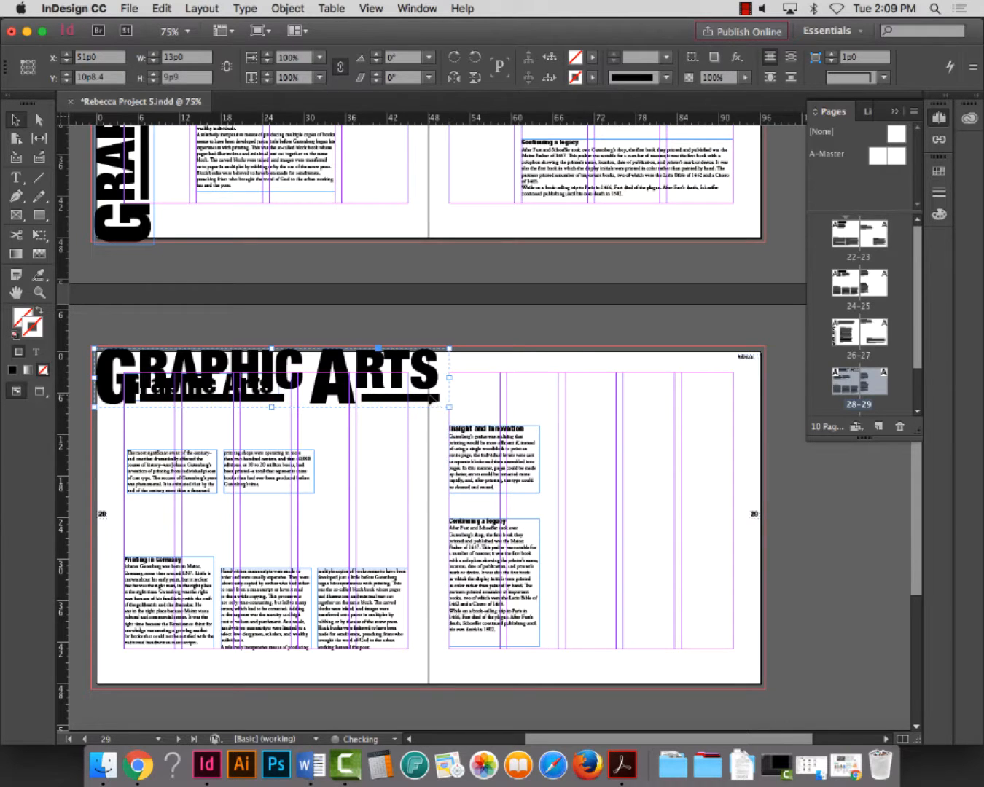
# Extend the rule after the title's second word to about 60p4.6, past page 29's outer edge, and delete the old Graphic Arts title frame
pyautogui.click(440, 397)
pyautogui.moveTo(441, 398); pyautogui.dragTo(779, 398)
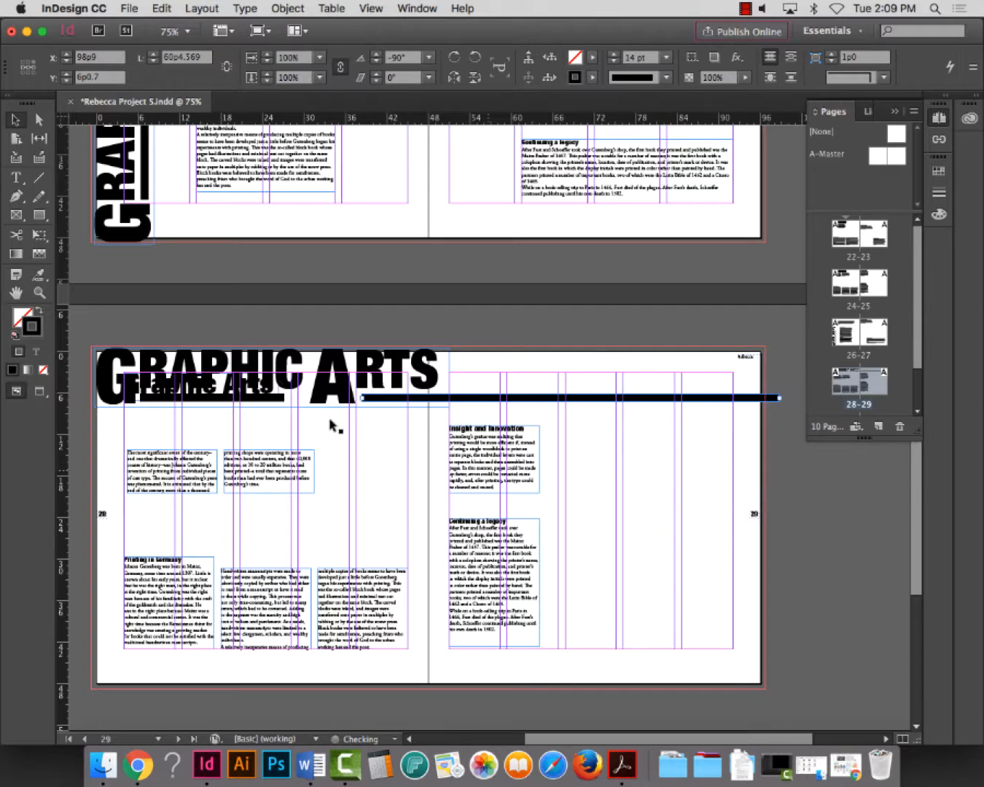
pyautogui.keyDown('shift'); pyautogui.click(220, 398); pyautogui.keyUp('shift')
pyautogui.click(221, 386)
pyautogui.press('Delete')
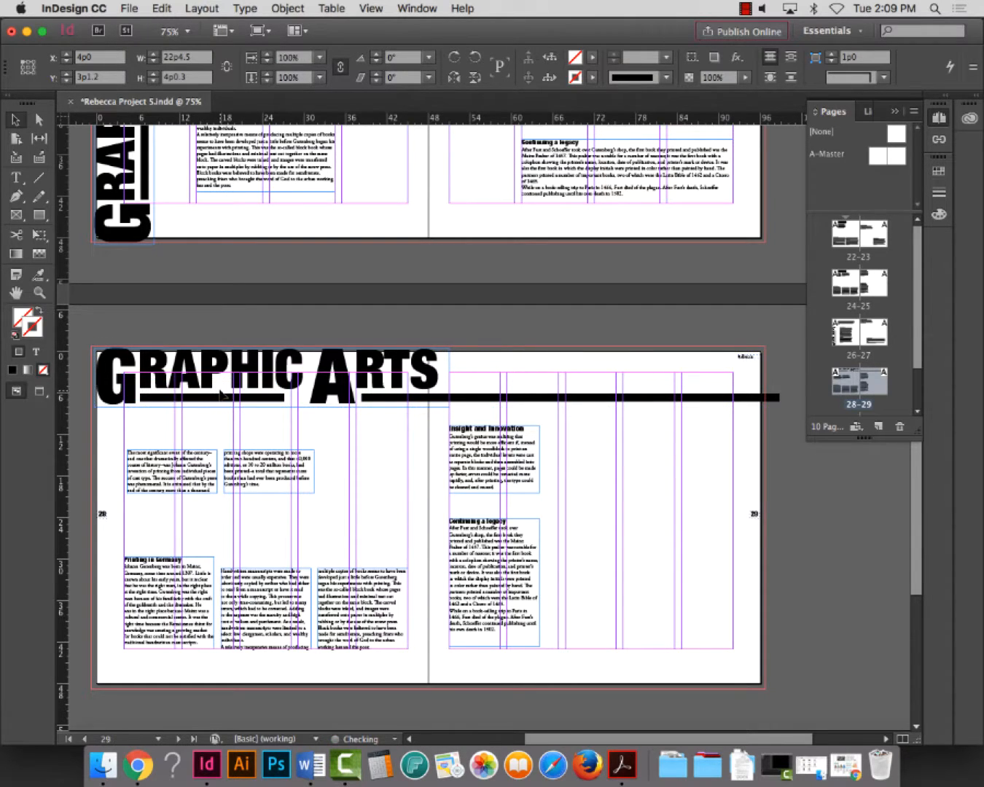
# Place the two introductory frames beneath the title at Y 8p10.5, each 15p9.6 wide, and shorten them to 5p6 and 4p6 high
pyautogui.click(177, 471)
pyautogui.moveTo(177, 476); pyautogui.dragTo(270, 436)
pyautogui.moveTo(330, 437); pyautogui.dragTo(351, 437)
pyautogui.click(173, 456)
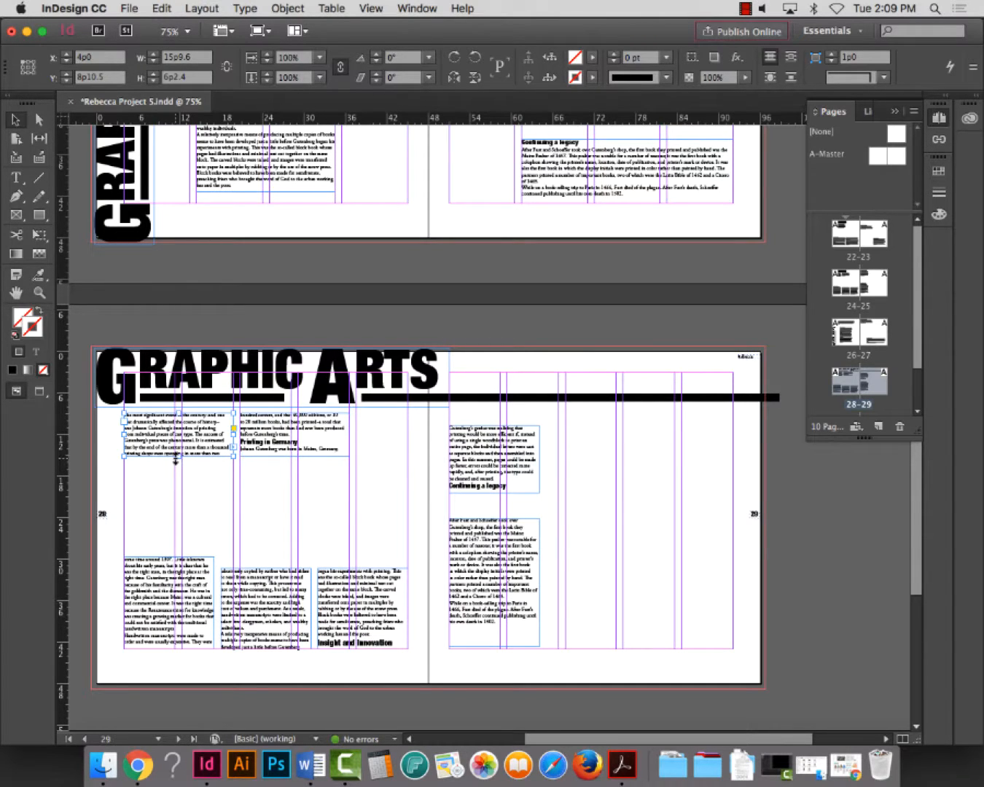
pyautogui.moveTo(179, 457); pyautogui.dragTo(179, 450)
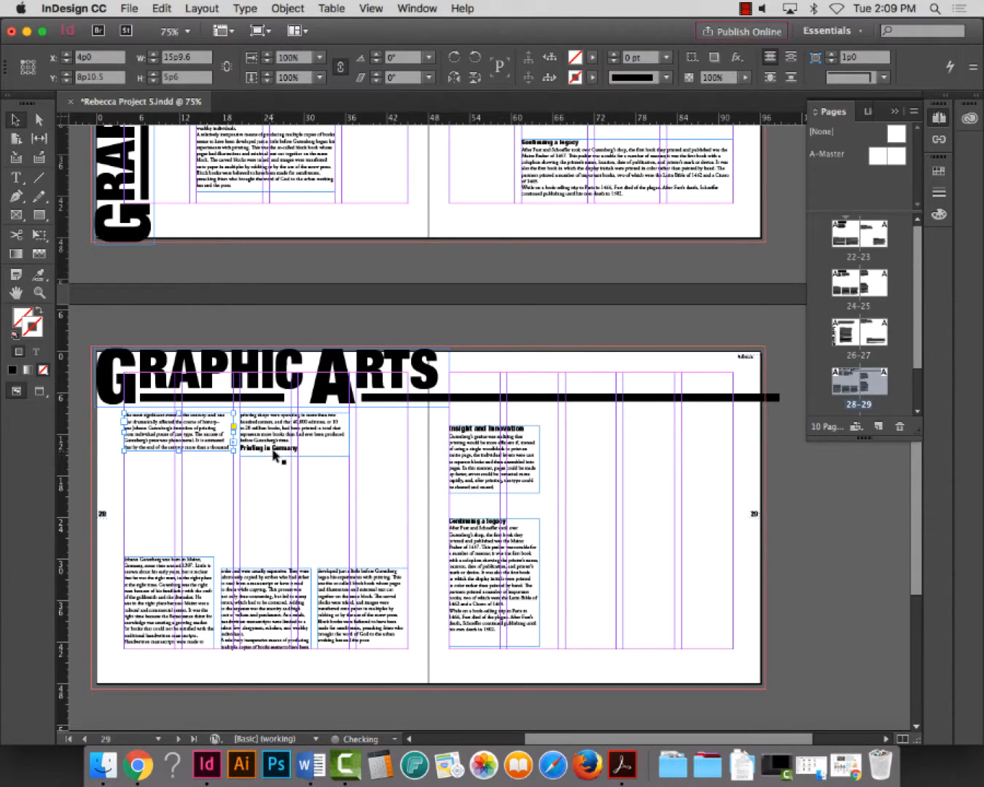
pyautogui.click(277, 451)
pyautogui.moveTo(294, 456); pyautogui.dragTo(296, 444)
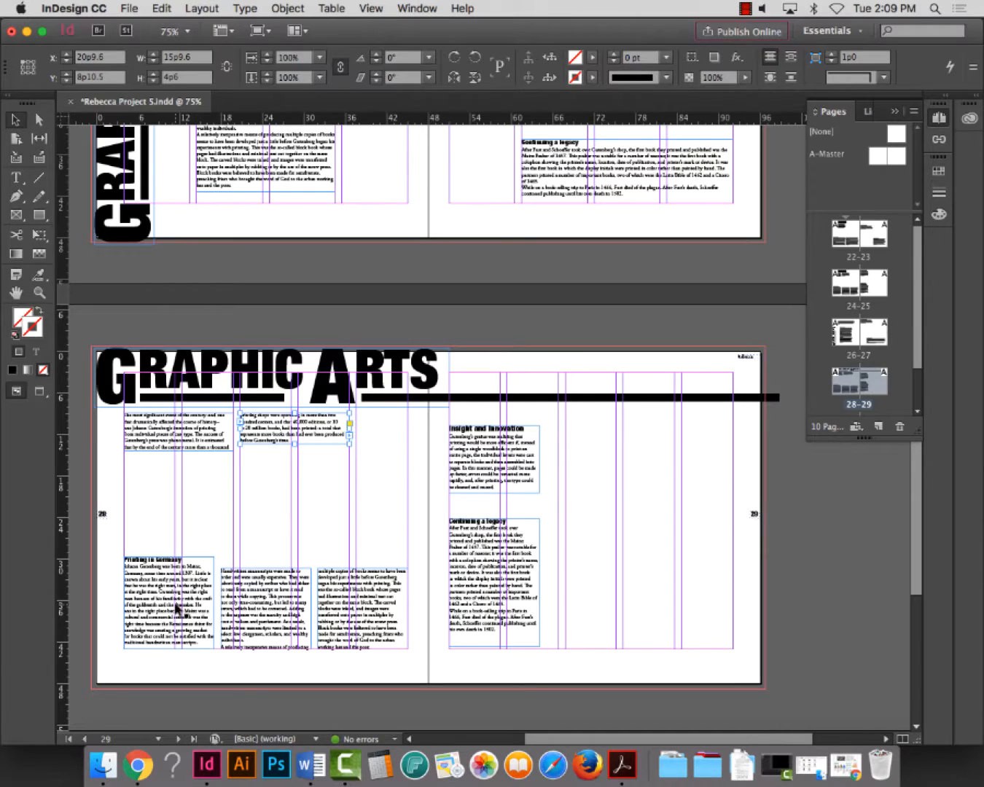
# Delete the third Printing in Germany text frame and resize the second to 15p9.6 wide, ending at page 28's inner margin
pyautogui.click(347, 609)
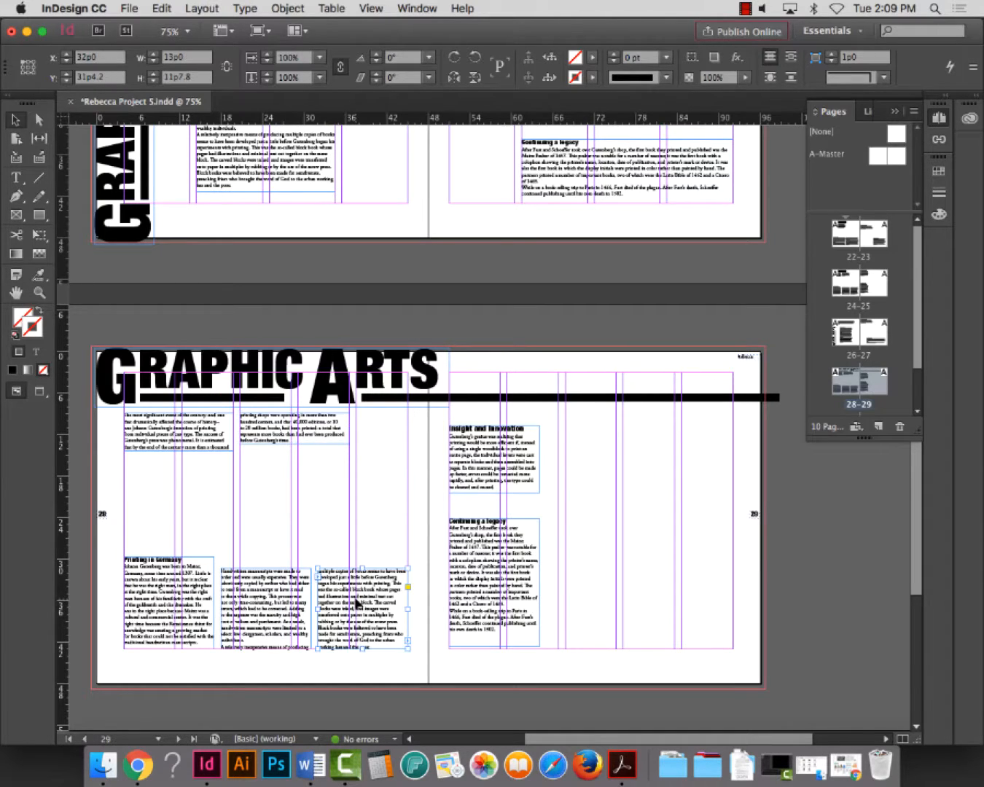
pyautogui.press('Delete')
pyautogui.moveTo(296, 603); pyautogui.dragTo(407, 607)
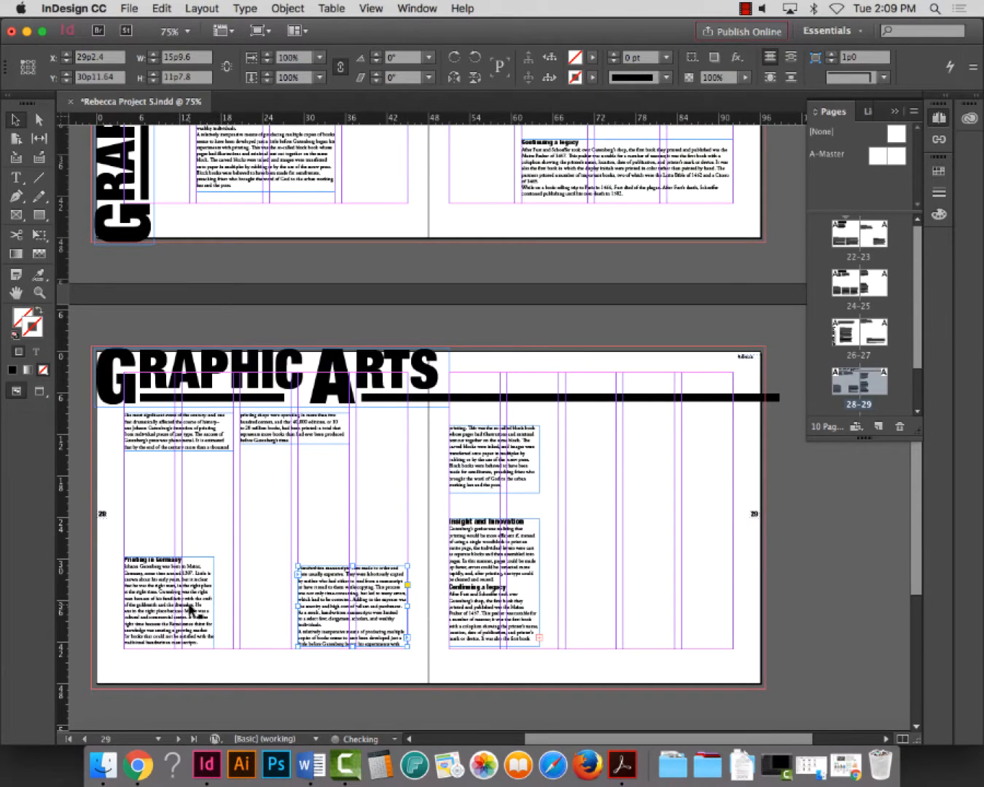
# Widen the Printing in Germany frame to 15p9.6 and move its continuation frame beside it, aligned under the second introductory frame
pyautogui.click(202, 605)
pyautogui.moveTo(213, 604); pyautogui.dragTo(234, 604)
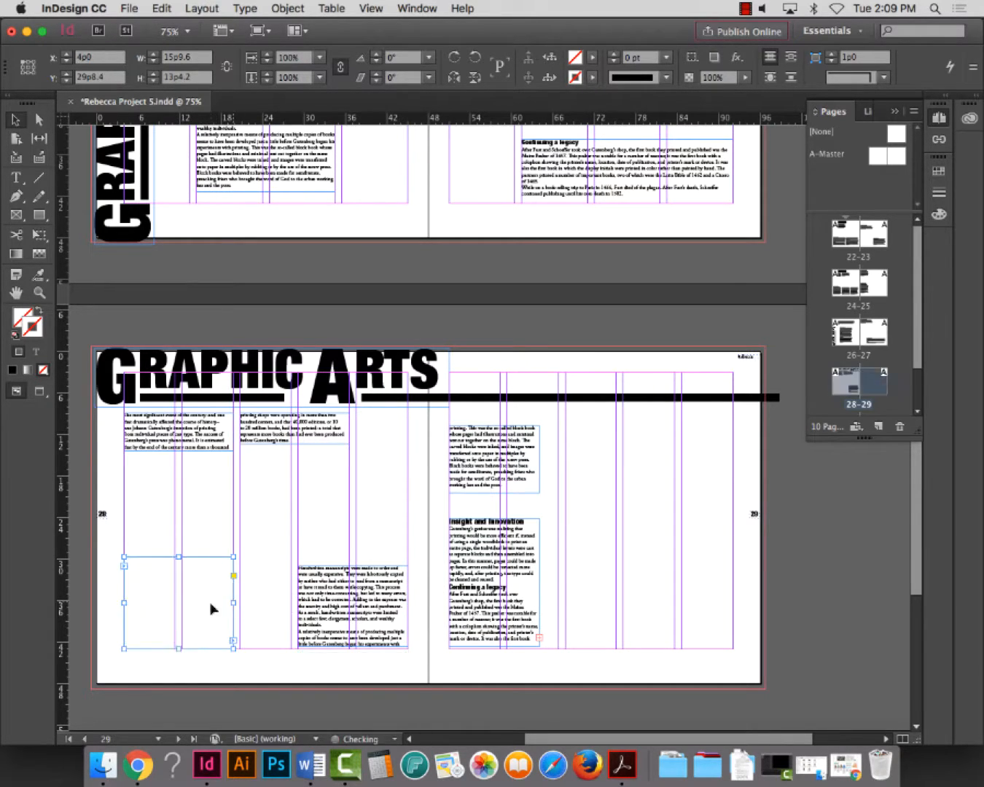
pyautogui.moveTo(174, 608)
pyautogui.mouseDown()
pyautogui.moveTo(232, 607)
pyautogui.moveTo(178, 608)
pyautogui.mouseUp()
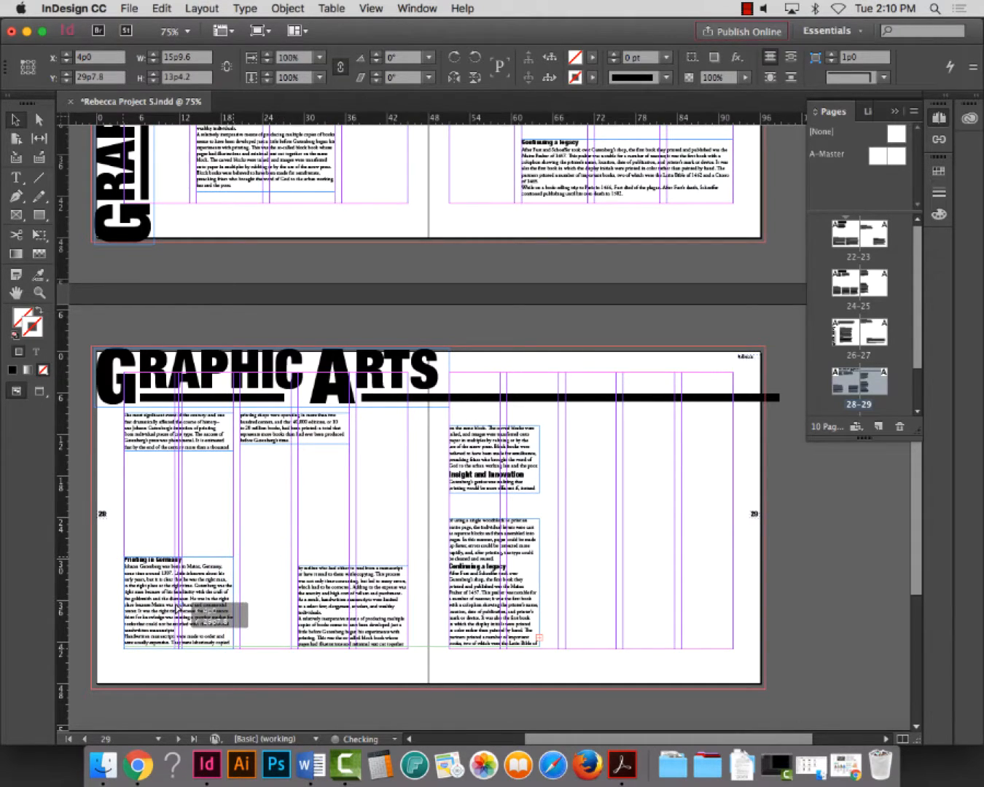
pyautogui.moveTo(320, 613); pyautogui.dragTo(267, 614)
# Extend the Printing in Germany frame upward to about 20p10.5 high and set its continuation frame to about 10p5.3 high
pyautogui.click(180, 576)
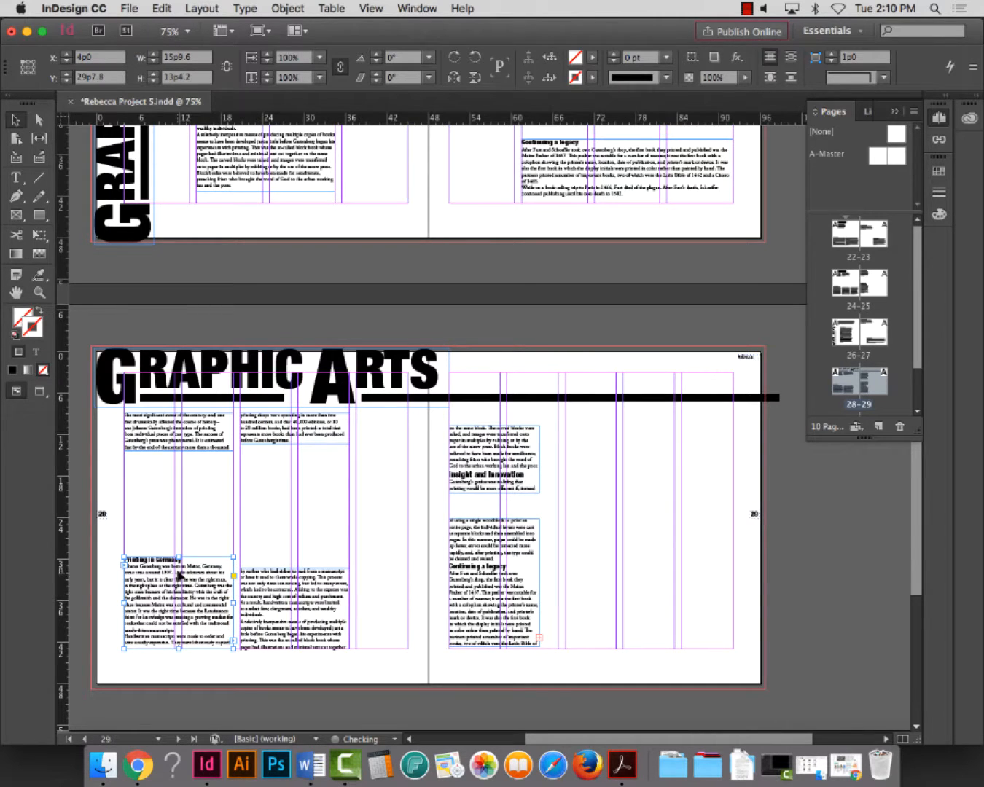
pyautogui.moveTo(179, 555); pyautogui.dragTo(178, 518)
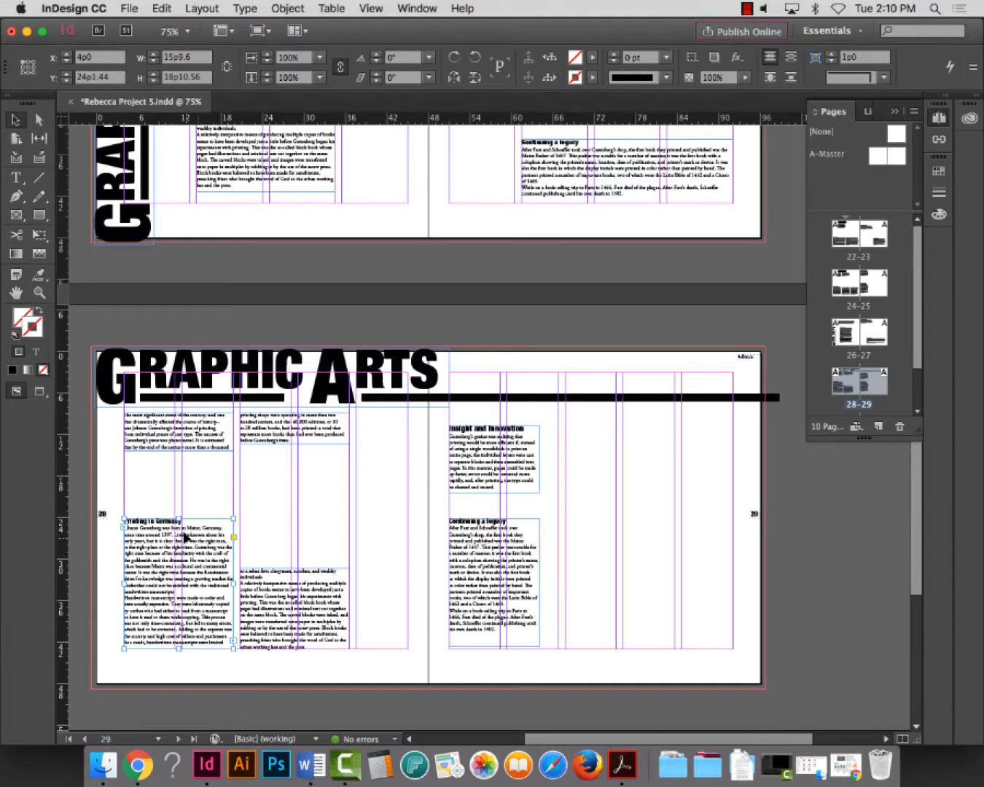
pyautogui.click(290, 577)
pyautogui.moveTo(295, 569); pyautogui.dragTo(294, 558)
pyautogui.click(190, 635)
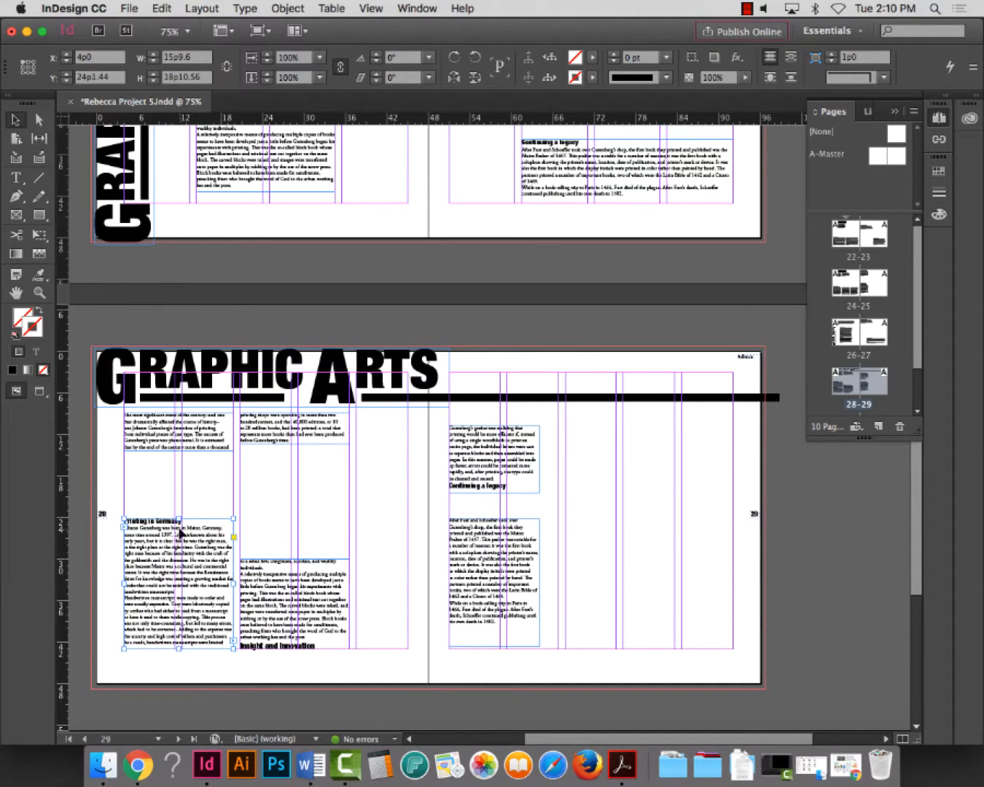
pyautogui.moveTo(178, 519); pyautogui.dragTo(178, 504)
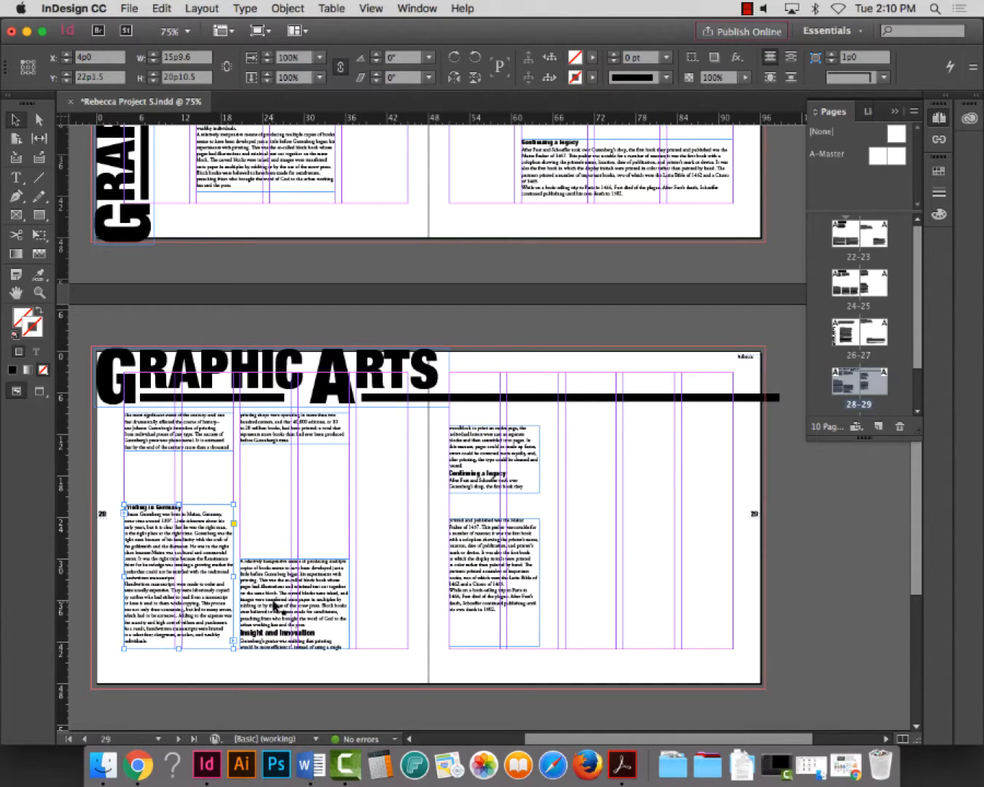
pyautogui.click(274, 605)
pyautogui.moveTo(296, 555); pyautogui.dragTo(295, 573)
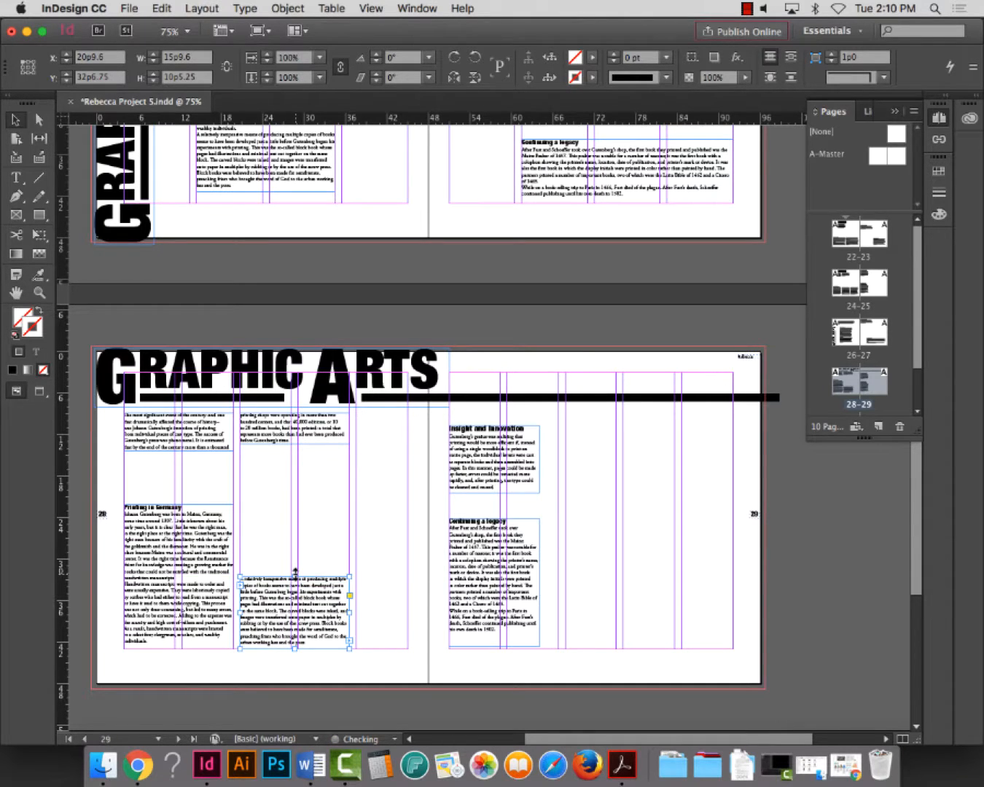
# Nudge the Printing in Germany frame slightly down, keeping it aligned with page 28's outer margin
pyautogui.click(131, 559)
pyautogui.press('Left')
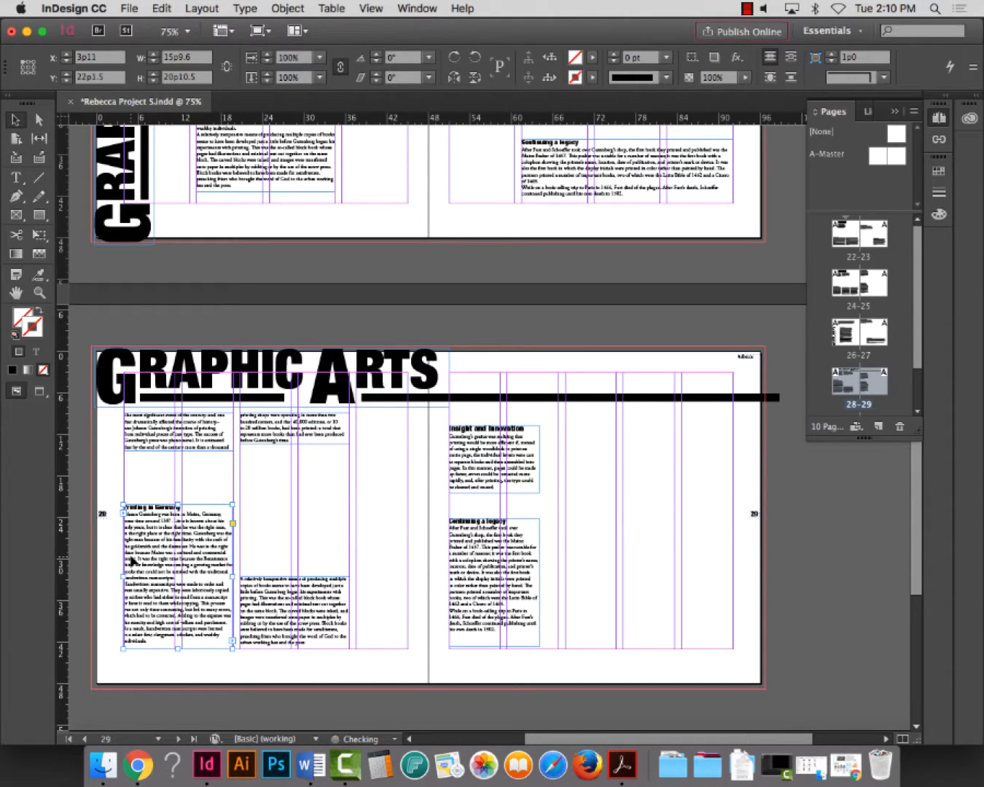
pyautogui.press('Right')
pyautogui.press('Down')
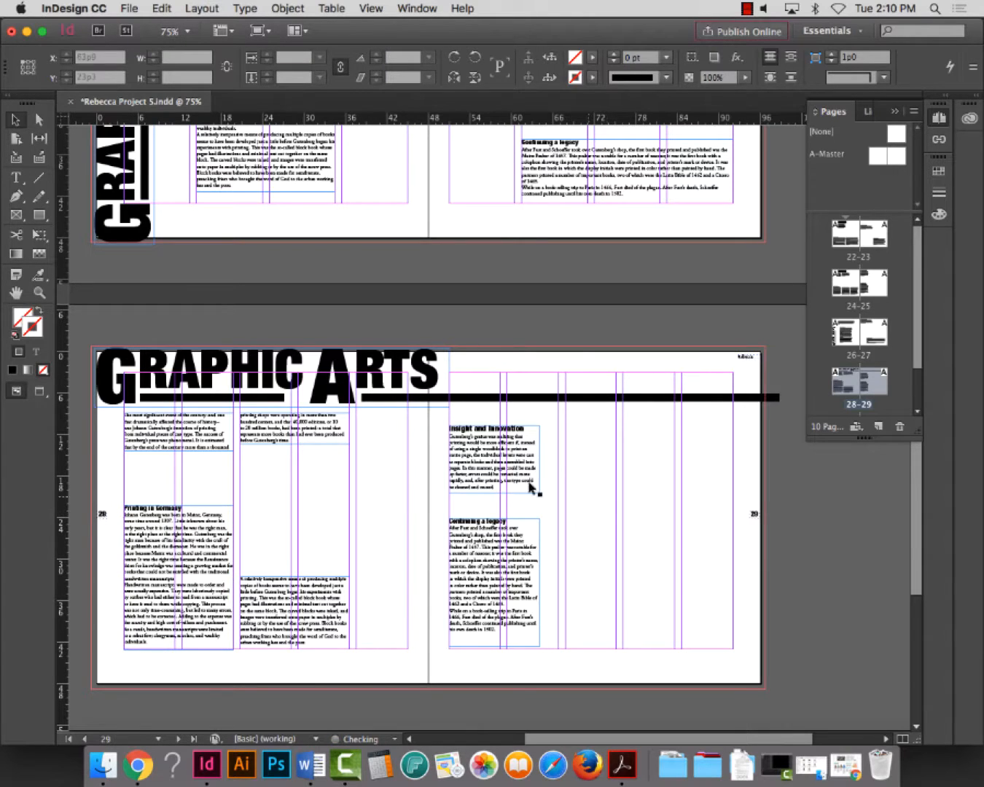
# Move the Insight and Innovation frame to page 29's outer margin below the rule, widen it to 15p9.6 and shorten it around its text
pyautogui.click(499, 460)
pyautogui.moveTo(502, 470); pyautogui.dragTo(623, 442)
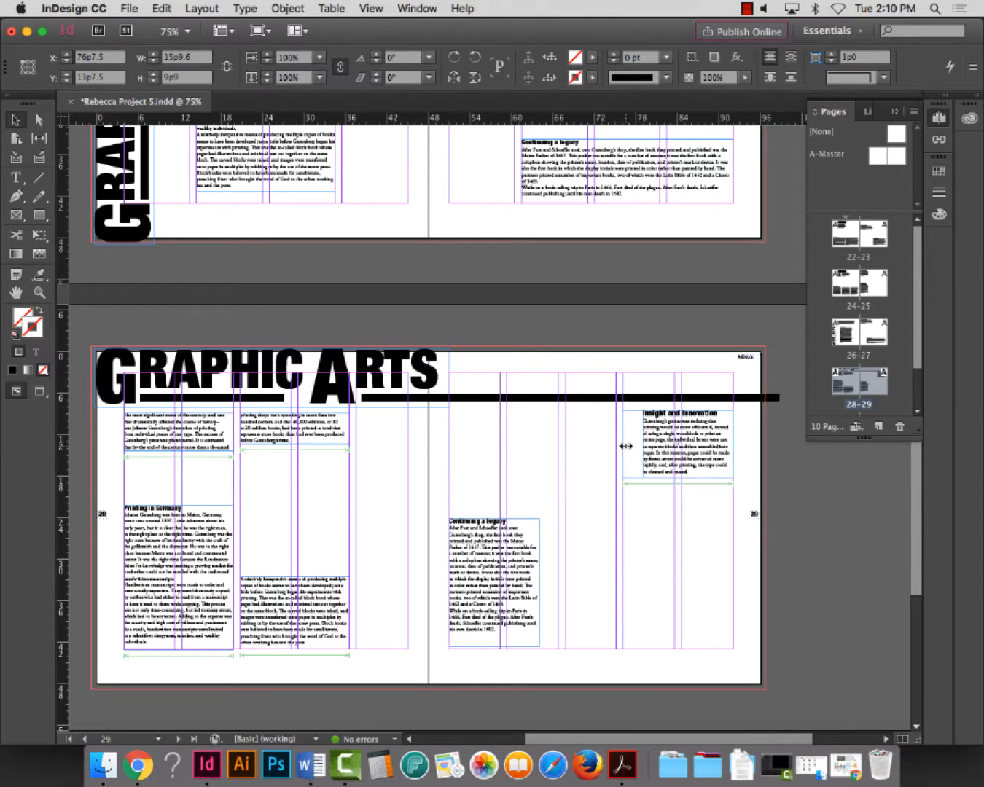
pyautogui.moveTo(677, 479); pyautogui.dragTo(676, 470)
# Widen the Continuing a legacy frame to about 15p4.8 and position it at X 51p0, Y 24p0 on page 29
pyautogui.click(538, 557)
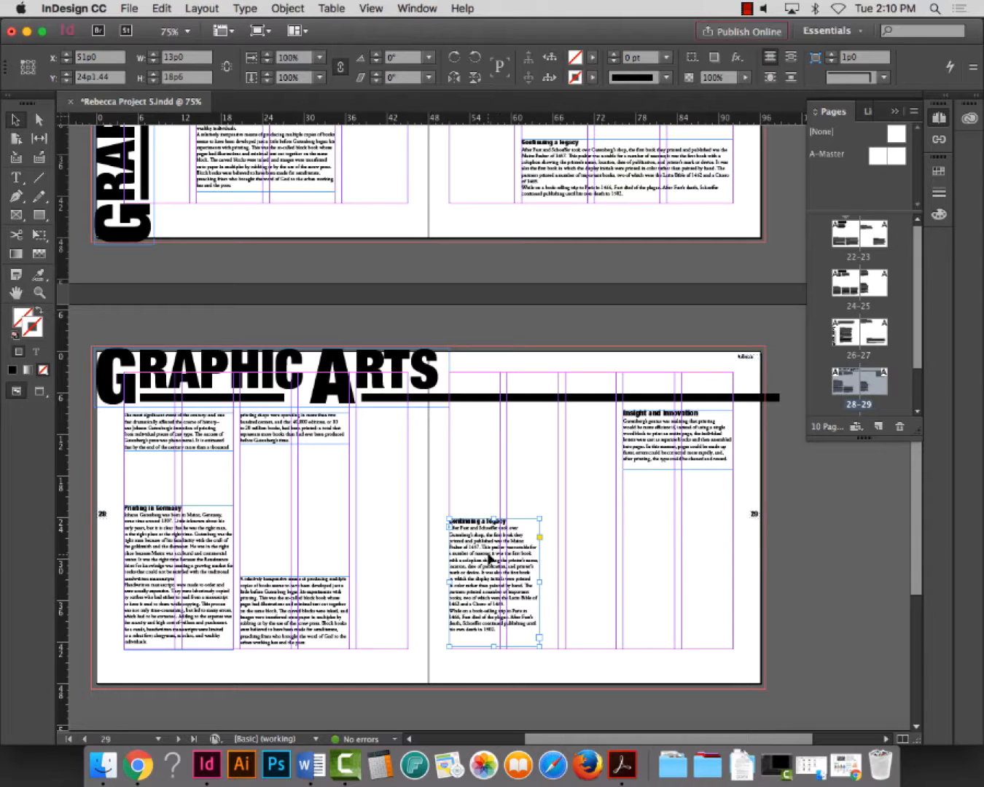
pyautogui.moveTo(490, 560); pyautogui.dragTo(561, 581)
pyautogui.moveTo(500, 571); pyautogui.dragTo(503, 571)
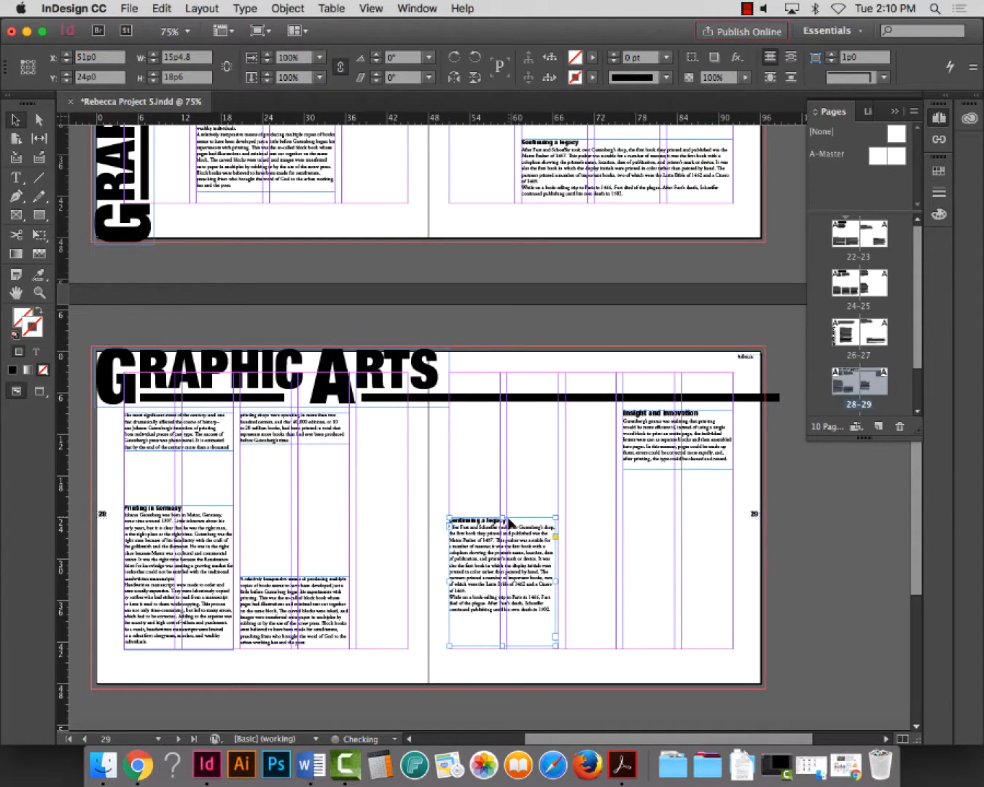
# Resize the Continuing a legacy frame on page 29 to 15p9.6 wide and 15p0 high around its text
pyautogui.moveTo(502, 519); pyautogui.dragTo(503, 566)
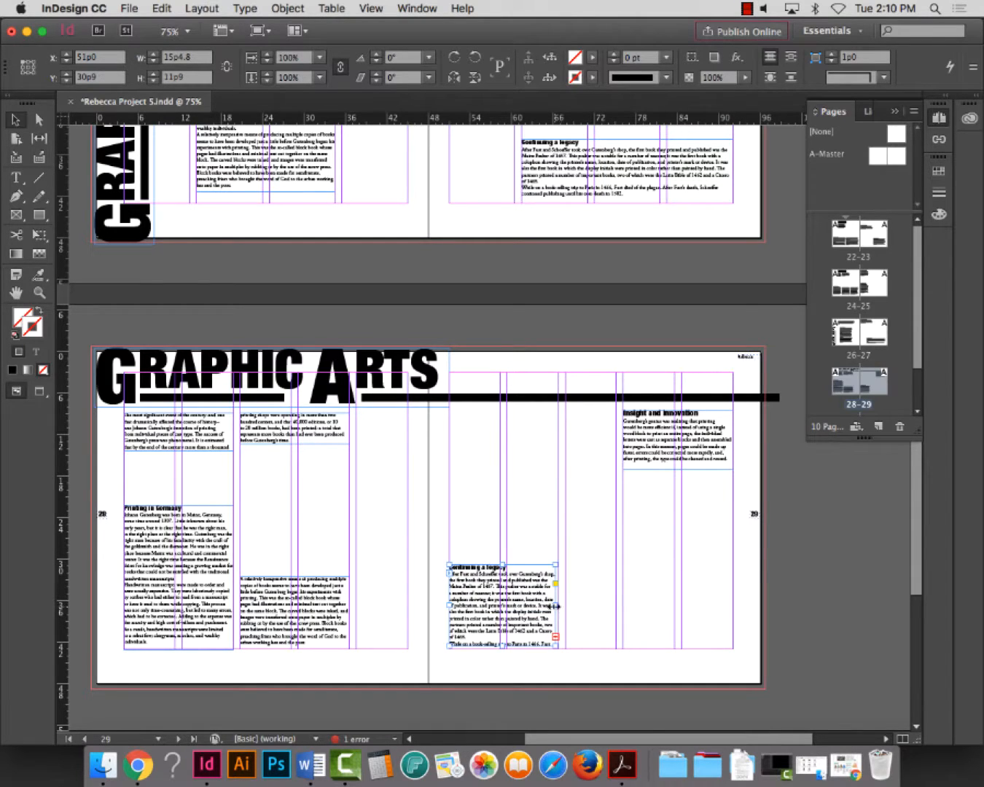
pyautogui.moveTo(555, 607); pyautogui.dragTo(557, 607)
pyautogui.moveTo(505, 561); pyautogui.dragTo(503, 541)
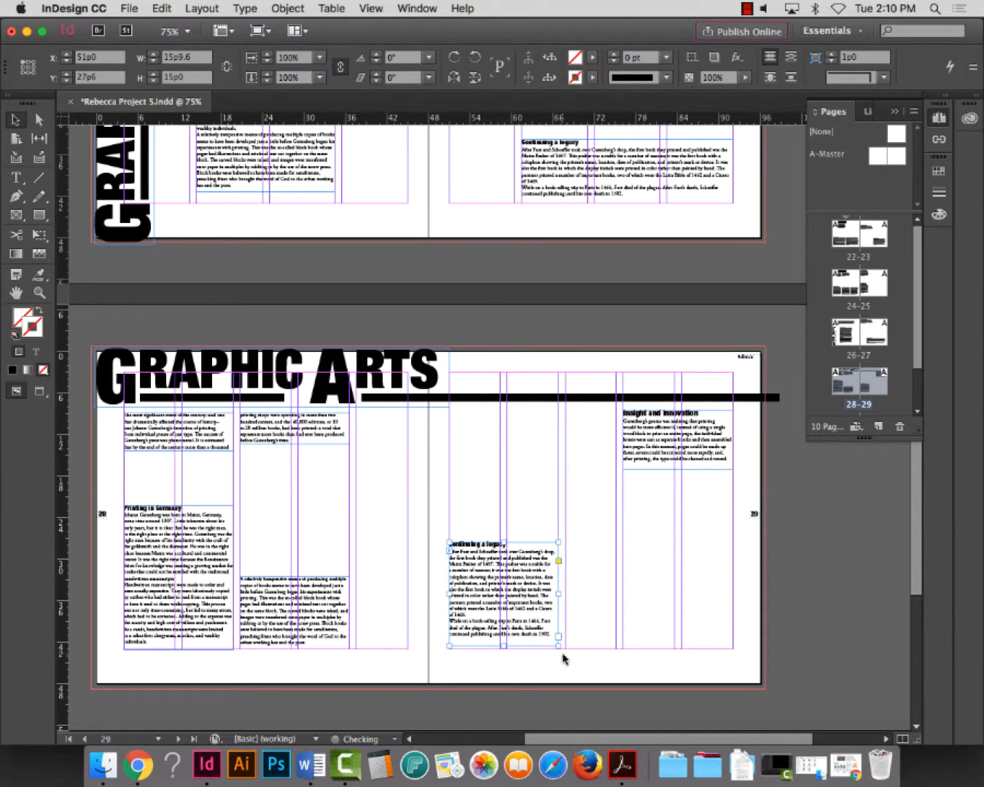
# Nudge the Continuing a legacy frame down to Y 28p10 at page 29's bottom margin and save the document
pyautogui.press('Down')
pyautogui.press('Down')
pyautogui.press('Down')
pyautogui.press('Down')
pyautogui.press('Down')
pyautogui.press('Down')
pyautogui.press('Down')
pyautogui.press('Down')
pyautogui.press('Down')
pyautogui.press('Down')
pyautogui.press('Down')
pyautogui.press('Down')
pyautogui.press('Down')
pyautogui.press('Down')
pyautogui.press('Down')
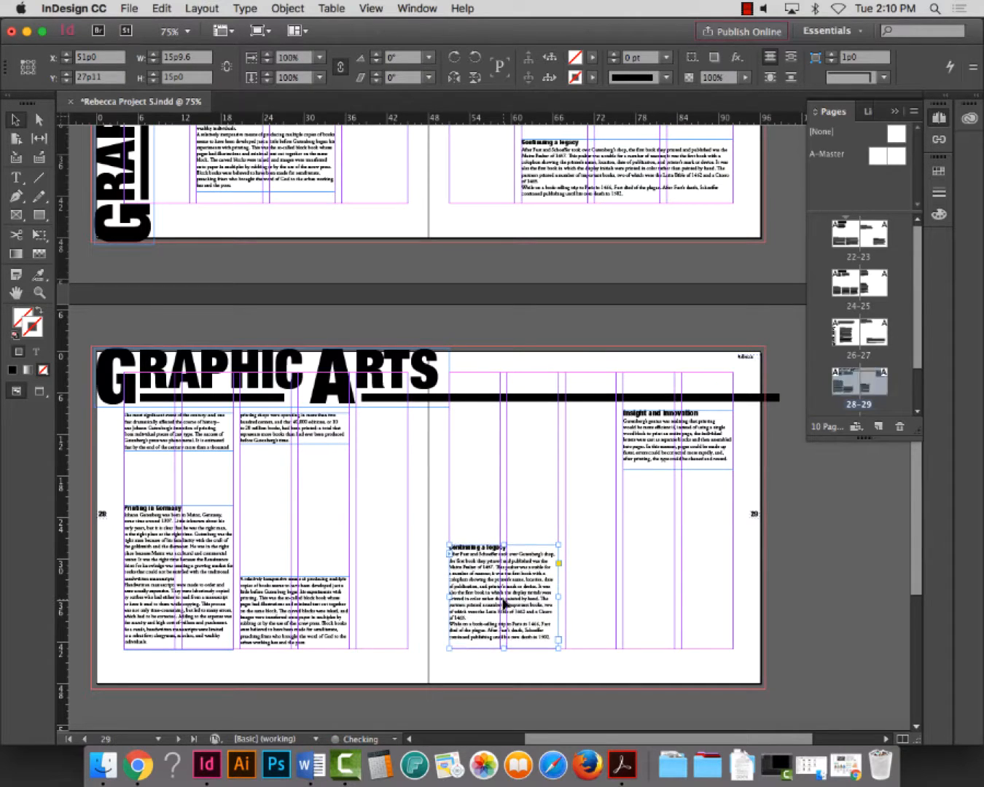
pyautogui.press('Down')
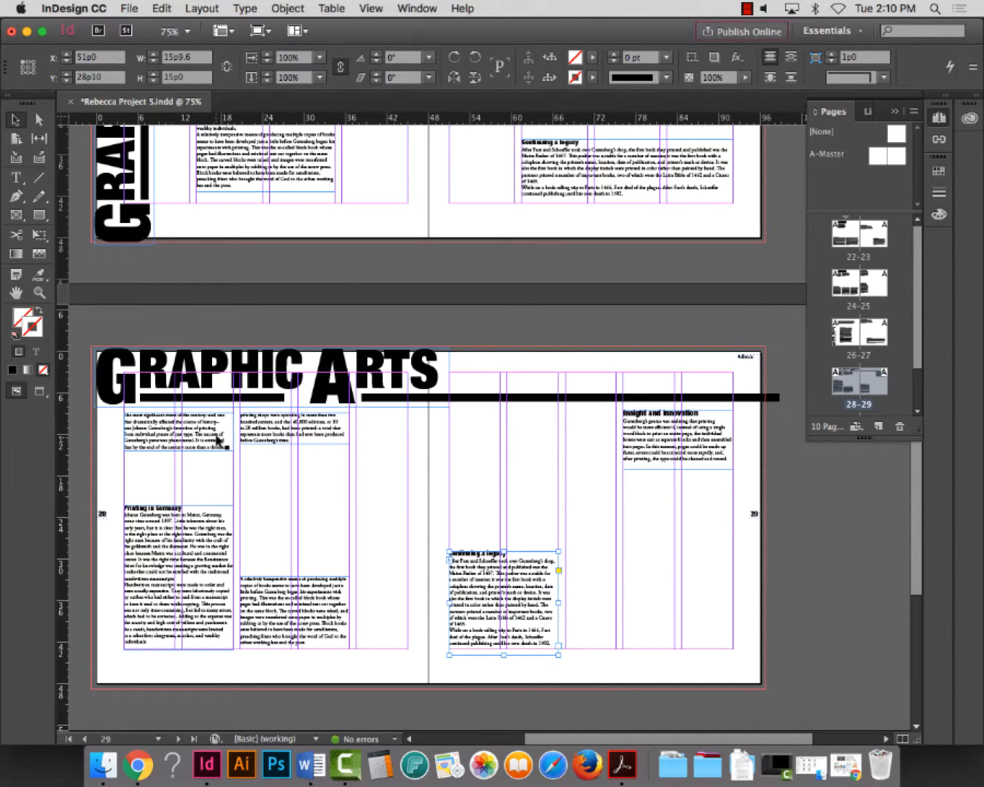
pyautogui.press('super+s')
pyautogui.click(834, 555)
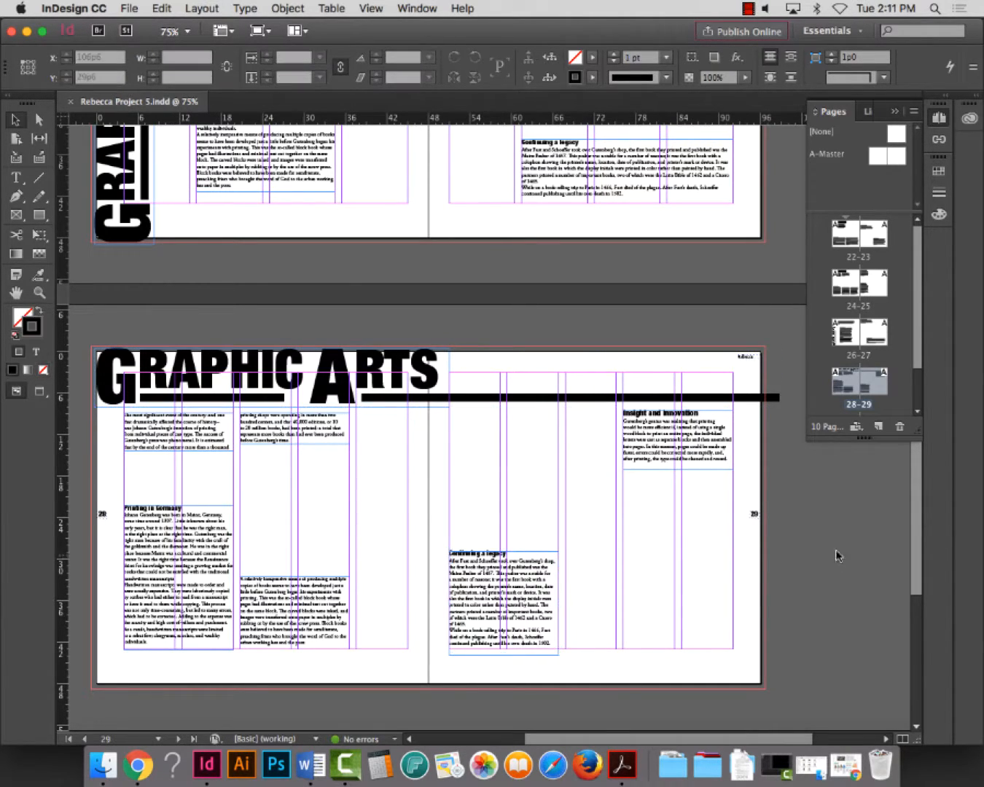
# Duplicate the 14 pt title rule below page 28's text, running from the outer edge to page 29's inner margin, and save
pyautogui.press('w')
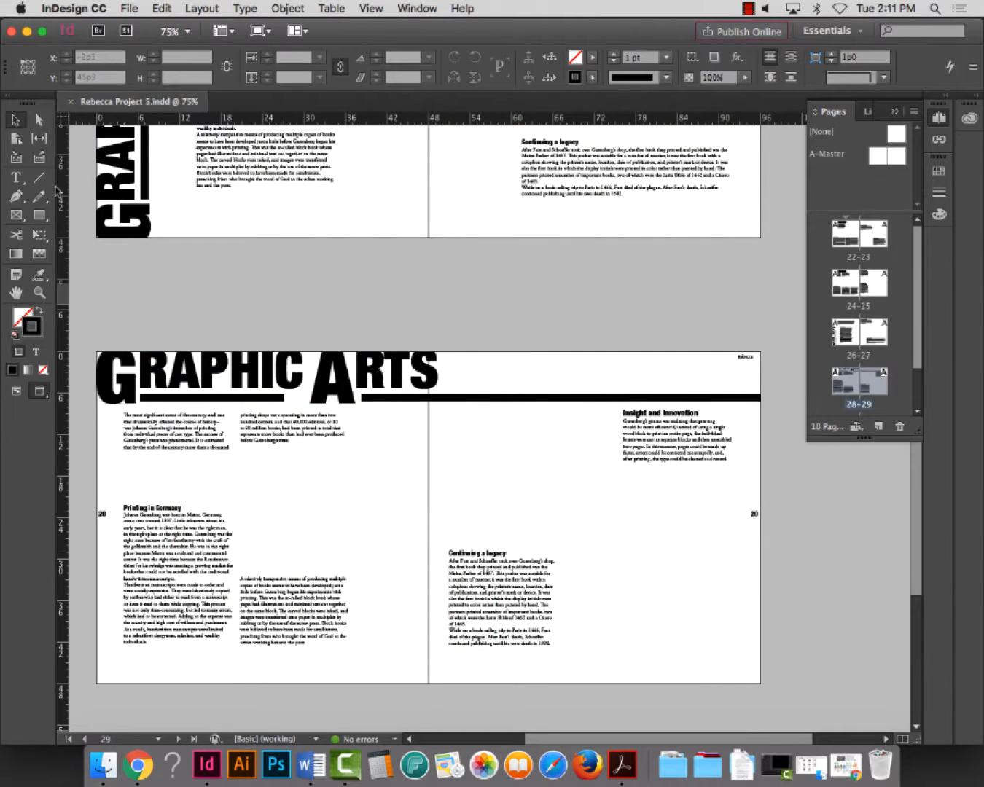
pyautogui.click(16, 137)
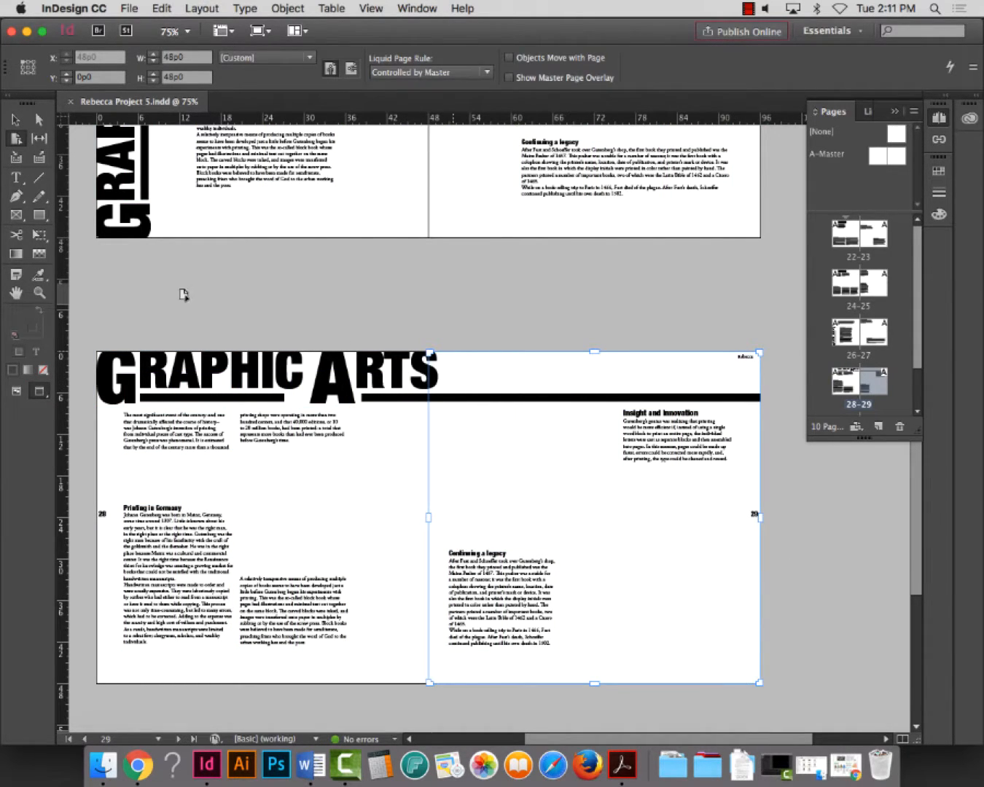
pyautogui.click(16, 119)
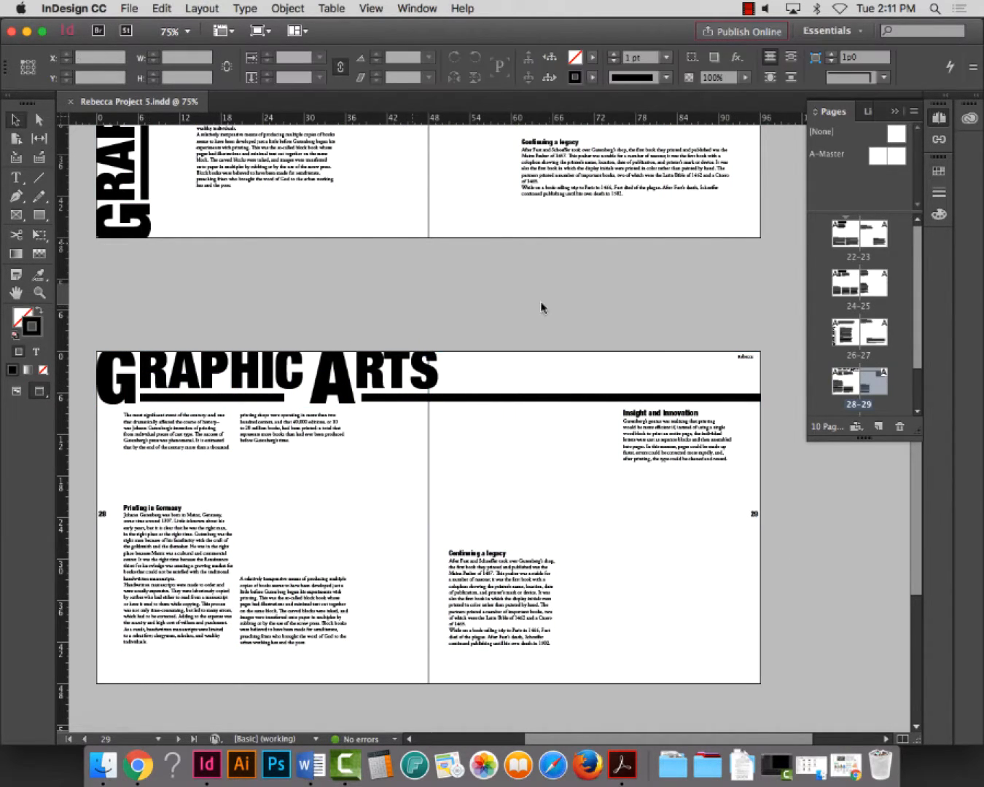
pyautogui.click(595, 400)
pyautogui.press('super+v')
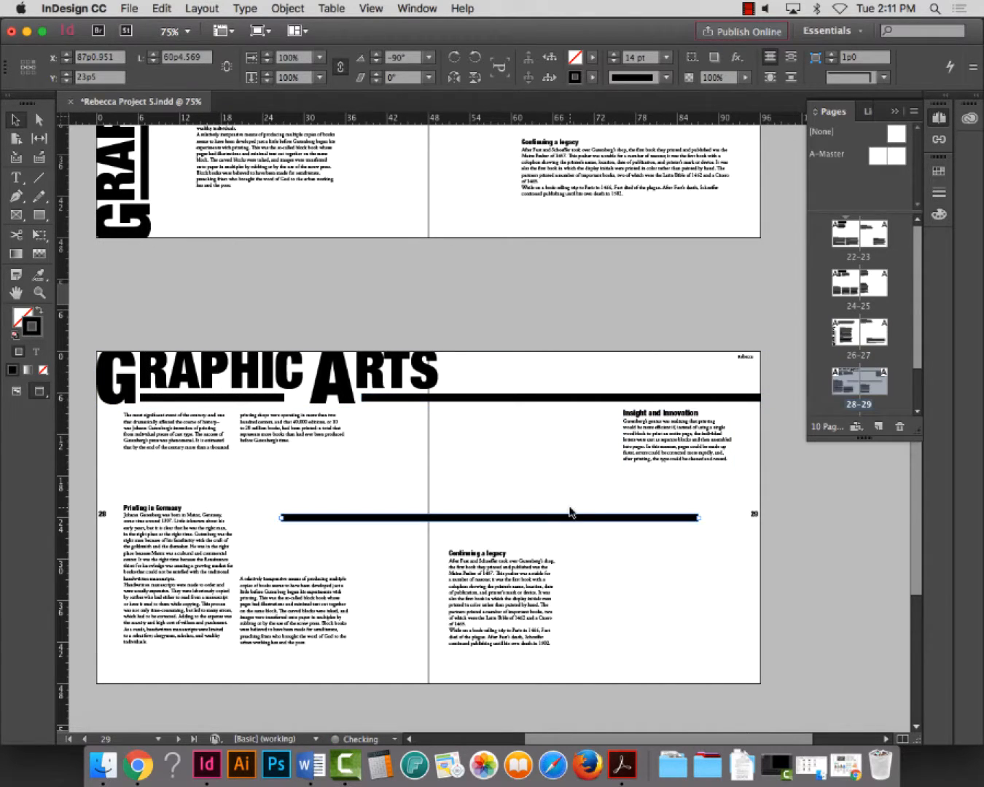
pyautogui.moveTo(548, 525); pyautogui.dragTo(354, 673)
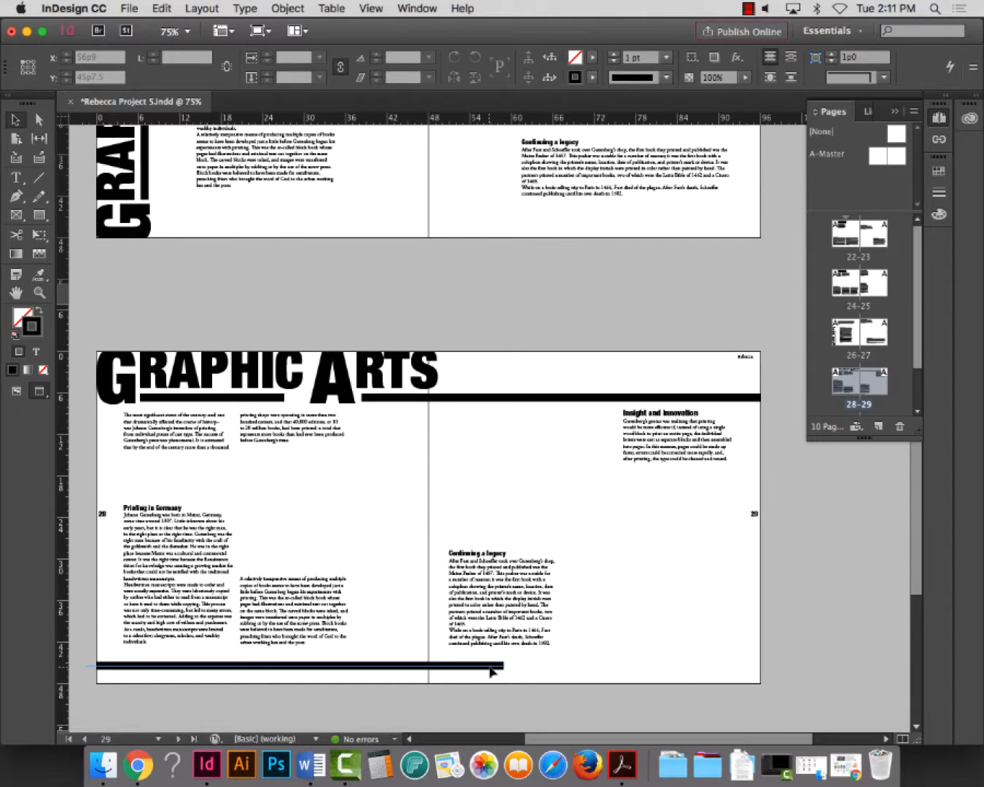
pyautogui.moveTo(509, 666); pyautogui.dragTo(448, 666)
pyautogui.click(854, 640)
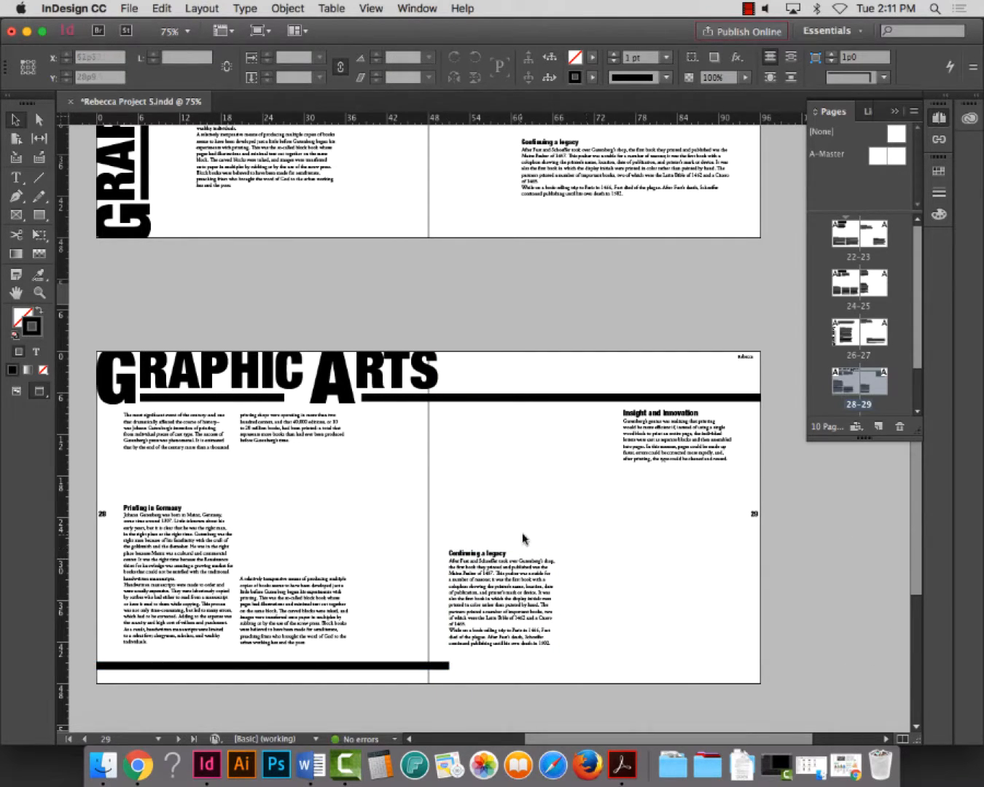
pyautogui.press('super+s')
# Copy all the text frames of pages 28–29 and paste them in place on pages 30–31
pyautogui.scroll(-8, 527, 537)
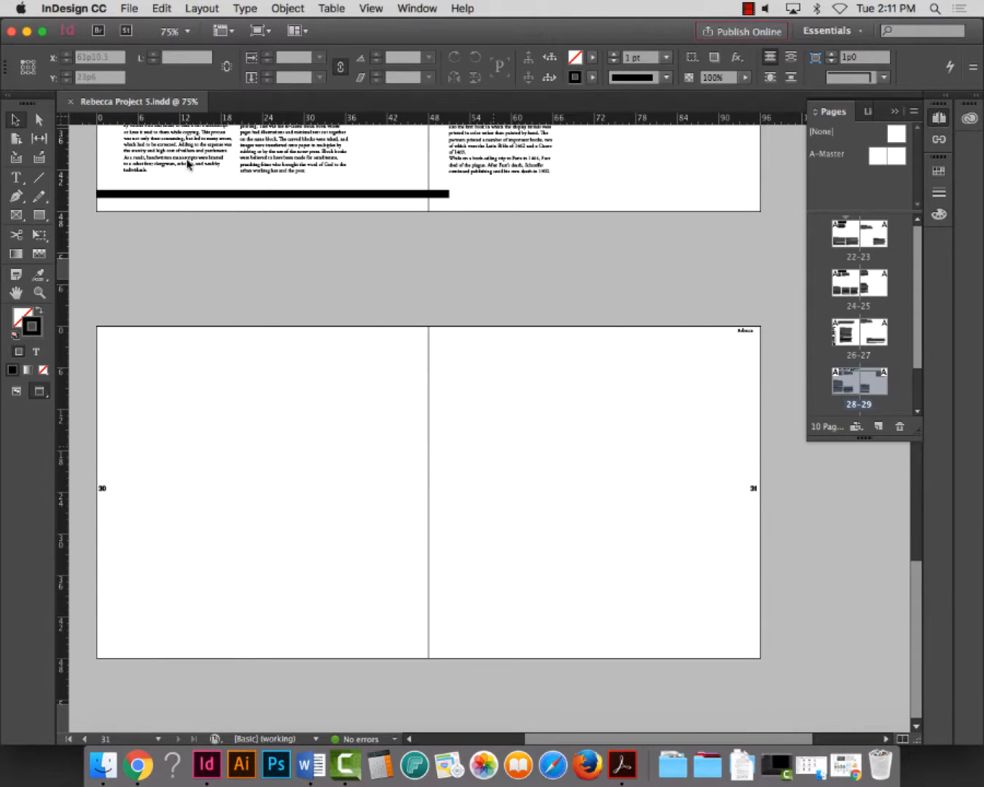
pyautogui.scroll(8, 155, 268)
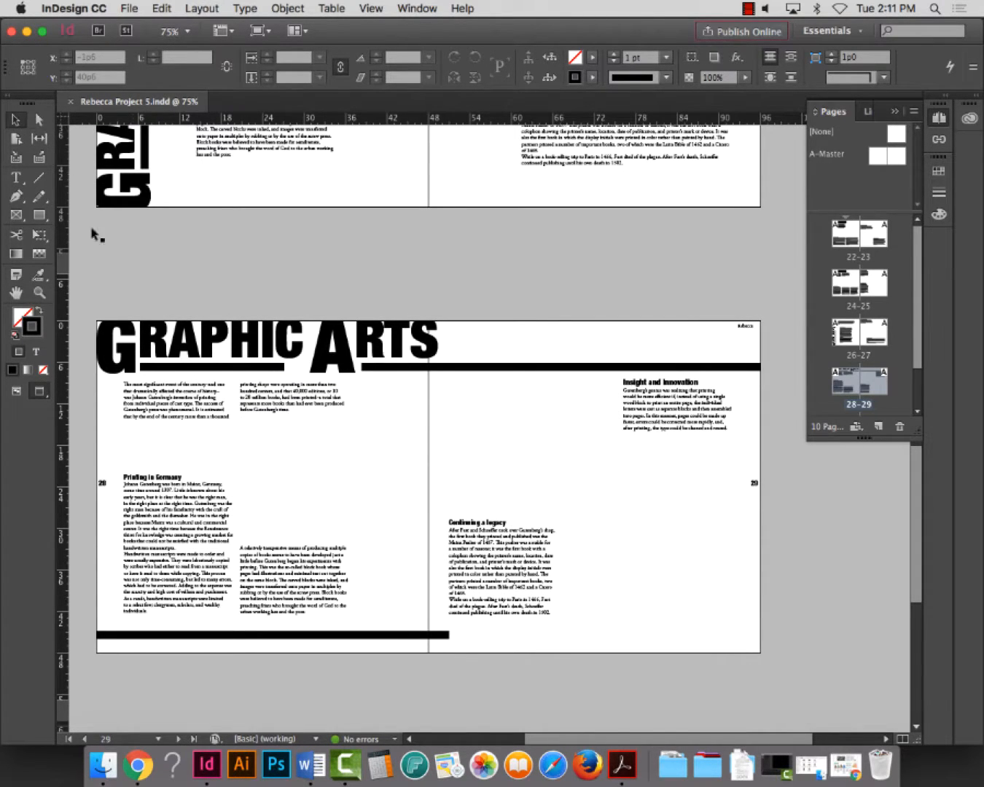
pyautogui.moveTo(95, 377); pyautogui.dragTo(711, 585)
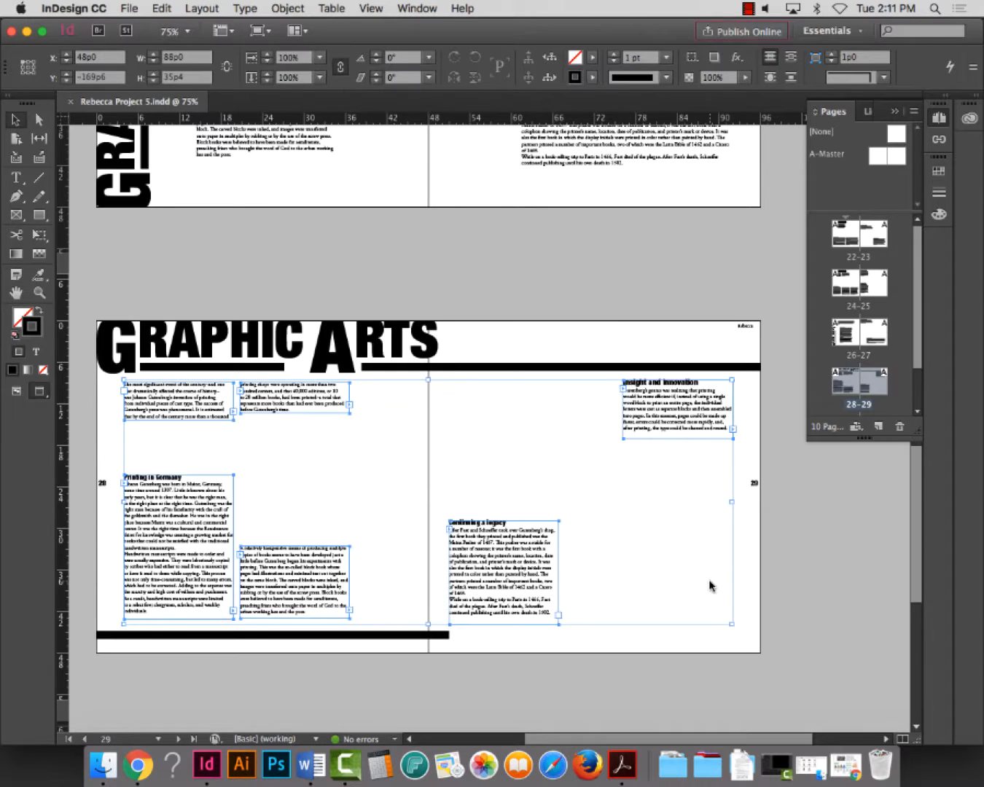
pyautogui.scroll(-8, 604, 587)
pyautogui.press('w')
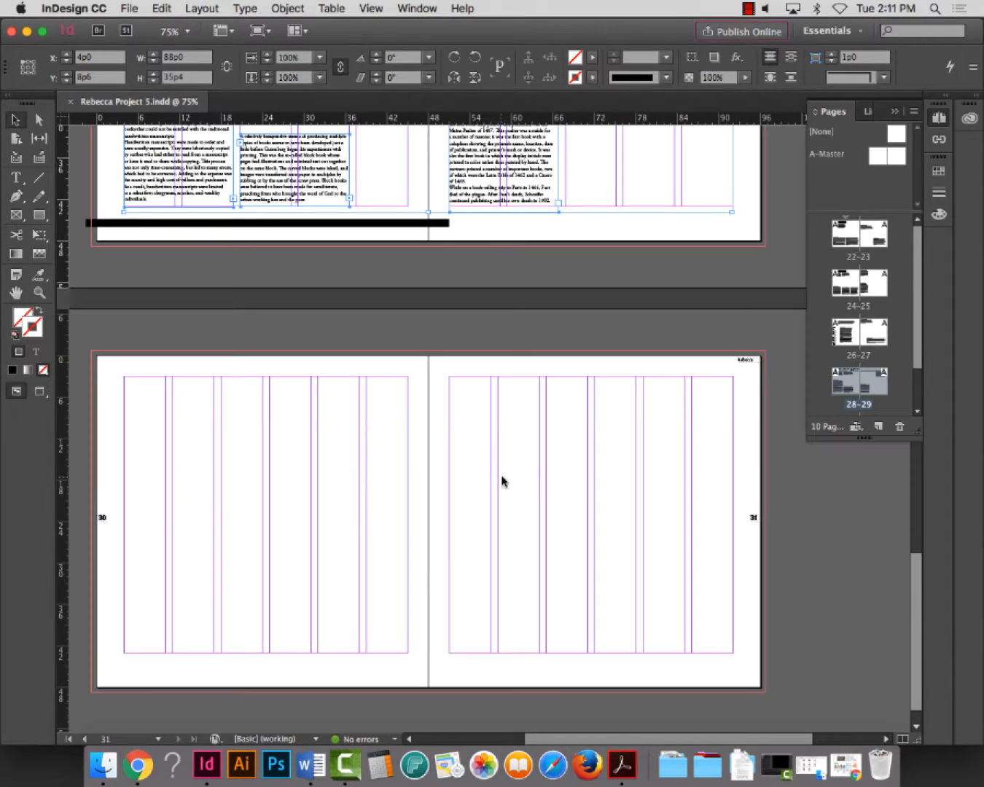
pyautogui.scroll(-1, 495, 486)
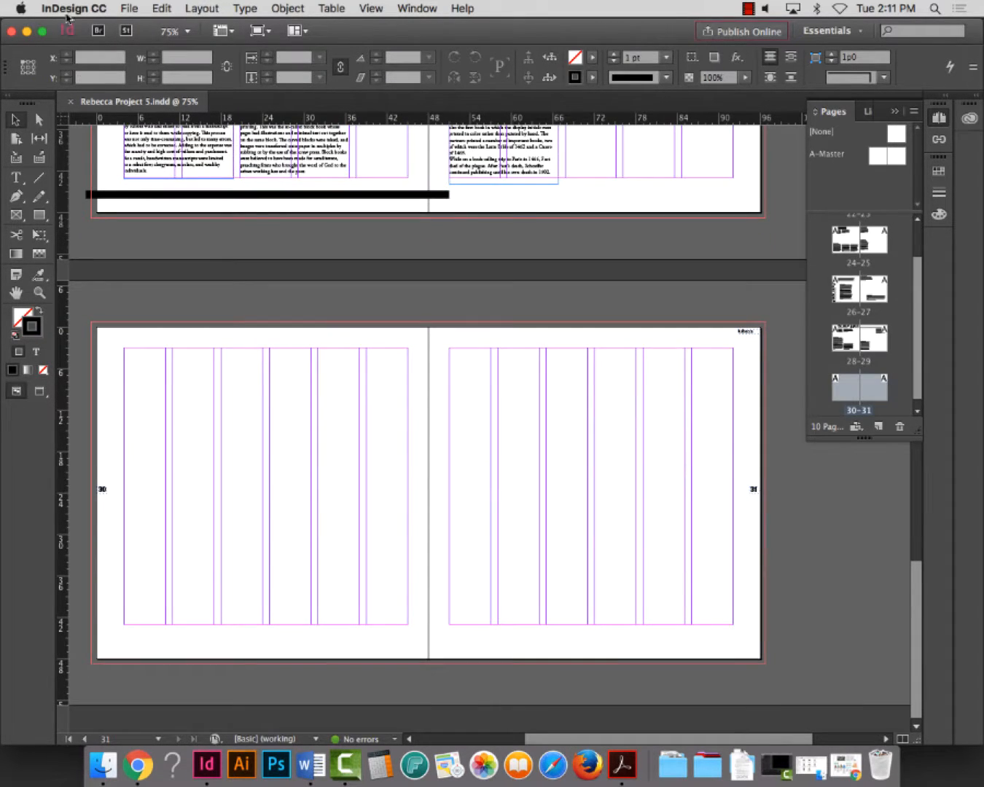
pyautogui.click(161, 7)
pyautogui.click(189, 138)
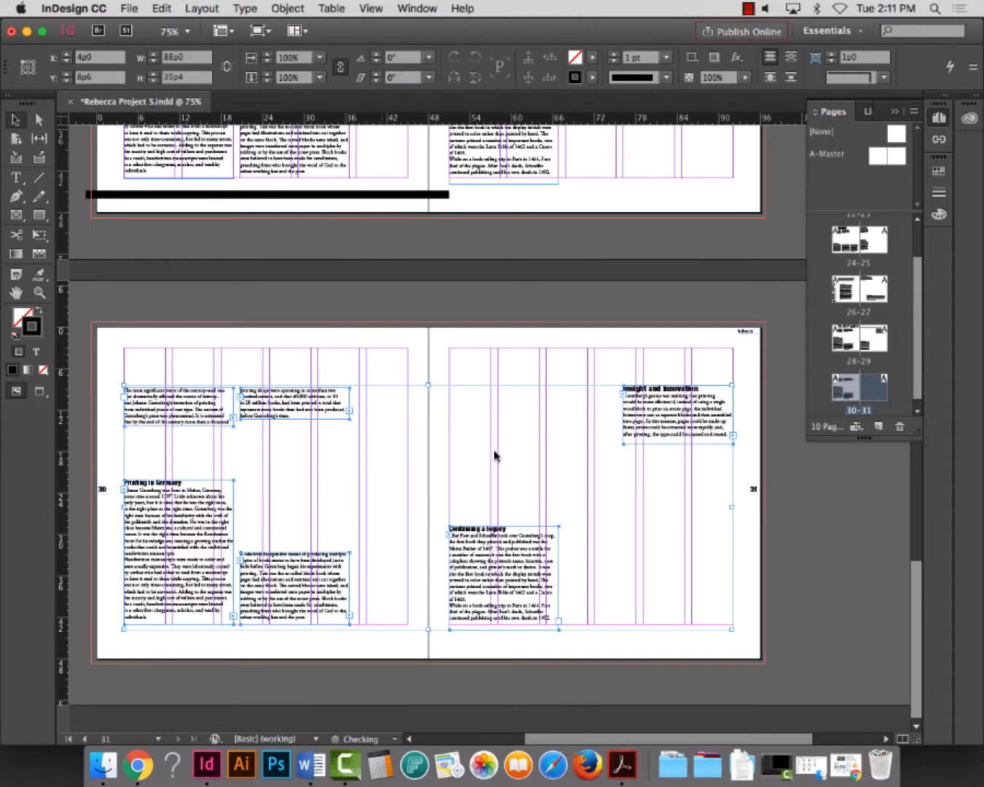
# Reflow page 30's opening text into three linked columns, each 13p0 wide, aligned to the column guides at X 4p0, 18p0 and 32p0
pyautogui.click(266, 422)
pyautogui.click(215, 412)
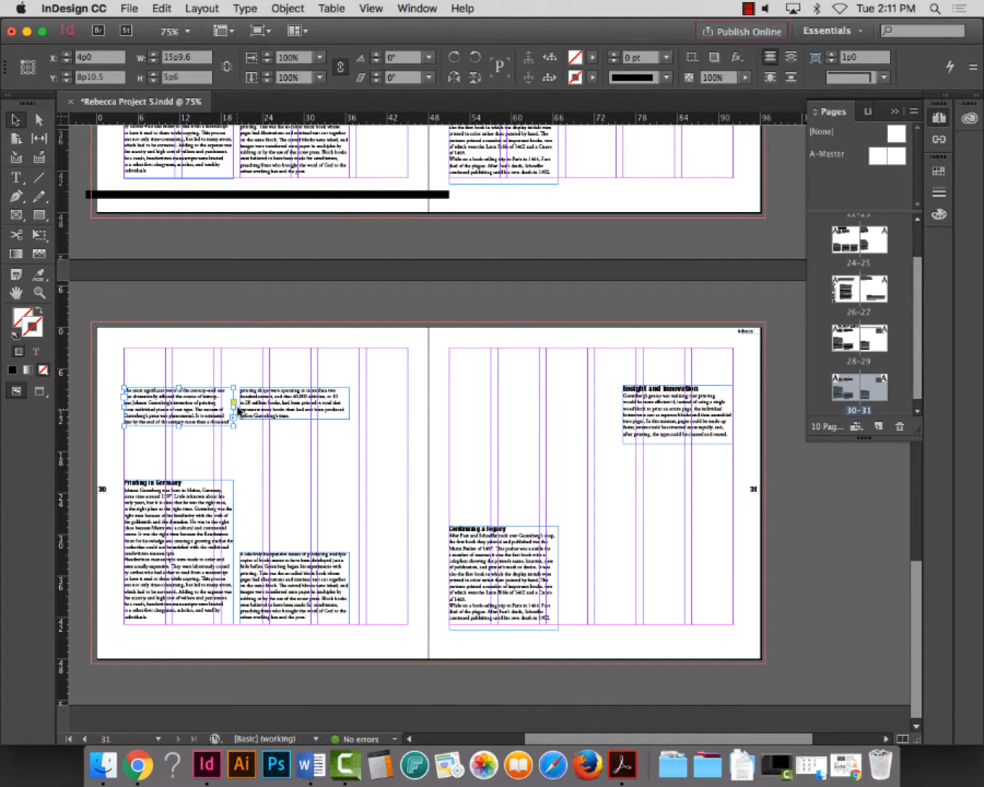
pyautogui.moveTo(232, 410); pyautogui.dragTo(213, 409)
pyautogui.moveTo(315, 405); pyautogui.dragTo(411, 431)
pyautogui.click(315, 429)
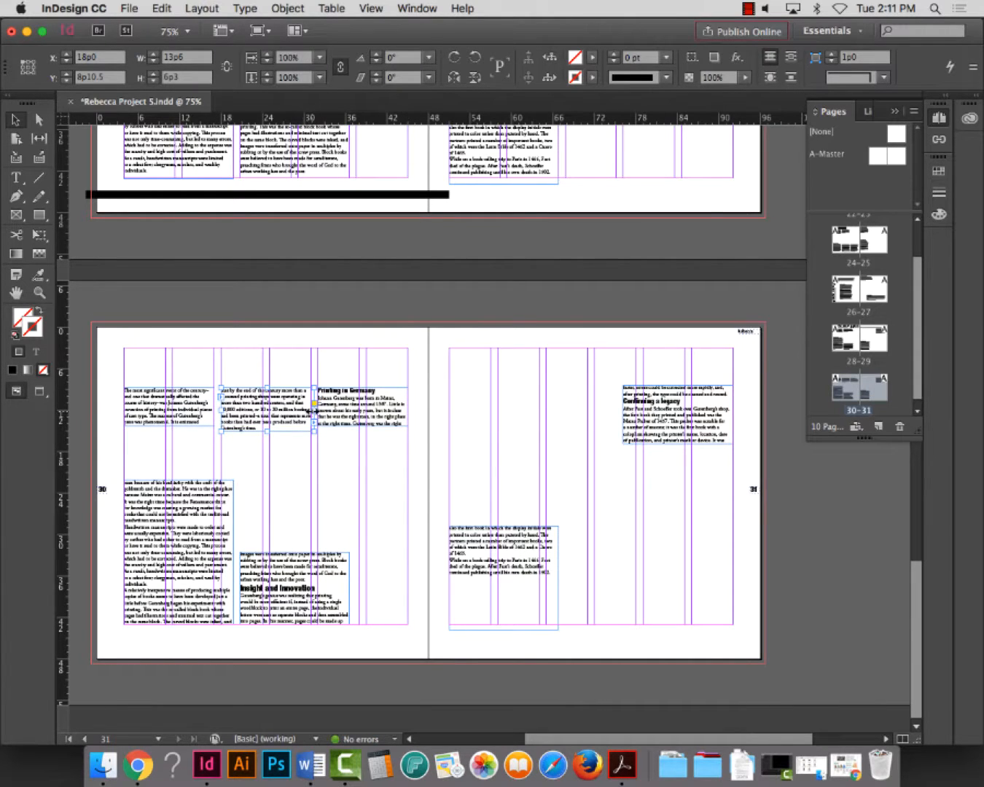
pyautogui.moveTo(312, 413); pyautogui.dragTo(310, 412)
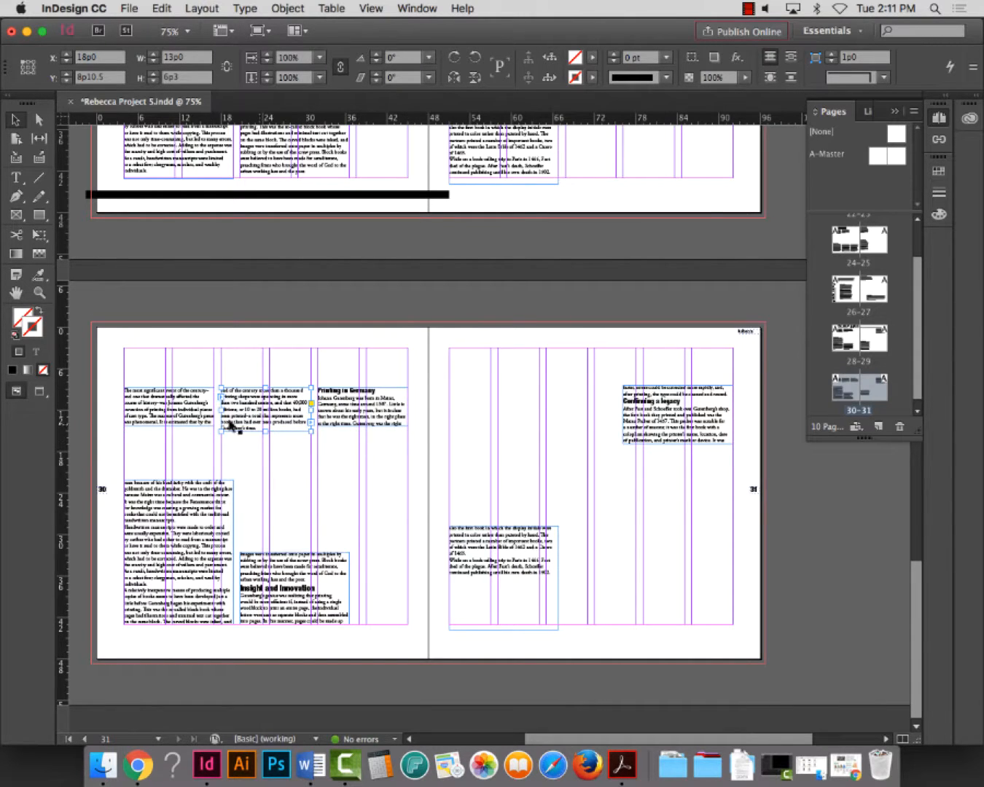
# Shorten the first two opening-text columns on page 30 to 4p7.5 high and the third to 3p3
pyautogui.click(159, 426)
pyautogui.moveTo(168, 428); pyautogui.dragTo(168, 414)
pyautogui.moveTo(267, 430); pyautogui.dragTo(267, 415)
pyautogui.click(355, 429)
pyautogui.click(193, 414)
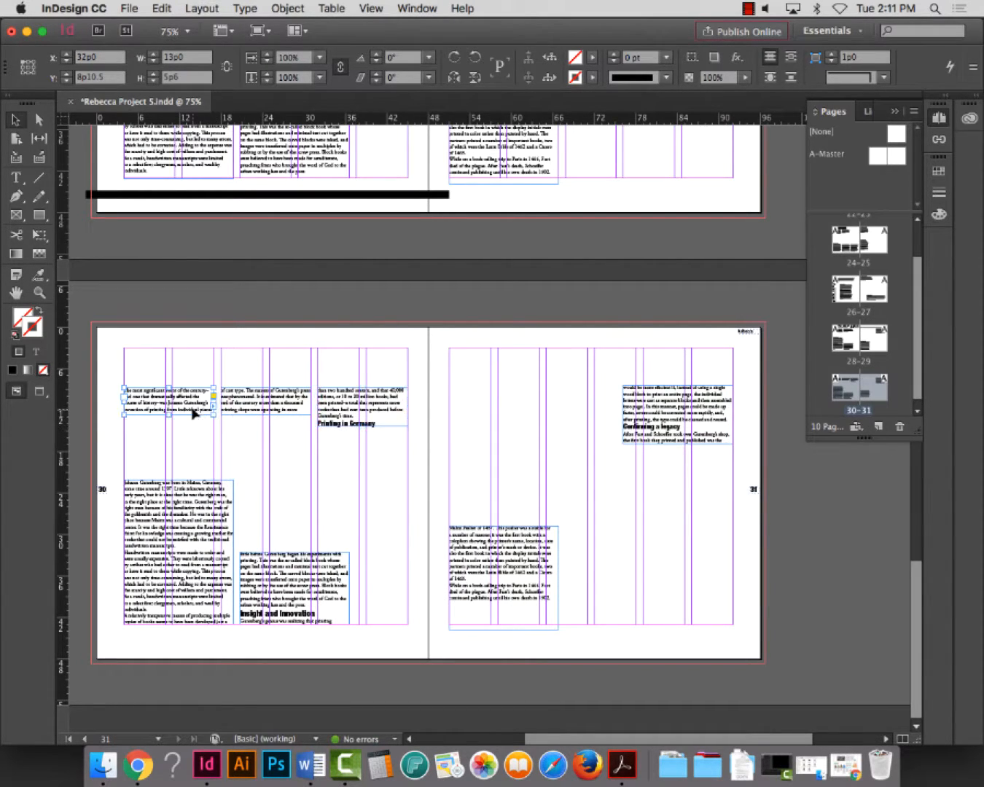
pyautogui.moveTo(169, 417); pyautogui.dragTo(169, 421)
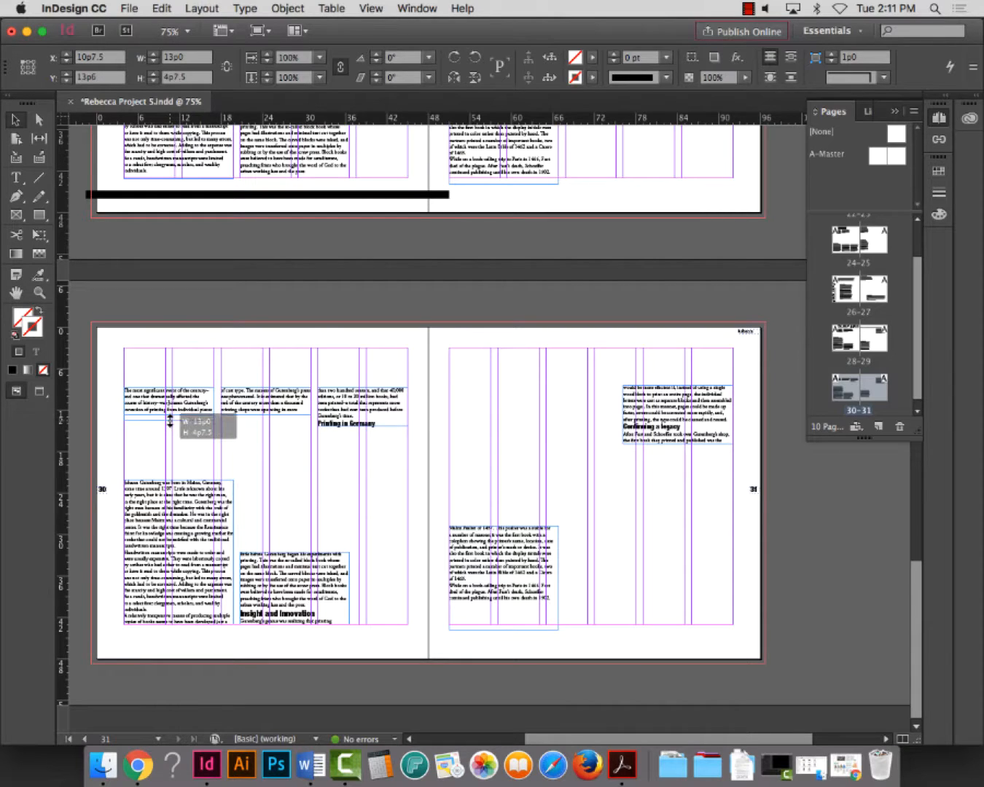
pyautogui.click(261, 408)
pyautogui.moveTo(267, 414); pyautogui.dragTo(267, 420)
pyautogui.click(357, 431)
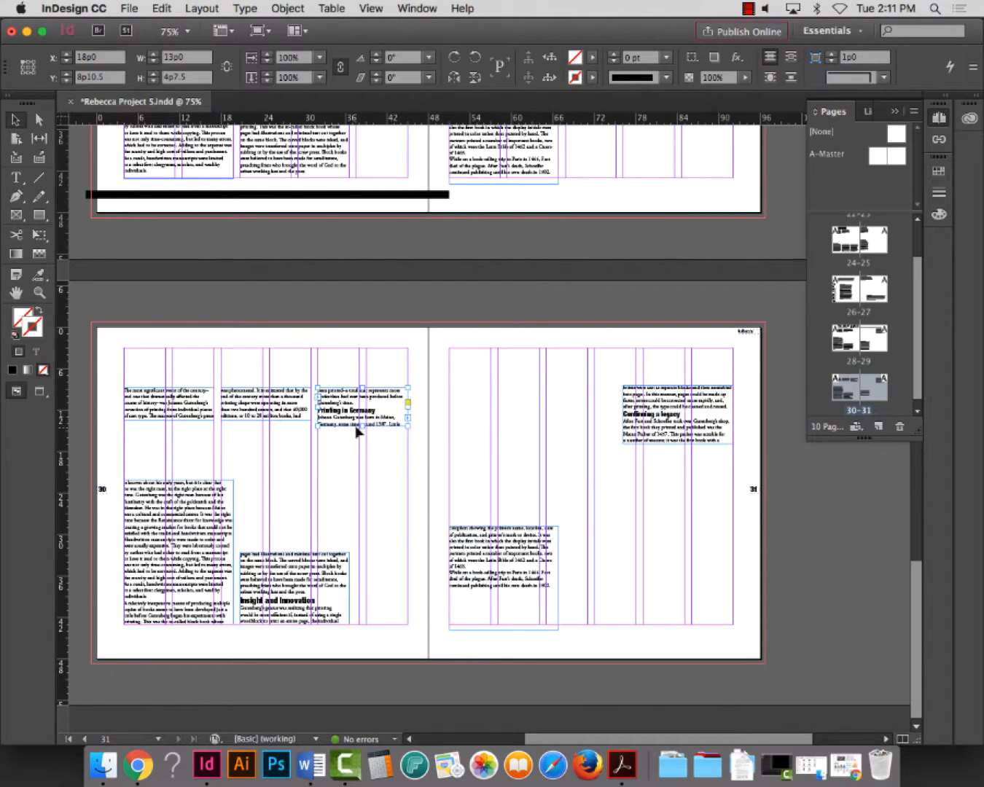
pyautogui.moveTo(362, 429); pyautogui.dragTo(362, 410)
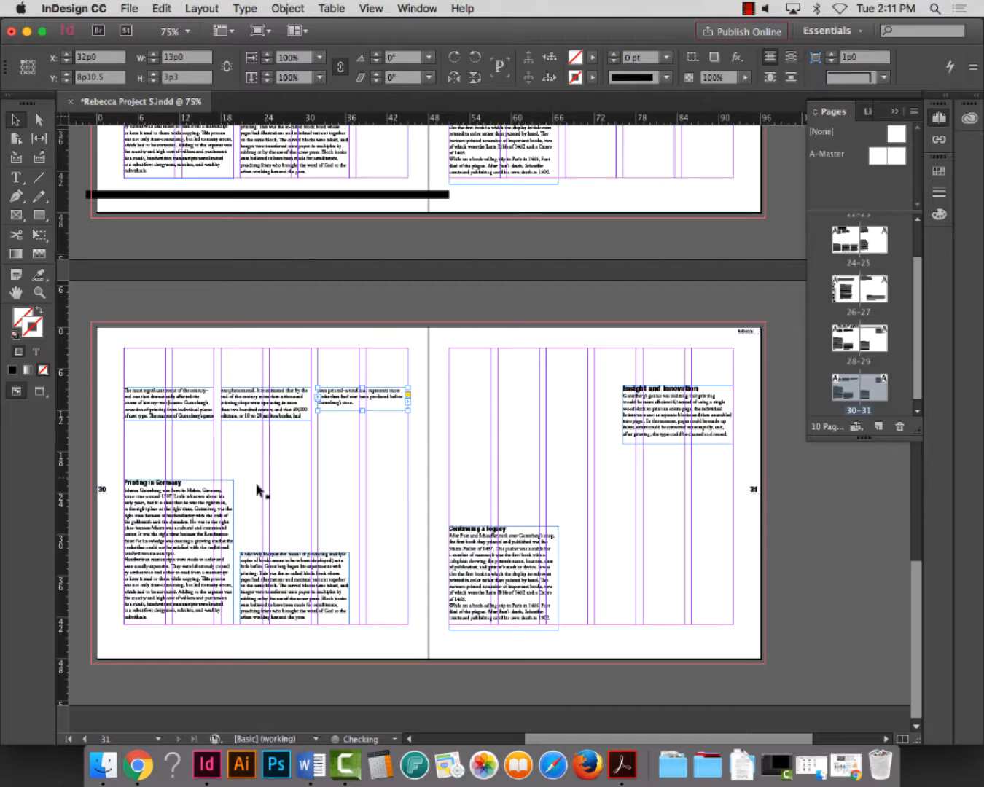
# Widen the Printing in Germany frame to 20p0 and set its continuation frame beside it at X 25p0, Y 28p4.5, 20p0 wide
pyautogui.click(183, 515)
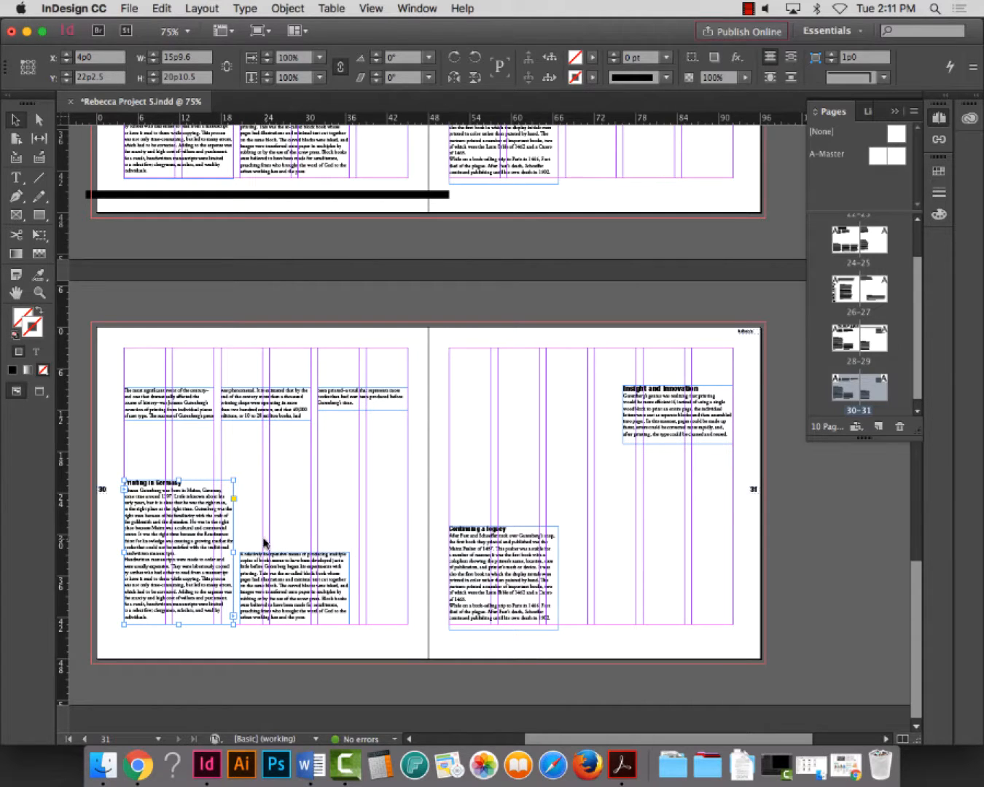
pyautogui.moveTo(232, 552); pyautogui.dragTo(309, 538)
pyautogui.click(278, 567)
pyautogui.moveTo(385, 560); pyautogui.dragTo(408, 555)
pyautogui.click(179, 618)
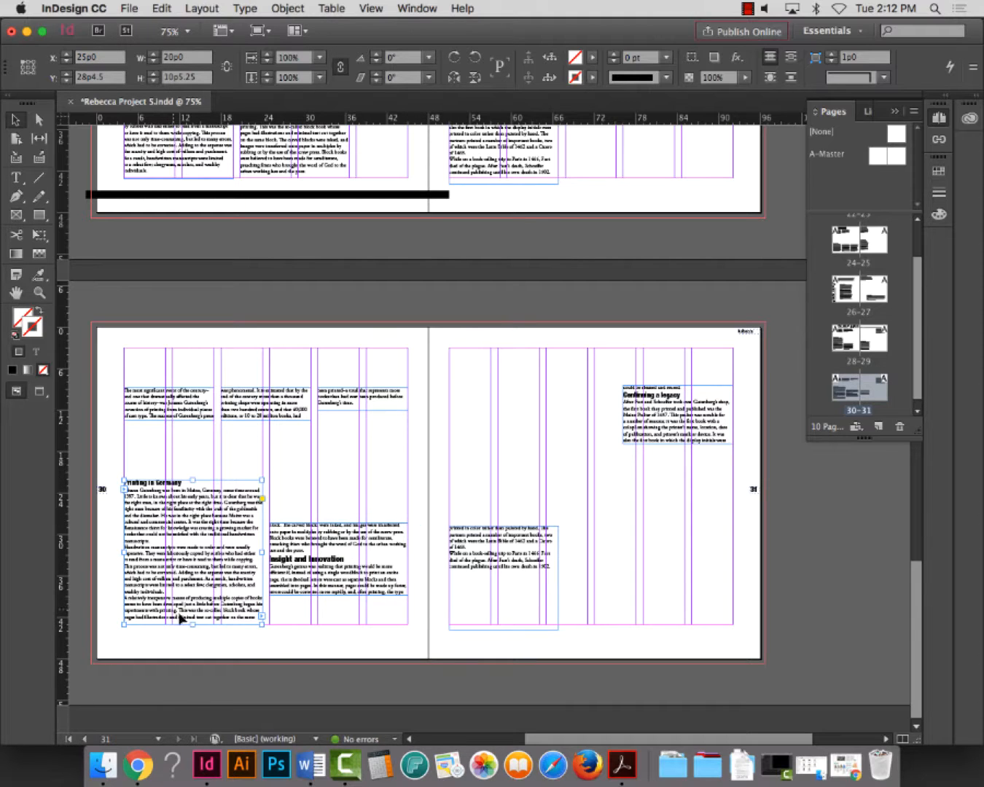
# Lower the Printing in Germany frame's top edge to Y 28p4.5 and move its continuation frame down to page 30's bottom margin
pyautogui.moveTo(189, 479); pyautogui.dragTo(194, 510)
pyautogui.click(337, 592)
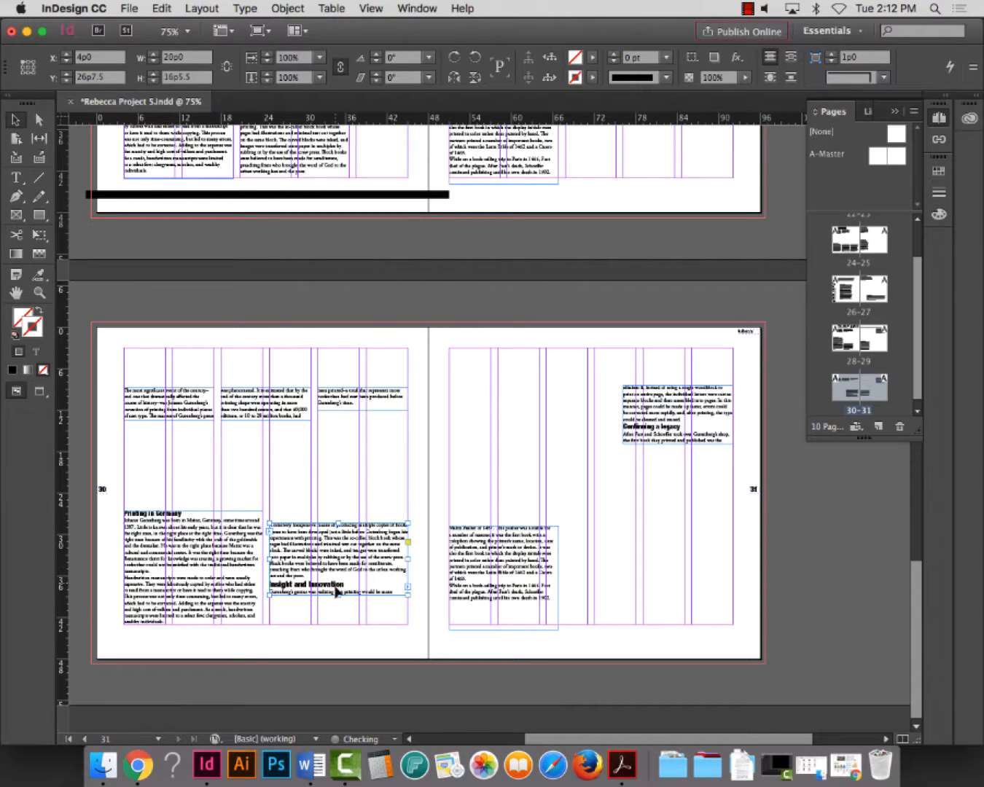
pyautogui.click(206, 525)
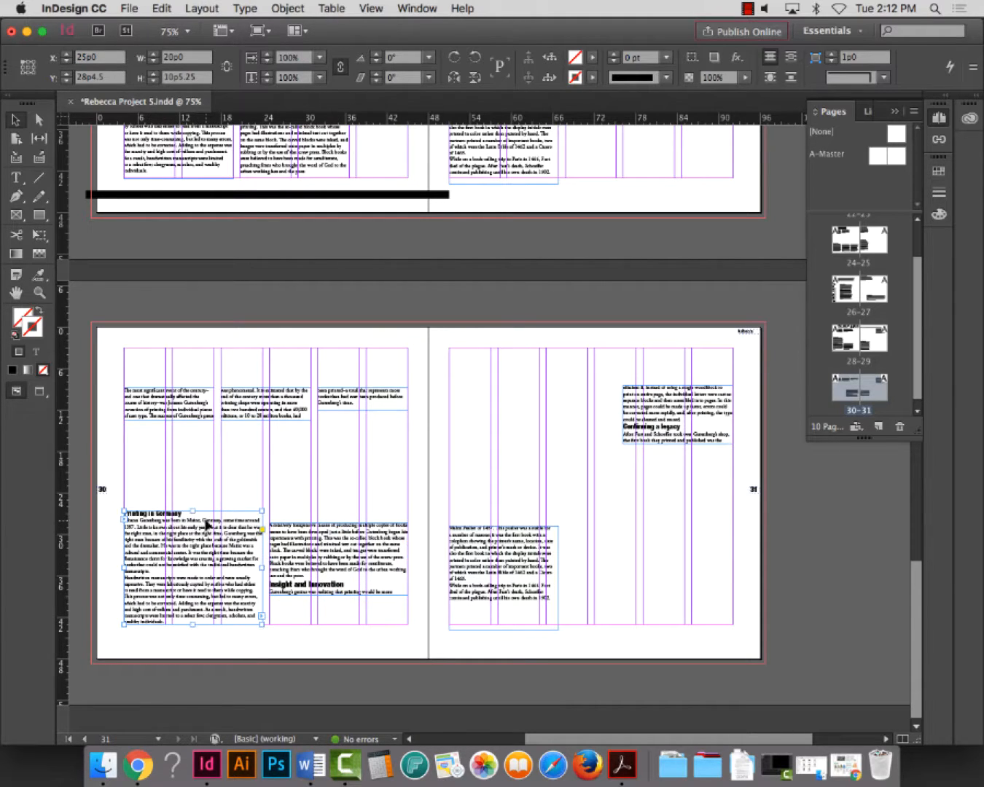
pyautogui.moveTo(191, 510); pyautogui.dragTo(193, 522)
pyautogui.click(314, 574)
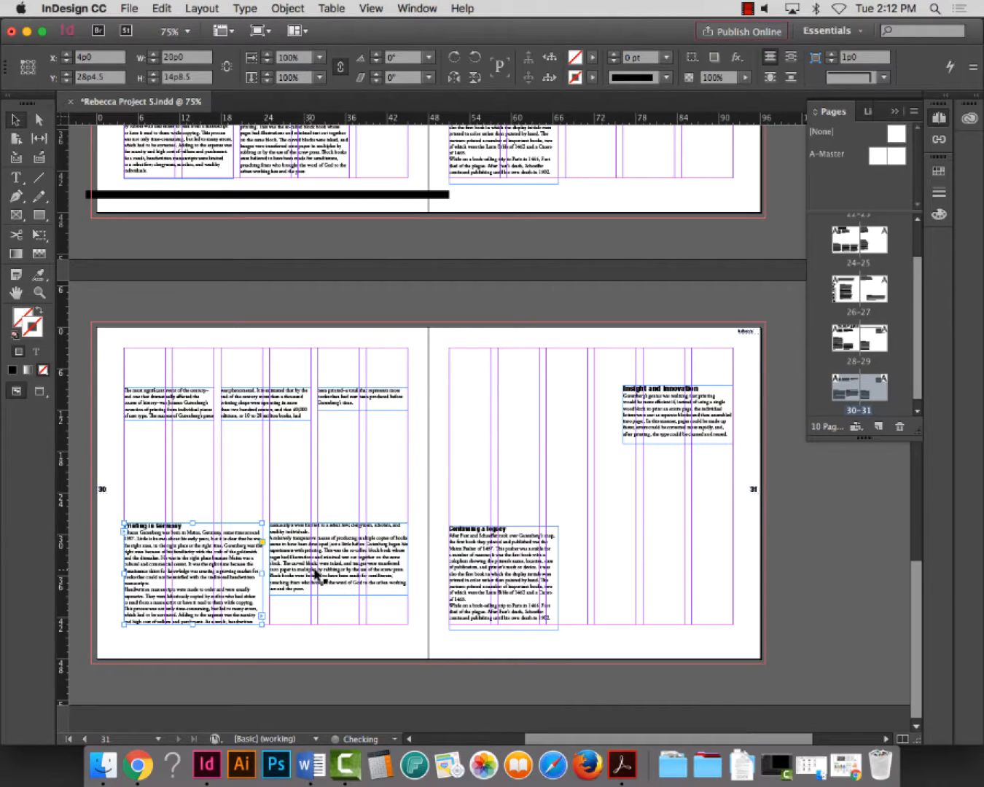
pyautogui.moveTo(318, 563); pyautogui.dragTo(321, 592)
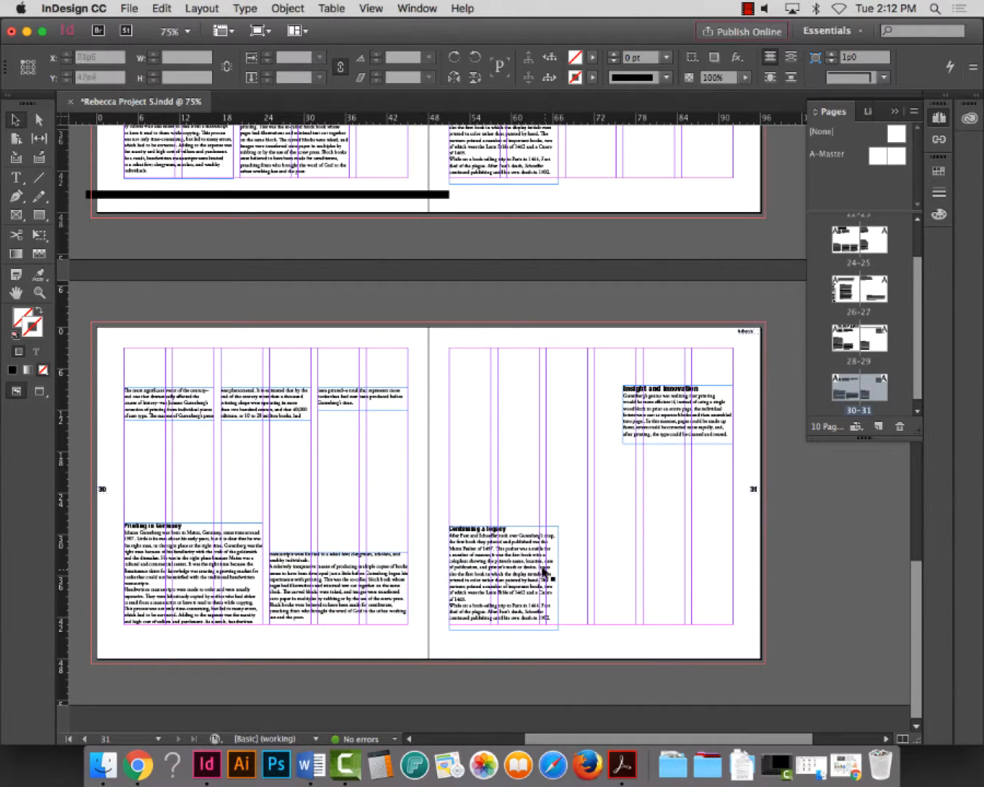
# Narrow the Continuing a legacy frame to two grid columns on page 31 and raise its top edge
pyautogui.click(520, 573)
pyautogui.moveTo(557, 578); pyautogui.dragTo(541, 580)
pyautogui.moveTo(495, 526); pyautogui.dragTo(494, 492)
# Move the Insight and Innovation frame to page 31's inner margin at X 51p0, Y 8p10.5, sized 20p0 wide by 6p6 high
pyautogui.click(678, 421)
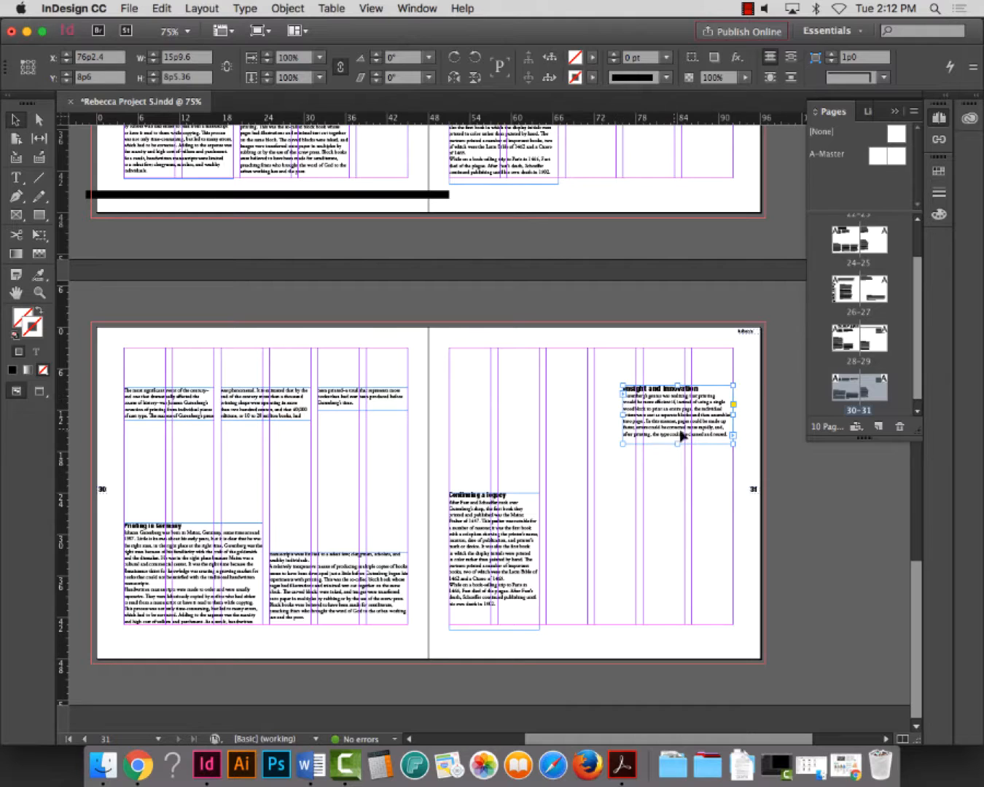
pyautogui.moveTo(680, 436); pyautogui.dragTo(594, 392)
pyautogui.moveTo(664, 361); pyautogui.dragTo(518, 406)
# Shorten the Continuing a legacy frame around its text and move it to page 31's lower outer margin corner
pyautogui.click(507, 511)
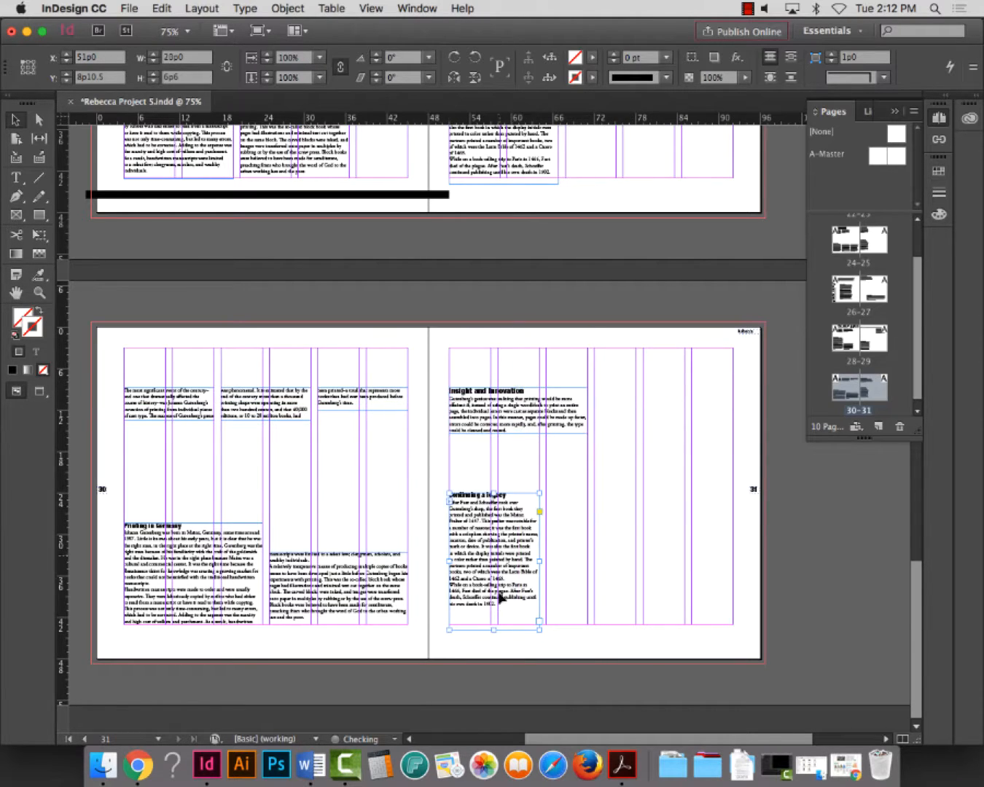
pyautogui.moveTo(492, 629); pyautogui.dragTo(710, 598)
pyautogui.click(639, 490)
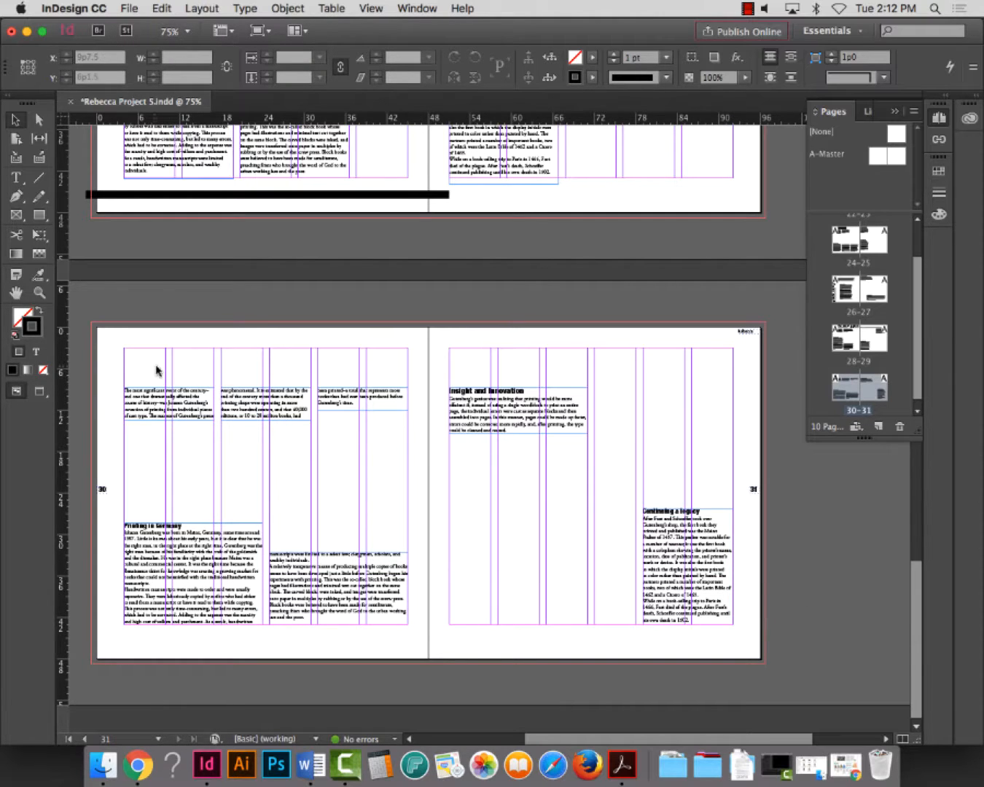
# Move the three opening-text columns on page 30 down together, away from the top margin
pyautogui.moveTo(159, 370); pyautogui.dragTo(403, 438)
pyautogui.moveTo(349, 408)
pyautogui.mouseDown()
pyautogui.moveTo(351, 429)
pyautogui.moveTo(349, 422)
pyautogui.mouseUp()
pyautogui.click(302, 310)
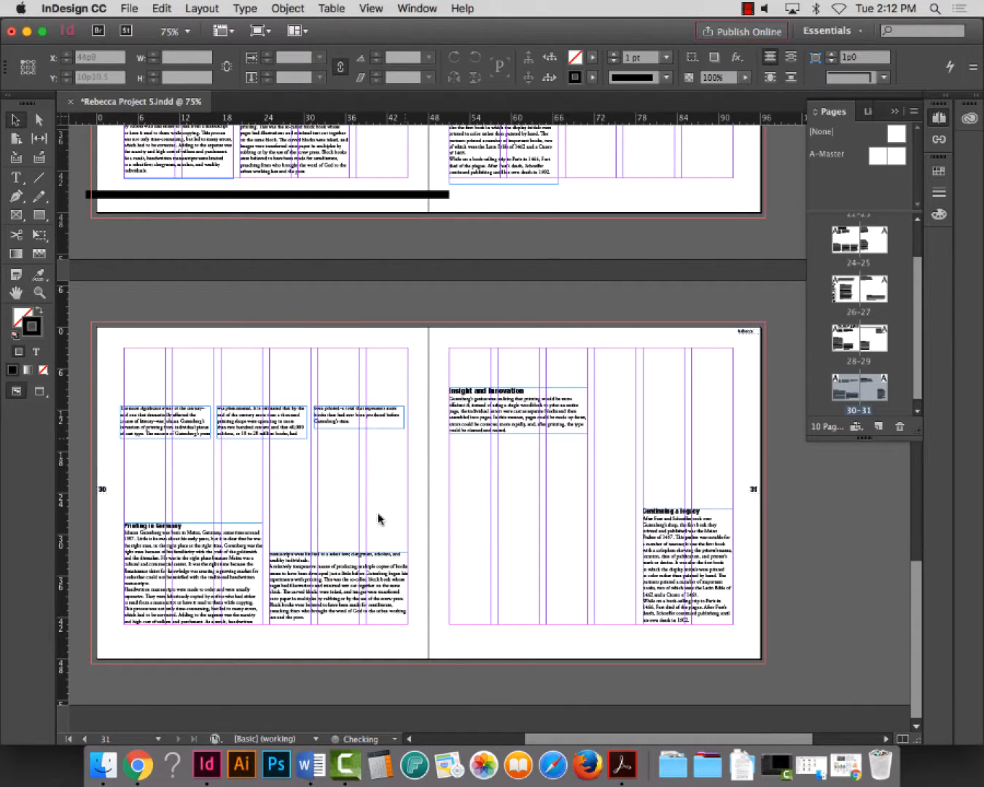
# Move the Insight and Innovation frame down on page 31 so its top aligns with the opening-text columns
pyautogui.doubleClick(529, 405)
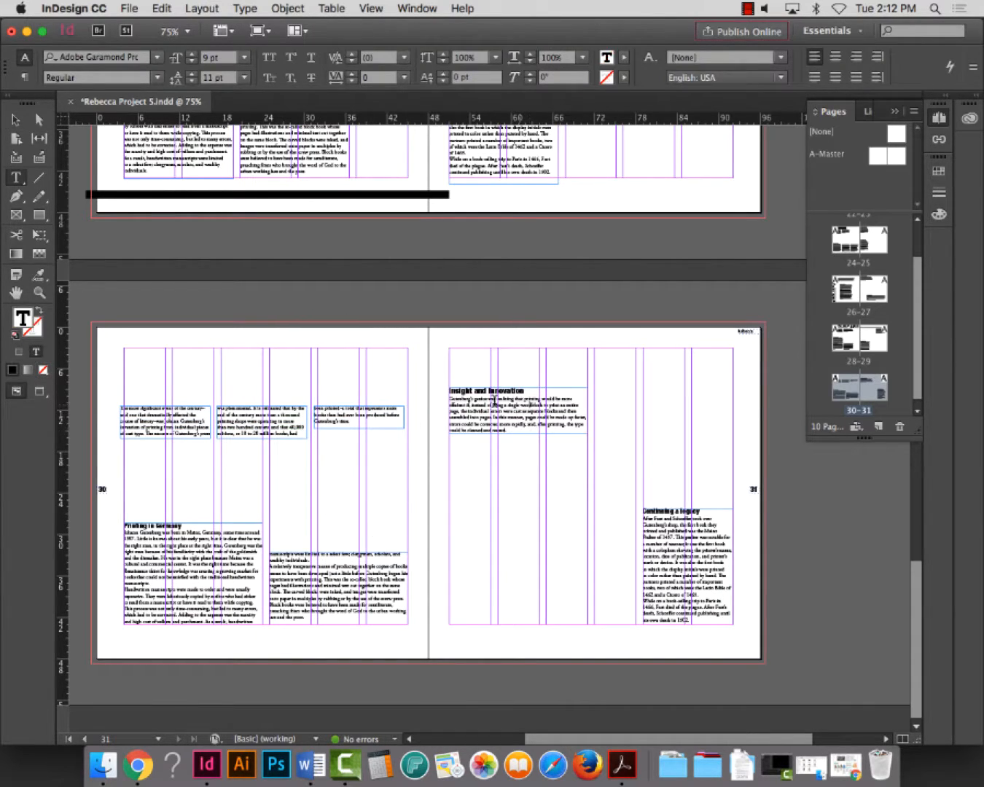
pyautogui.click(15, 119)
pyautogui.moveTo(499, 421); pyautogui.dragTo(502, 433)
pyautogui.click(363, 317)
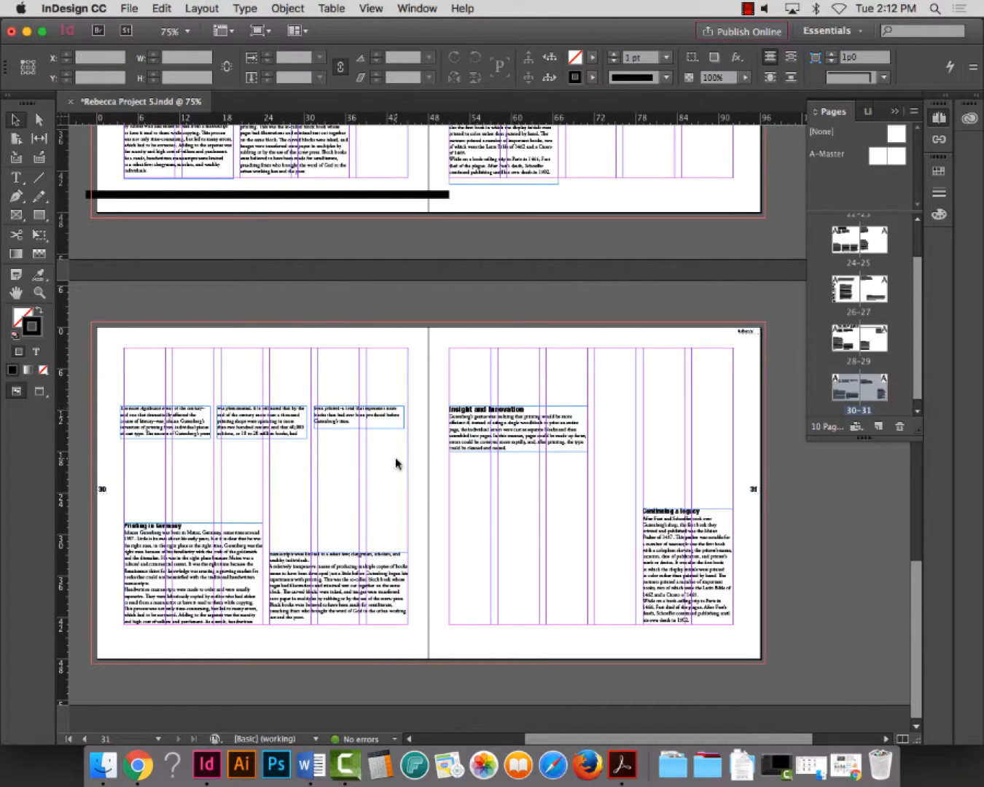
# Copy the Graphic Arts title from page 24 and paste it onto spread 30–31
pyautogui.scroll(6, 396, 462)
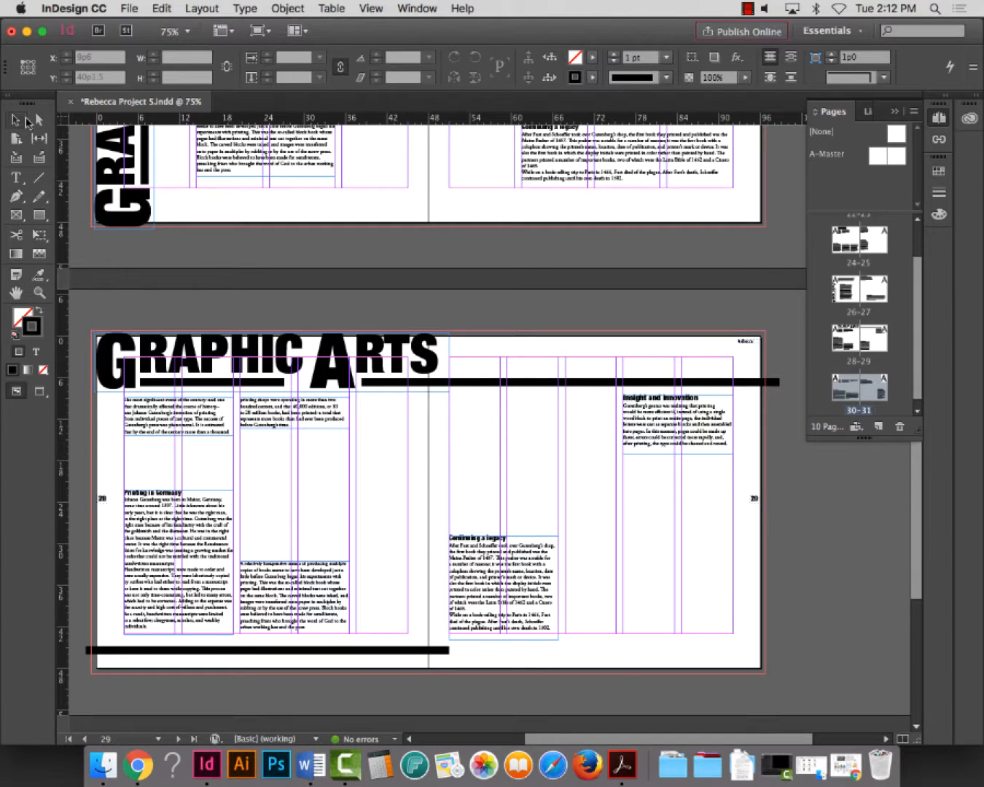
pyautogui.scroll(-2, 390, 368)
pyautogui.scroll(10, 388, 368)
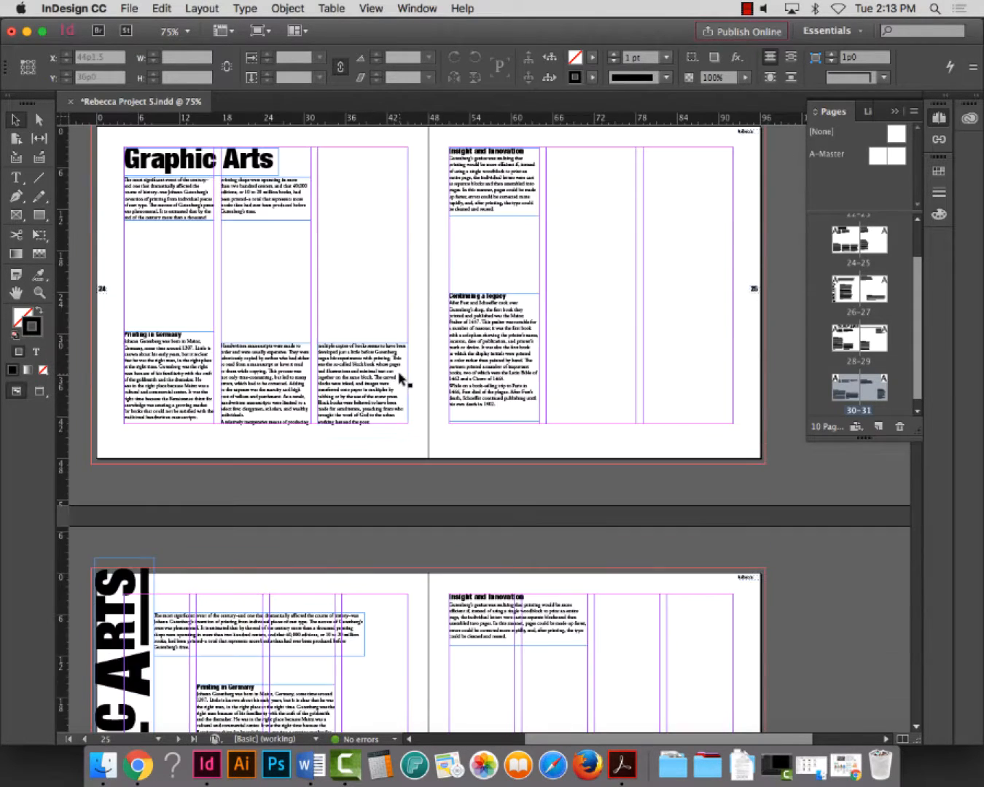
pyautogui.click(213, 160)
pyautogui.scroll(-10, 368, 505)
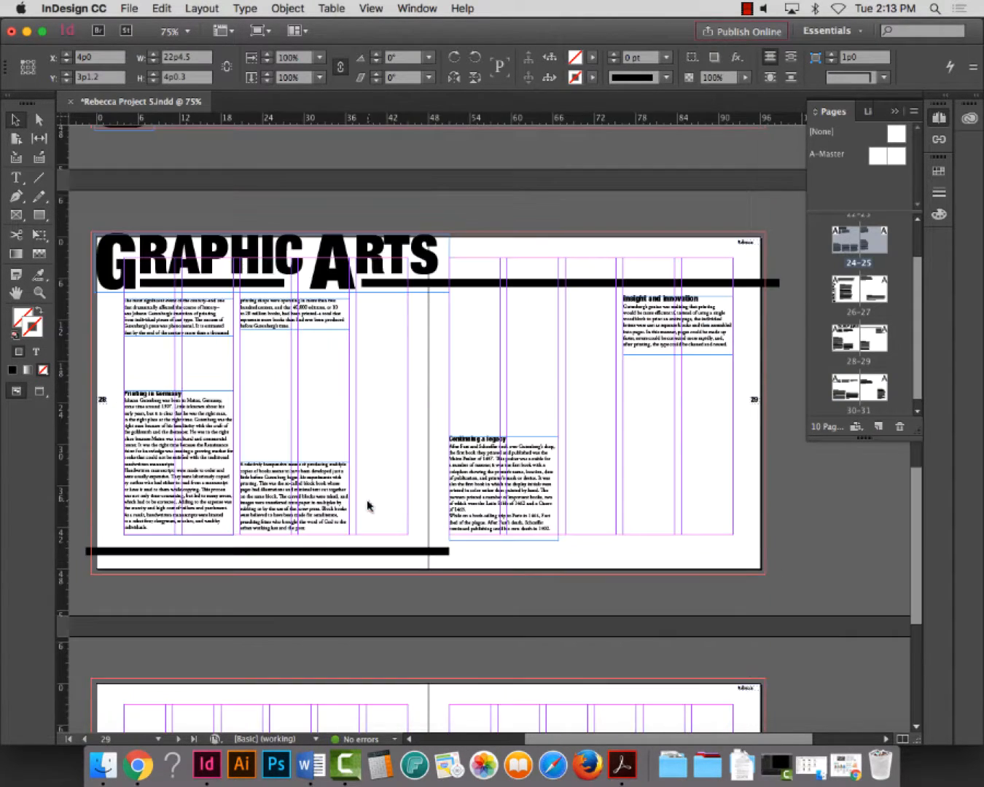
pyautogui.scroll(-15, 376, 478)
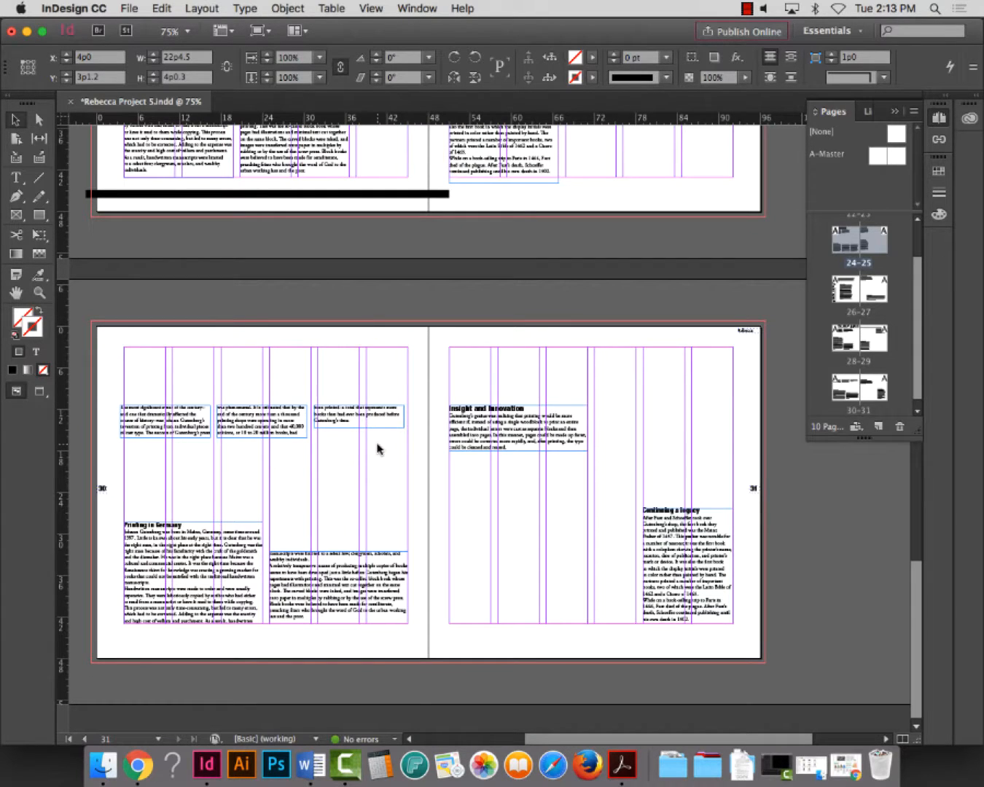
pyautogui.press('cmd+v')
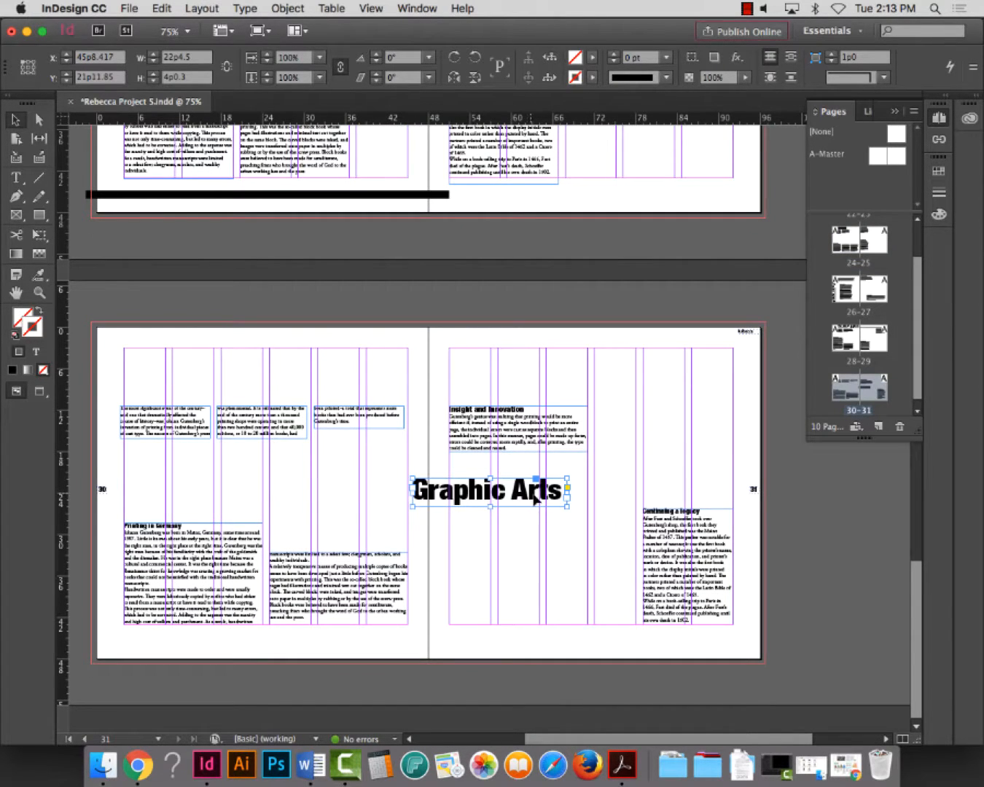
# Move the pasted title to page 30's upper outer corner and enlarge it across the spread to about 78p6 wide by 14p1 high
pyautogui.moveTo(536, 498); pyautogui.dragTo(440, 415)
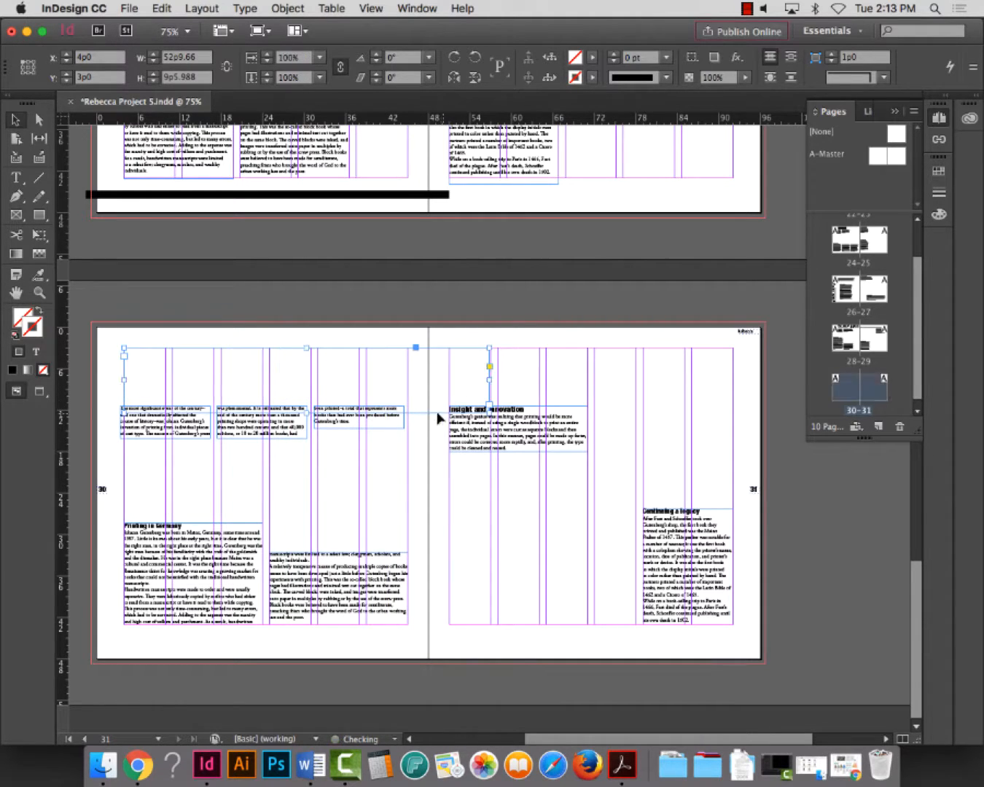
pyautogui.moveTo(387, 388); pyautogui.dragTo(360, 371)
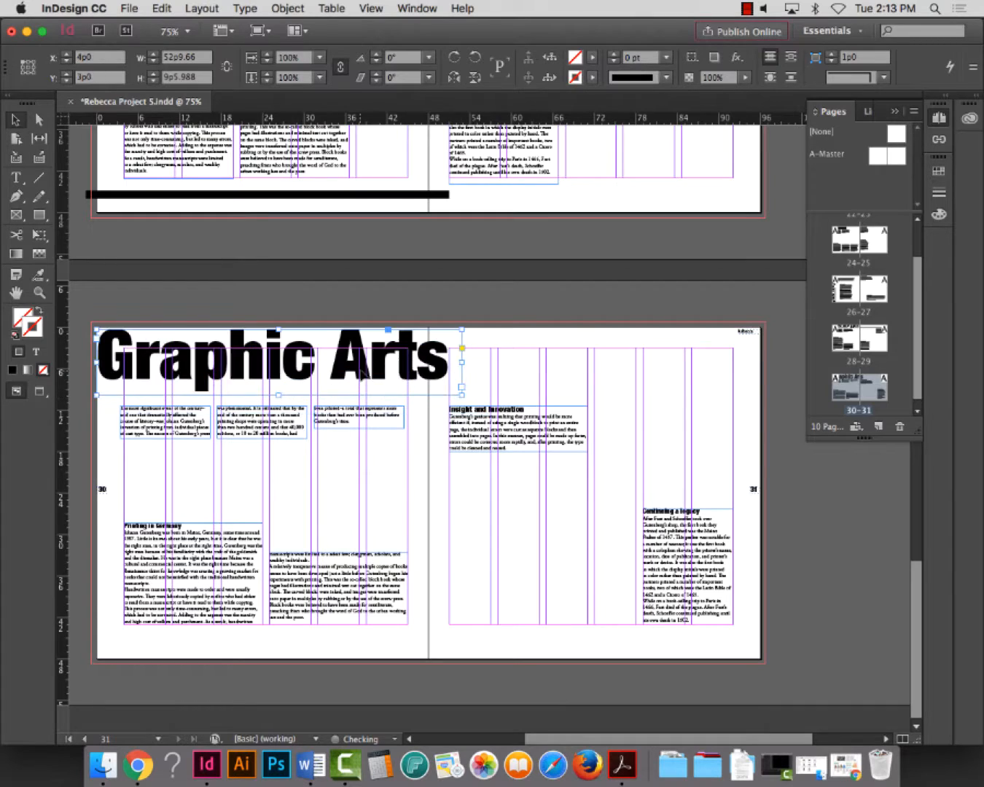
pyautogui.moveTo(461, 394); pyautogui.dragTo(640, 424)
pyautogui.hotkey('shift', 'Left')
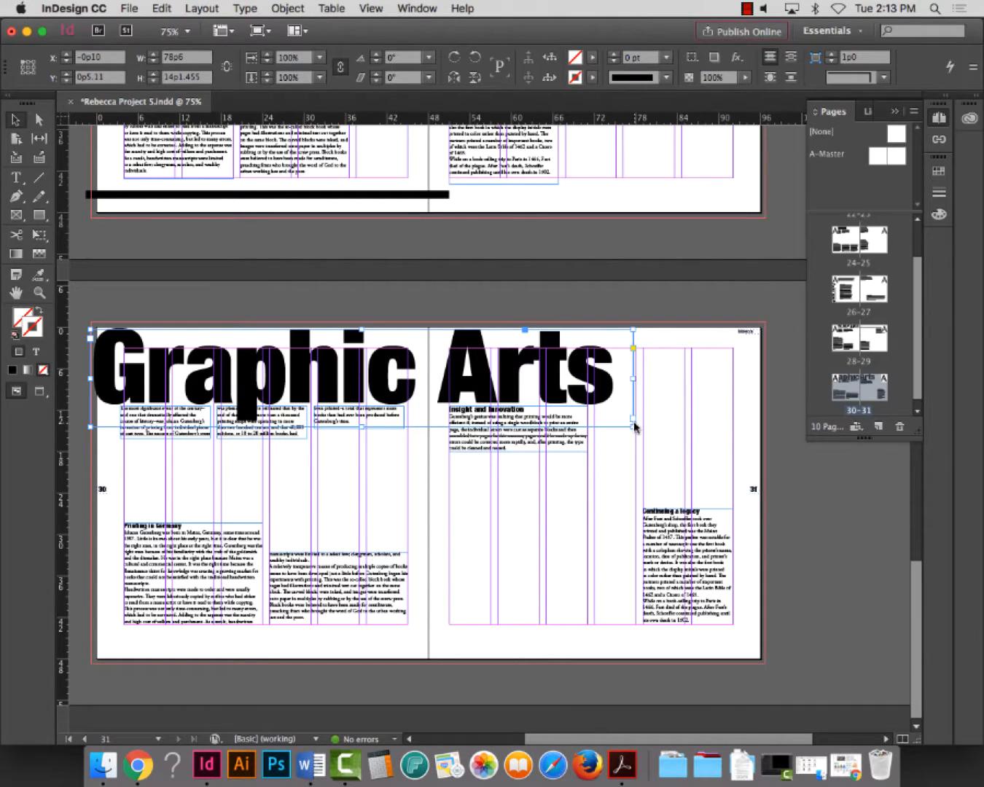
# Nudge the Graphic Arts title up to Y -0p1.89, past the page's top edge, and check the crop in preview mode
pyautogui.press('Up')
pyautogui.press('Up')
pyautogui.press('Up')
pyautogui.press('Up')
pyautogui.press('Up')
pyautogui.press('Up')
pyautogui.press('Up')
pyautogui.press('w')
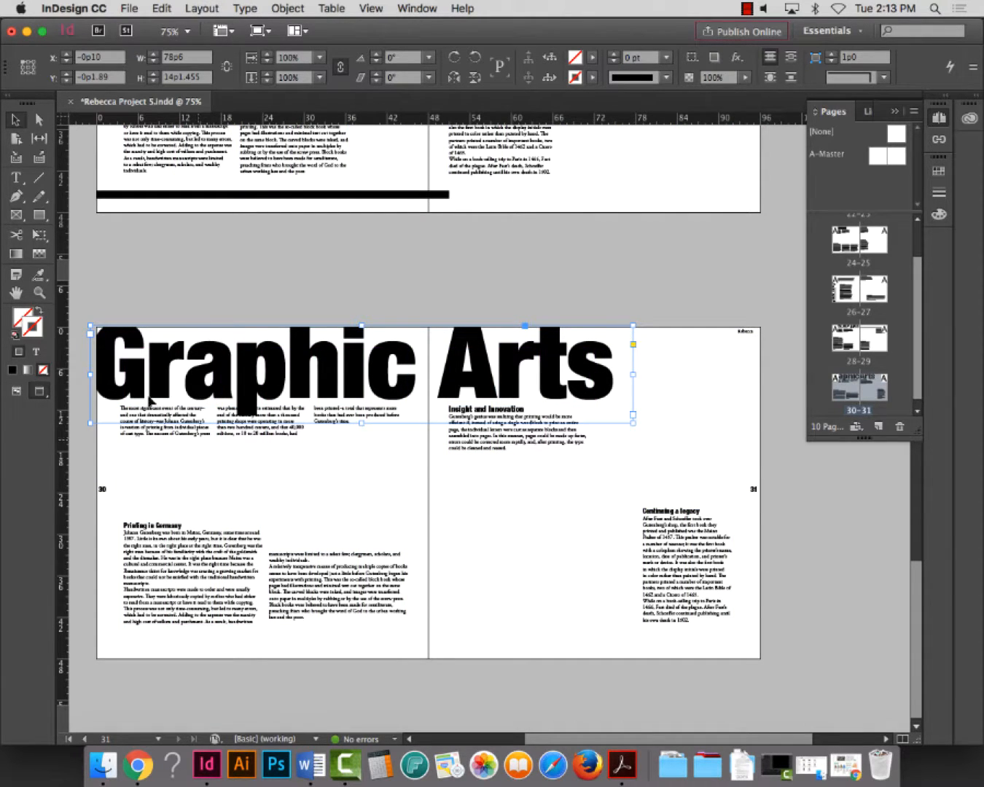
pyautogui.click(39, 293)
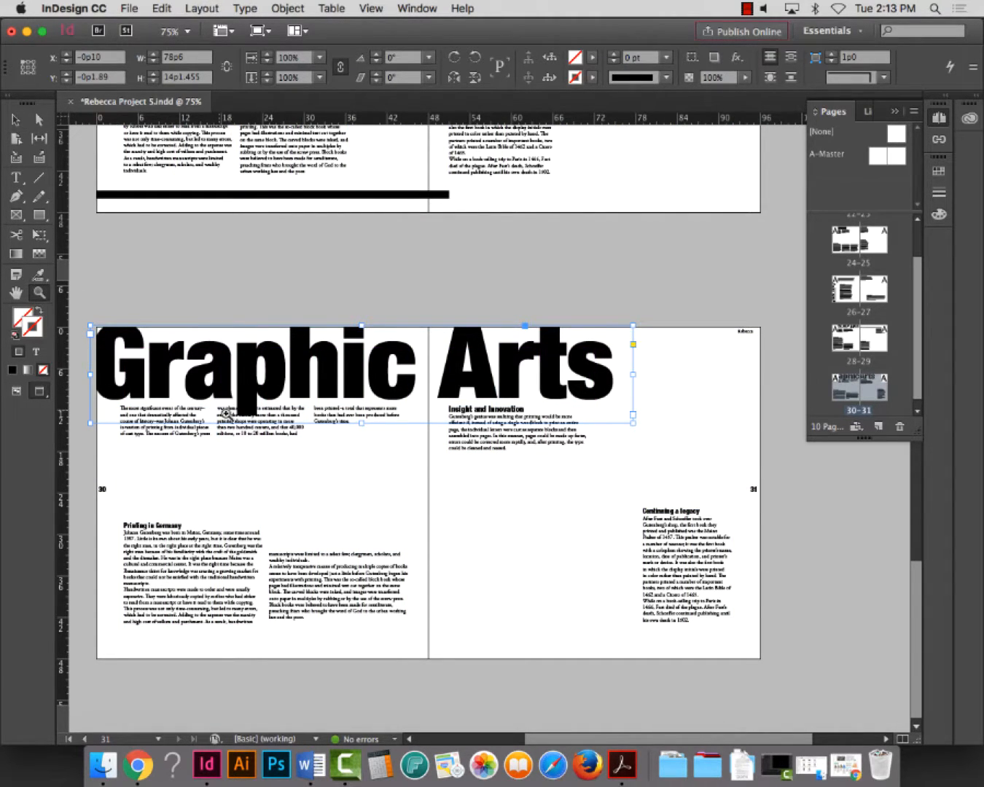
pyautogui.click(15, 120)
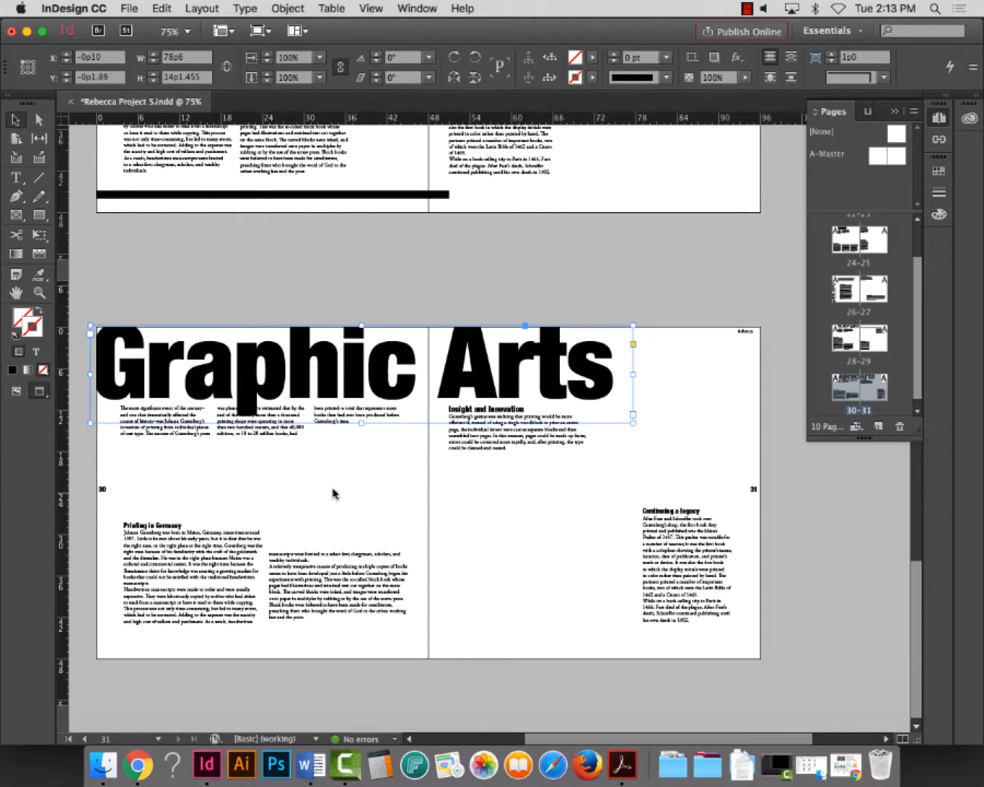
pyautogui.click(274, 482)
pyautogui.press('w')
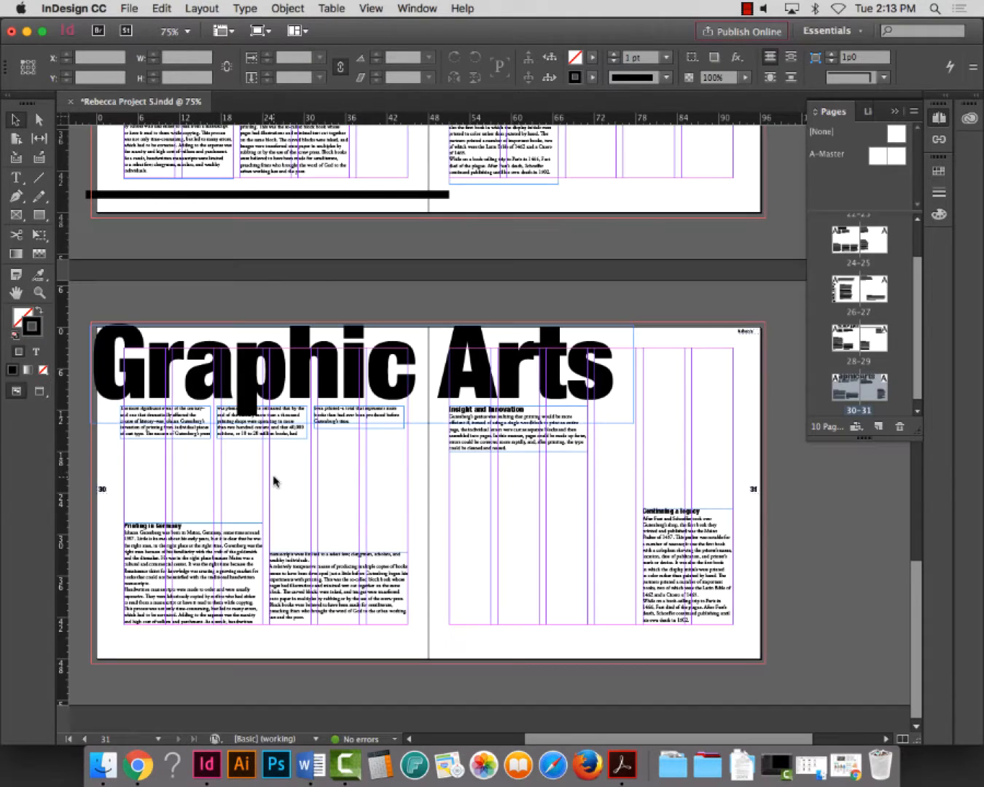
# Stagger the opening-text columns on page 30, lowering the second below the title's p and moving the third to X 32p0, Y 15p5.25
pyautogui.click(178, 434)
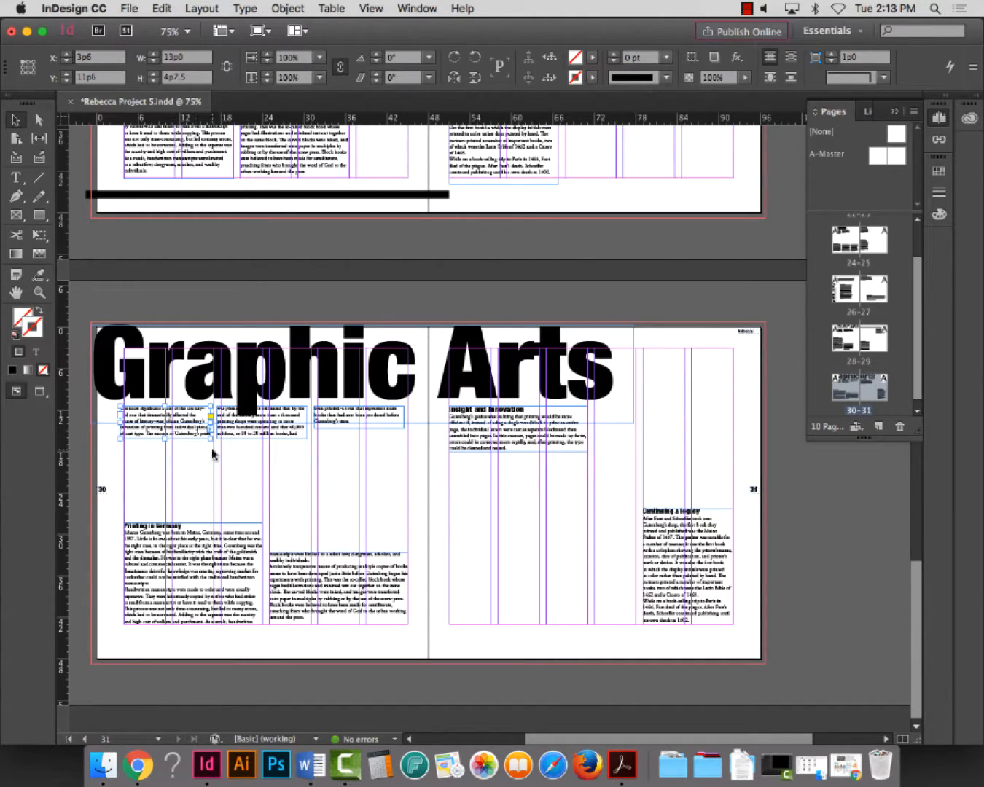
pyautogui.moveTo(248, 437); pyautogui.dragTo(256, 447)
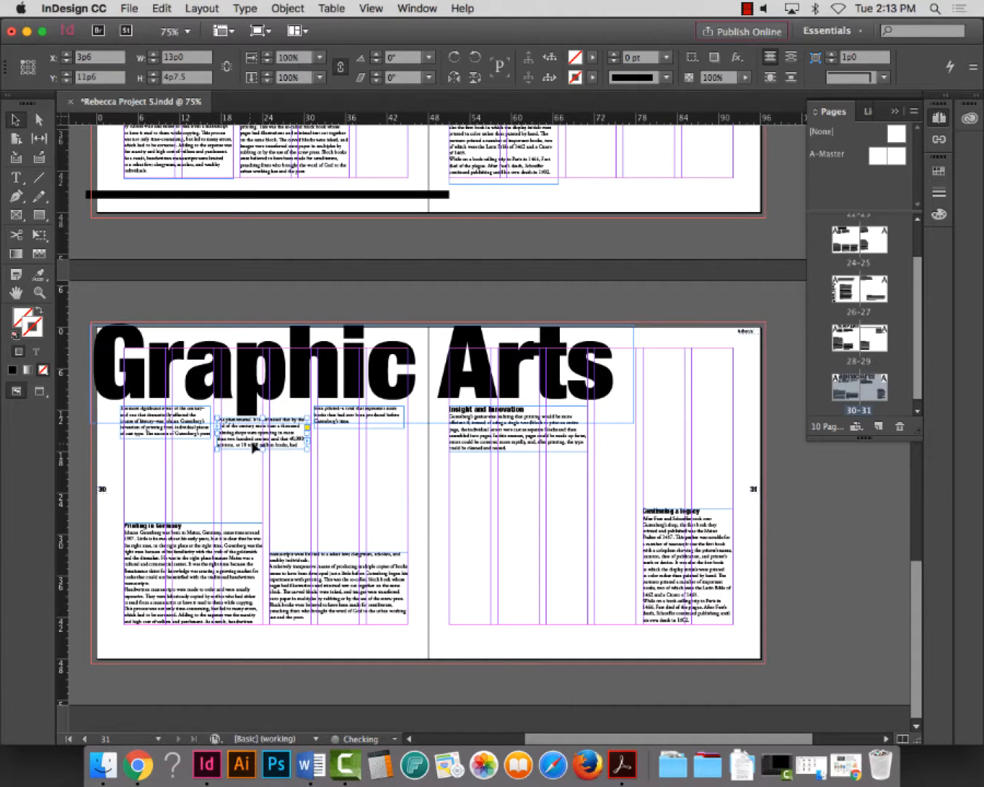
pyautogui.moveTo(348, 420); pyautogui.dragTo(355, 445)
pyautogui.press('super+a')
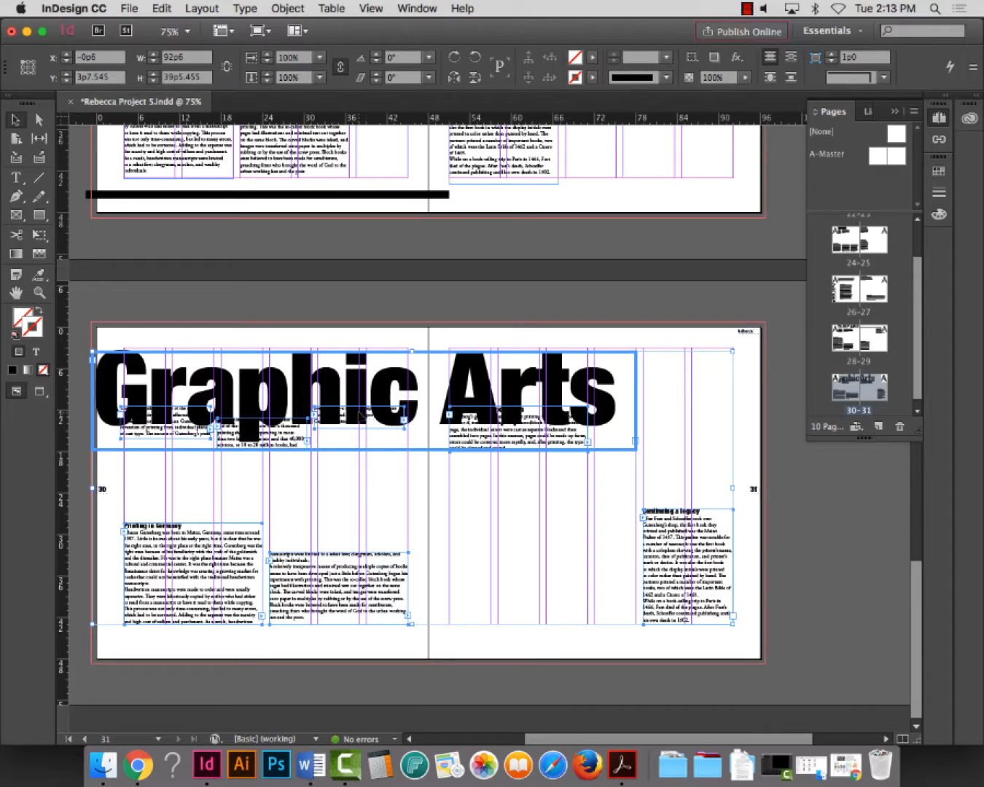
pyautogui.press('super+z')
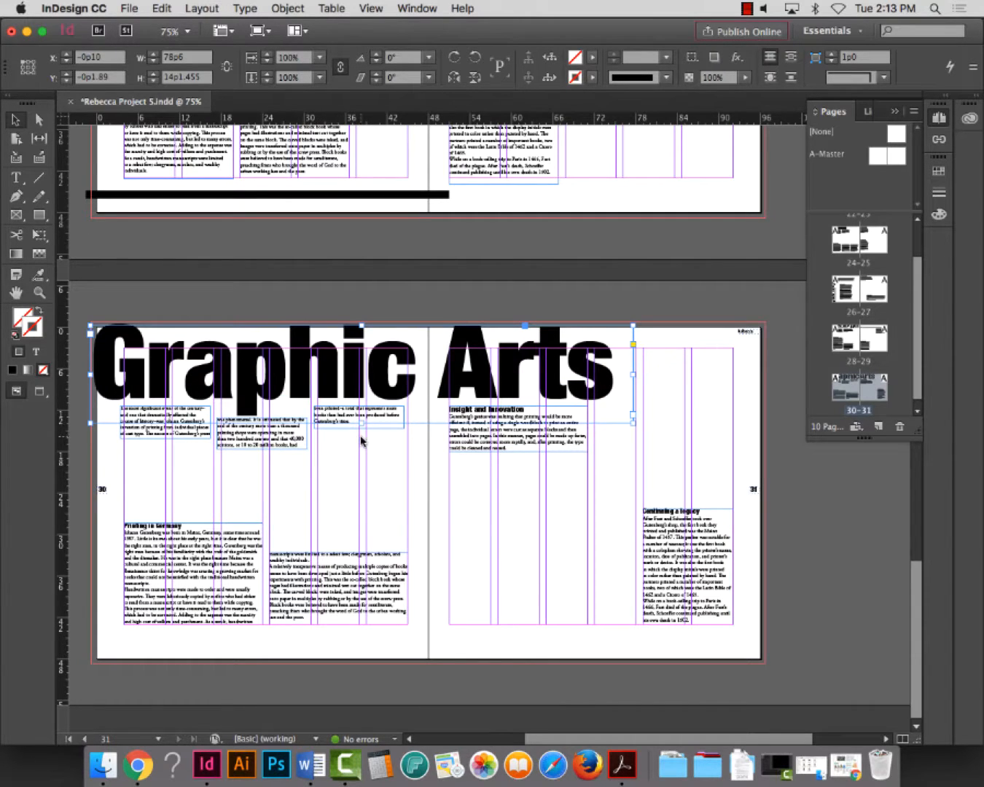
pyautogui.click(341, 428)
pyautogui.moveTo(341, 429); pyautogui.dragTo(344, 458)
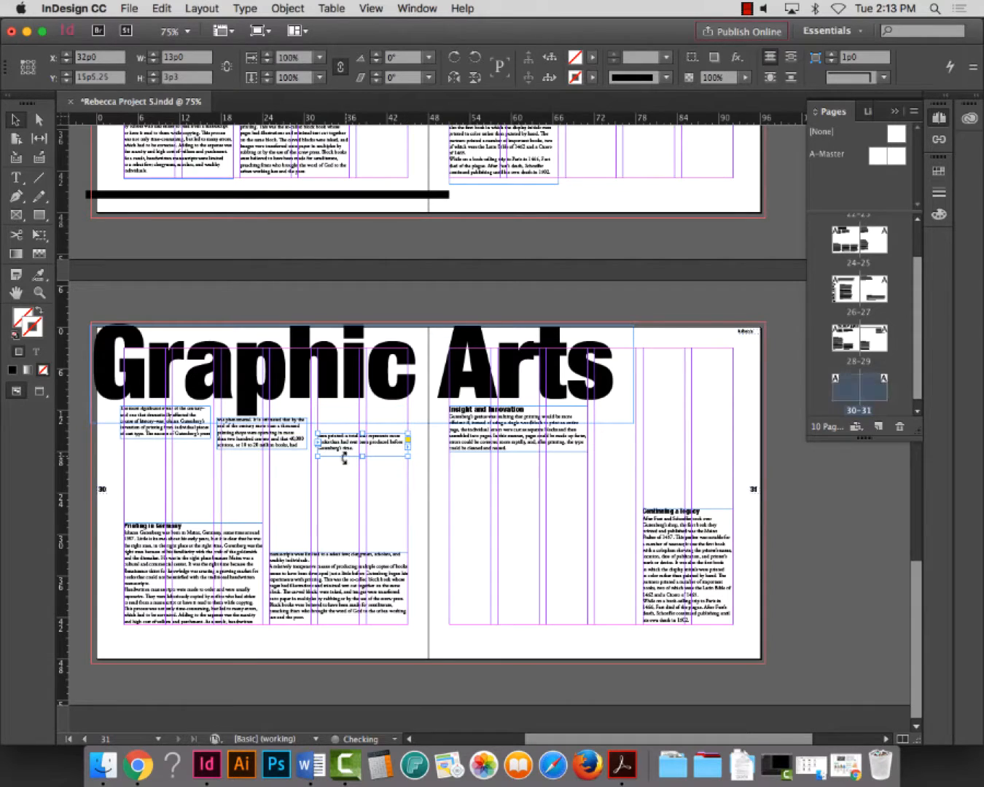
pyautogui.click(105, 465)
pyautogui.press('w')
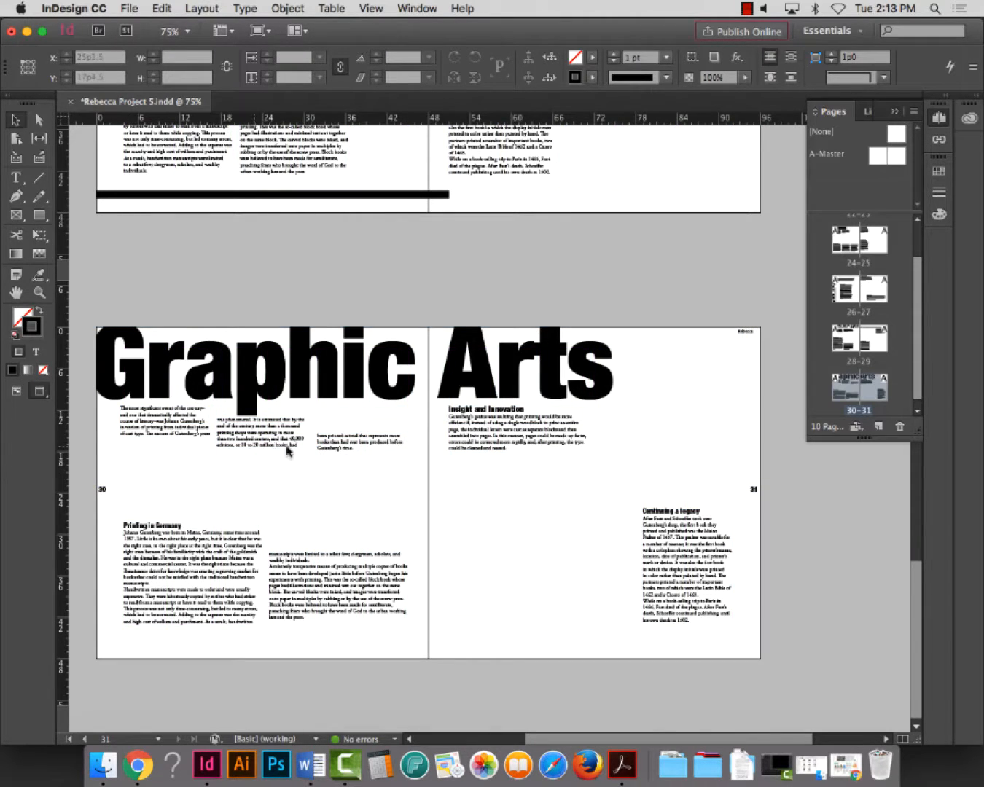
# Lengthen the second opening-text column on page 30 to 6p6 and delete the third column's frame
pyautogui.click(168, 429)
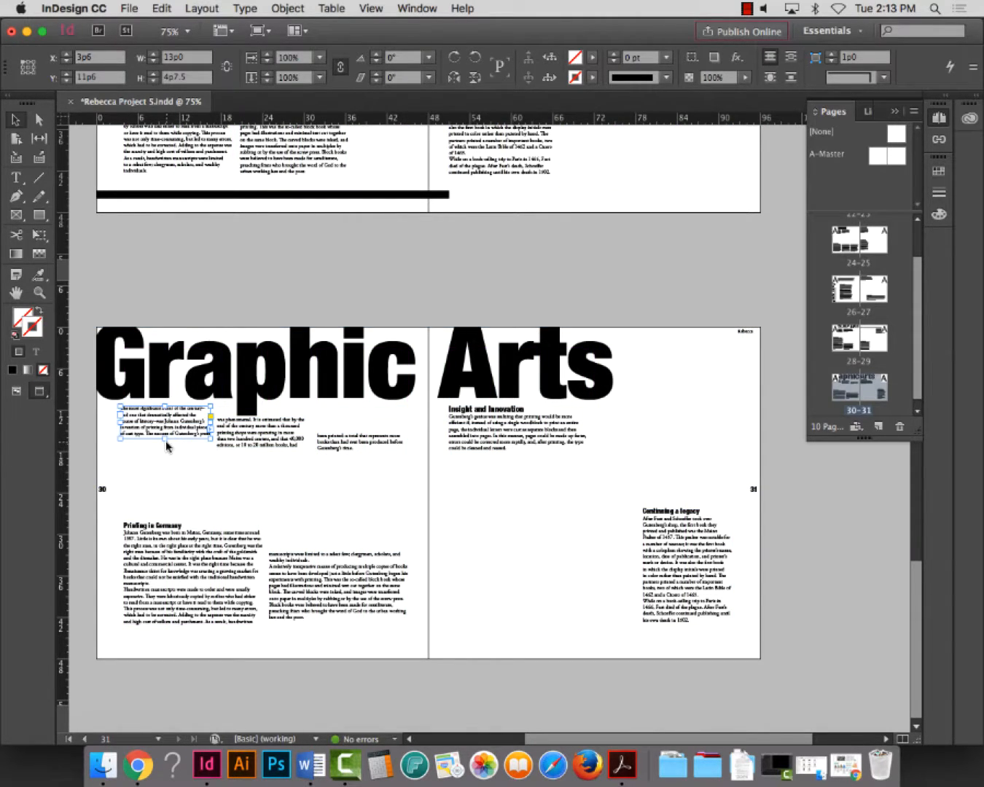
pyautogui.moveTo(164, 439); pyautogui.dragTo(166, 450)
pyautogui.press('super+z')
pyautogui.click(233, 446)
pyautogui.moveTo(261, 450); pyautogui.dragTo(262, 462)
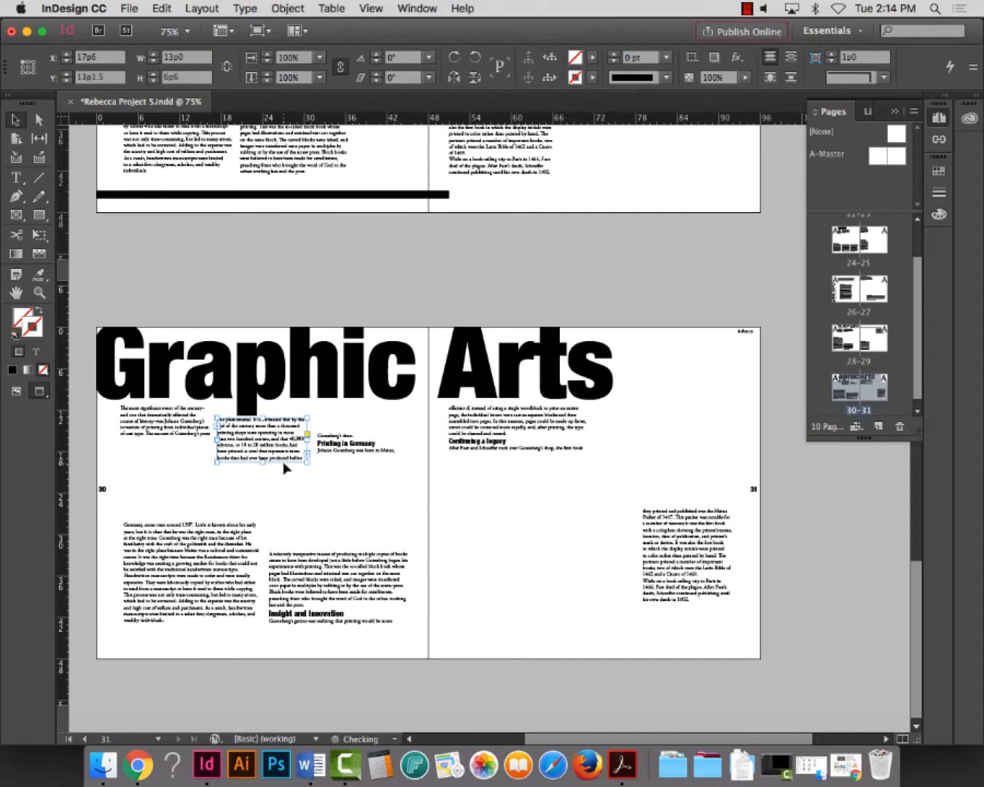
pyautogui.click(332, 447)
pyautogui.press('Delete')
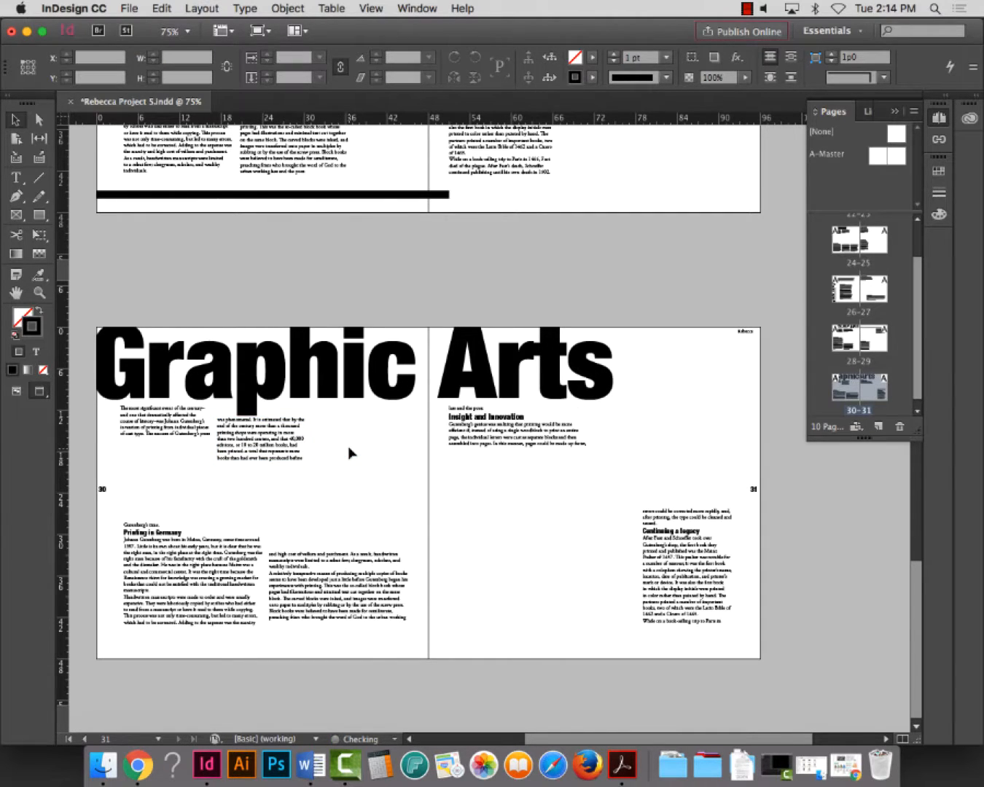
# Shift the second opening-text column to X 20p6, Y 13p9.75 and the first column to X 5p9
pyautogui.click(299, 450)
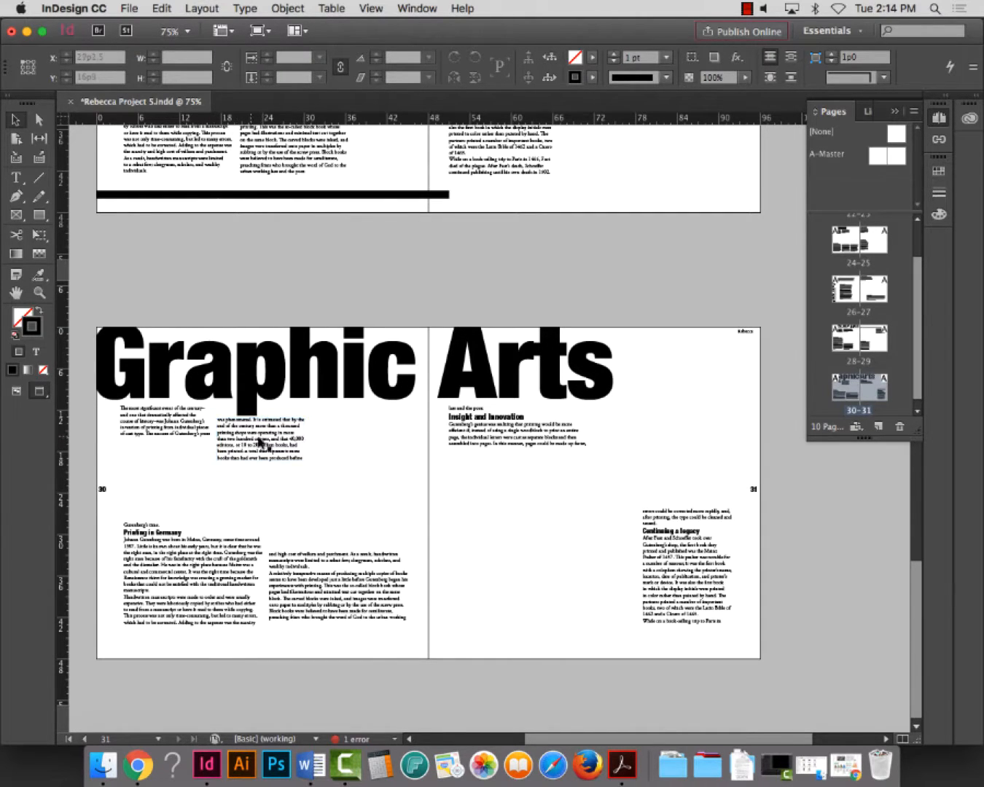
pyautogui.moveTo(260, 443); pyautogui.dragTo(280, 448)
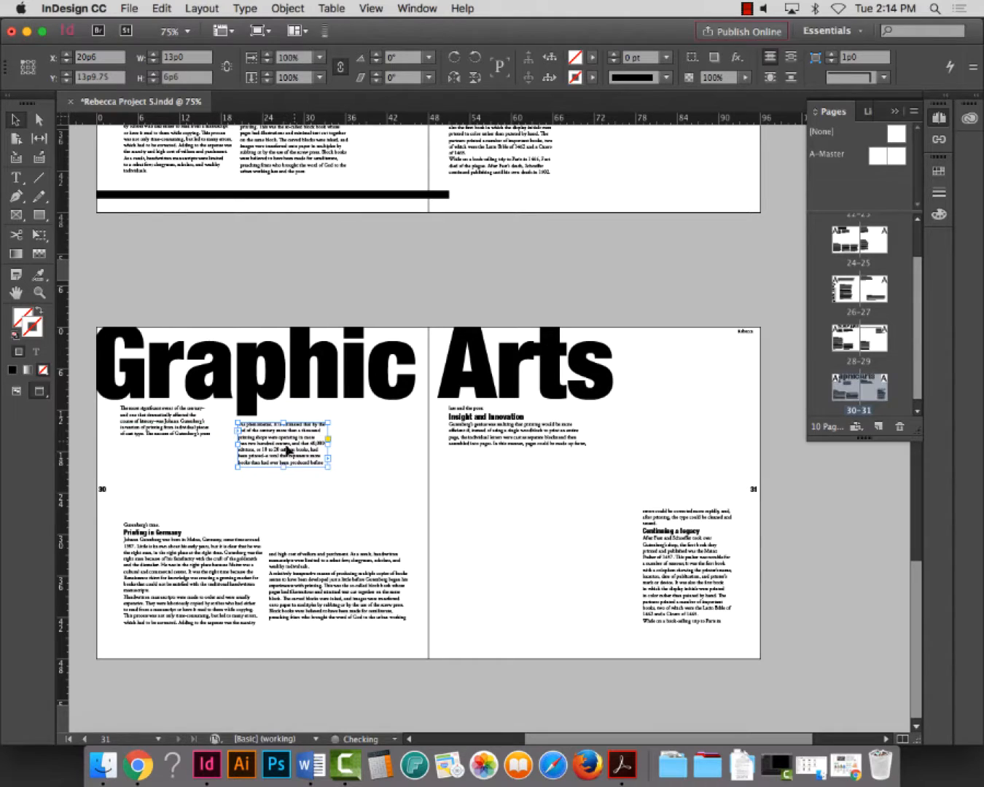
pyautogui.click(201, 420)
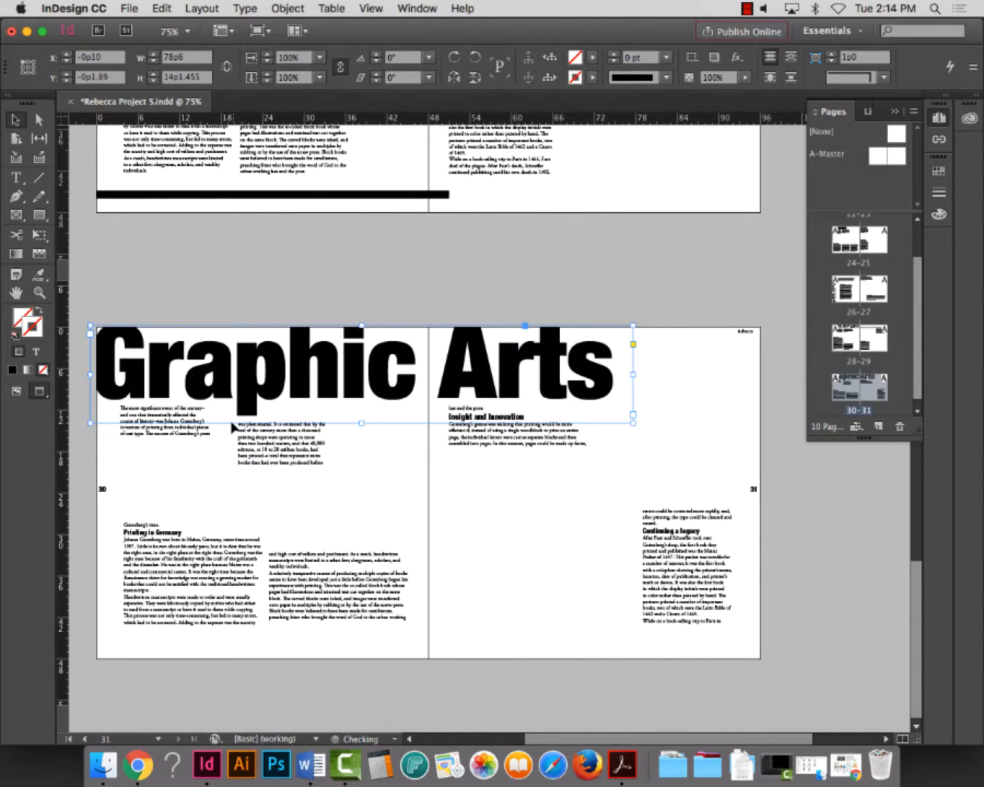
pyautogui.click(190, 438)
pyautogui.moveTo(189, 438)
pyautogui.mouseDown()
pyautogui.moveTo(213, 442)
pyautogui.moveTo(199, 435)
pyautogui.mouseUp()
pyautogui.click(288, 275)
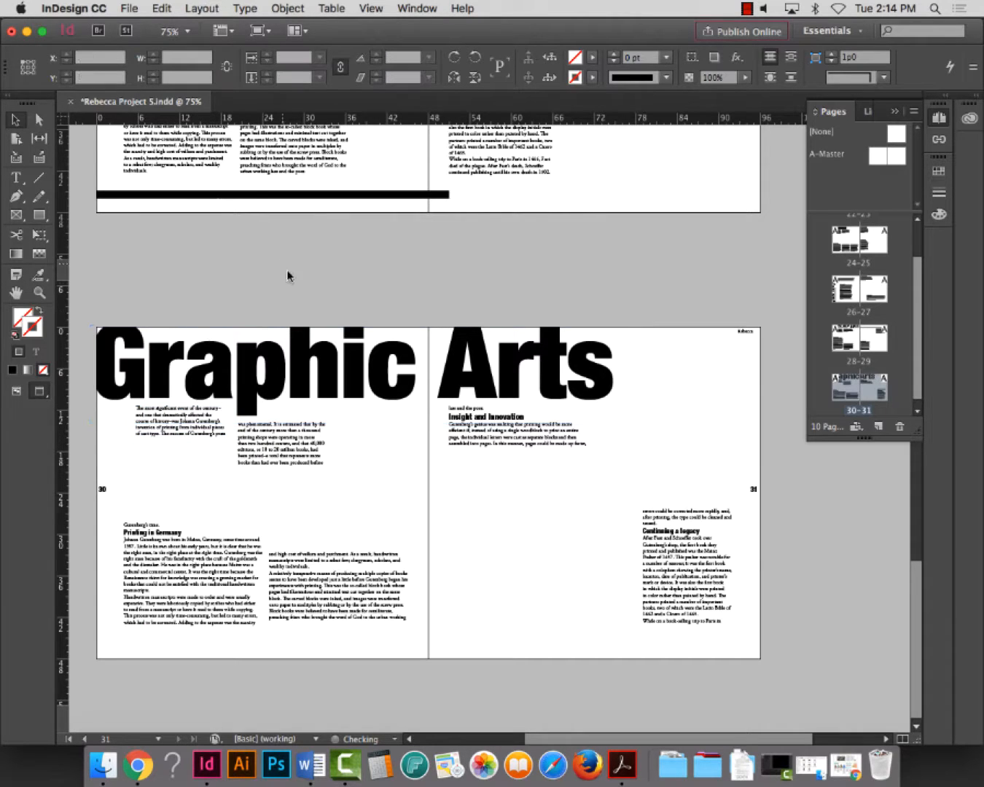
# Lengthen the first opening-text column to 5p6.75 and shift it to X 6p0
pyautogui.click(209, 445)
pyautogui.click(259, 452)
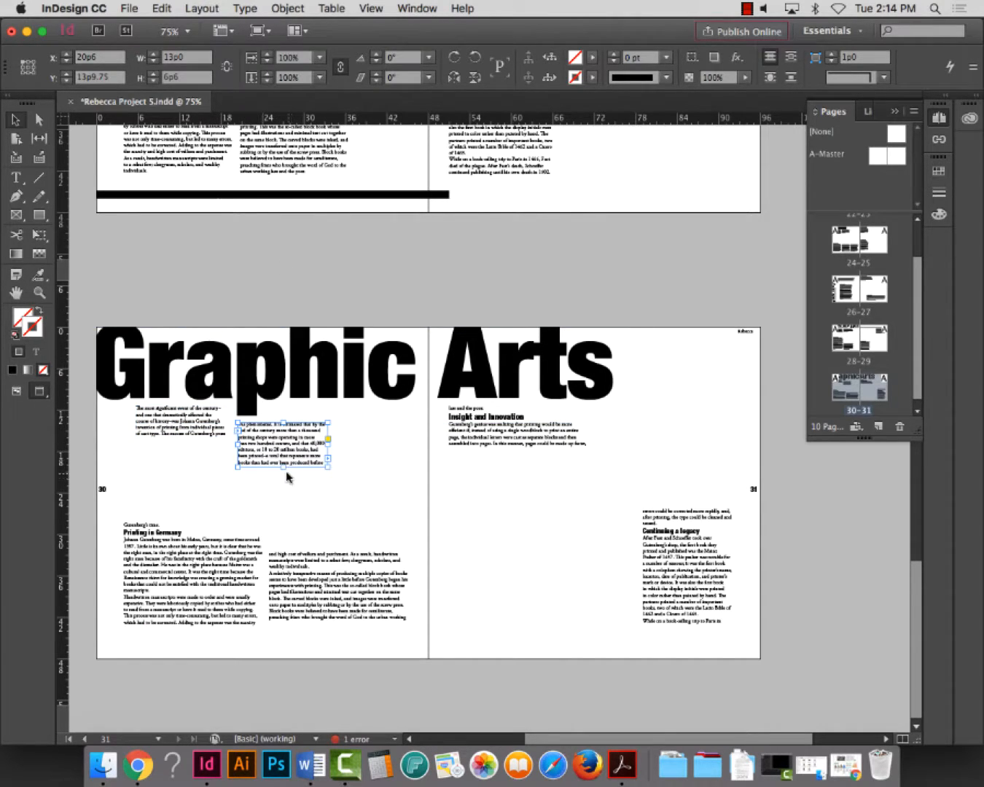
pyautogui.click(206, 426)
pyautogui.moveTo(181, 436); pyautogui.dragTo(185, 445)
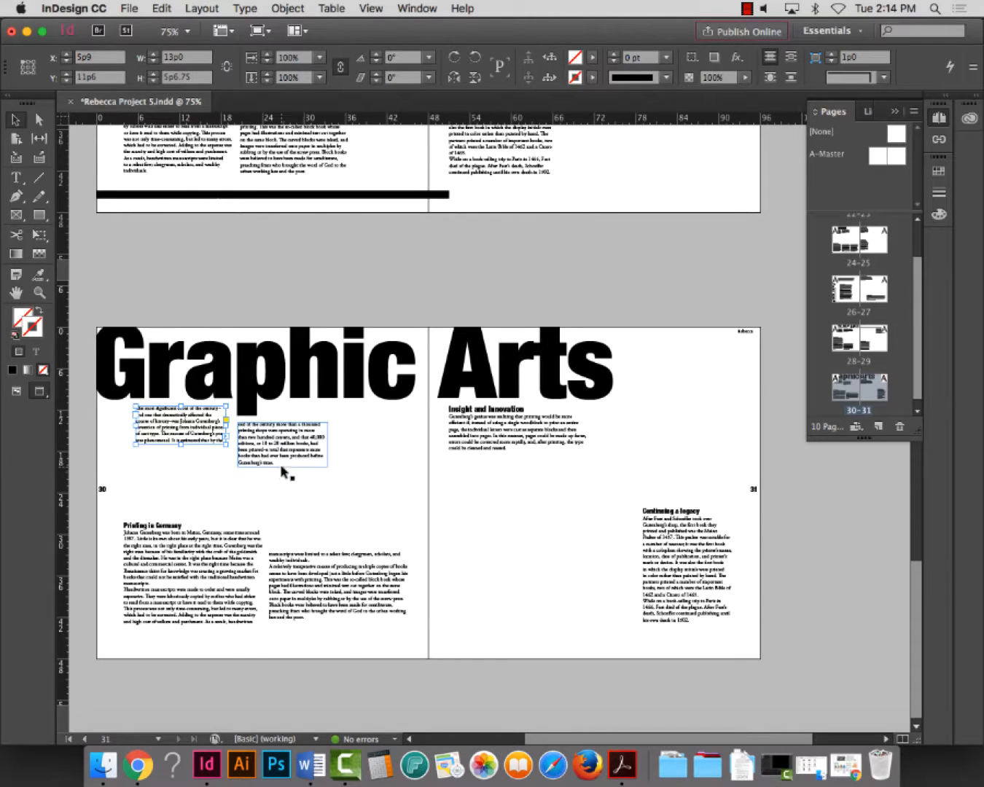
pyautogui.click(178, 305)
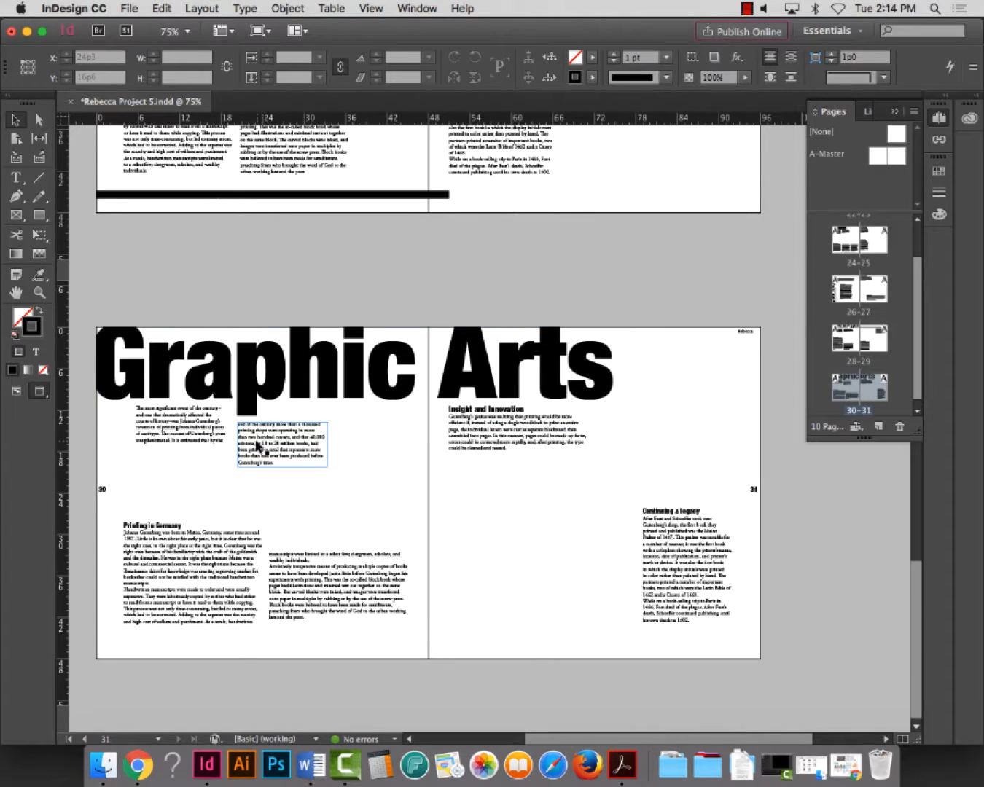
pyautogui.click(262, 453)
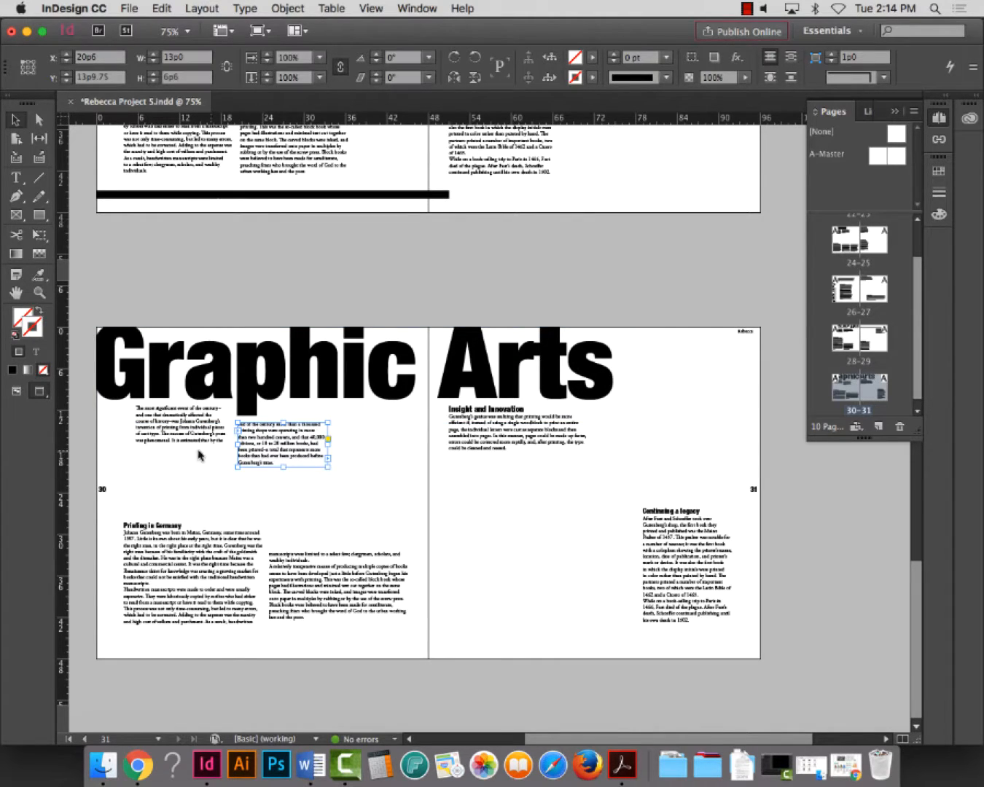
pyautogui.click(164, 436)
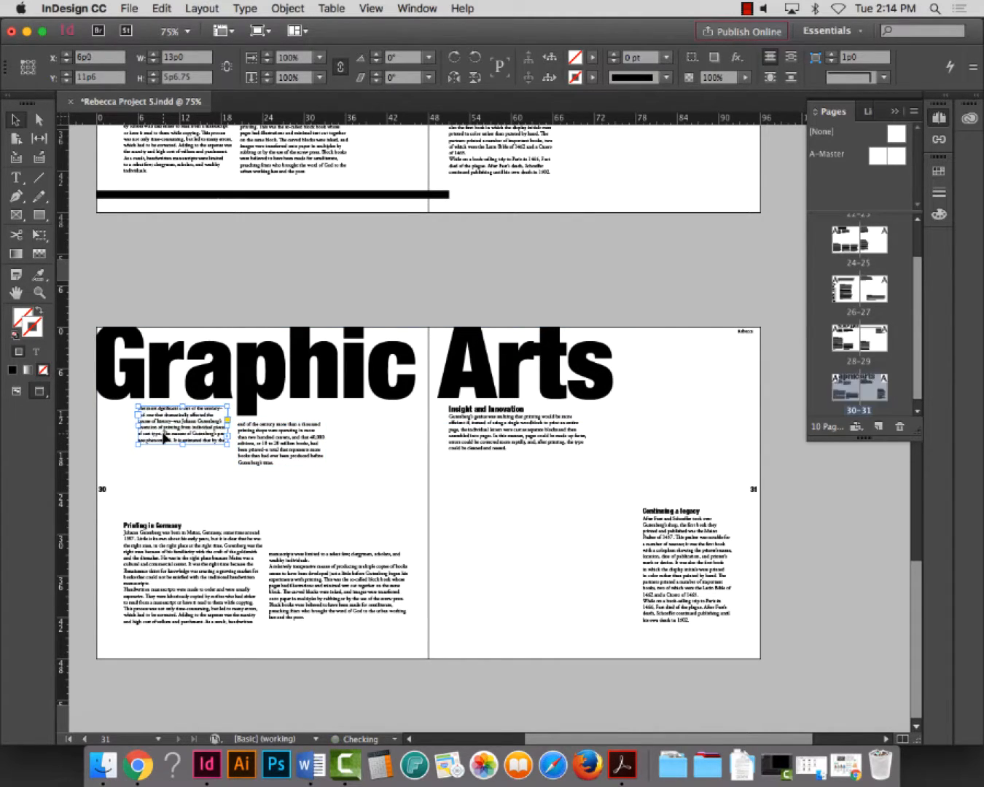
pyautogui.click(477, 475)
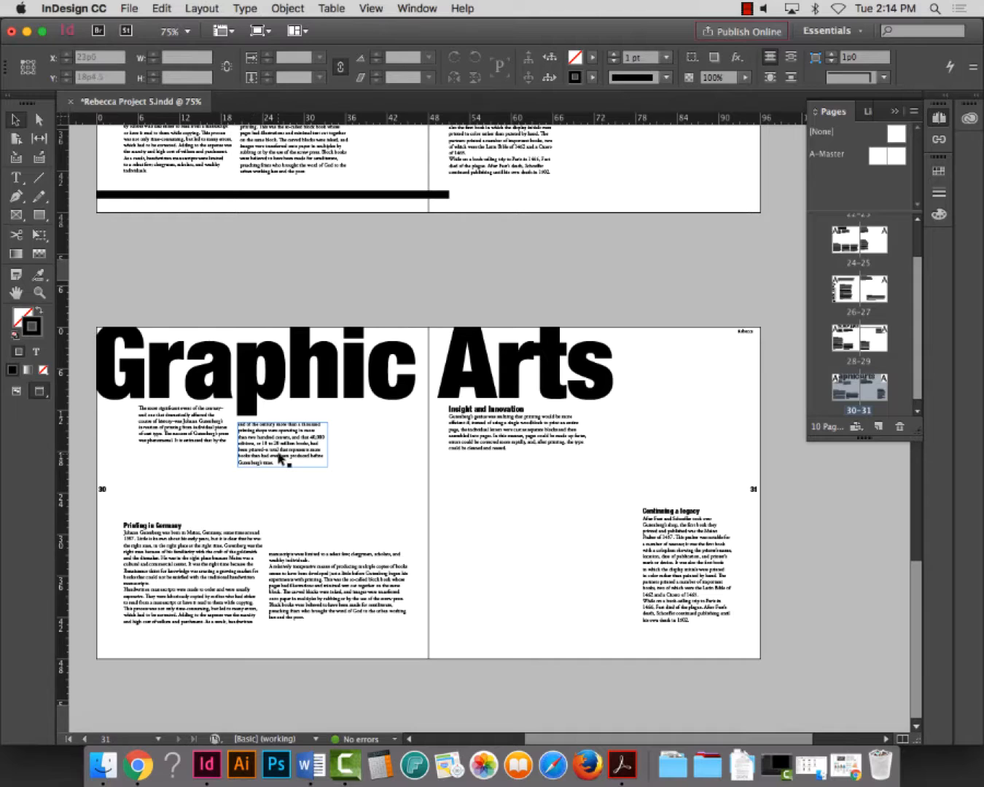
# Widen the first opening-text frame to 15p2 by extending it to the outer margin at X 4p0, and delete the second column's frame
pyautogui.click(193, 433)
pyautogui.moveTo(139, 427); pyautogui.dragTo(120, 428)
pyautogui.click(289, 448)
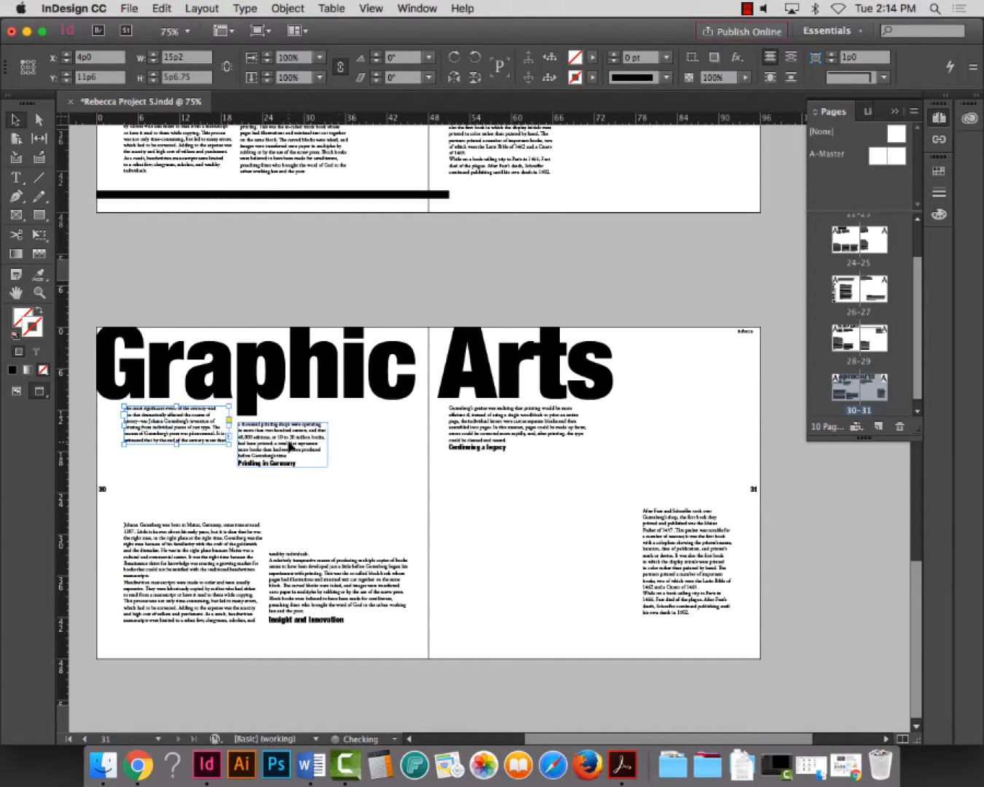
pyautogui.press('Delete')
pyautogui.click(198, 432)
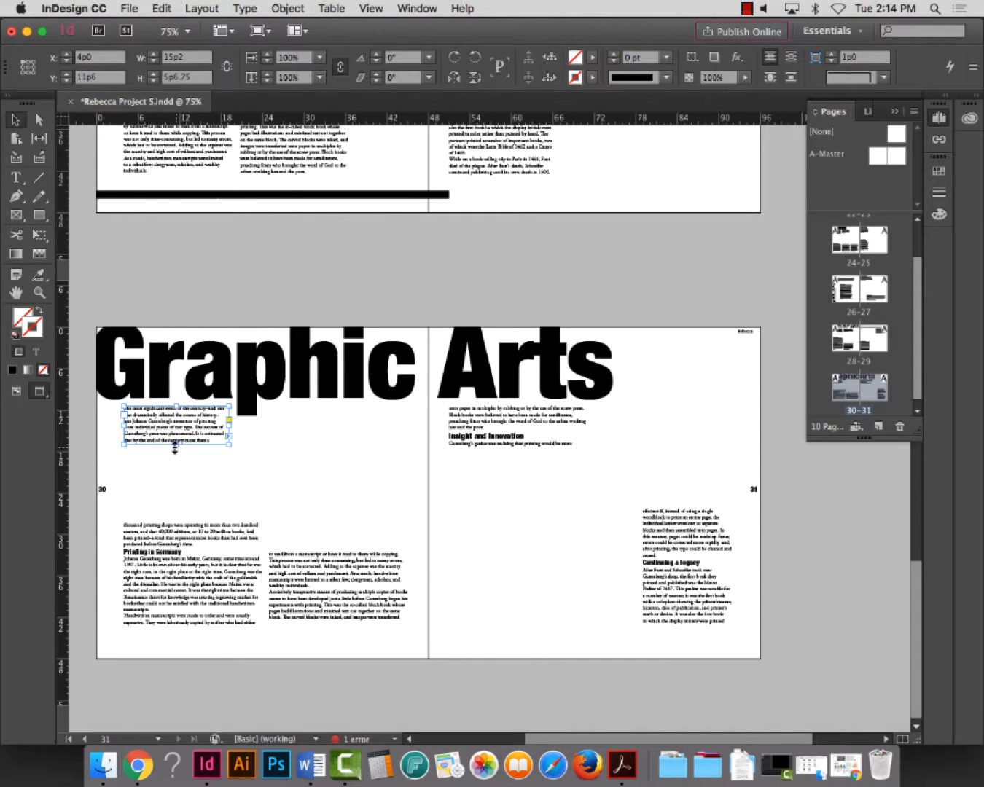
# Lengthen the opening-text frame below the title on page 30 to a height of 10p5.25
pyautogui.moveTo(177, 447); pyautogui.dragTo(176, 478)
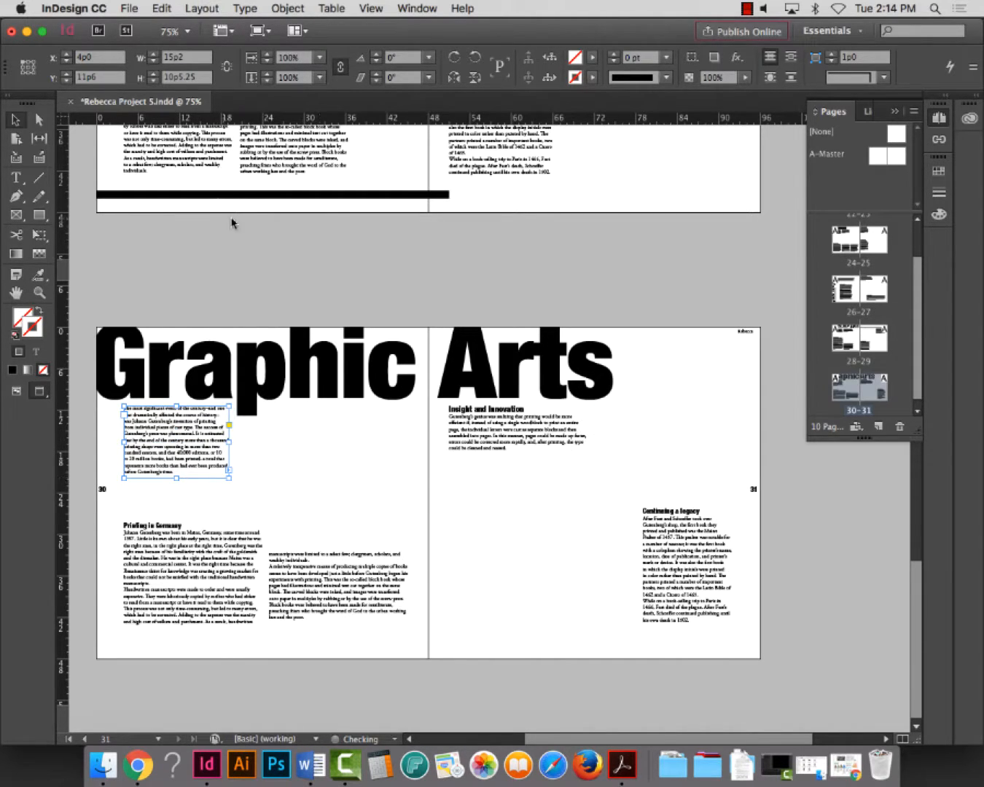
pyautogui.click(270, 245)
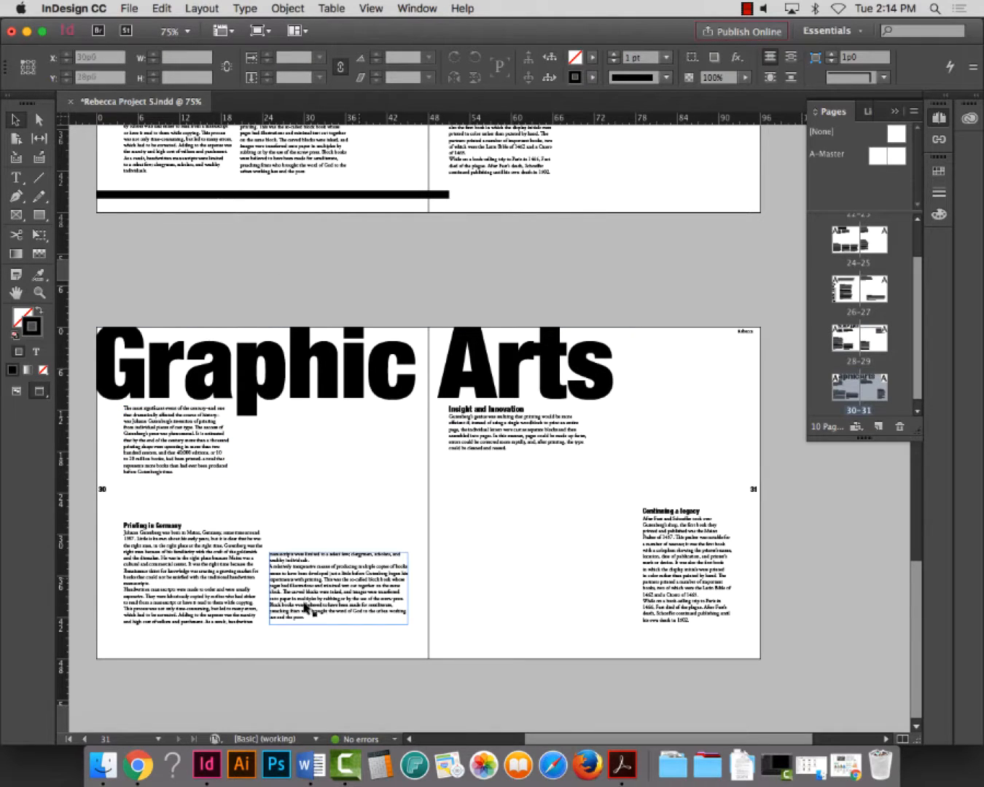
# Shift the second Printing in Germany text column on page 30 down to Y 33p1.75 and save the document
pyautogui.press('w')
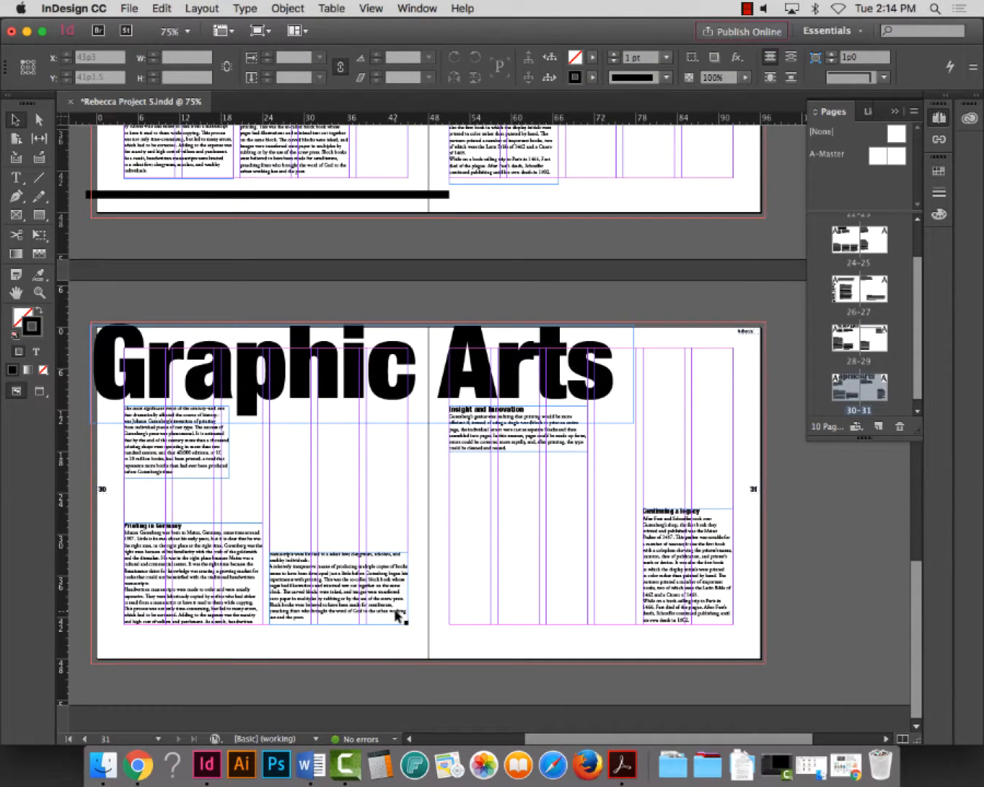
pyautogui.click(326, 599)
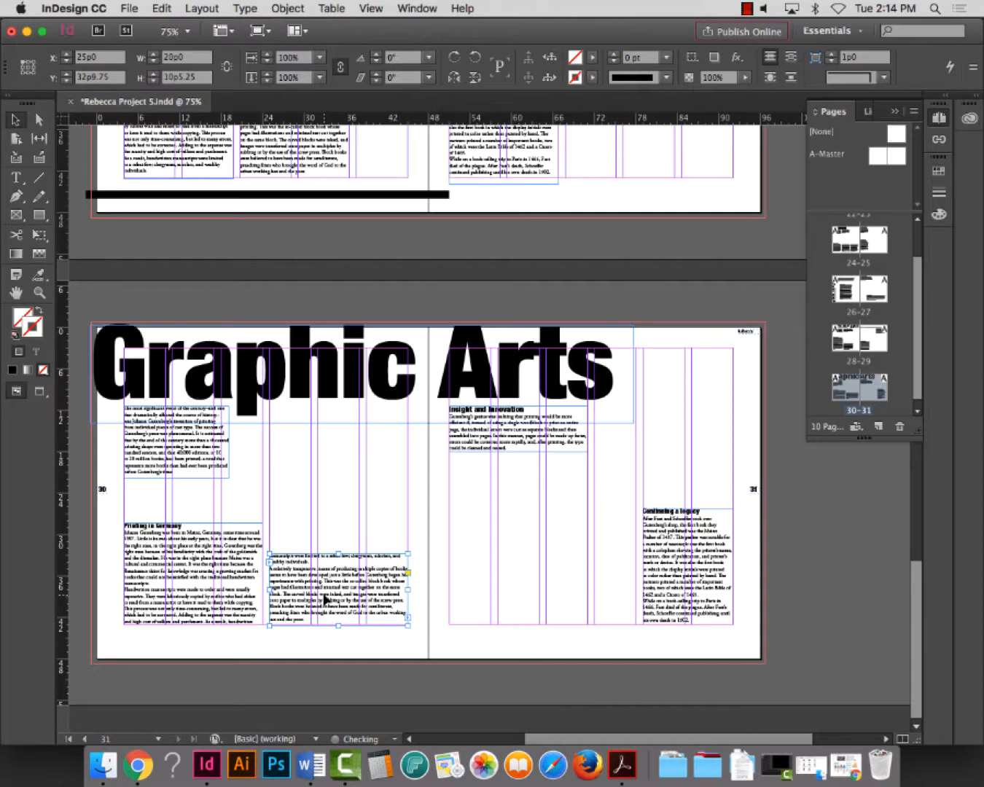
pyautogui.moveTo(326, 599); pyautogui.dragTo(326, 602)
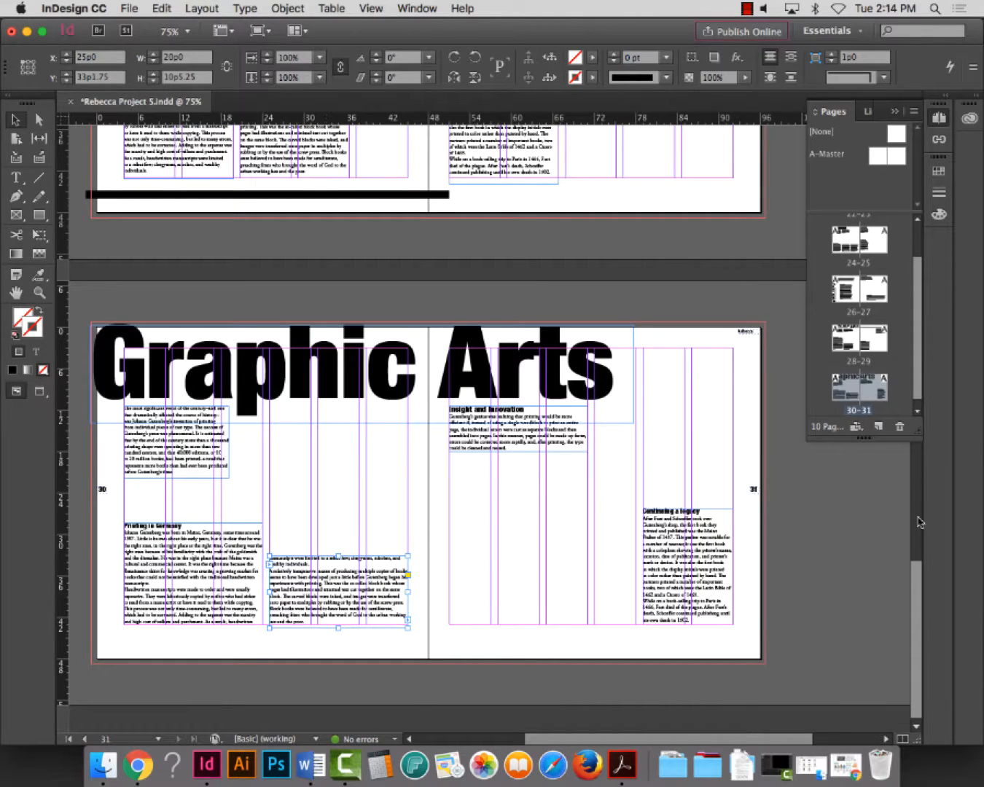
pyautogui.click(849, 555)
pyautogui.press('super+s')
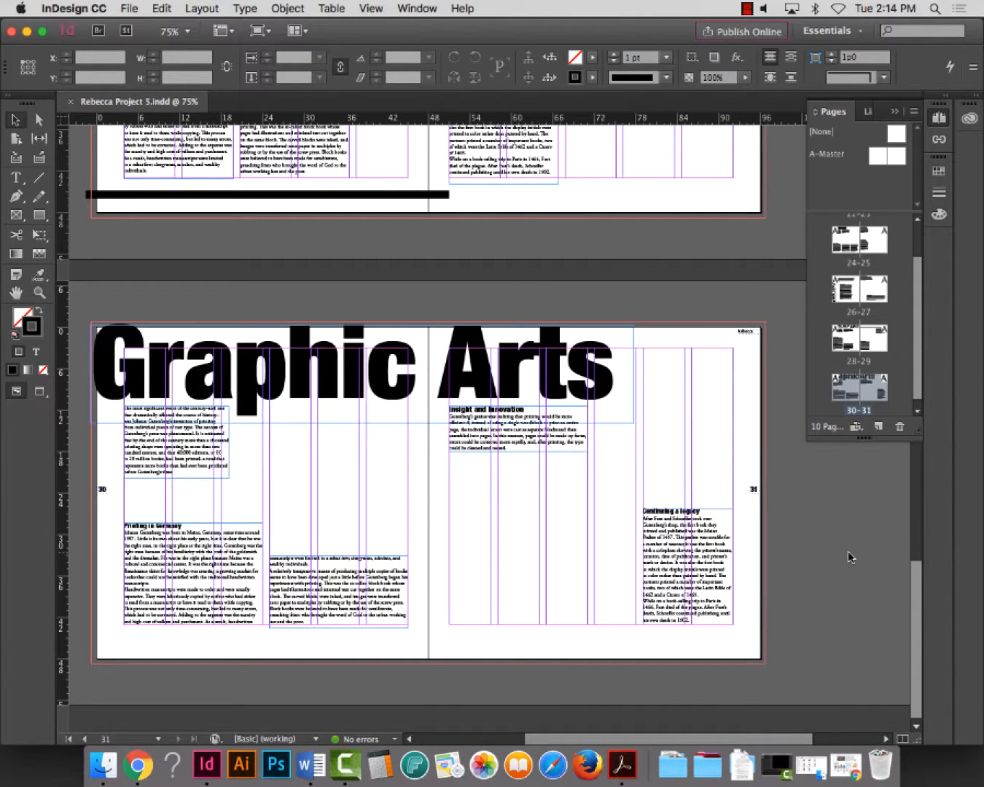
# Review the layouts of all spreads on pages 22–31, both with the guides shown and in preview mode
pyautogui.press('super+0')
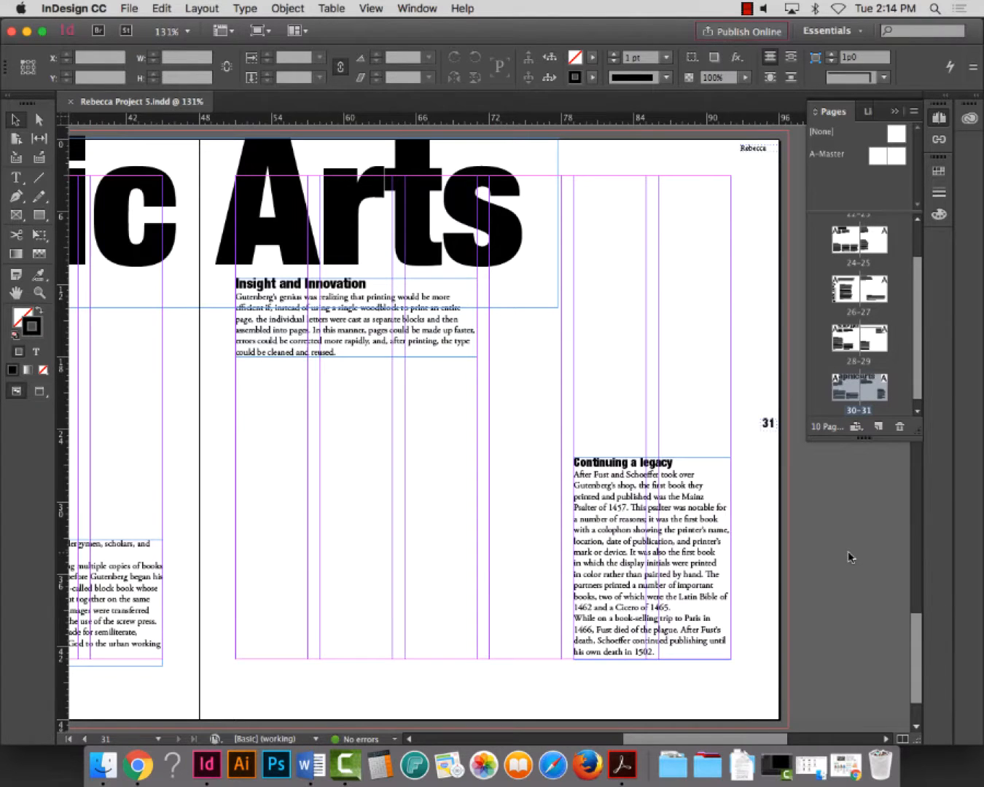
pyautogui.press('super+minus')
pyautogui.press('super+minus')
pyautogui.press('super+minus')
pyautogui.press('super+minus')
pyautogui.press('super+minus')
pyautogui.press('super+minus')
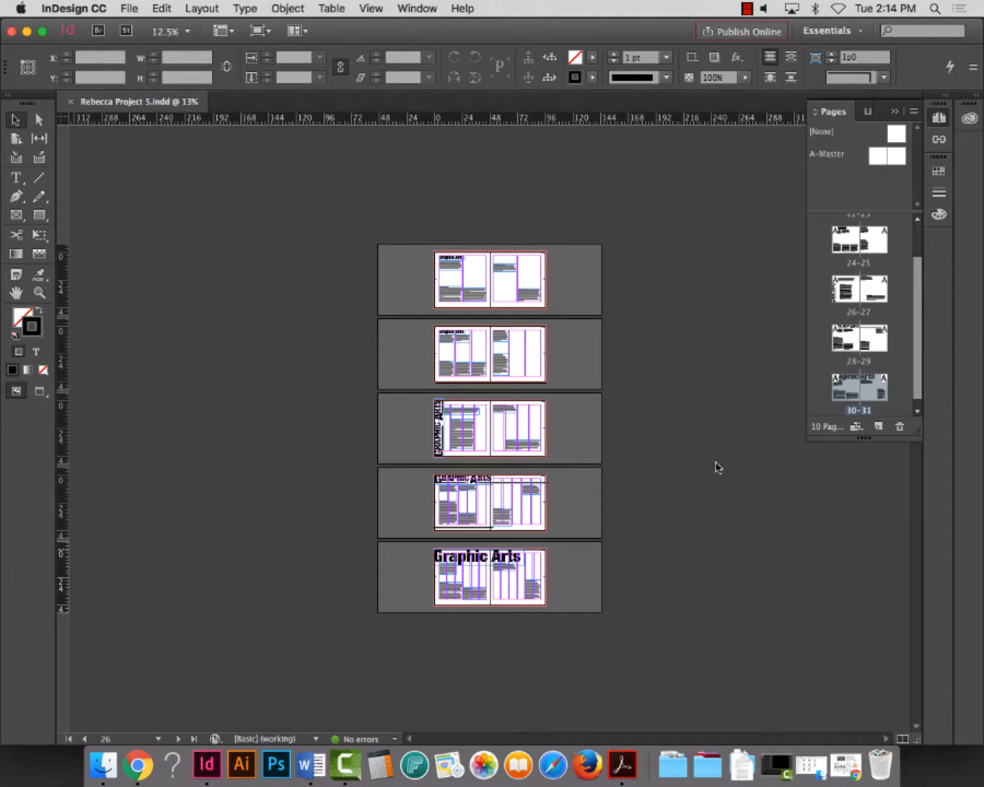
pyautogui.click(39, 292)
pyautogui.moveTo(413, 228); pyautogui.dragTo(552, 344)
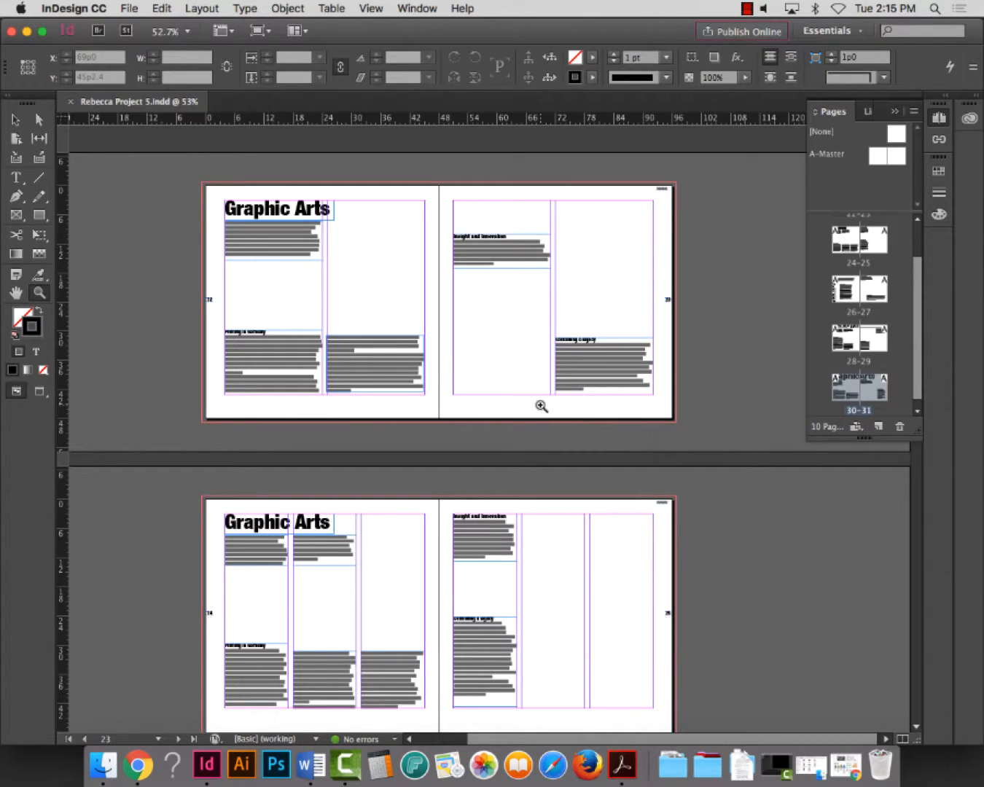
pyautogui.scroll(-10, 542, 413)
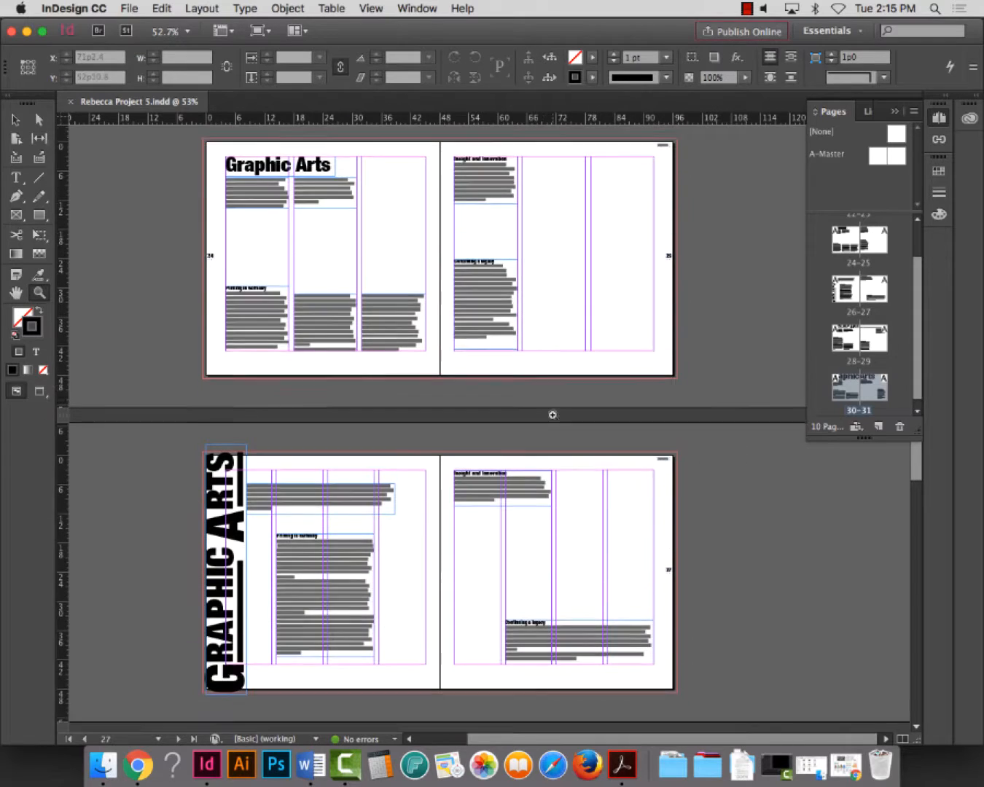
pyautogui.scroll(-8, 560, 424)
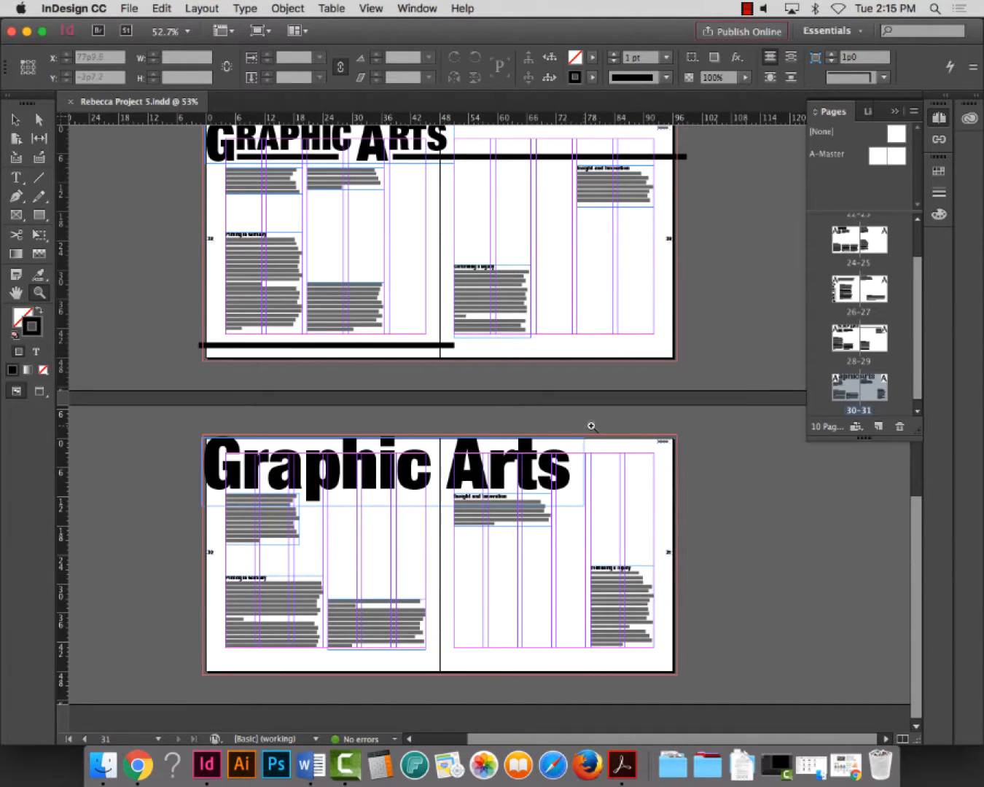
pyautogui.scroll(10, 591, 427)
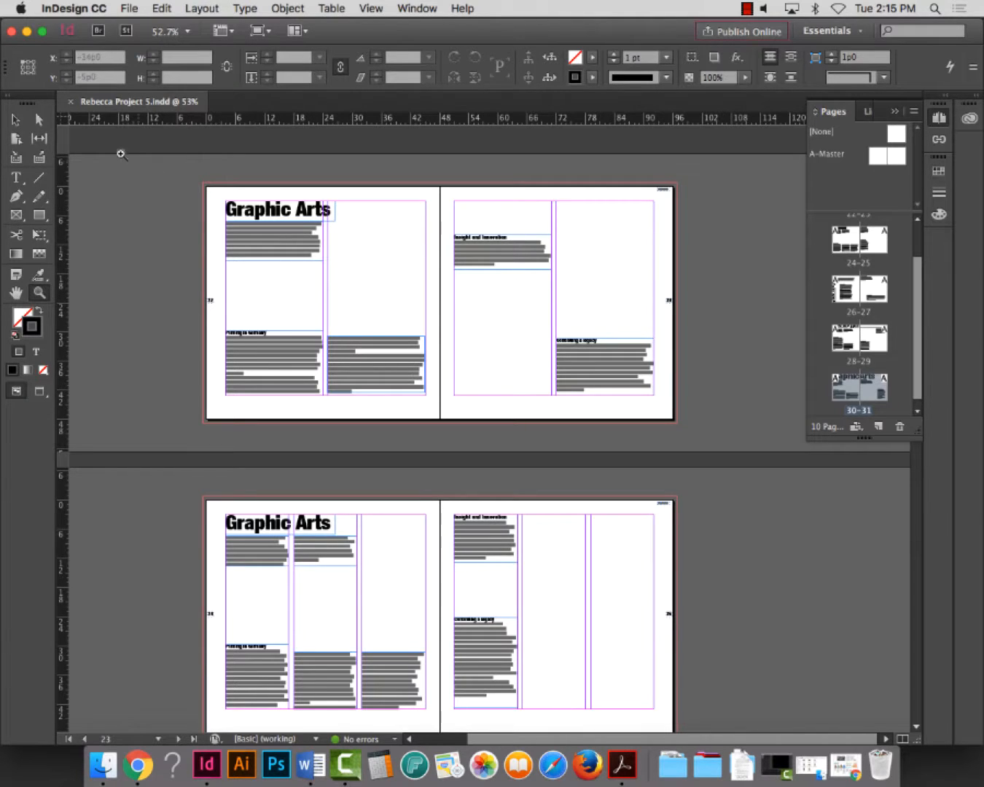
pyautogui.press('v')
pyautogui.press('w')
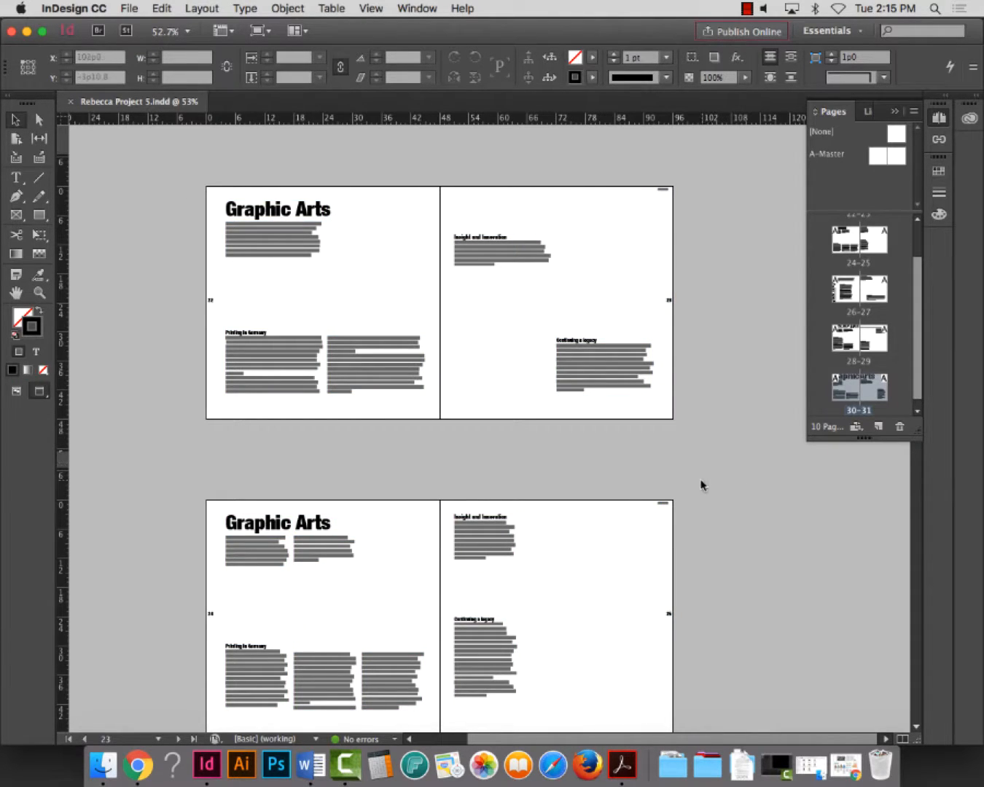
pyautogui.scroll(-8, 625, 492)
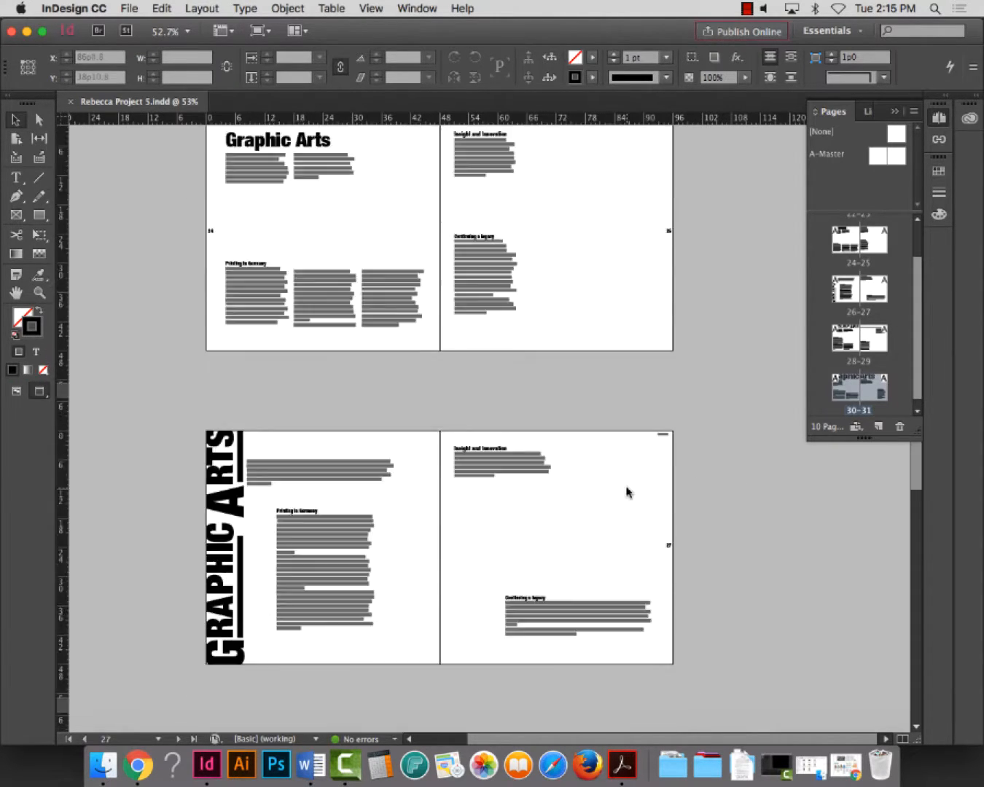
pyautogui.scroll(10, 649, 488)
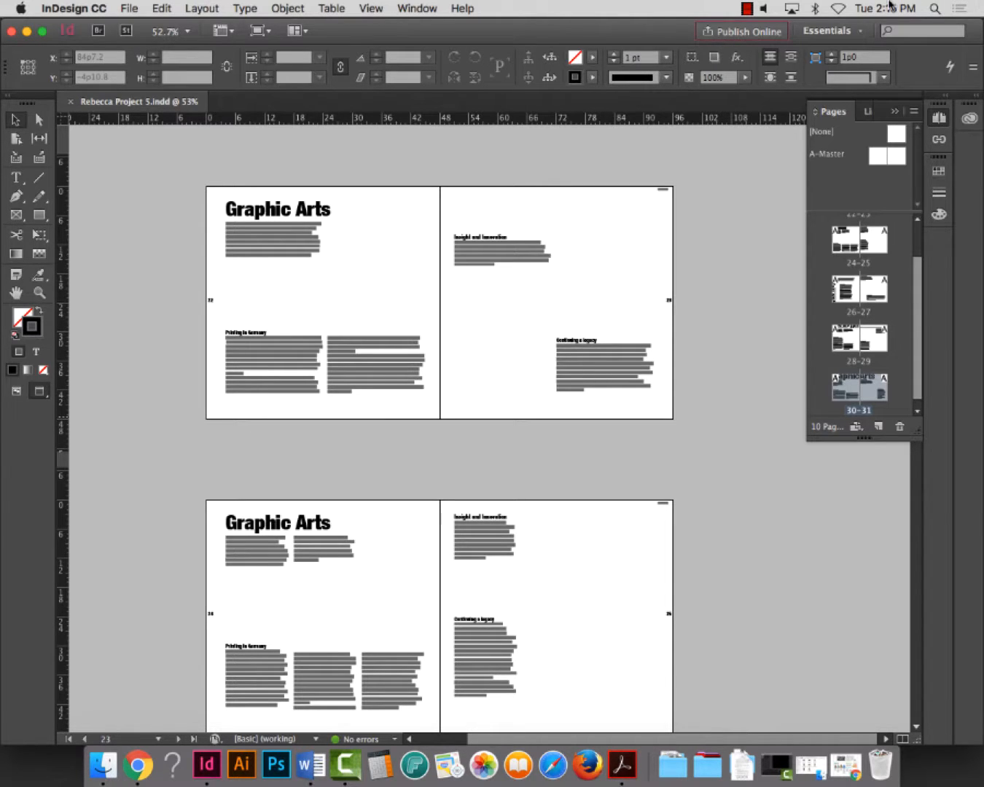
# Set up the print job as spreads, including non-printing objects, blank pages, and visible guides and baseline grids
pyautogui.press('super+p')
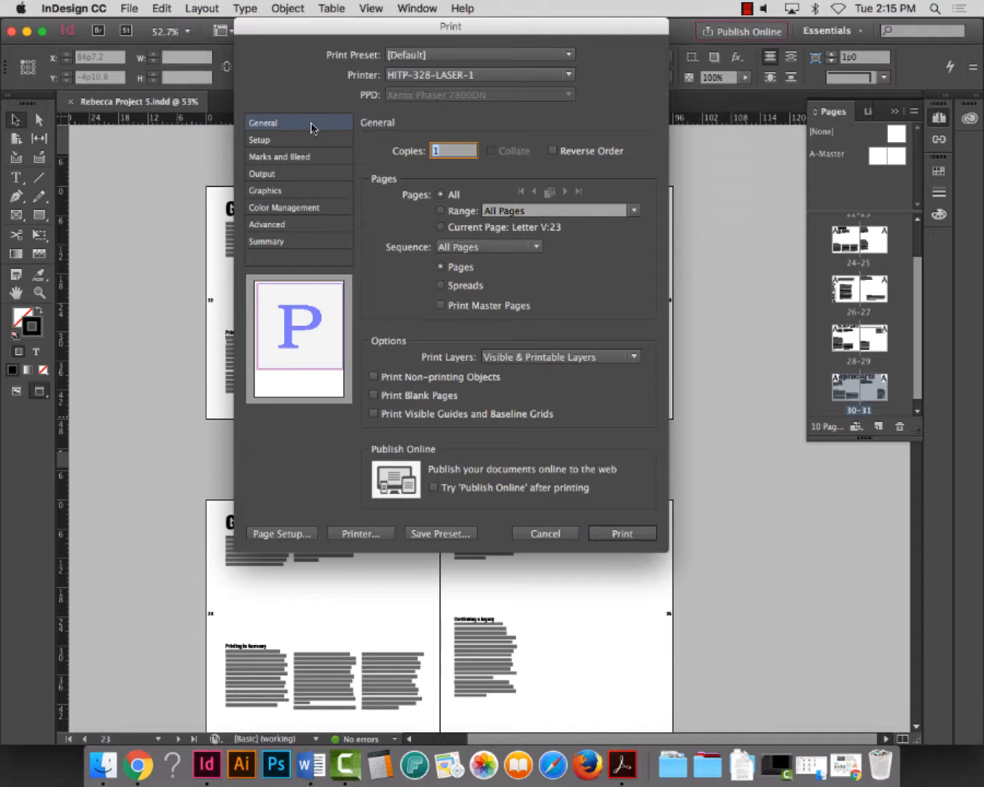
pyautogui.click(445, 286)
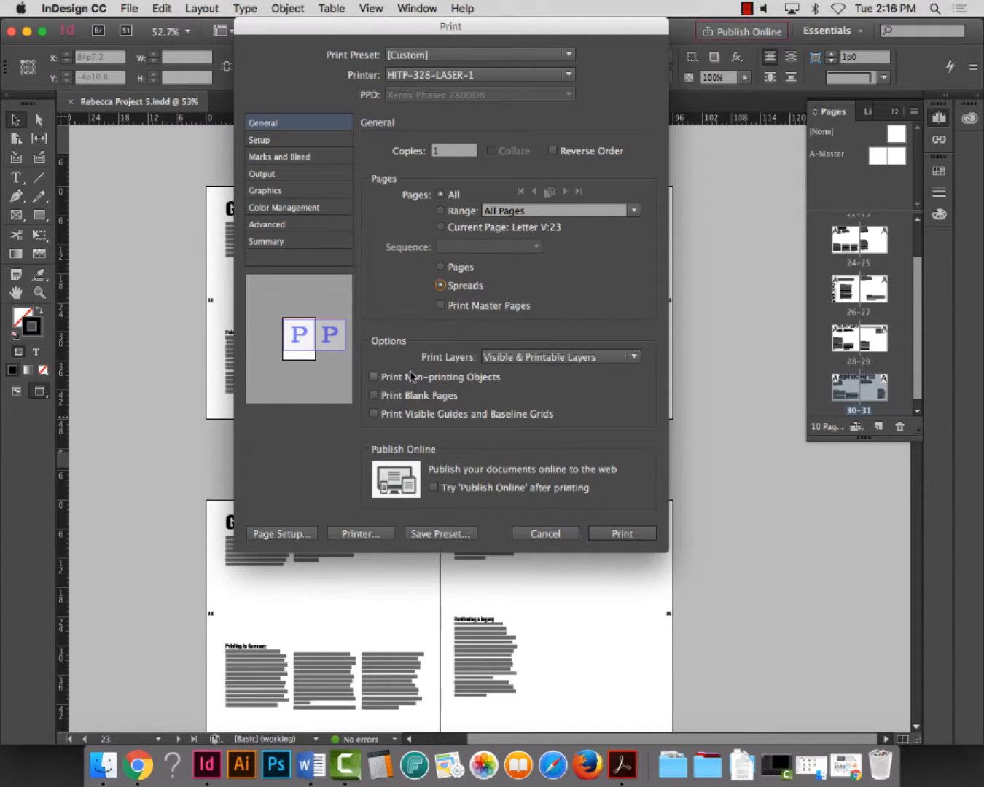
pyautogui.click(373, 377)
pyautogui.click(374, 396)
pyautogui.click(374, 414)
# Enable thumbnail printing at 1x2 per page in the print setup on US Letter paper
pyautogui.click(274, 146)
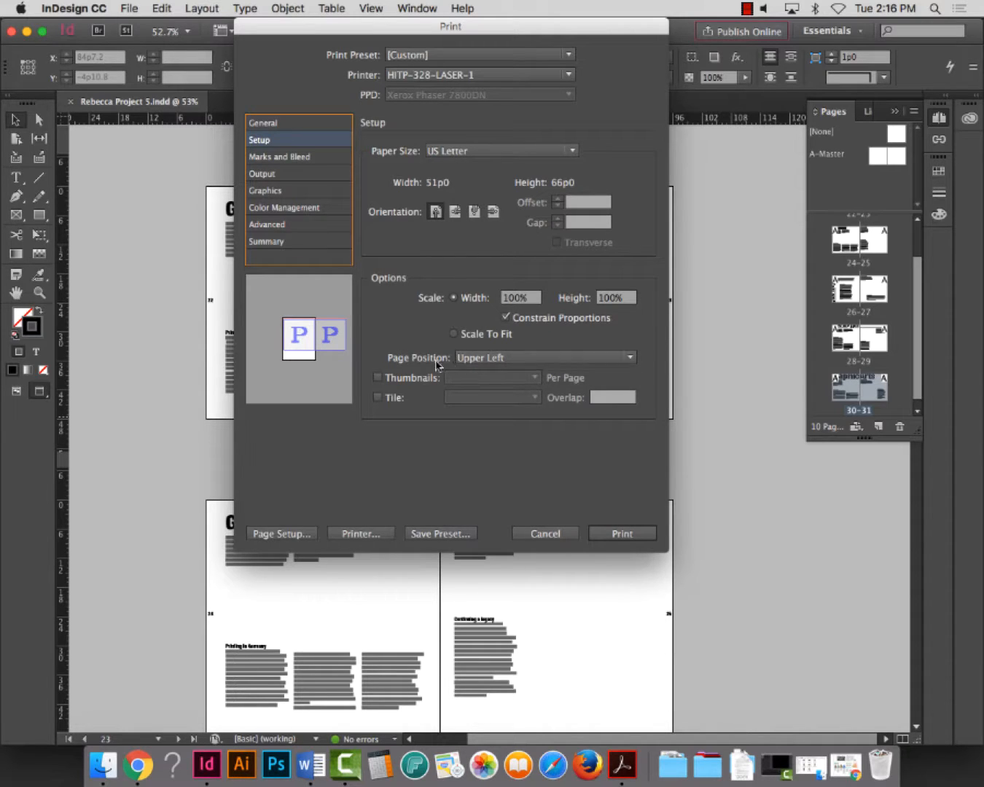
pyautogui.click(377, 378)
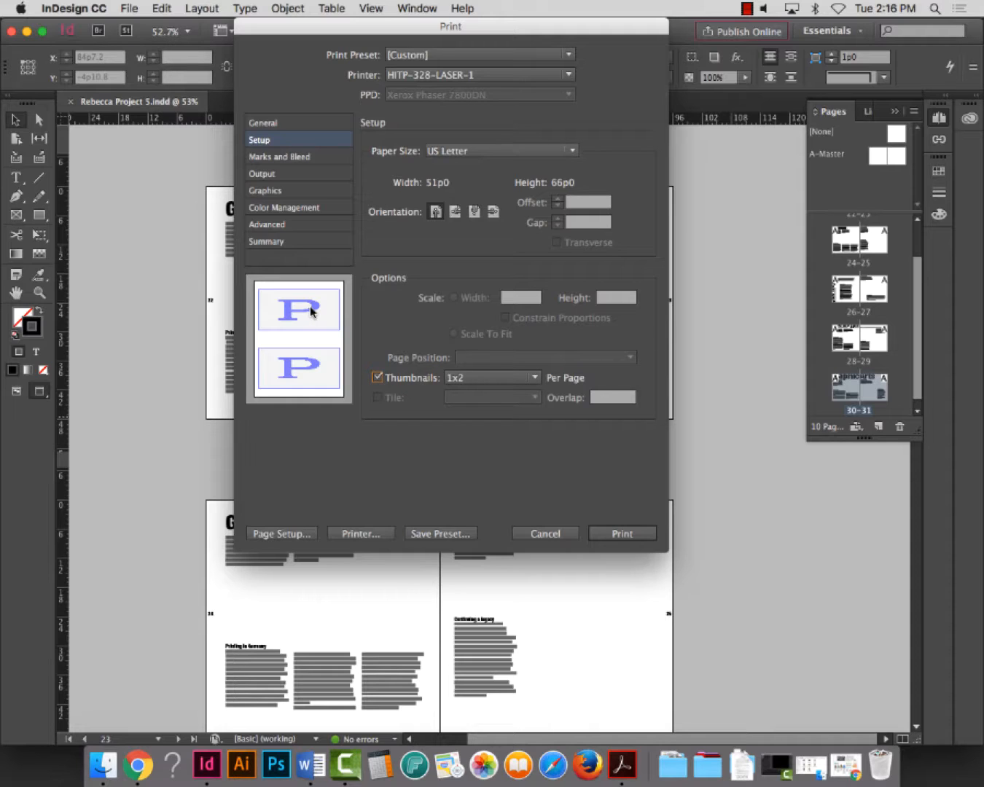
# Try the 2x2 thumbnail arrangement against 1x2 per page in the print preview, returning to 1x2
pyautogui.click(526, 384)
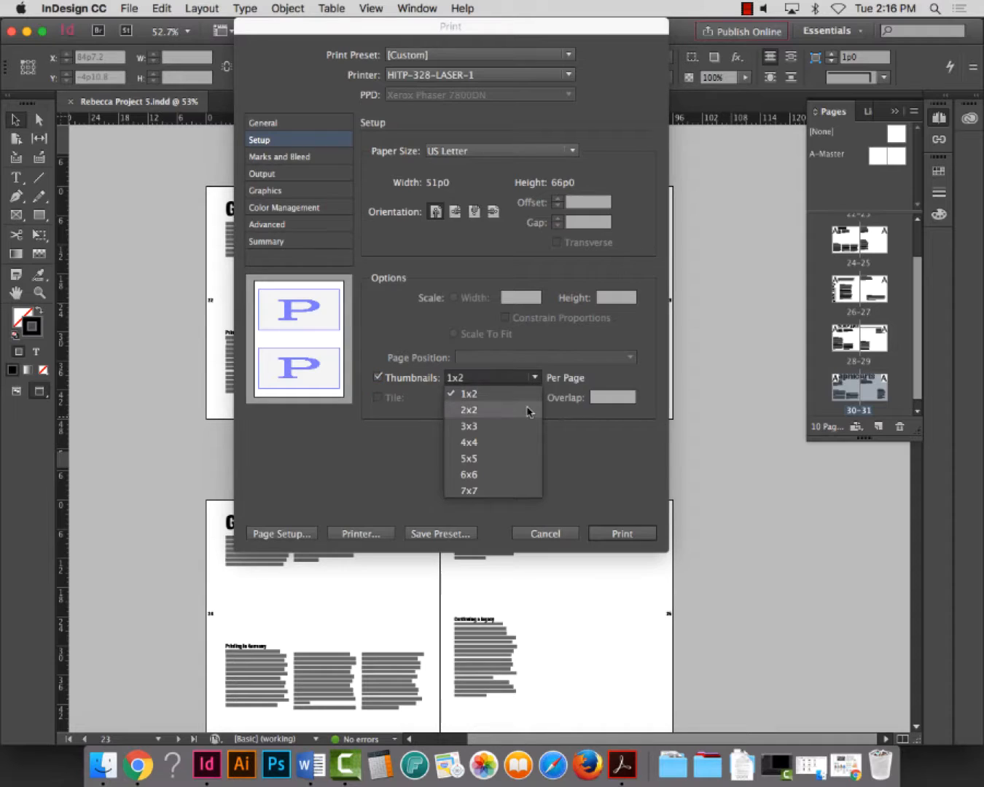
pyautogui.click(528, 411)
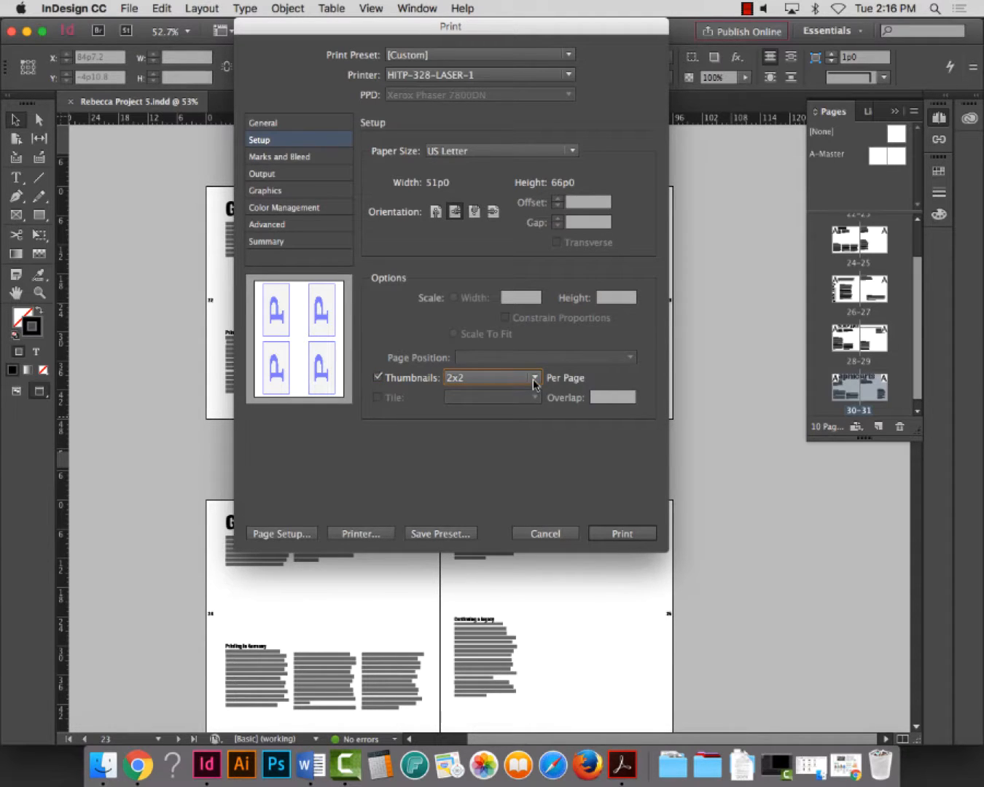
pyautogui.click(534, 378)
pyautogui.click(518, 401)
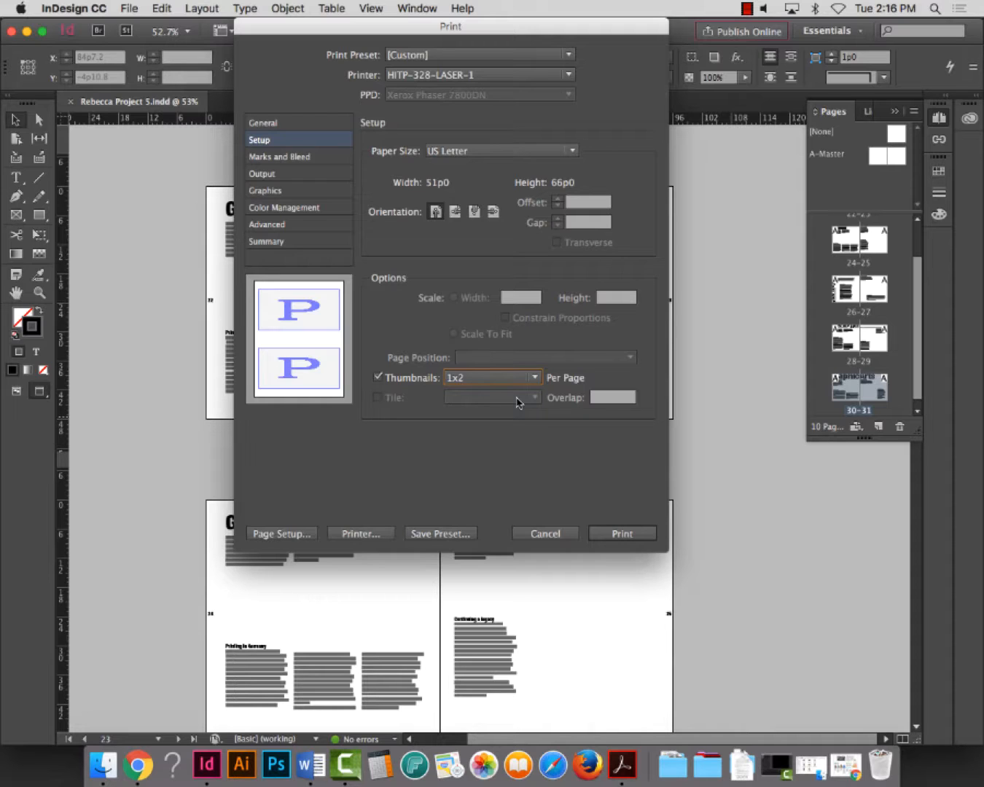
pyautogui.click(500, 380)
pyautogui.click(503, 412)
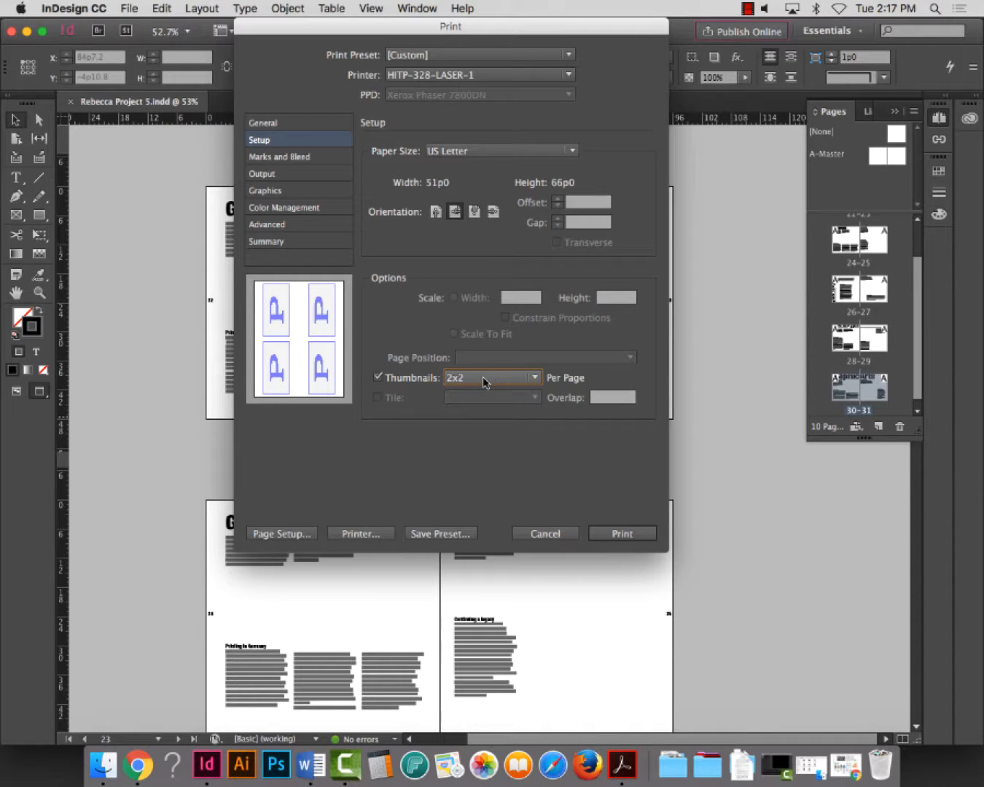
pyautogui.click(483, 380)
pyautogui.click(480, 391)
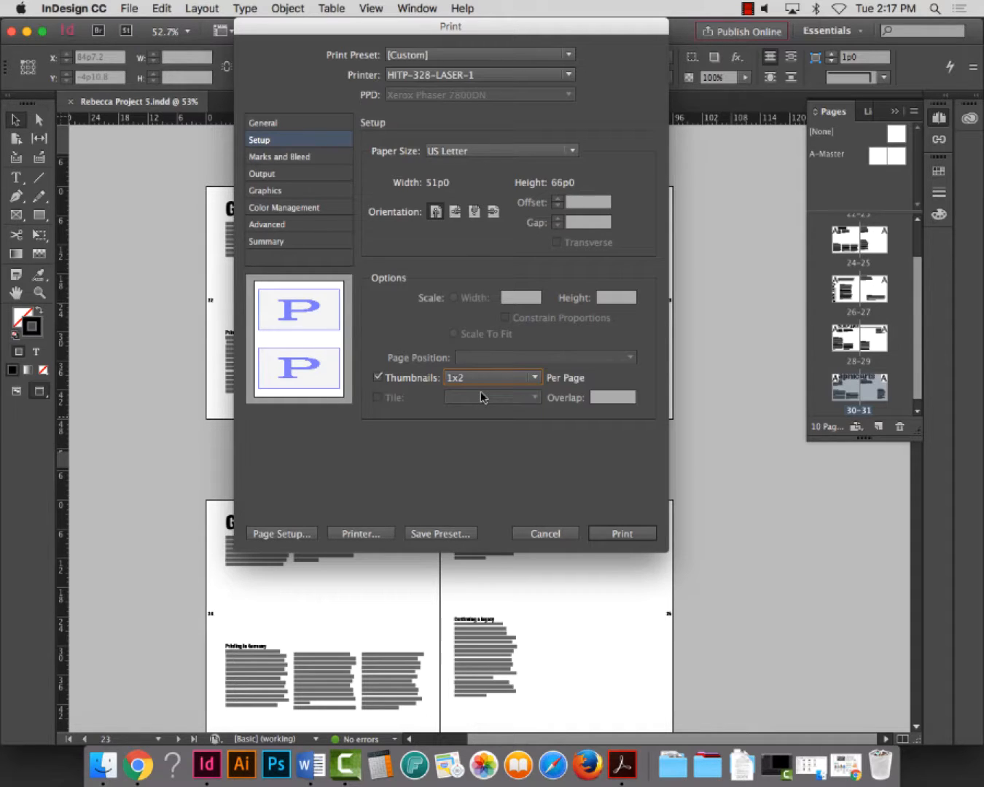
# Set the color correction in the printer's Xerox color options to Black and White
pyautogui.click(300, 163)
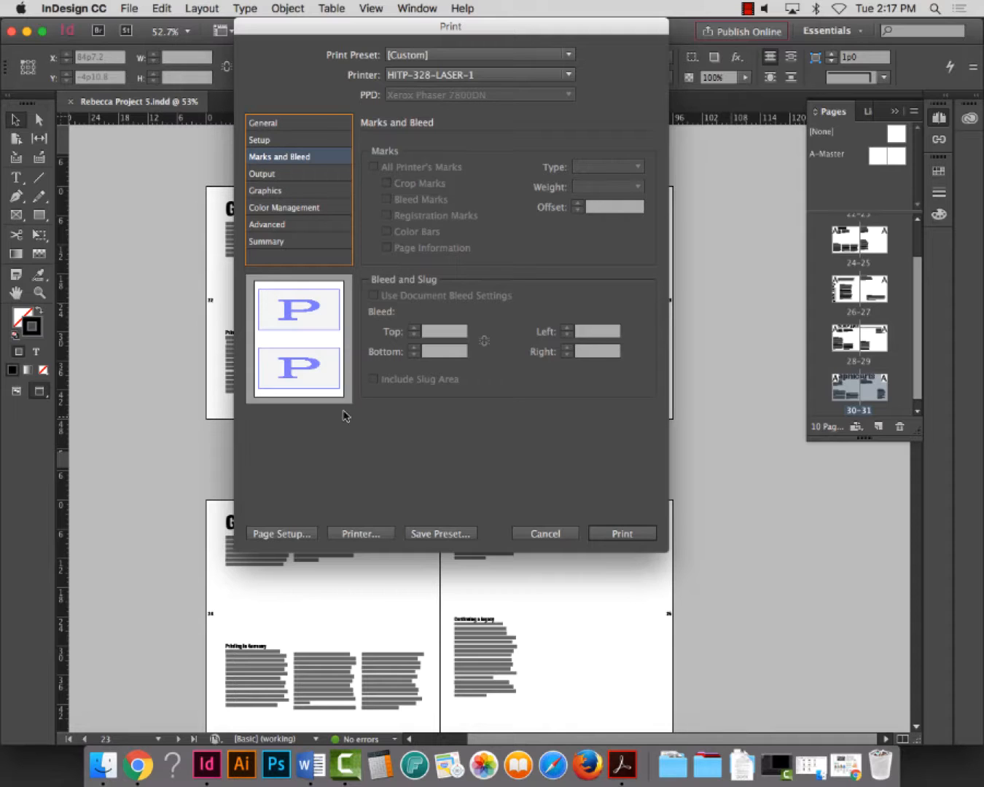
pyautogui.click(355, 535)
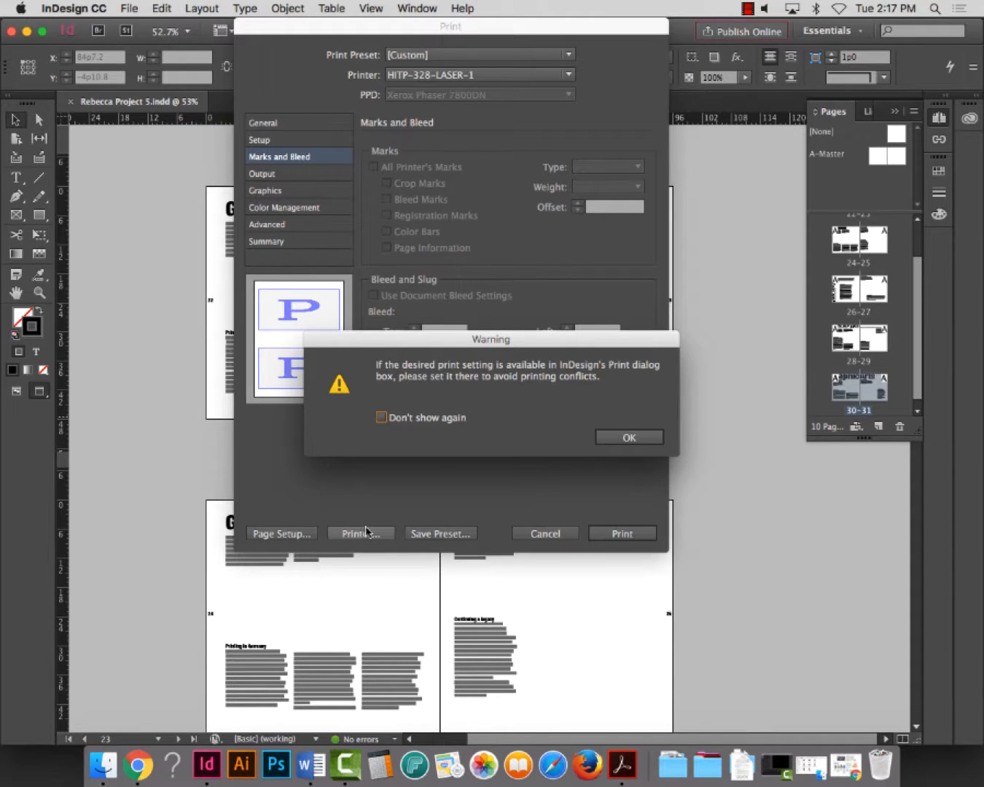
pyautogui.click(630, 438)
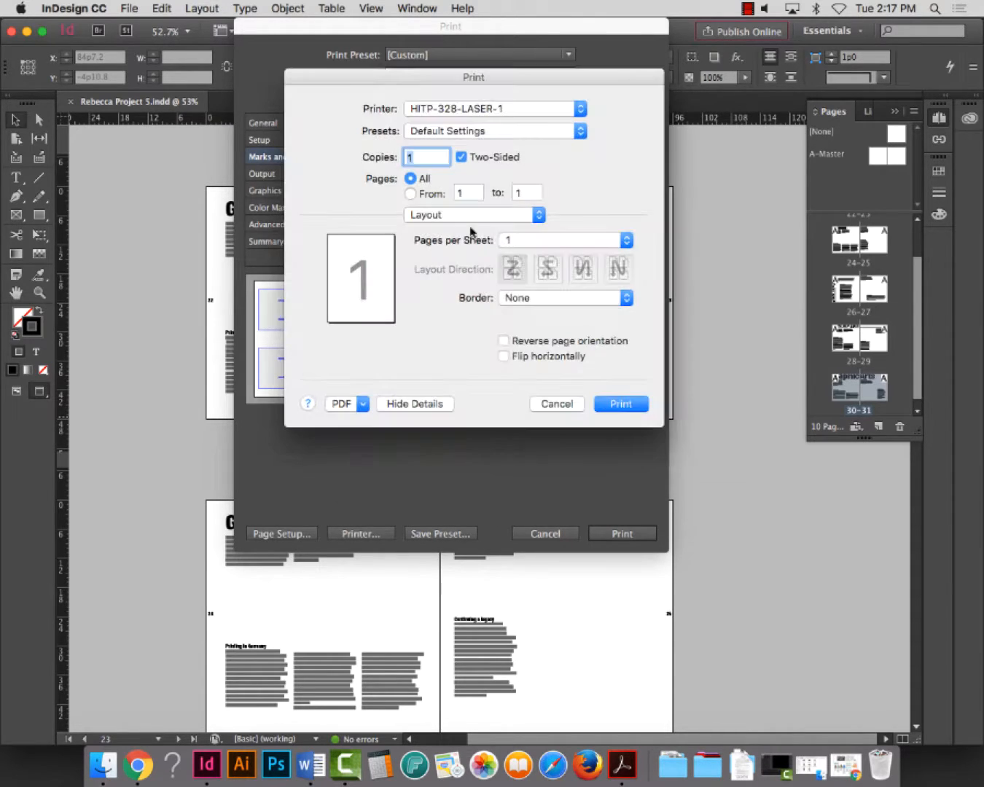
pyautogui.click(433, 215)
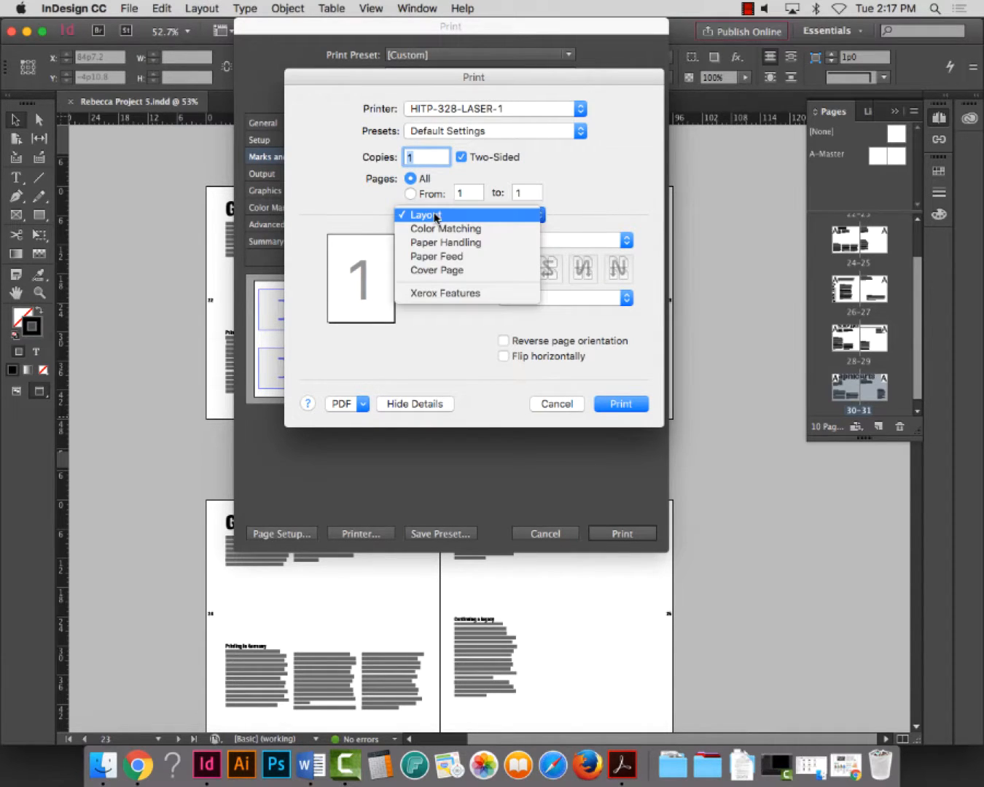
pyautogui.click(444, 294)
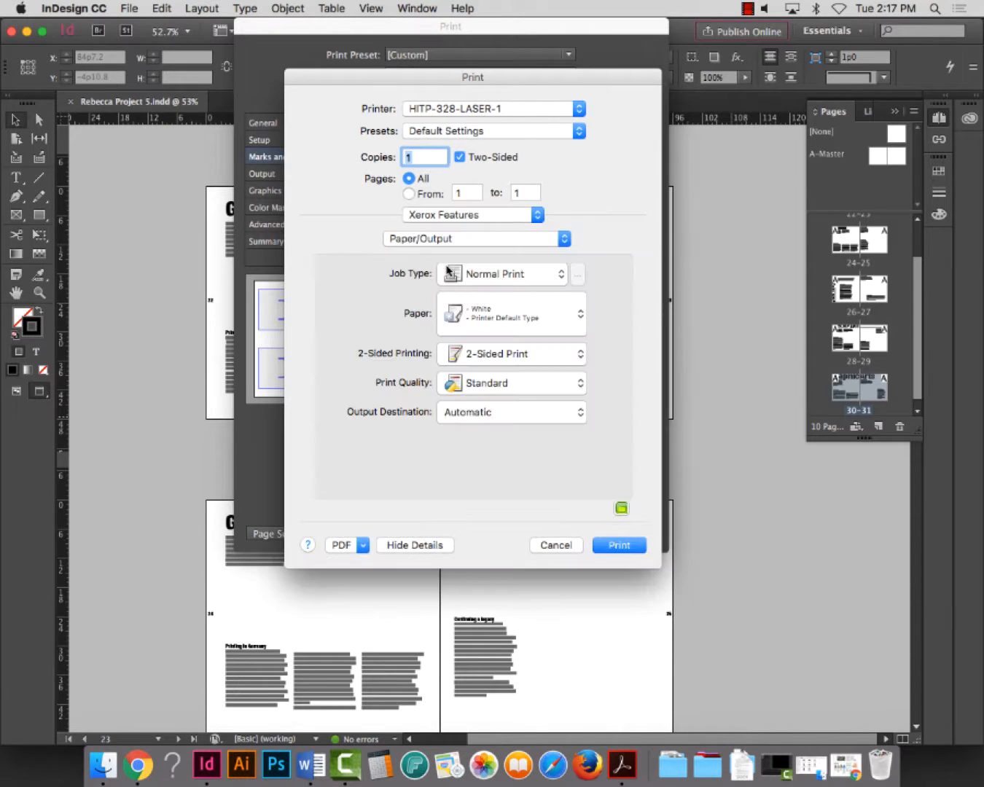
pyautogui.click(433, 241)
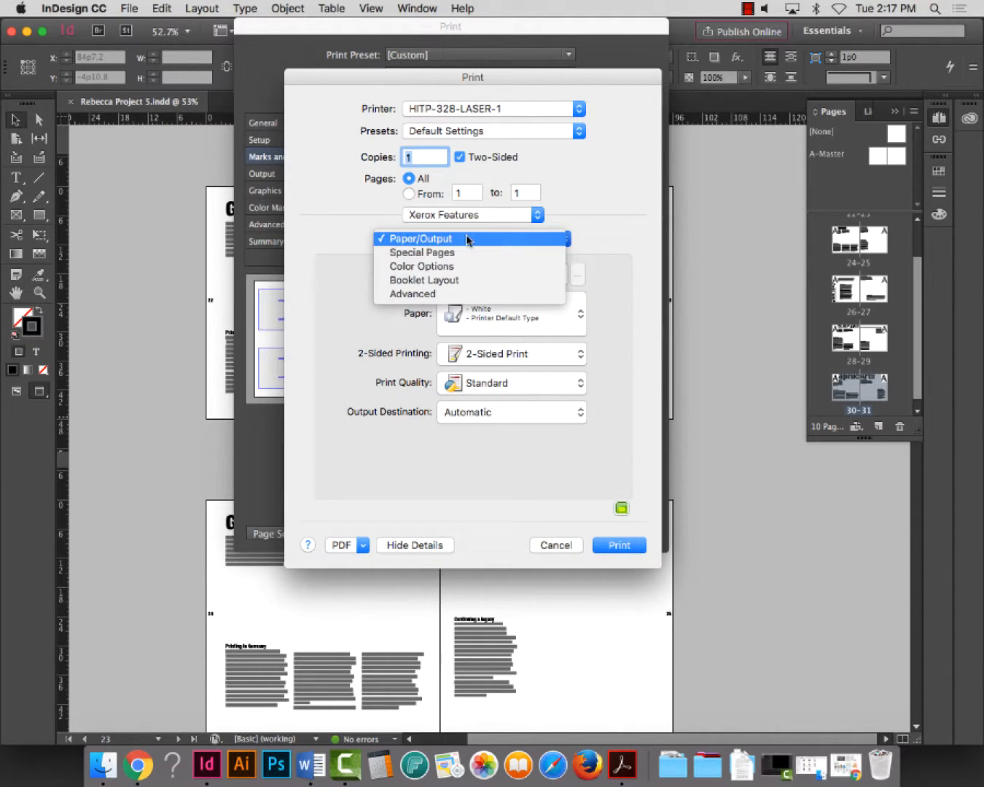
pyautogui.click(448, 241)
pyautogui.click(447, 241)
pyautogui.click(438, 266)
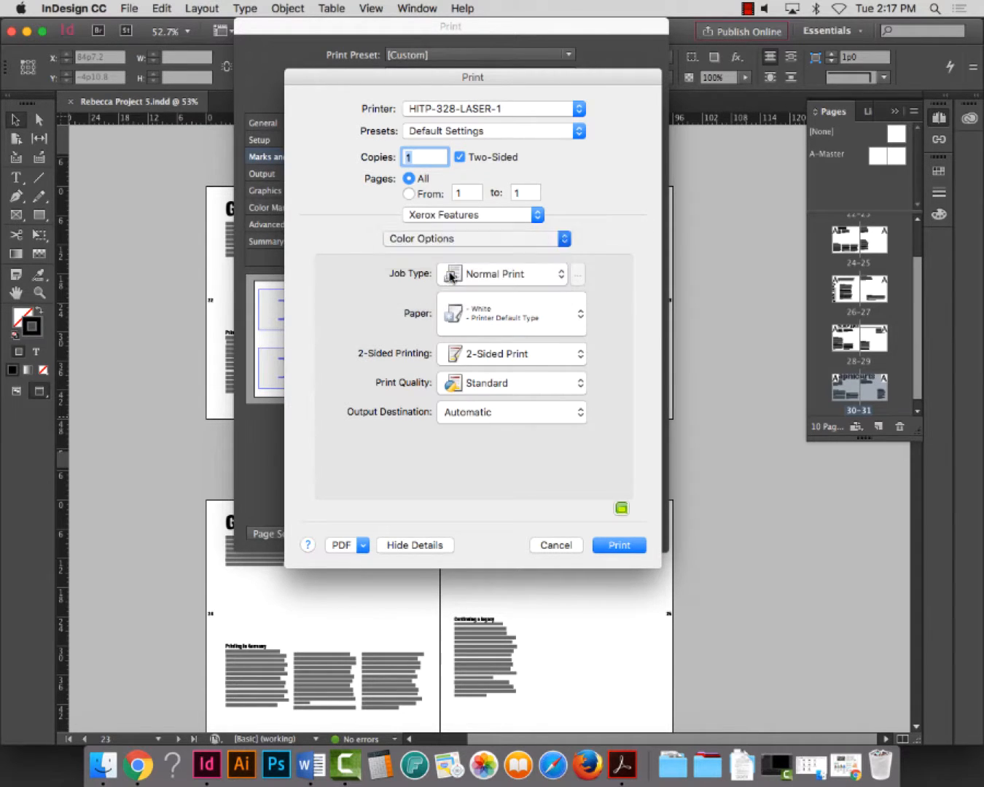
pyautogui.click(440, 339)
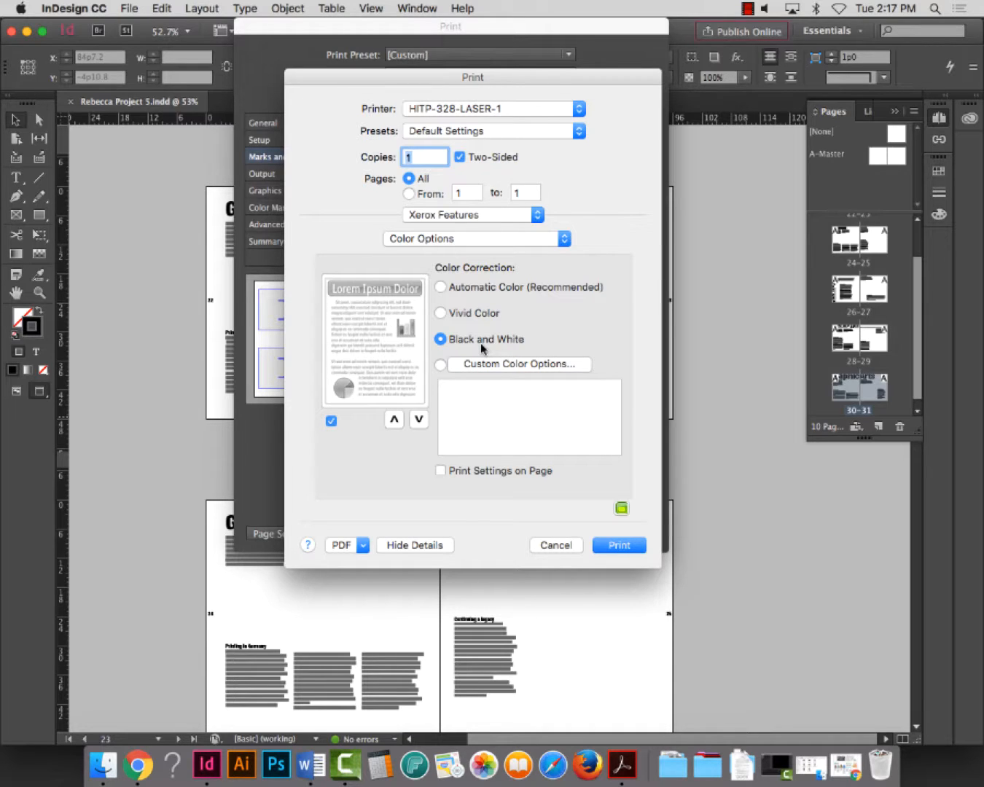
pyautogui.click(619, 546)
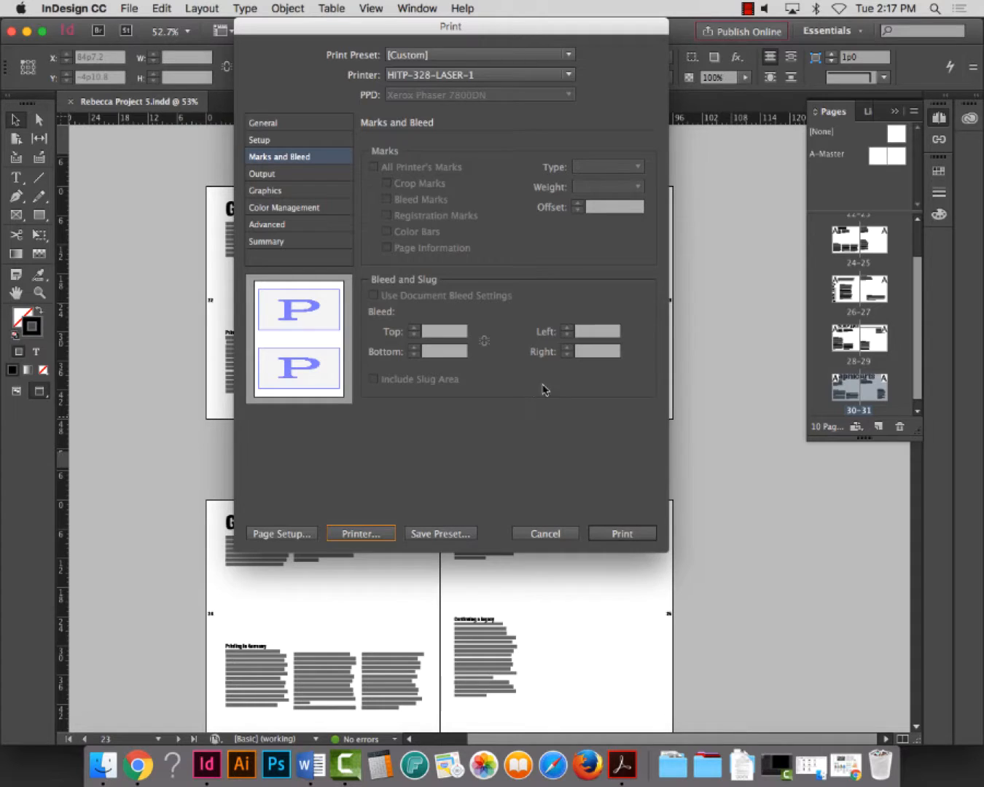
# Print the spreads, accepting the print charge, and save the document
pyautogui.click(639, 534)
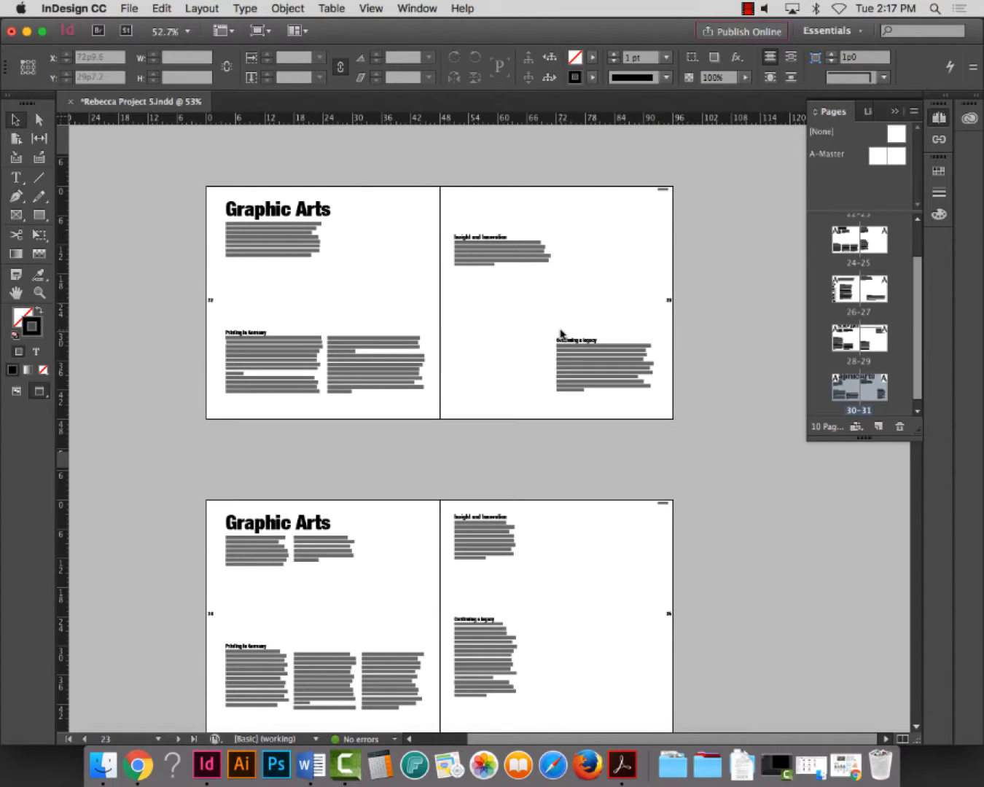
pyautogui.press('super+s')
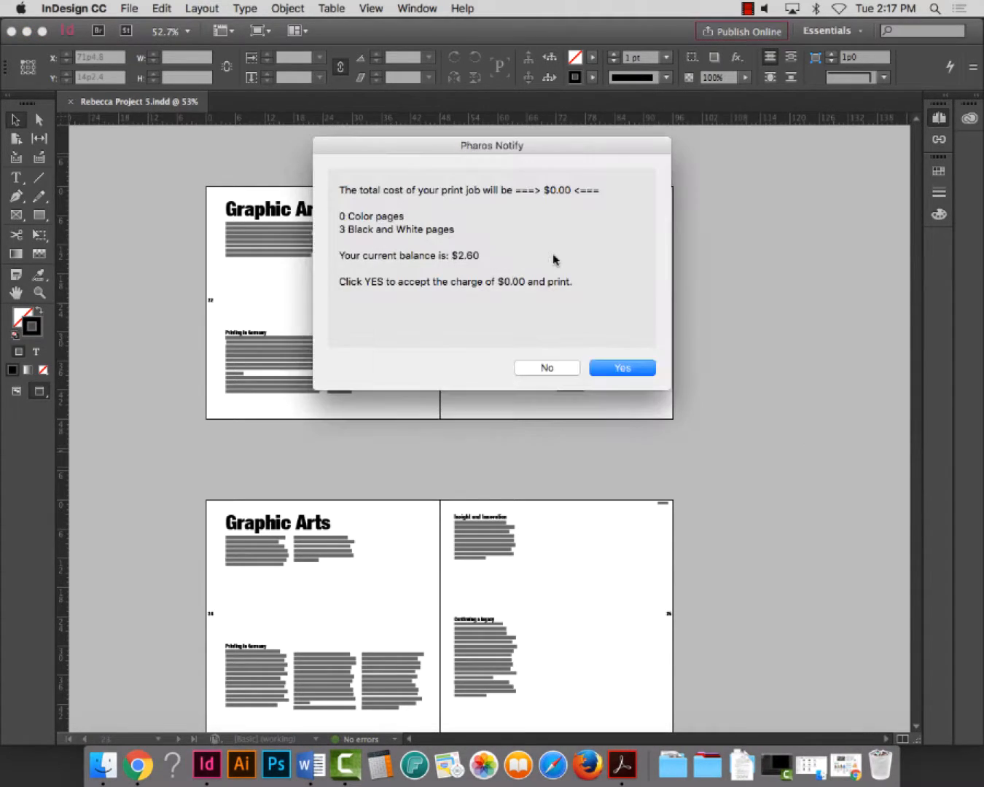
pyautogui.click(626, 369)
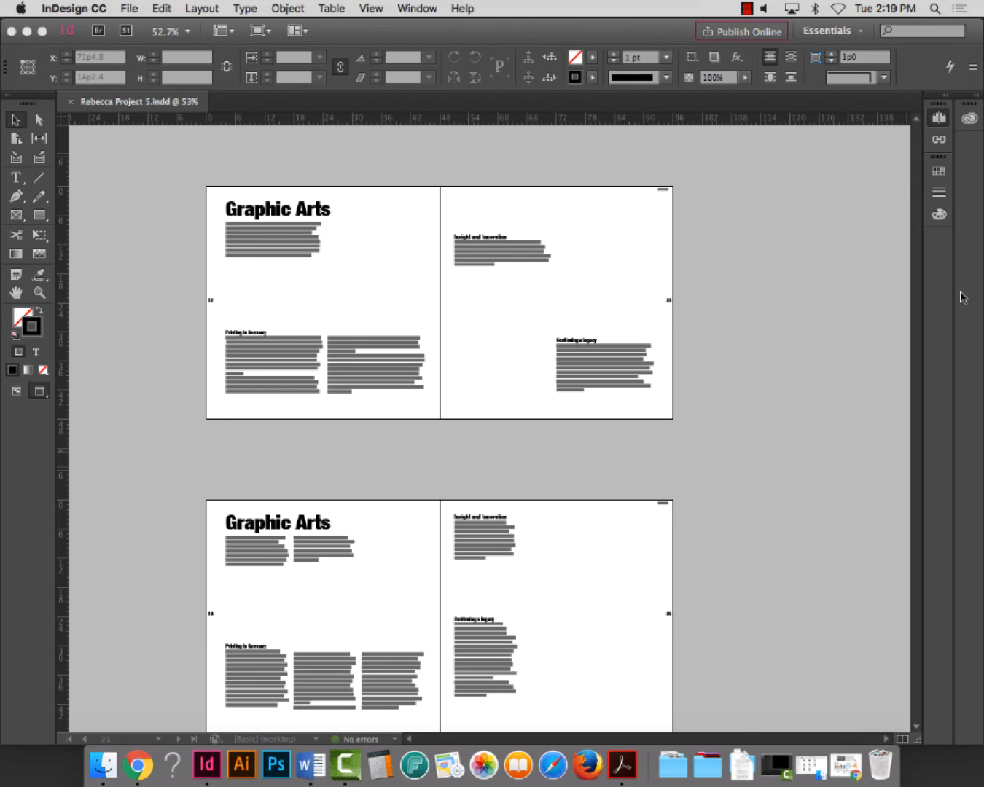
pyautogui.click(340, 758)
pyautogui.click(135, 7)
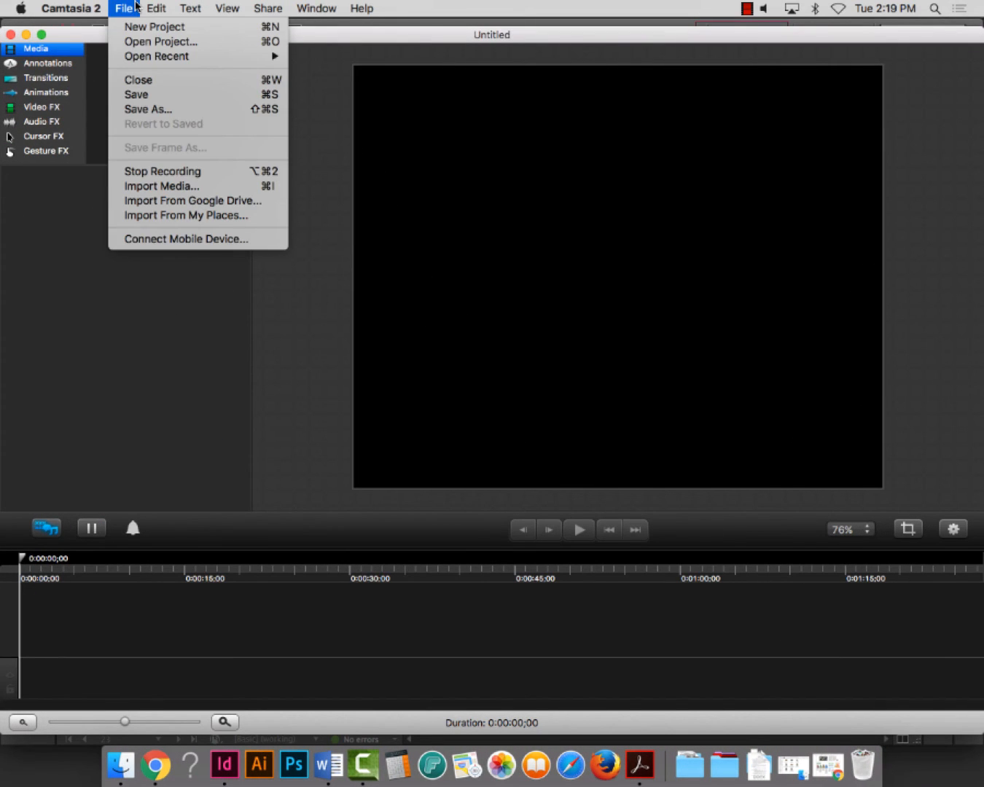